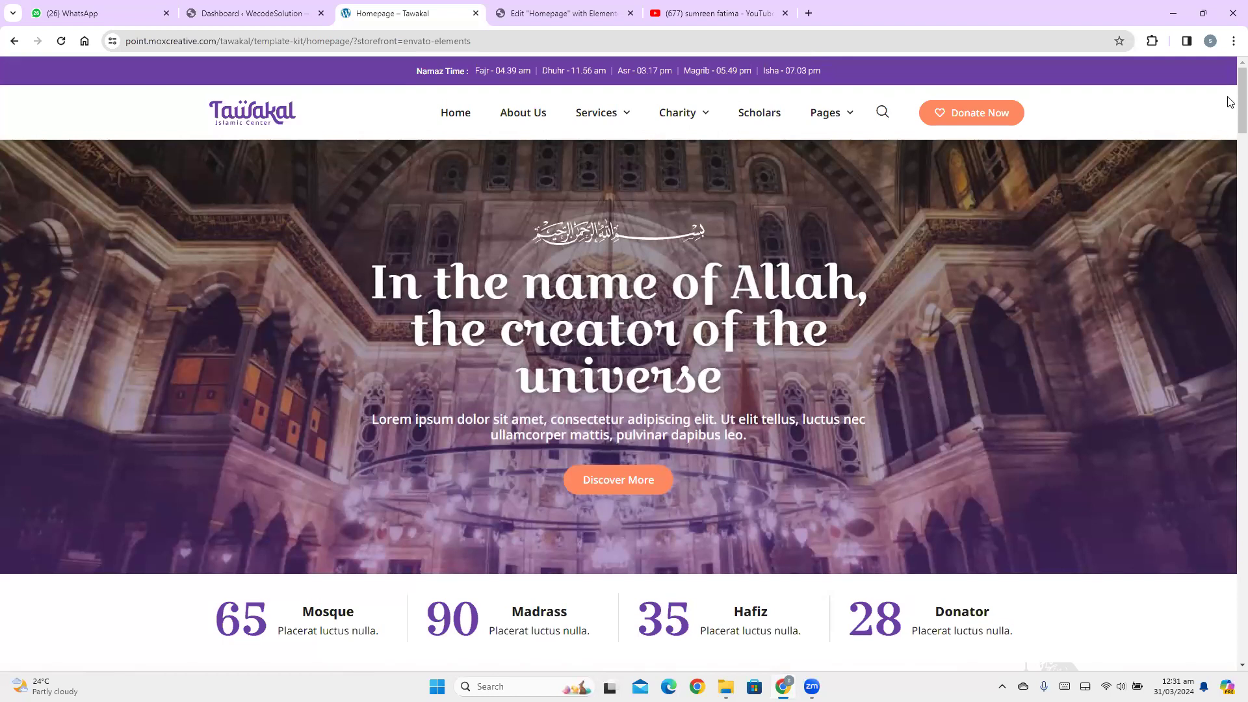
Switch to the YouTube channel and open the Mastering WordPress with Elementor playlist in a new tab
scroll(1228, 176, "down", 20)
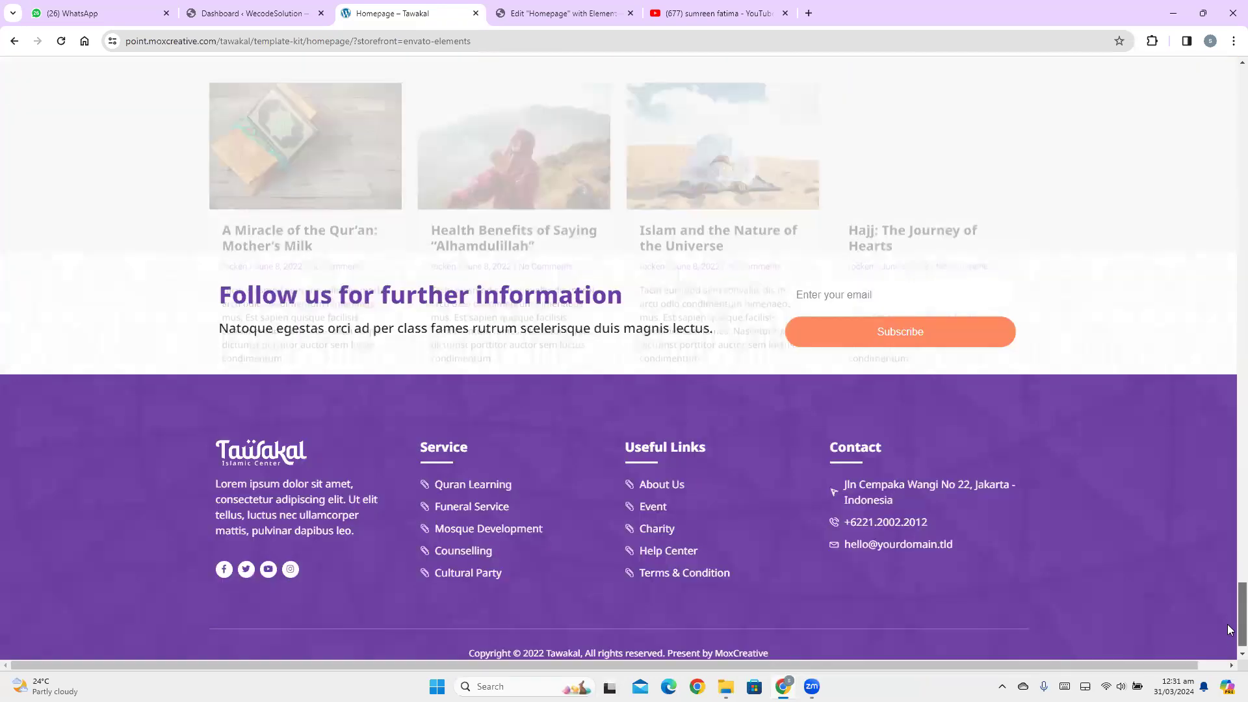
left_click_drag(1228, 629, 1228, 99)
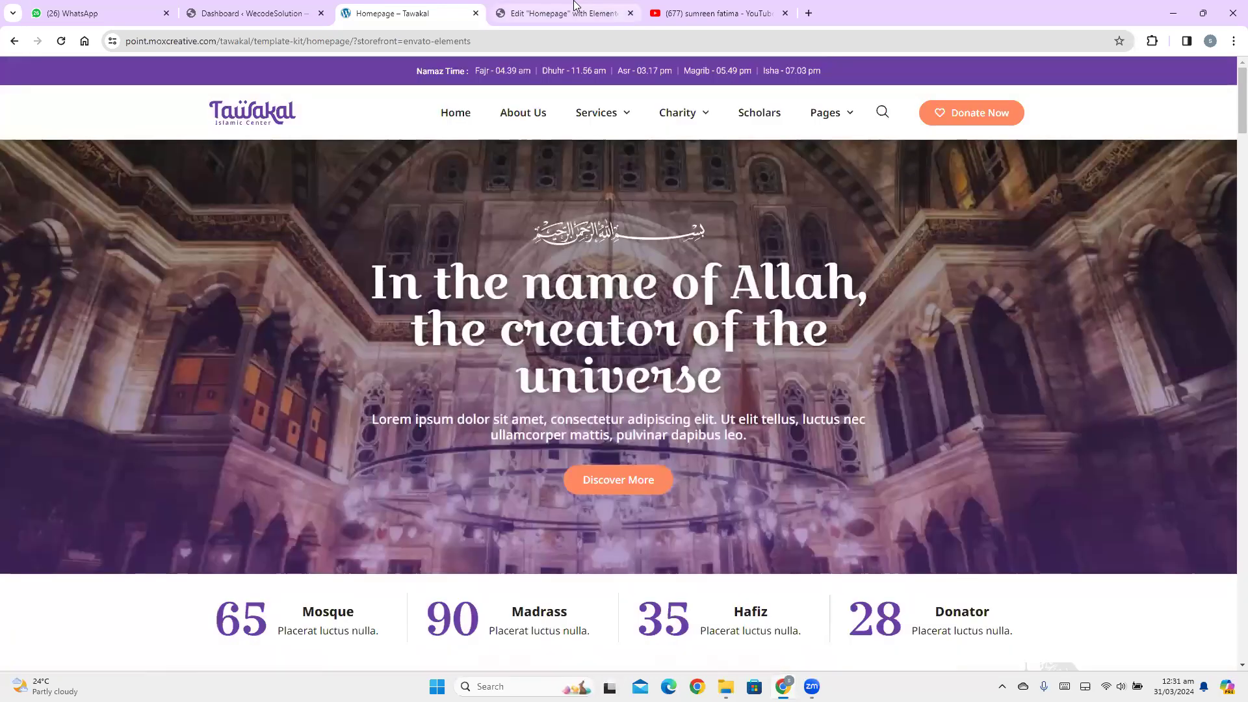
left_click(690, 13)
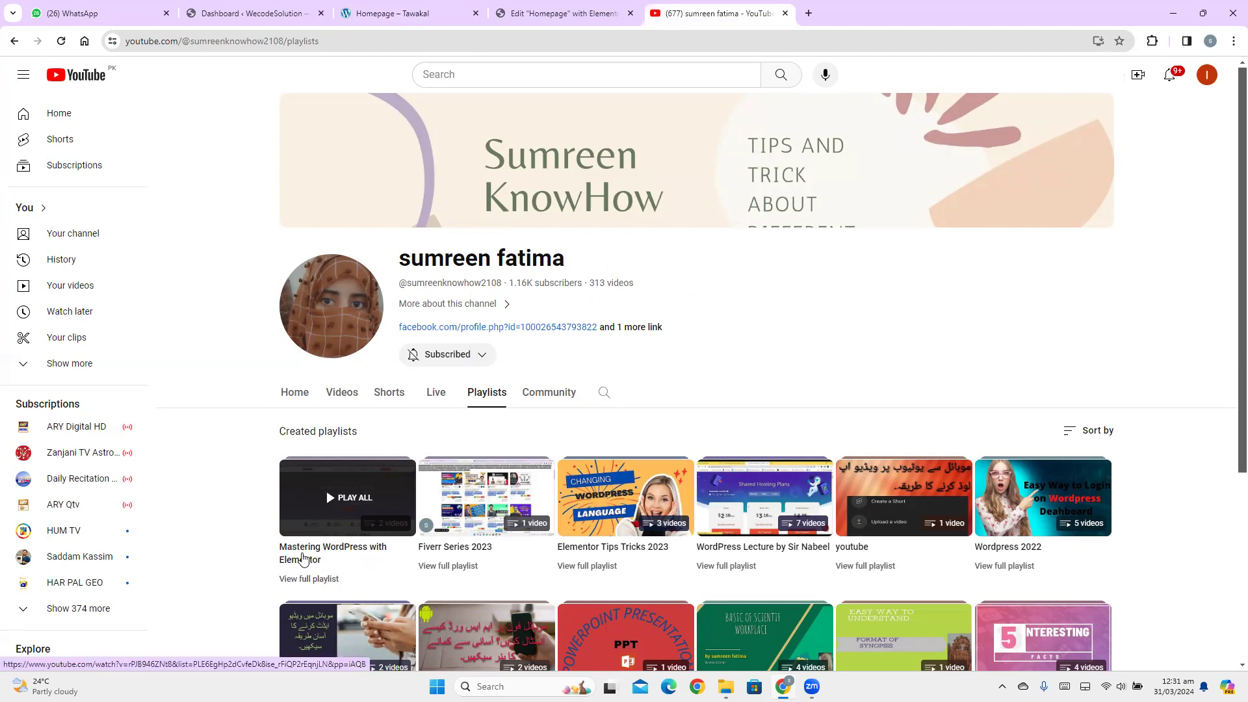
right_click(302, 559)
left_click(408, 378)
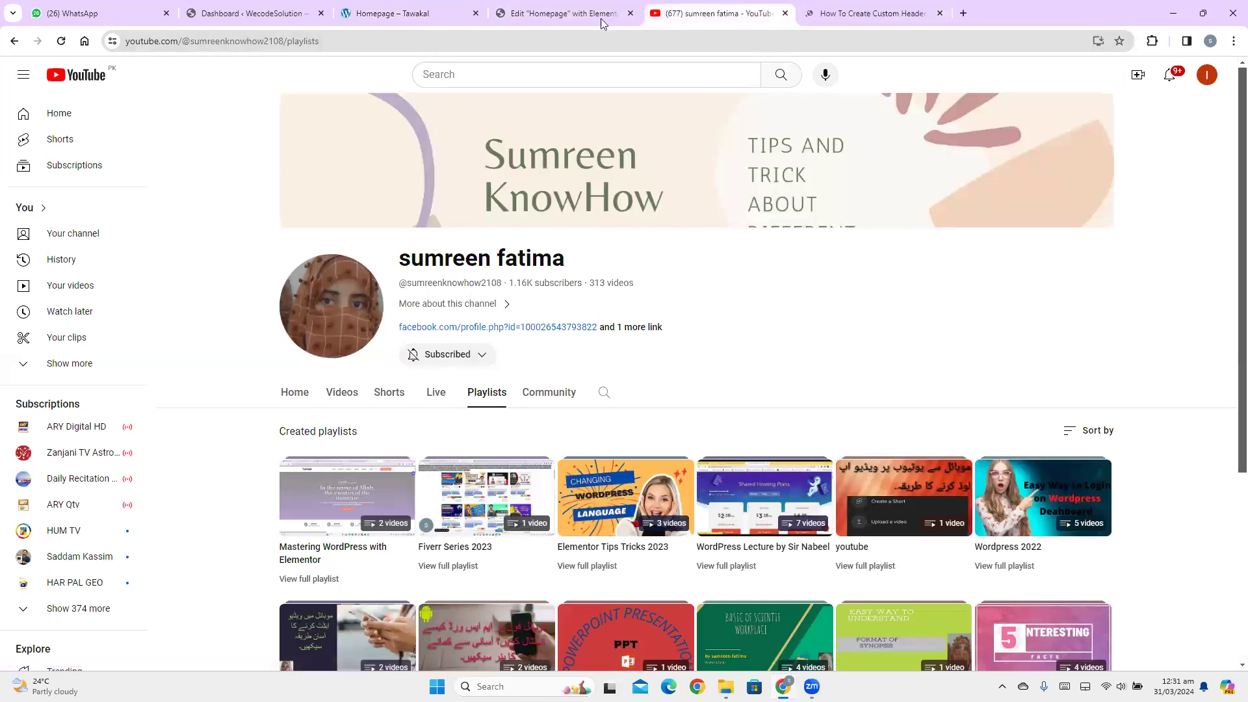
Examine the Tawakal homepage template's sections, from the header and hero down to the footer
left_click(462, 21)
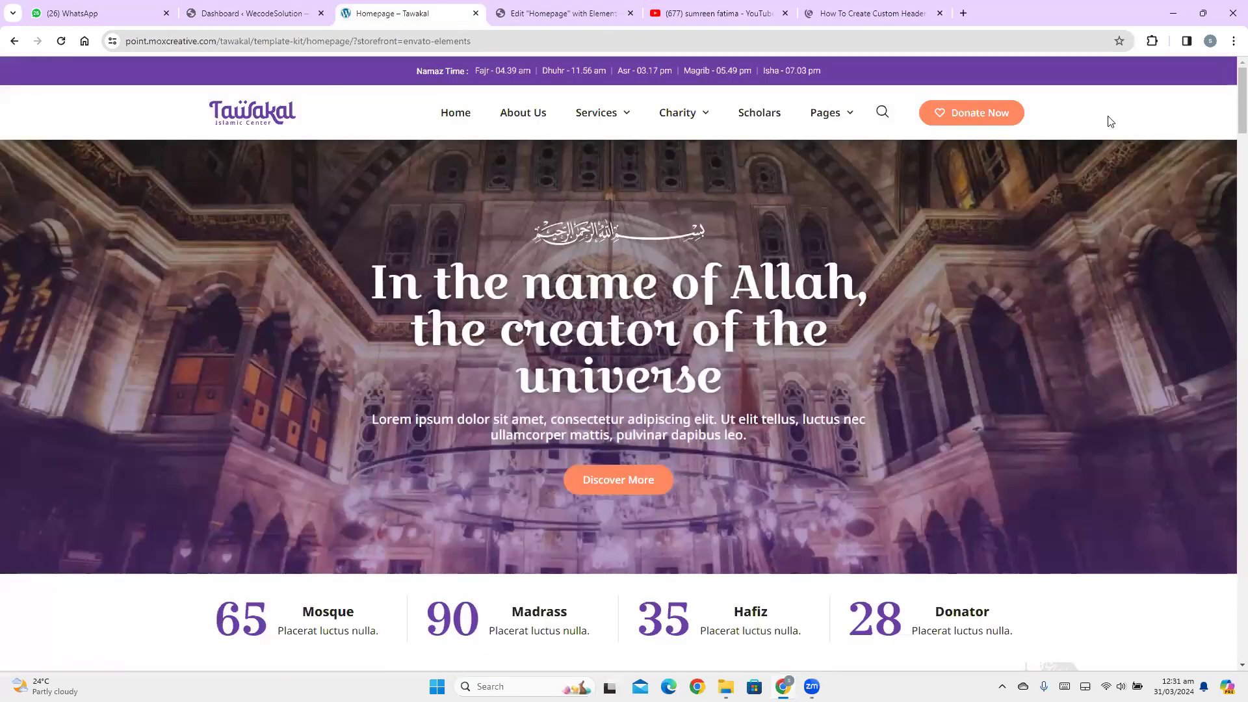
scroll(1228, 286, "down", 20)
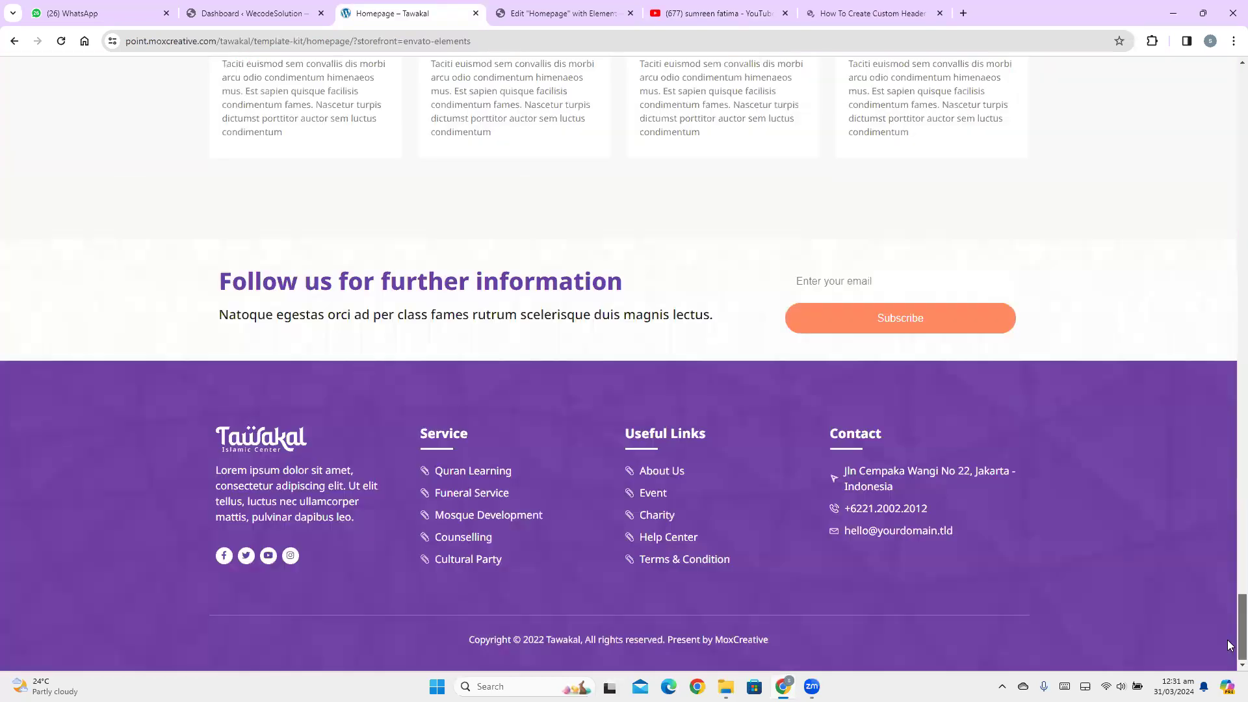
scroll(1229, 545, "up", 20)
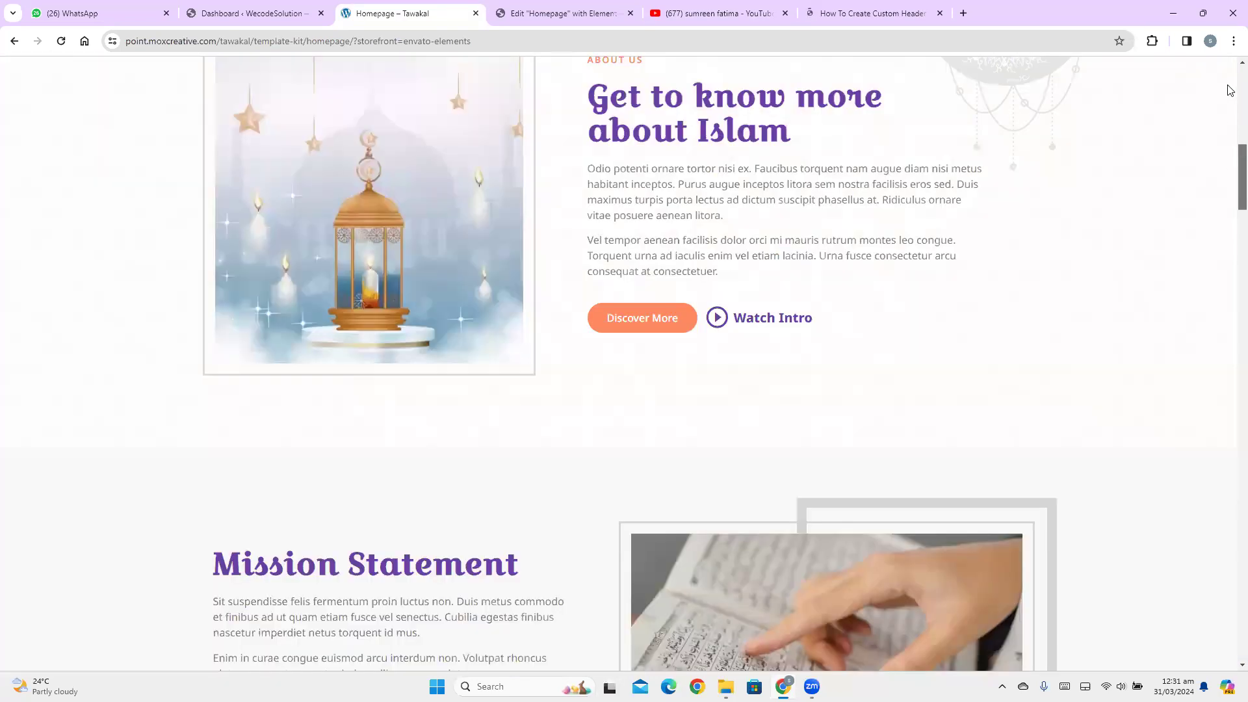
scroll(1229, 90, "up", 10)
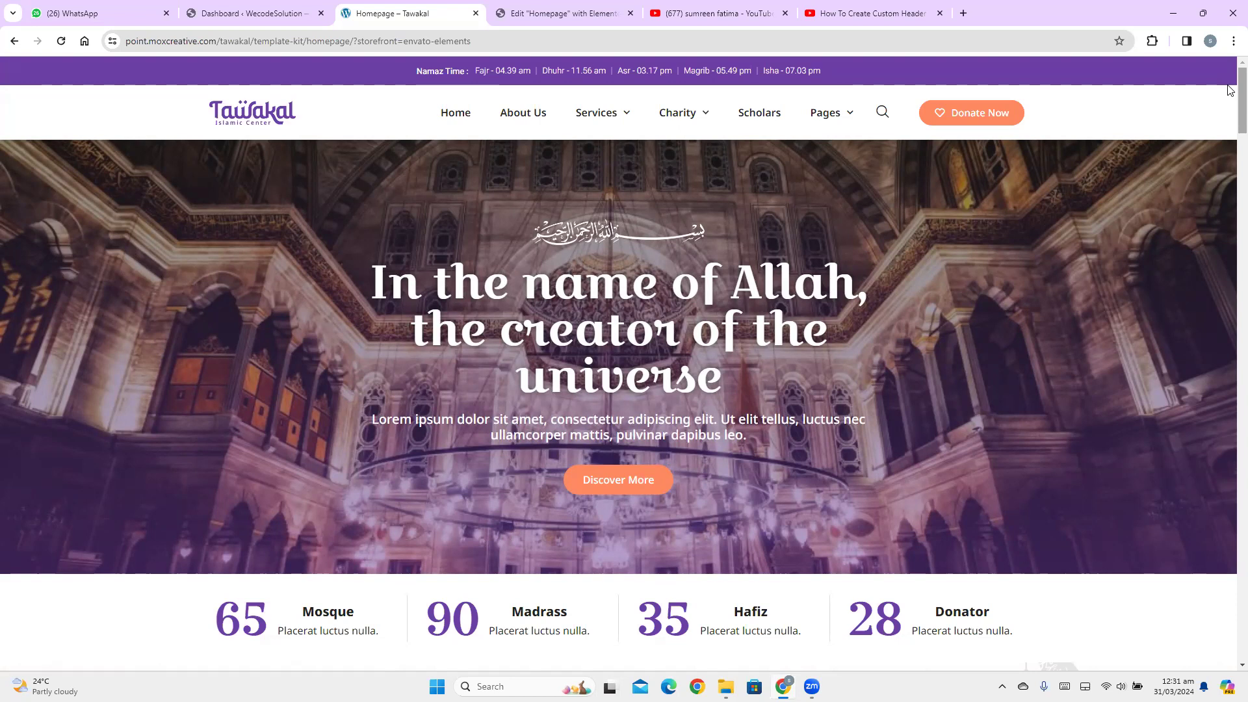
scroll(1230, 97, "down", 1)
scroll(1231, 126, "down", 7)
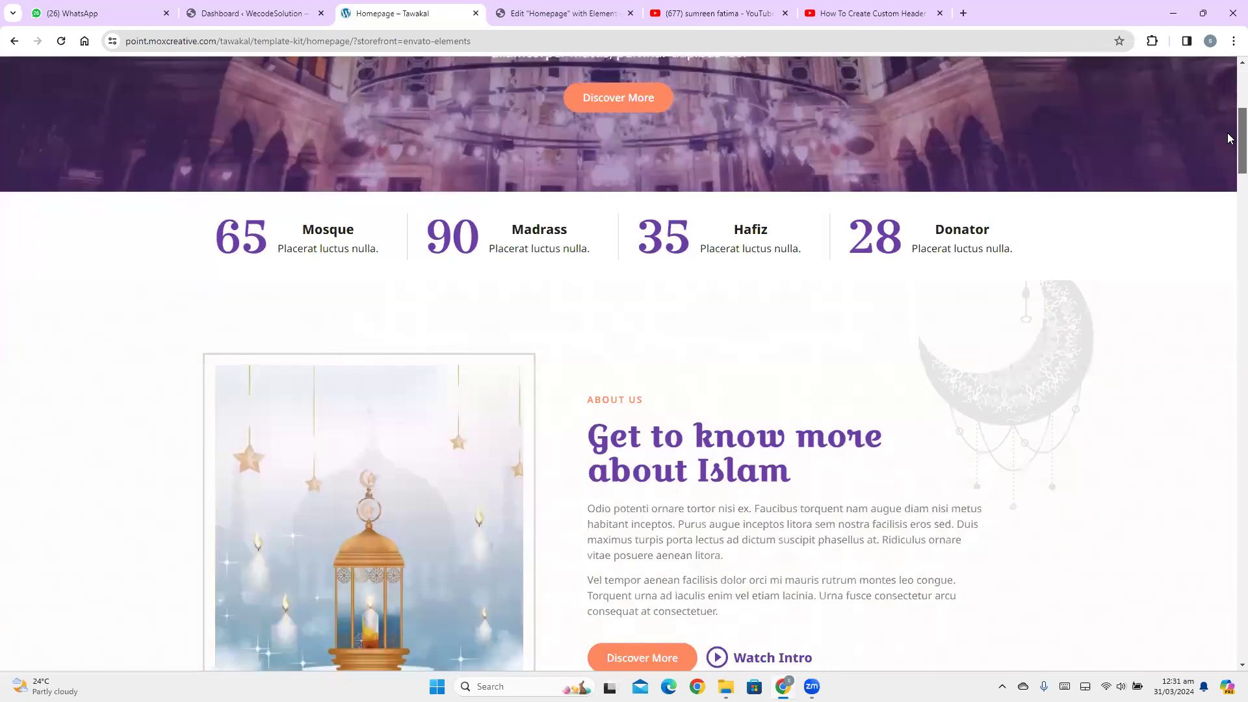
scroll(1231, 173, "down", 19)
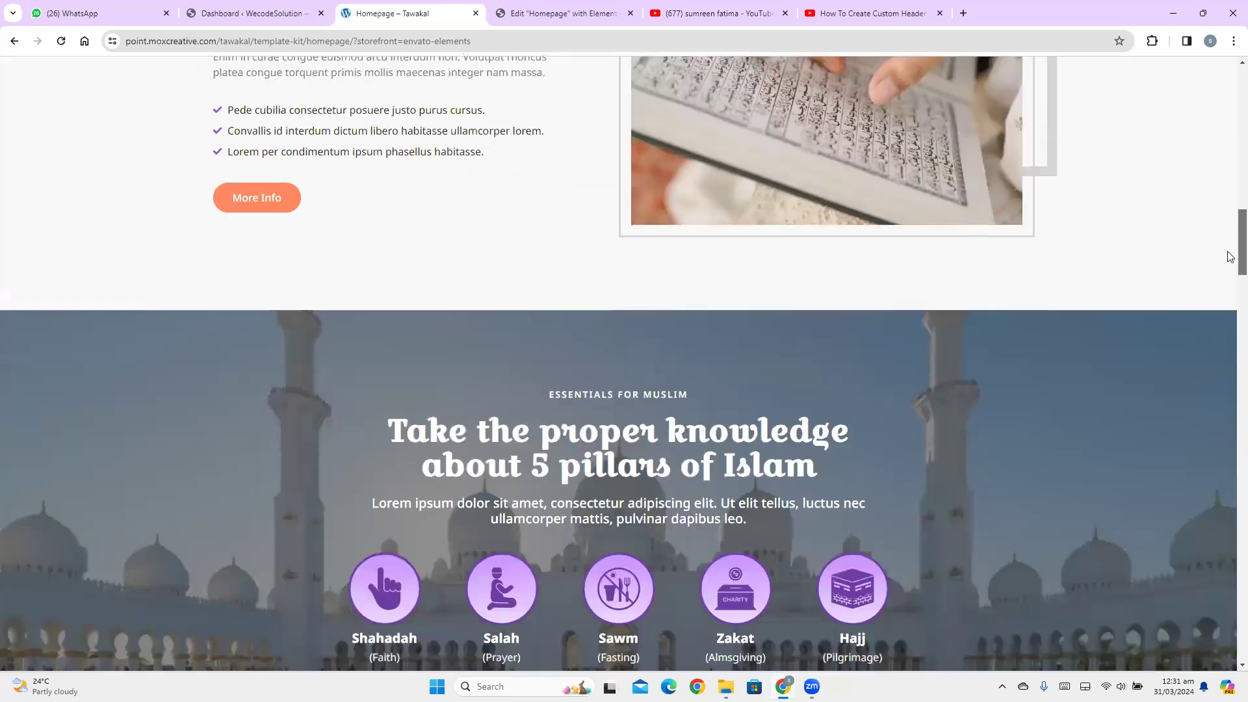
scroll(1230, 304, "down", 1)
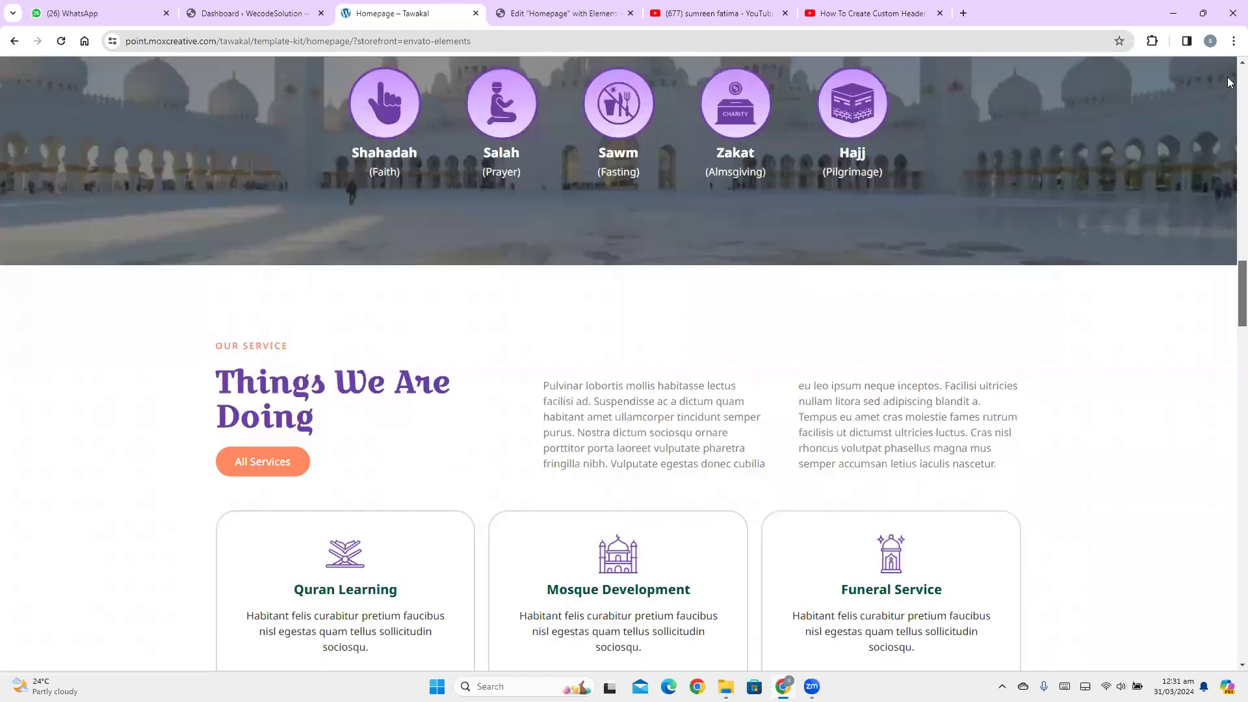
scroll(1230, 82, "up", 20)
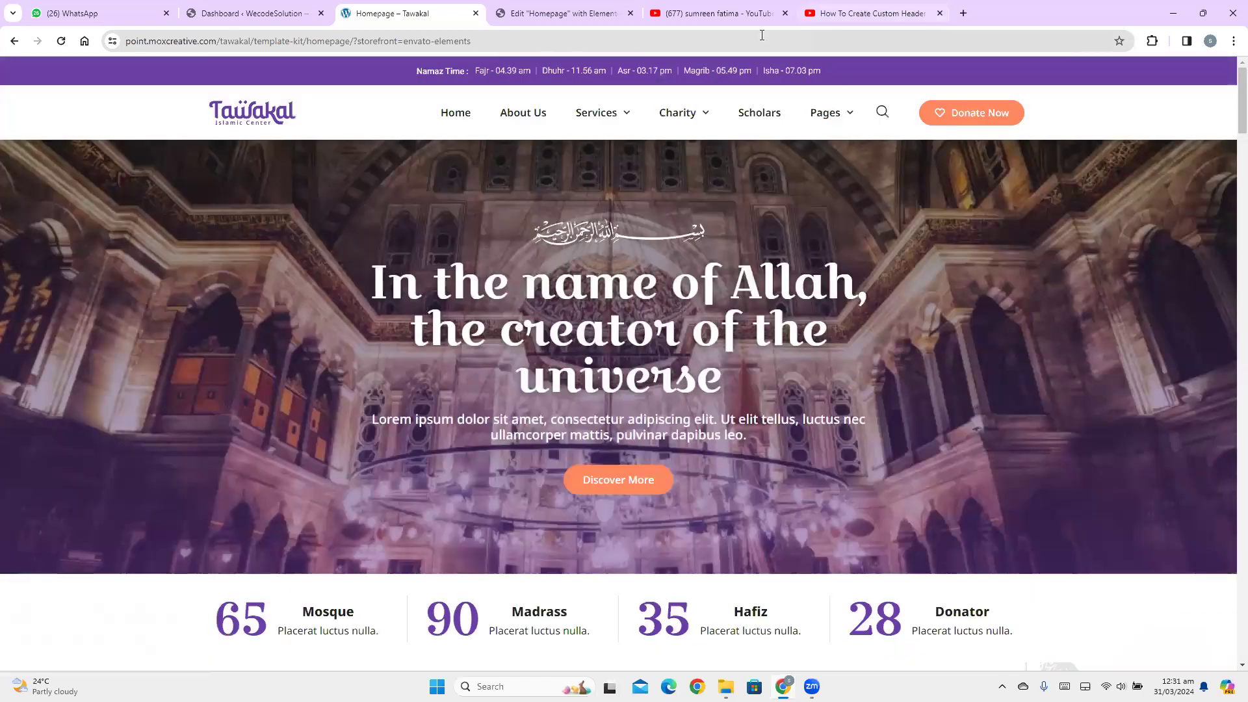
Look over the playlist's custom header and footer lessons on YouTube, then close that video tab
left_click(859, 7)
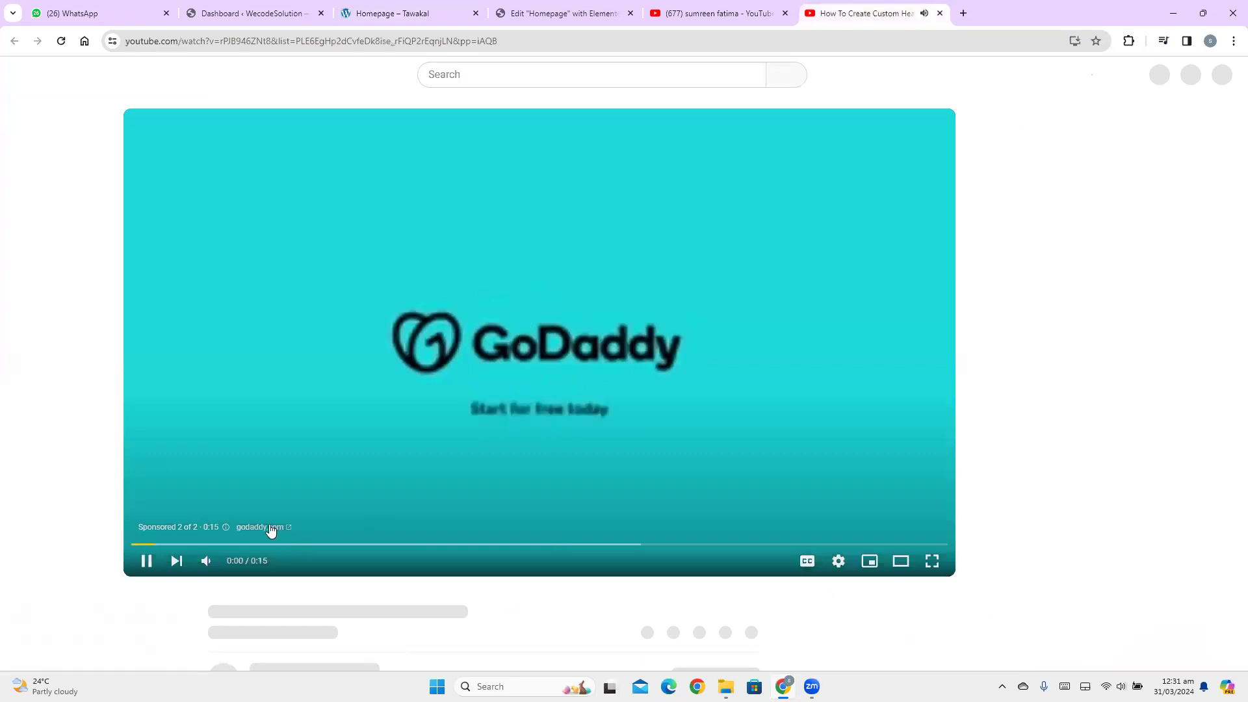
left_click(144, 563)
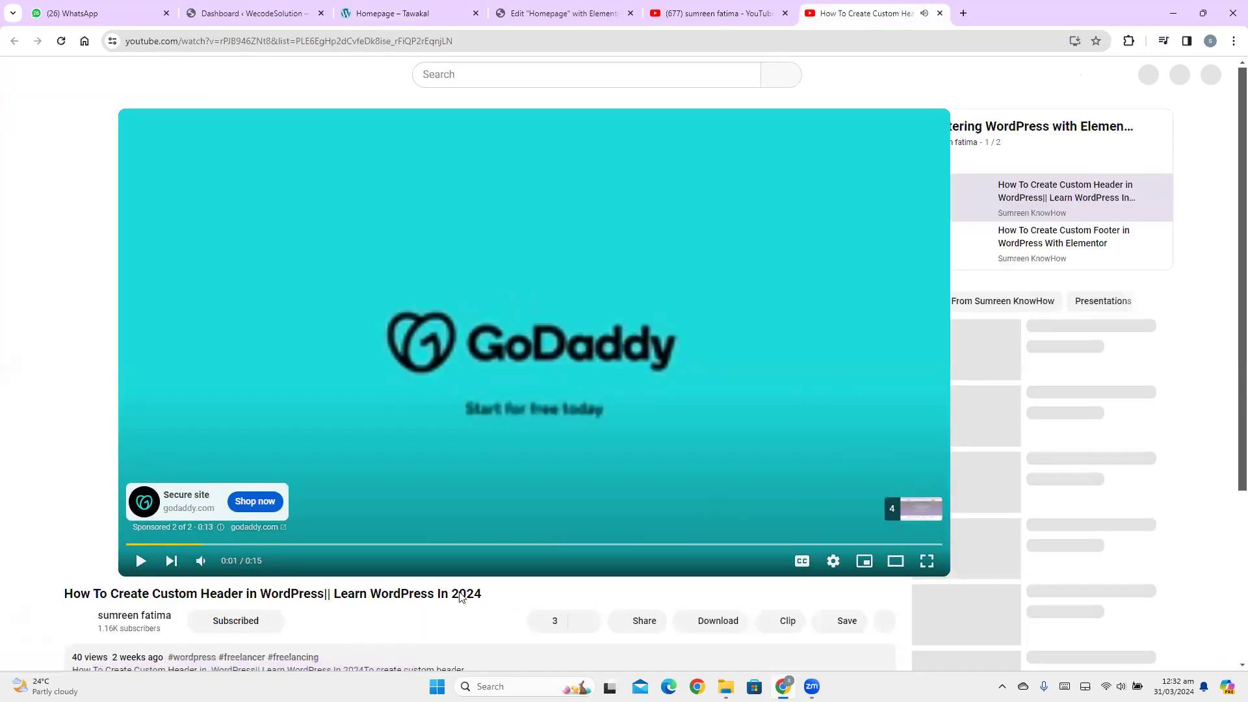
scroll(998, 358, "down", 4)
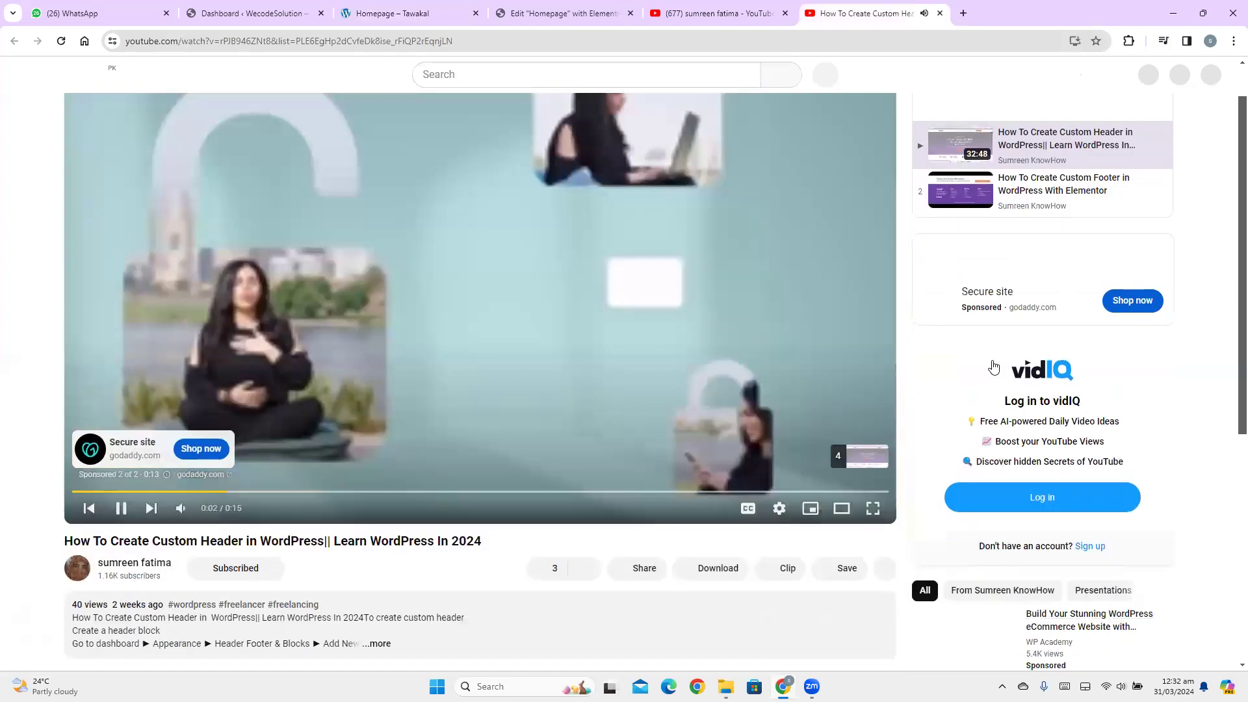
scroll(715, 187, "down", 2)
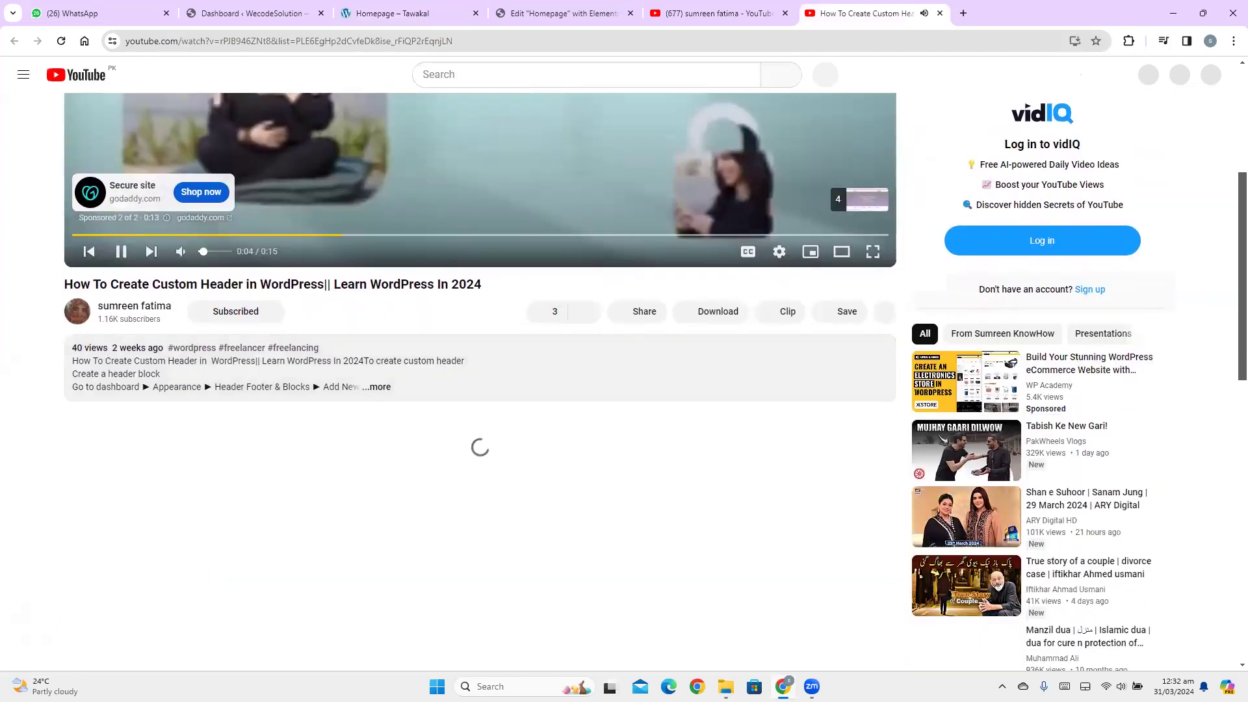
scroll(715, 186, "up", 4)
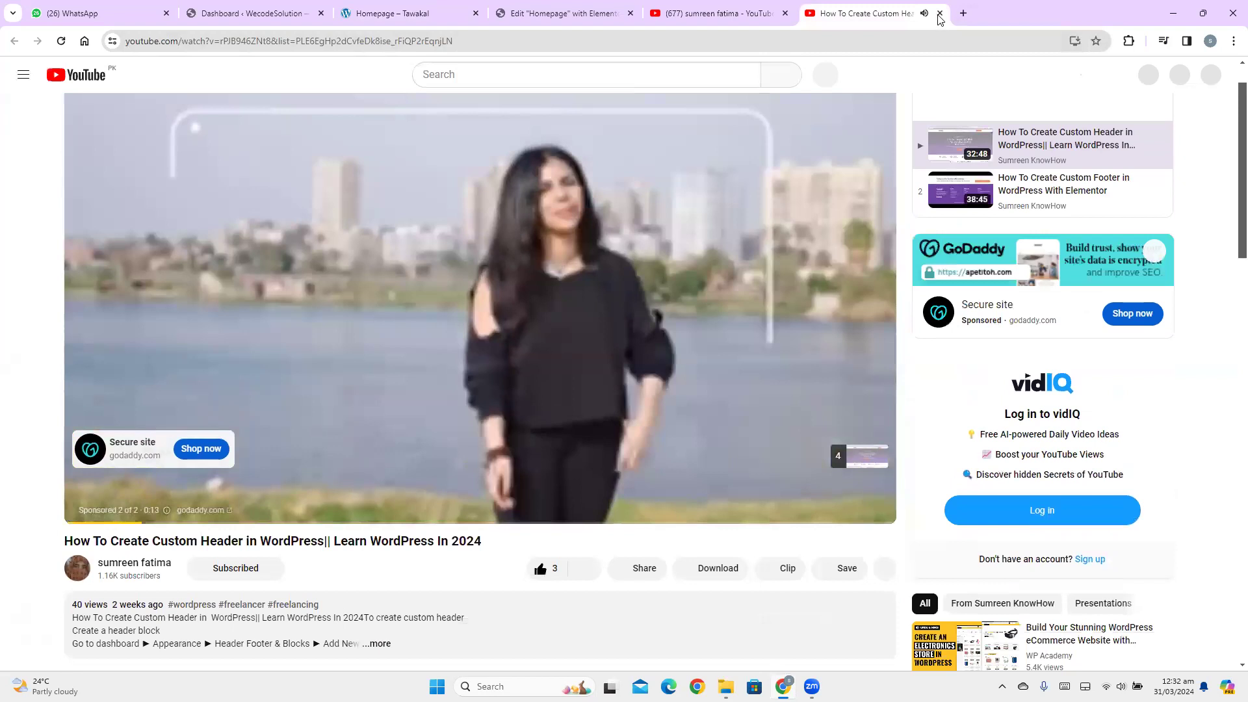
key("ctrl+w")
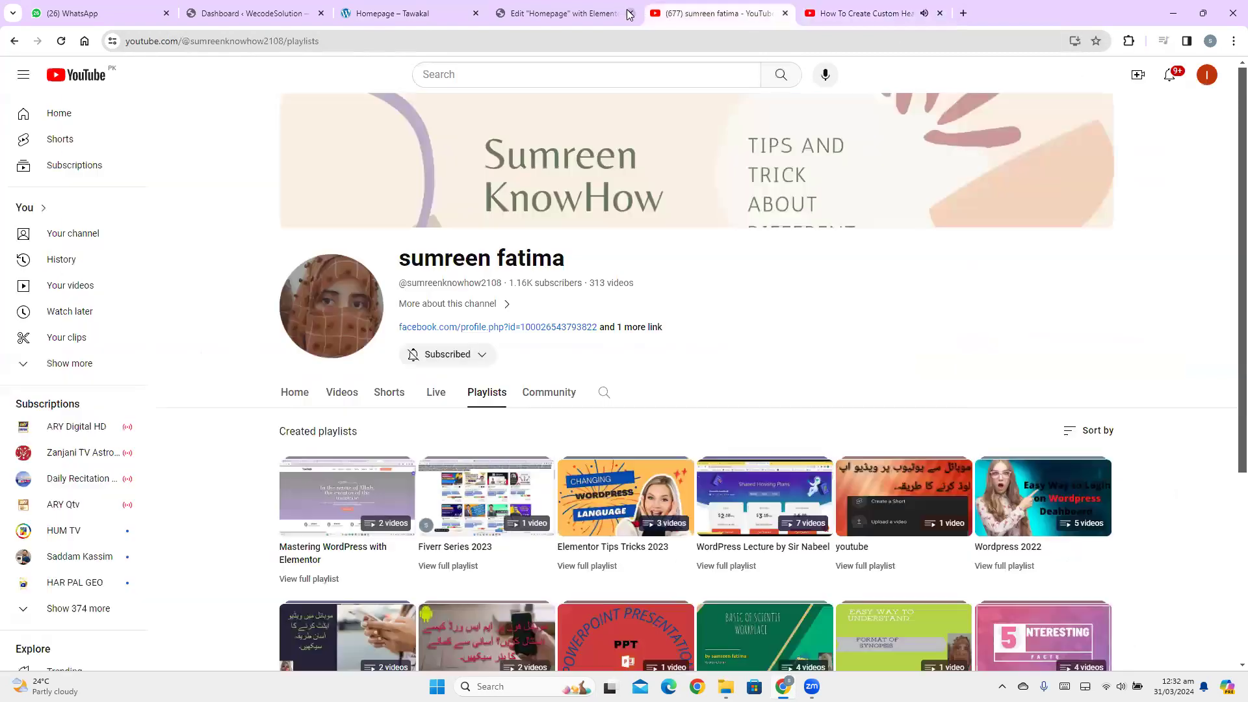
Switch to the WecodeSolution WordPress dashboard and open the list of all pages in a new tab
left_click(416, 12)
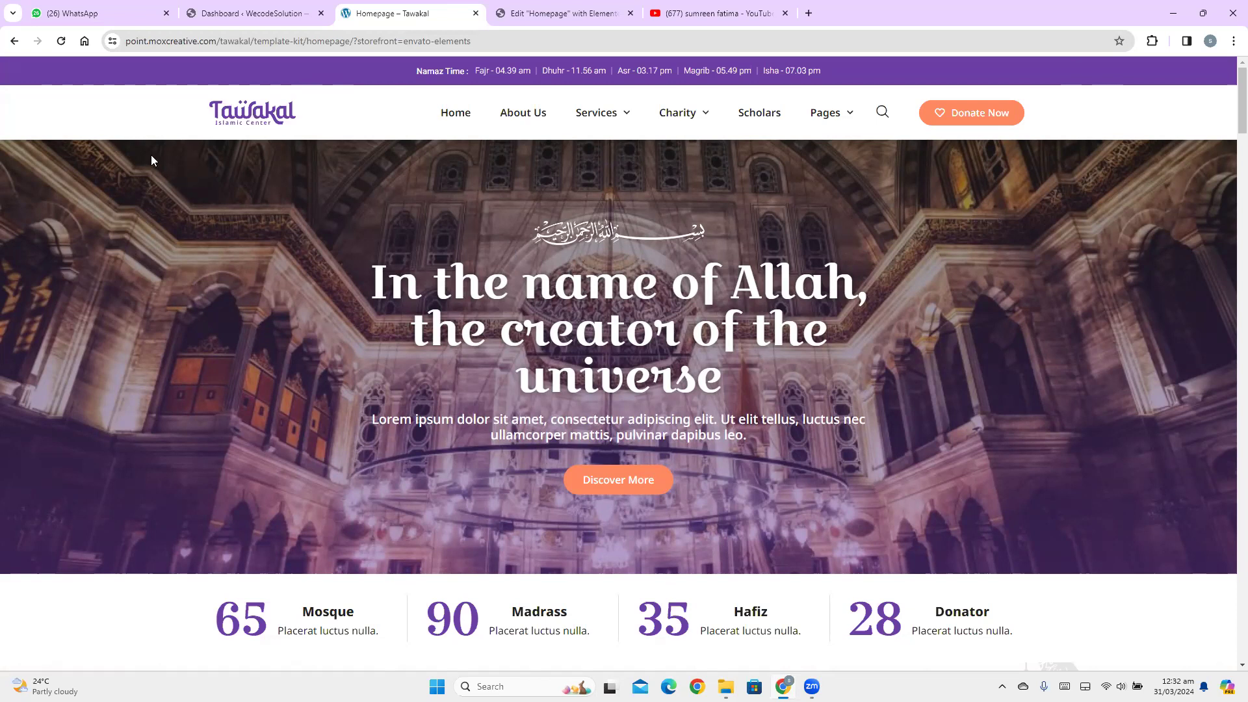
left_click(238, 13)
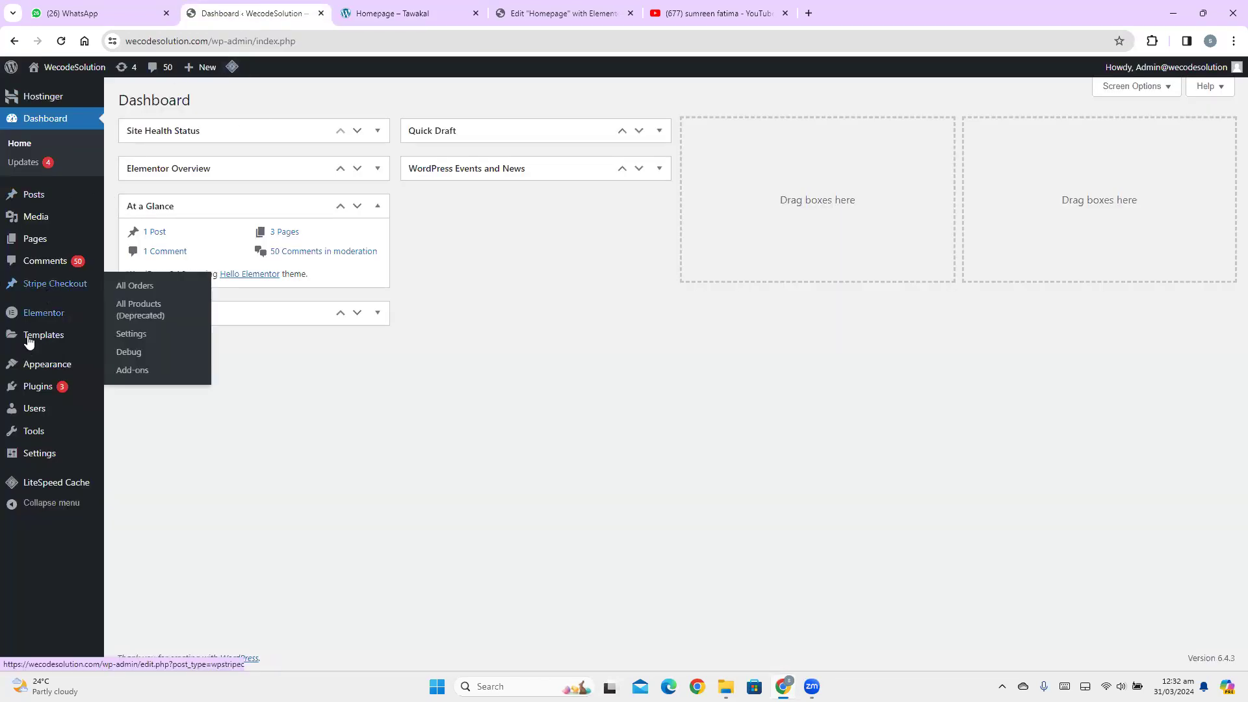
mouse_move(82, 344)
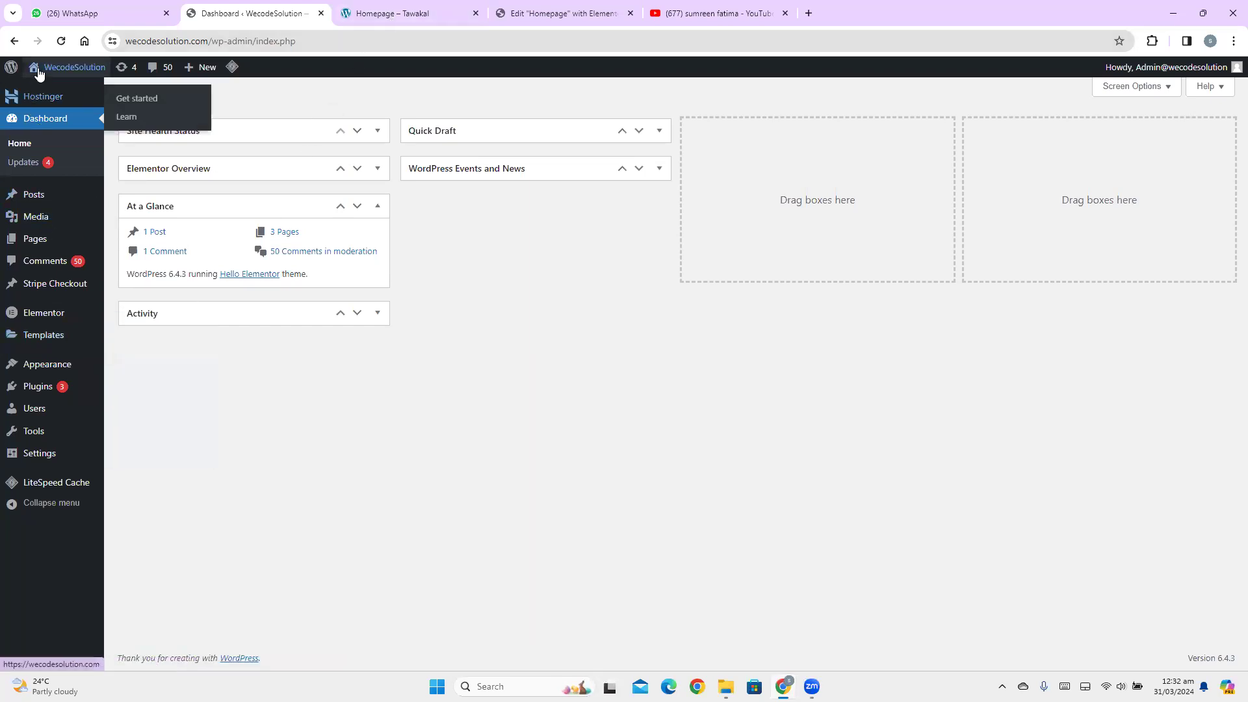
mouse_move(38, 228)
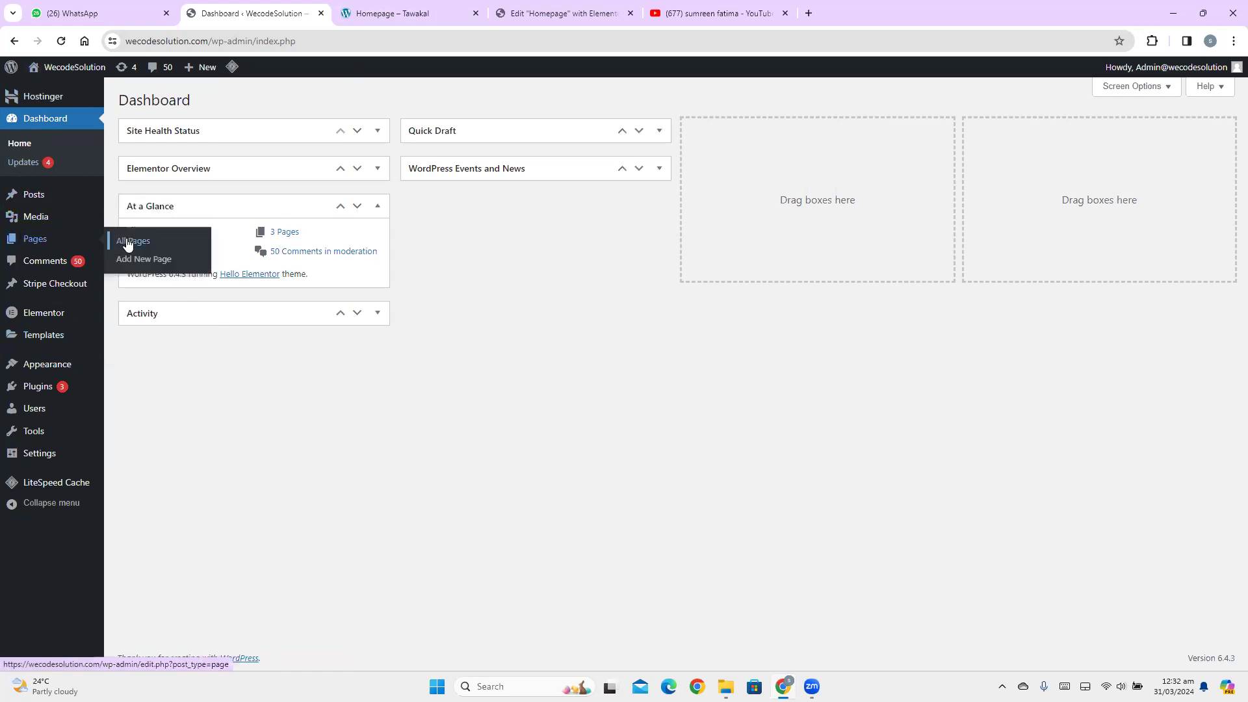
right_click(128, 241)
left_click(151, 250)
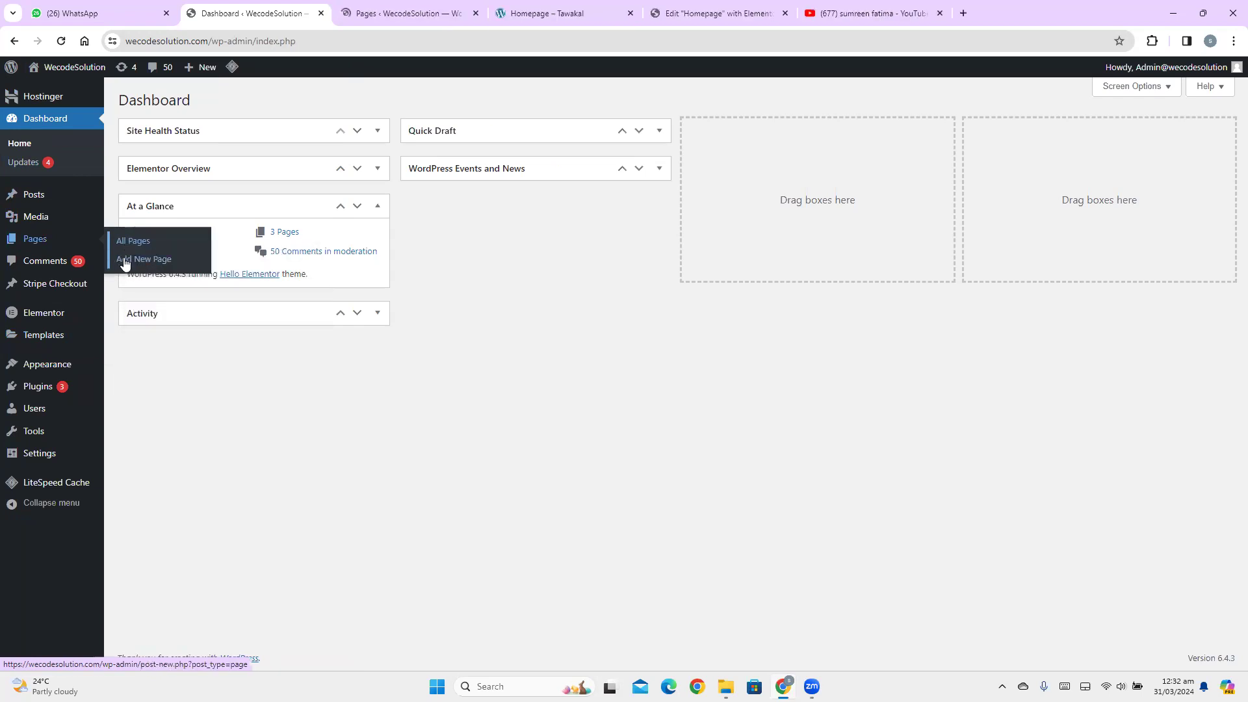
Add a new page in a separate browser tab, title it "Home" and publish it
right_click(140, 265)
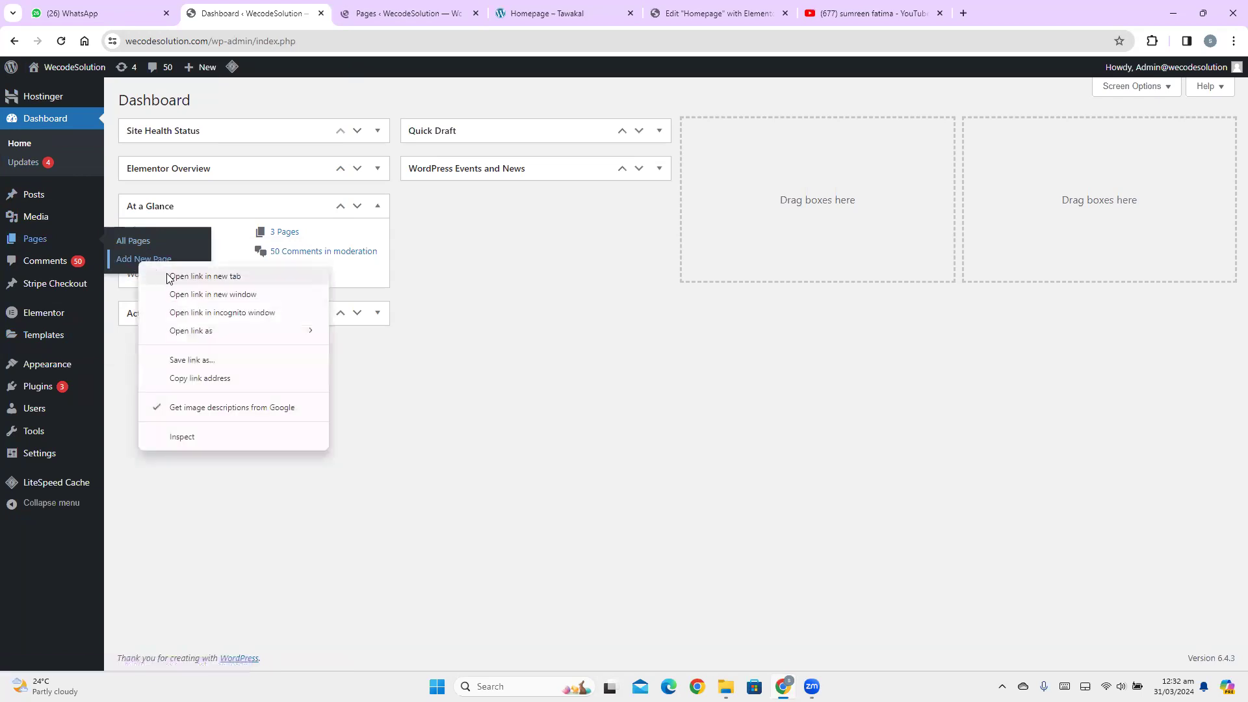
left_click(167, 277)
left_click_drag(527, 15, 390, 14)
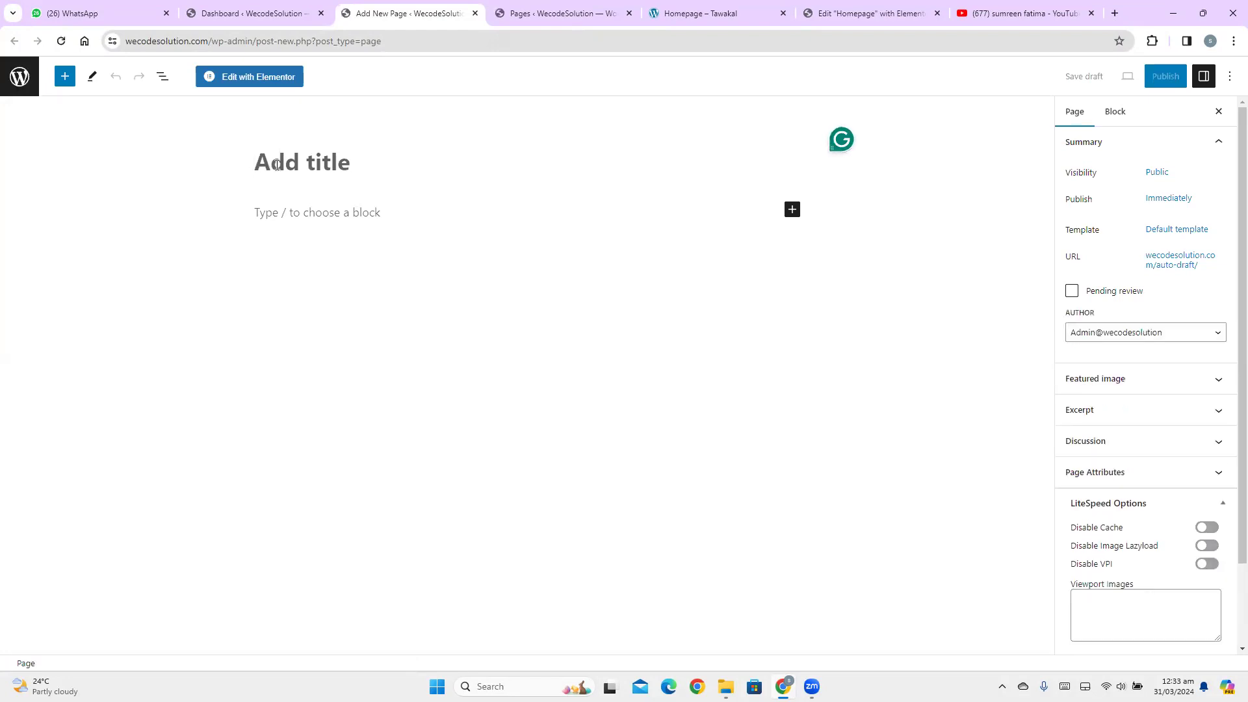
type("Home")
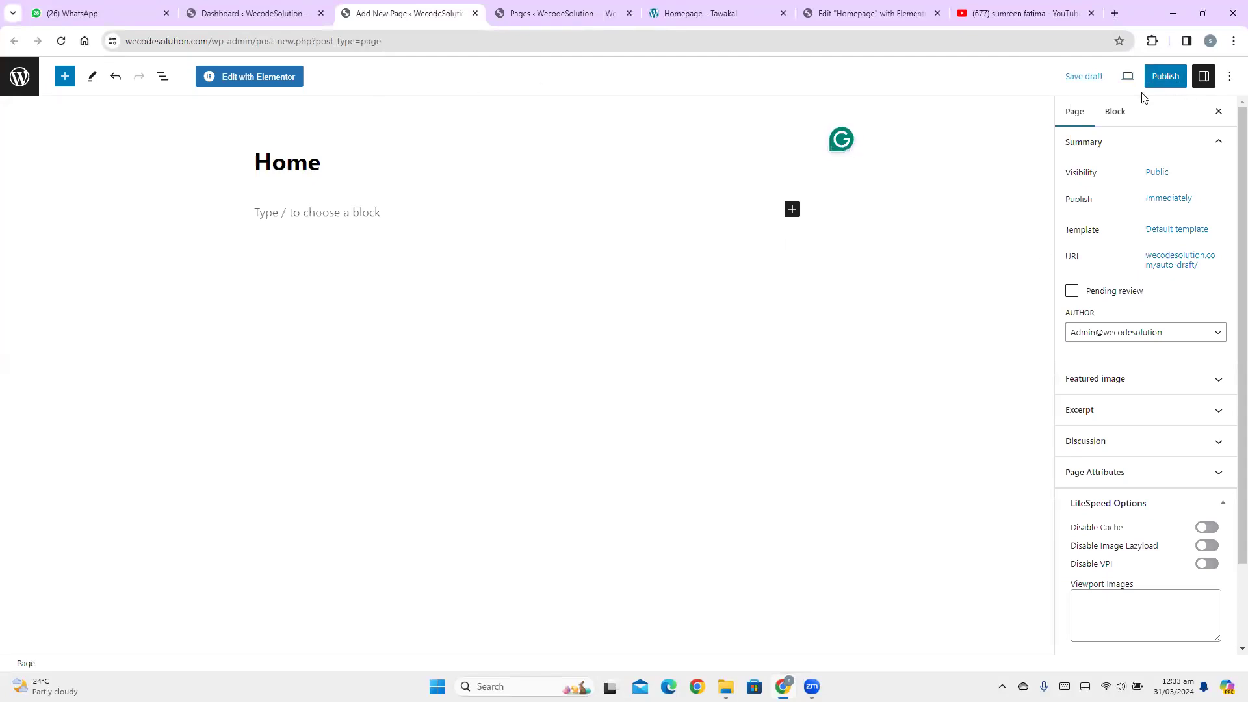
left_click(1167, 90)
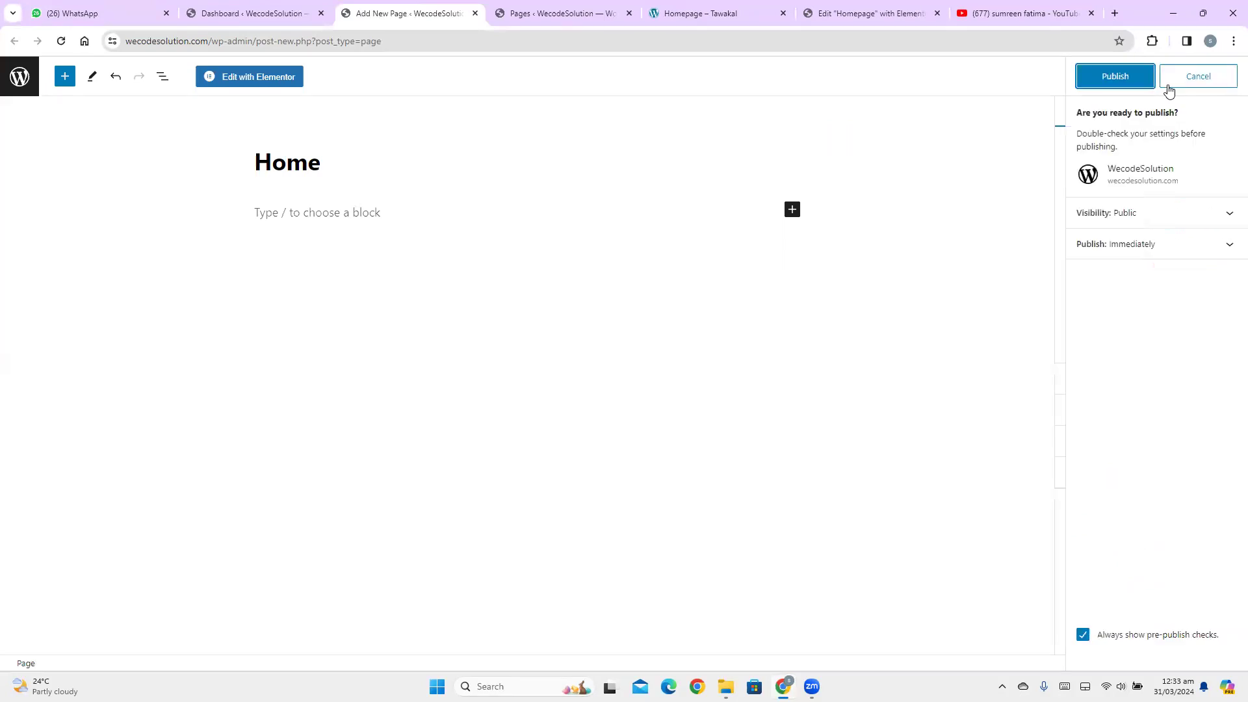
left_click(1124, 88)
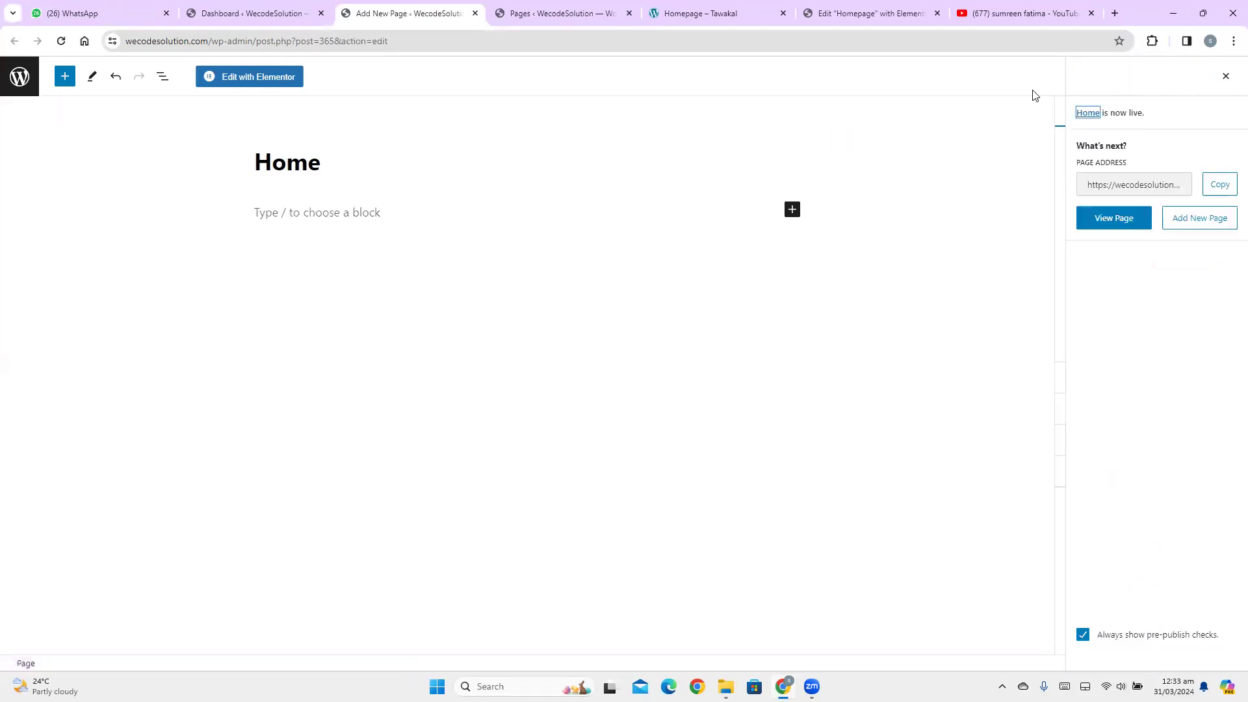
View the published Home page in a new tab, then return to its page editor
right_click(1117, 223)
left_click(1001, 233)
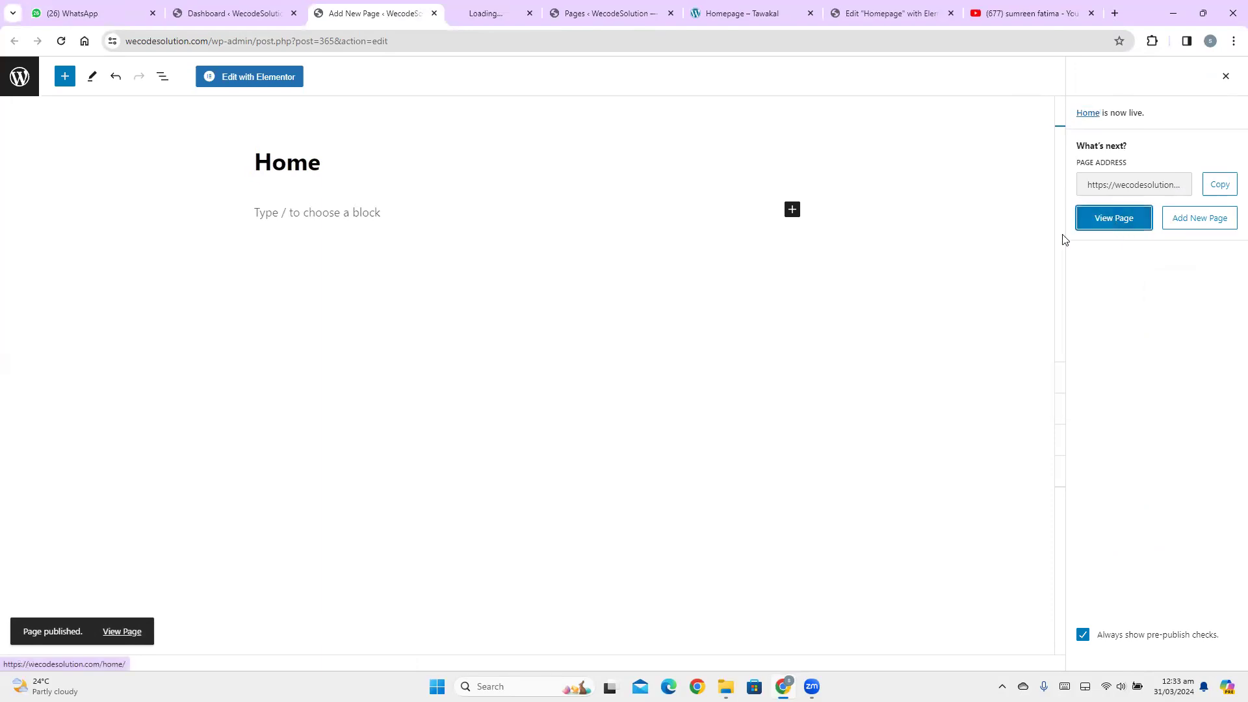
left_click(482, 8)
left_click(367, 11)
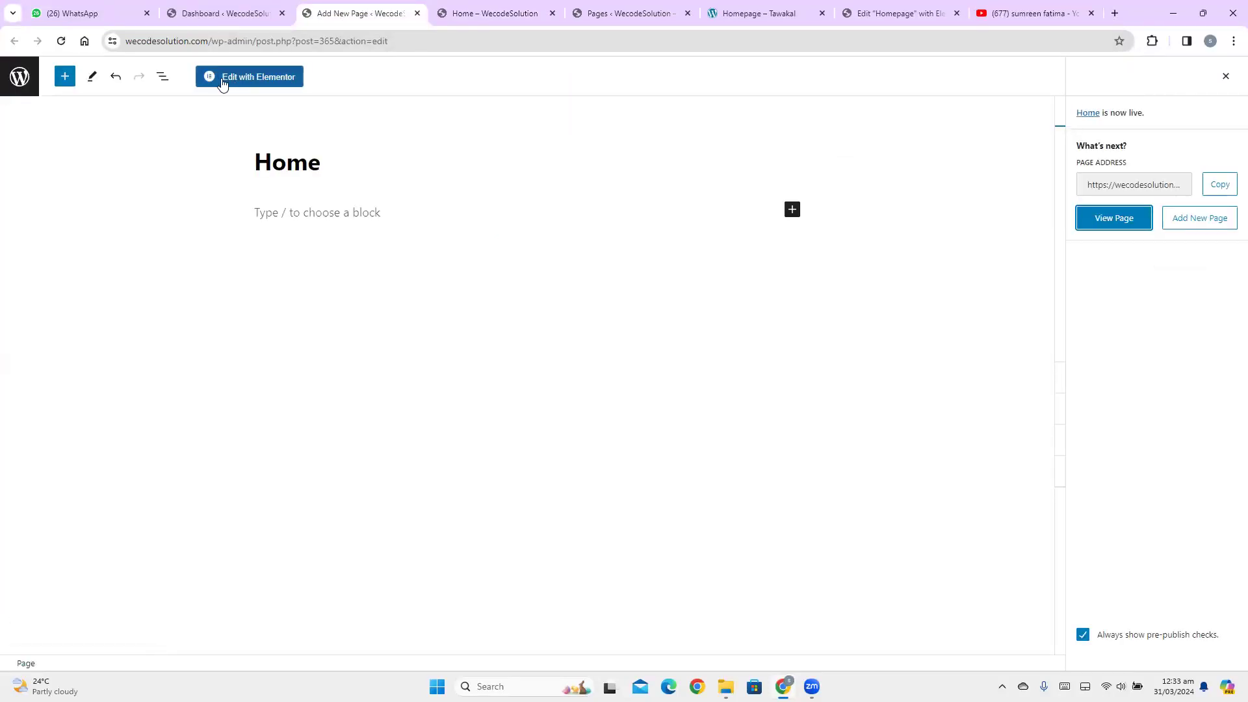
Open the Home page for editing with Elementor and close the tab showing its live view
left_click(250, 89)
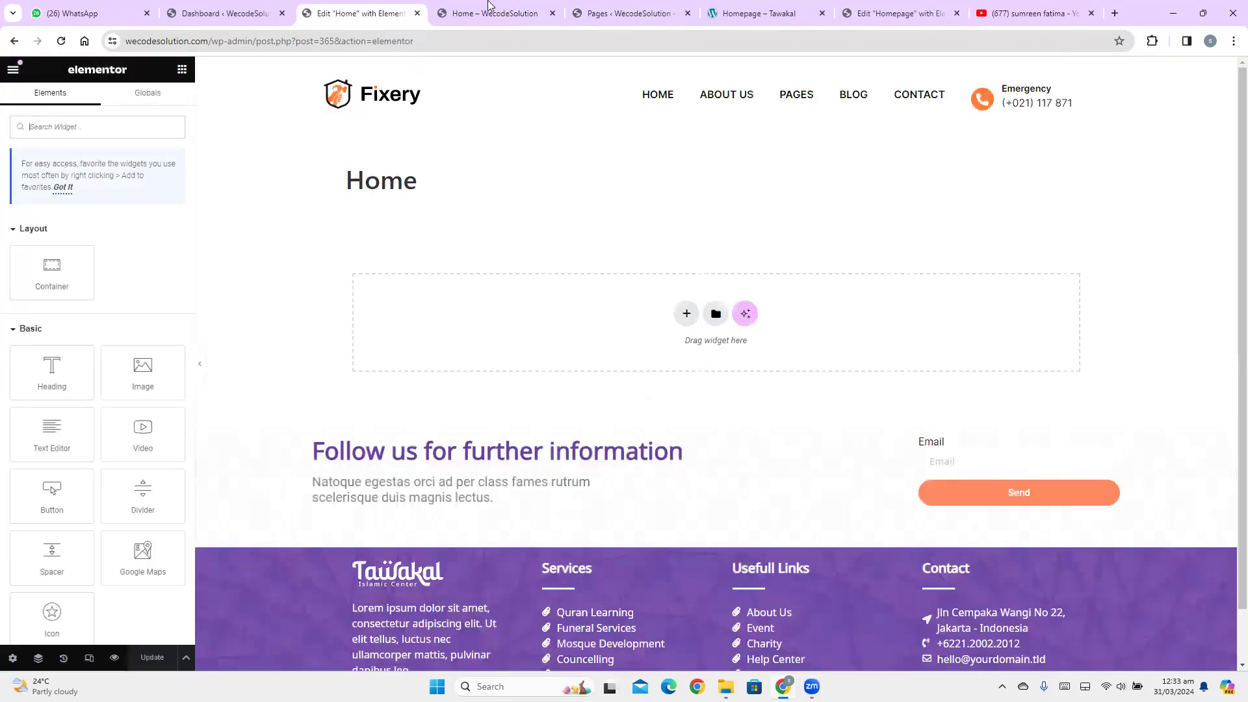
left_click(553, 13)
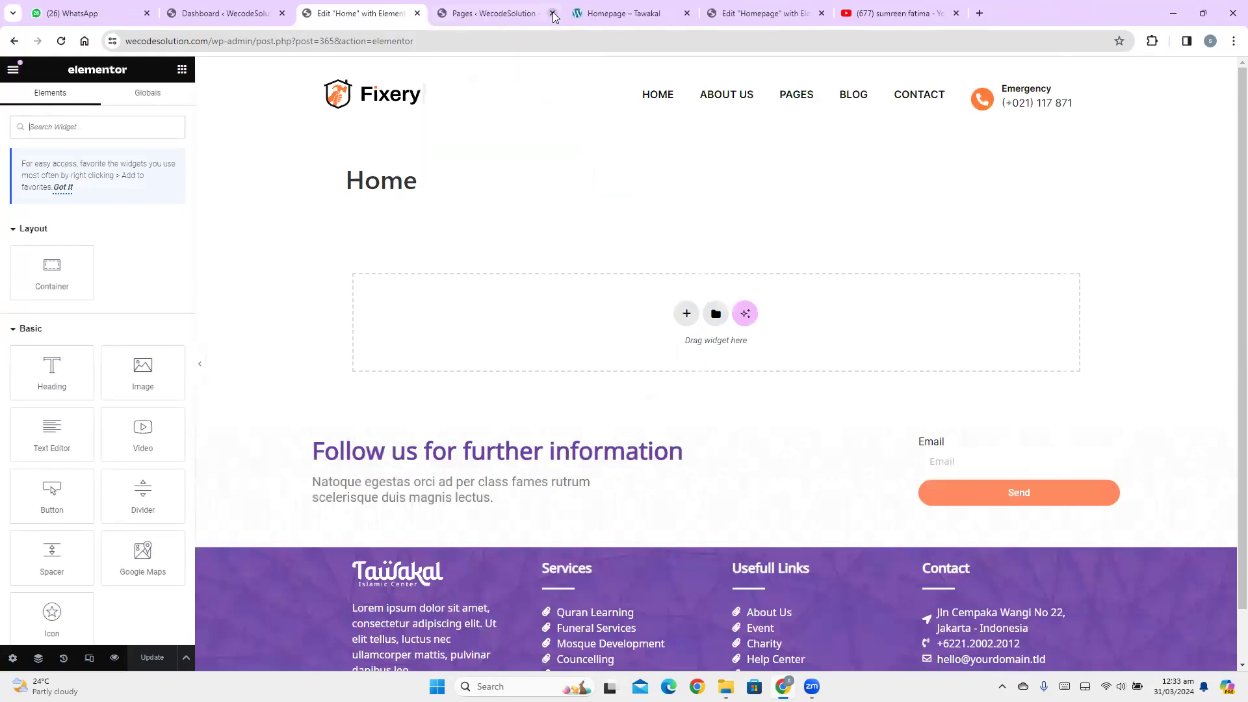
Place the Tawakal template tab beside the Elementor editor tab and examine the template's hero and counter sections
left_click(612, 13)
left_click_drag(483, 4, 477, 9)
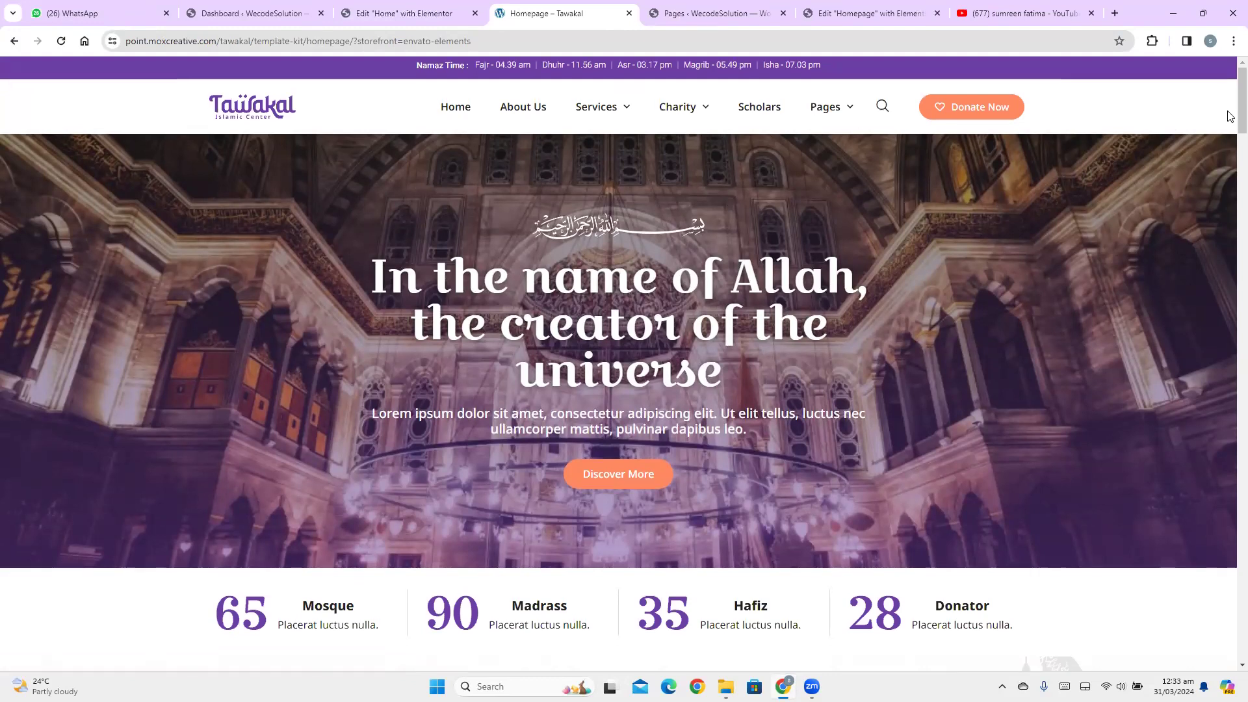
scroll(1229, 188, "down", 10)
scroll(1228, 195, "up", 5)
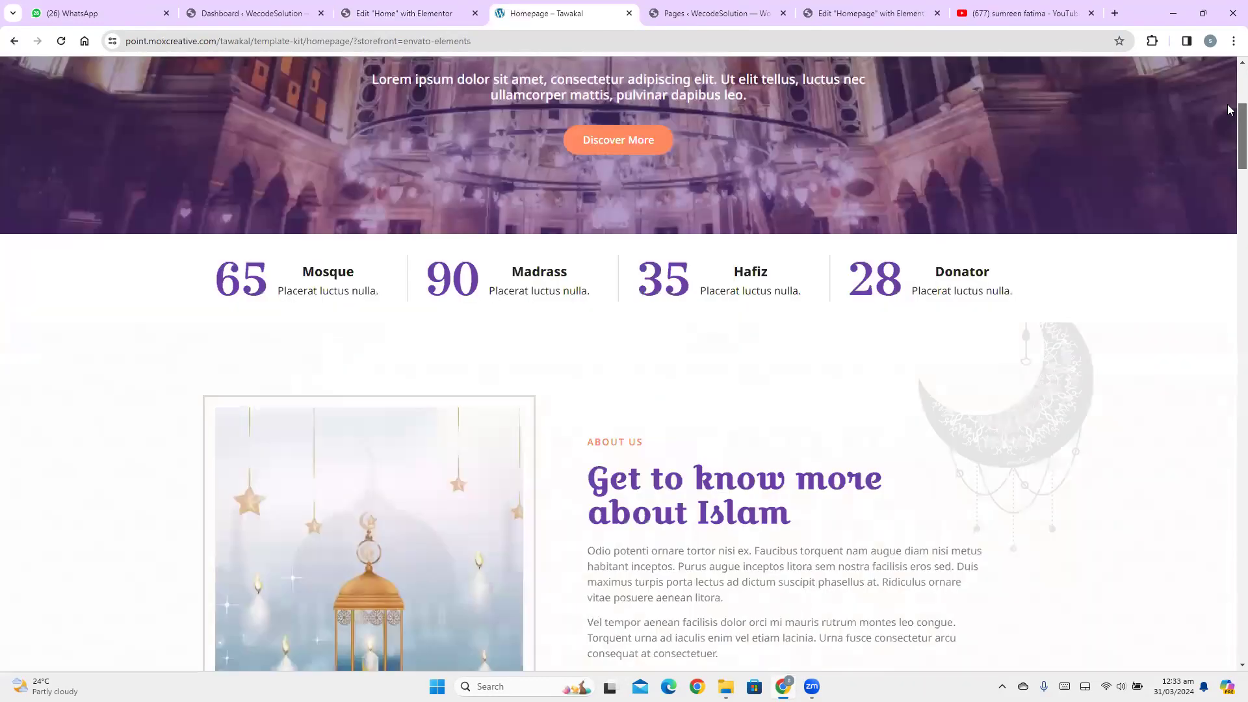
scroll(1229, 109, "down", 1)
scroll(1229, 111, "up", 6)
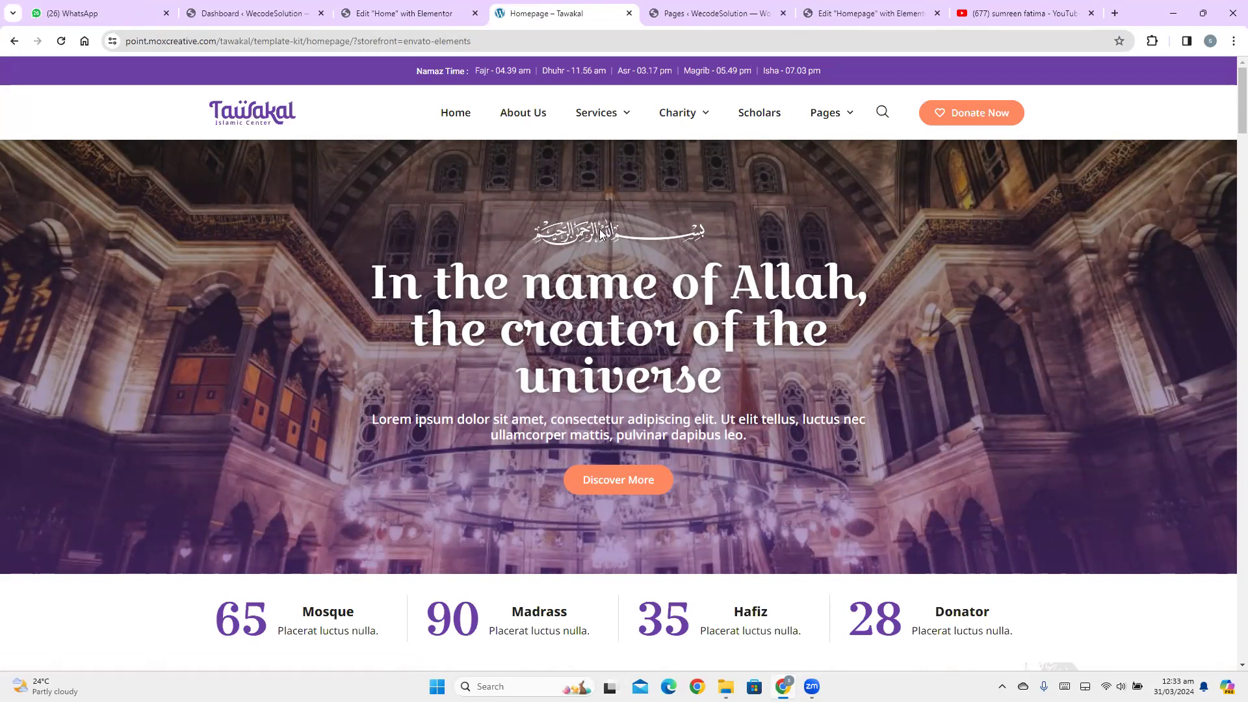
Examine the calligraphy image, heading and paragraph in the Tawakal template's hero section
mouse_move(603, 236)
left_mouse_down()
mouse_move(658, 205)
mouse_move(654, 224)
mouse_move(657, 203)
mouse_move(673, 210)
mouse_move(658, 216)
mouse_move(712, 209)
mouse_move(596, 240)
mouse_move(611, 213)
mouse_move(601, 236)
left_mouse_up()
left_click_drag(574, 293, 657, 301)
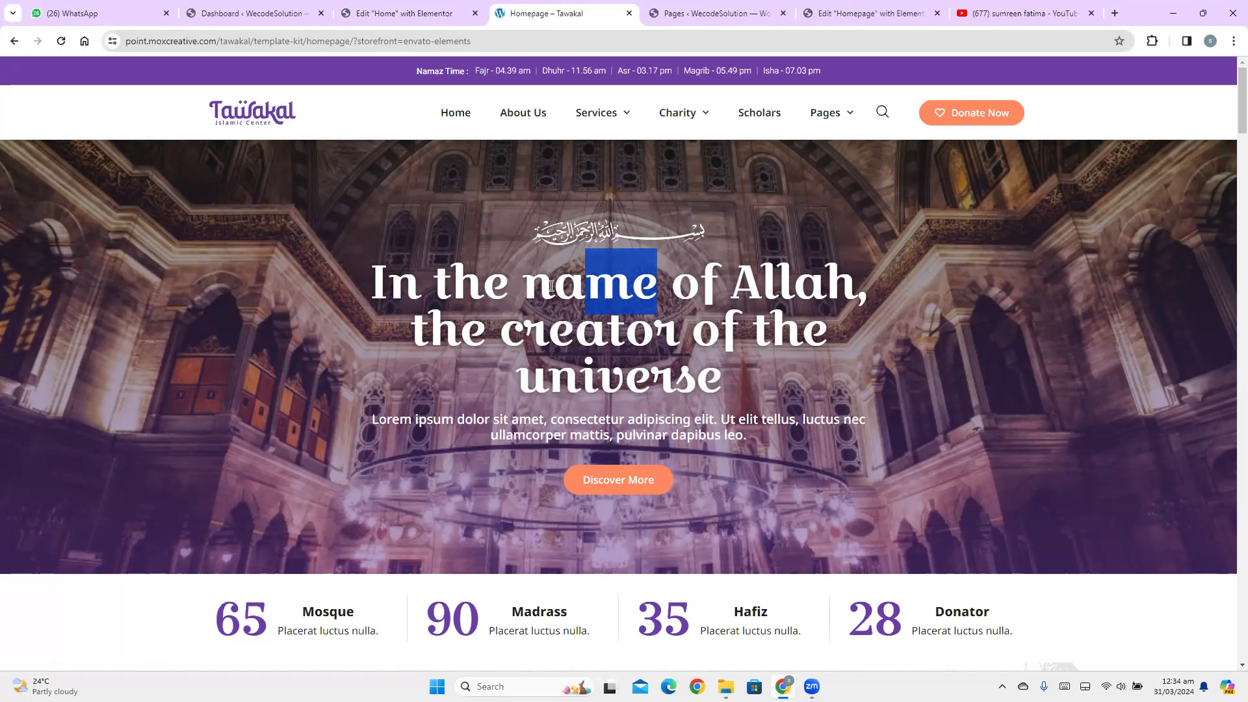
left_click_drag(572, 419, 624, 436)
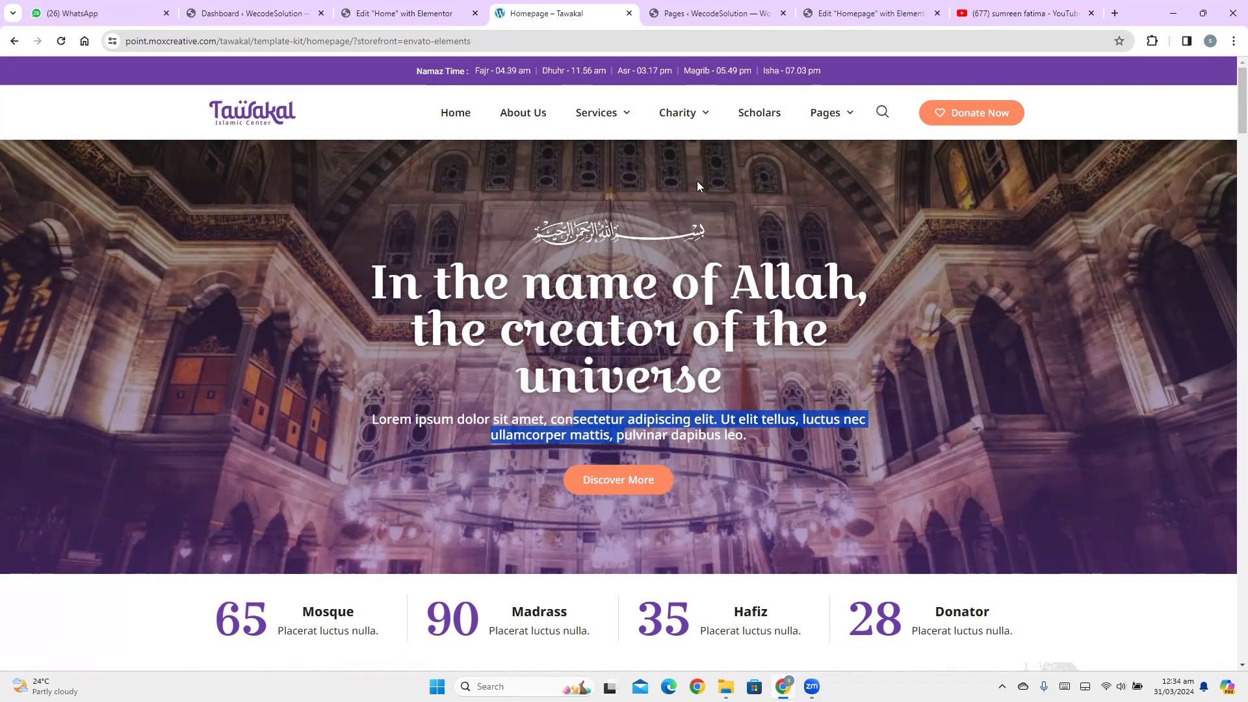
Set the Home page's layout in the Elementor page settings to a blank canvas without site header, page title and footer
left_click(397, 8)
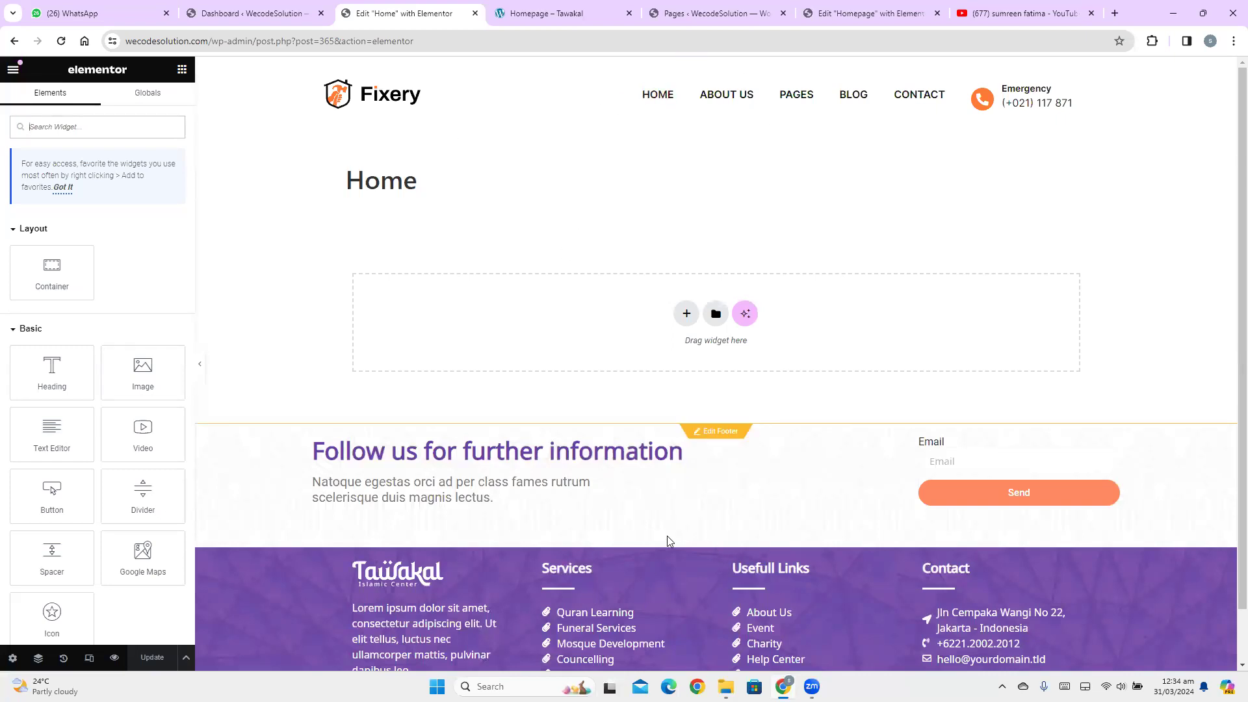
left_click(11, 658)
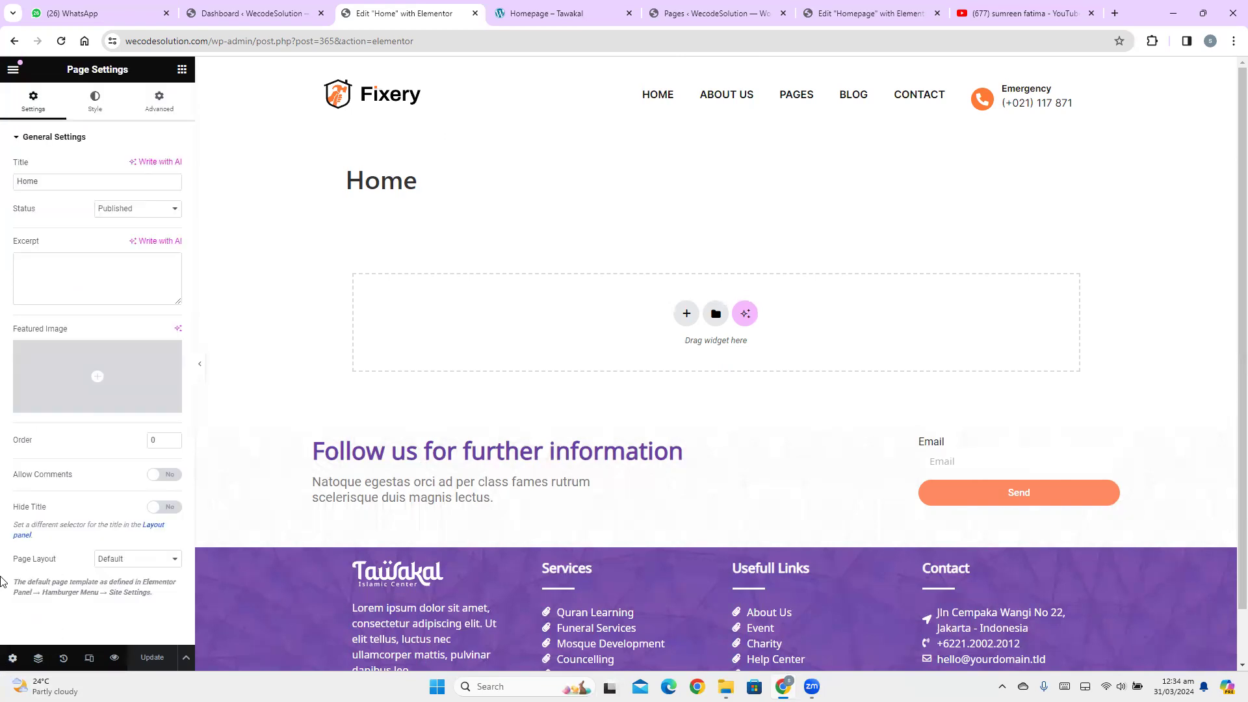
left_click_drag(14, 561, 60, 563)
left_click(104, 563)
left_click(119, 583)
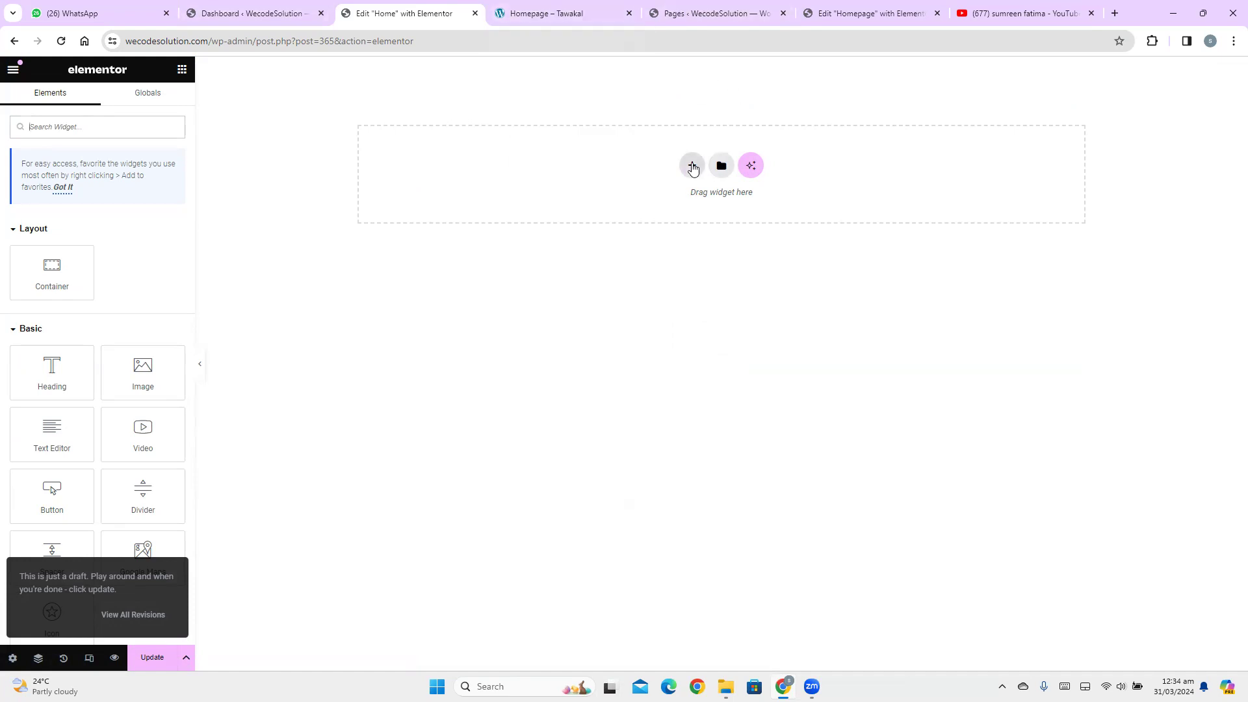
Add a new single container with a vertical, downward direction to the empty page
left_click(692, 165)
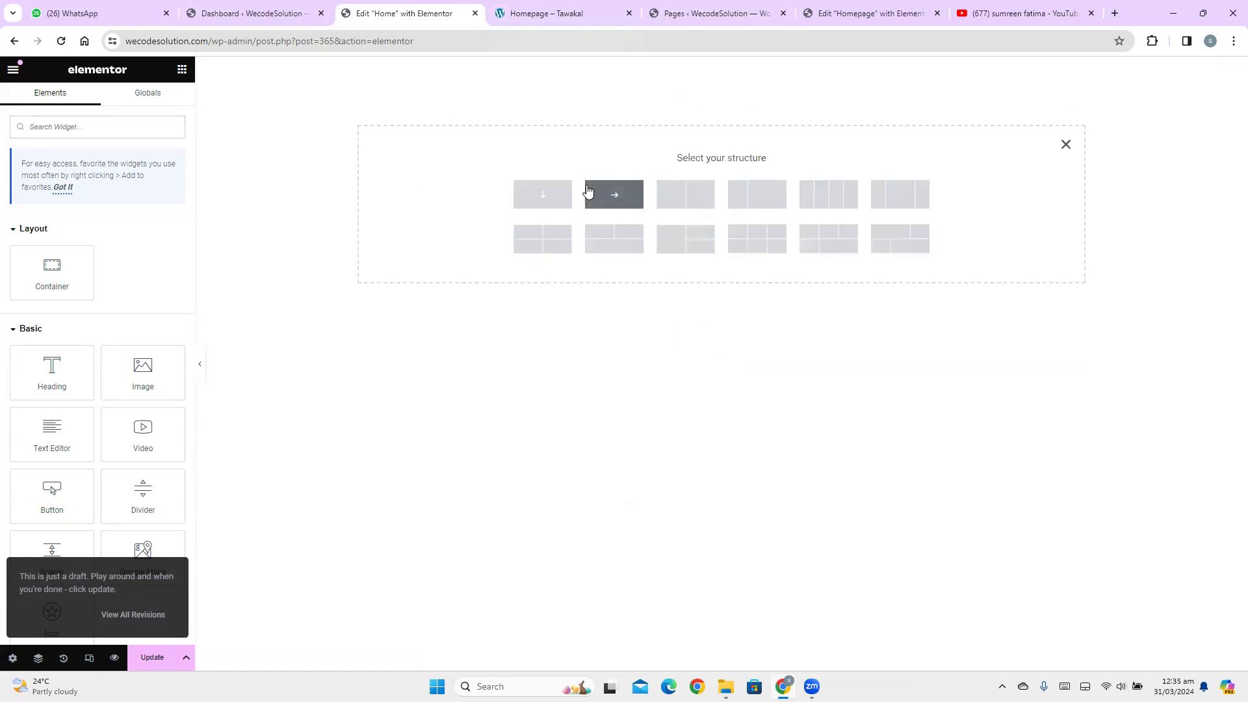
triple_click(685, 156)
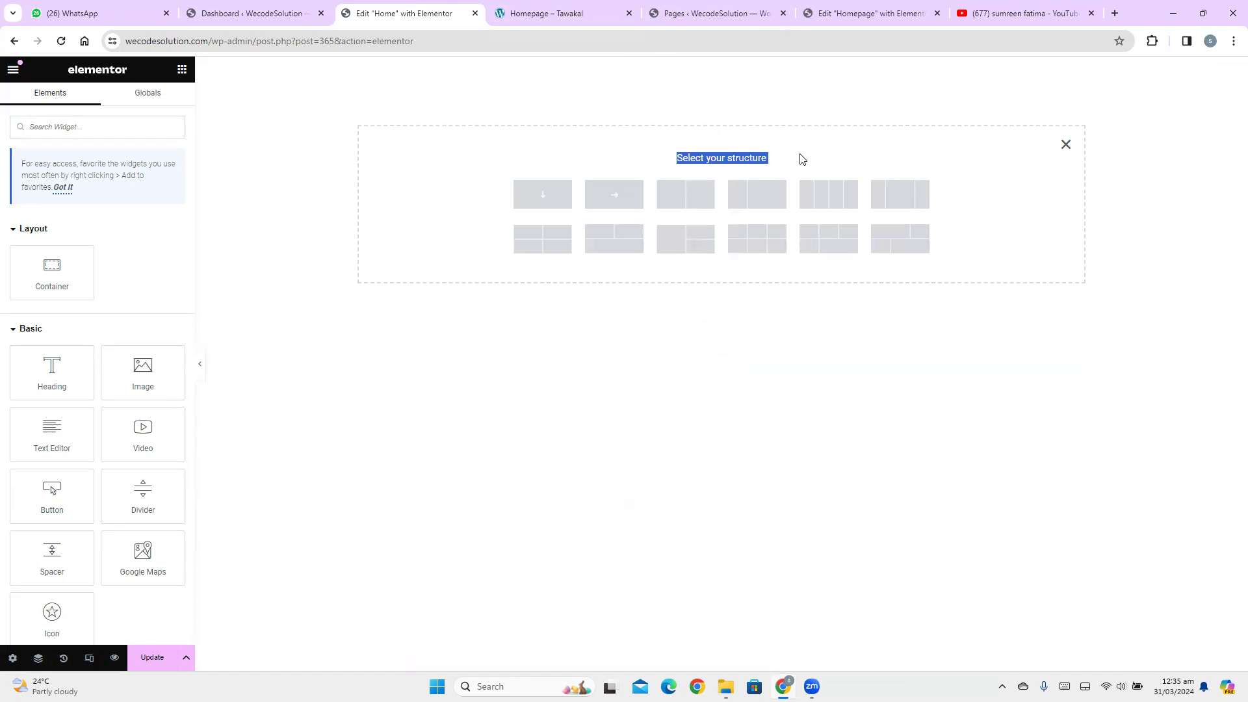
left_click(540, 201)
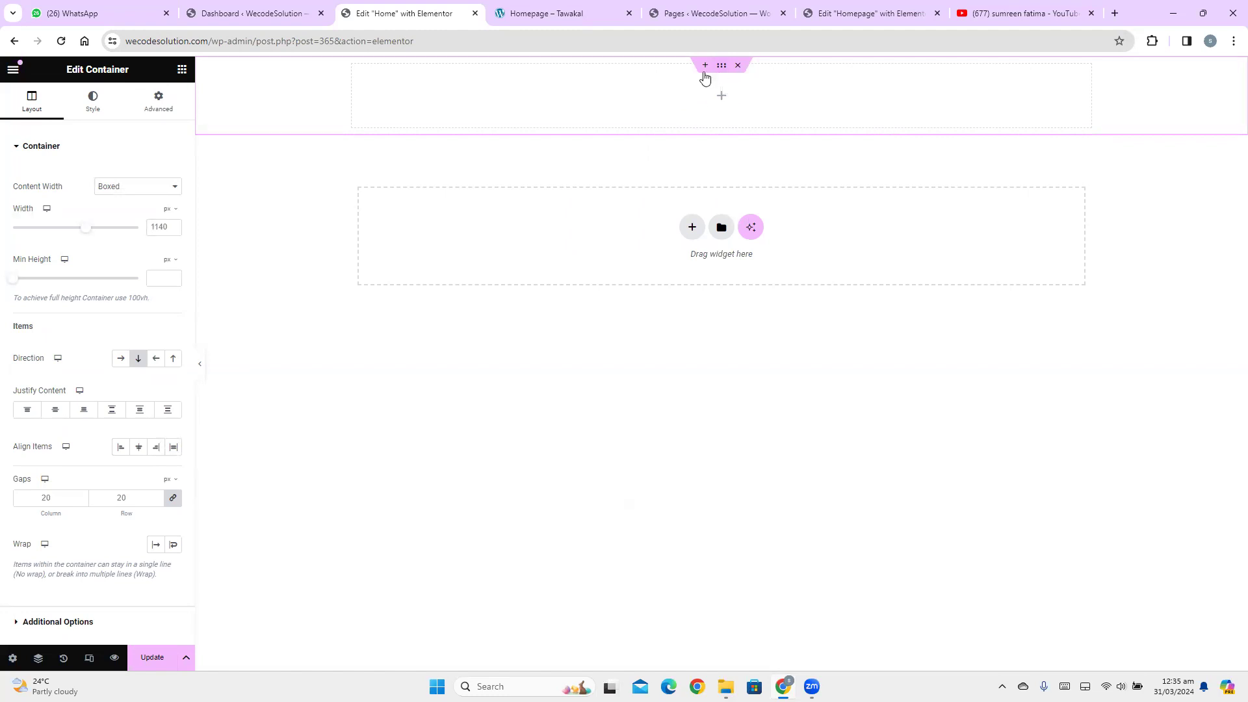
Give the container a classic background with the image blue-mosque-interior-1-1.jpg from the media library
left_click(84, 117)
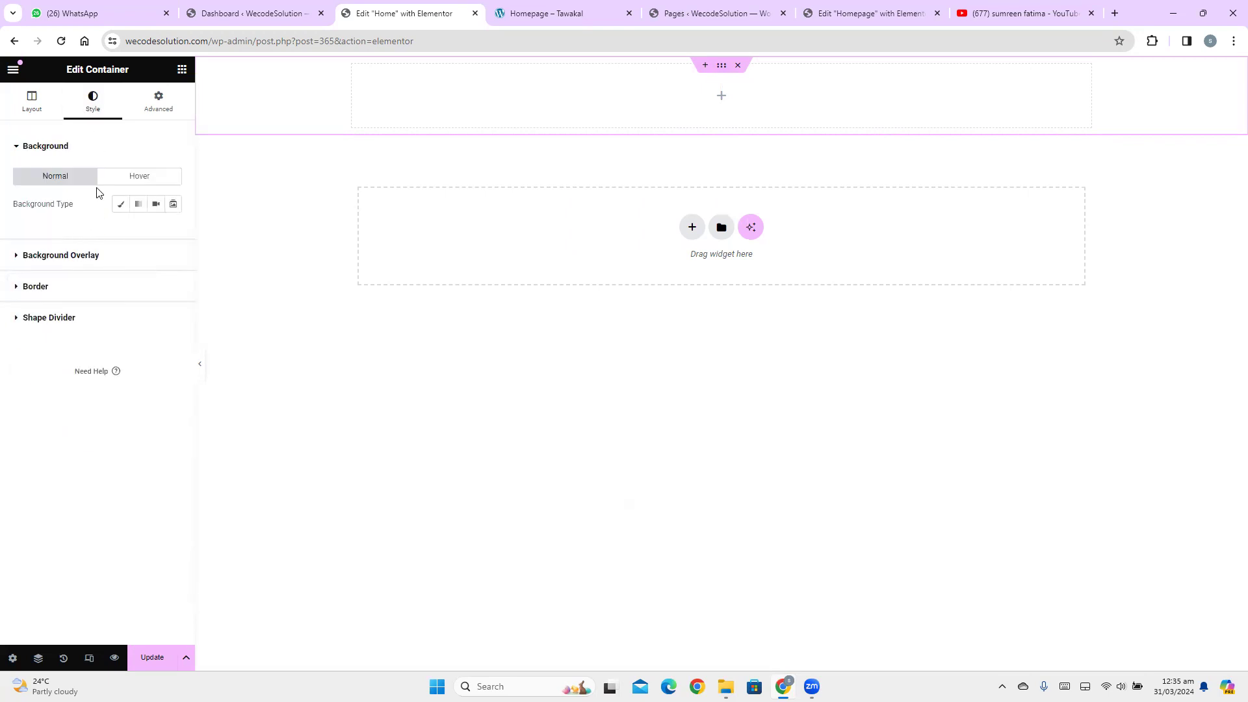
left_click_drag(11, 209, 68, 204)
left_click(120, 205)
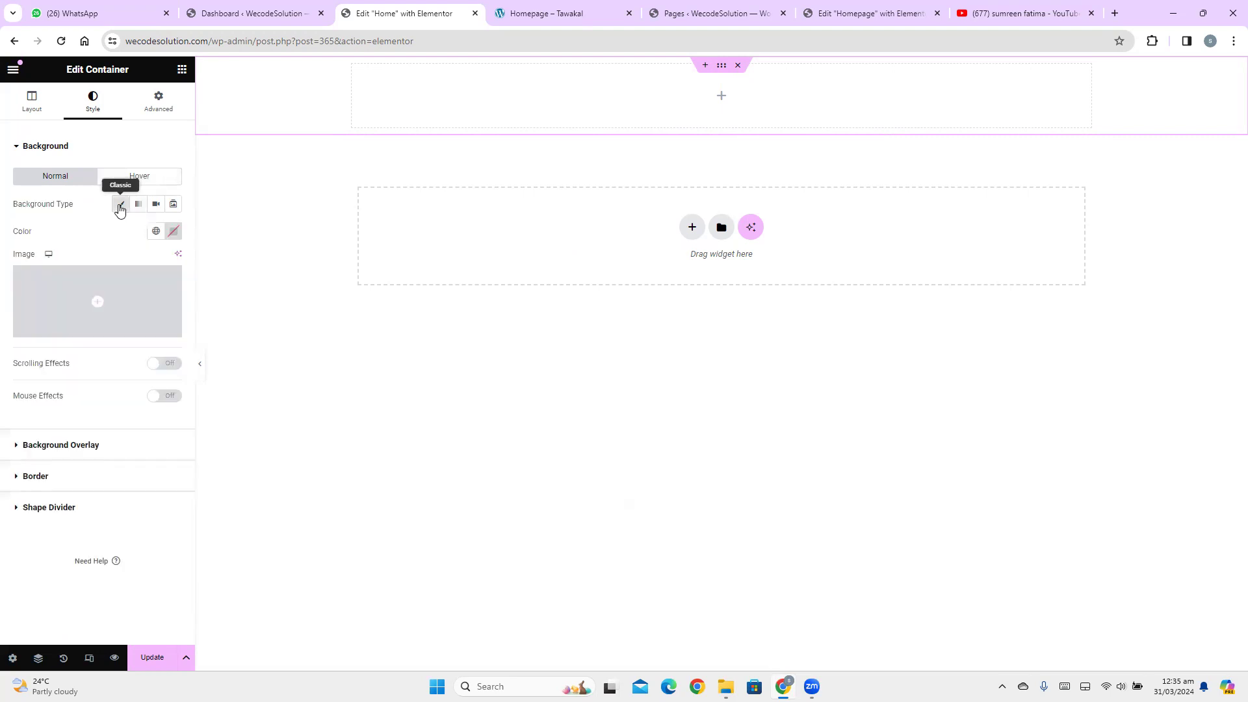
left_click_drag(18, 258, 39, 255)
left_click(44, 314)
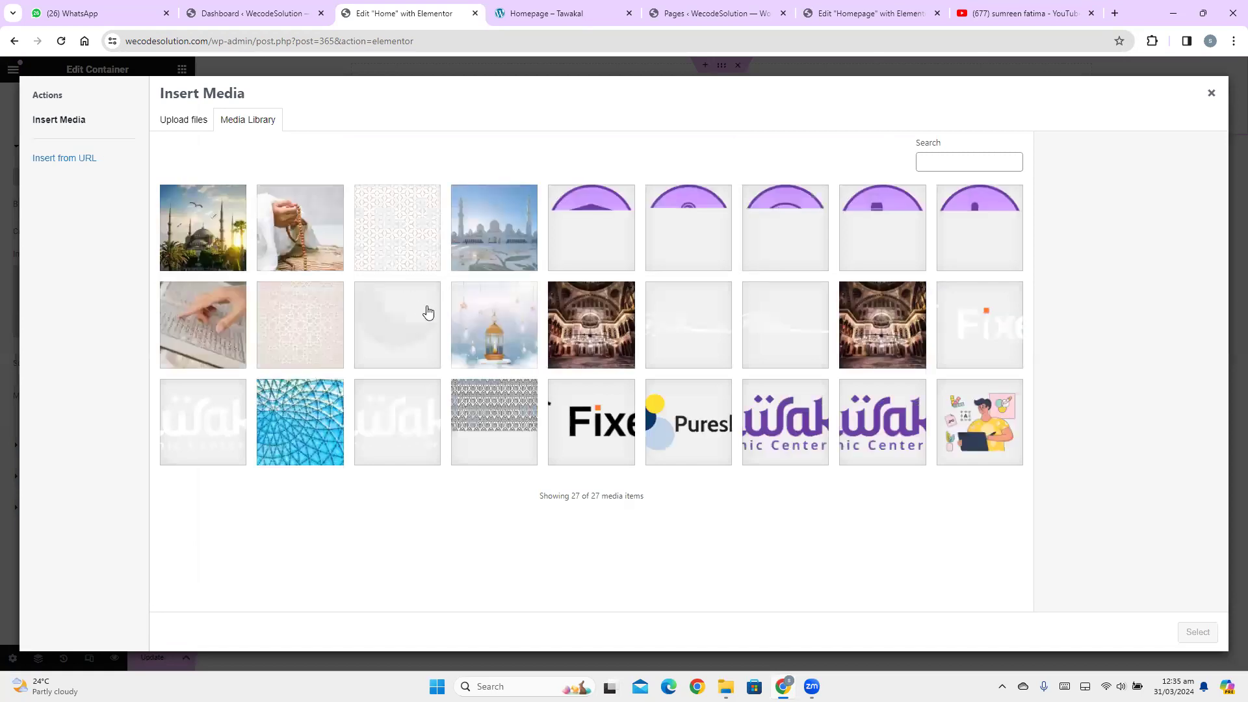
left_click(588, 334)
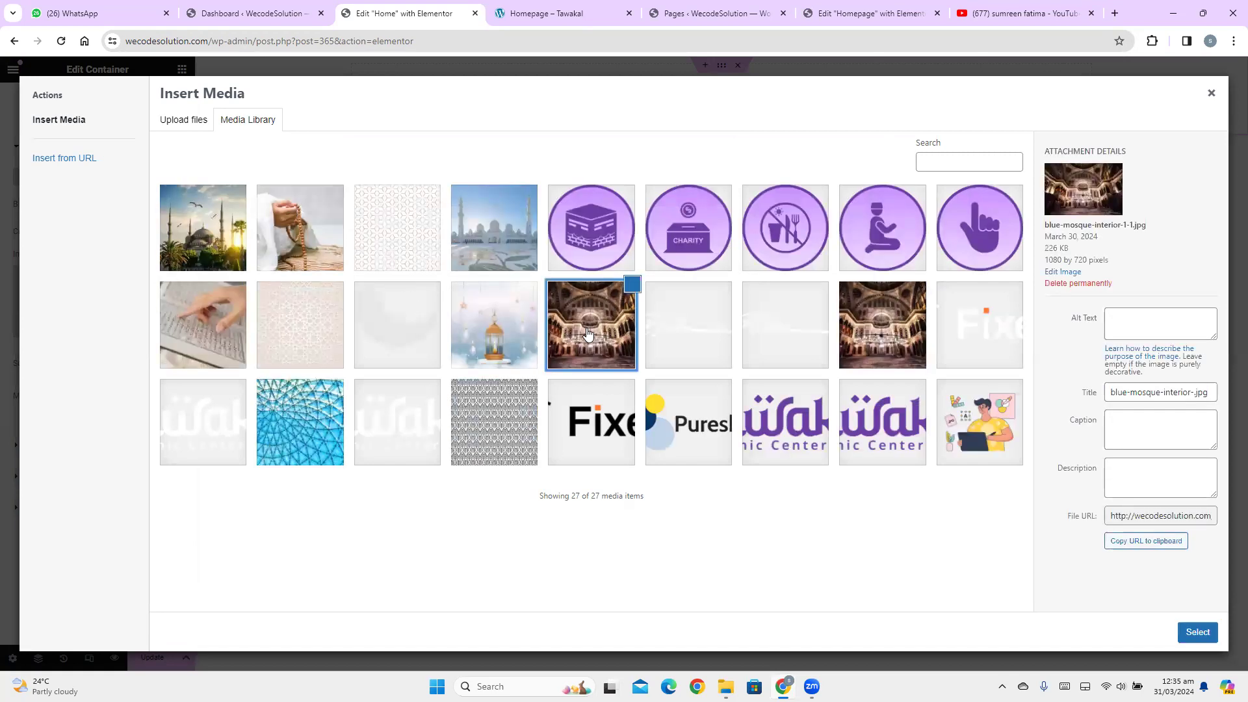
left_click(1197, 632)
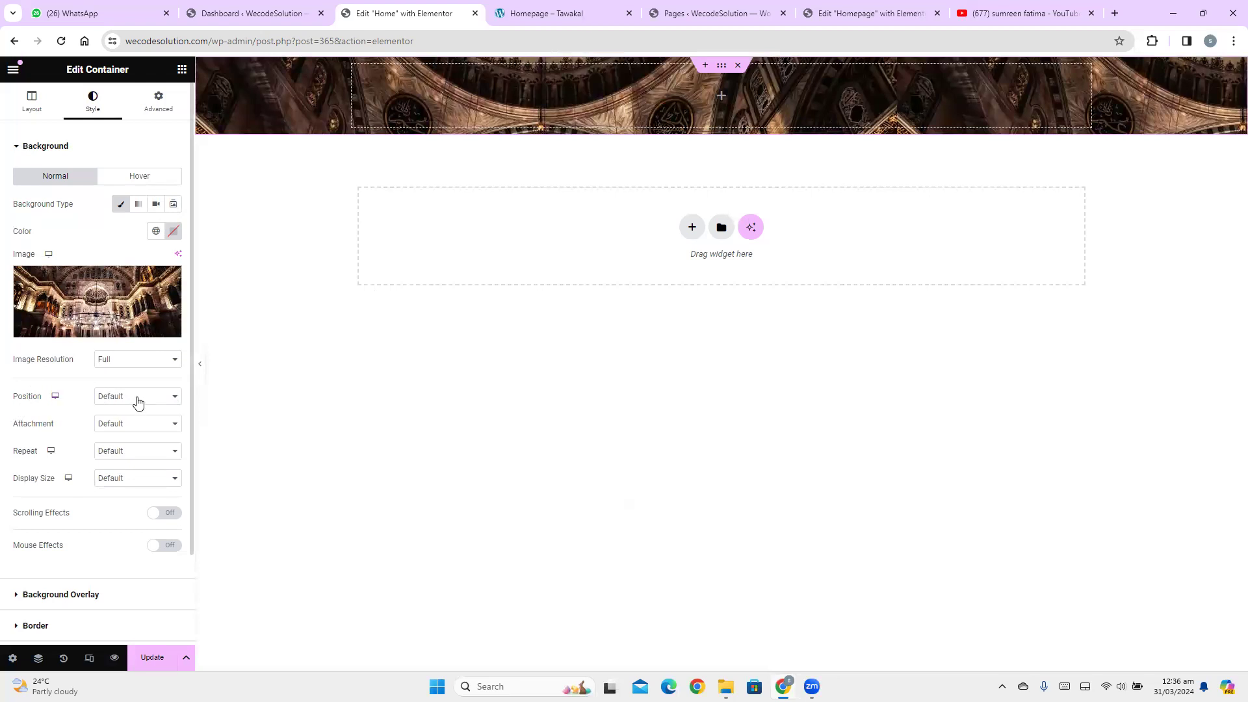
Set the container's background image to position Center Center, attachment Scroll, No-repeat and display size Cover
left_click(136, 400)
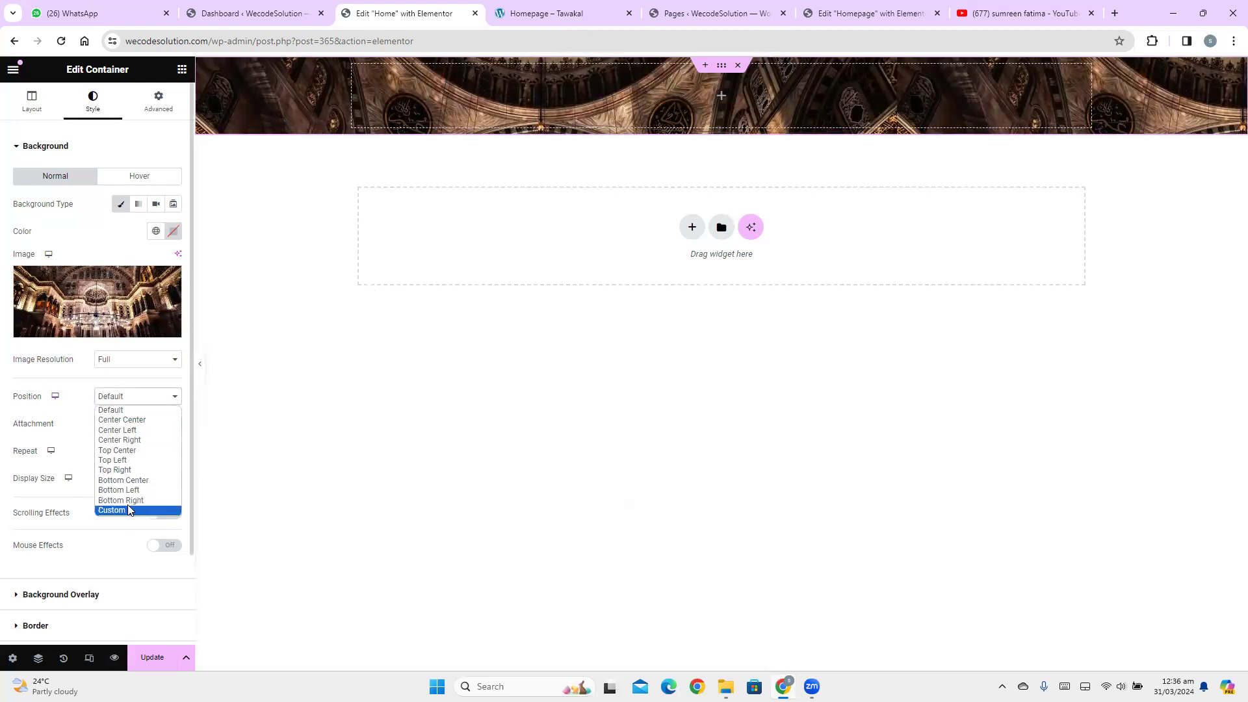
left_click(126, 420)
left_click(128, 426)
left_click(129, 448)
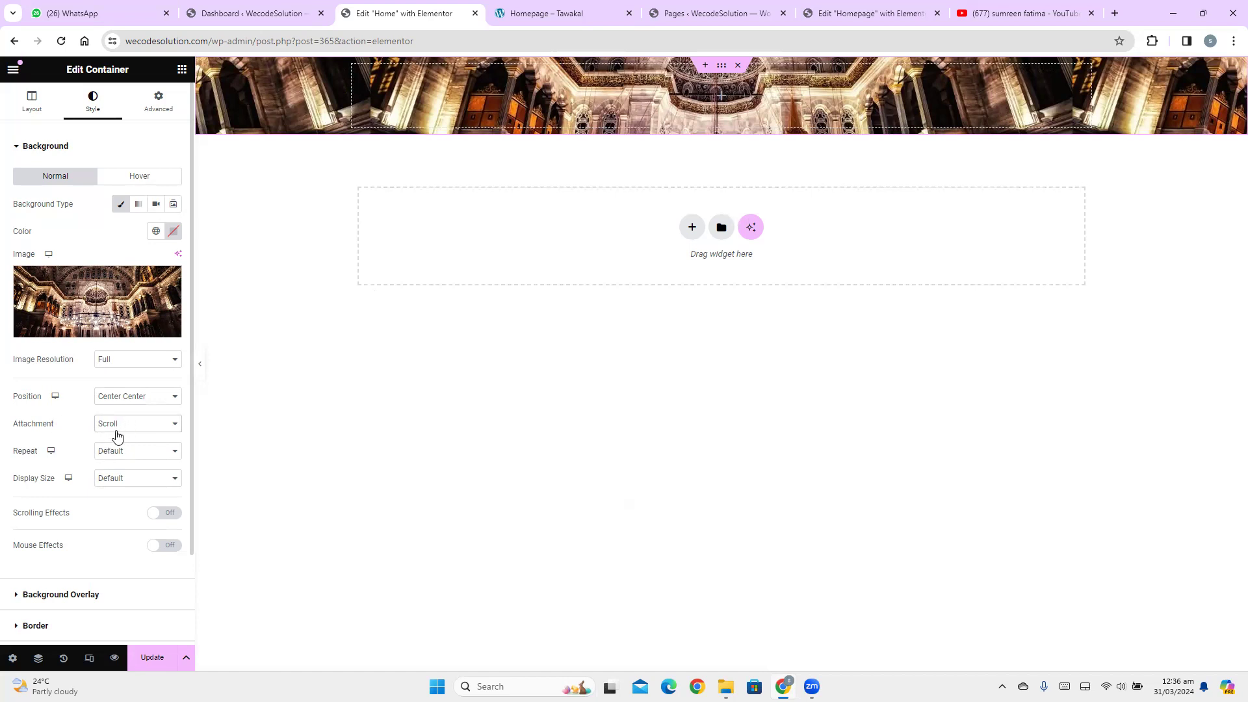
left_click(120, 458)
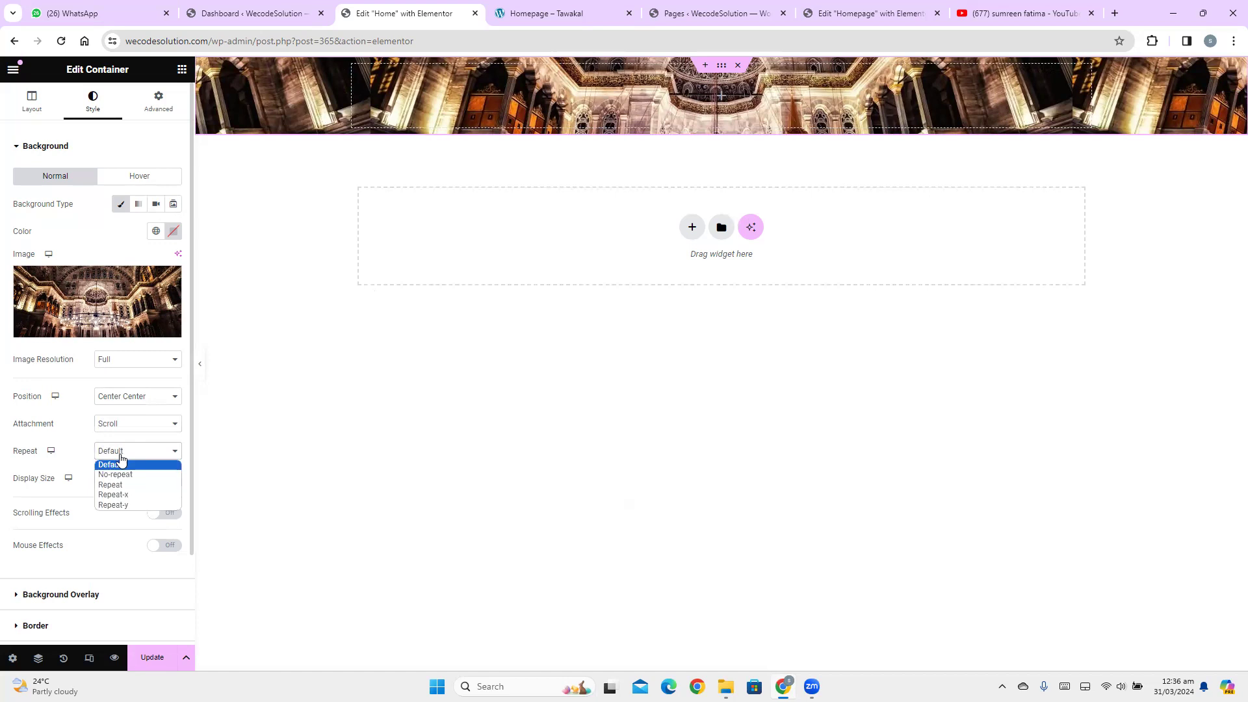
left_click(111, 473)
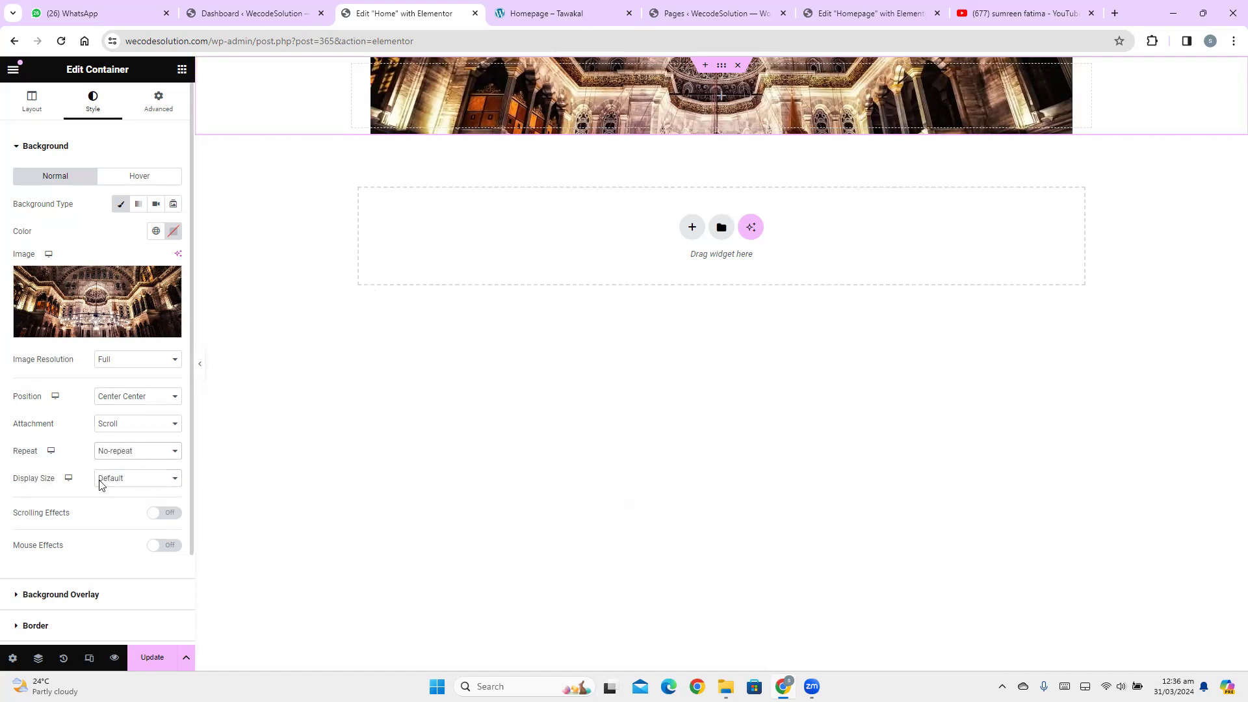
left_click(107, 479)
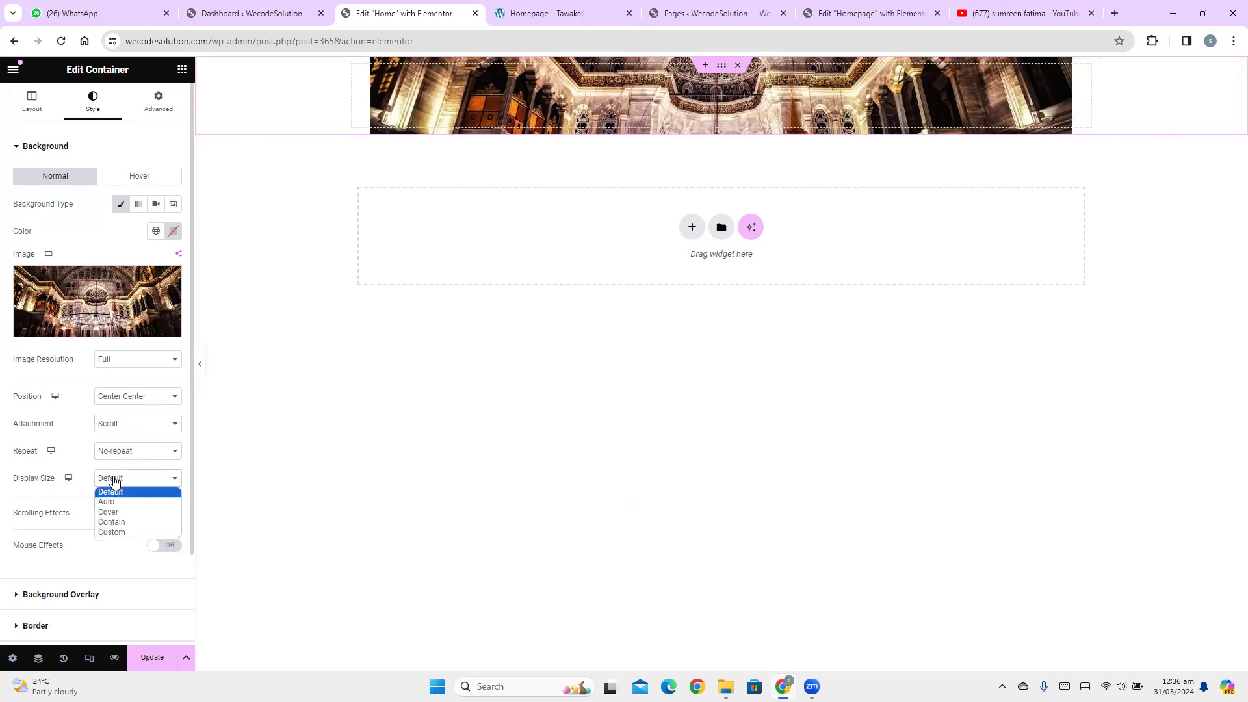
left_click(110, 512)
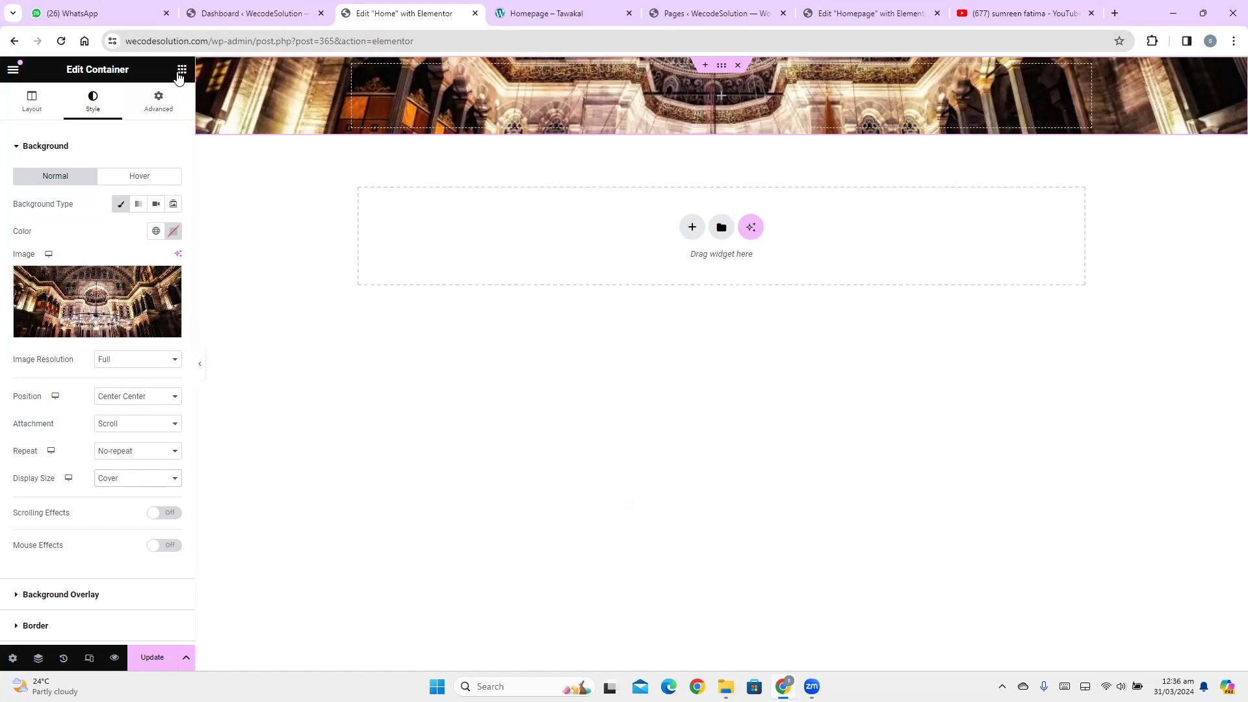
Add an Image widget inside the hero container
left_click_drag(130, 369, 601, 119)
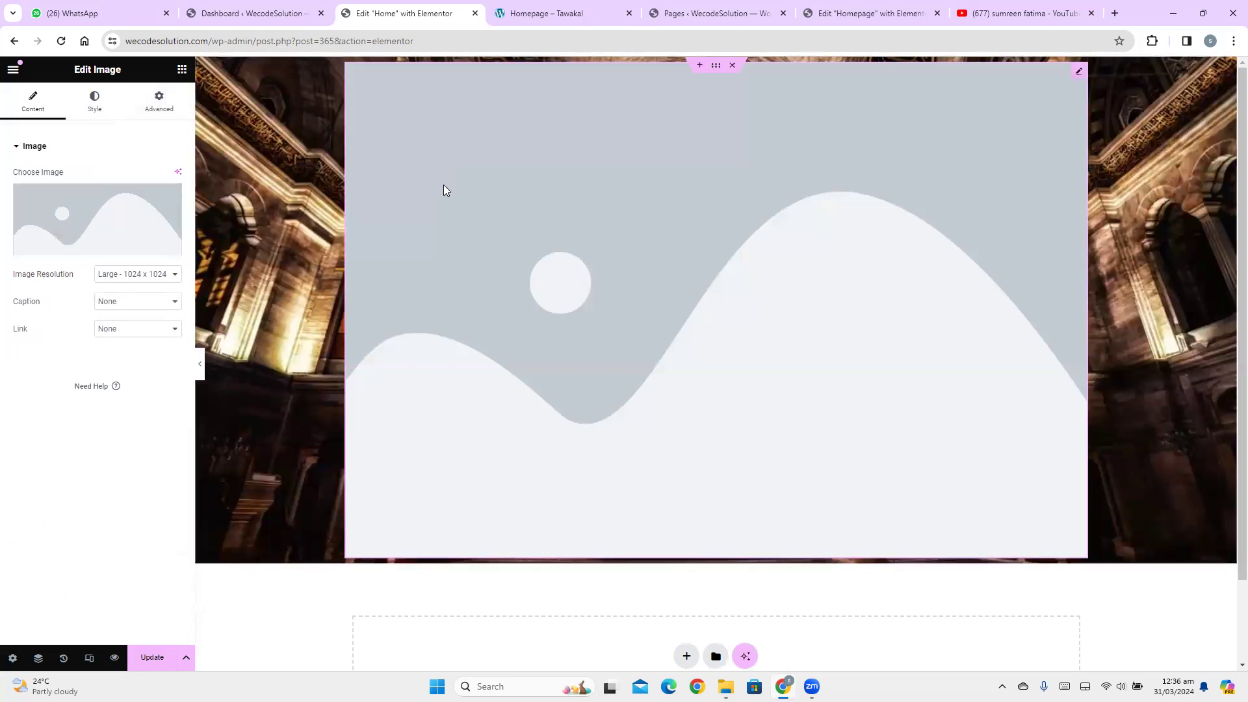
mouse_move(116, 205)
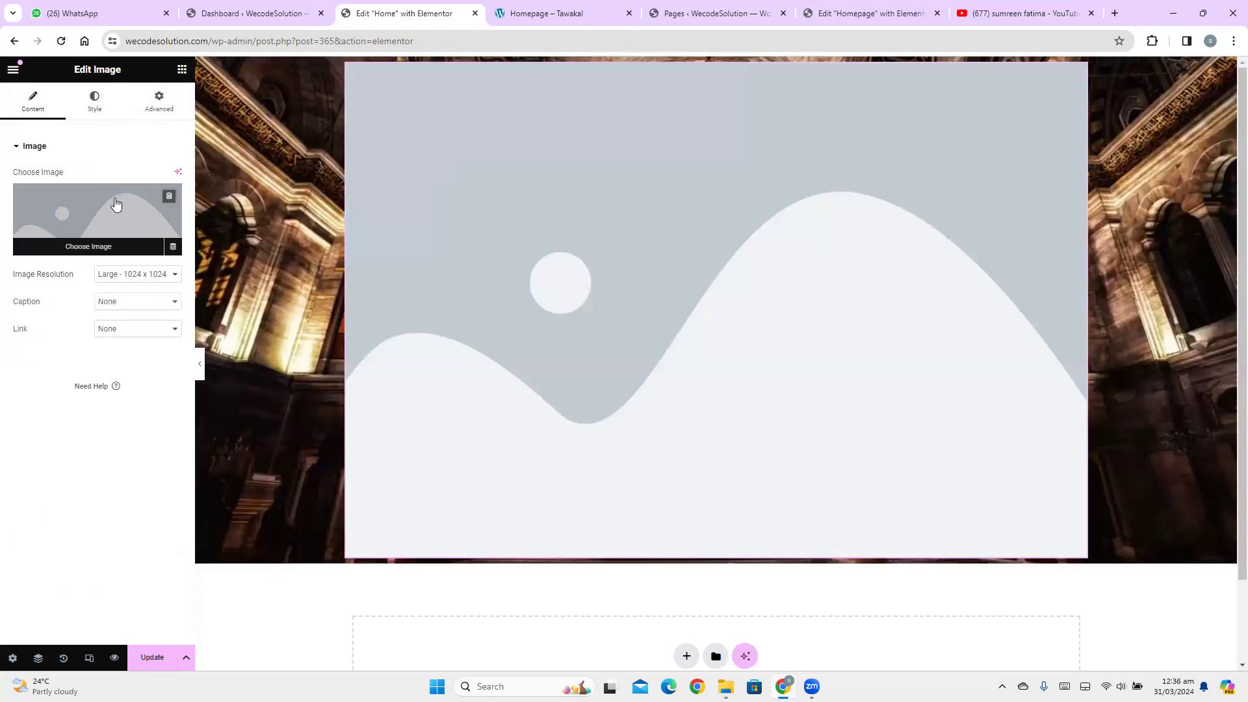
left_click(539, 13)
right_click(575, 236)
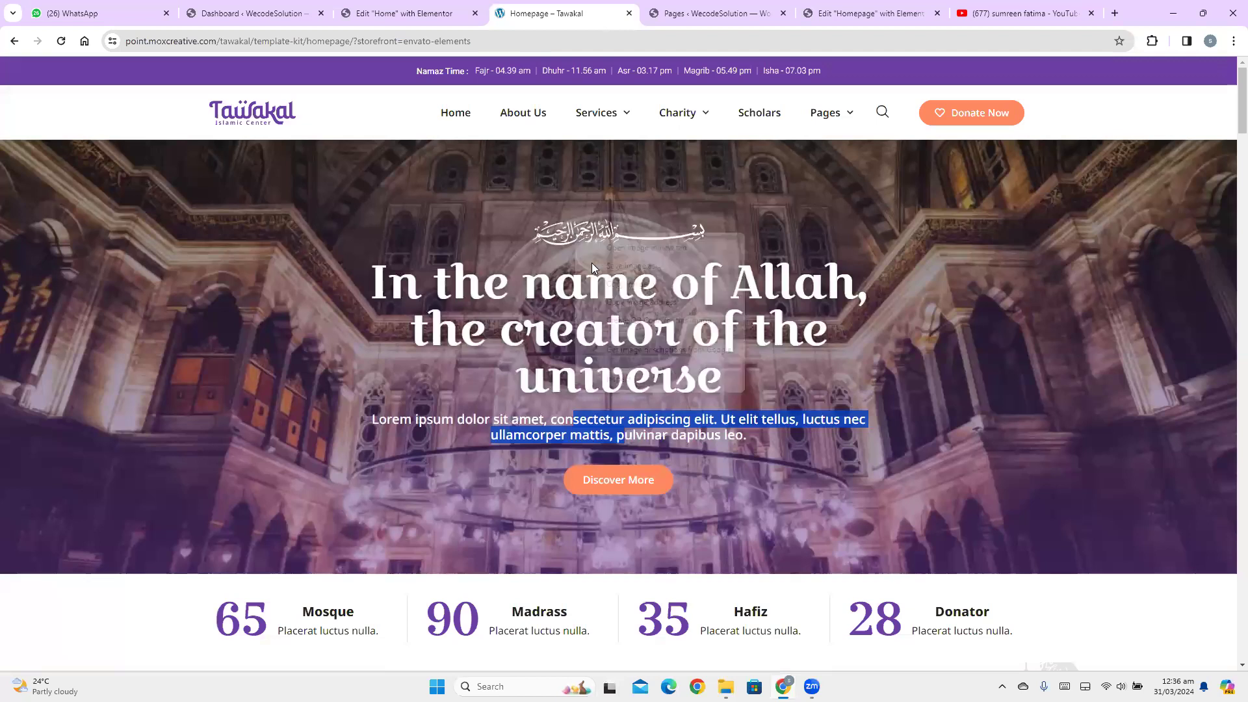
left_click(622, 271)
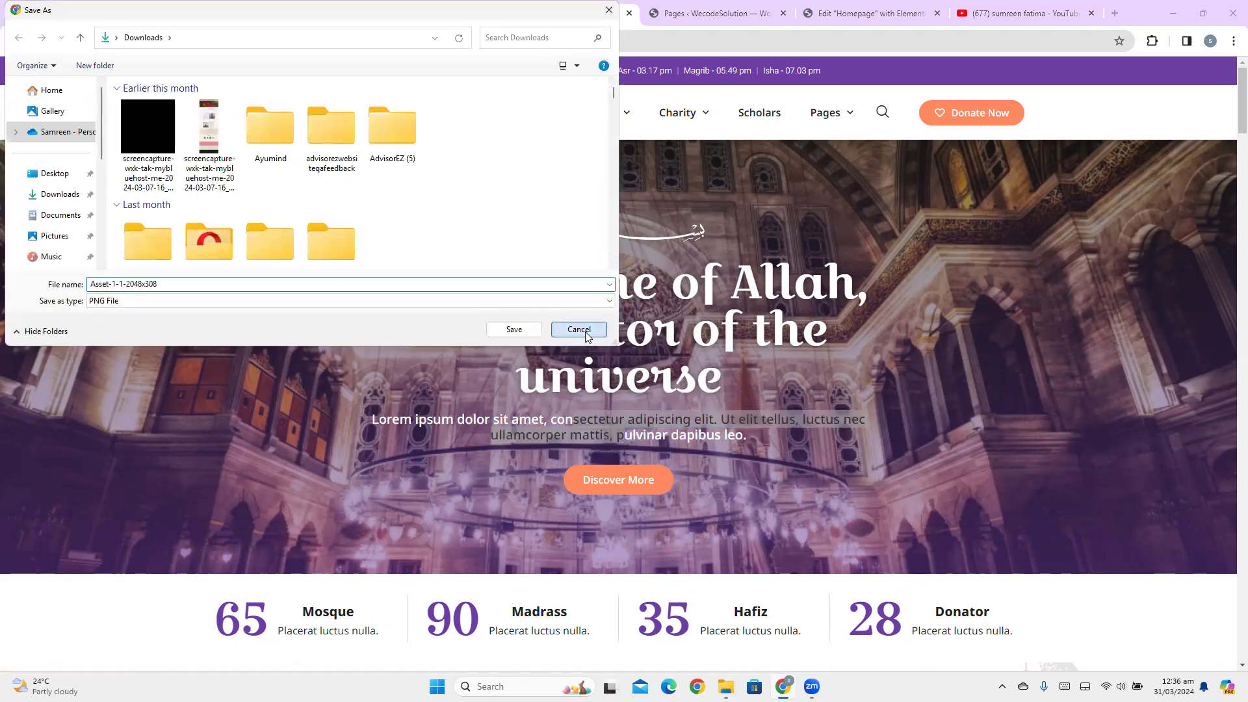
left_click(585, 330)
left_click(429, 6)
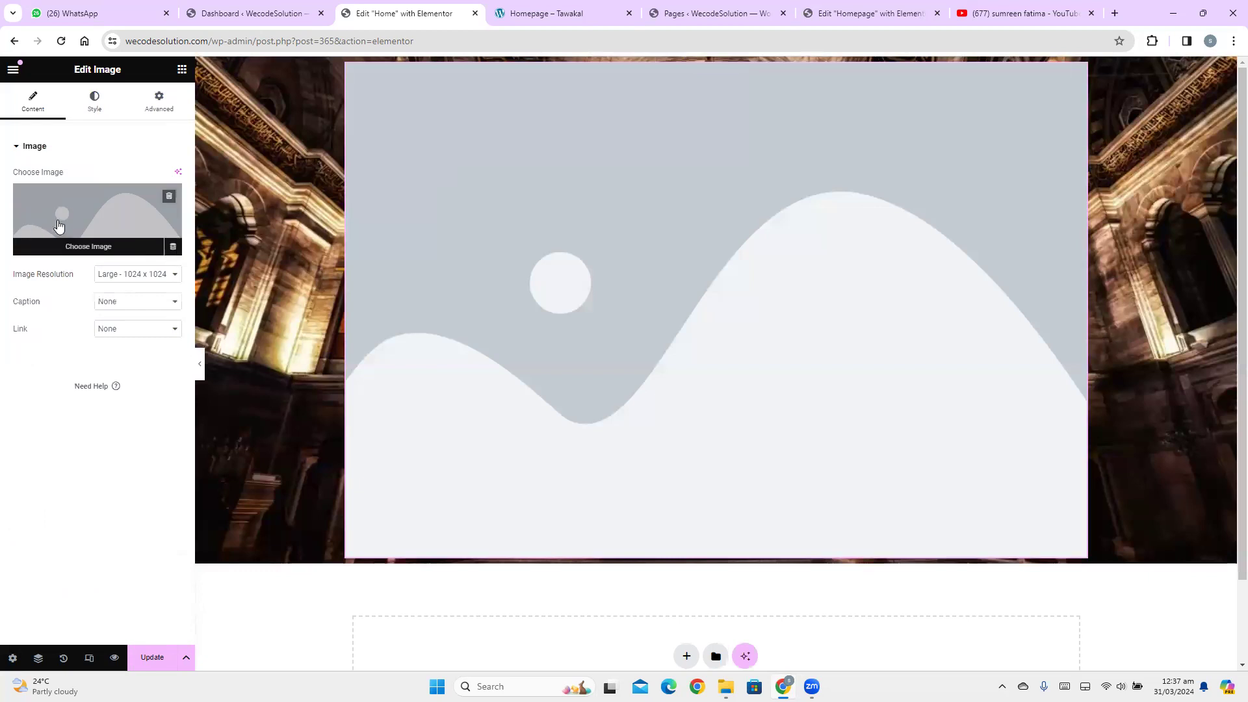
Replace the Image widget's placeholder with the white Arabic calligraphy image from the media library
left_click(69, 215)
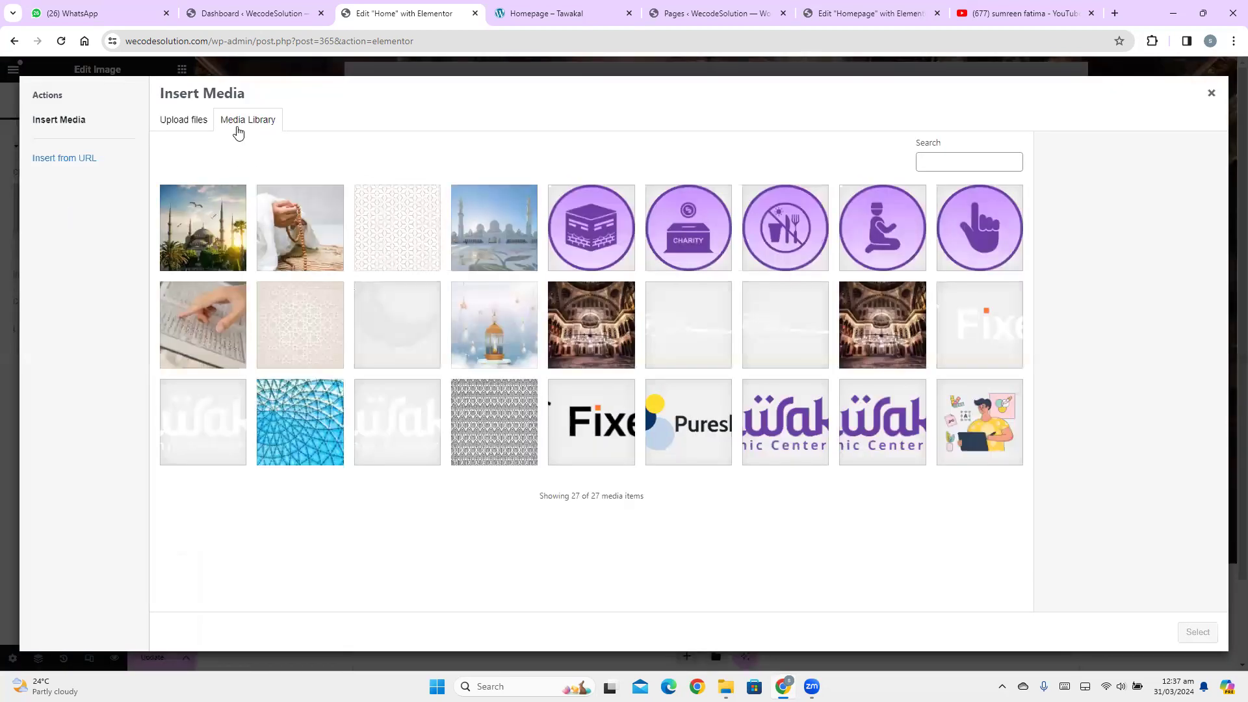
left_click(670, 345)
left_click(1200, 632)
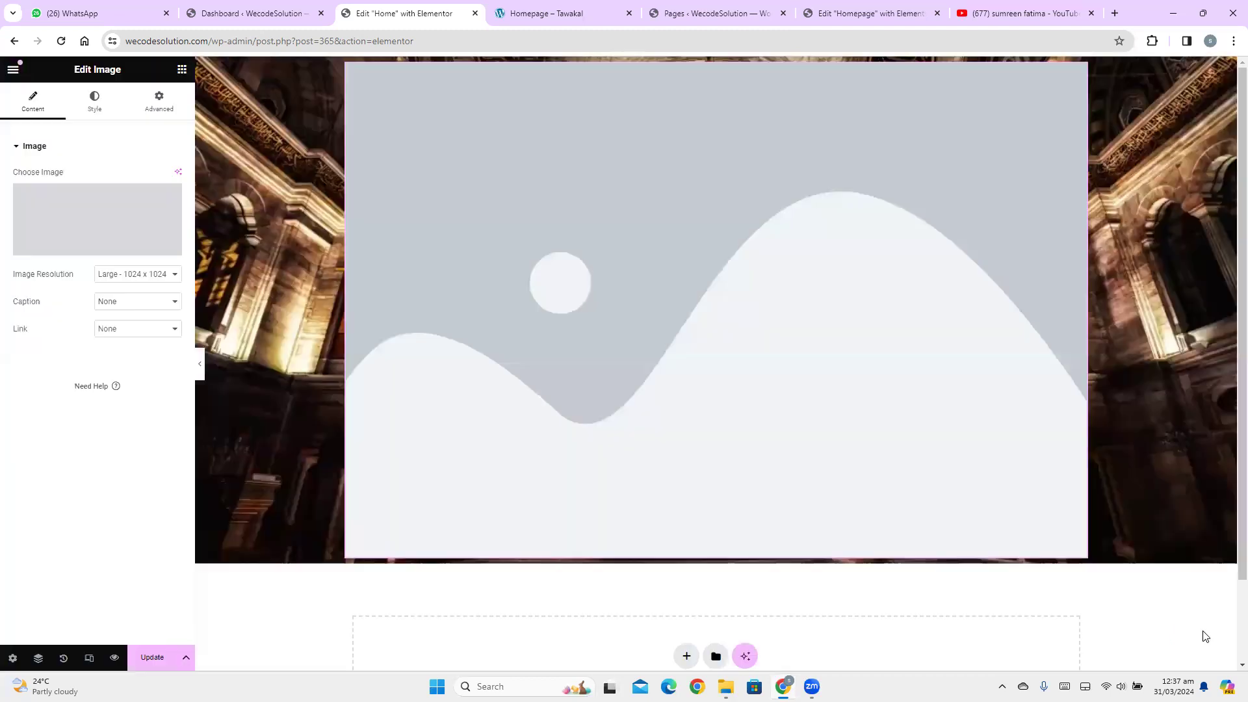
Add a Heading below the calligraphy with the title "In the name of Allah, the creator of the universe" copied from the template
left_click(182, 69)
left_click_drag(53, 383, 576, 135)
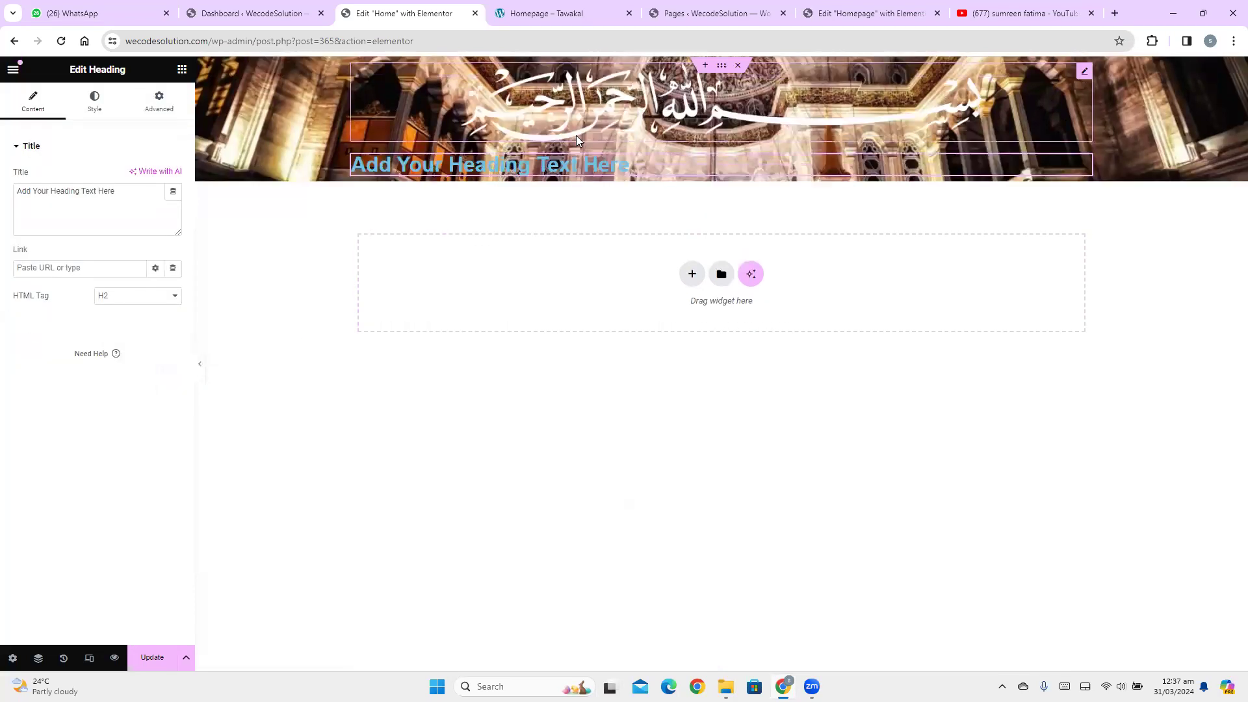
left_click(553, 11)
left_click_drag(372, 273, 728, 380)
key("ctrl+c")
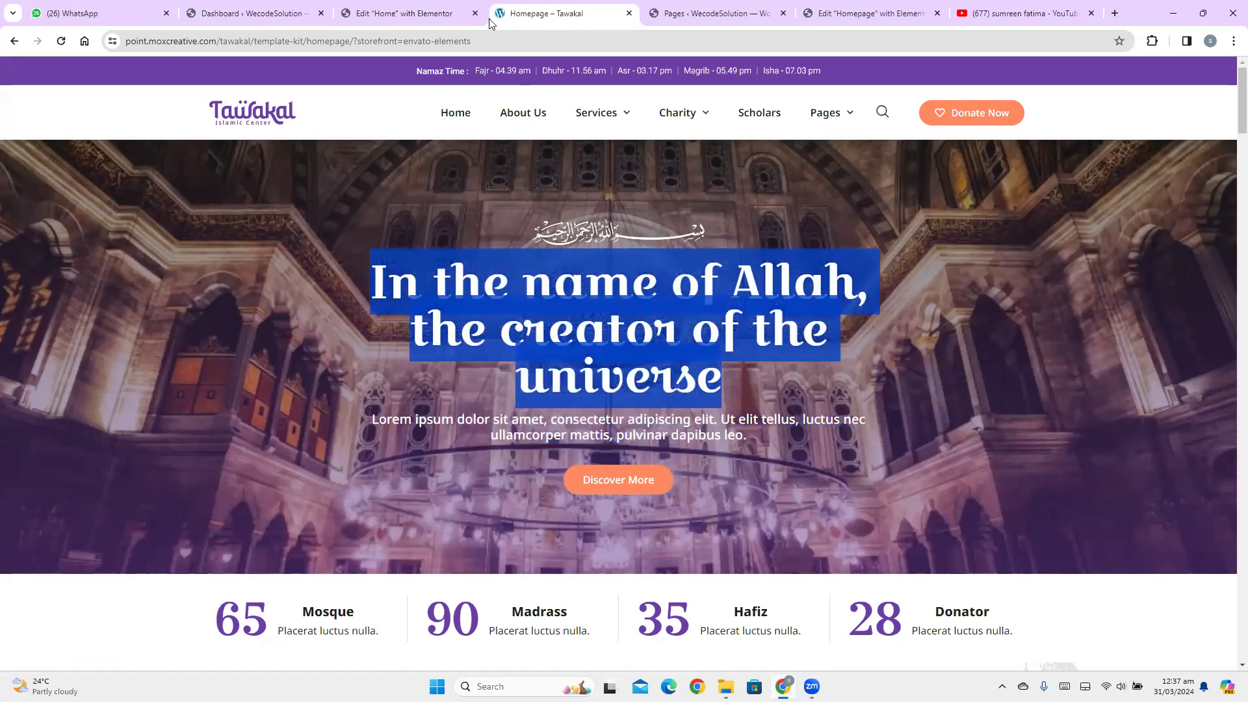
left_click(450, 9)
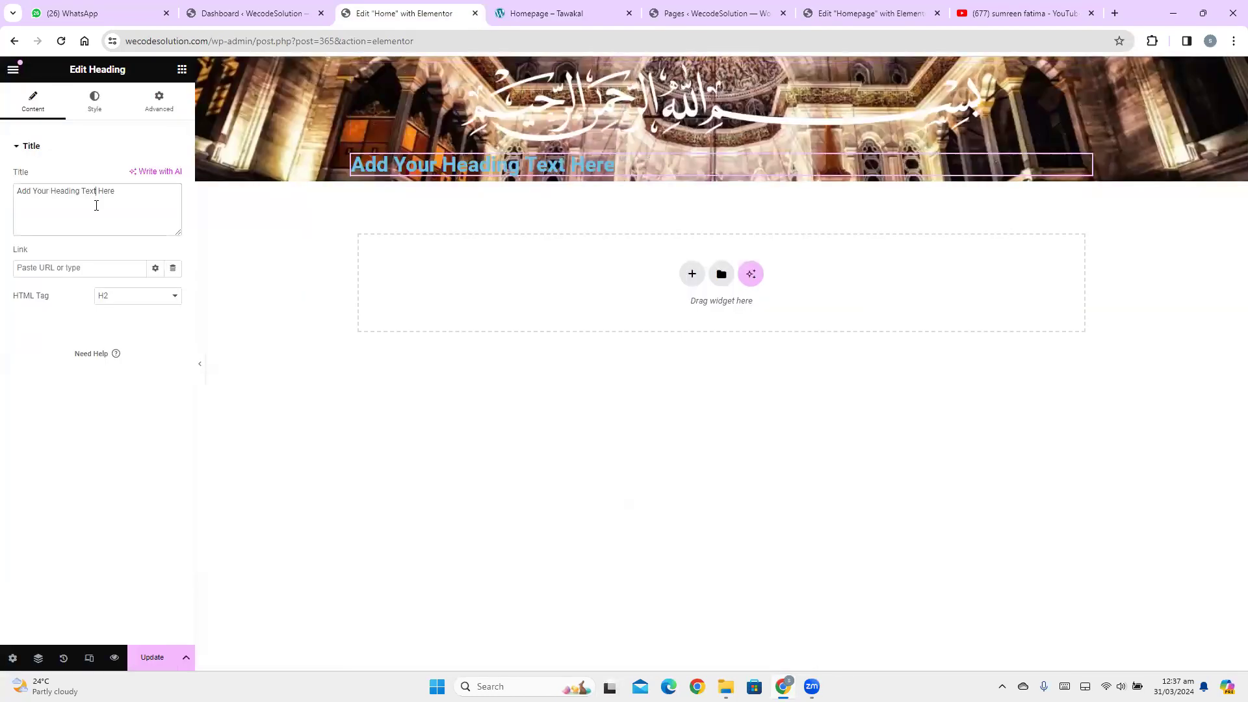
key("ctrl+a")
key("ctrl+v")
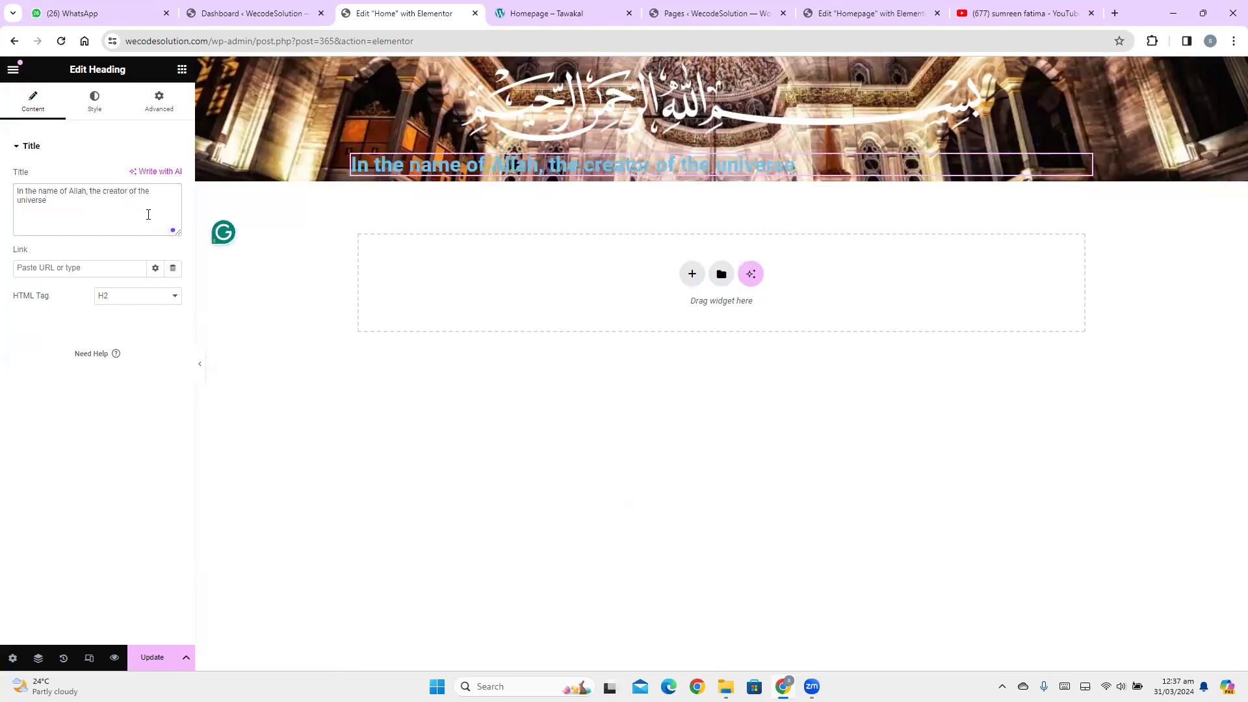
Add a Text Editor widget below the heading and fill it with the template hero's "Lorem ipsum dolor sit amet" paragraph
left_click(182, 69)
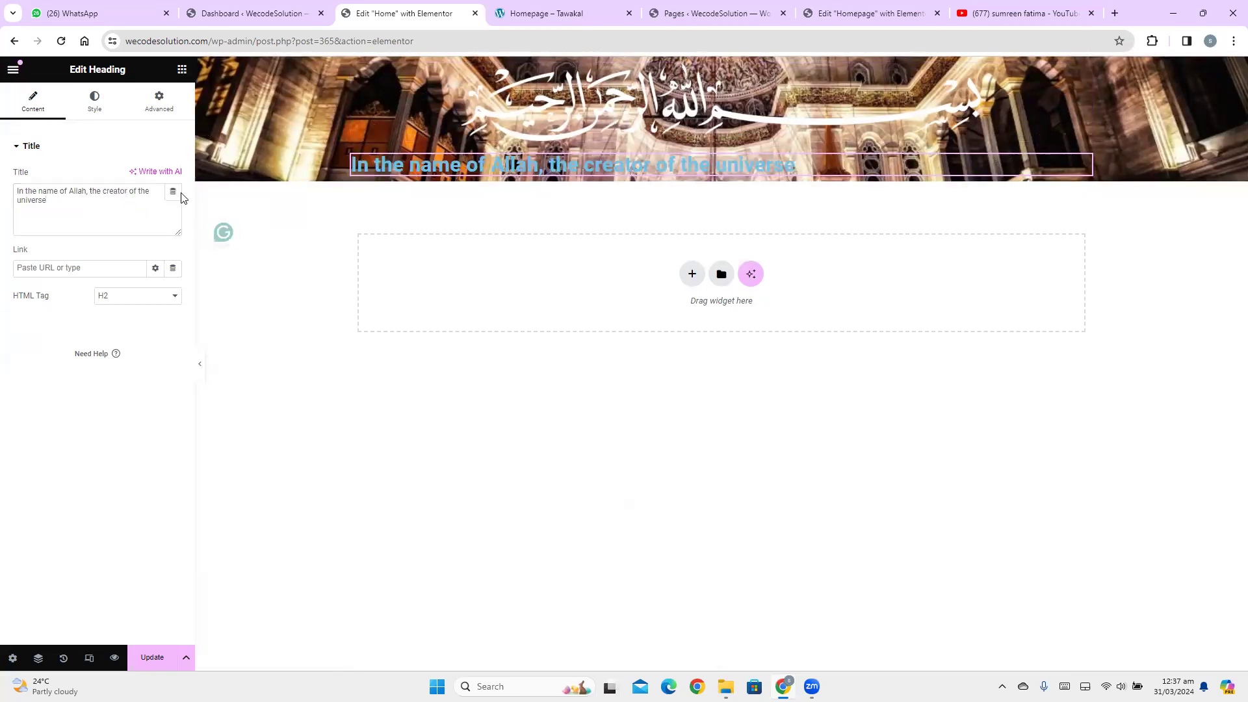
left_click_drag(70, 432, 689, 180)
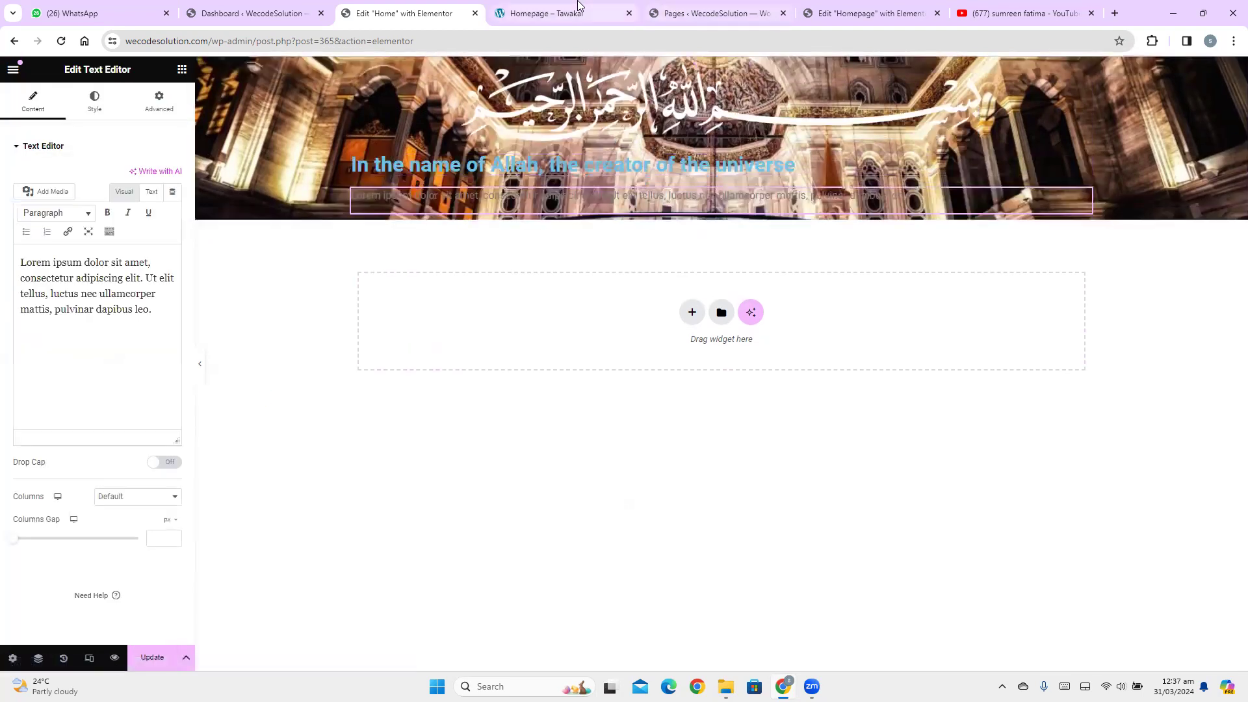
left_click(567, 13)
left_click_drag(373, 420, 759, 443)
key("ctrl+c")
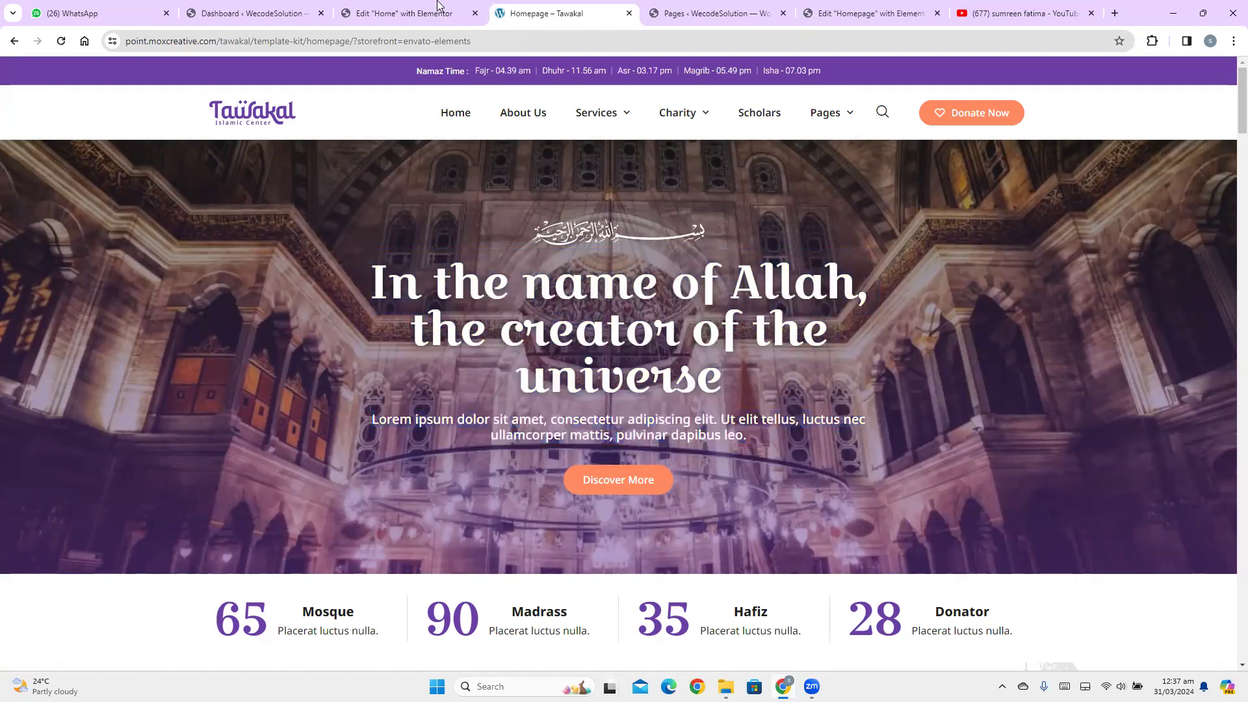
left_click(403, 13)
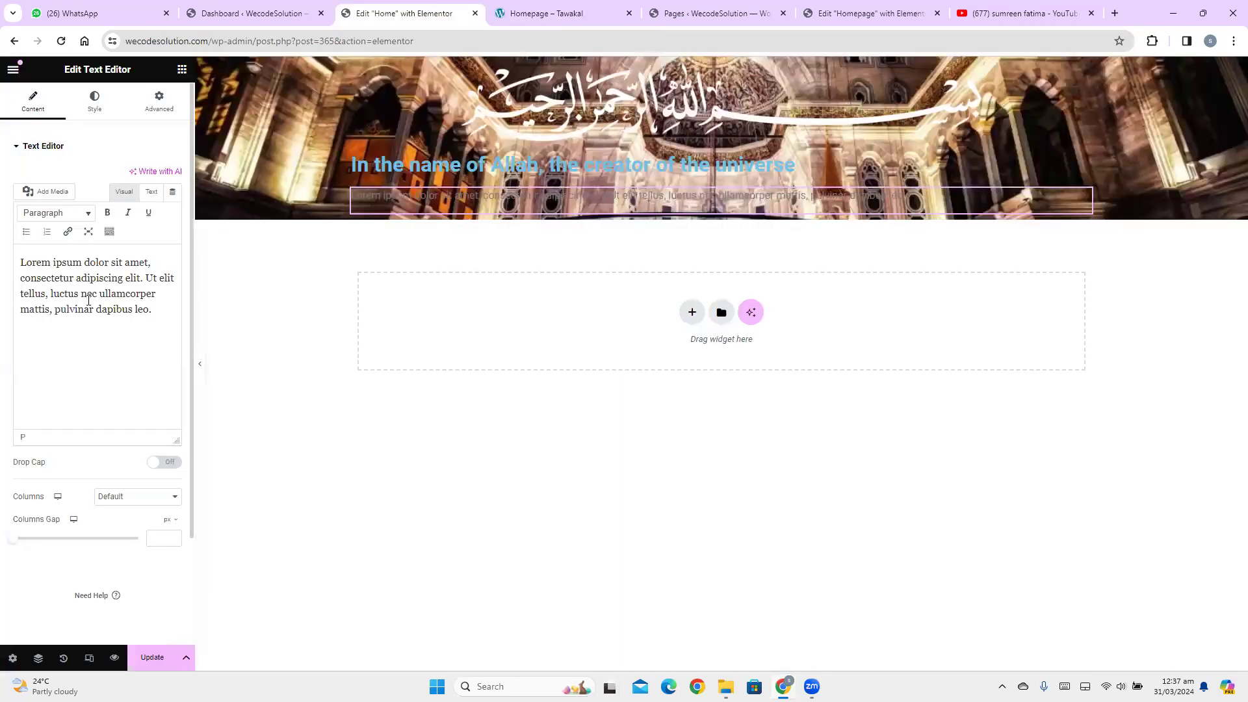
triple_click(88, 301)
key("ctrl+v")
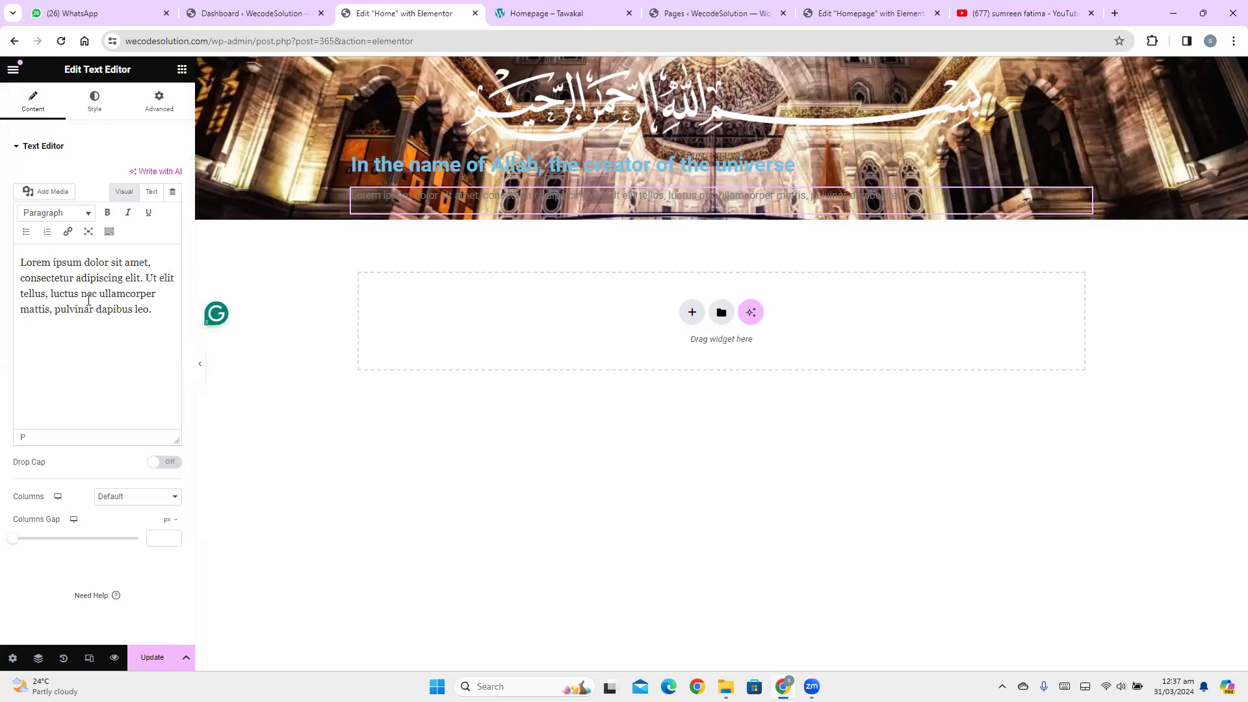
Add a Button widget below the hero paragraph, set its text to "Discover More" as in the template, and update the page
left_click(182, 69)
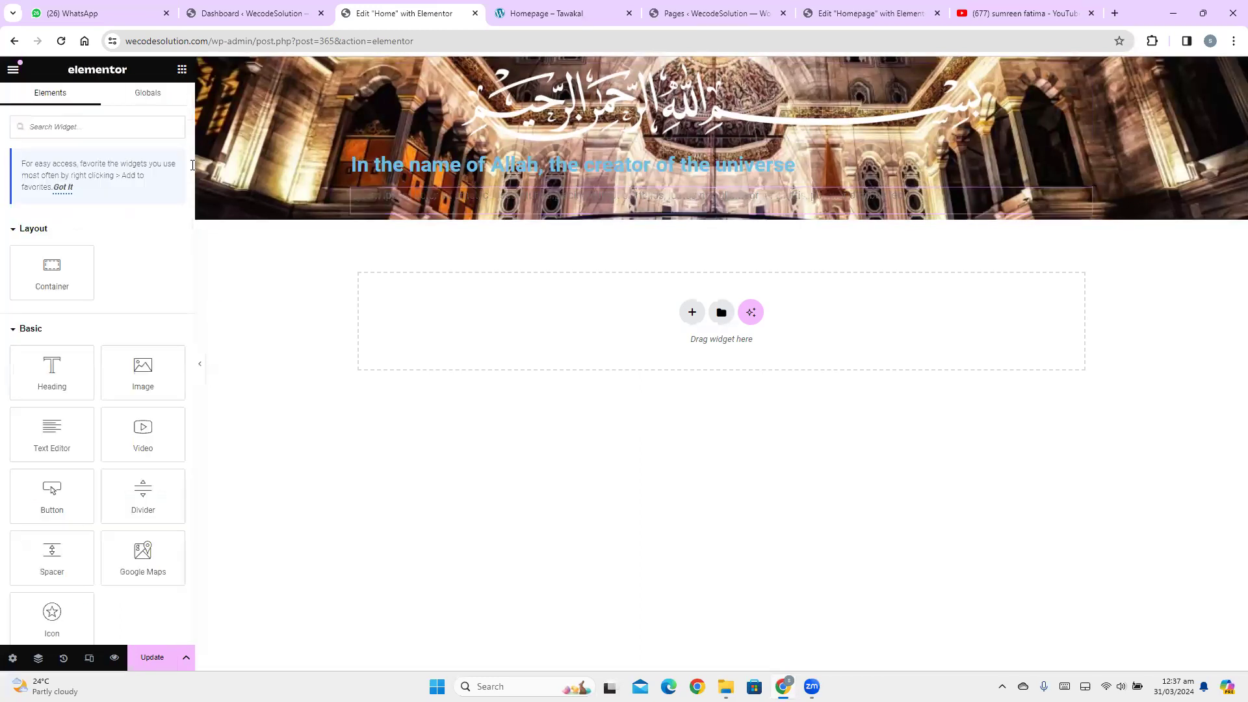
left_click_drag(52, 494, 602, 205)
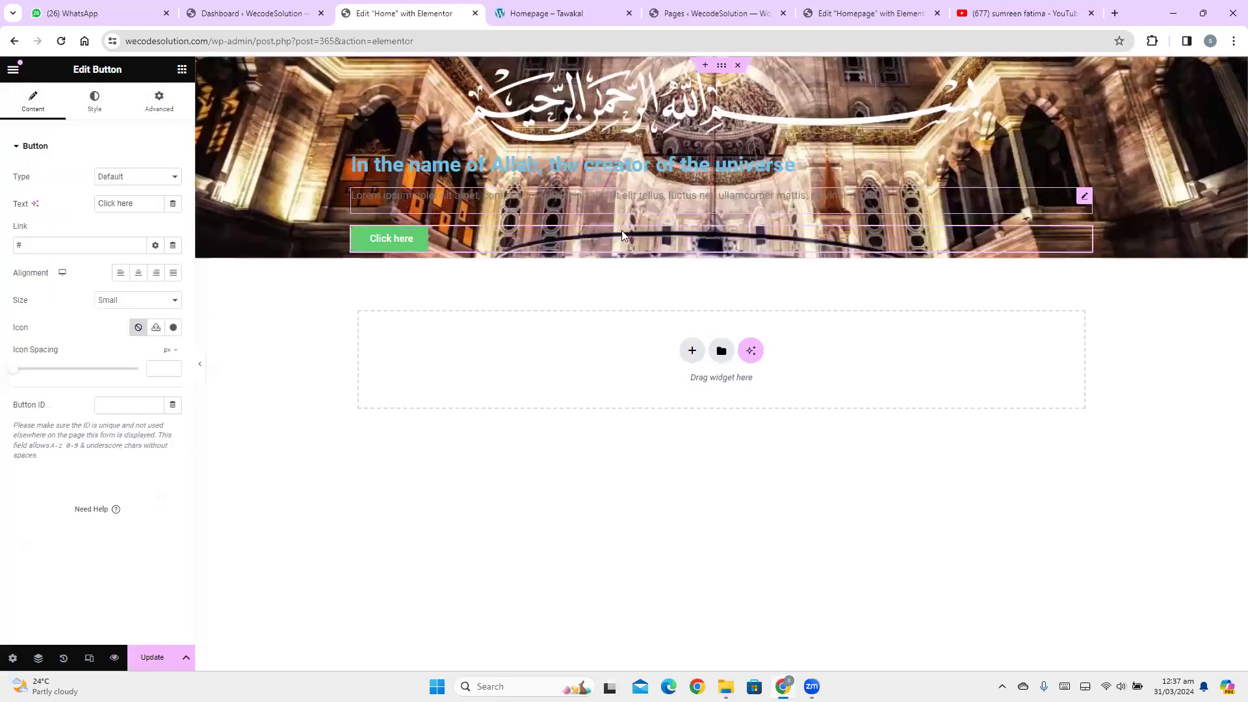
left_click(527, 7)
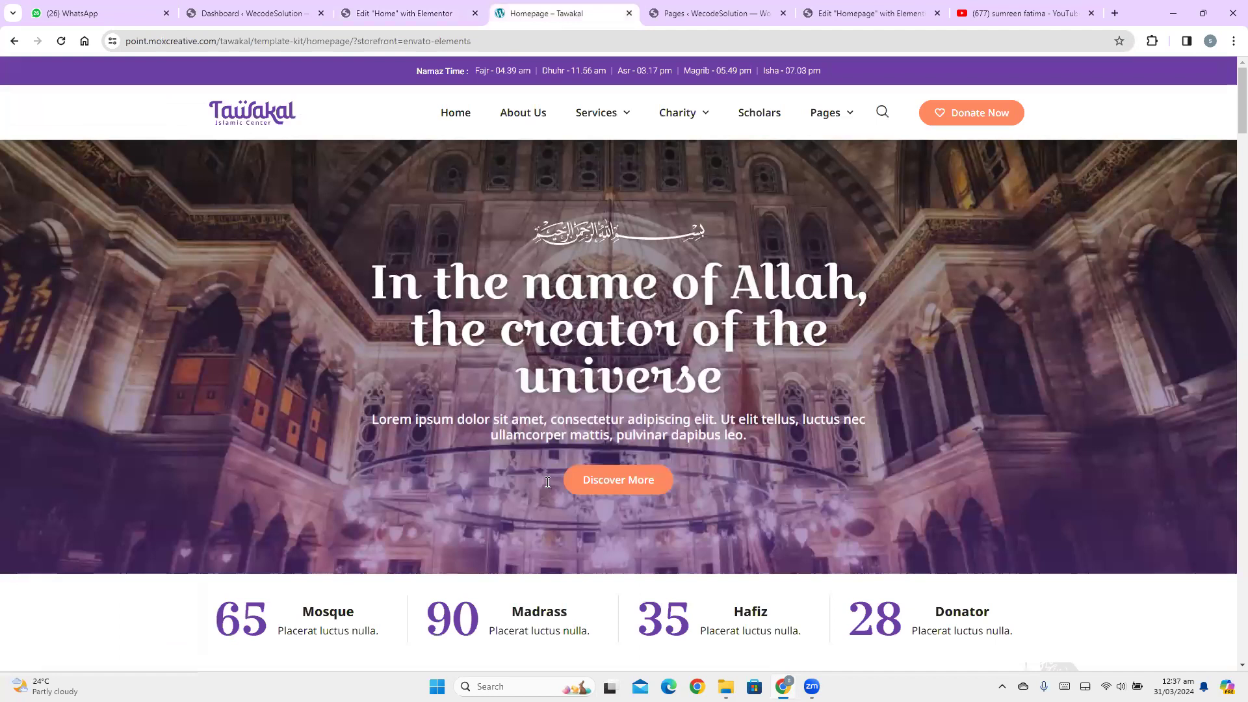
left_click(408, 14)
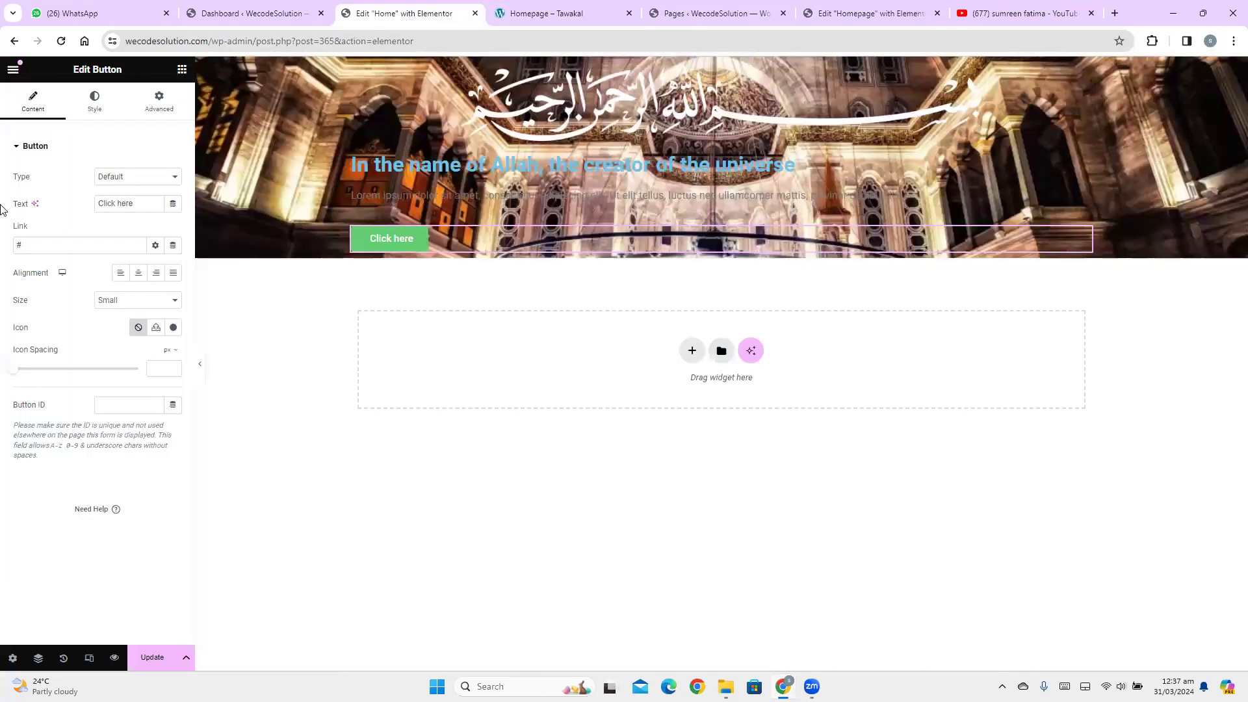
left_click_drag(138, 202, 108, 204)
type("Discover More")
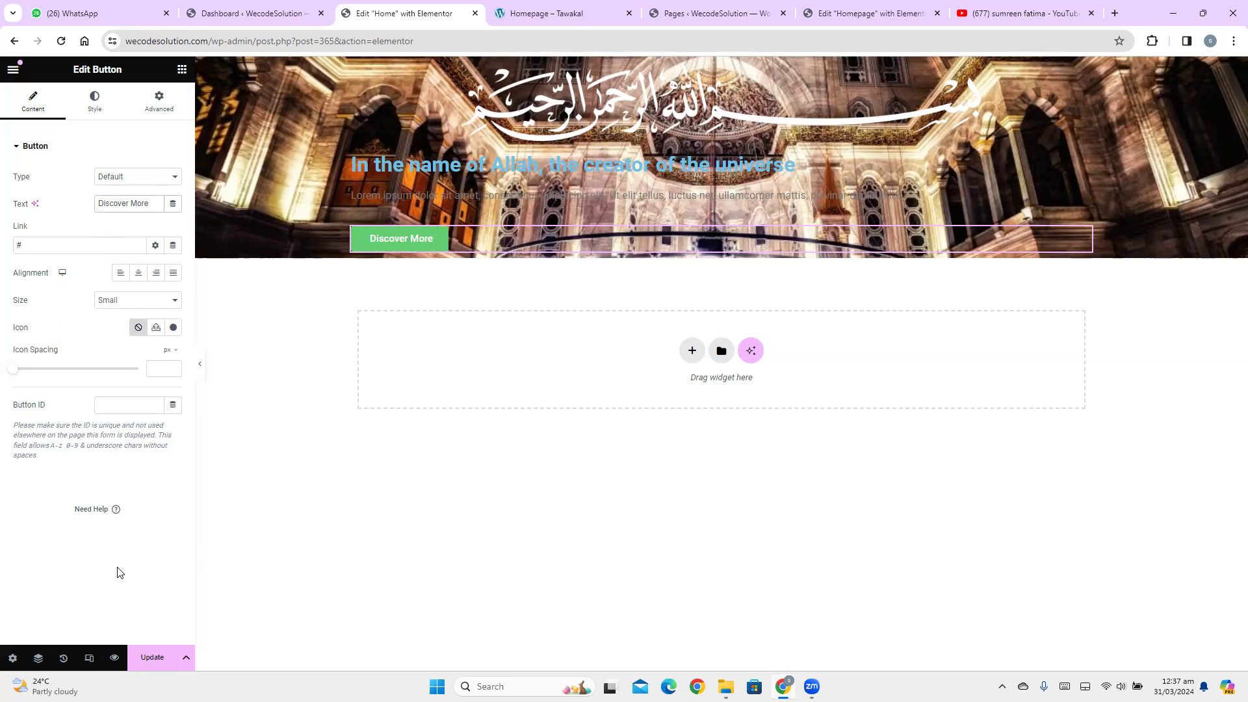
left_click(161, 668)
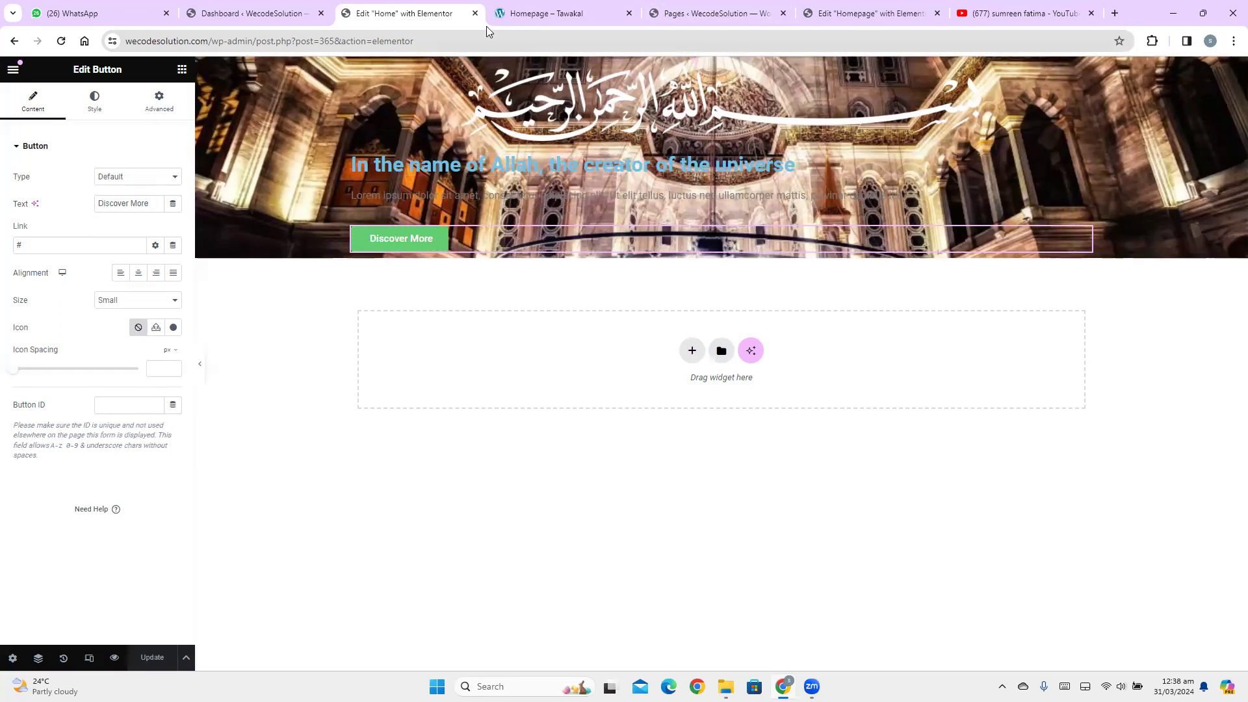
Unlink the hero container's padding sides and switch the padding unit to em
left_click(556, 11)
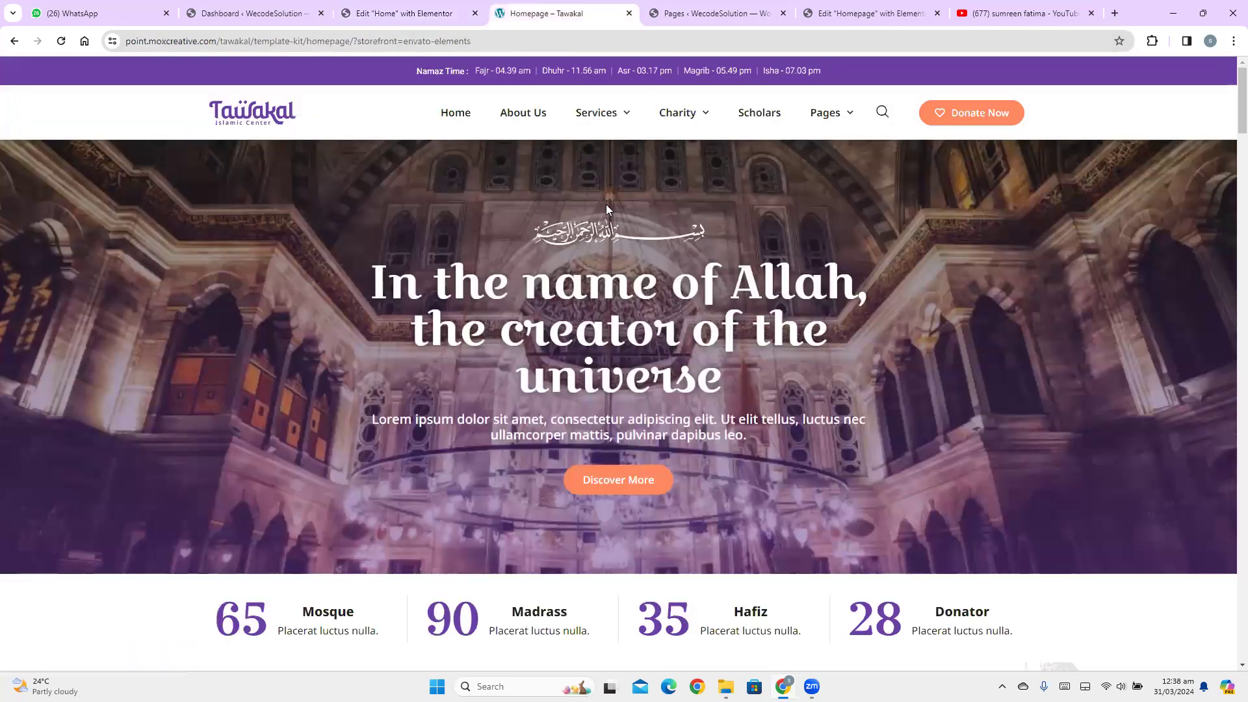
left_click_drag(595, 232, 668, 237)
left_click(390, 13)
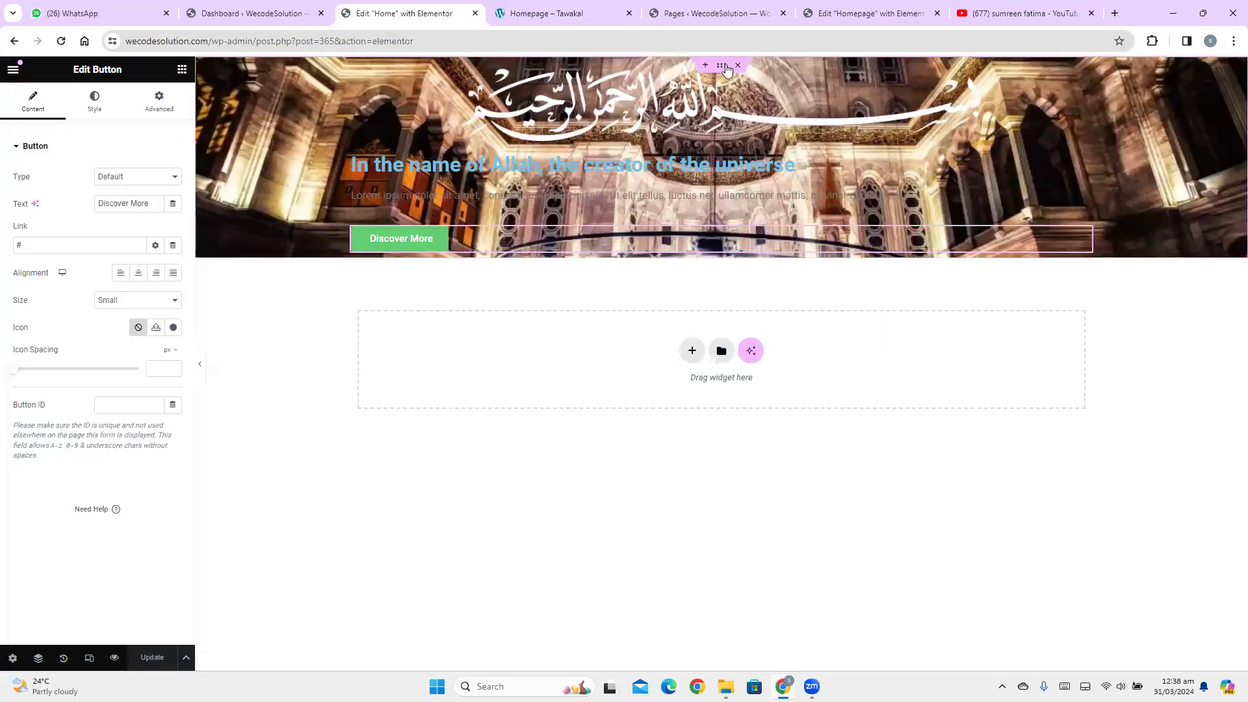
left_click(719, 67)
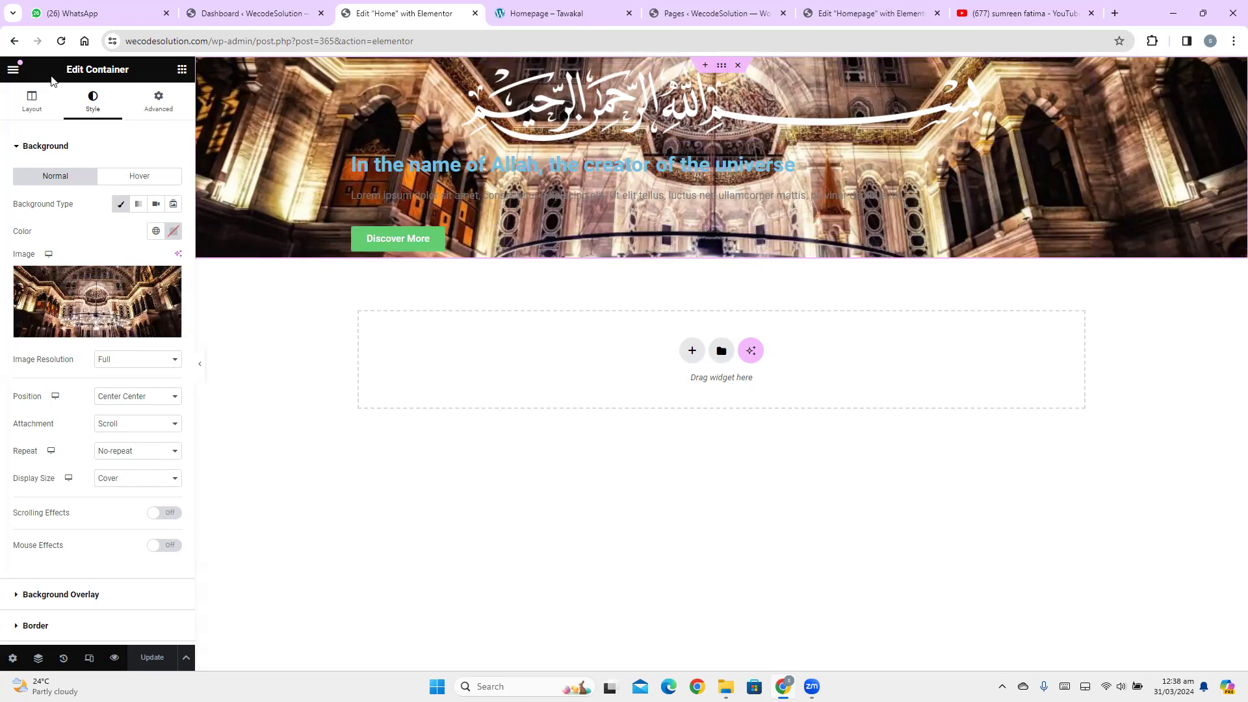
triple_click(120, 73)
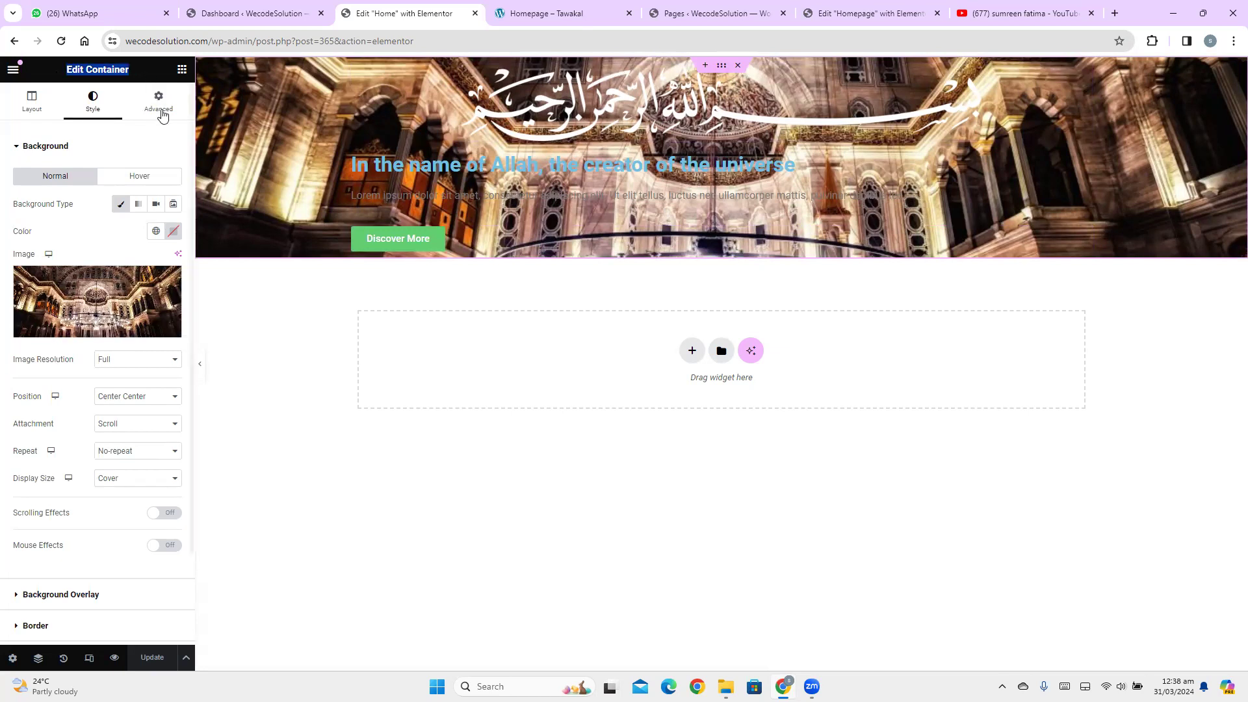
left_click(162, 115)
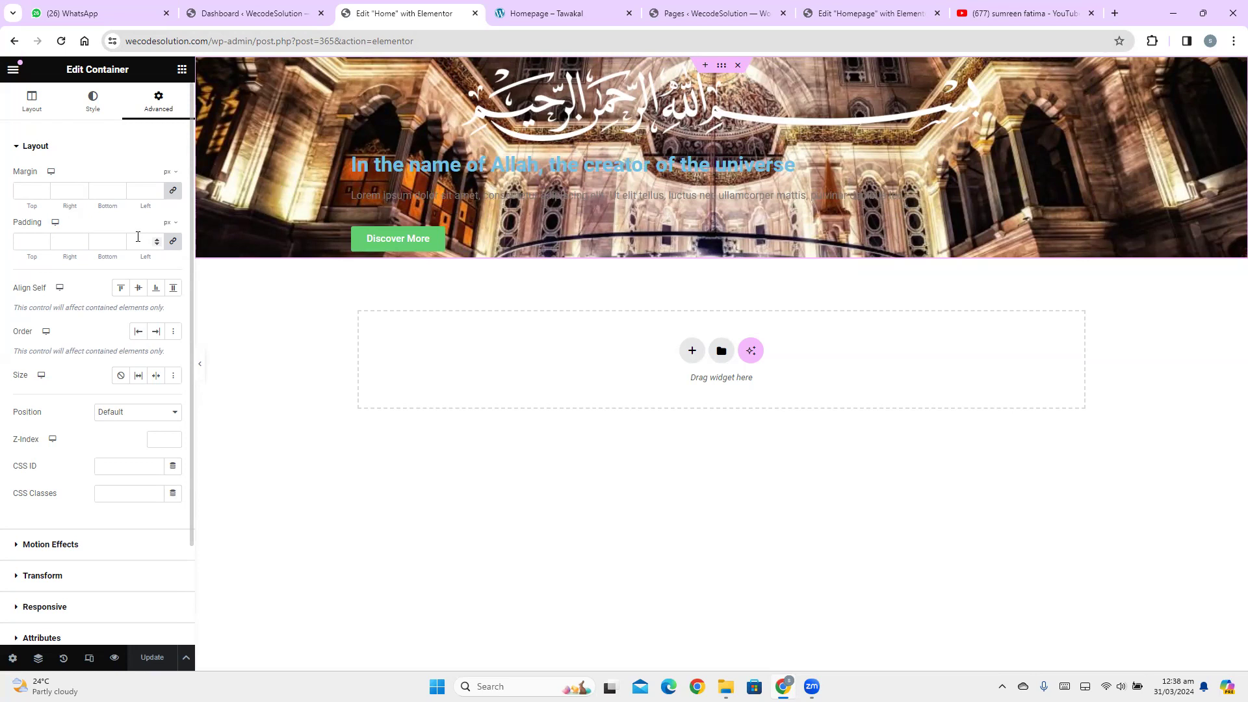
left_click(173, 241)
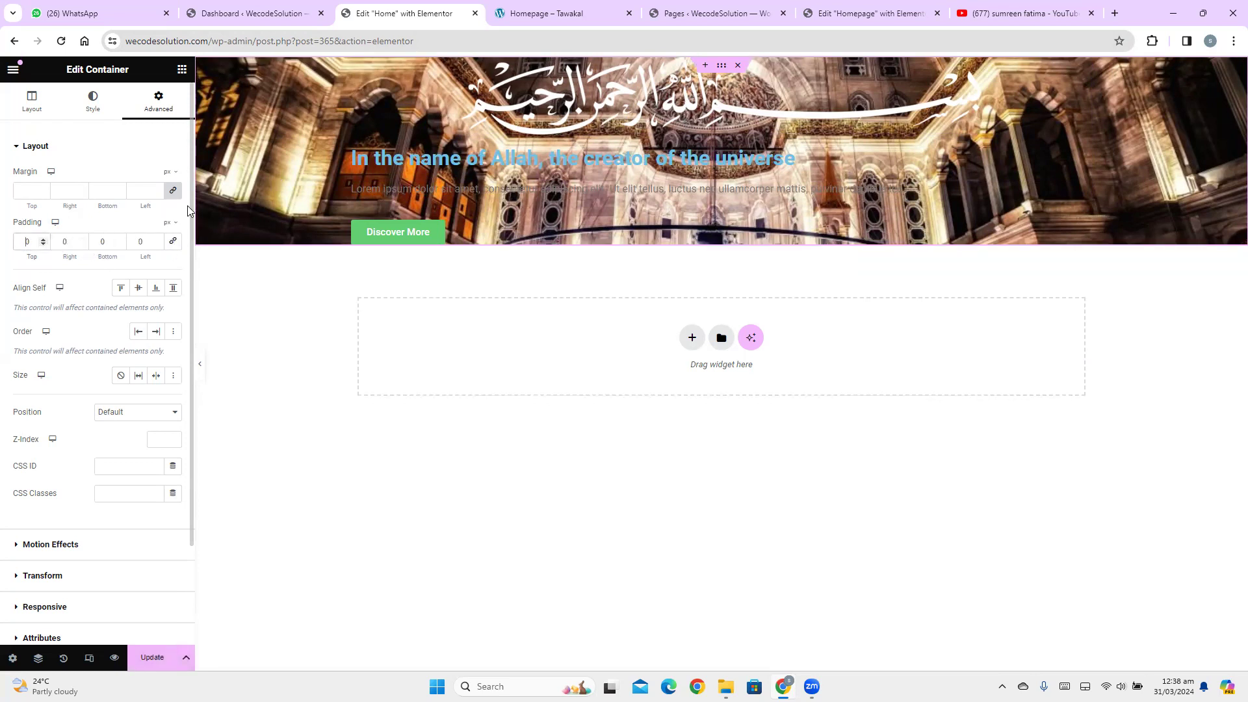
left_click(169, 222)
left_click(167, 262)
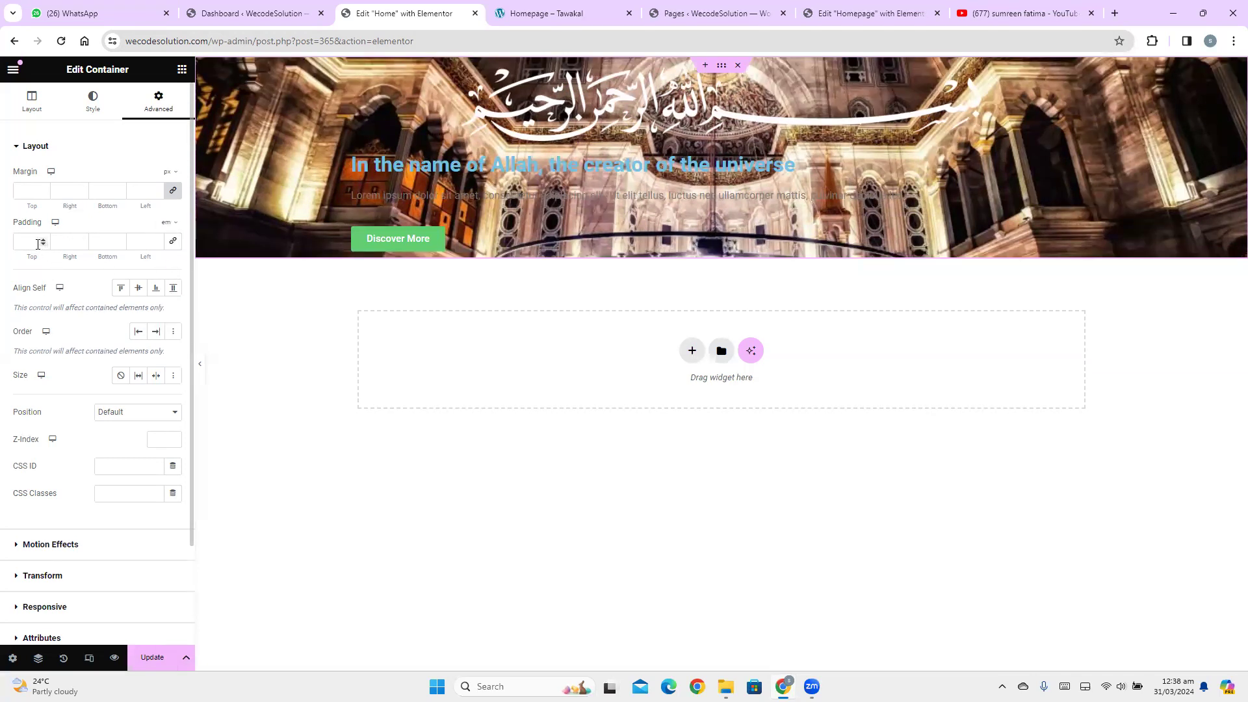
Set the hero container's padding to 7 em at top and bottom and 1 em at right and left
left_click(49, 244)
type("7")
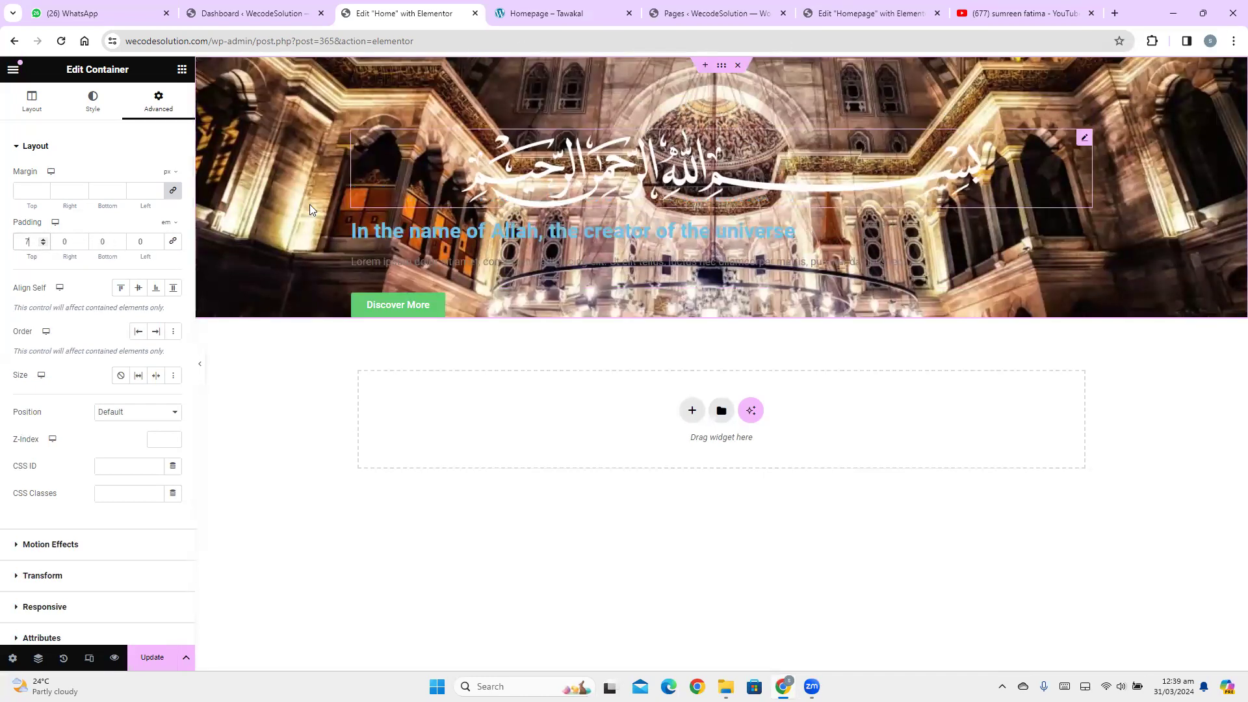
type("7")
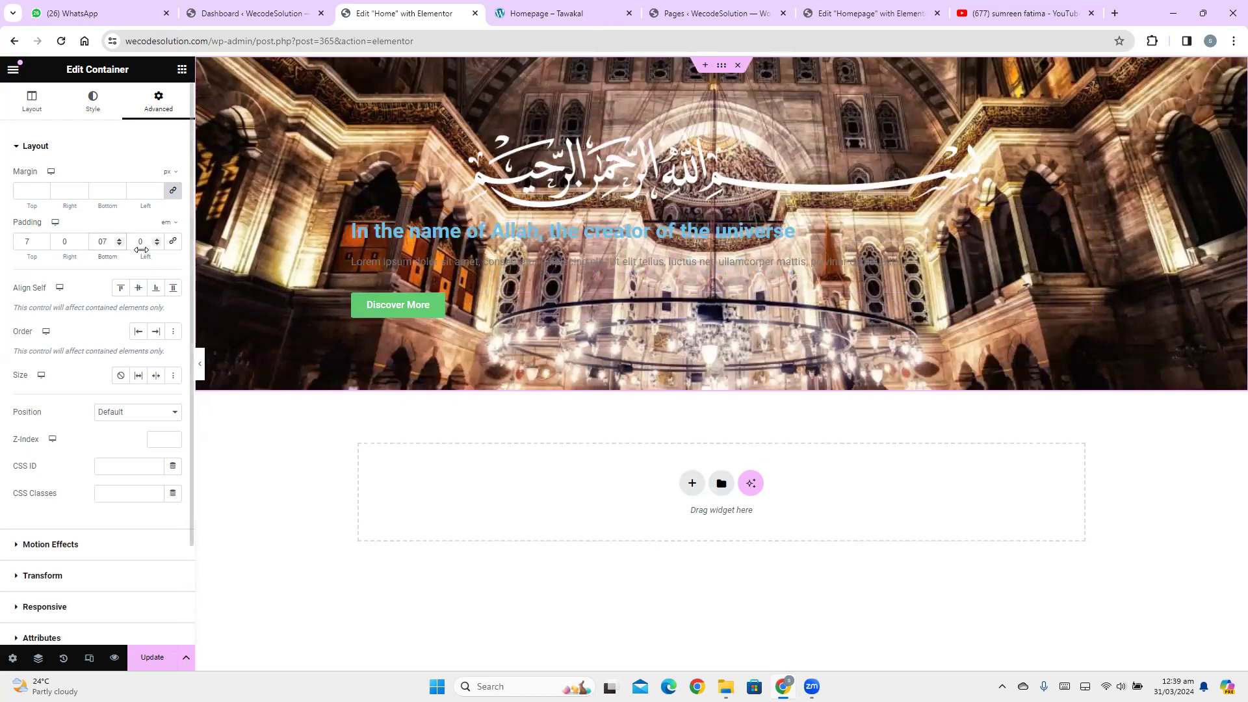
left_click(148, 244)
type("1")
left_click(69, 244)
type("1")
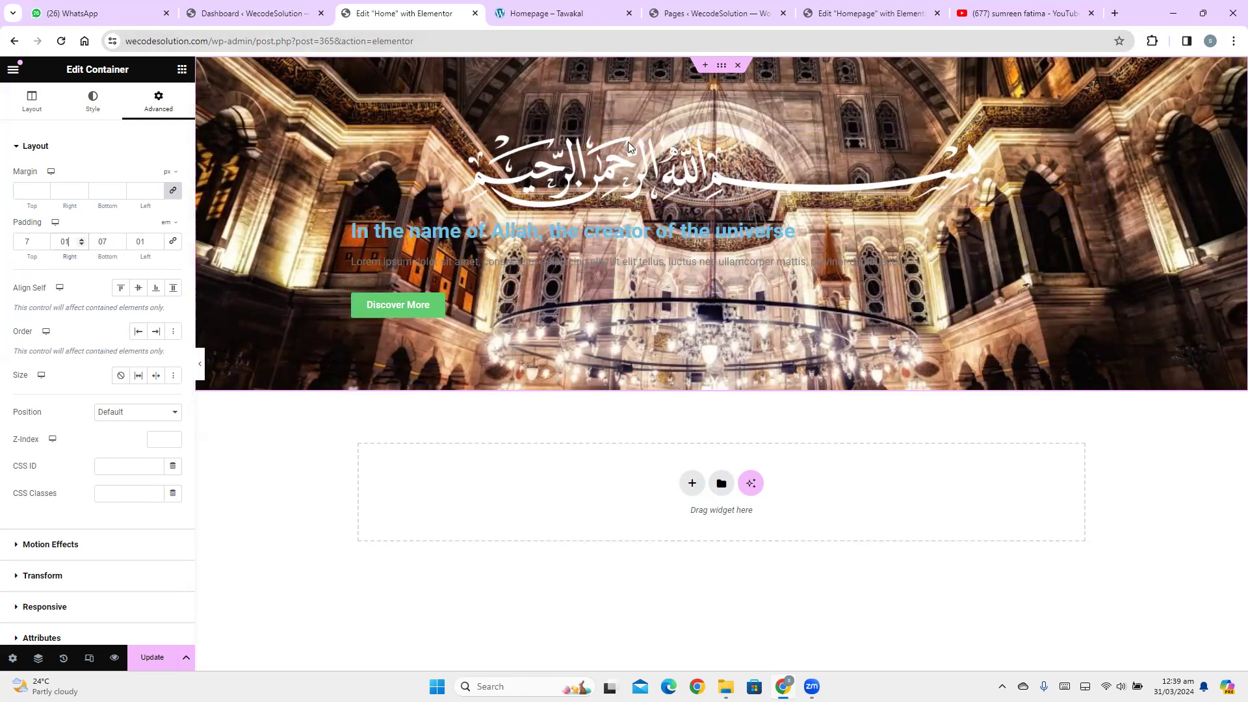
Compare the calligraphy with the template and set its image resolution to Full
left_click(549, 13)
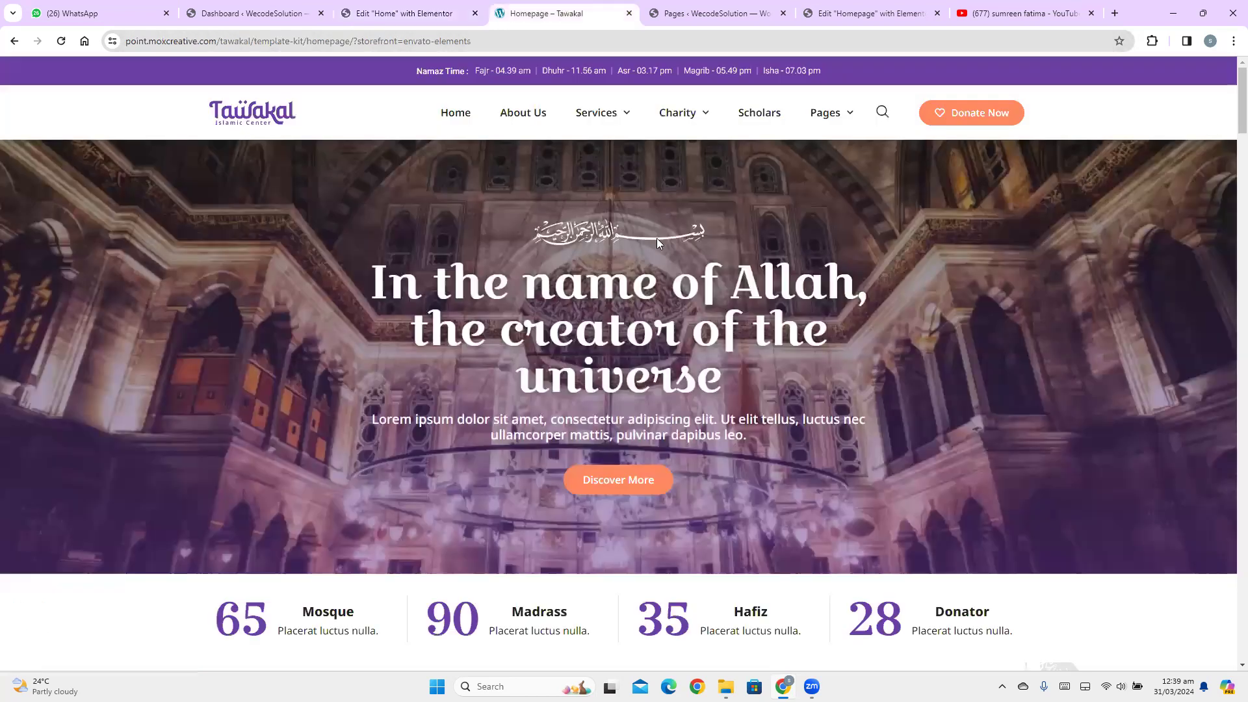
left_click(450, 9)
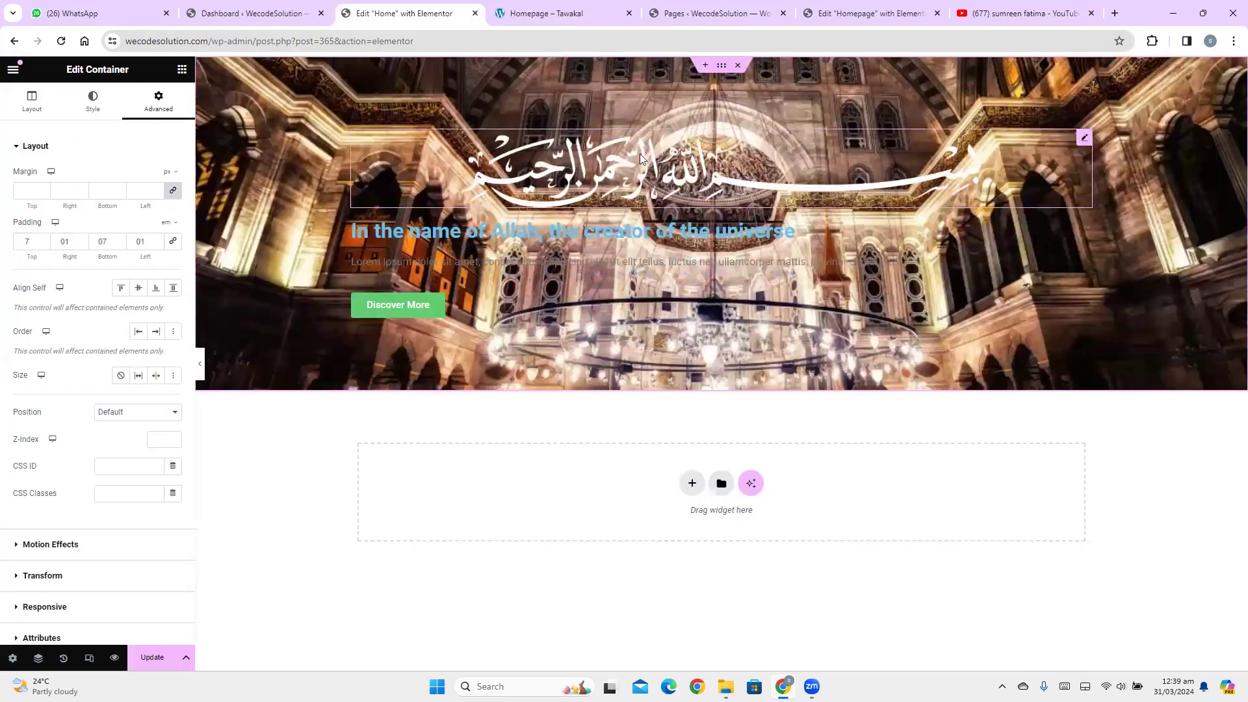
left_click(640, 158)
left_click(97, 98)
left_click(19, 114)
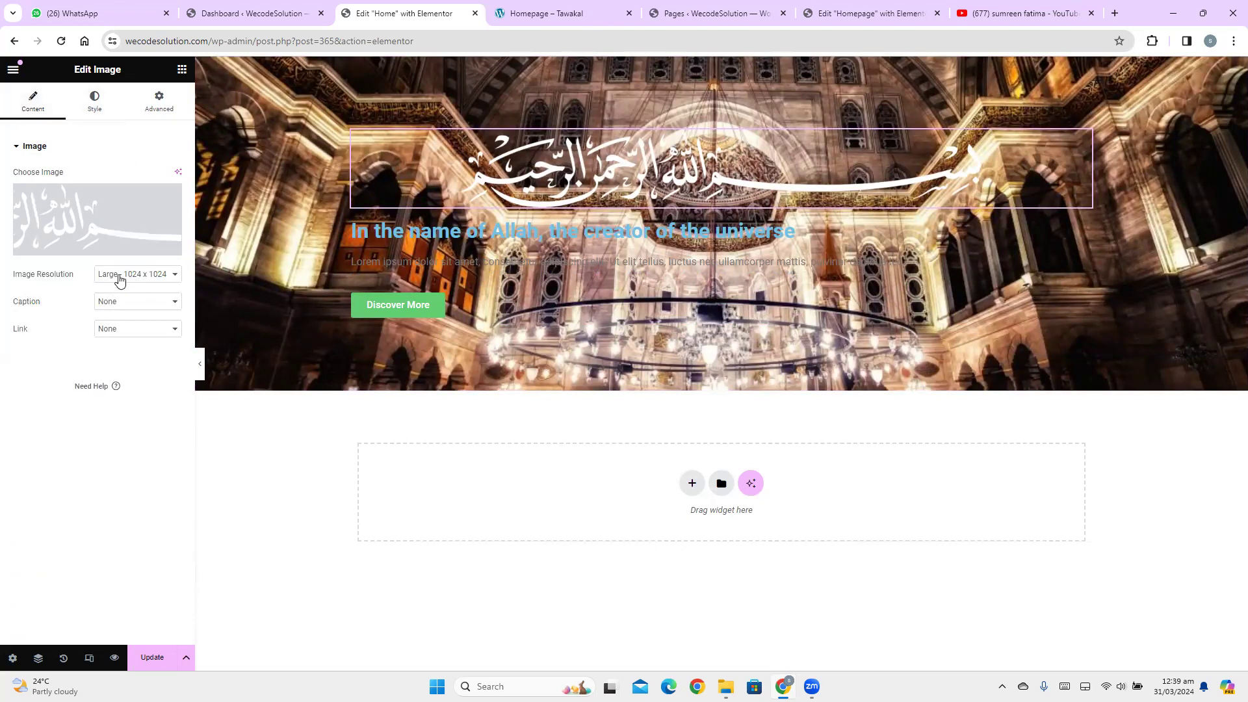
left_click(119, 280)
left_click(123, 349)
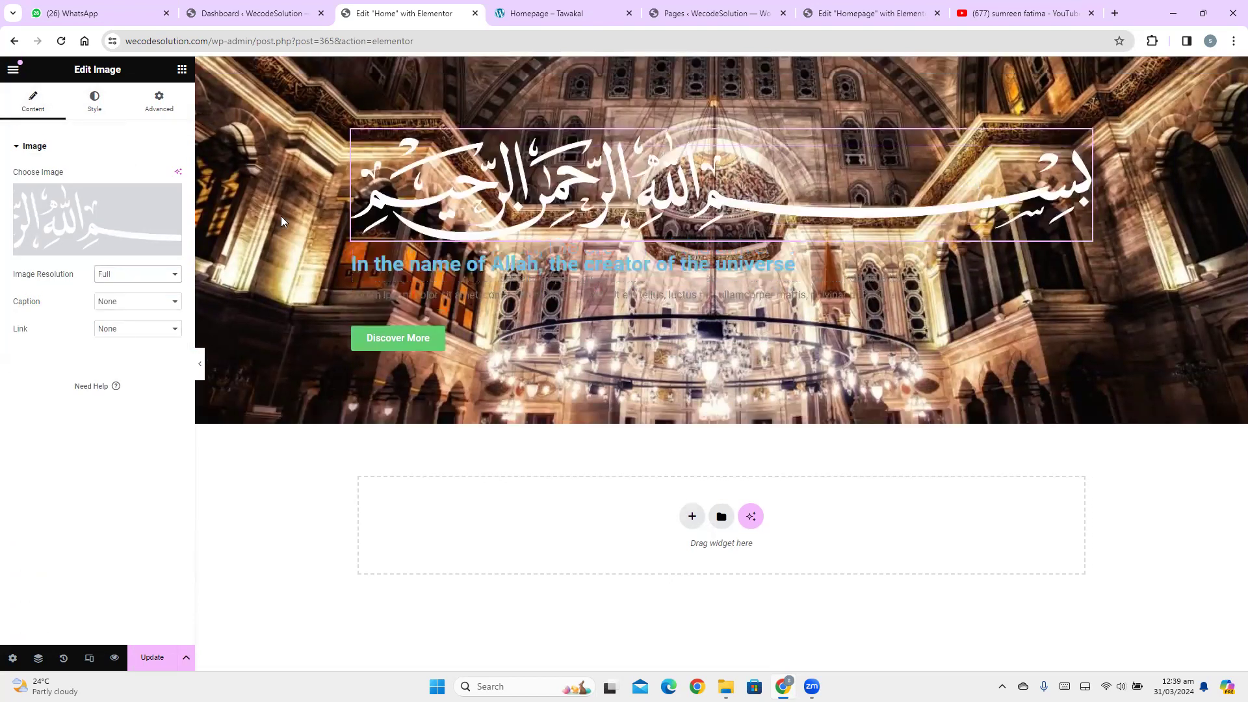
Reduce the calligraphy image's width to 24%
left_click(104, 117)
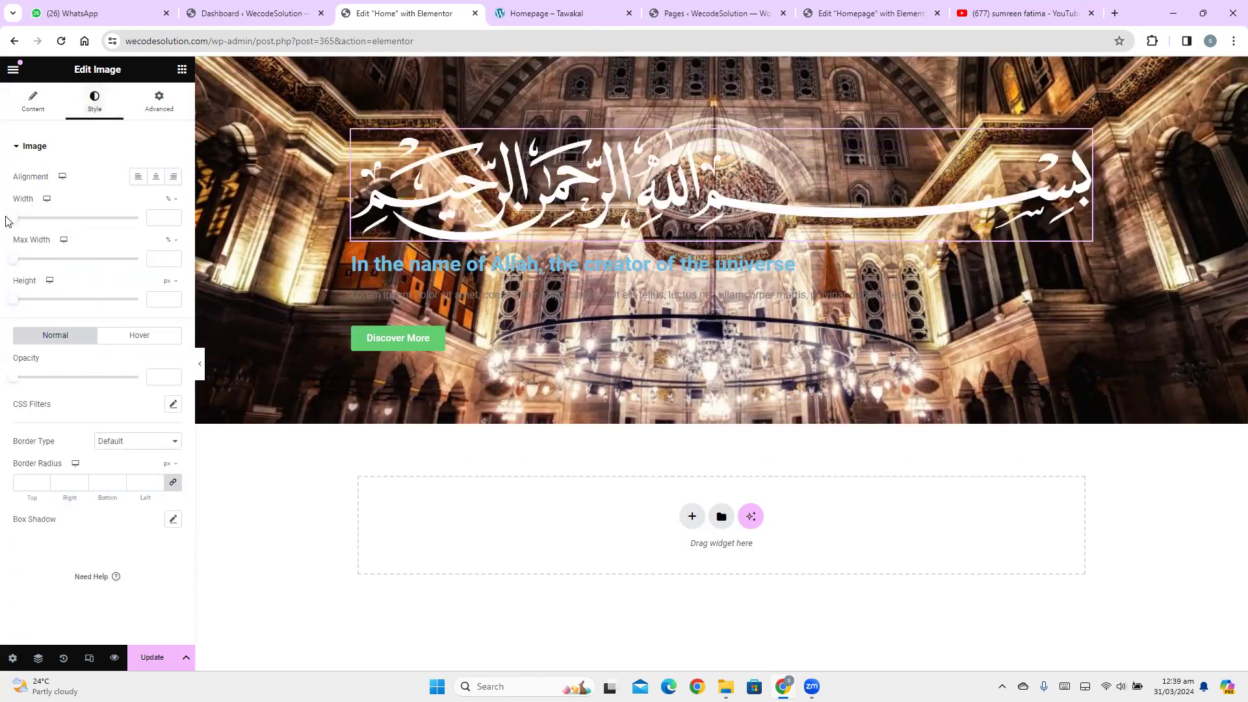
left_click_drag(22, 219, 43, 226)
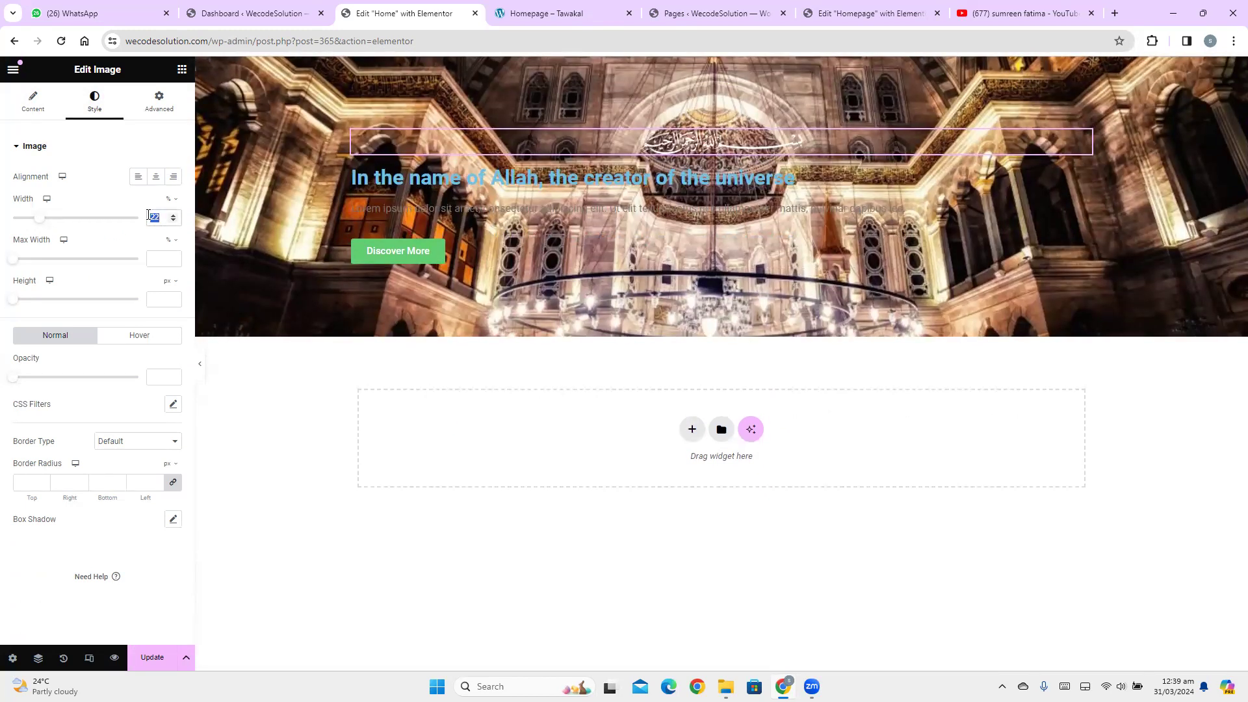
type("100")
left_click_drag(134, 218, 41, 232)
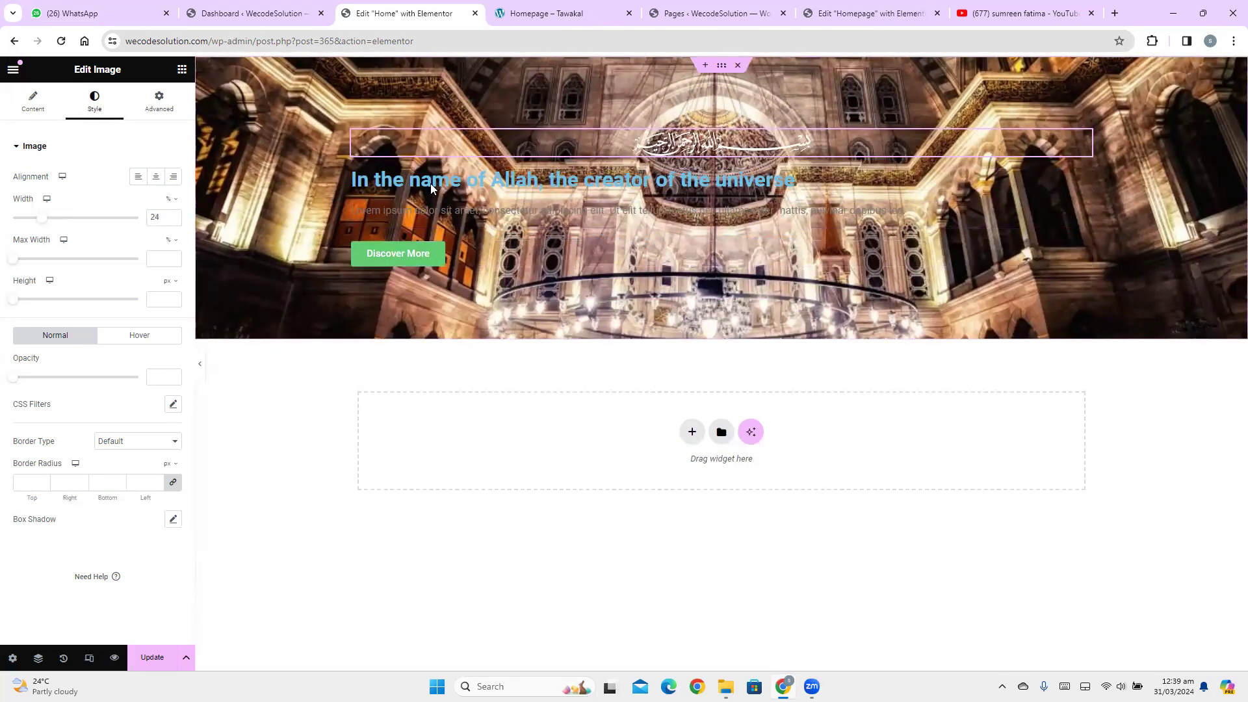
Check the template hero's shading and give the hero container a gradient background overlay
left_click(524, 8)
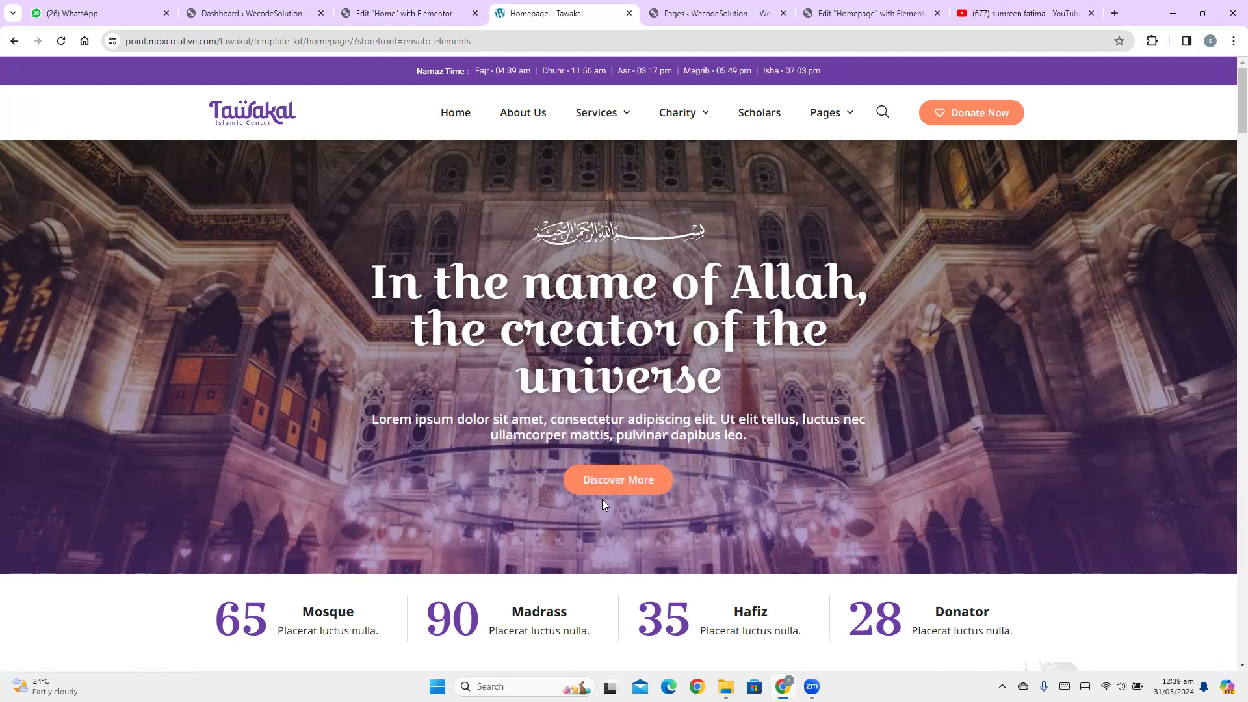
left_click(432, 12)
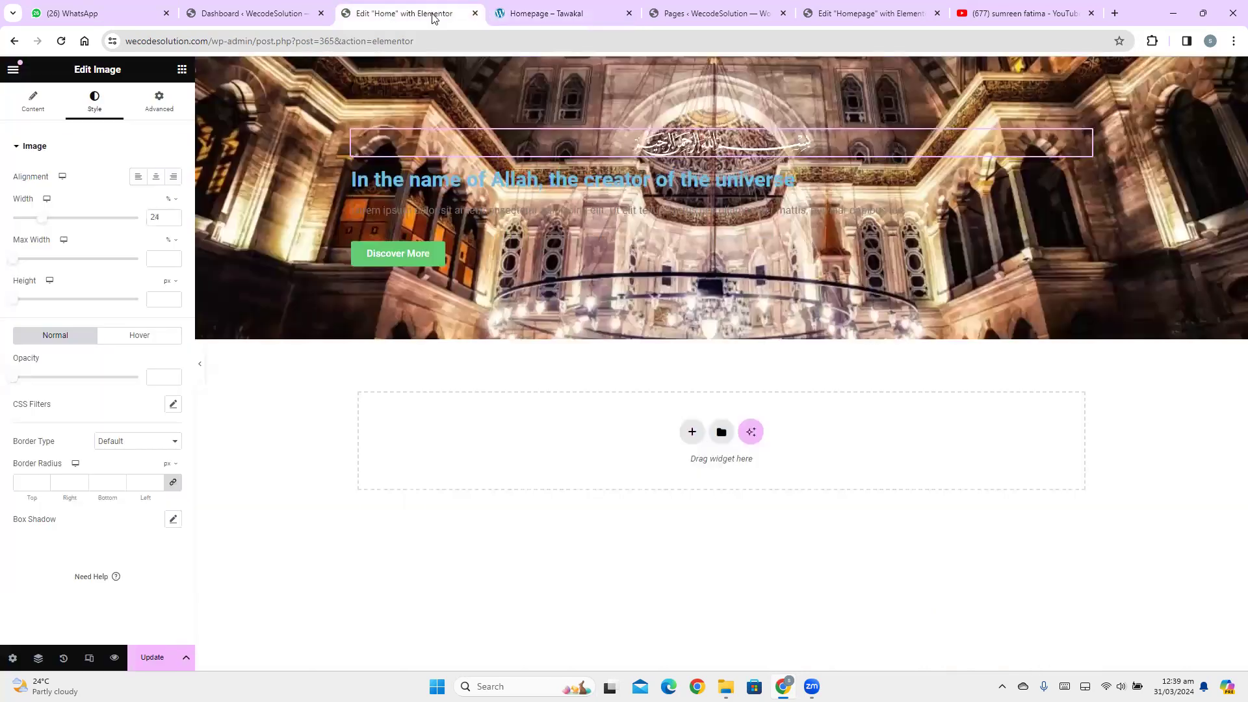
left_click(720, 67)
left_click(67, 147)
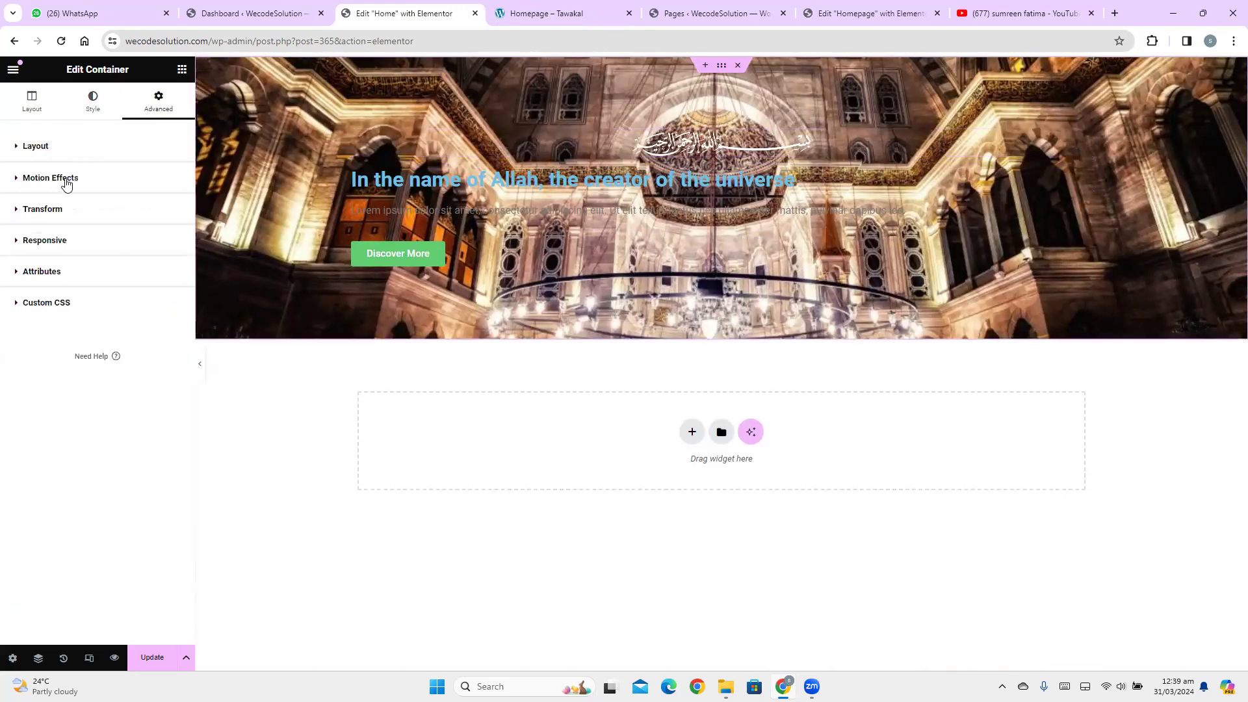
left_click(96, 109)
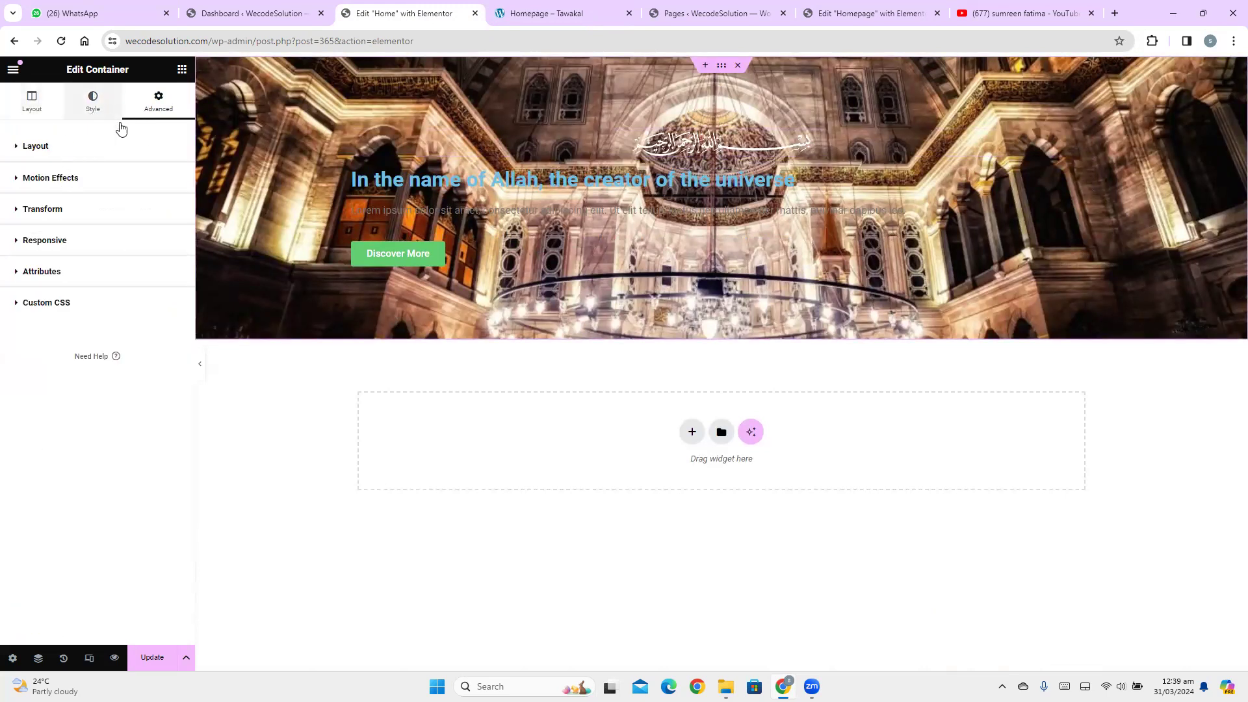
left_click(93, 144)
left_click(103, 181)
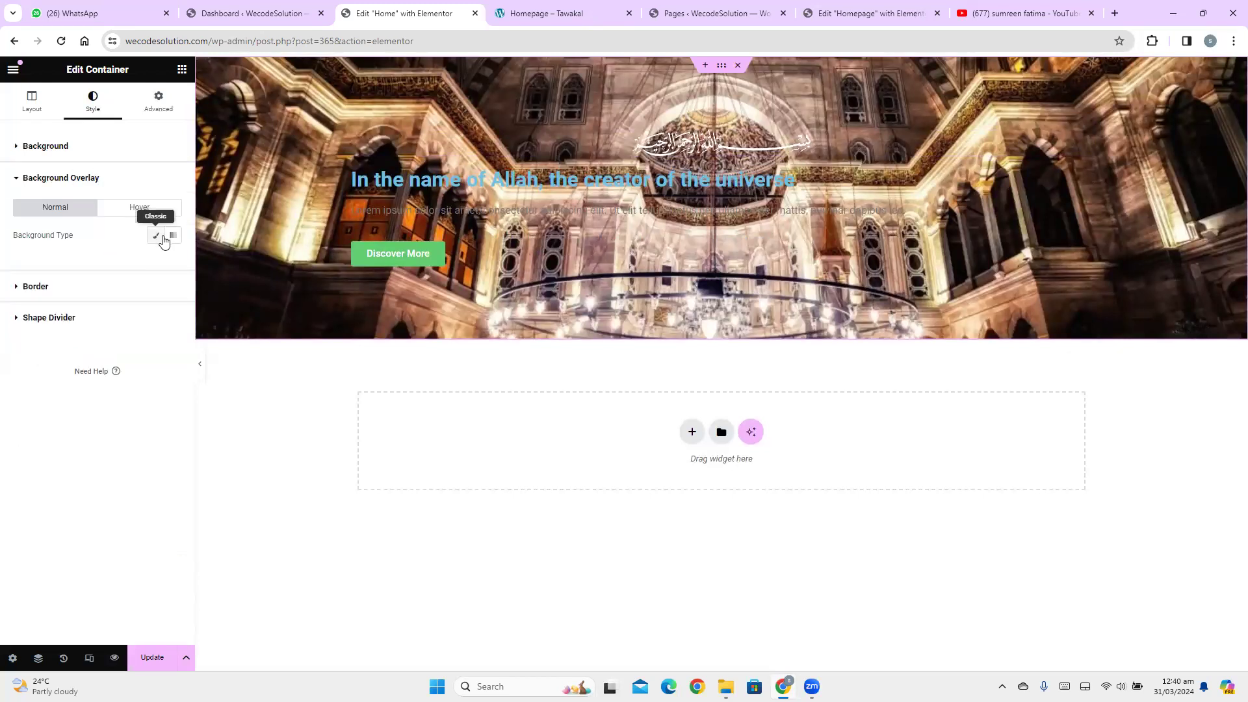
left_click(174, 235)
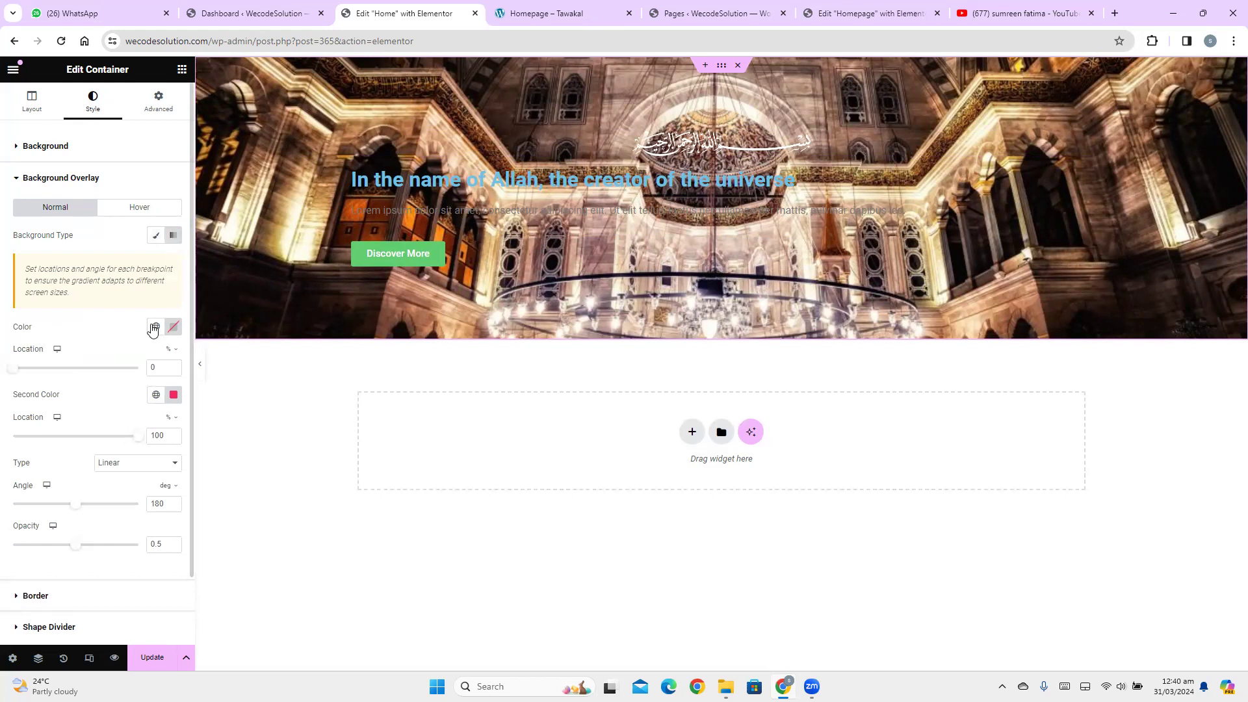
Set the overlay gradient from near-black #020101 to the global purple "p new", with an opacity of 0.59
left_click(156, 328)
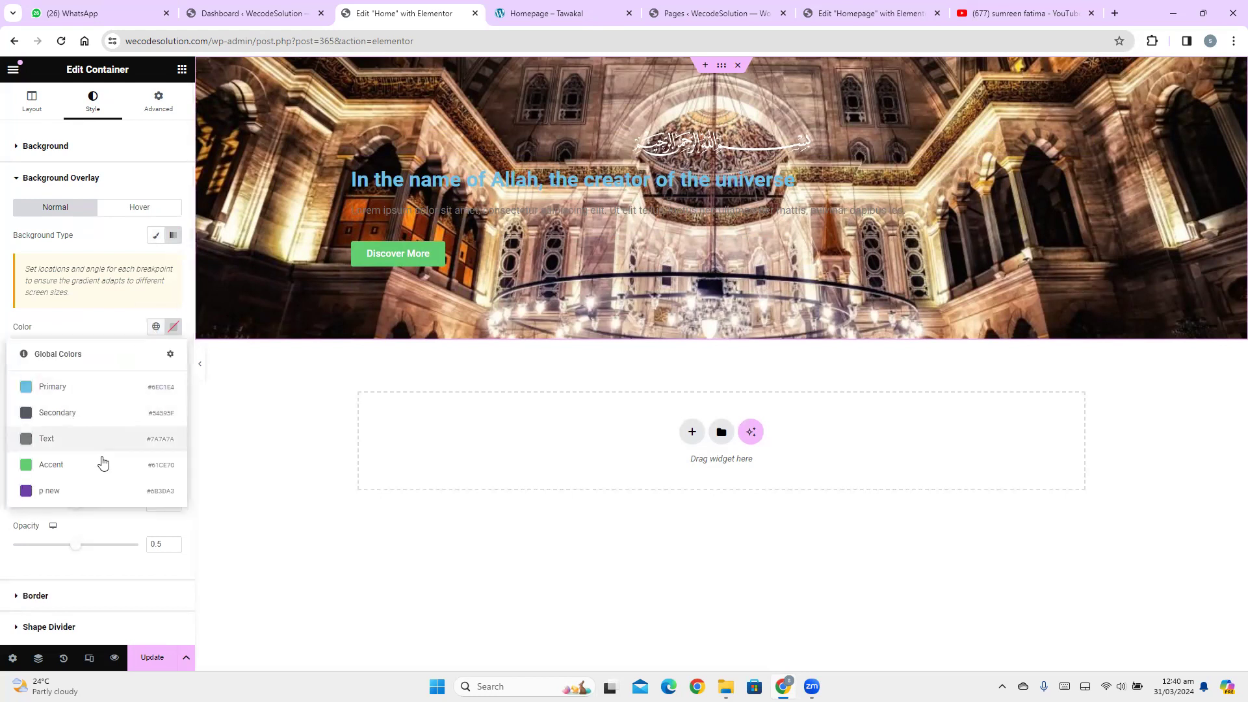
left_click(173, 326)
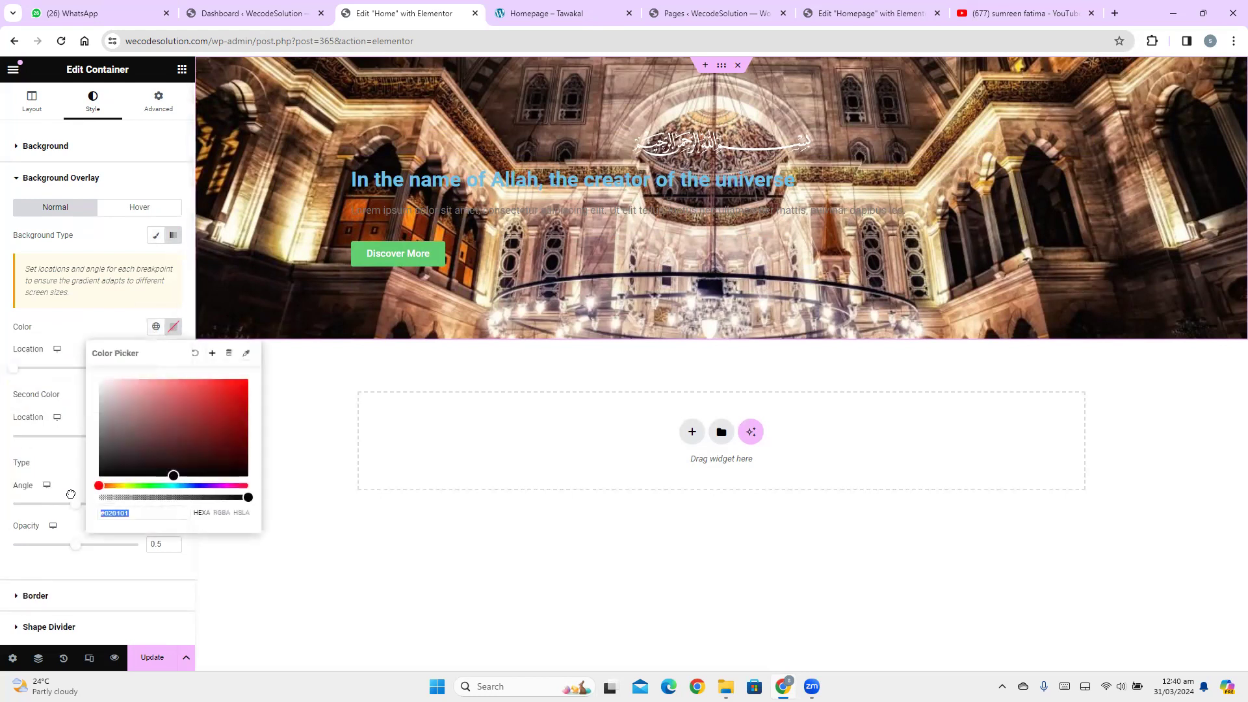
left_click(130, 328)
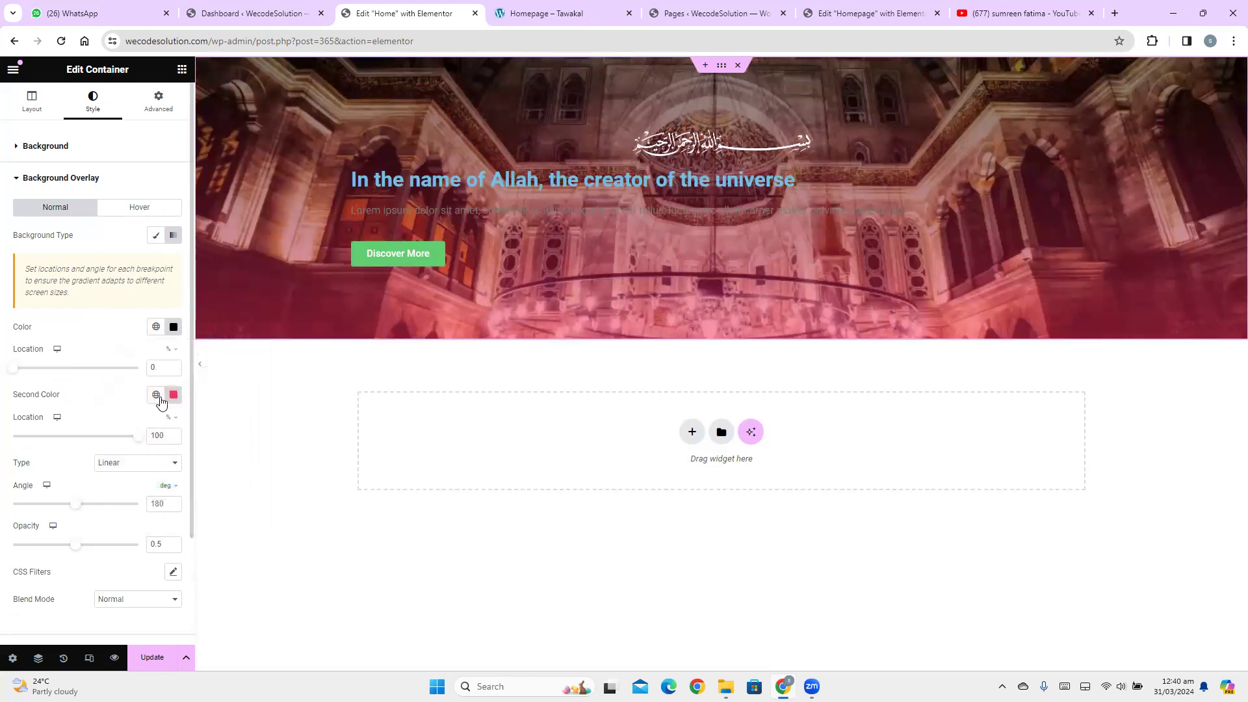
left_click(155, 395)
left_click(87, 558)
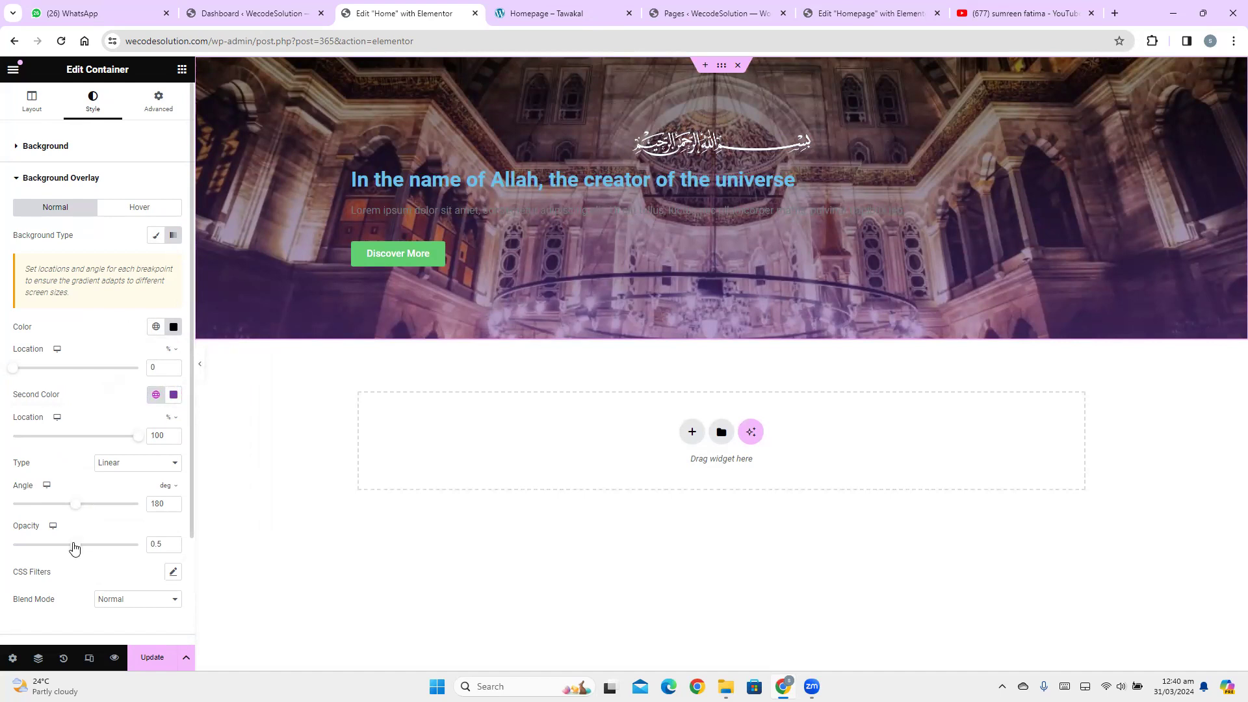
left_click_drag(80, 549, 87, 559)
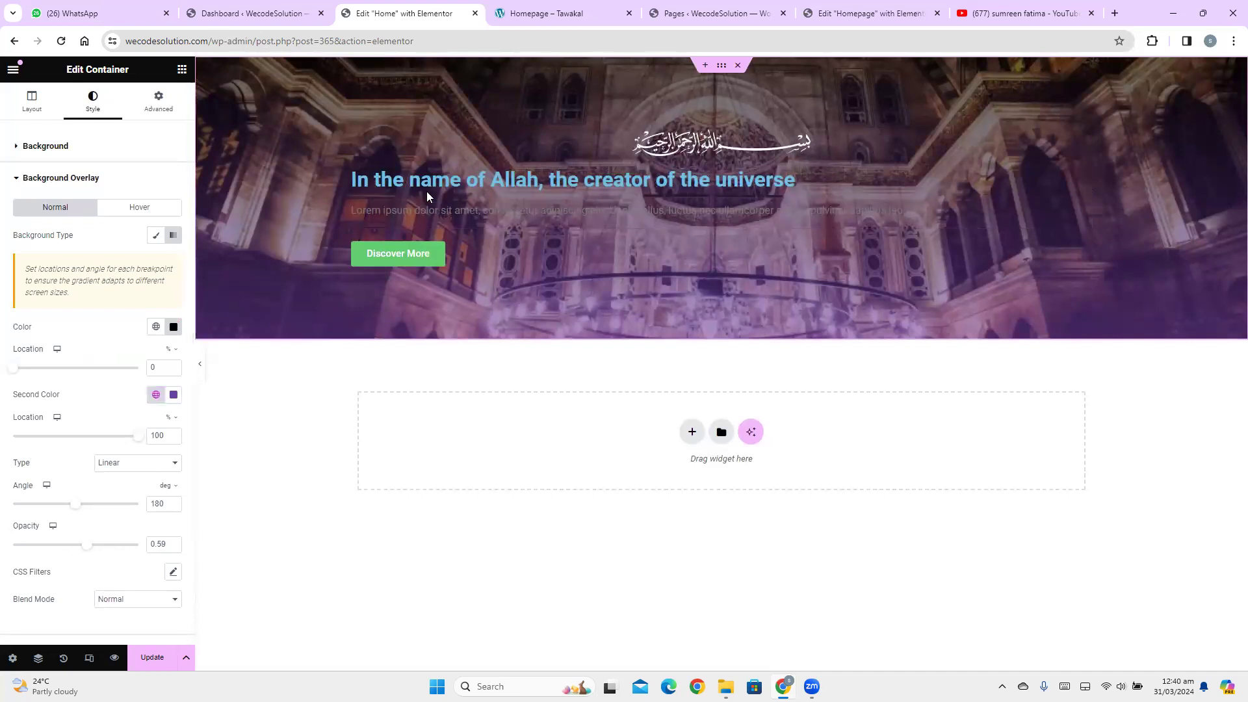
Select the hero heading and inspect the matching heading's font details on the Tawakal template page with the WhatFont extension
left_click(587, 182)
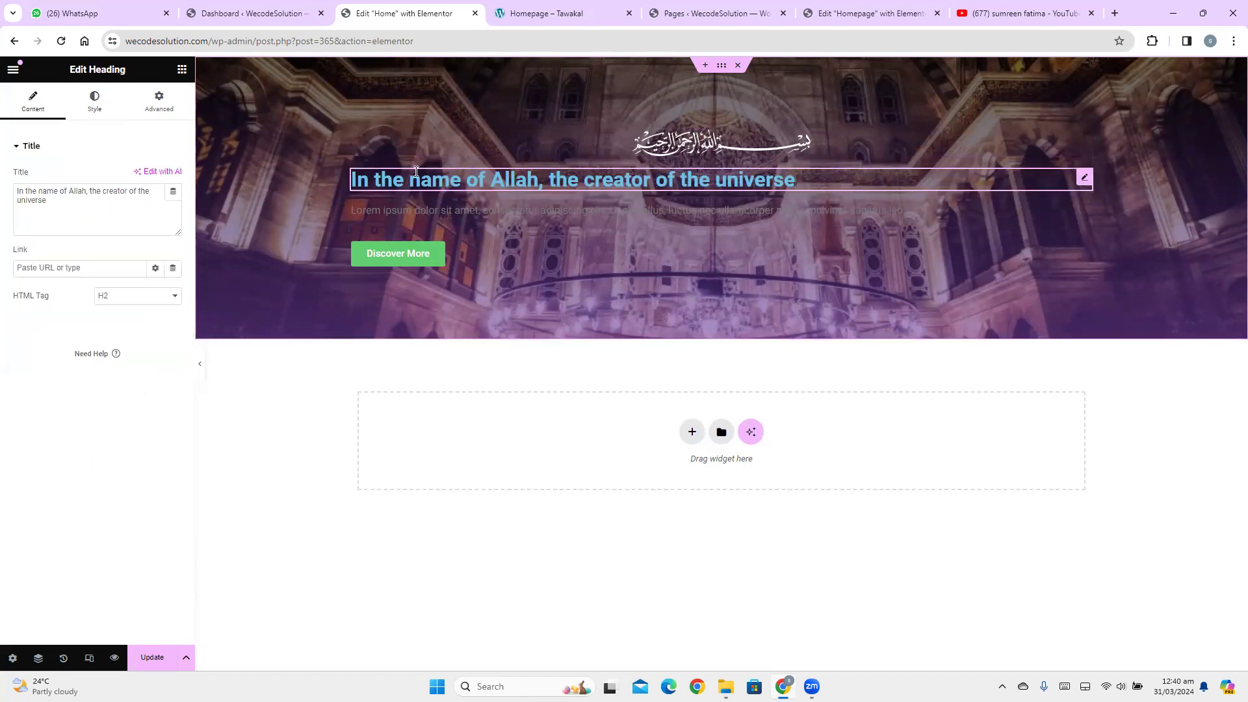
left_click(571, 11)
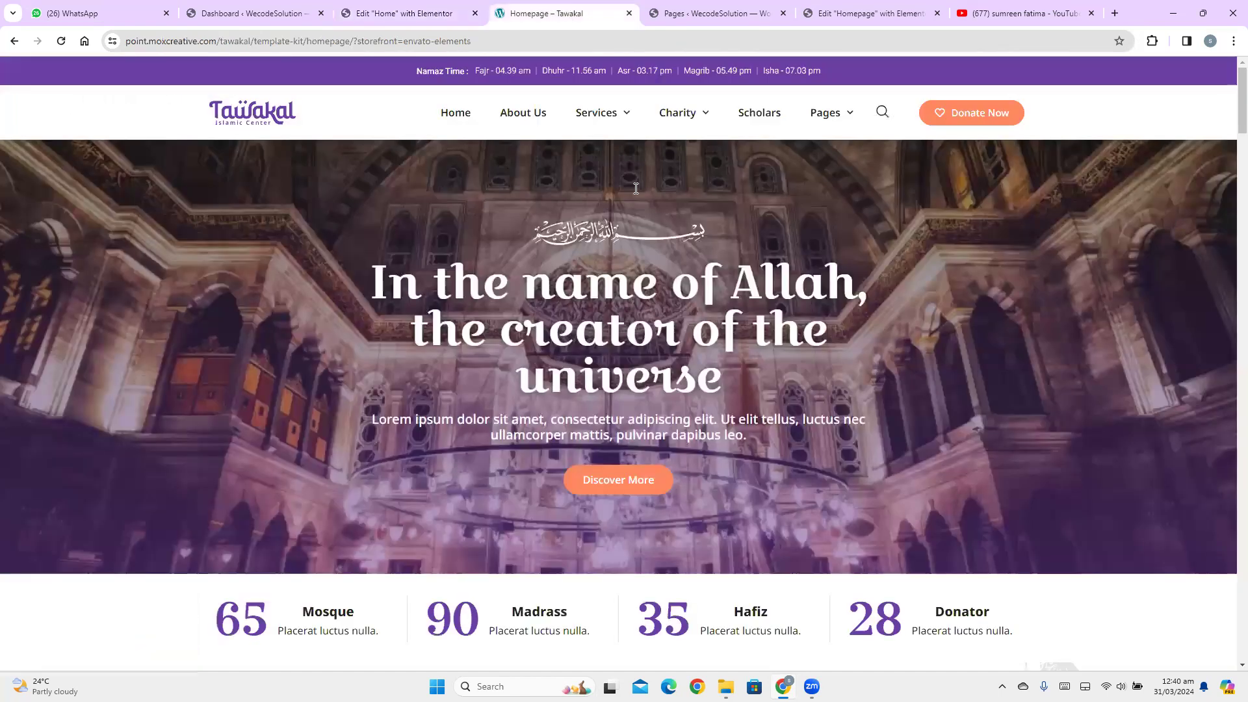
left_click(1152, 41)
scroll(1018, 347, "down", 5)
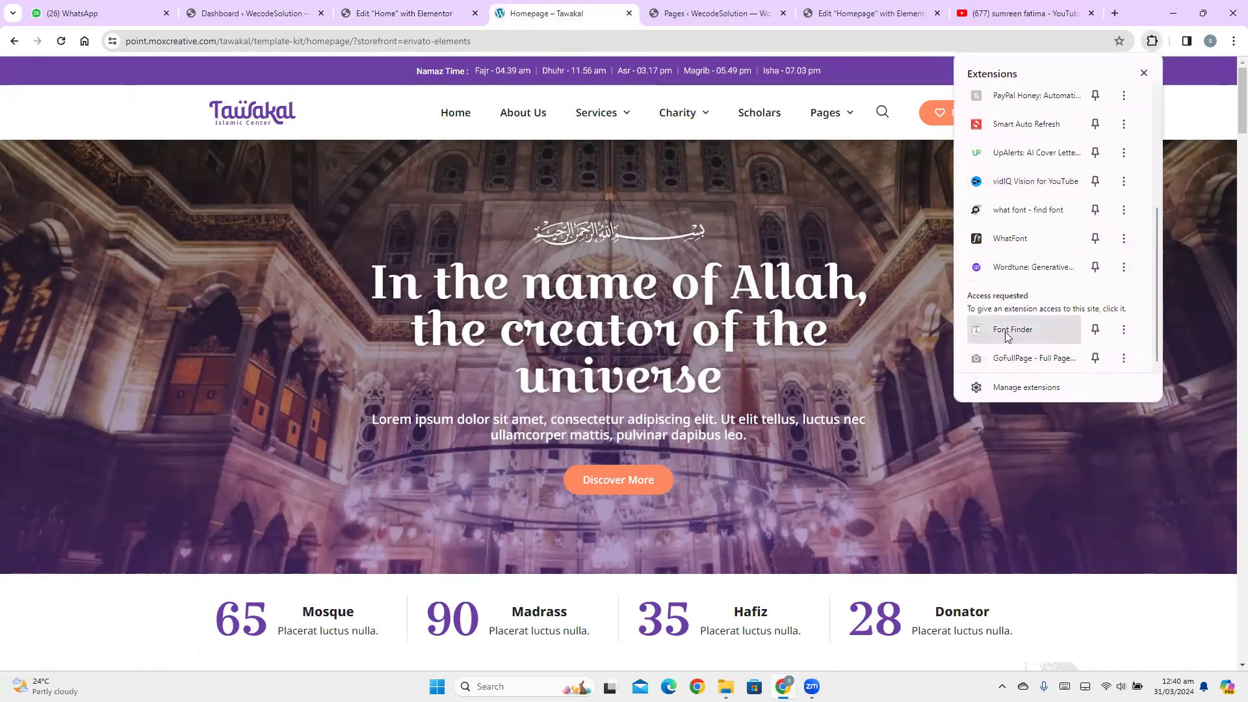
left_click(1017, 240)
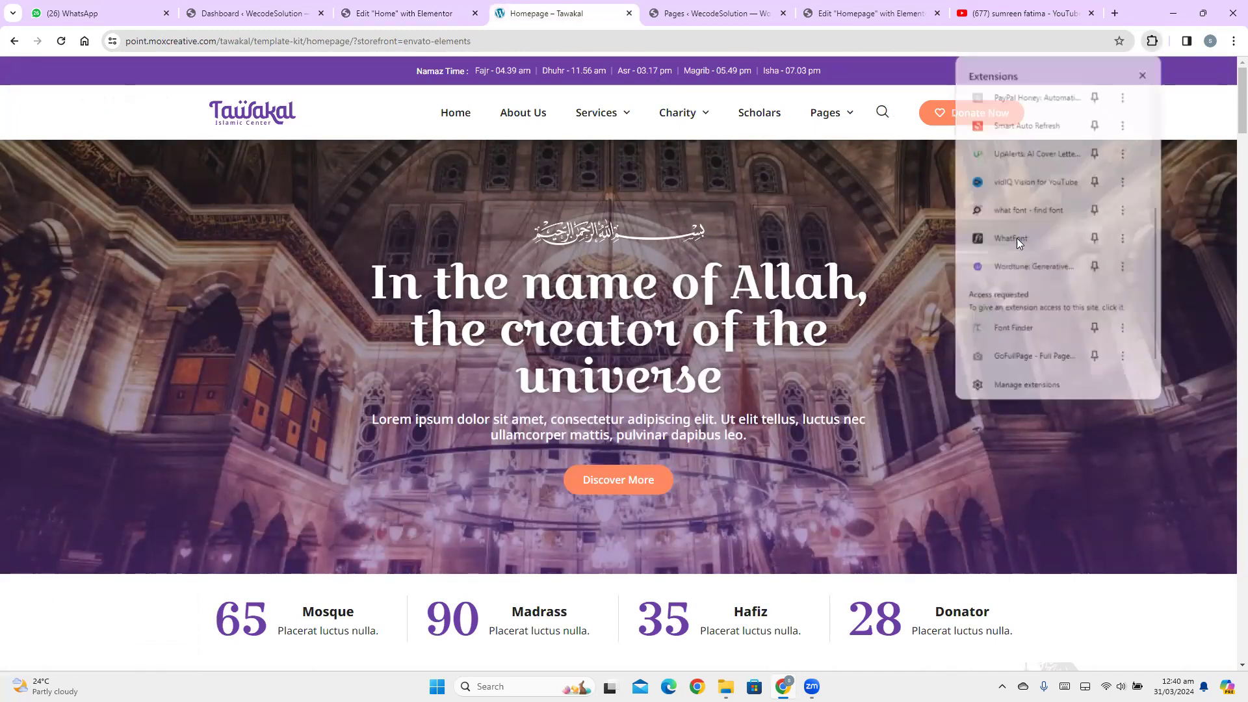
left_click(576, 287)
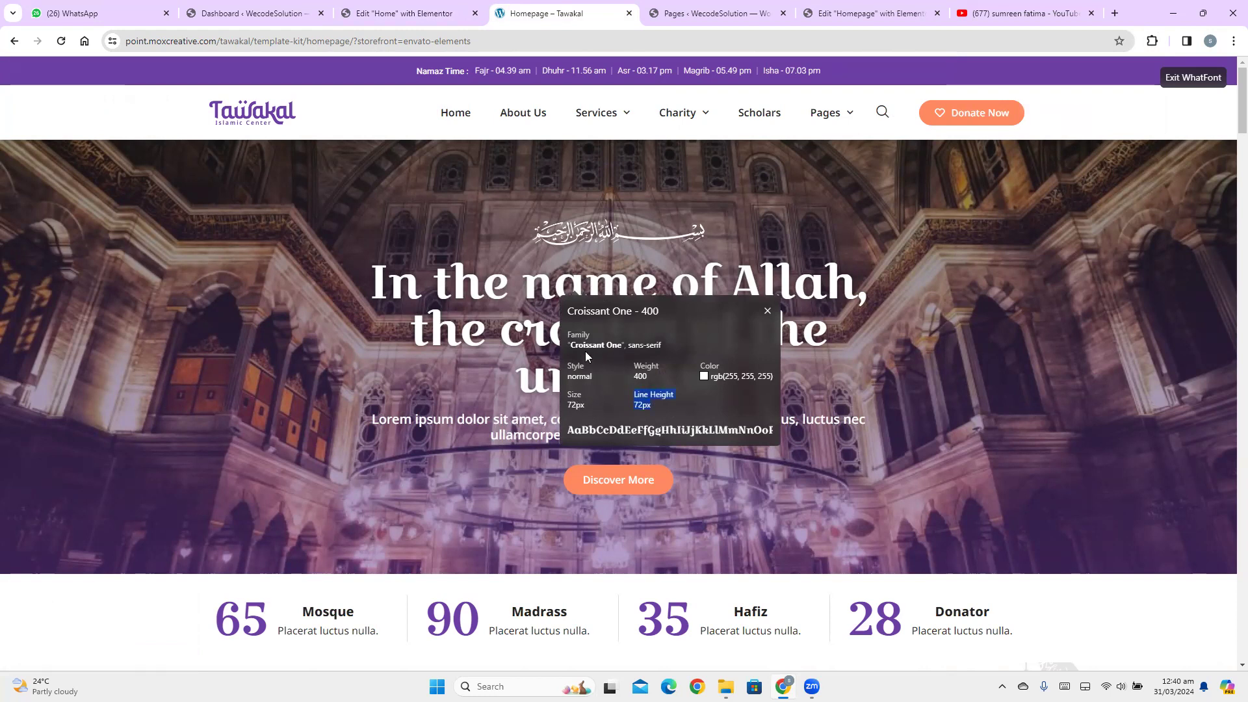
left_click_drag(571, 346, 623, 349)
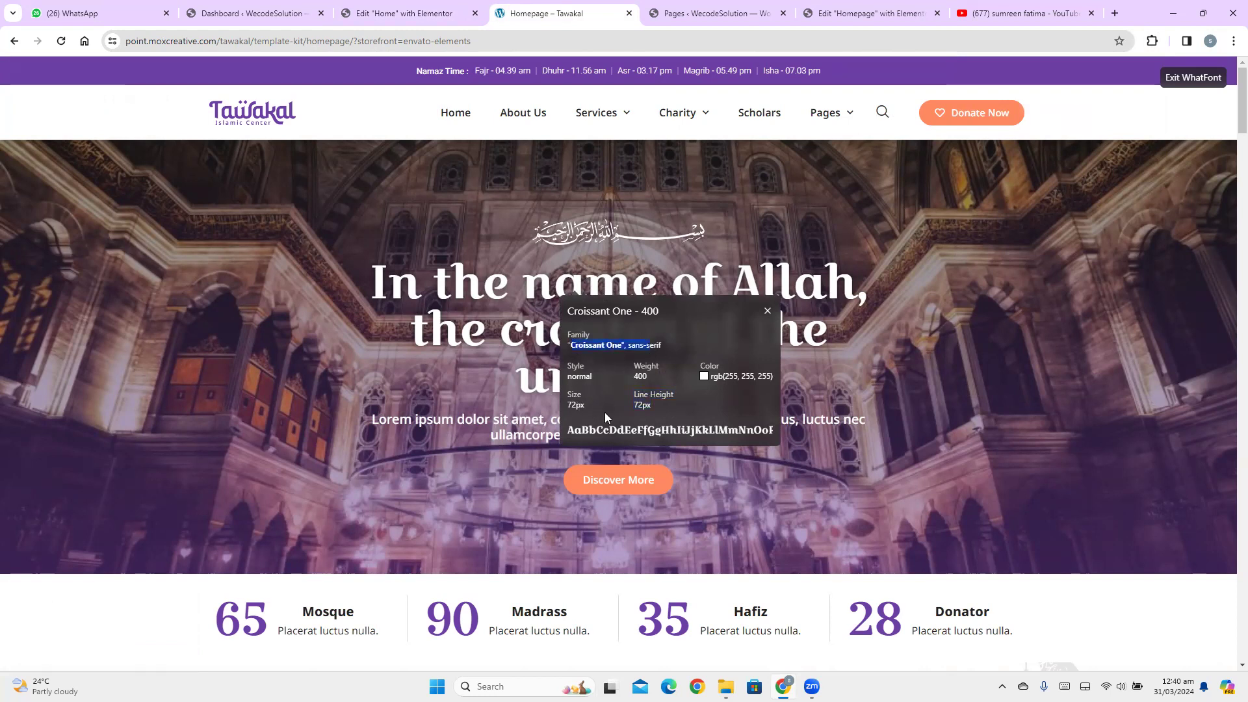
Back in the Home page editor, center the hero heading and set its text color to white
left_click(385, 11)
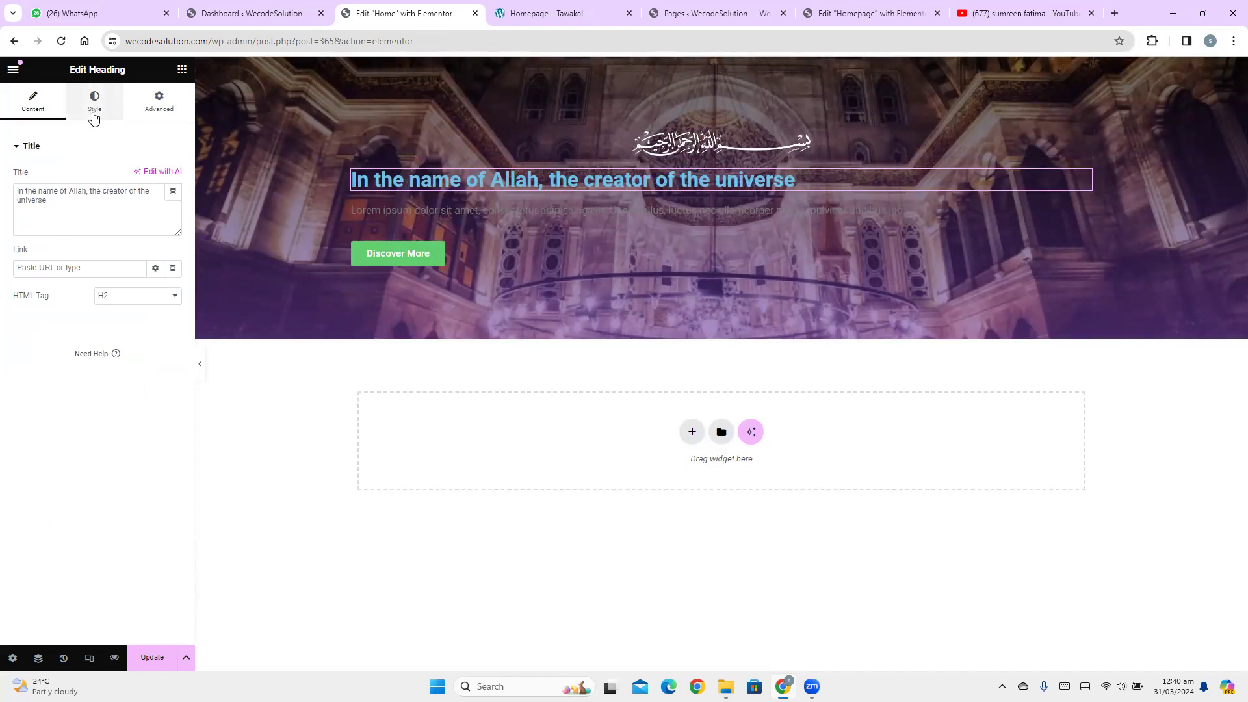
left_click(94, 104)
left_click(137, 176)
left_click(174, 205)
left_click_drag(147, 268, 93, 229)
left_click(117, 204)
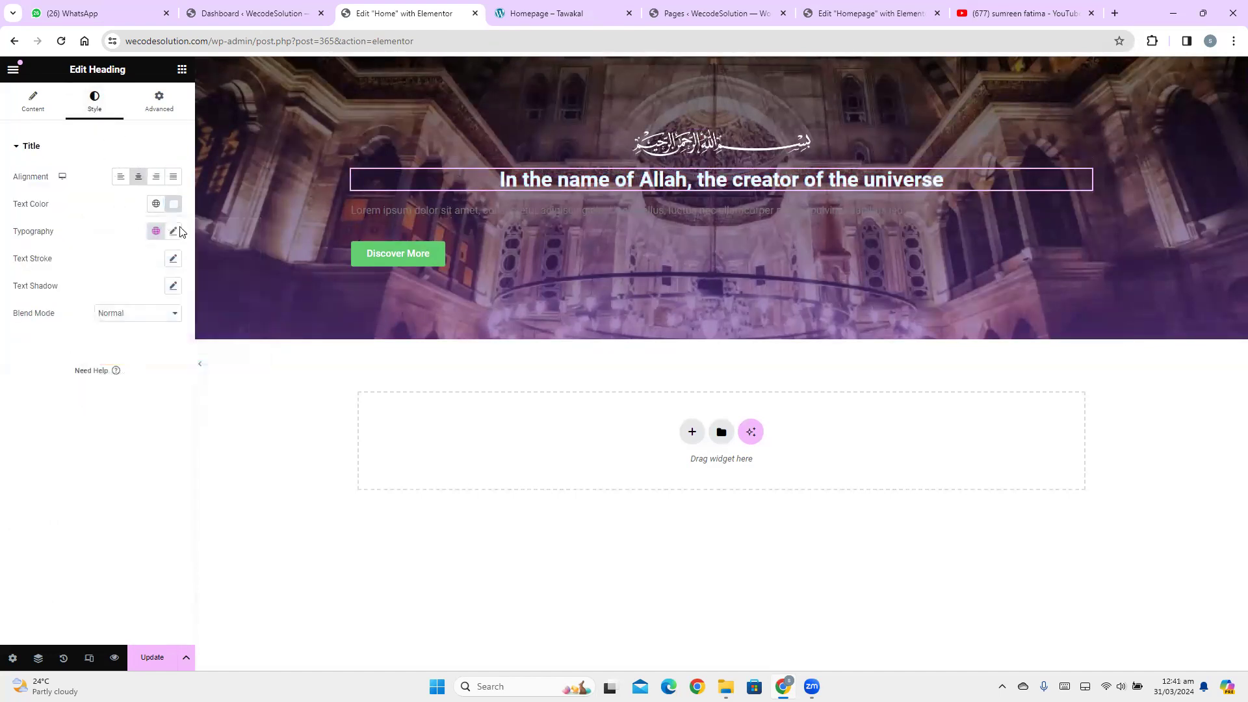
Set the heading's typography to Croissant One, size 72 px, weight 400 (Normal) and line height 72 px
left_click(174, 231)
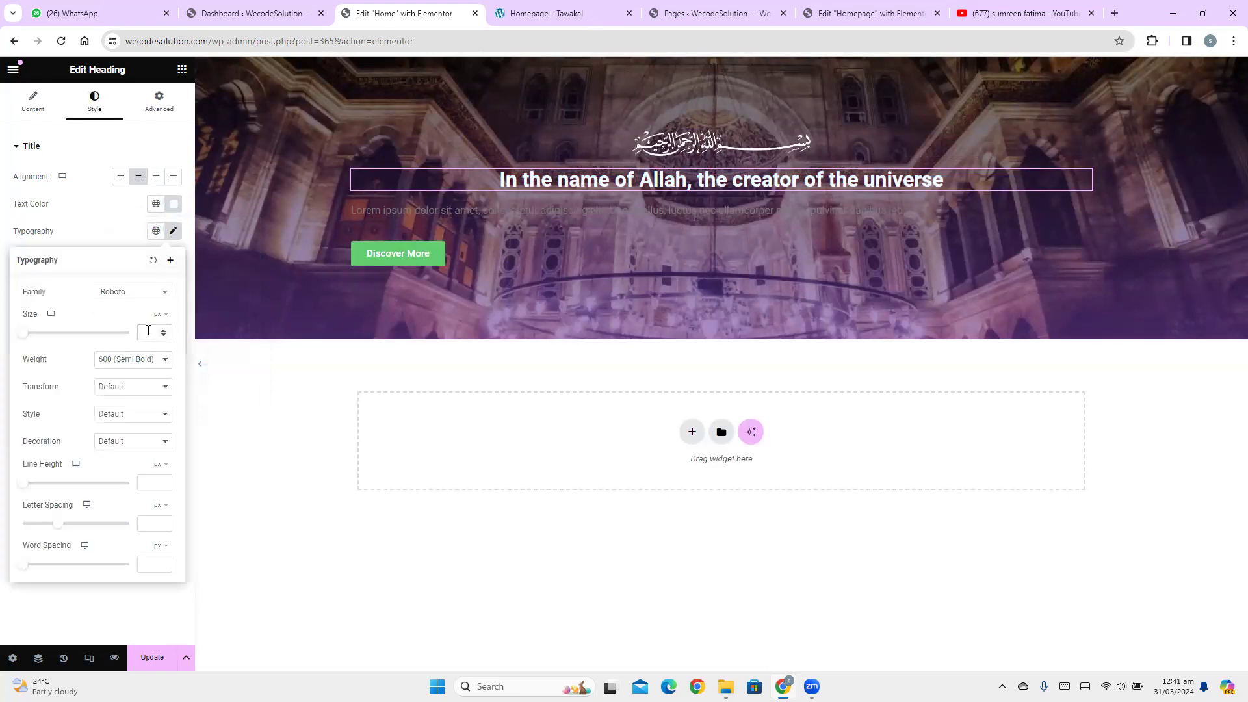
left_click(148, 332)
type("72")
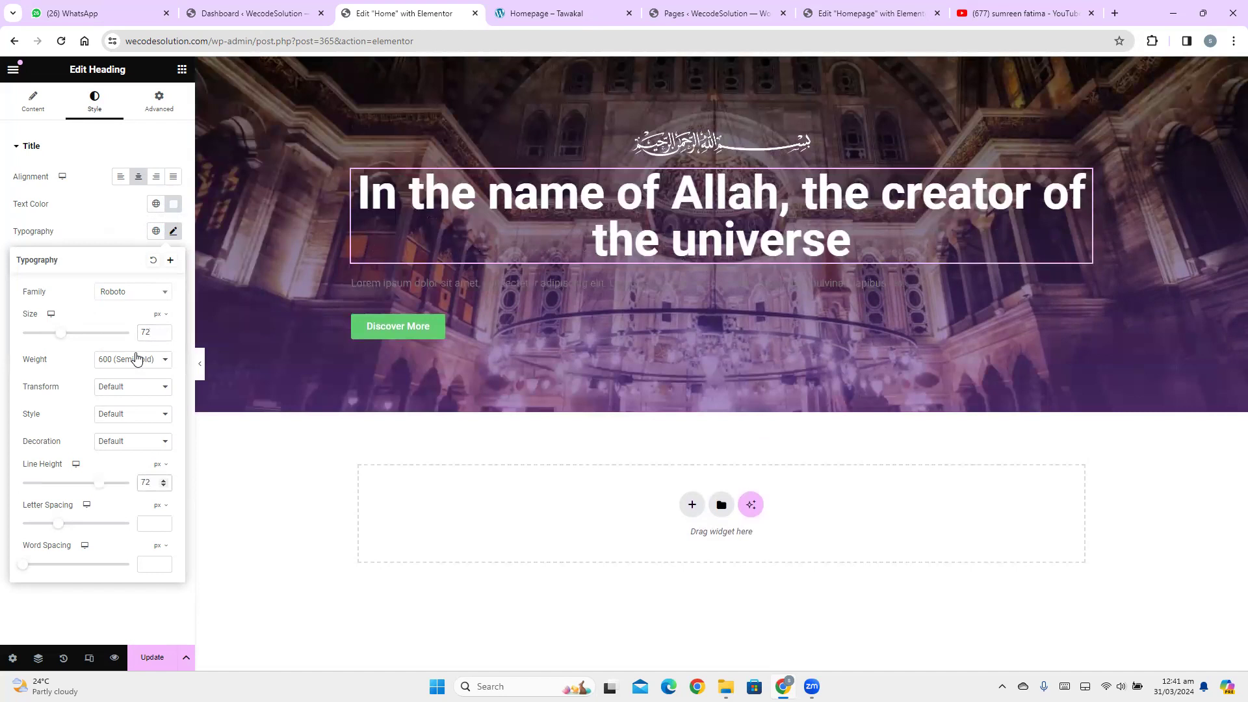
left_click(138, 359)
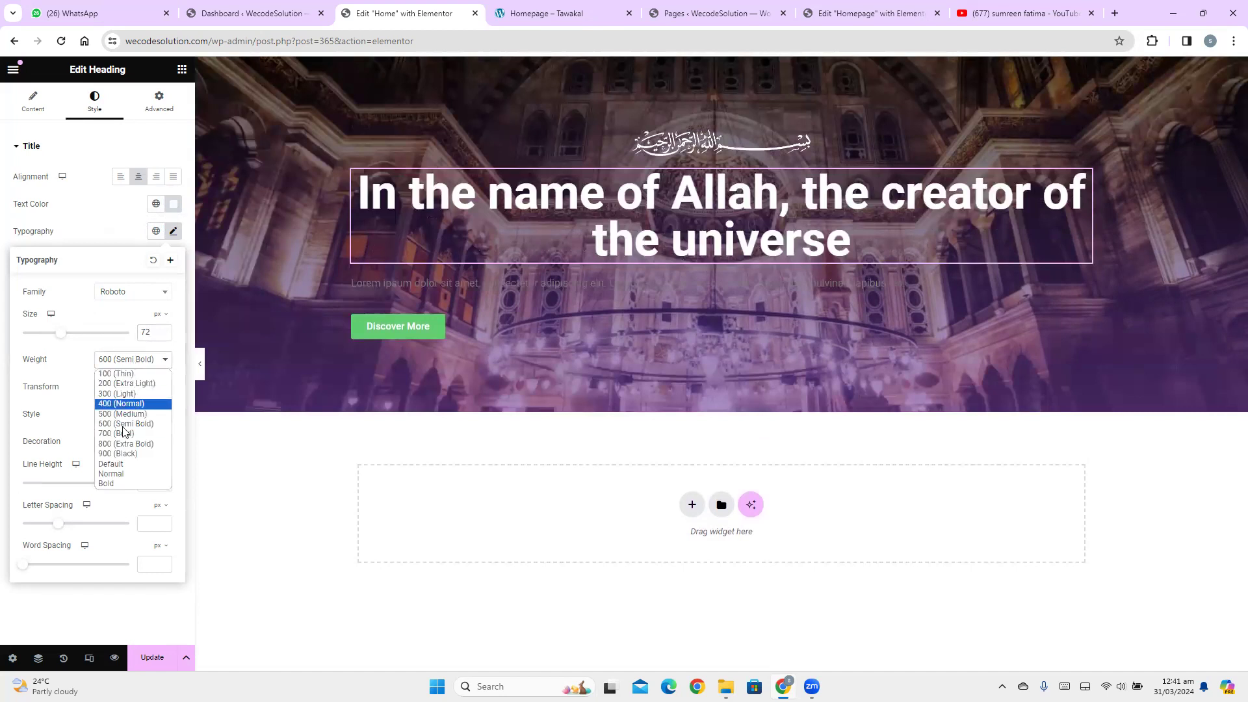
left_click(122, 405)
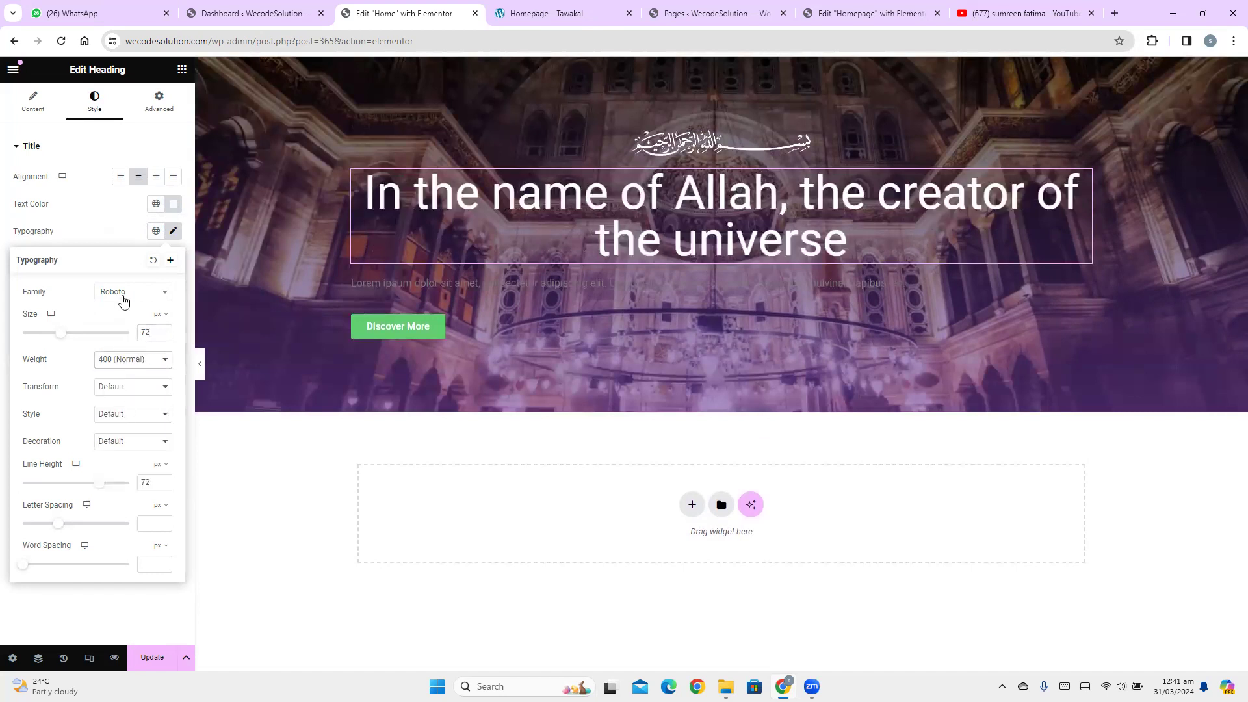
left_click(124, 292)
type("cro")
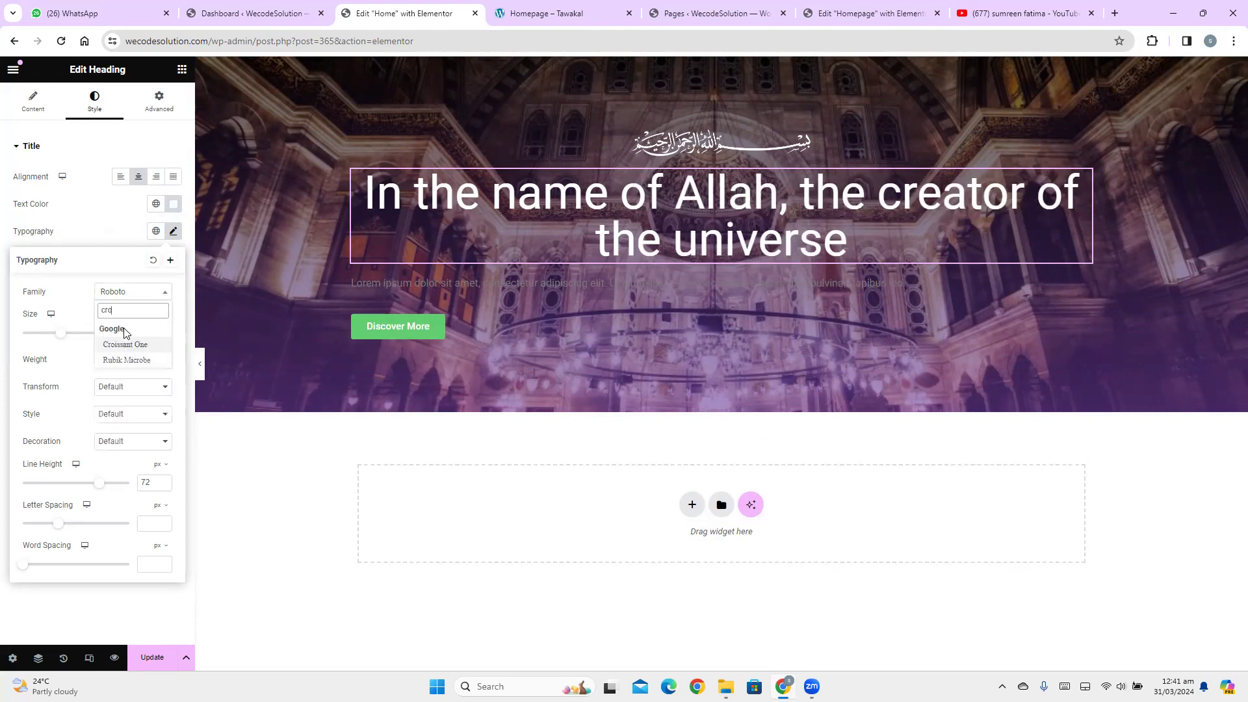
left_click(126, 345)
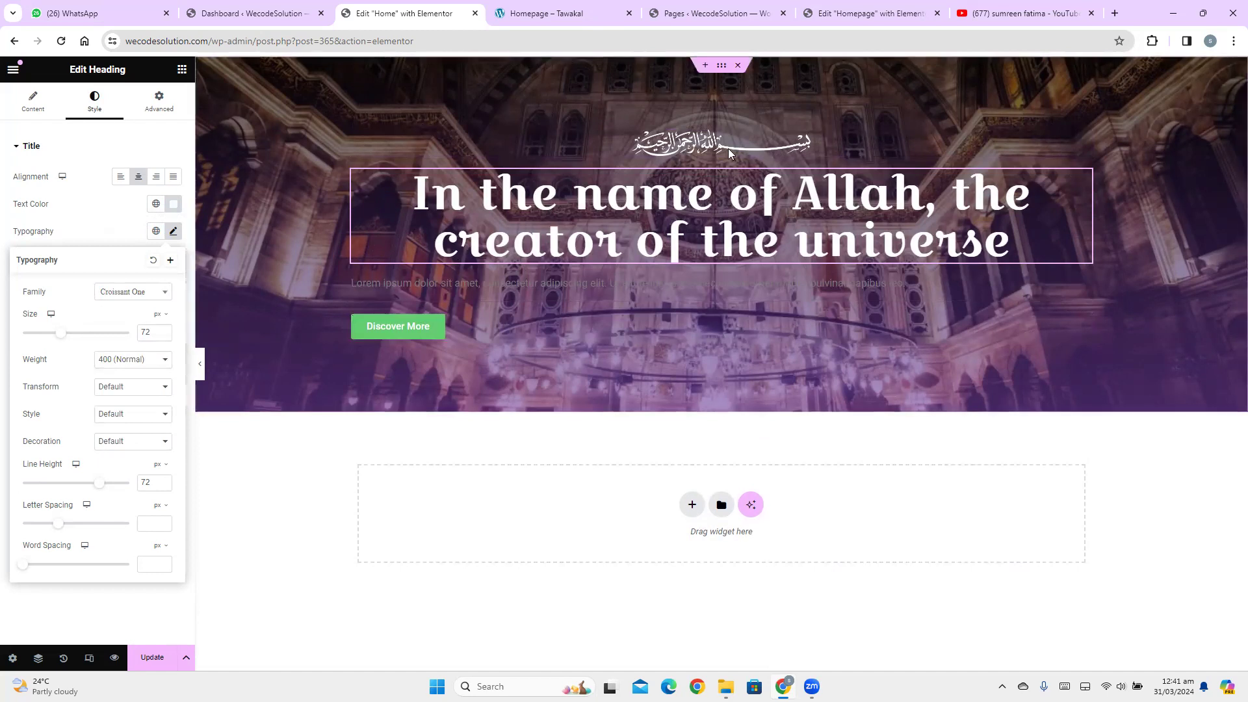
Compare the heading's line breaks with the template and set the hero container's boxed content width to 900 px
left_click(557, 12)
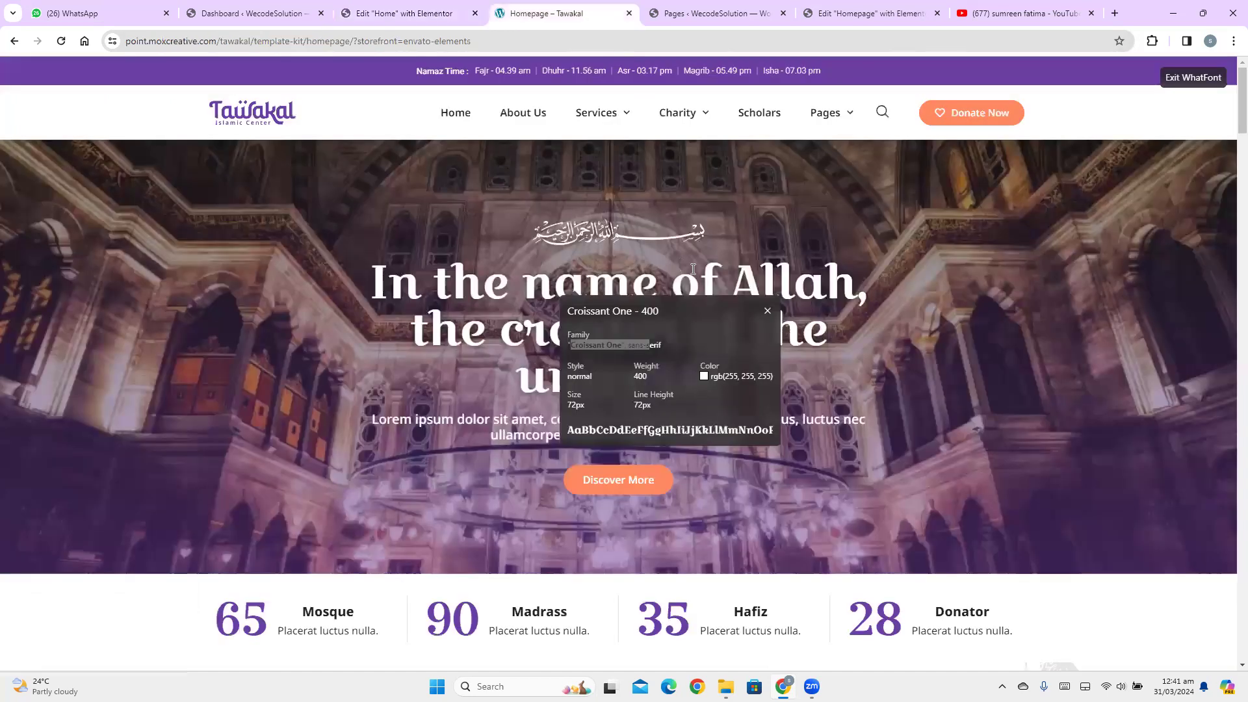
left_click(767, 312)
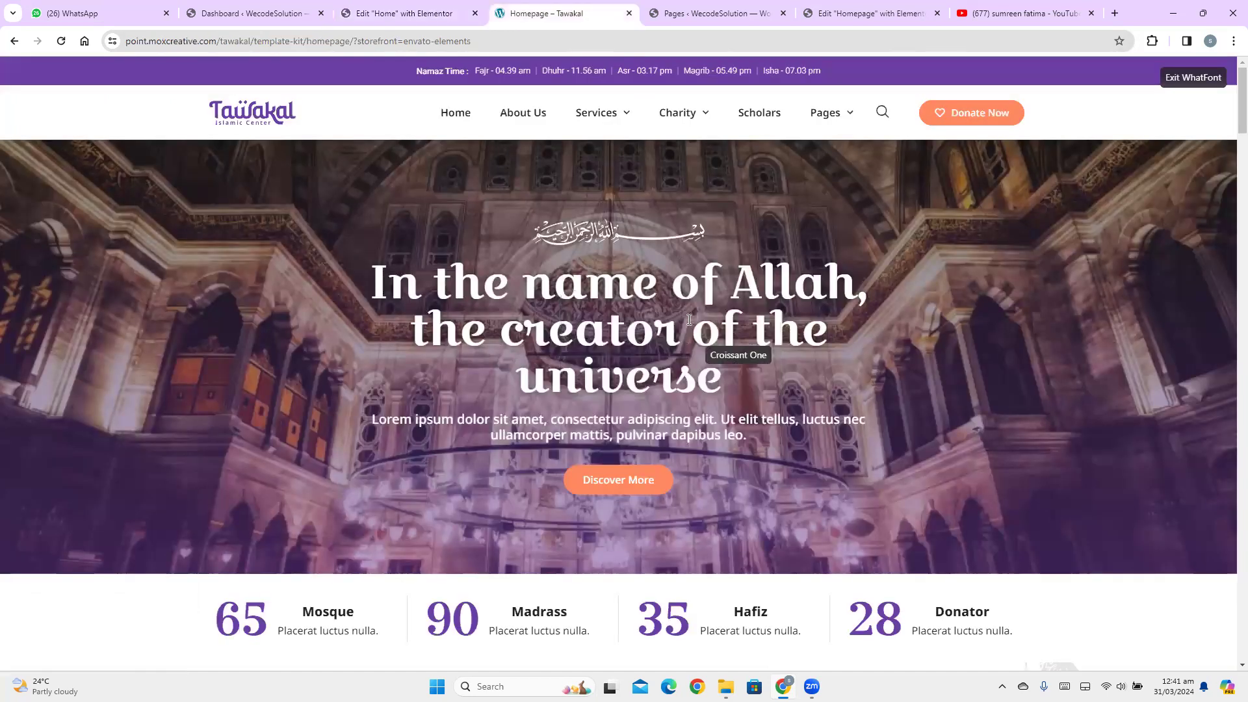
left_click(397, 13)
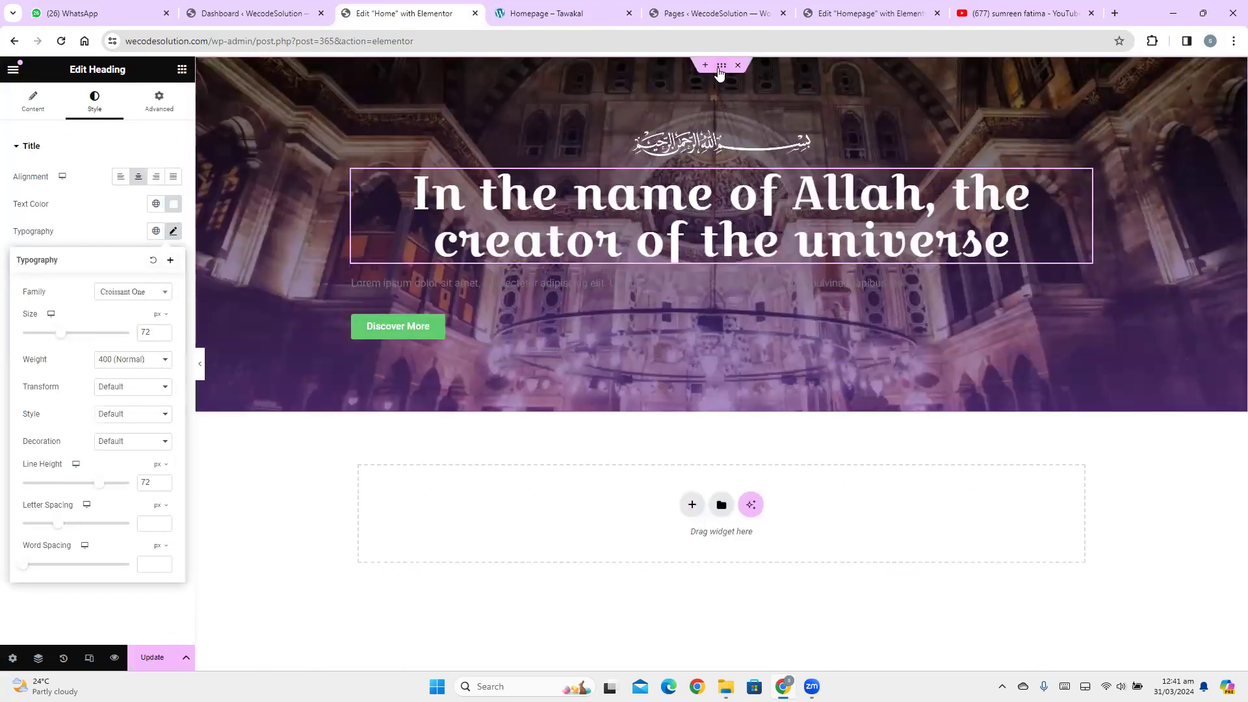
left_click(720, 69)
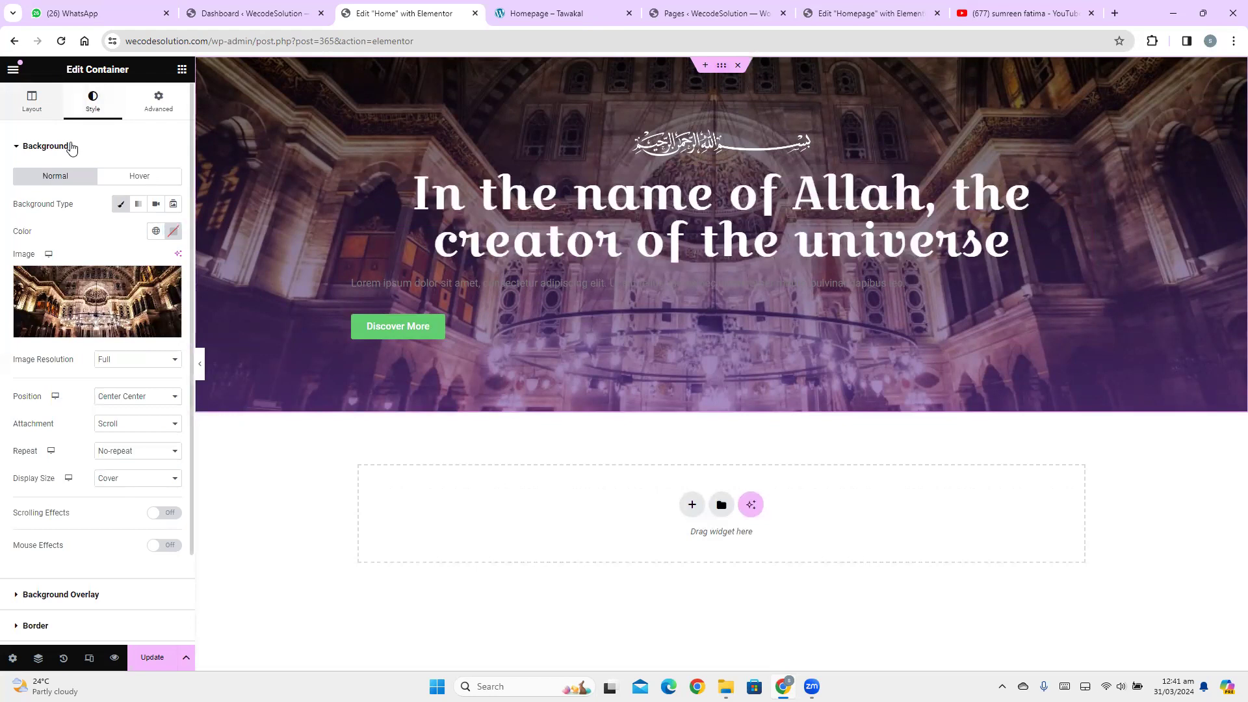
left_click(32, 101)
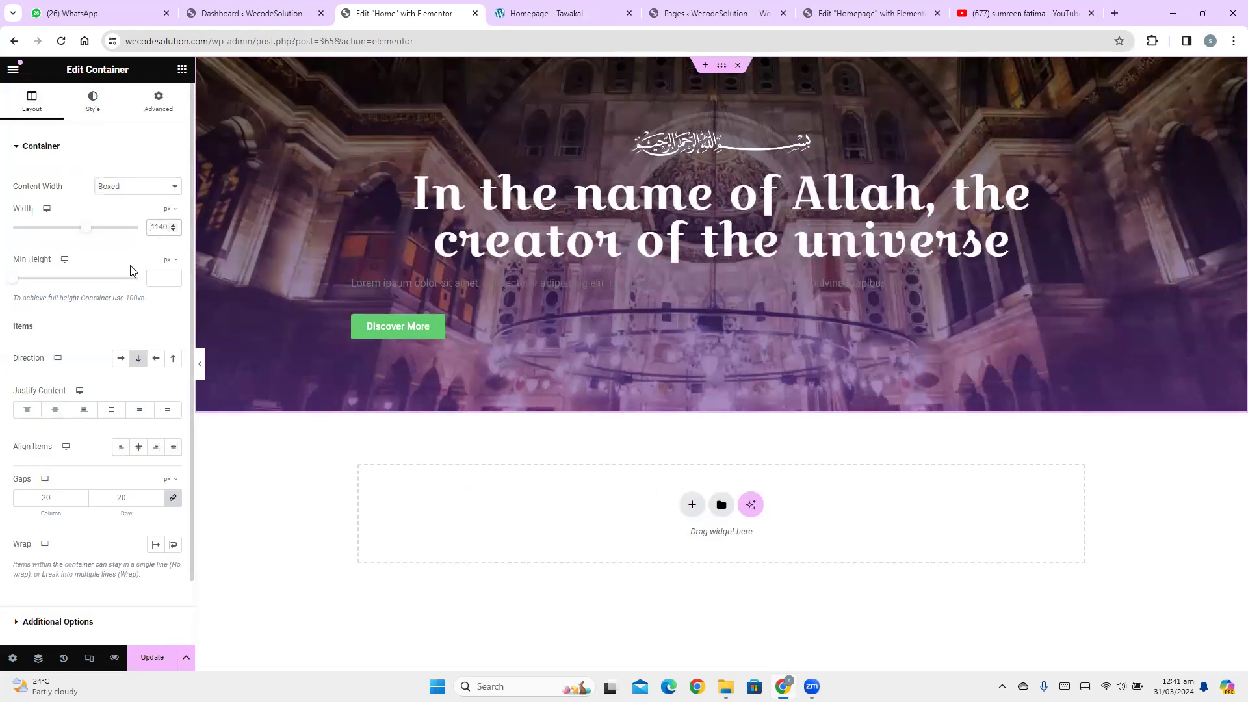
type("900")
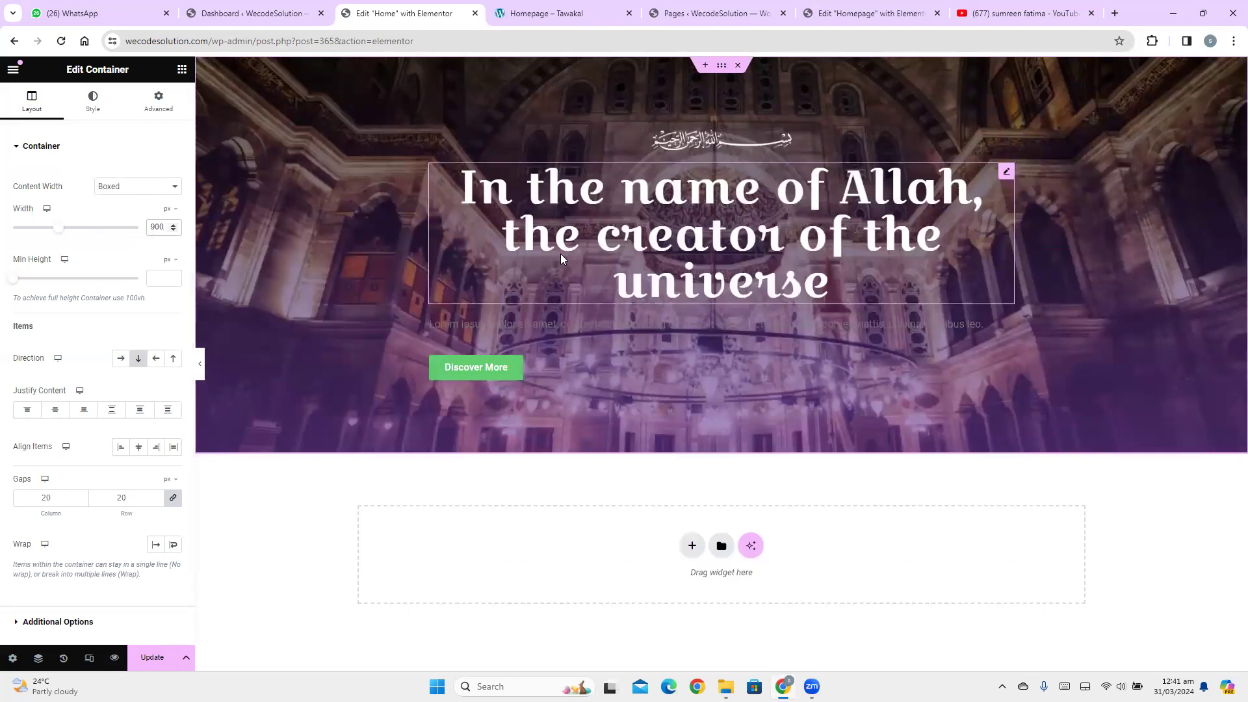
Set the hero paragraph's text color to white #FFFFFF and center its alignment
left_click(551, 332)
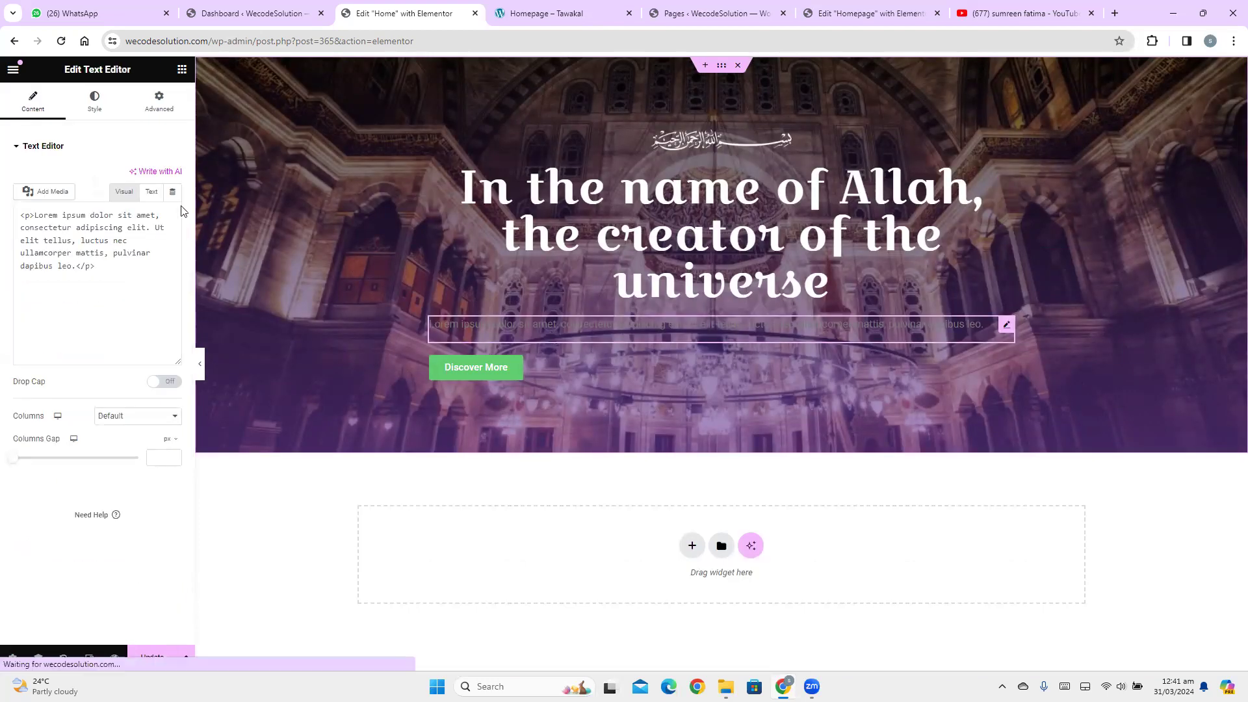
left_click(499, 9)
left_click(411, 8)
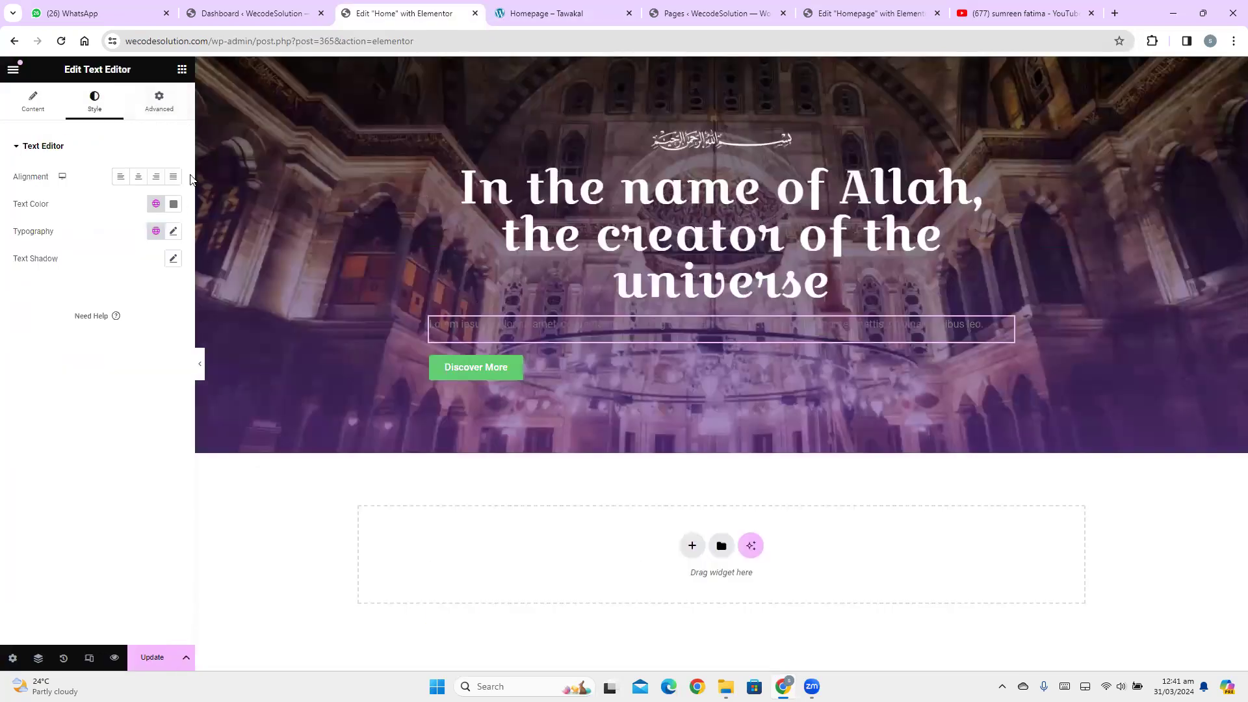
left_click(174, 206)
left_click_drag(127, 270, 52, 204)
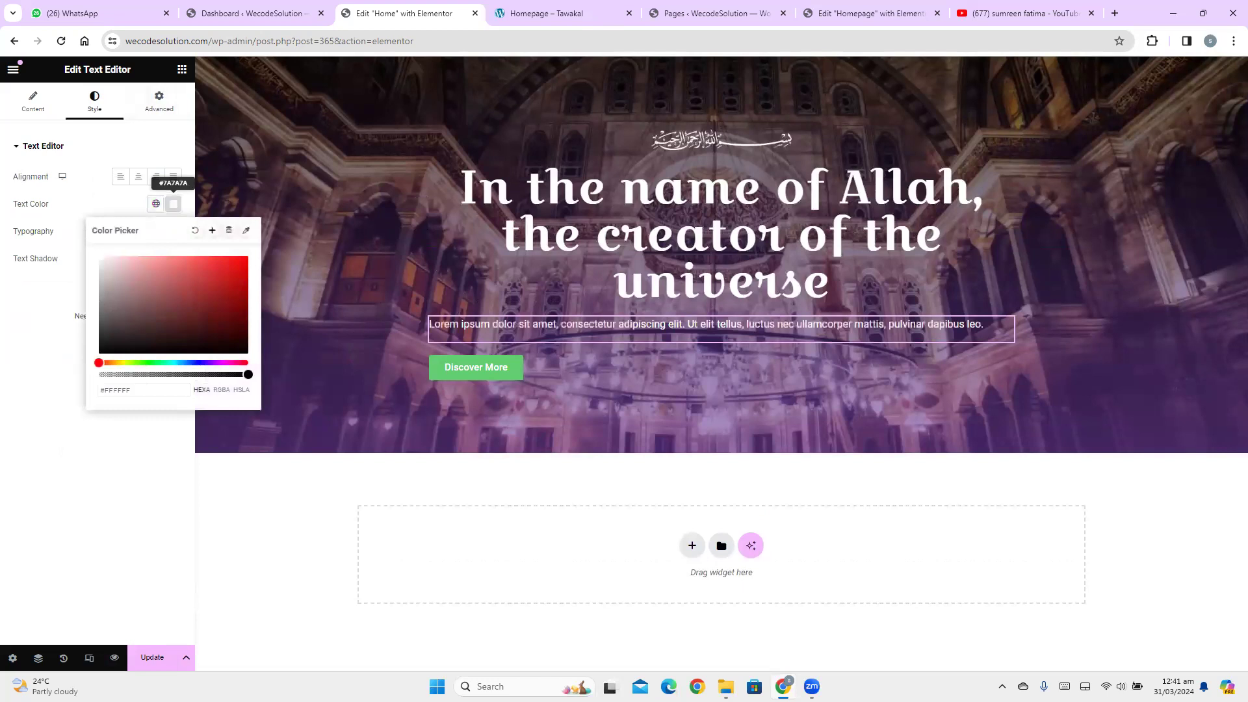
left_click(77, 193)
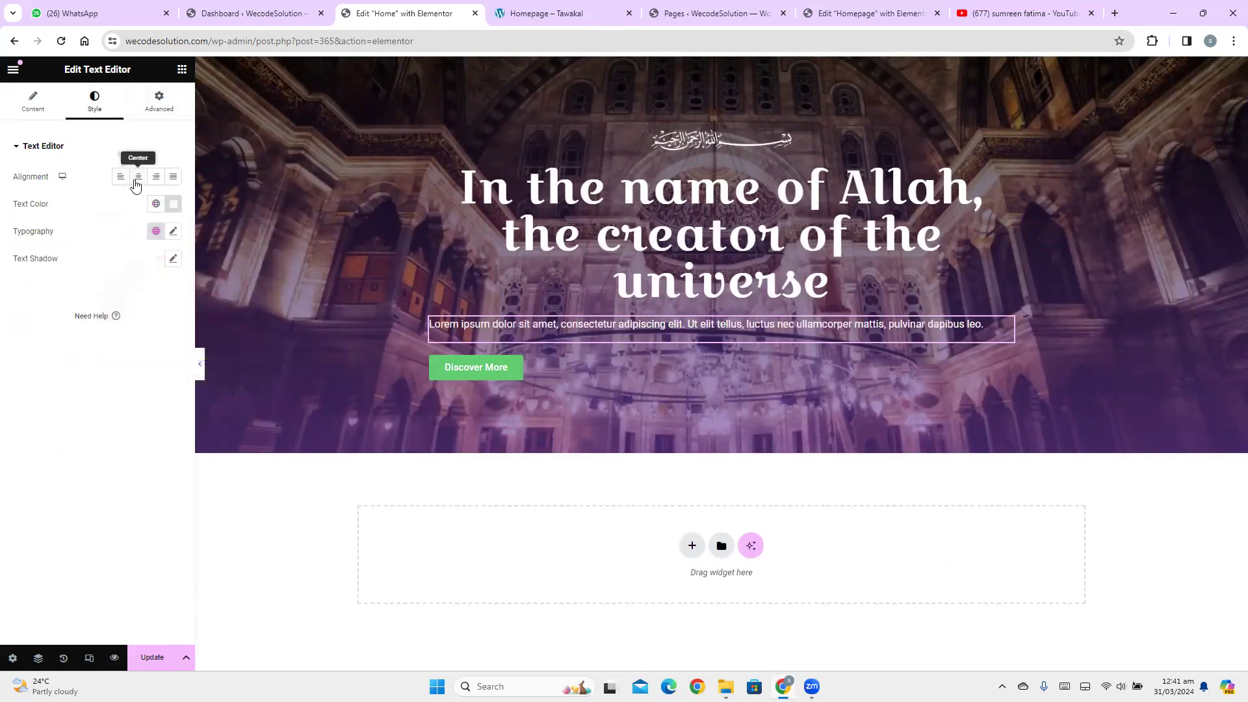
left_click(137, 179)
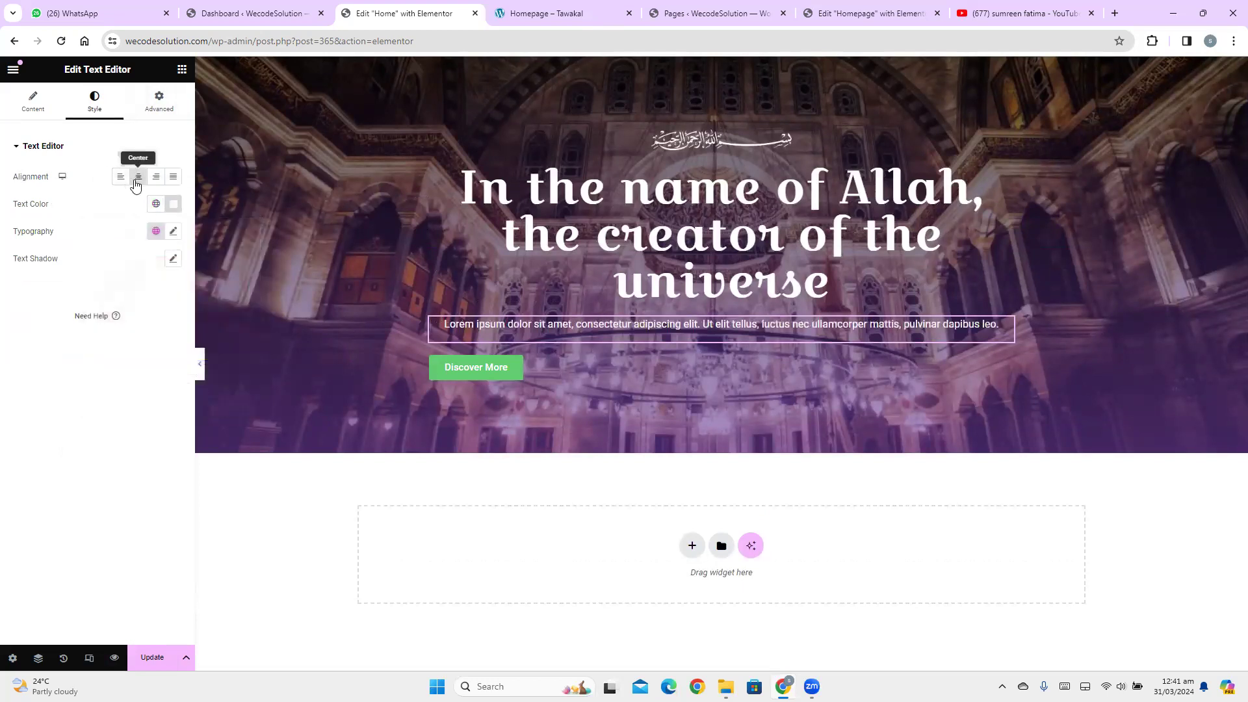
Inspect the font family, weight, size and line height of the template's hero paragraph with WhatFont
left_click(525, 9)
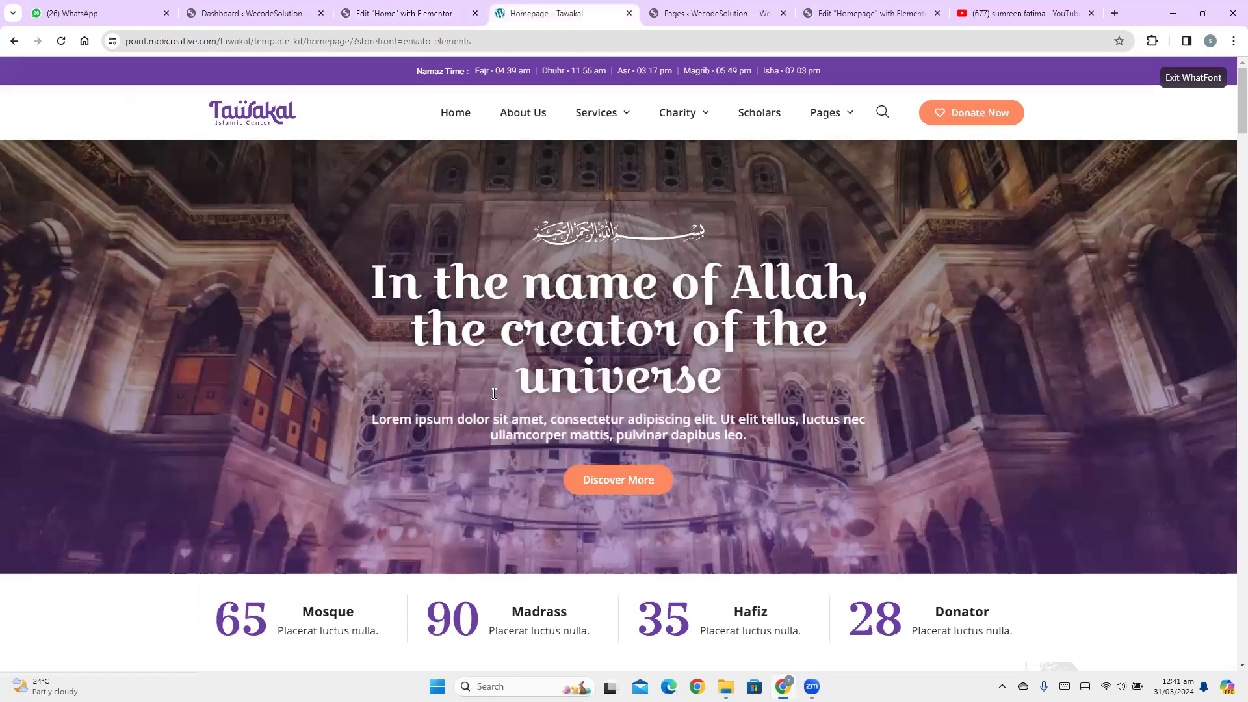
left_click(539, 412)
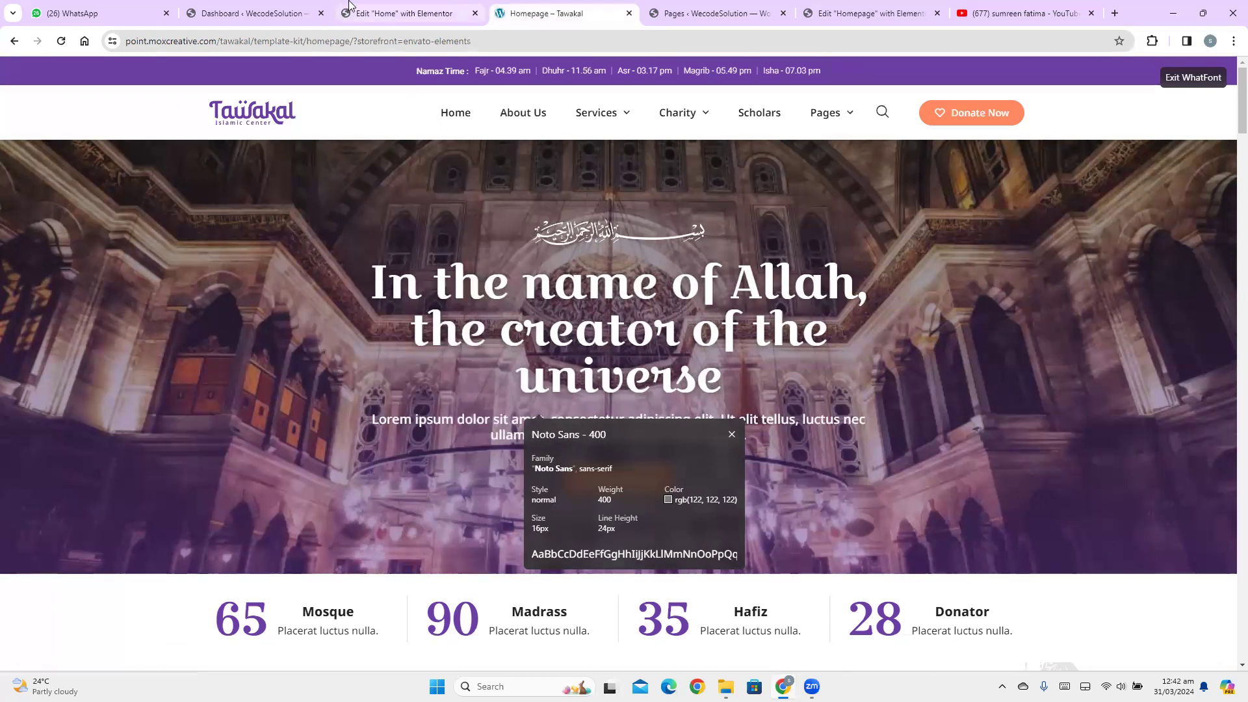
left_click(377, 11)
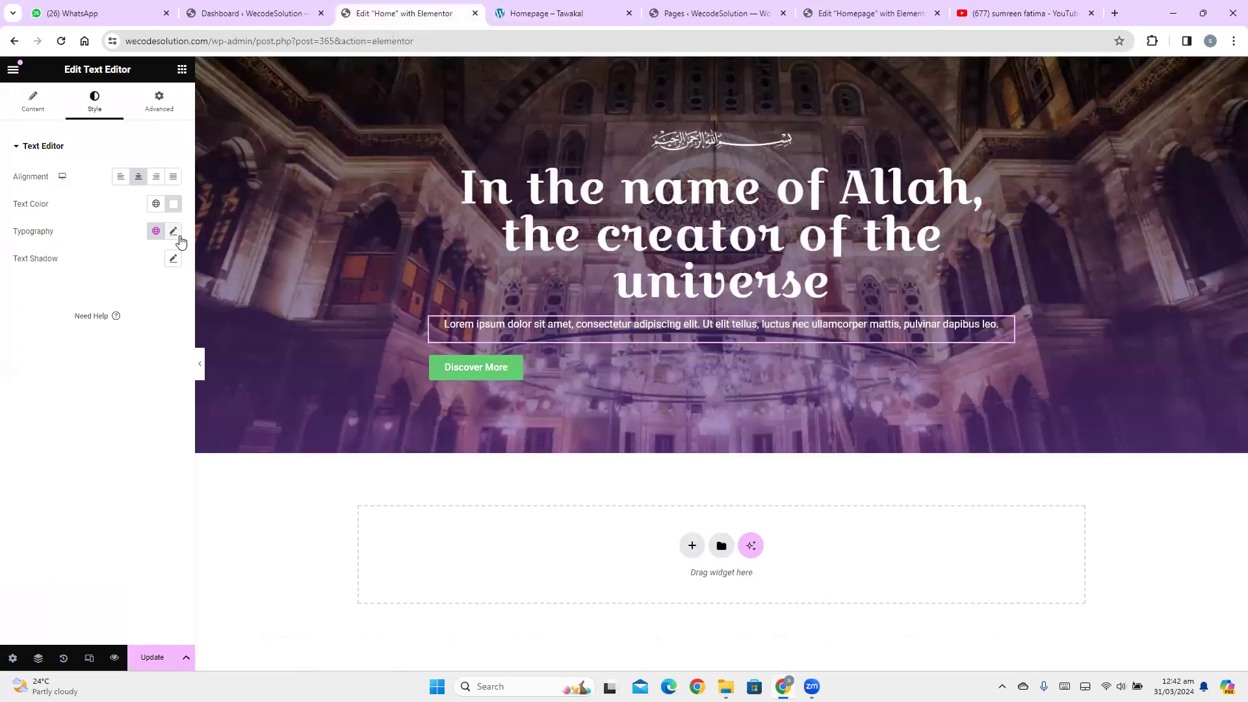
Set the paragraph's typography to Noto Sans, size 16 px and line height 24 px, checking it against the template
left_click(173, 232)
type("16")
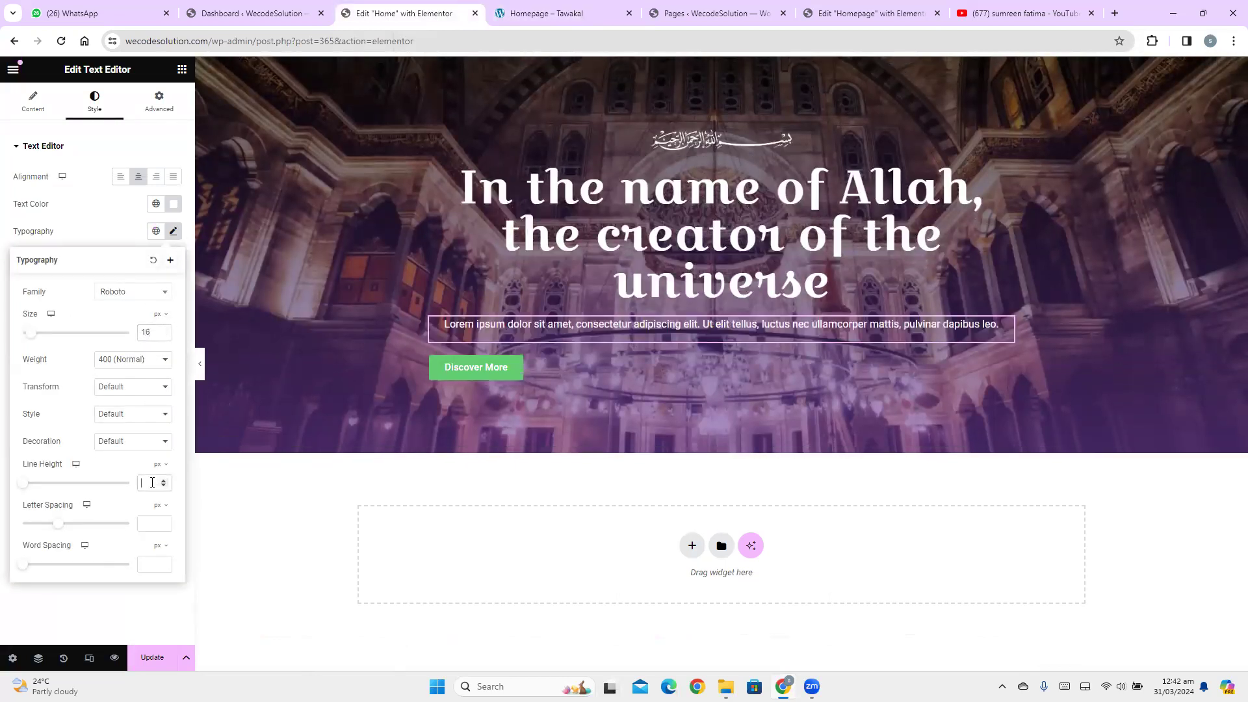
type("24")
left_click(128, 296)
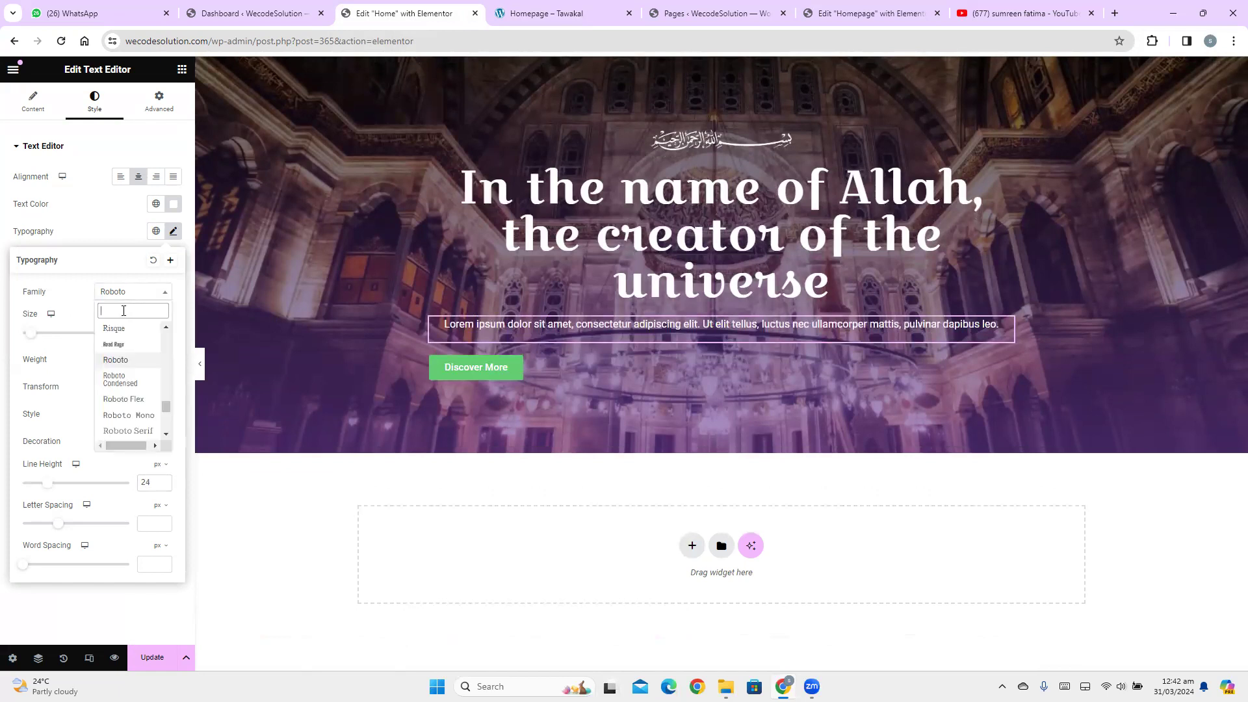
type("noto")
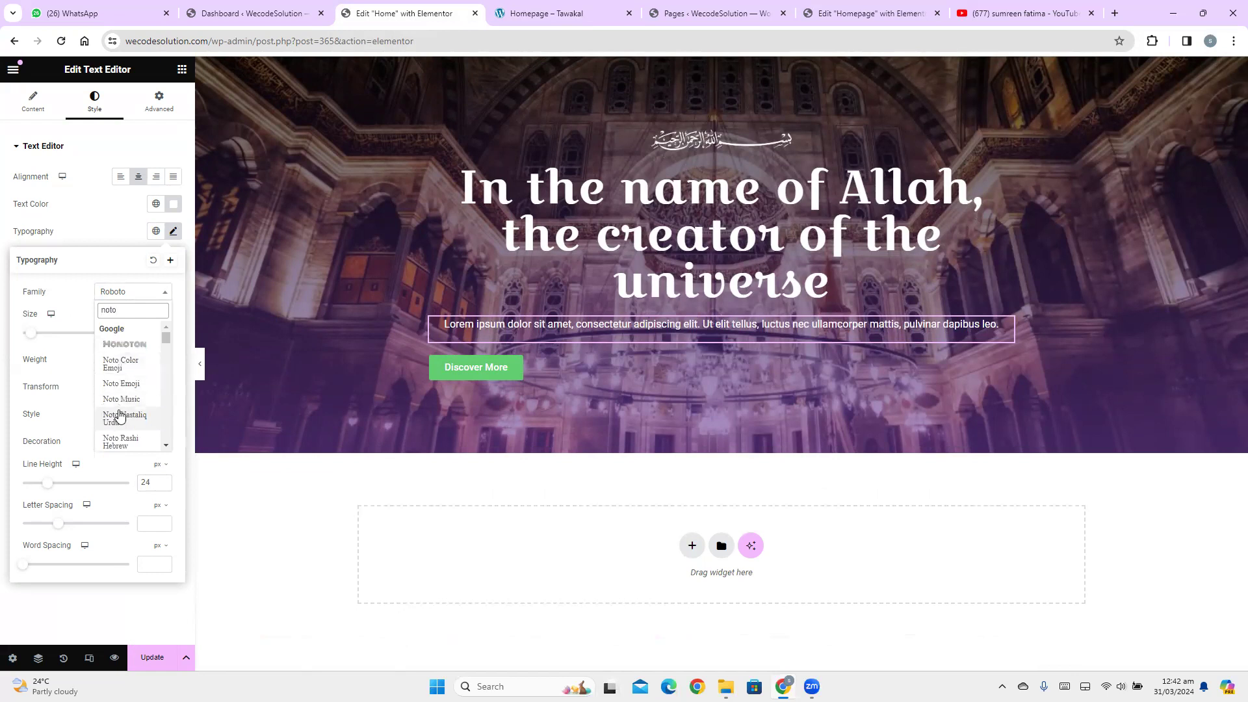
left_click(535, 9)
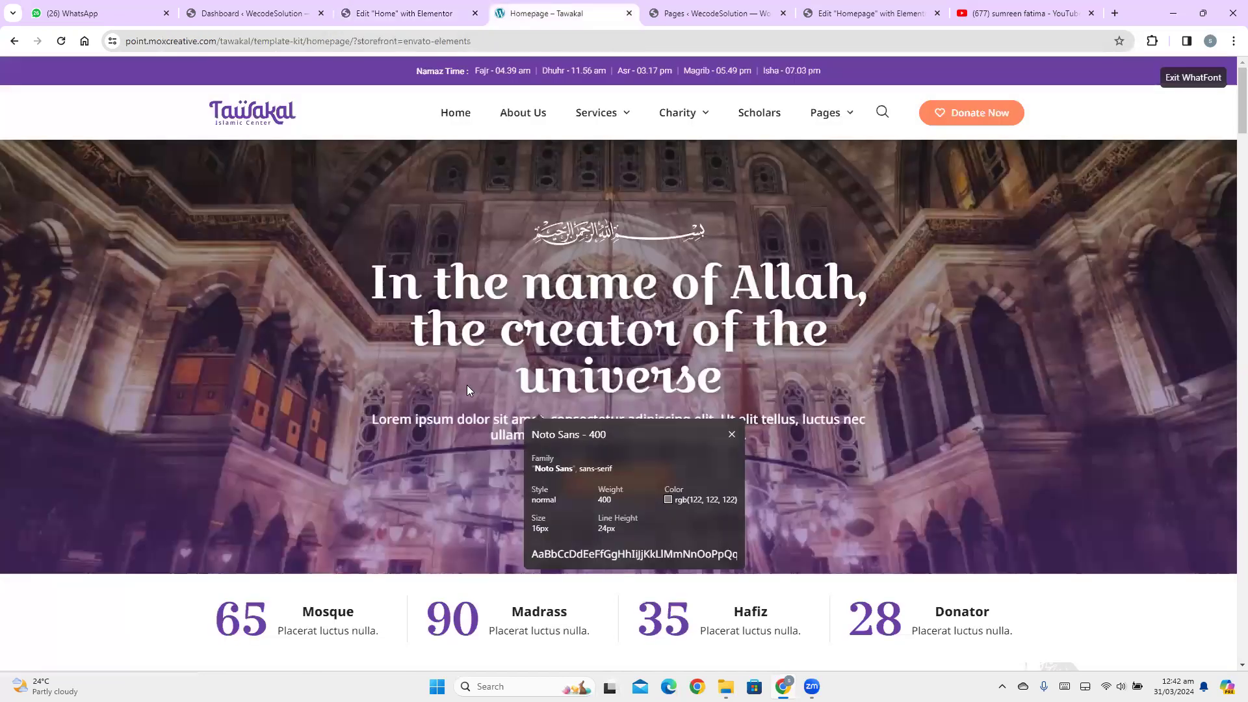
left_click(404, 13)
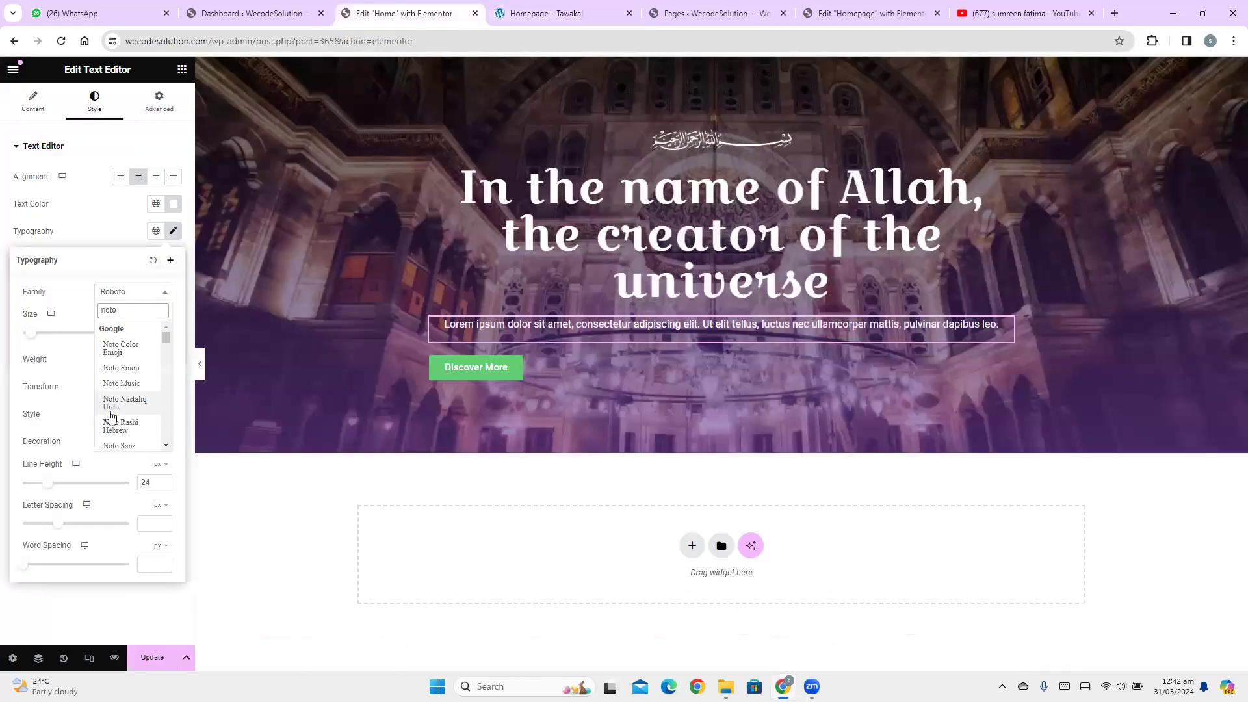
left_click(133, 446)
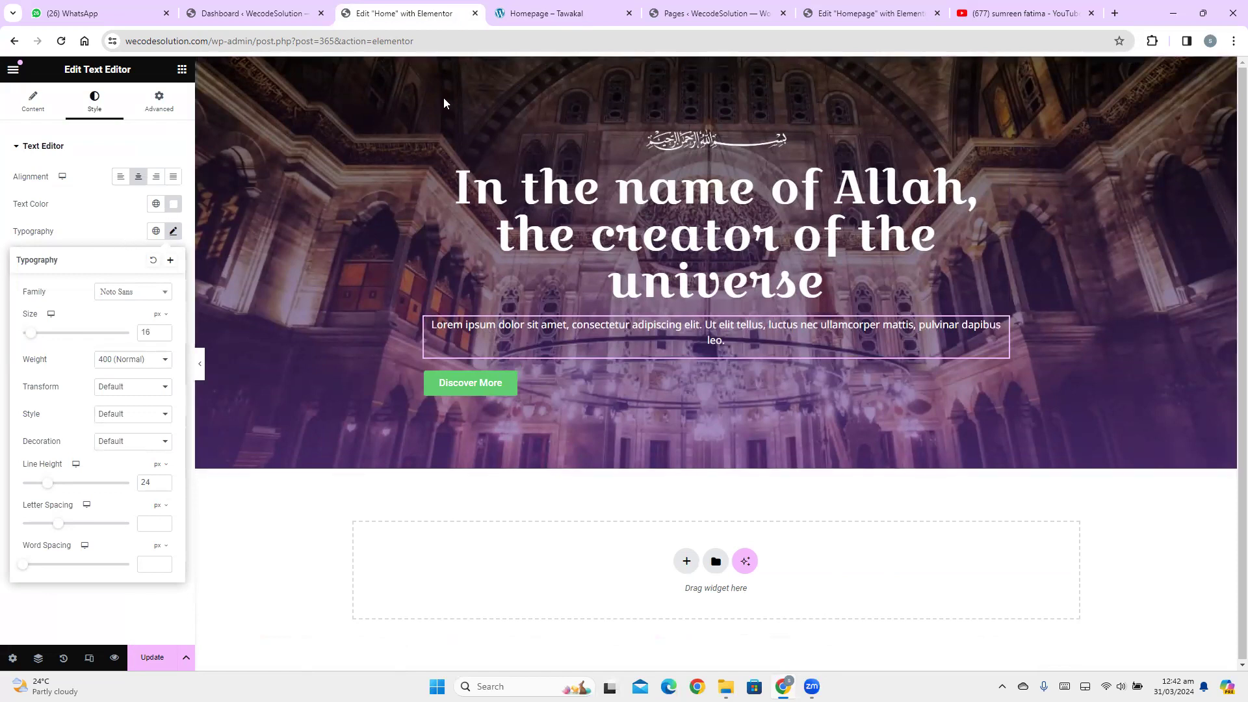
left_click(559, 11)
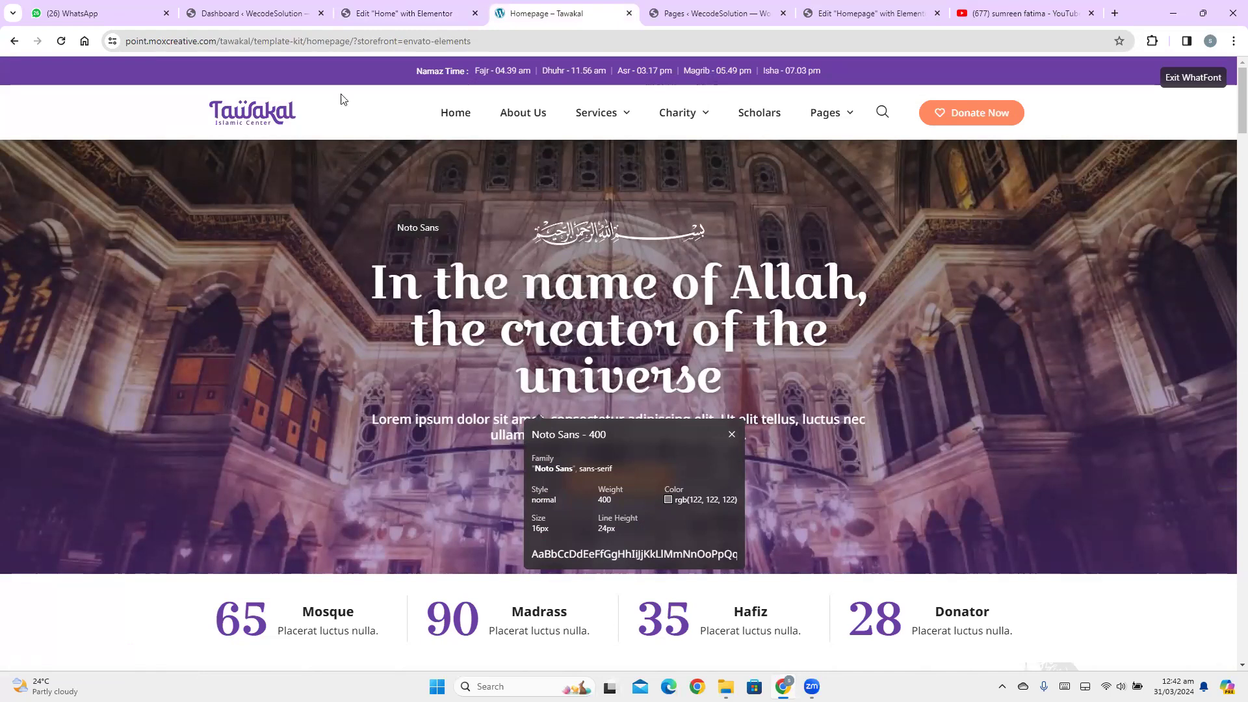
Return to the Home page editor and center the alignment of the Discover More button below the hero paragraph
left_click(348, 9)
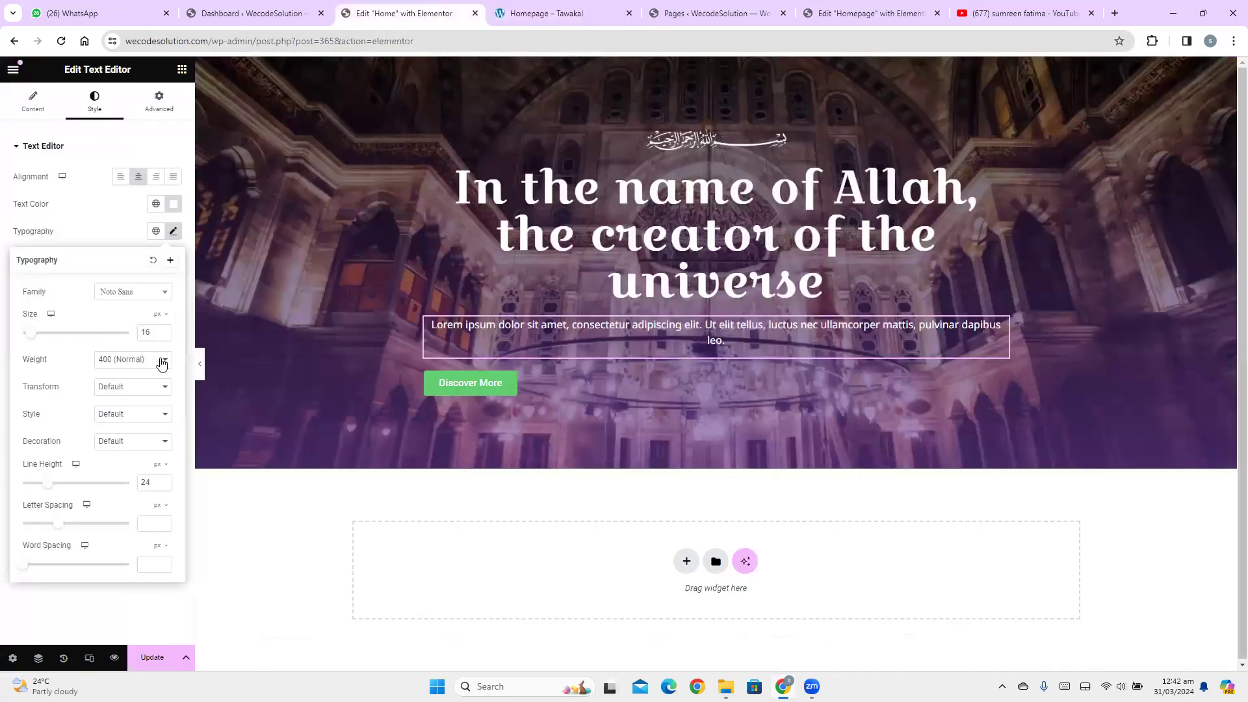
left_click(107, 234)
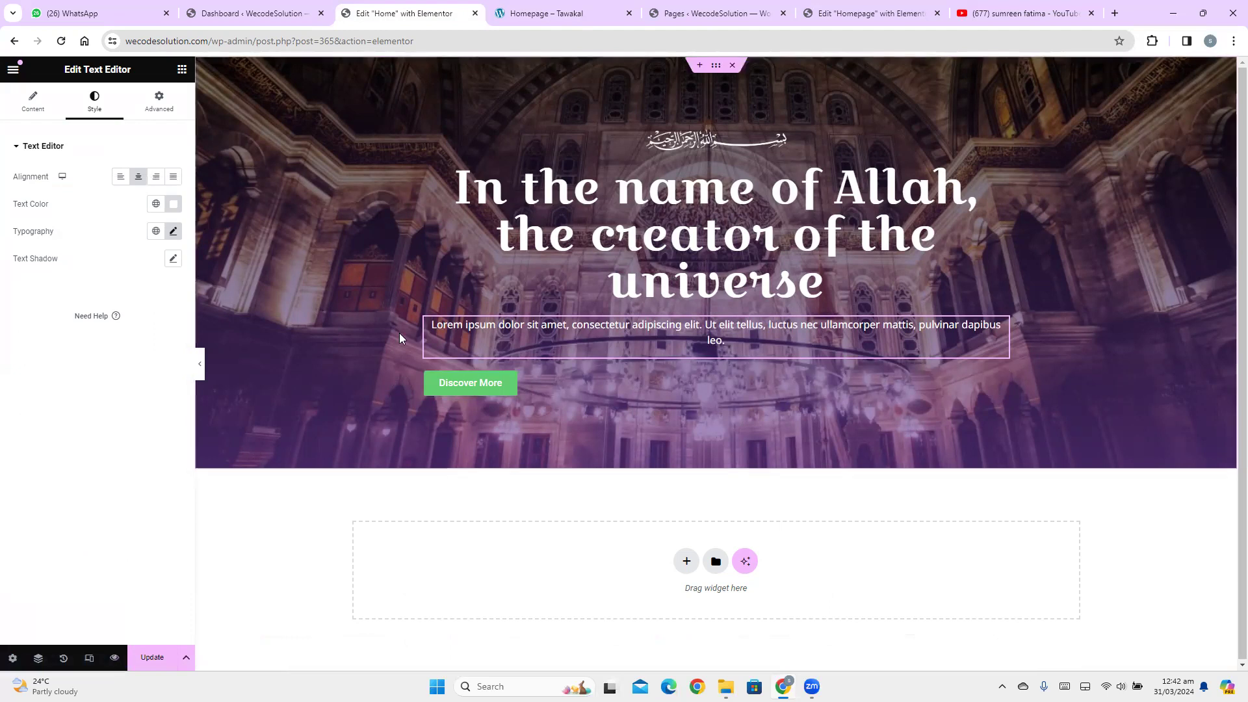
left_click(493, 386)
left_click(97, 114)
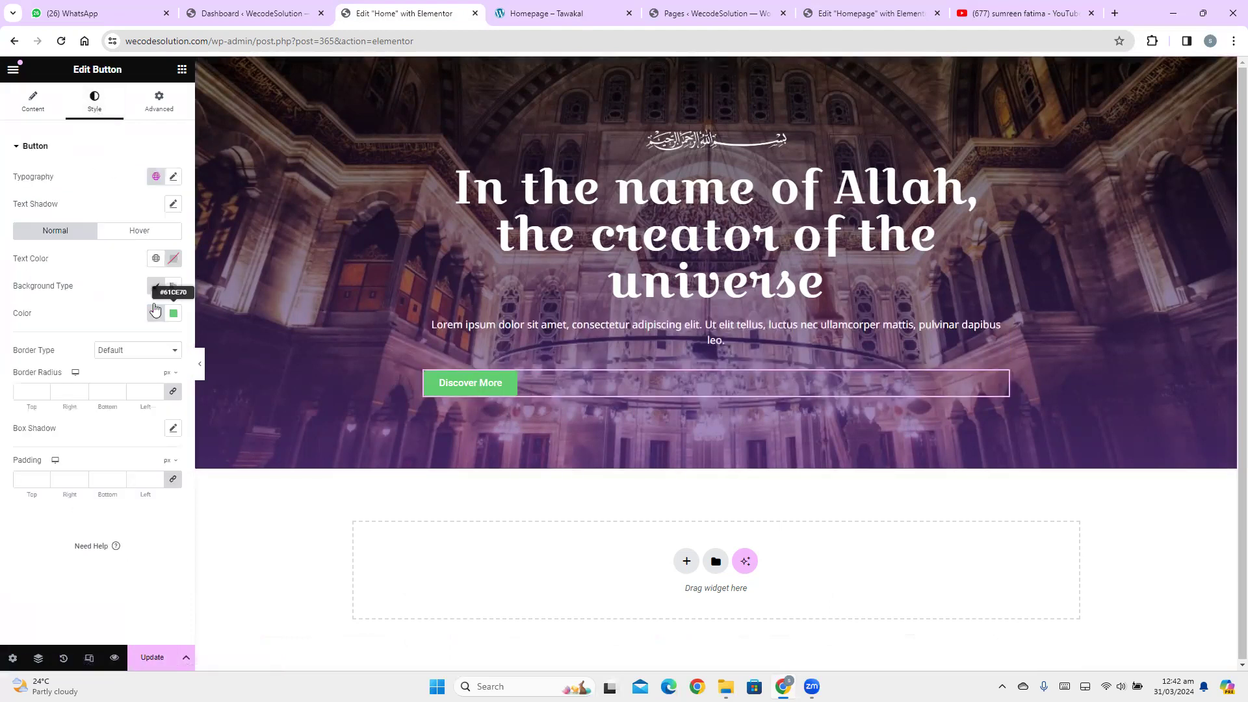
left_click(26, 108)
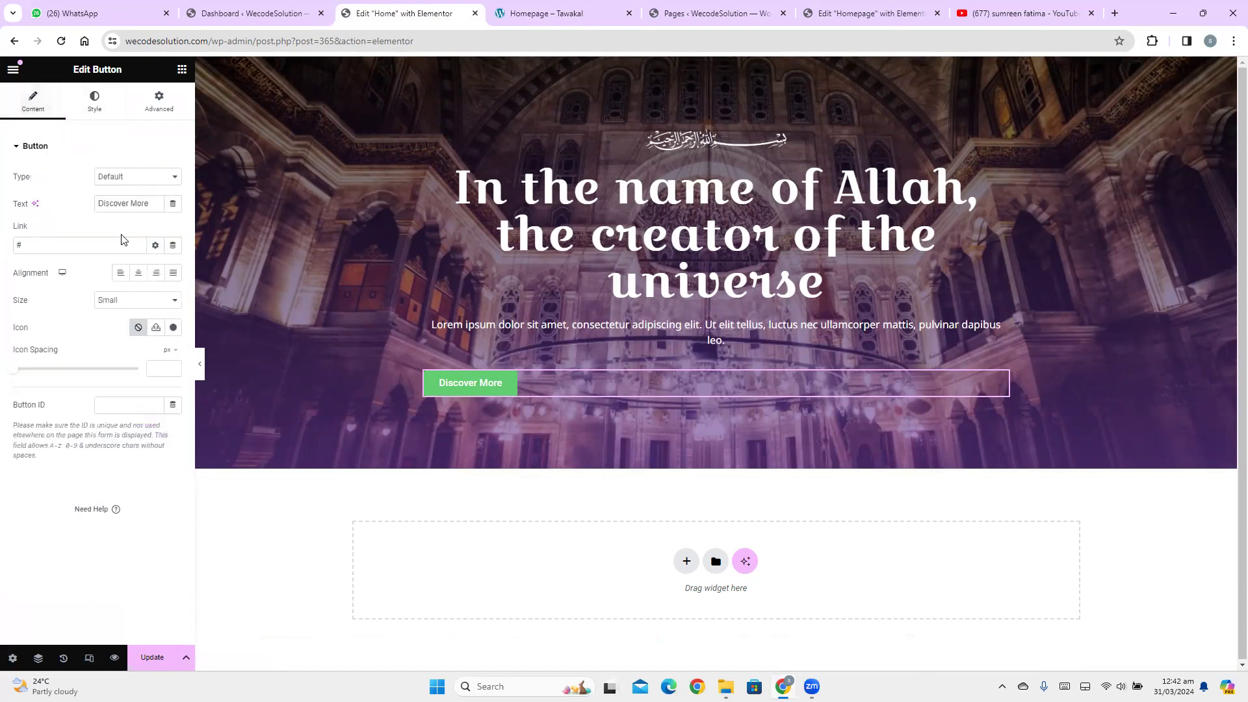
left_click(137, 273)
left_click_drag(5, 272, 47, 274)
left_click(91, 179)
Set the Discover More button's border radius to 18 px on all corners, checking its shape against the template
left_click(91, 103)
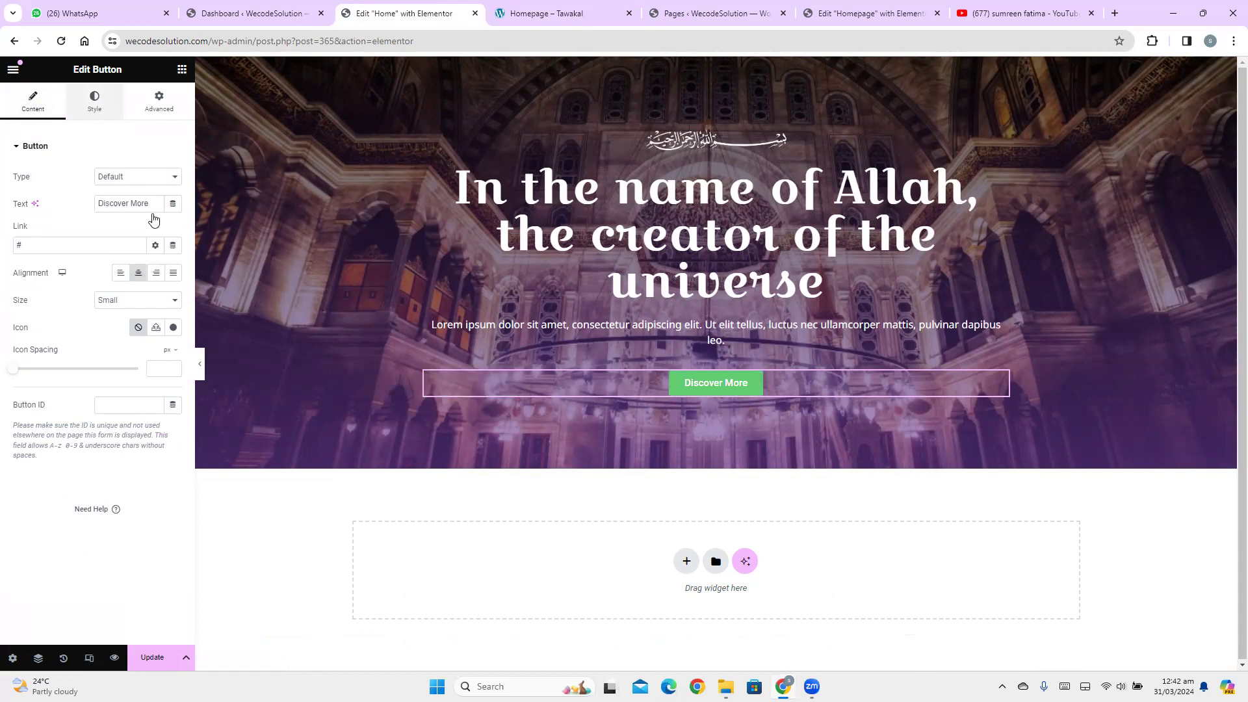
left_click(546, 13)
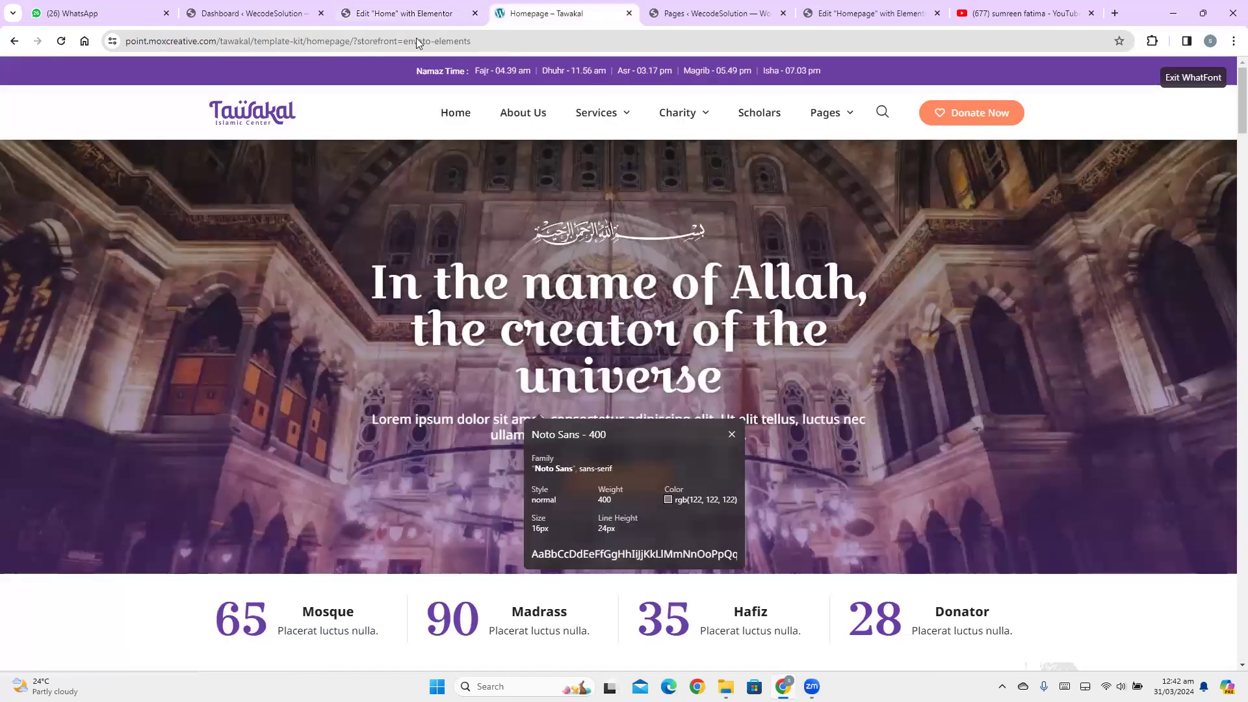
left_click(731, 435)
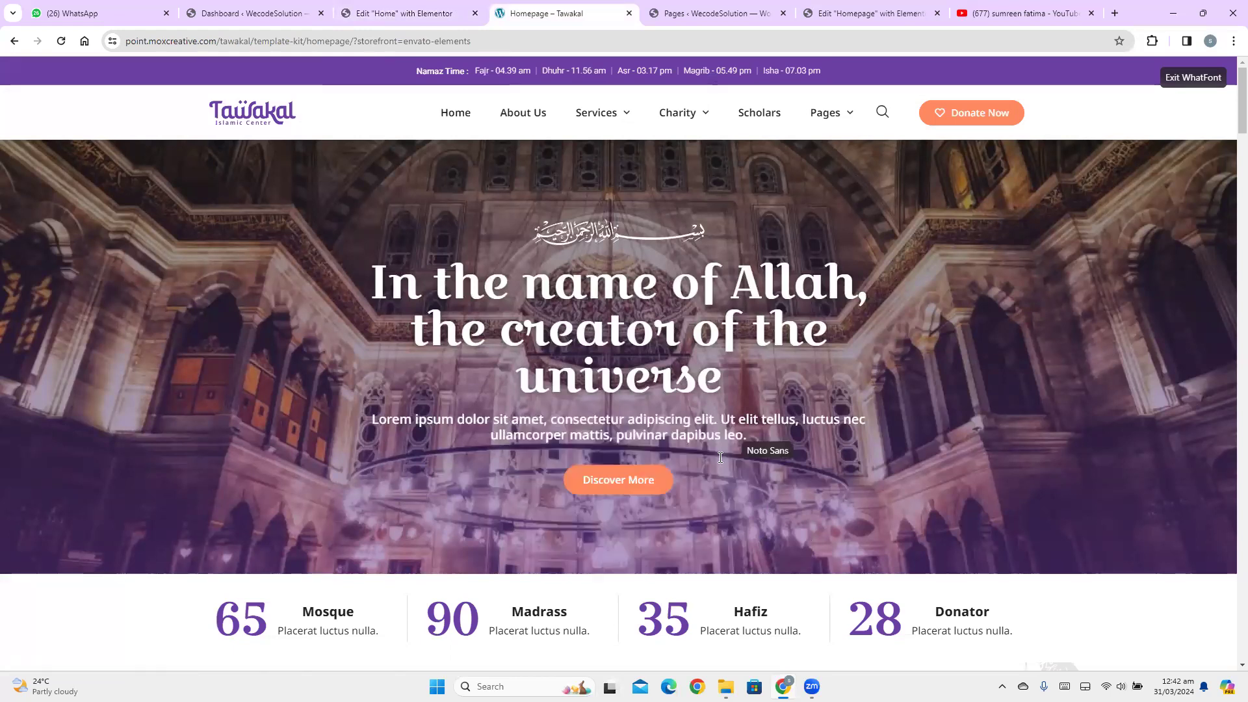
left_click(379, 7)
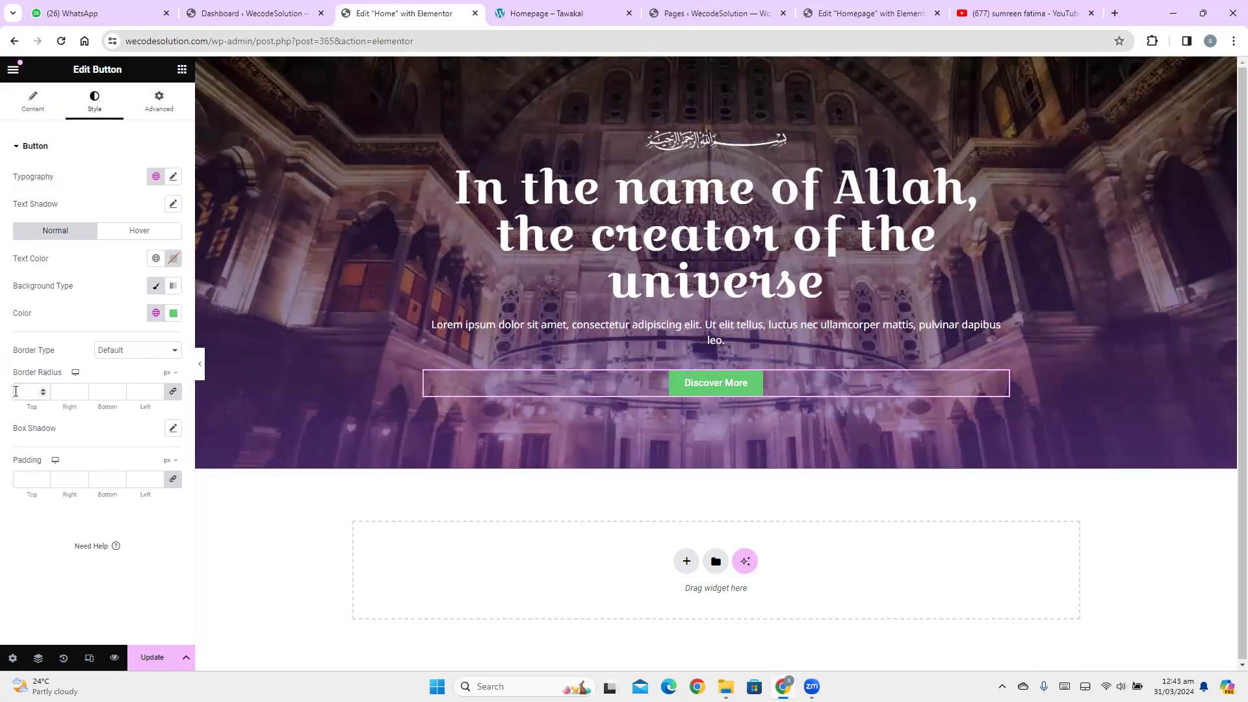
type("5")
left_click(489, 6)
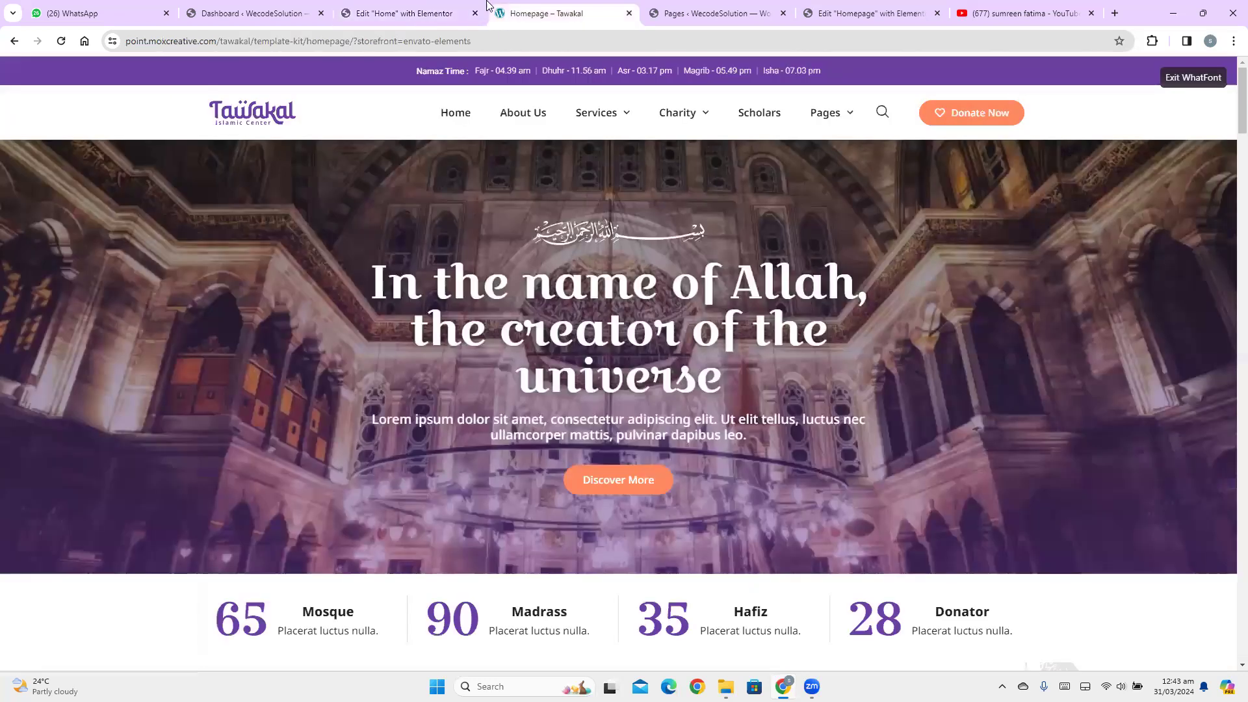
left_click(412, 6)
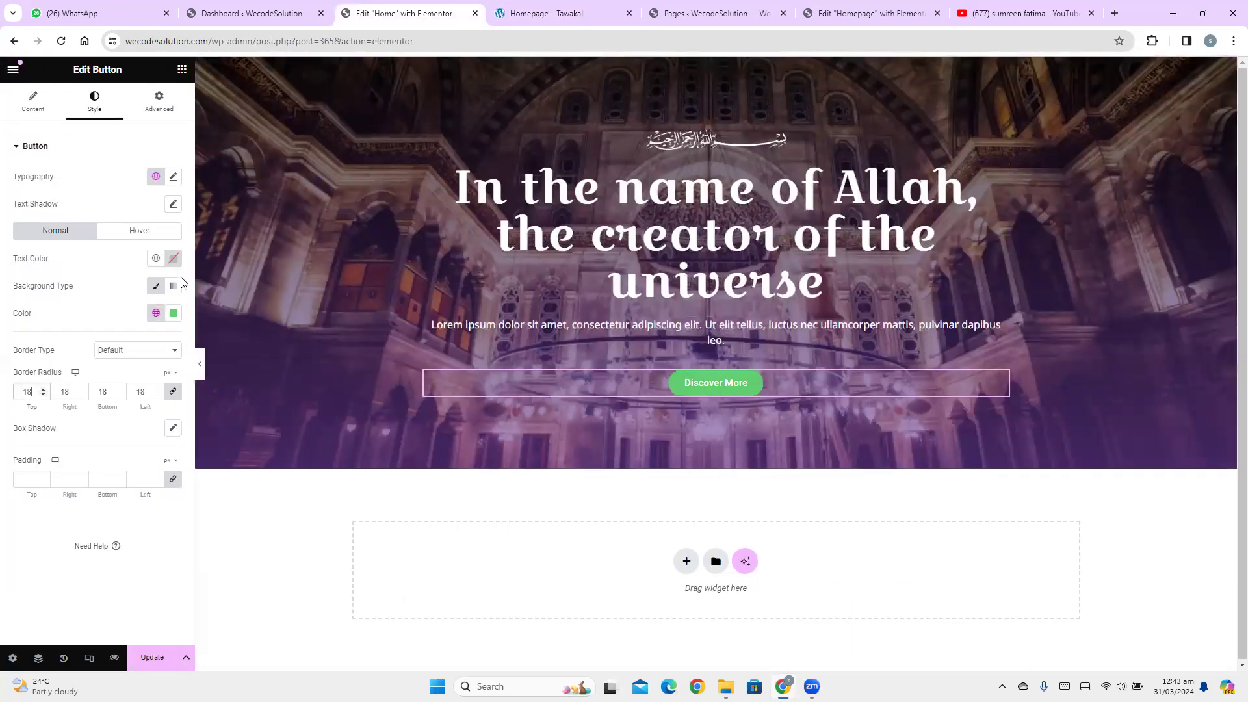
Try a yellow background color for the Discover More button by shifting the hue and saturation
left_click(156, 314)
left_click(174, 313)
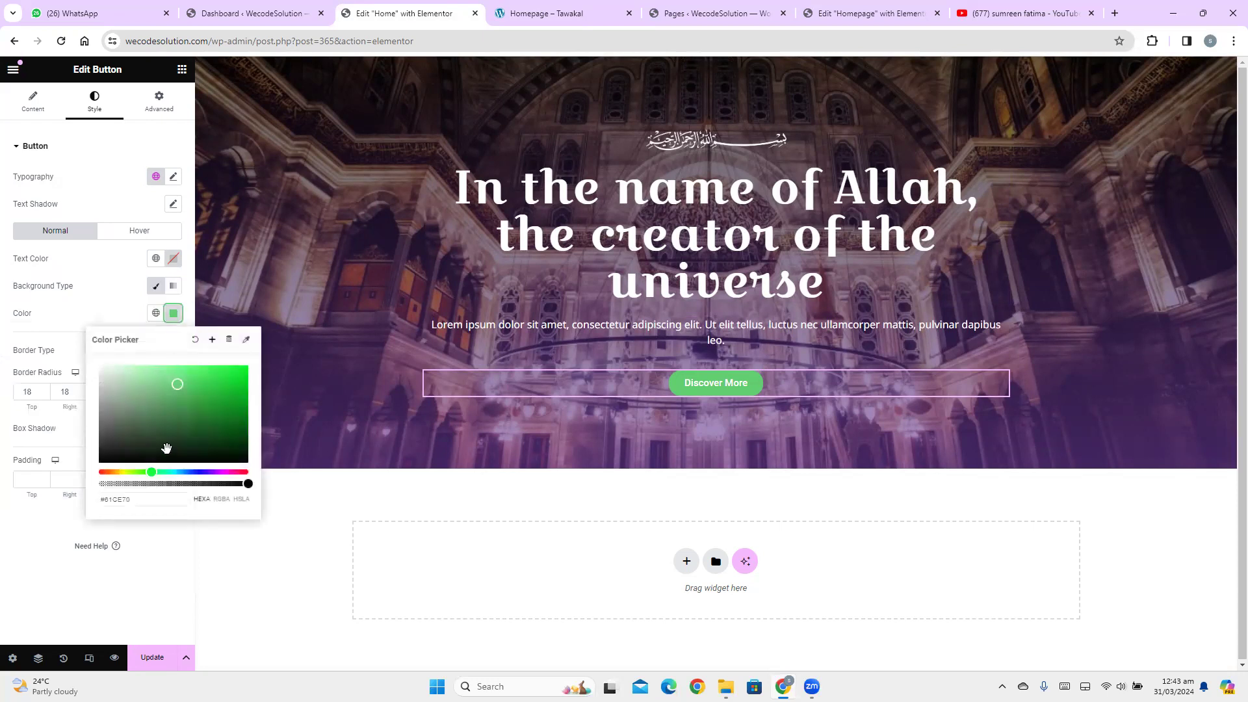
mouse_move(144, 472)
left_mouse_down()
mouse_move(112, 471)
mouse_move(121, 483)
left_mouse_up()
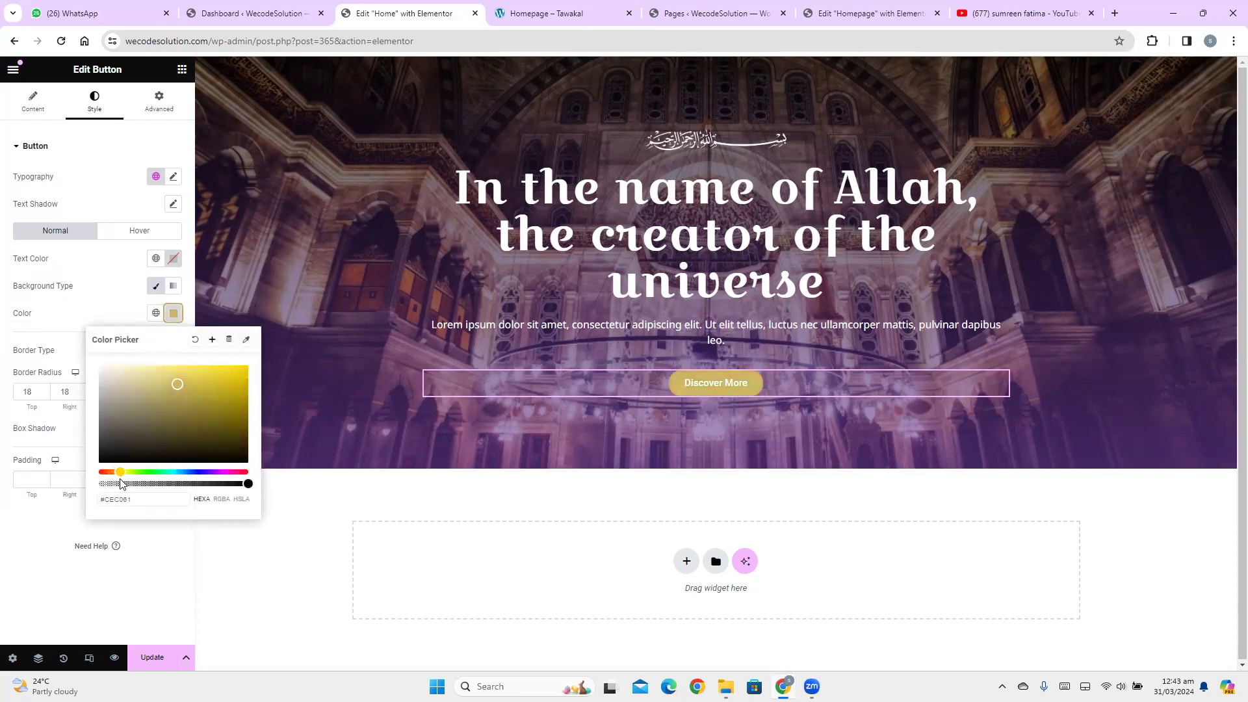
left_click_drag(193, 384, 231, 381)
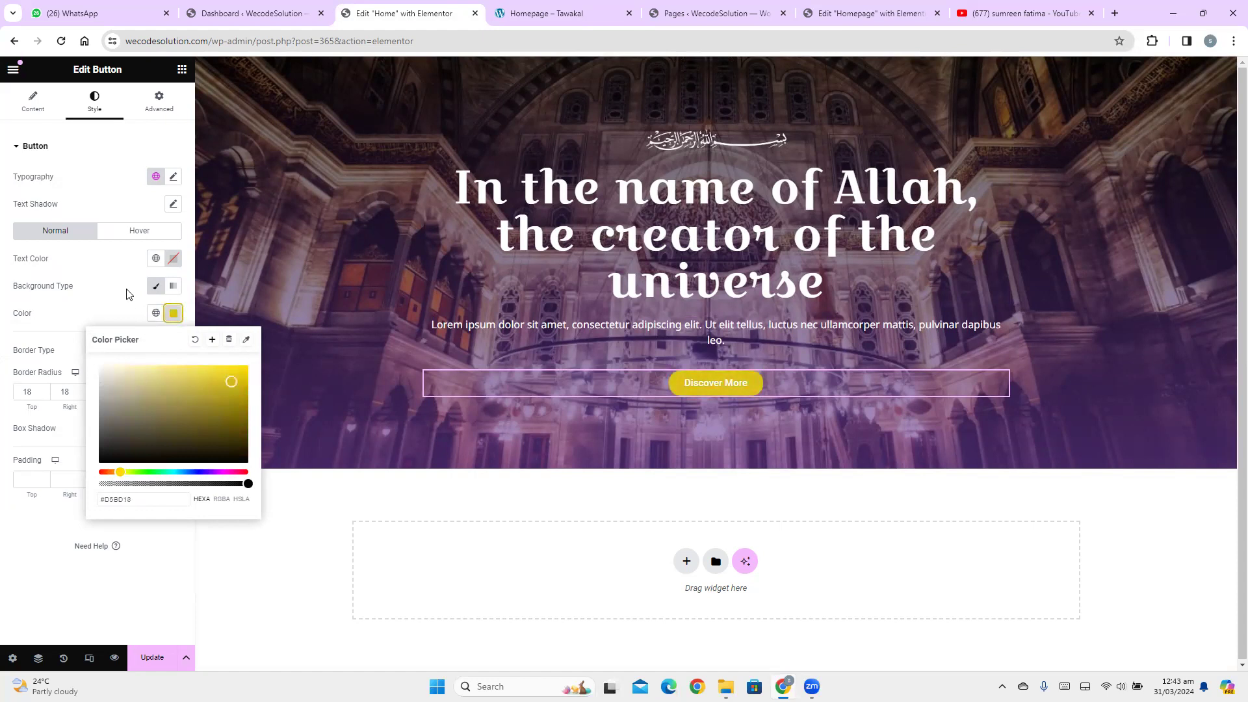
left_click(112, 278)
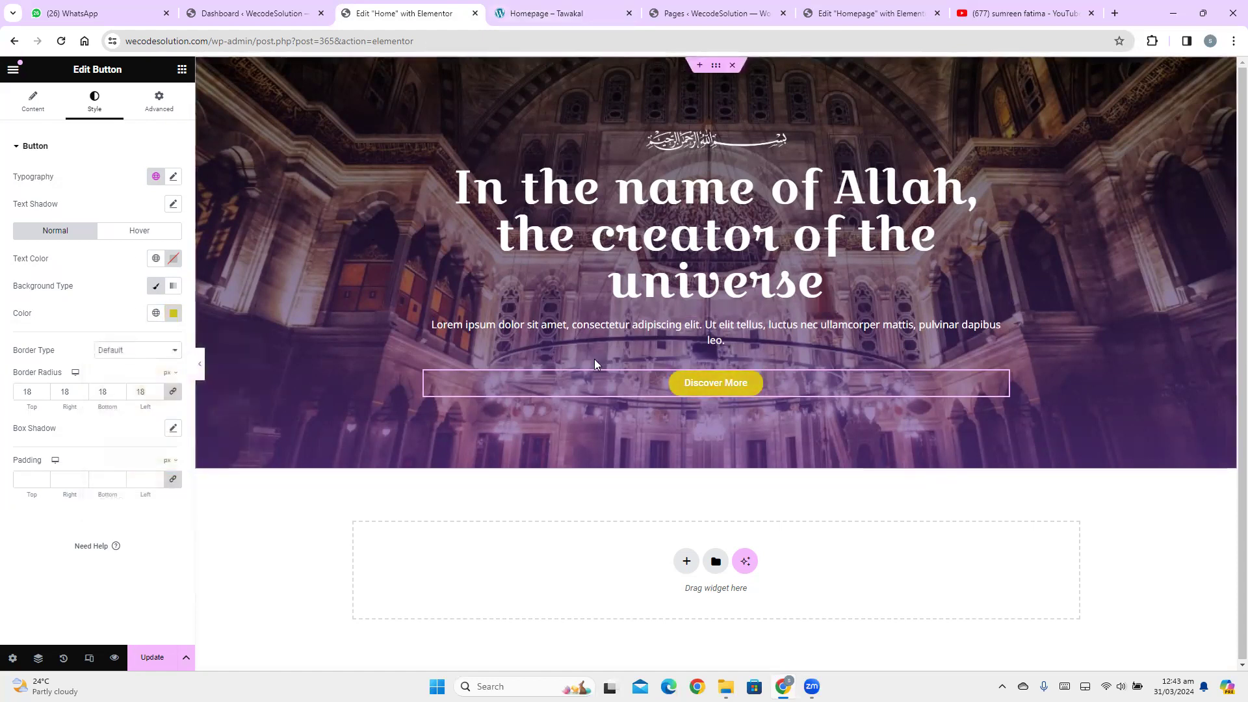
Sample the orange of the template's Donate Now button with the color picker extension to copy its hex code
left_click(543, 13)
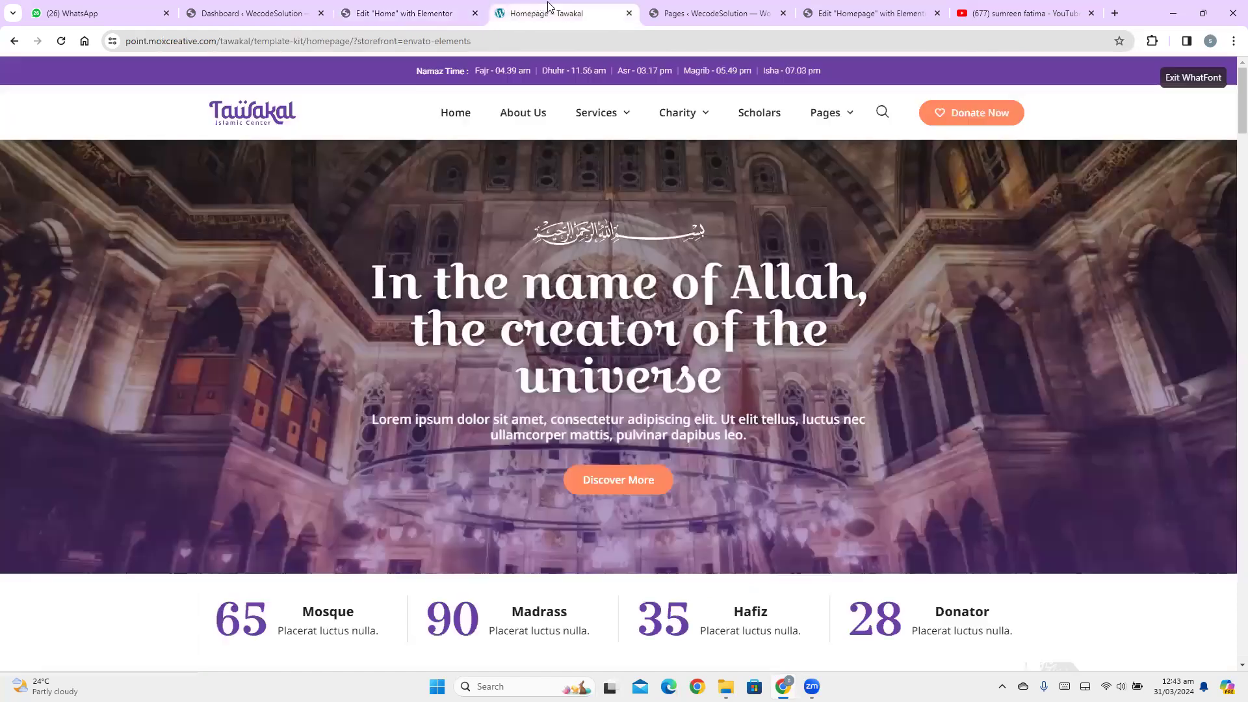
left_click(1151, 41)
left_click(1024, 149)
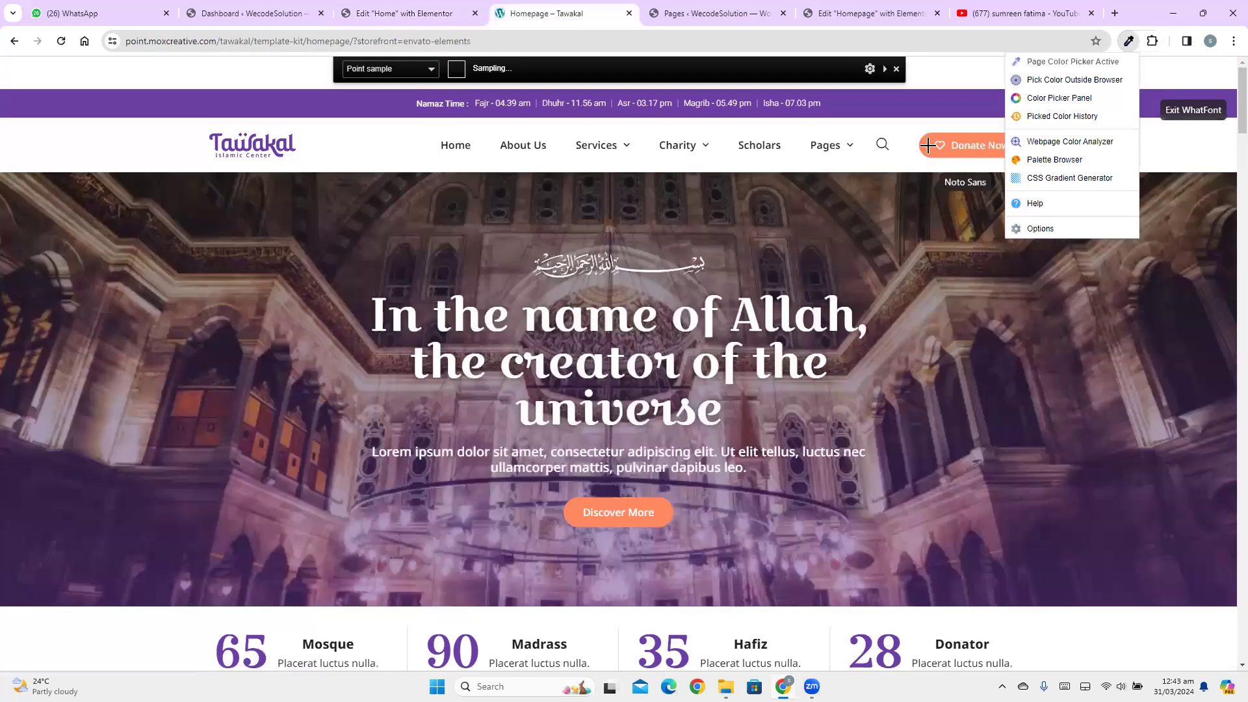
left_click(927, 145)
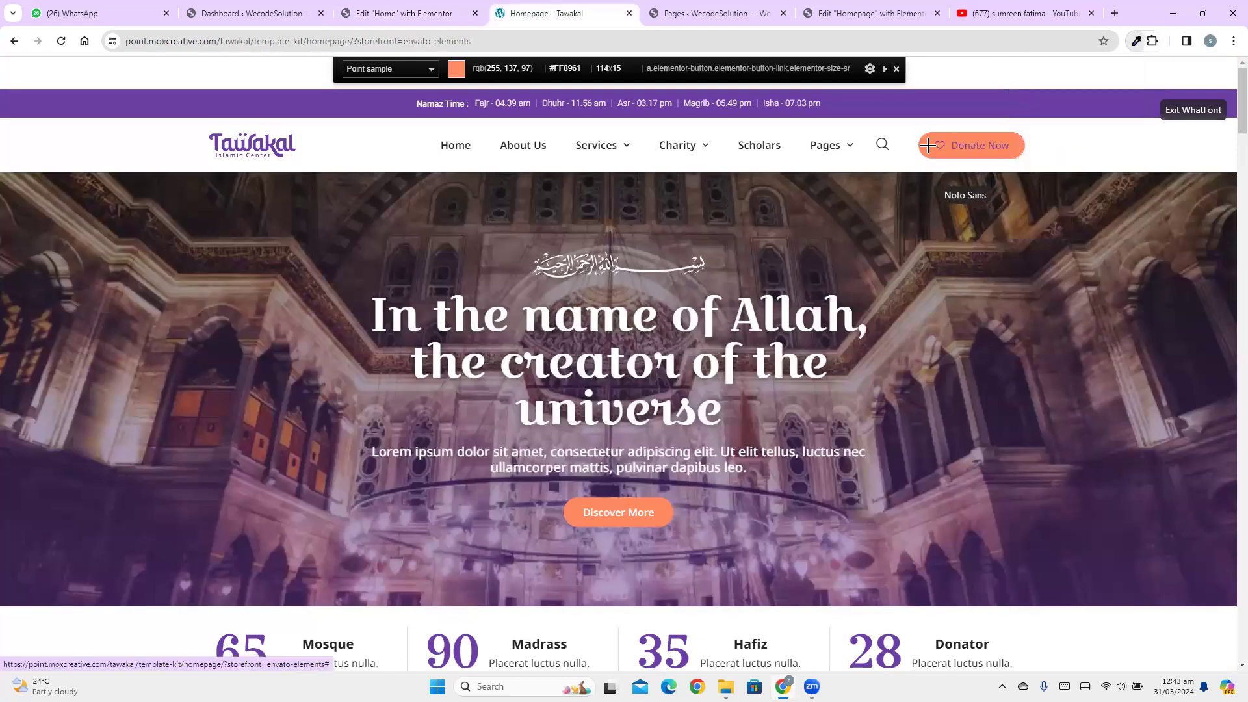
left_click(927, 146)
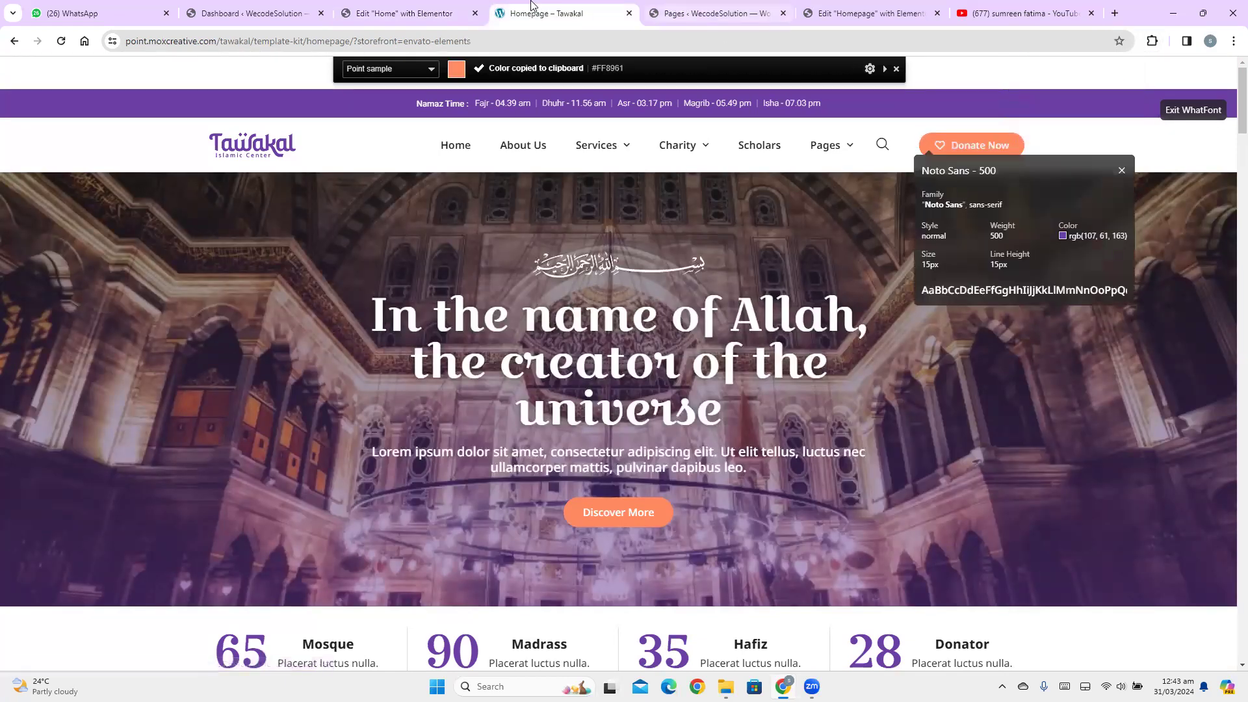
Set the Discover More button's background color to #FF8961
left_click(441, 23)
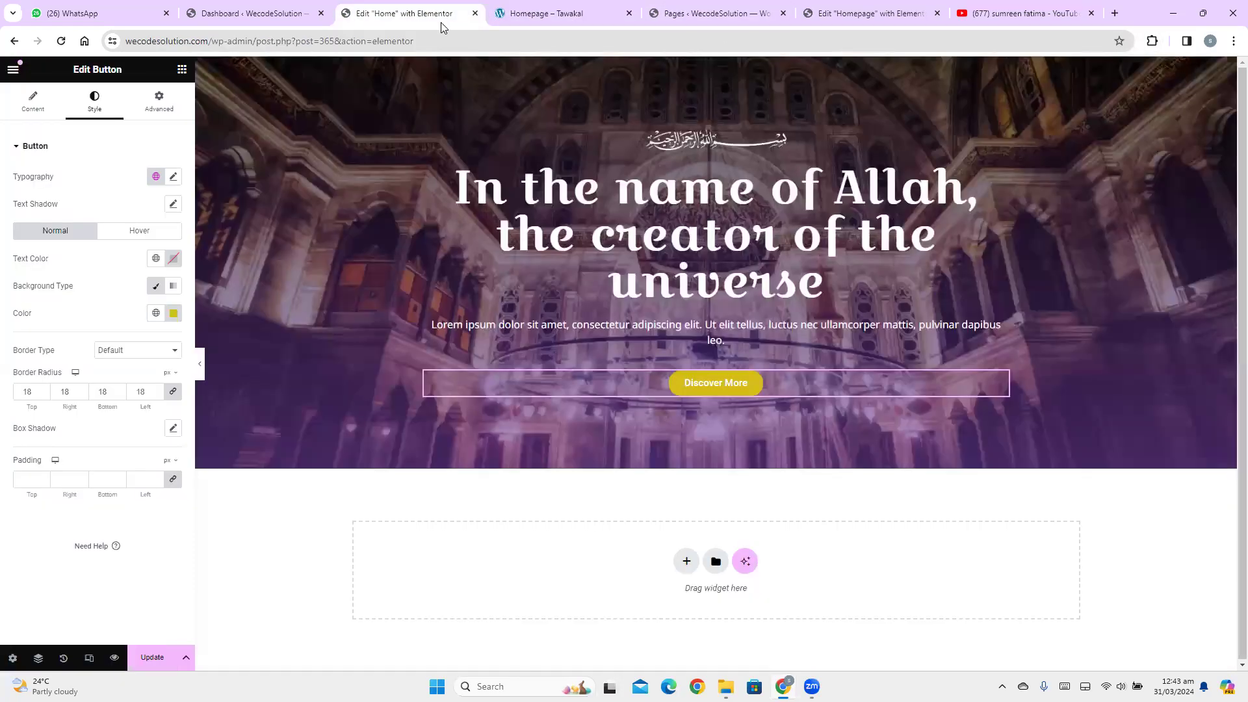
left_click(173, 314)
left_click_drag(131, 501, 62, 496)
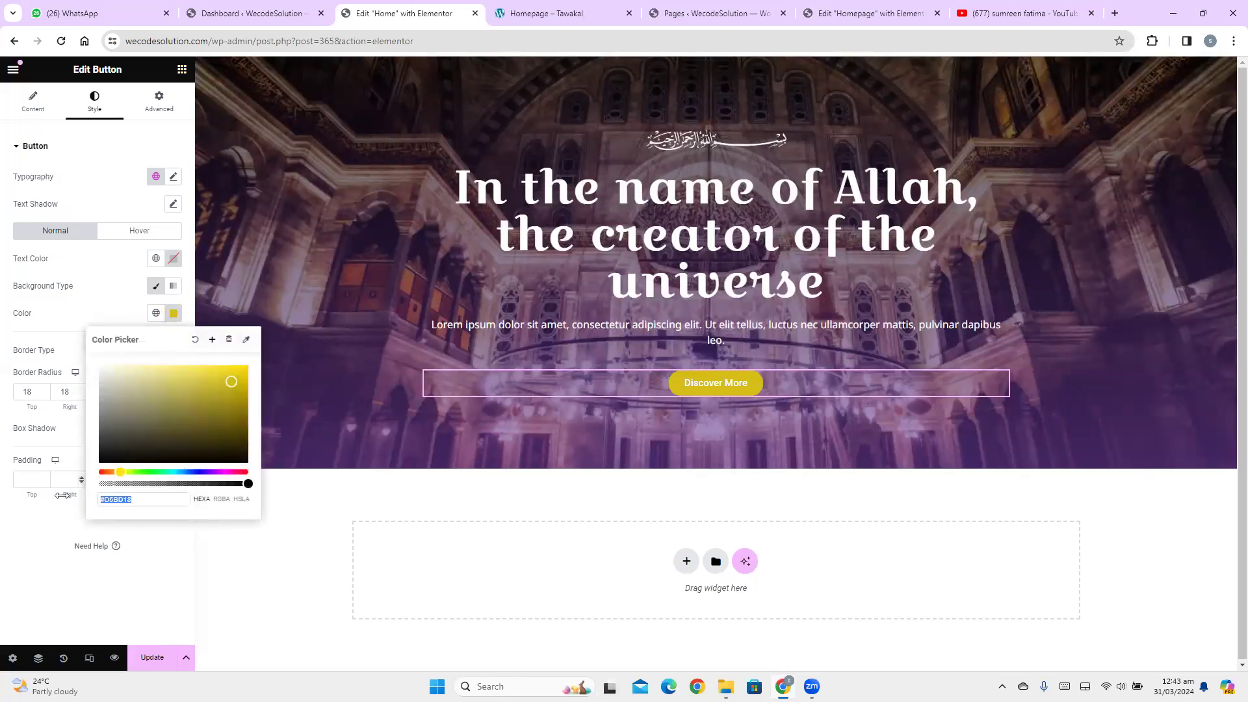
type("#FF8961")
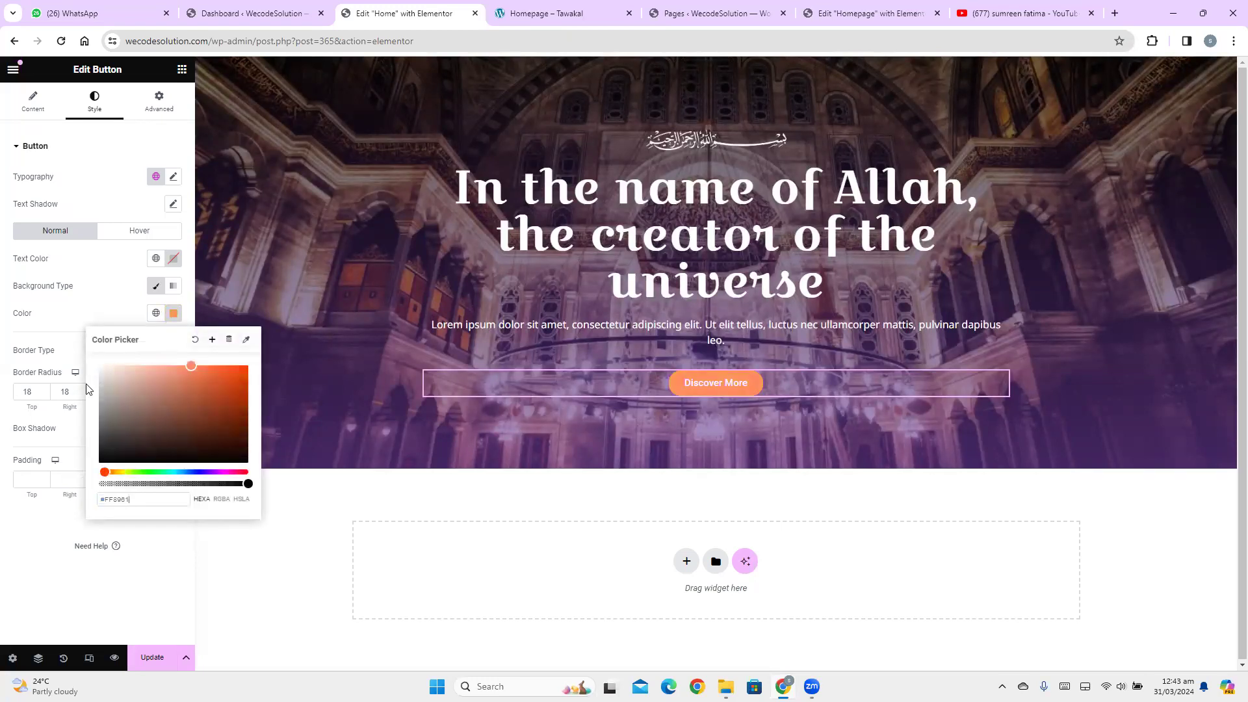
left_click(32, 596)
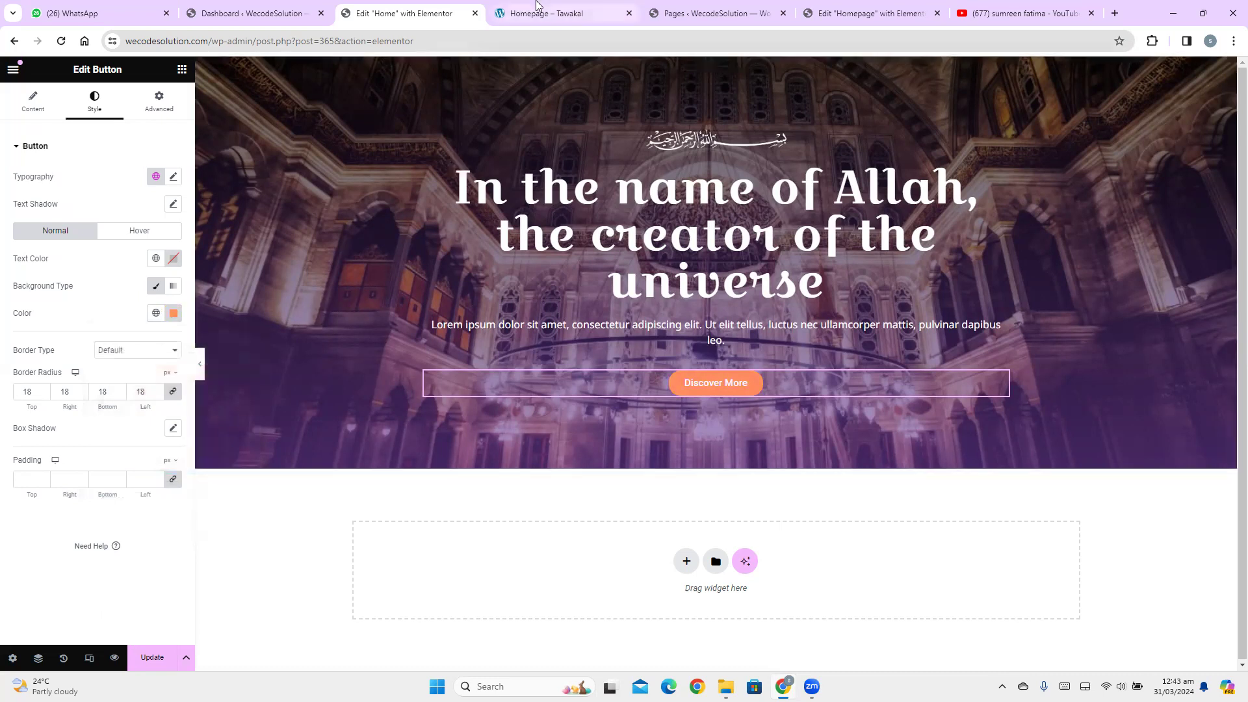
Inspect the font family, weight, size and line height of the template's Discover More button with WhatFont
left_click(559, 13)
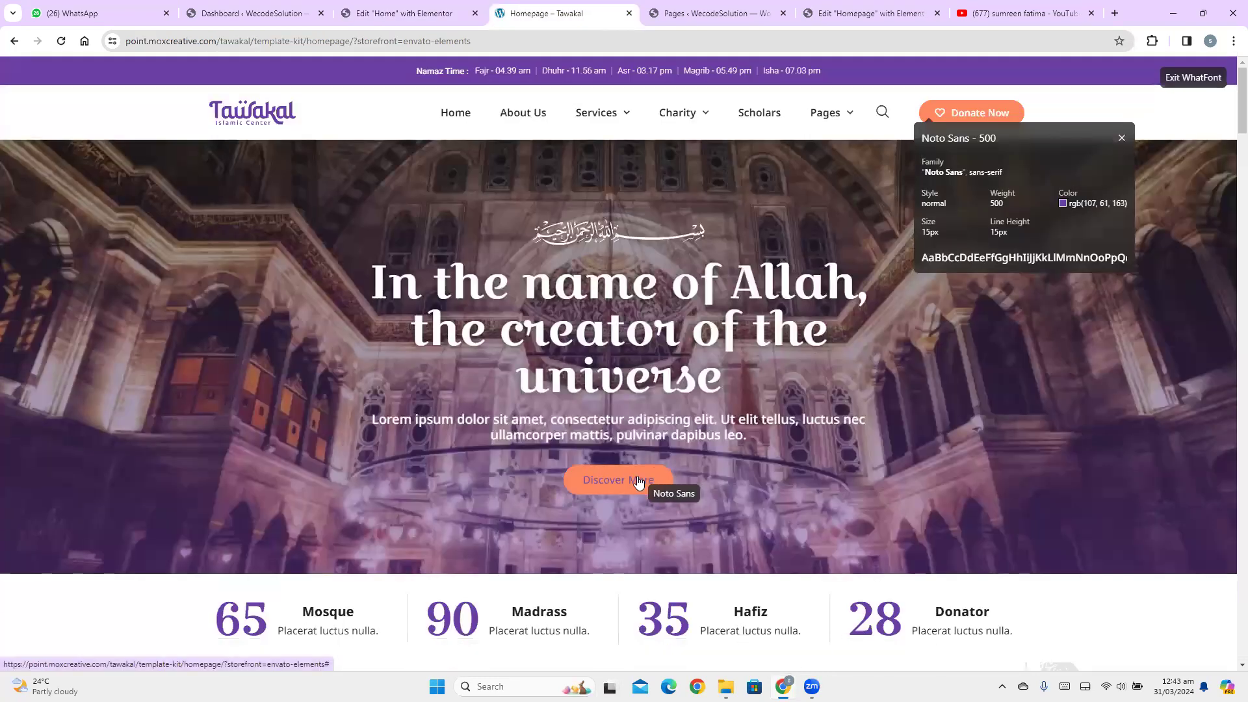
left_click(638, 486)
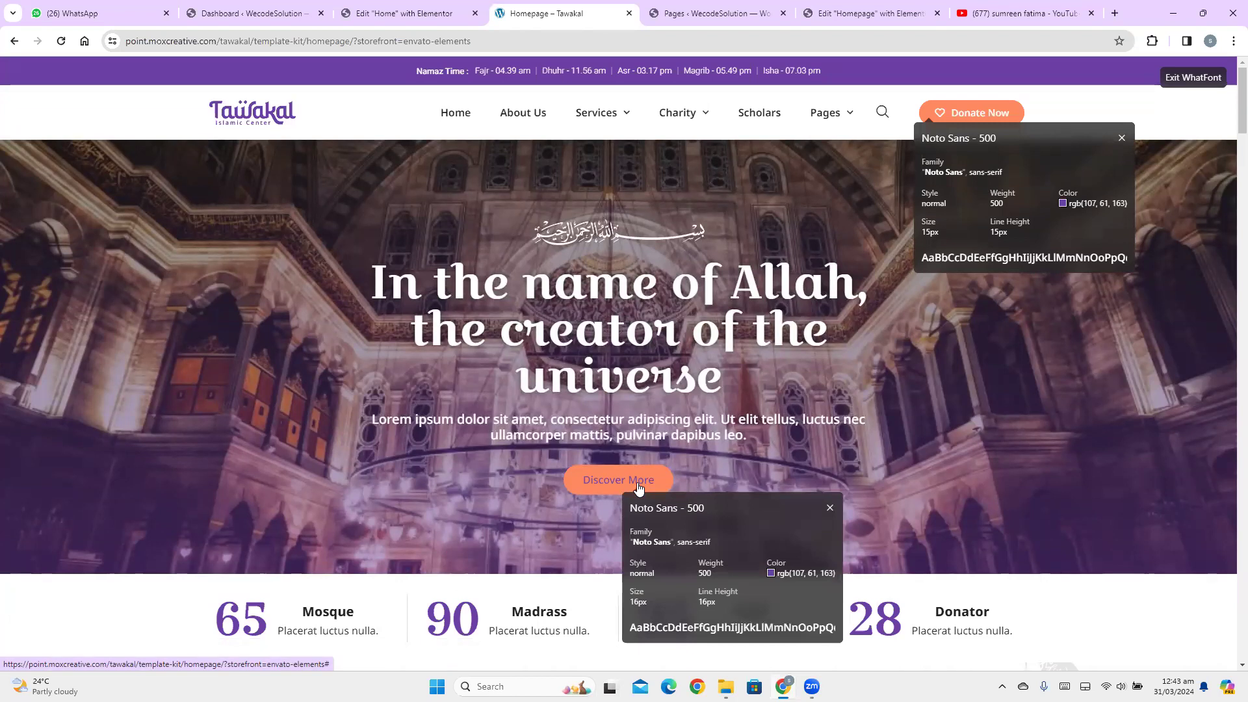
left_click(403, 13)
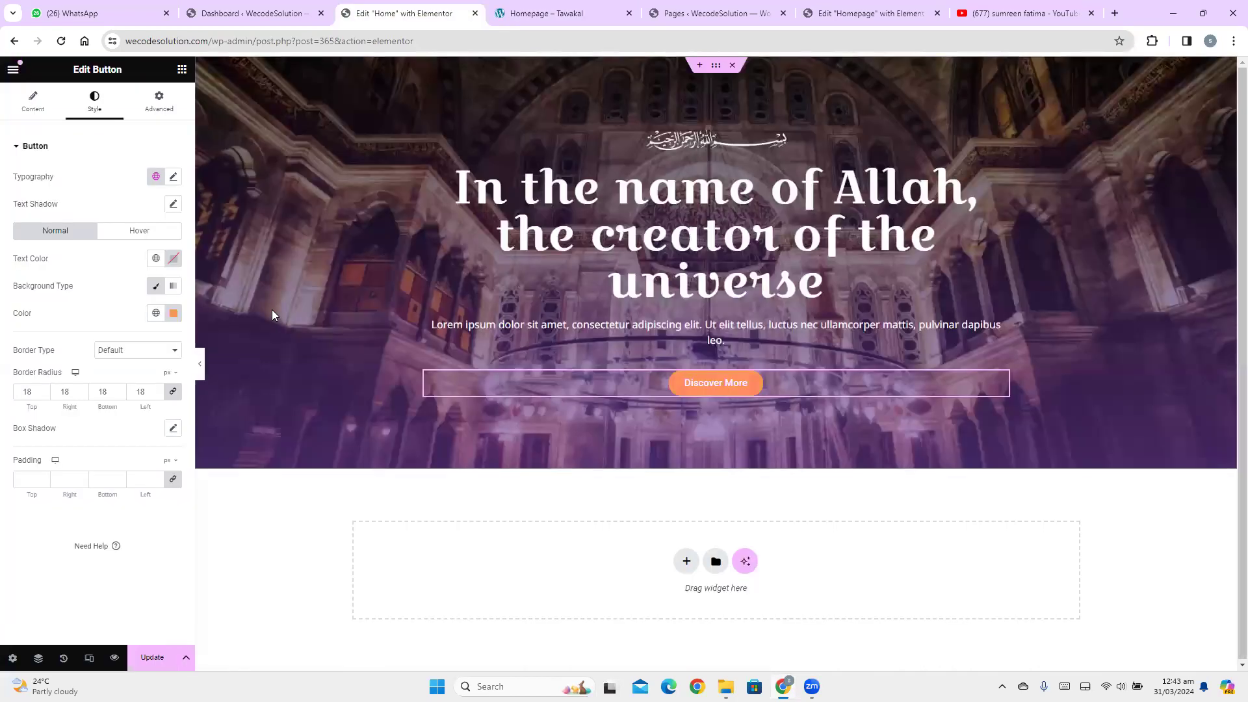
Set the Discover More button's typography to Noto Sans, size 16 px and line height 16 px
left_click(173, 176)
left_click(148, 279)
type("16")
left_click(150, 427)
type("16")
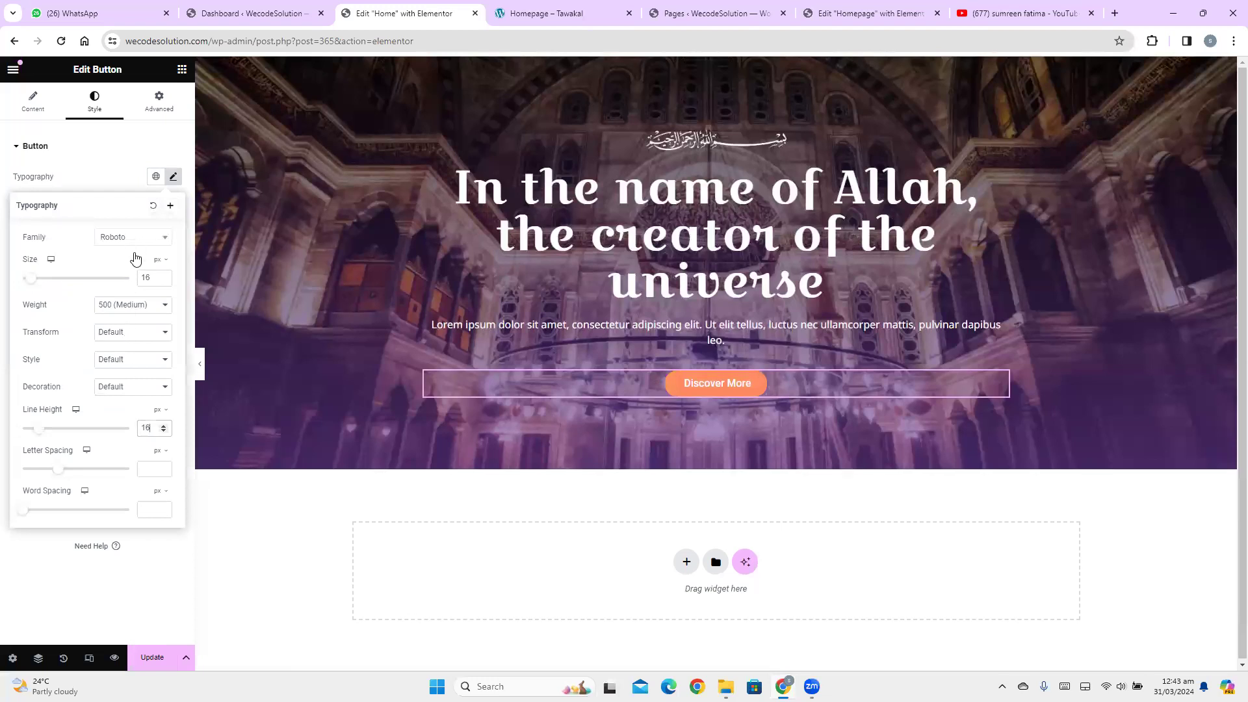
left_click(131, 239)
type("noto")
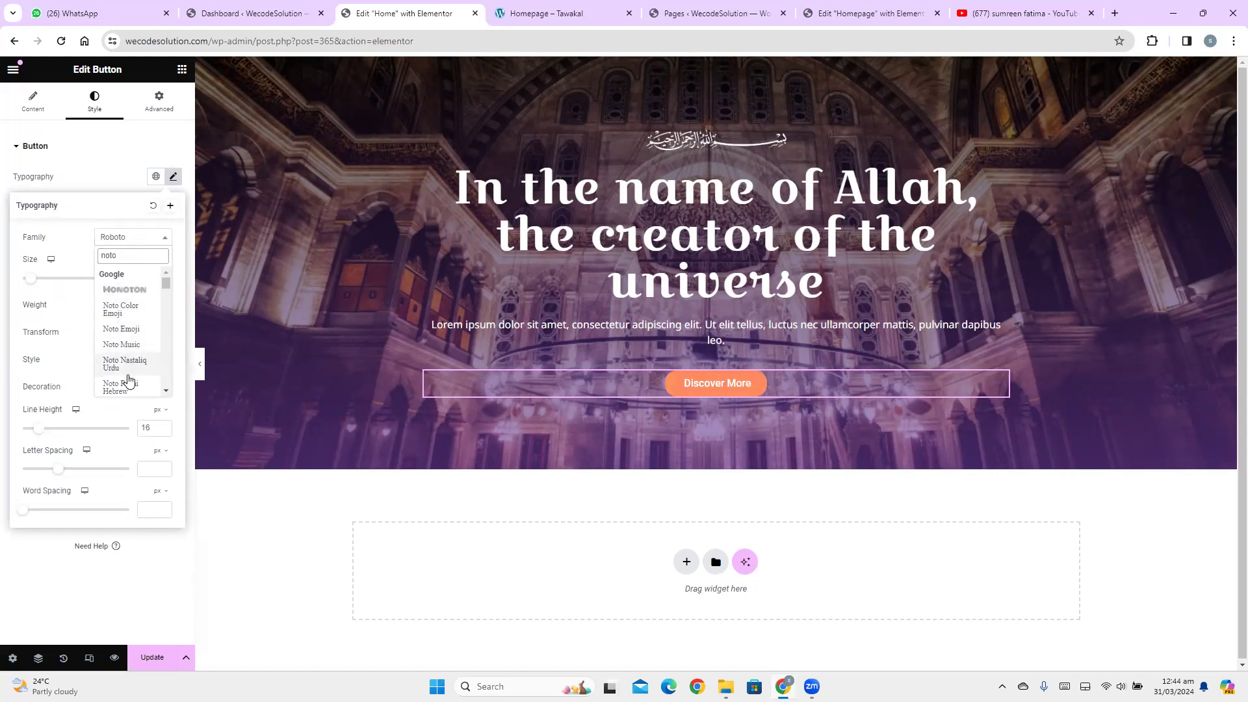
type(" s")
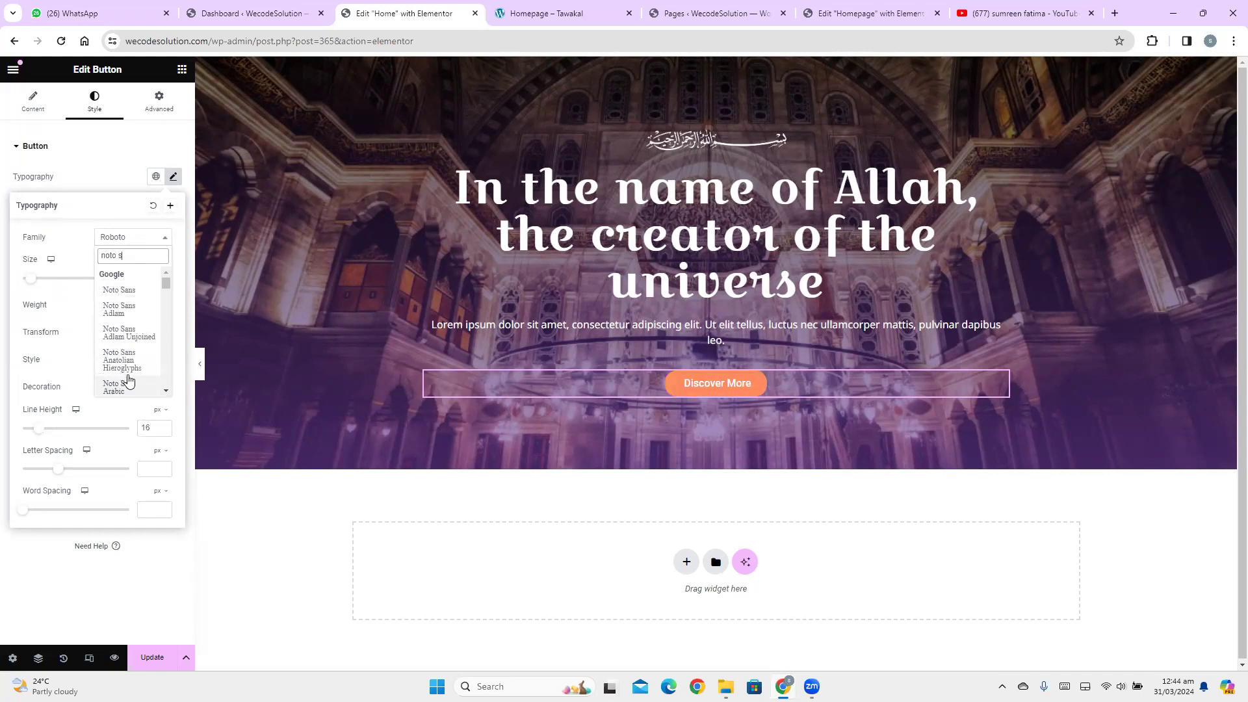
left_click(129, 290)
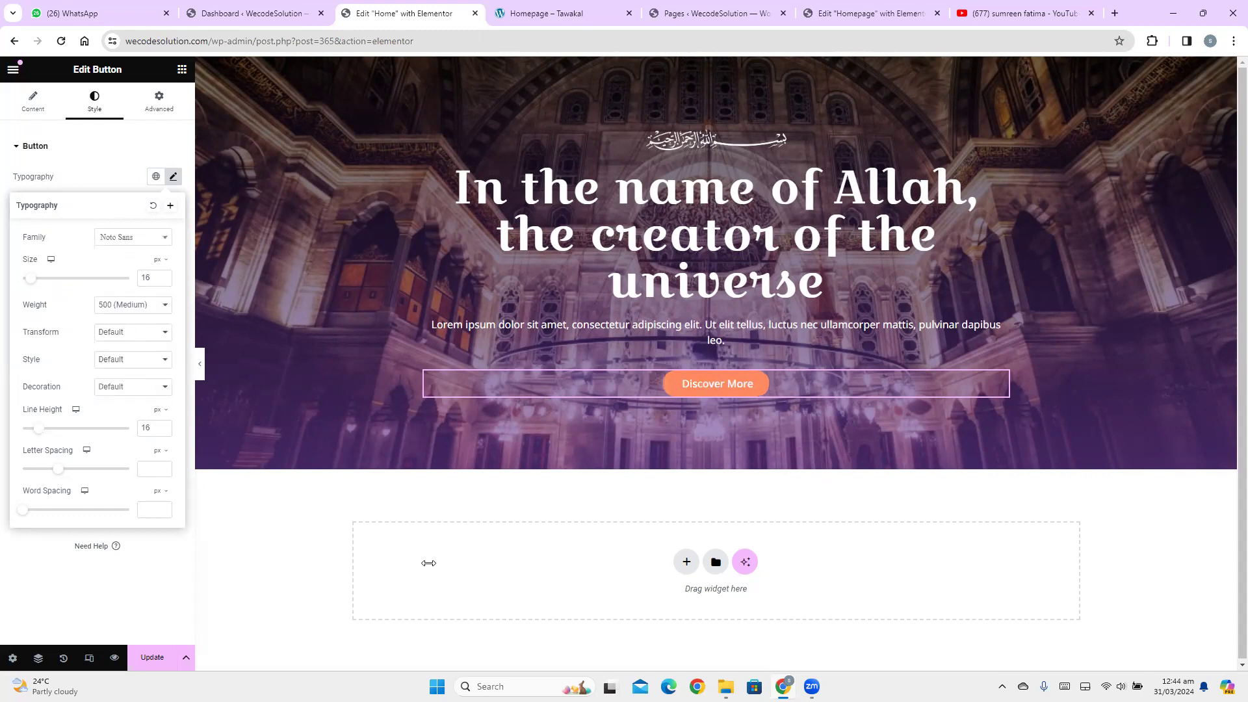
Compare the hero with the template and try a boxed content width of 980 px for the hero container
left_click(532, 9)
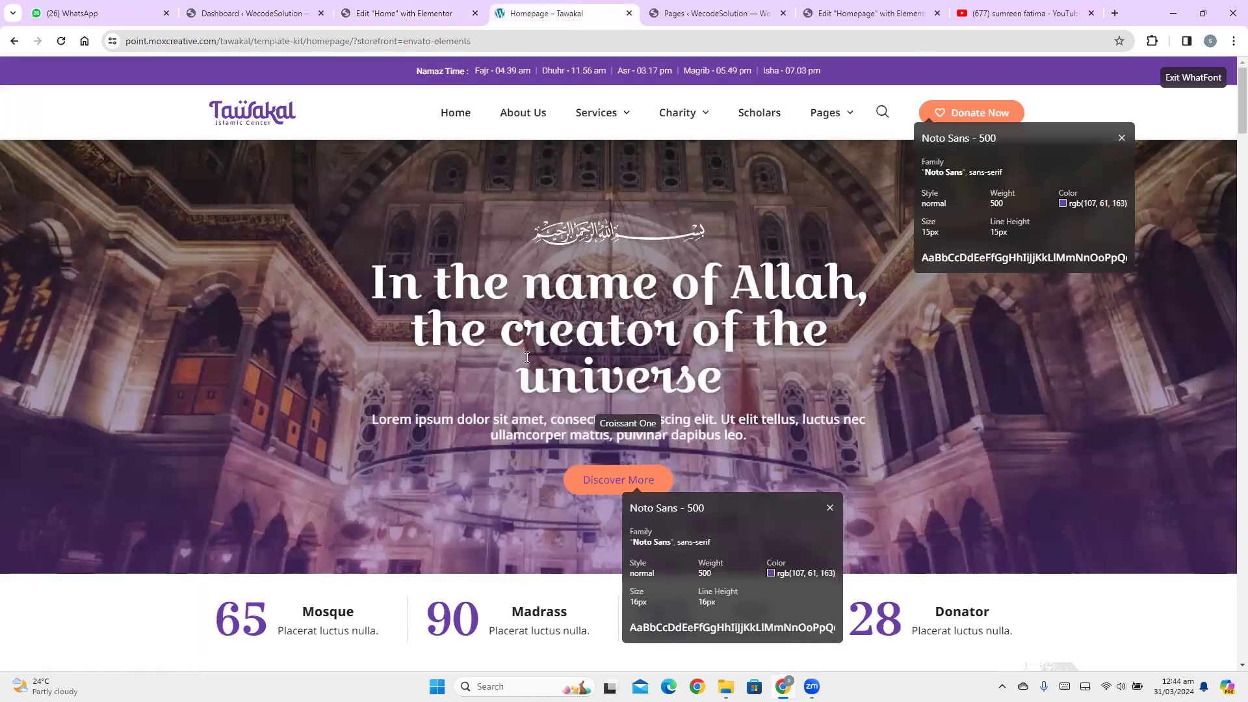
left_click(374, 9)
left_click(715, 67)
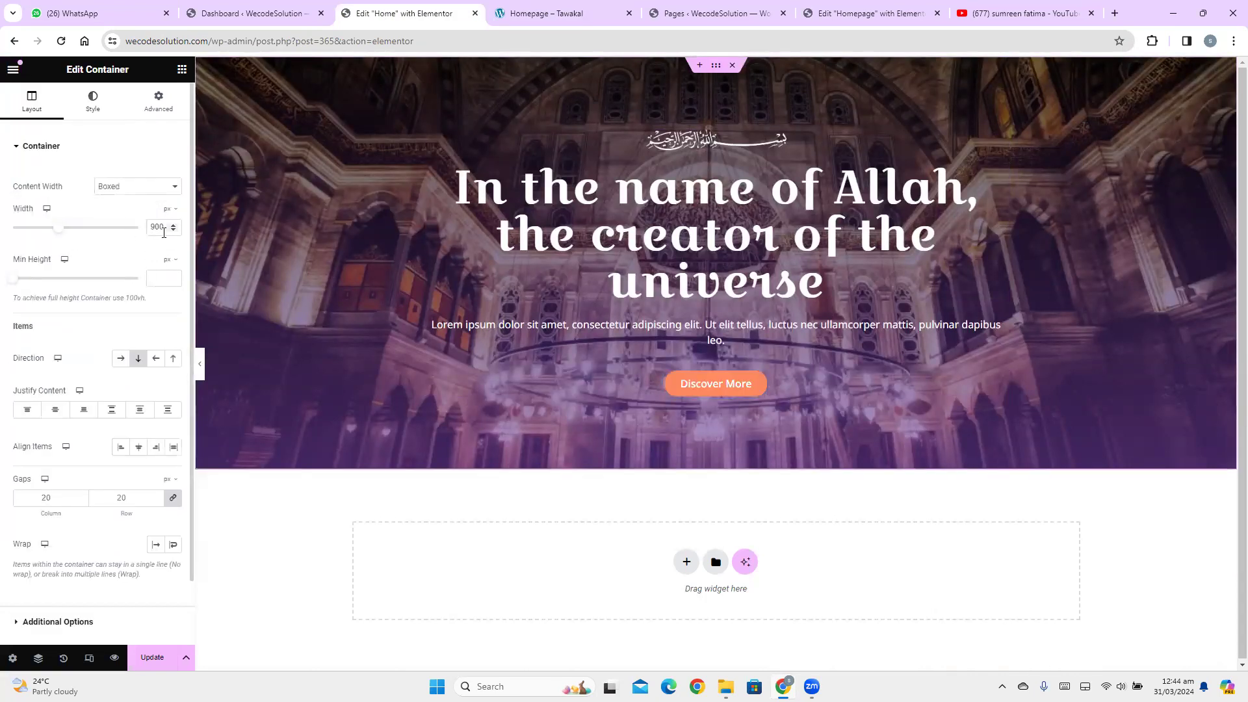
double_click(157, 227)
type("980")
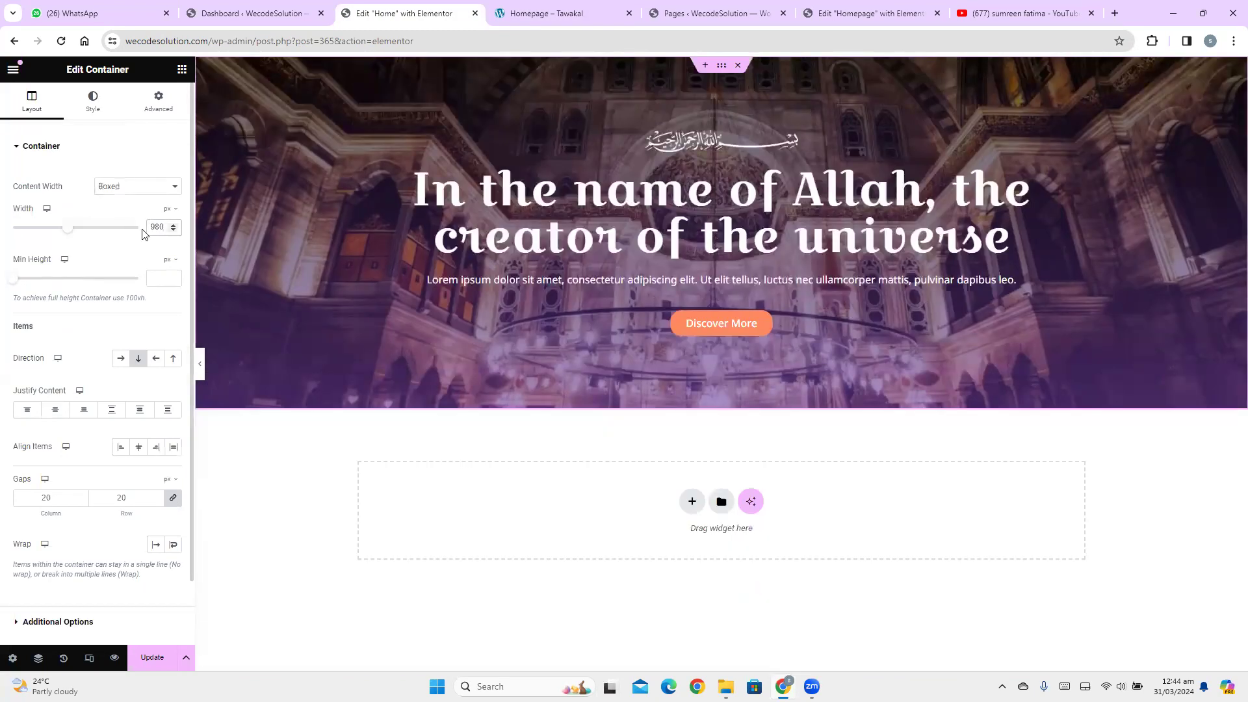
Set the hero container's boxed content width to 880 px and compare the line breaks with the template
key("BackSpace")
key("BackSpace")
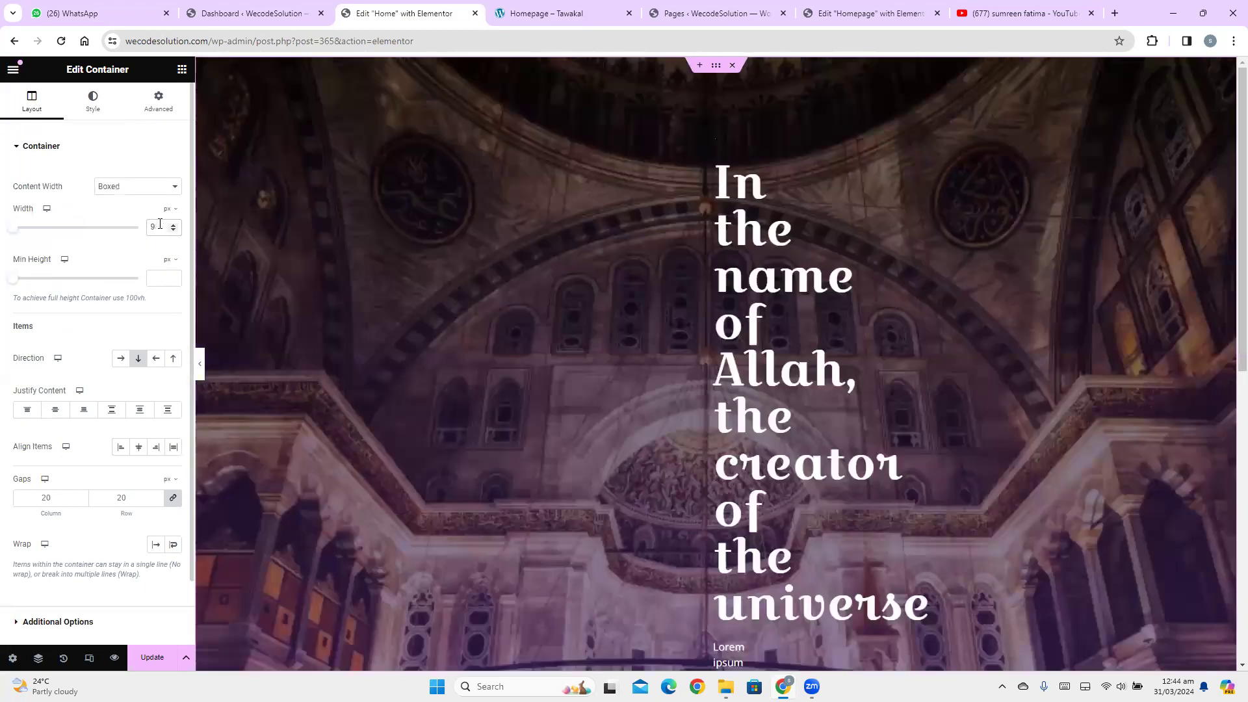
key("BackSpace")
type("880")
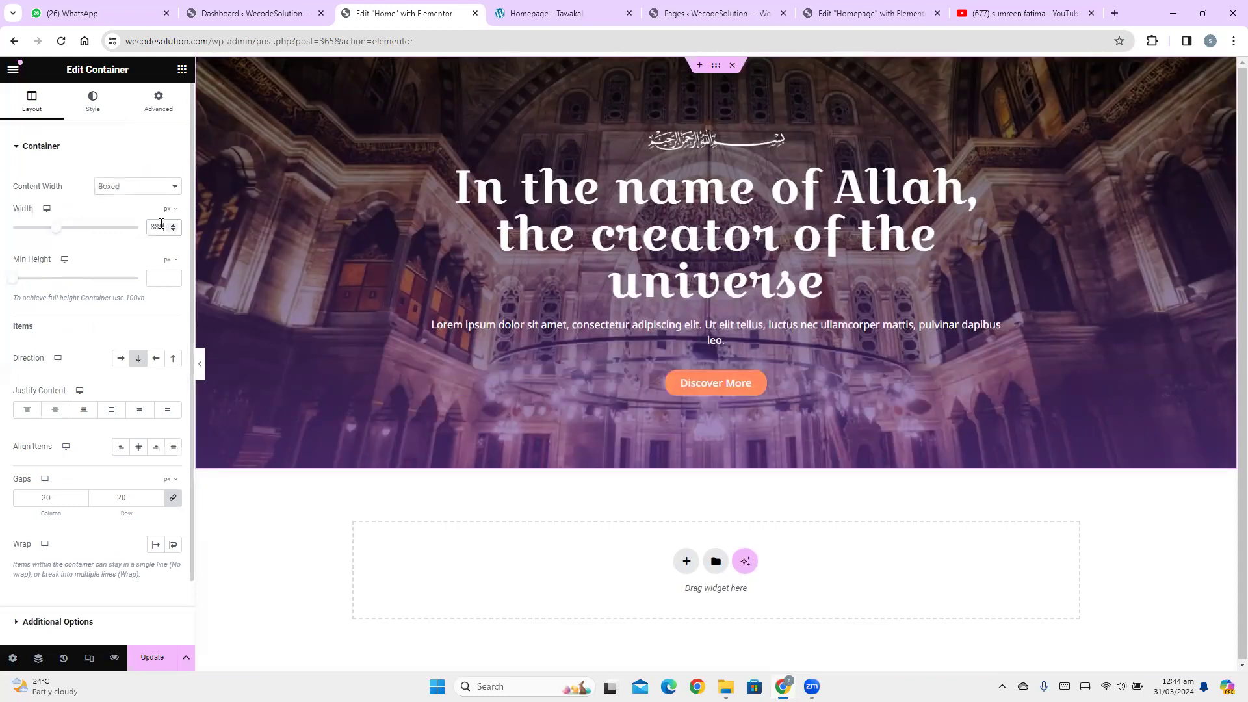
left_click(575, 9)
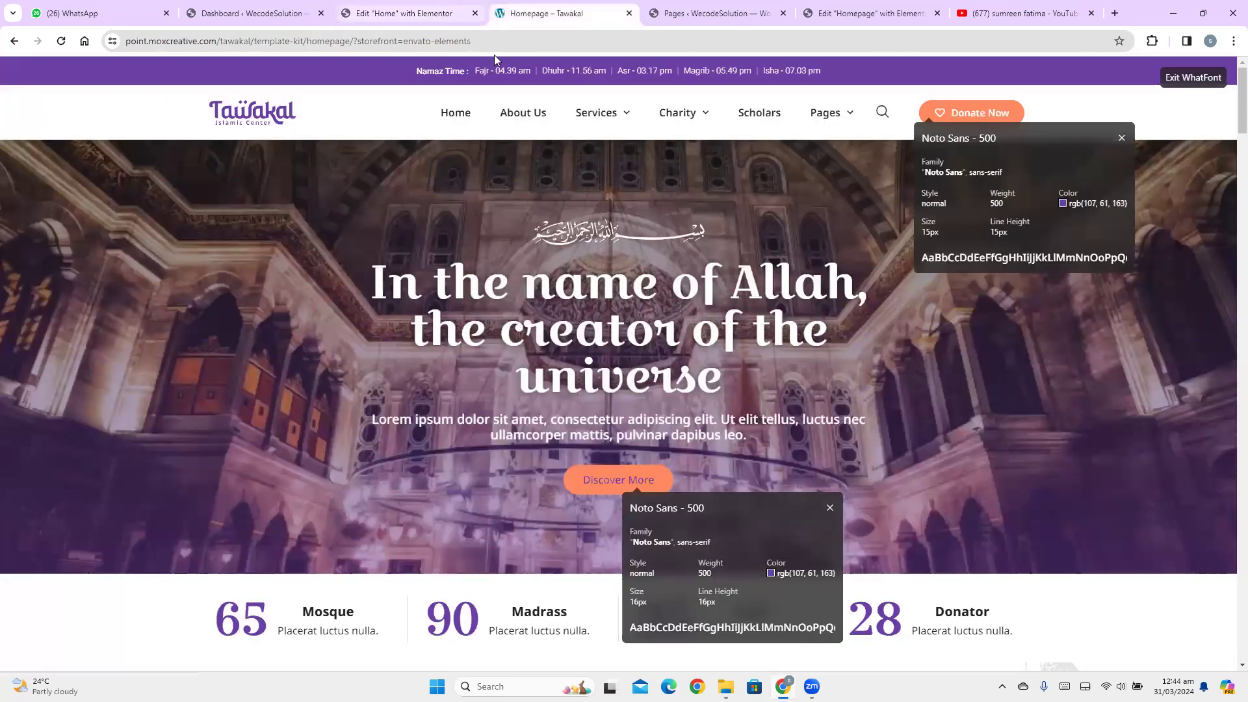
Set the hero paragraph's font weight to 600 (Semi Bold), update the page and compare it with the template
left_click(446, 13)
left_click(596, 328)
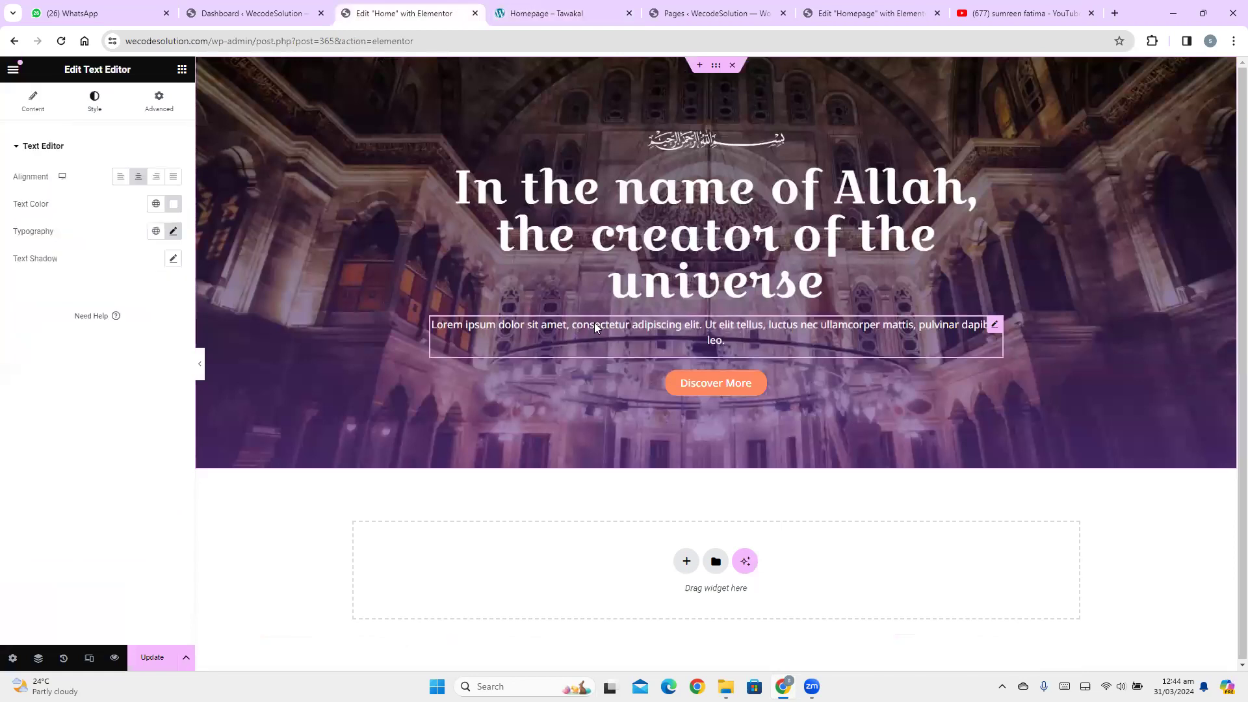
left_click(174, 232)
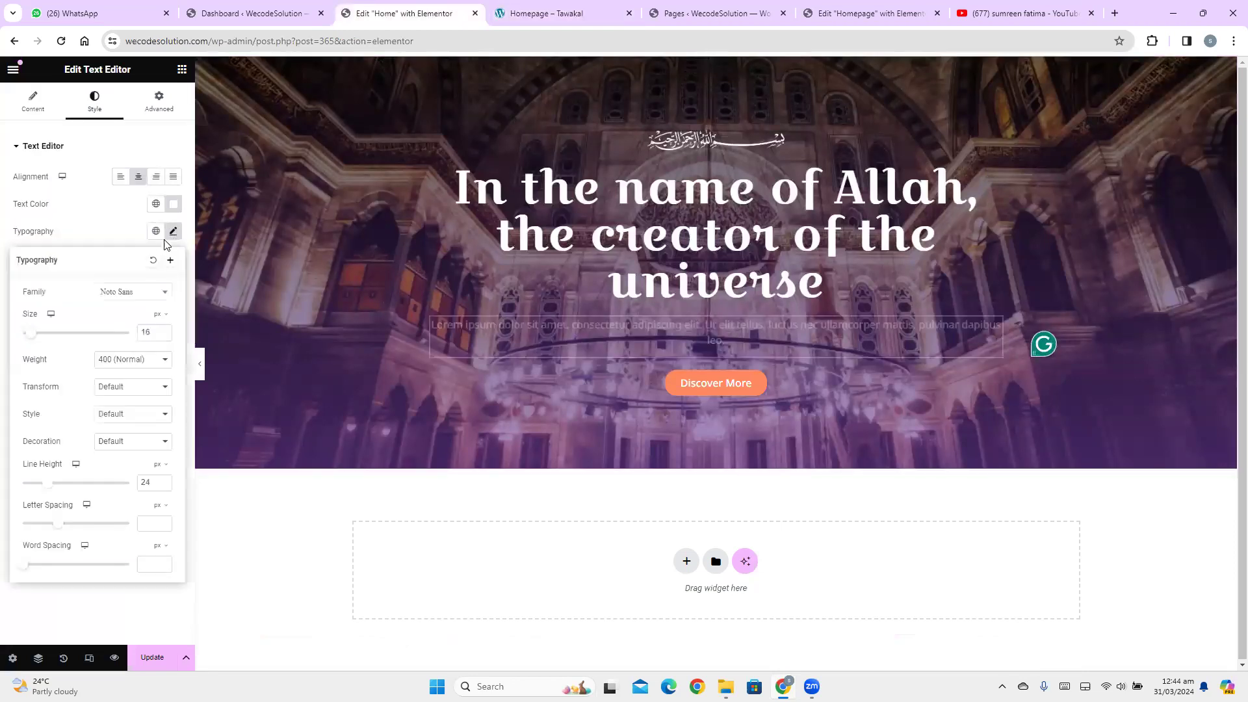
left_click(167, 331)
left_click(166, 336)
left_click(155, 360)
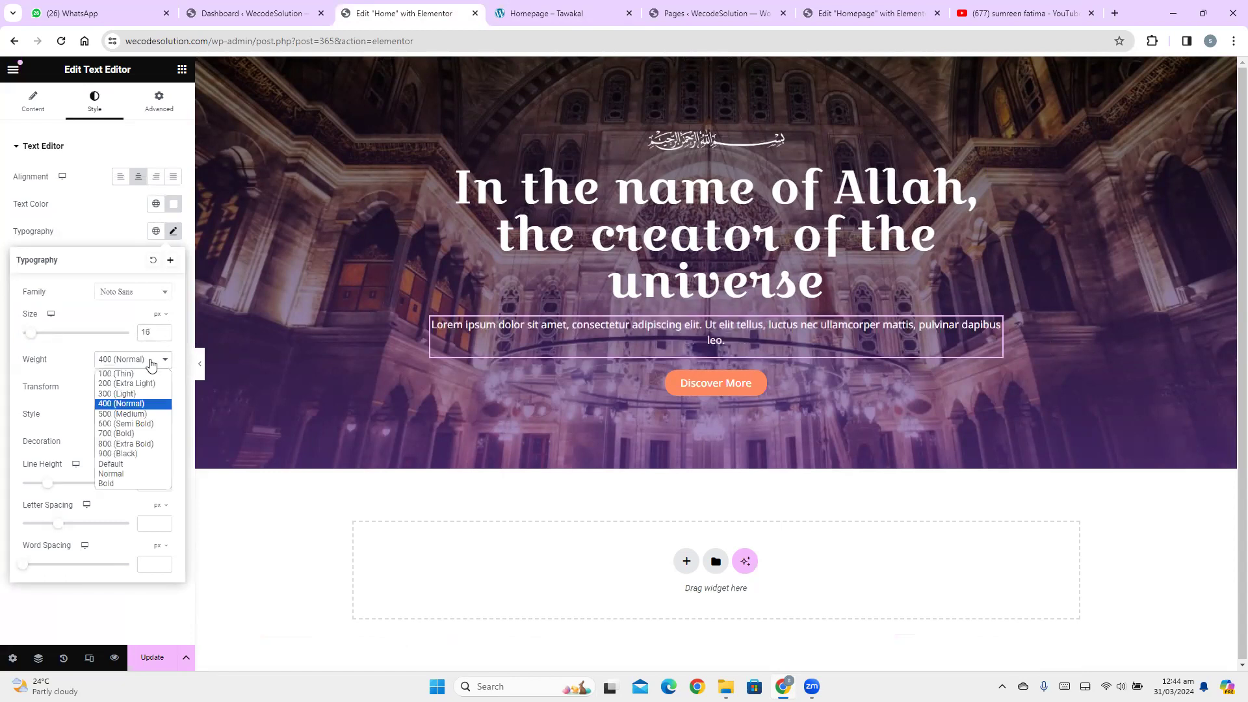
left_click(138, 414)
left_click(138, 360)
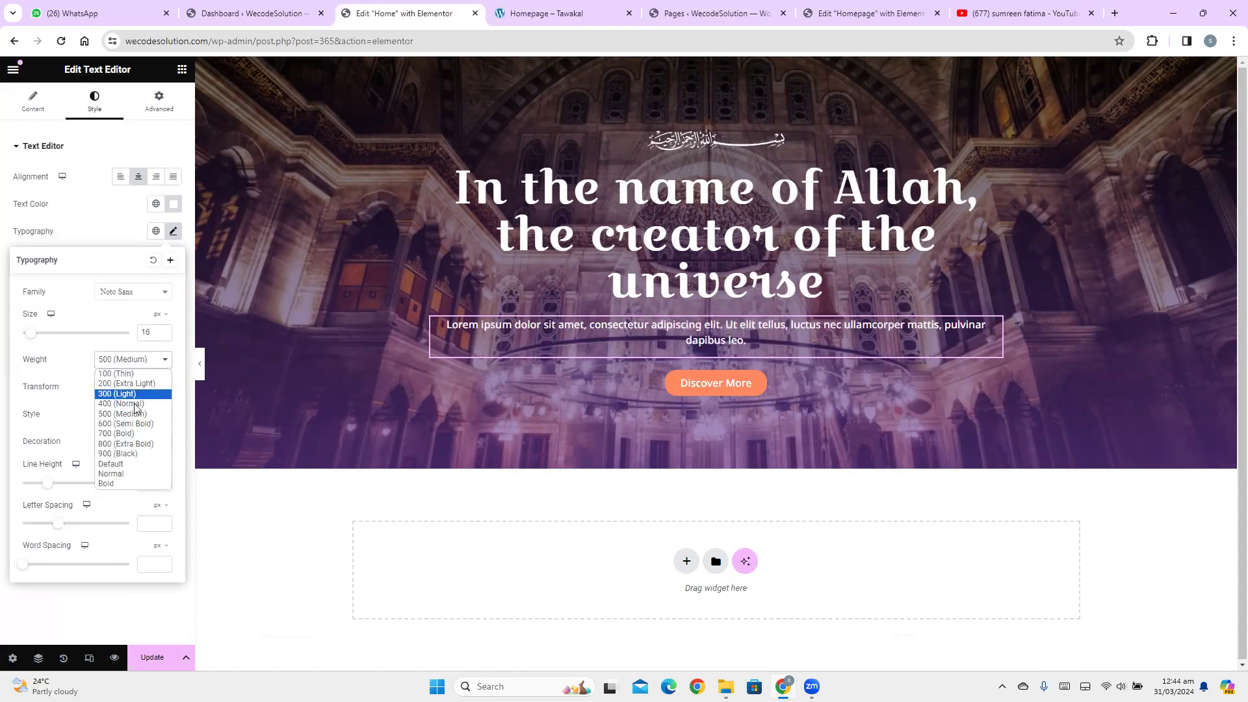
left_click(134, 424)
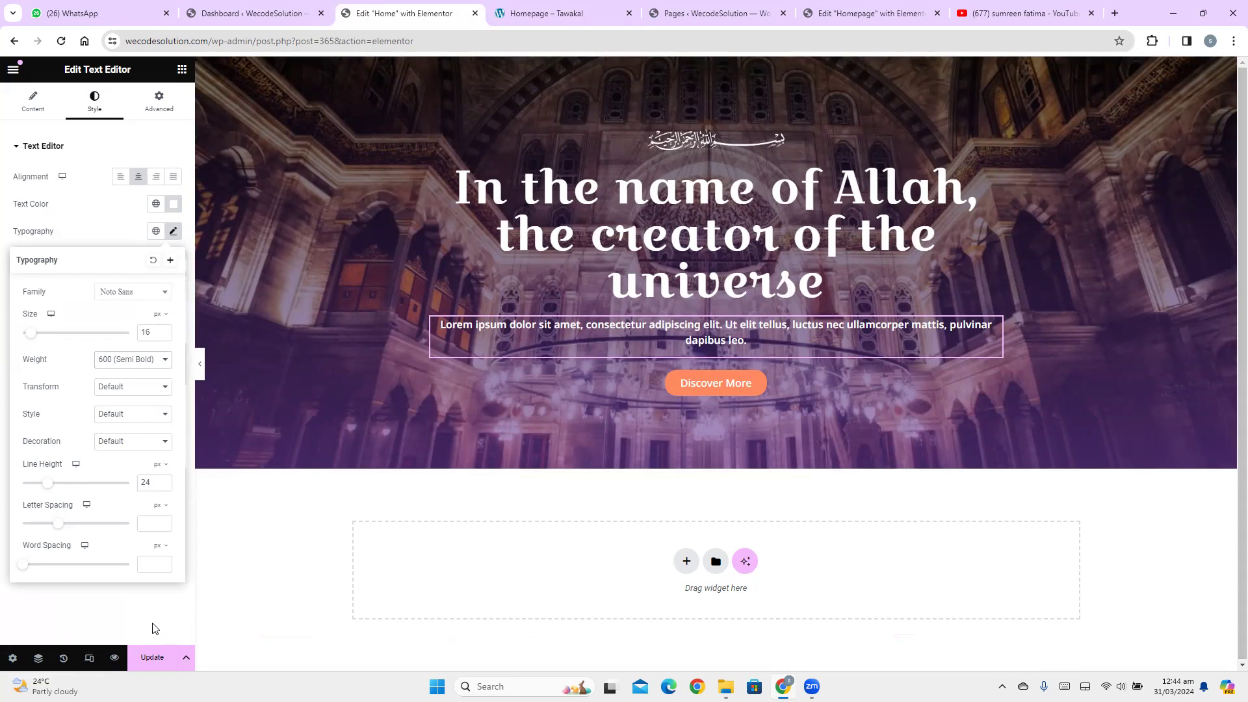
left_click(152, 657)
left_click(546, 13)
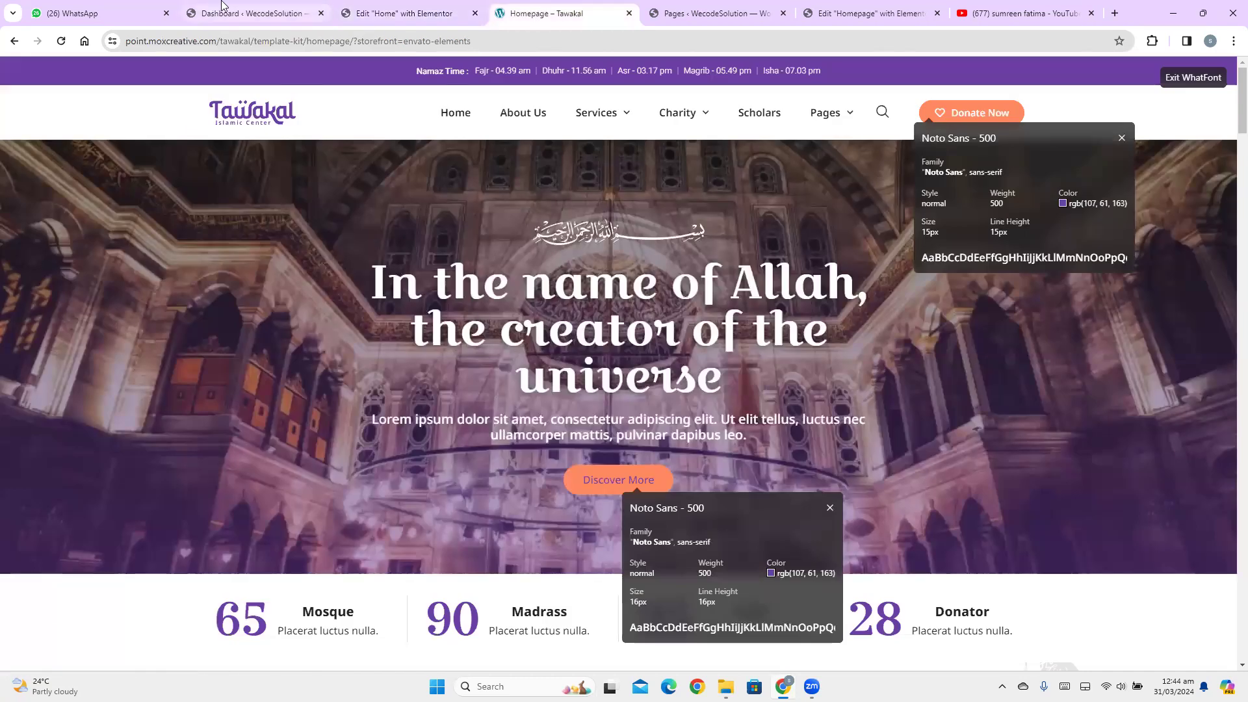
left_click(402, 13)
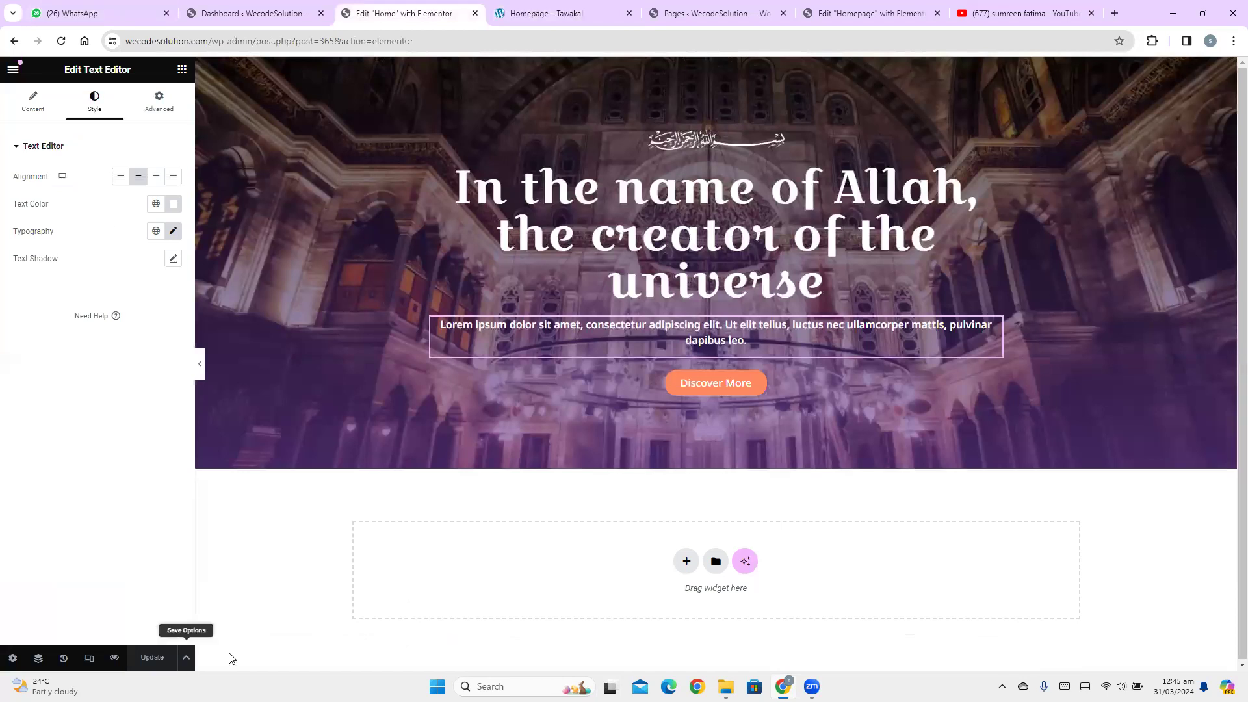
In the tablet view, set the hero container's padding to 6 em top and bottom and 1 em left and right
left_click(89, 658)
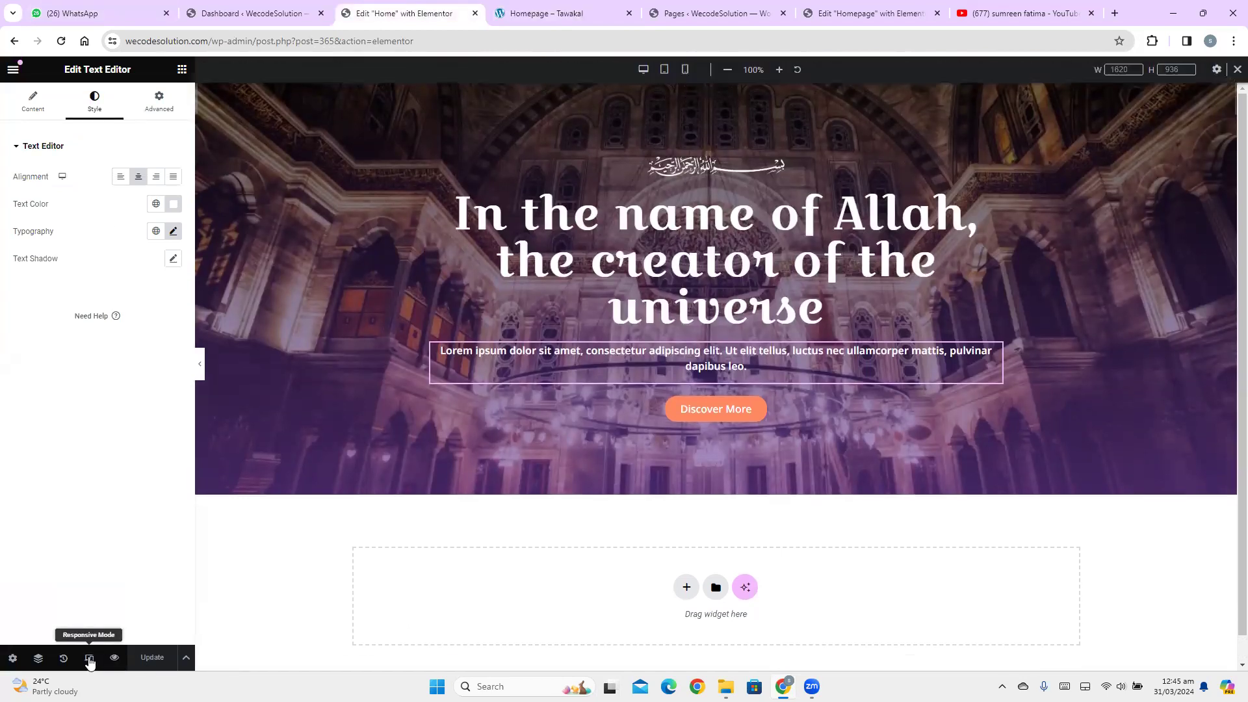
left_click(670, 74)
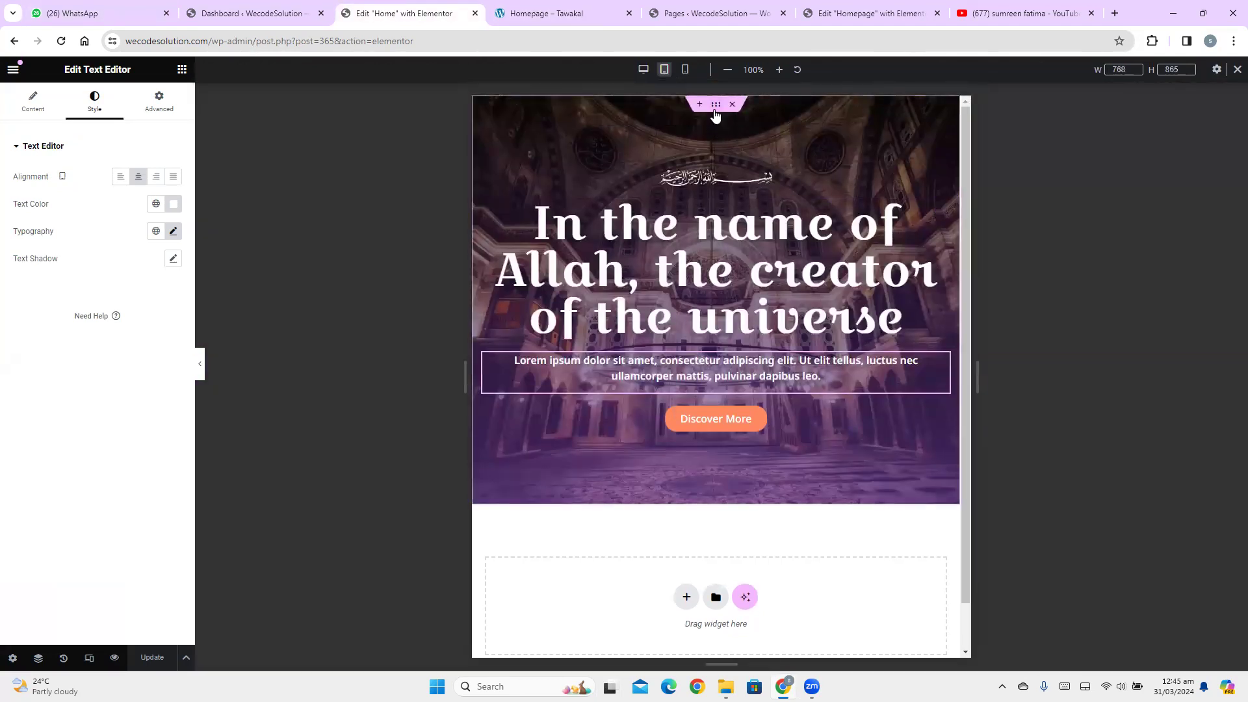
left_click(715, 112)
left_click(152, 106)
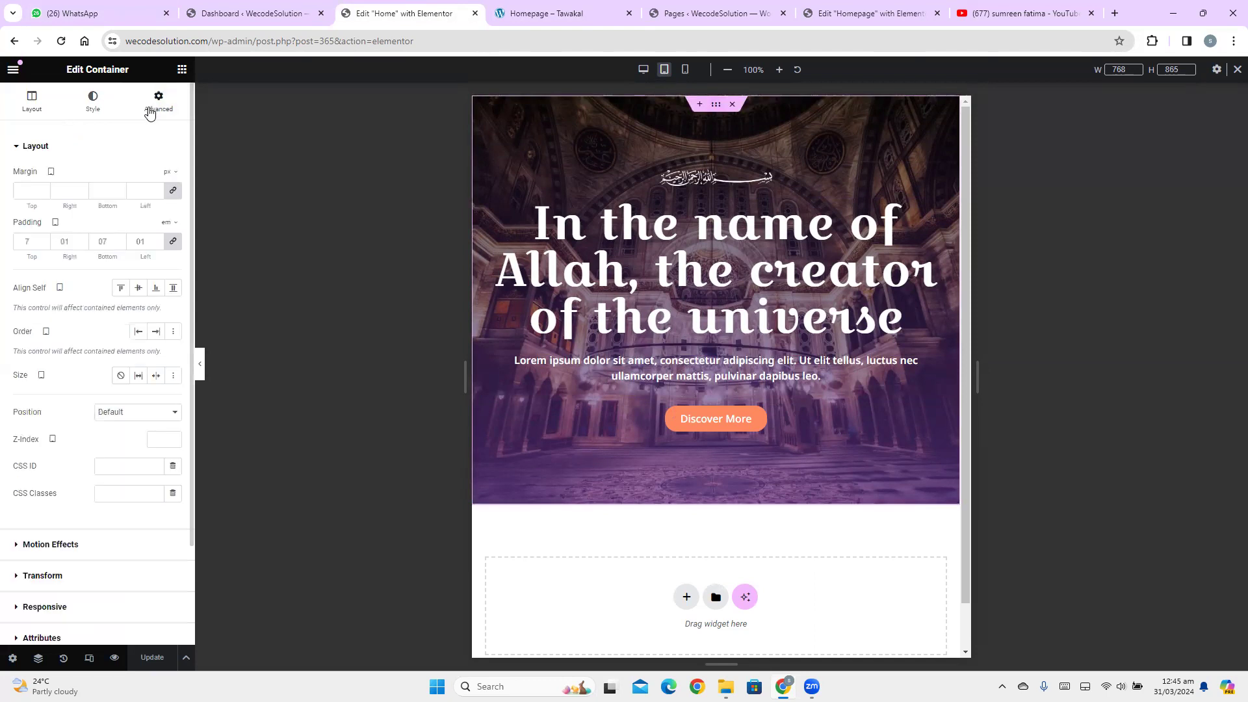
left_click(174, 246)
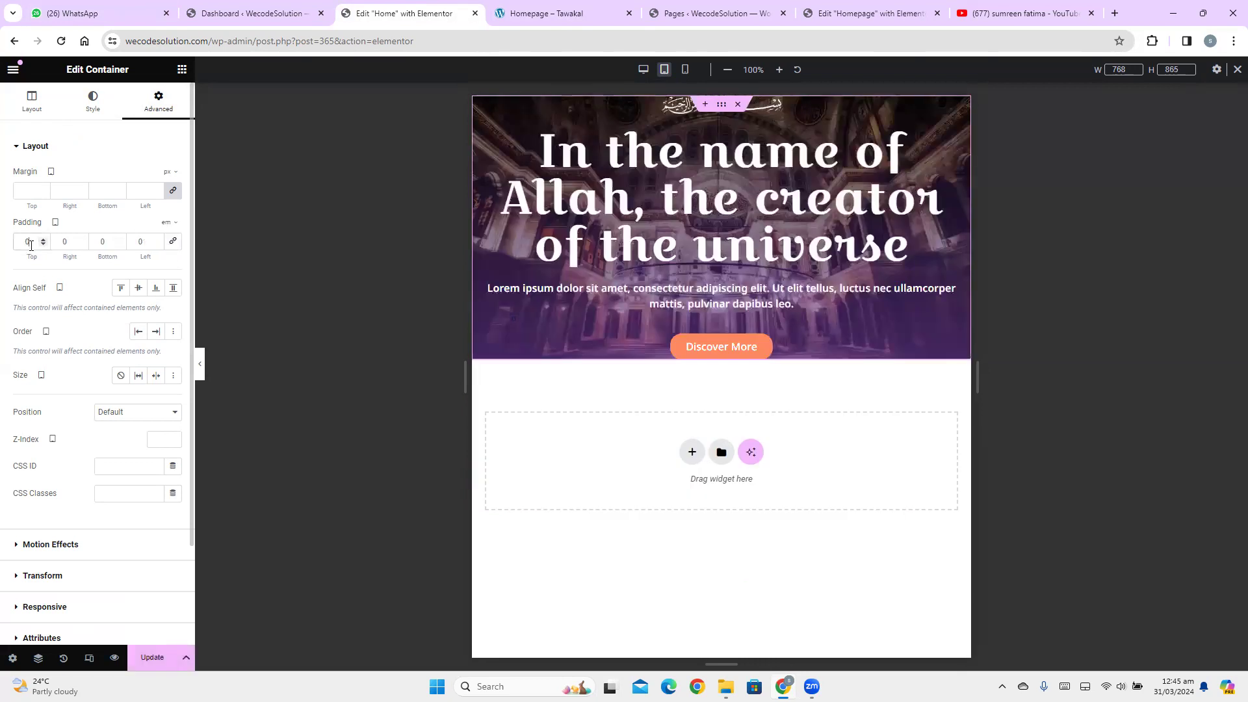
type("6")
left_click(106, 242)
type("6")
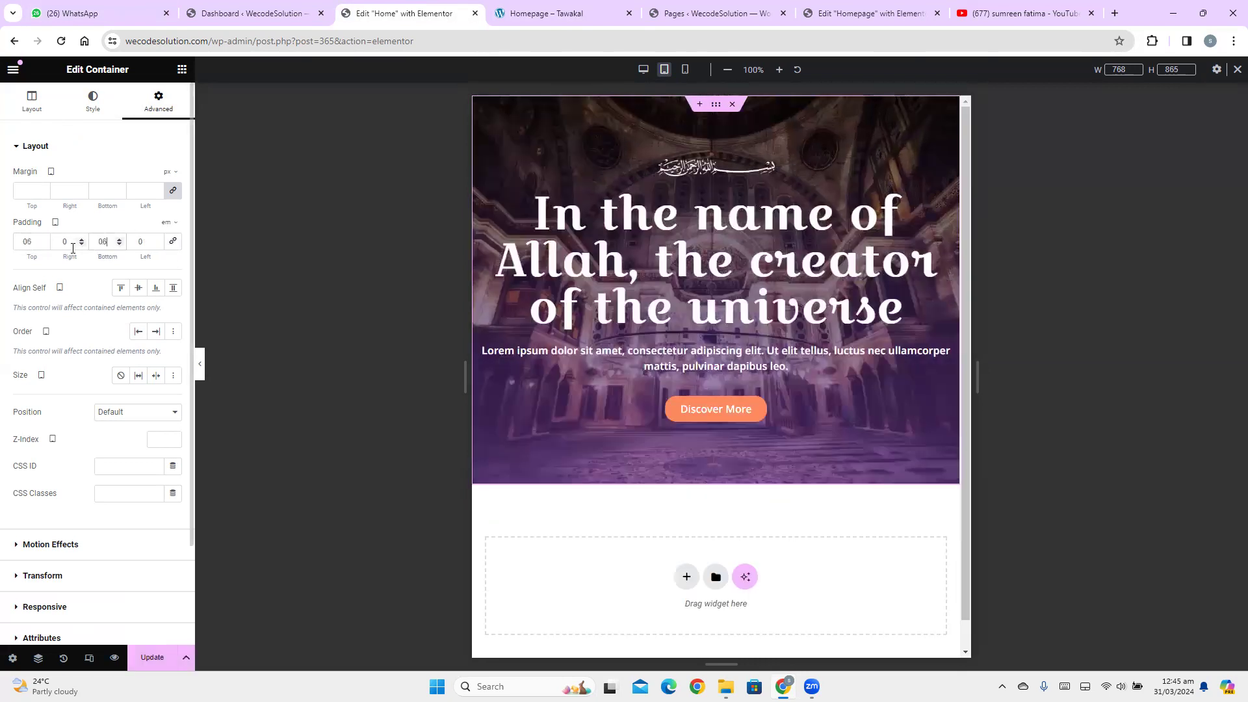
type("1")
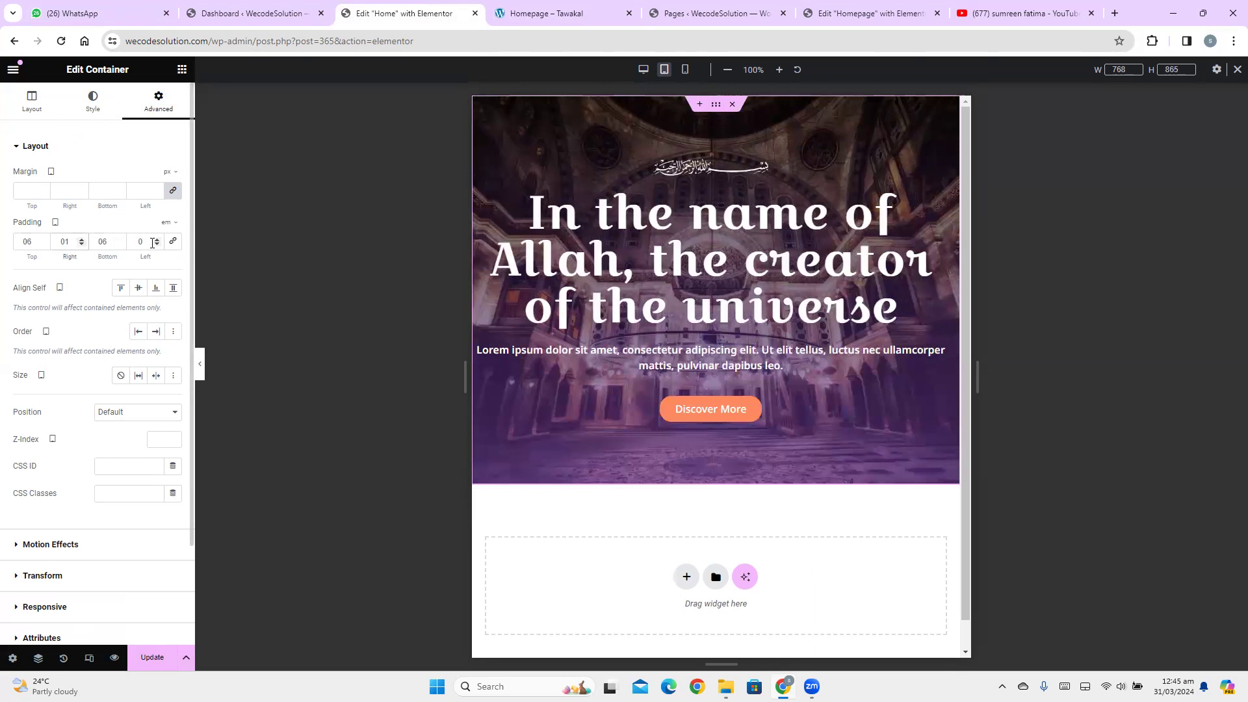
left_click(152, 243)
type("1")
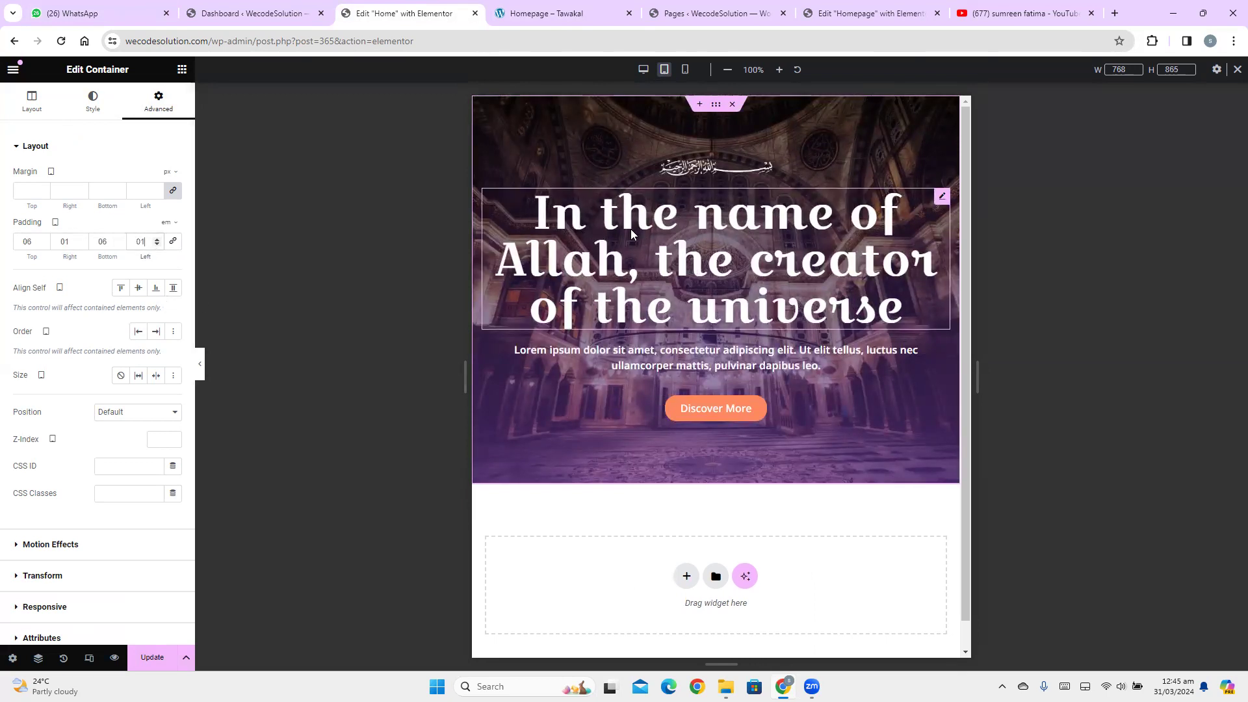
Exit WhatFont on the template page and display the page in the iPad Mini device emulation
left_click(564, 13)
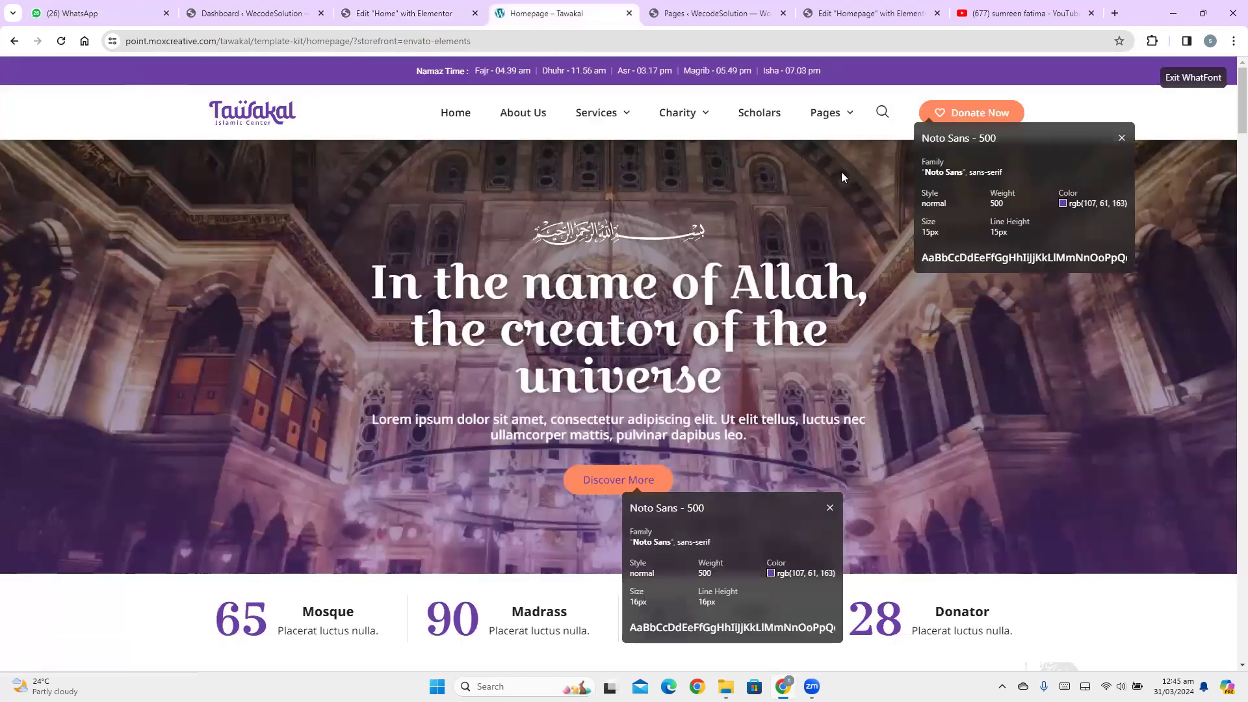
left_click(1194, 77)
right_click(532, 217)
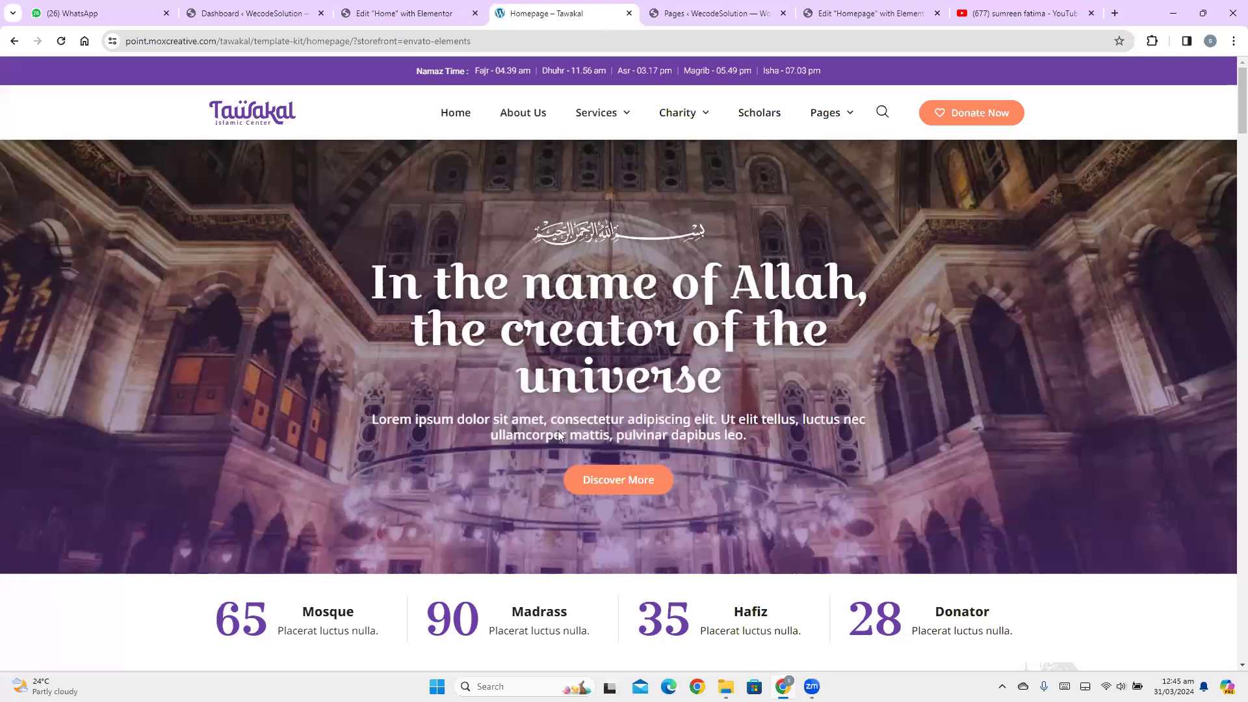
left_click(564, 537)
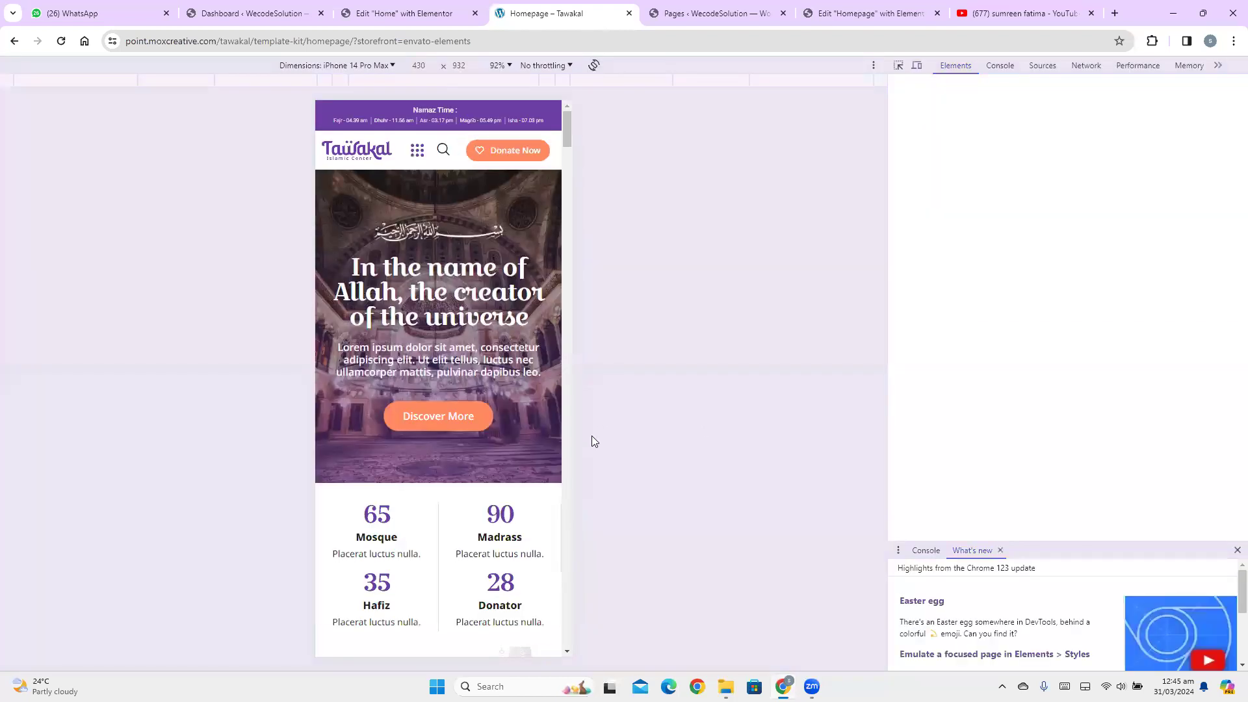
left_click(375, 66)
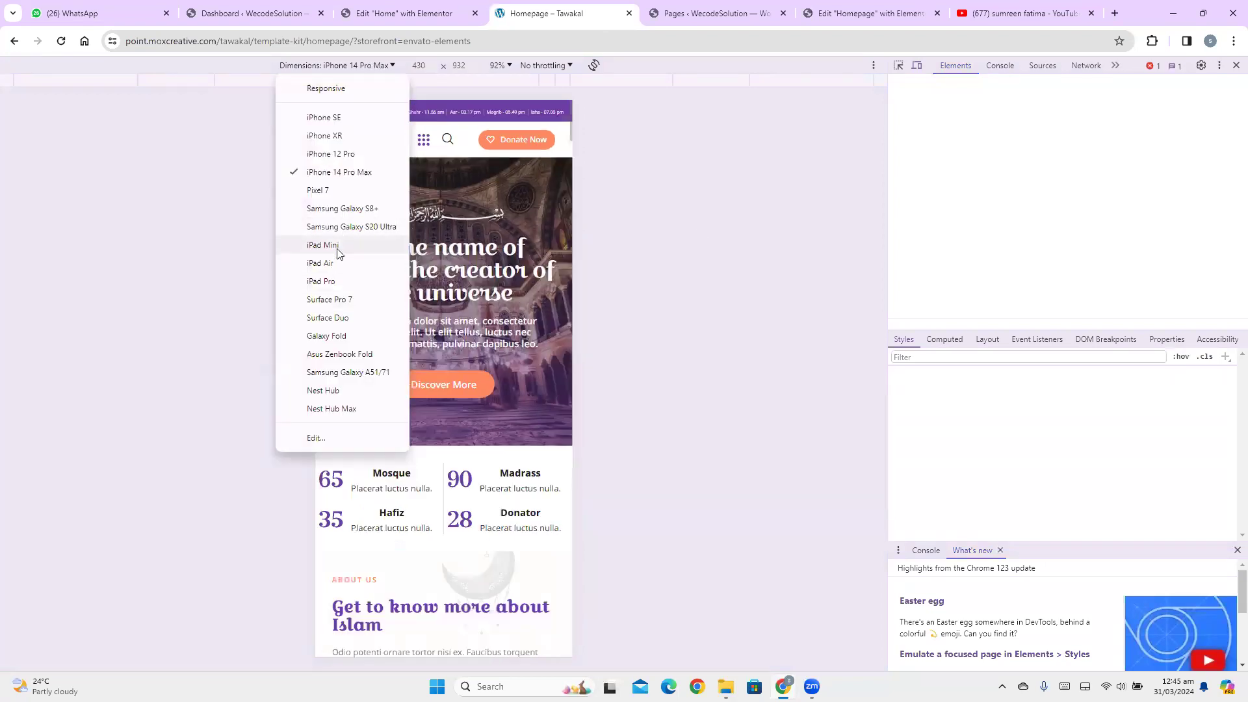
left_click(323, 245)
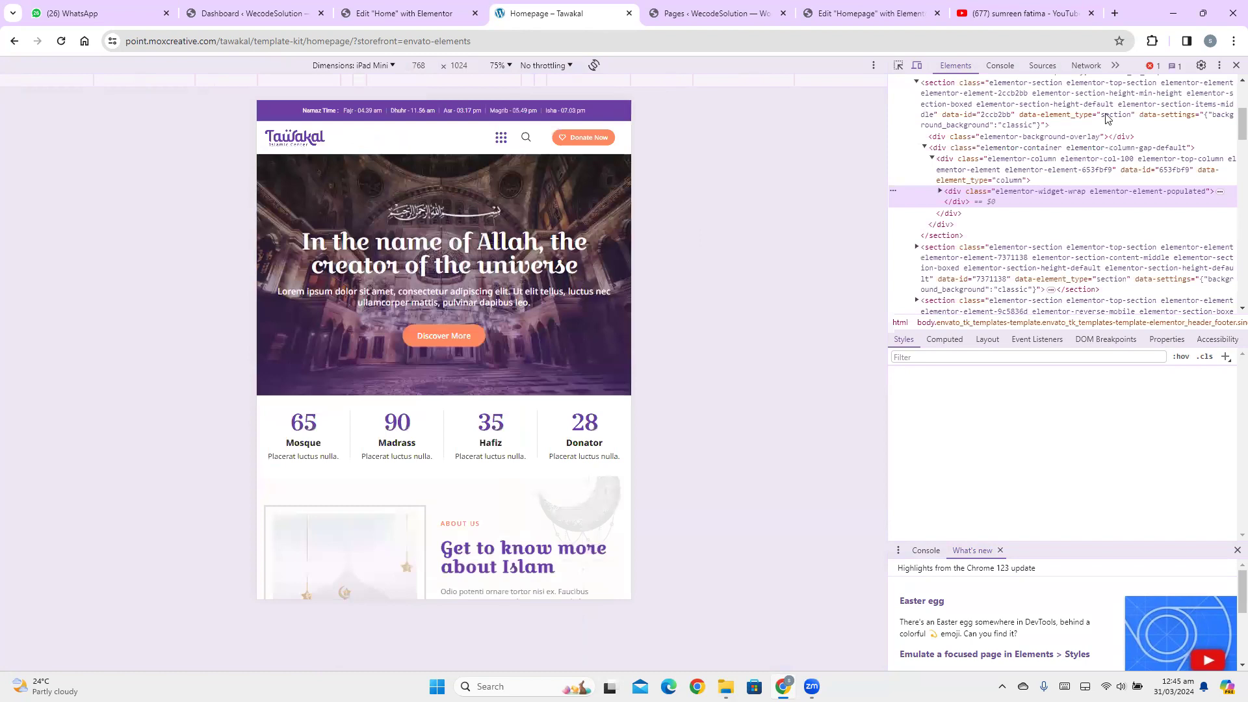
Inspect the font family, size and line height of the template's hero heading in the tablet view with WhatFont
left_click(1152, 41)
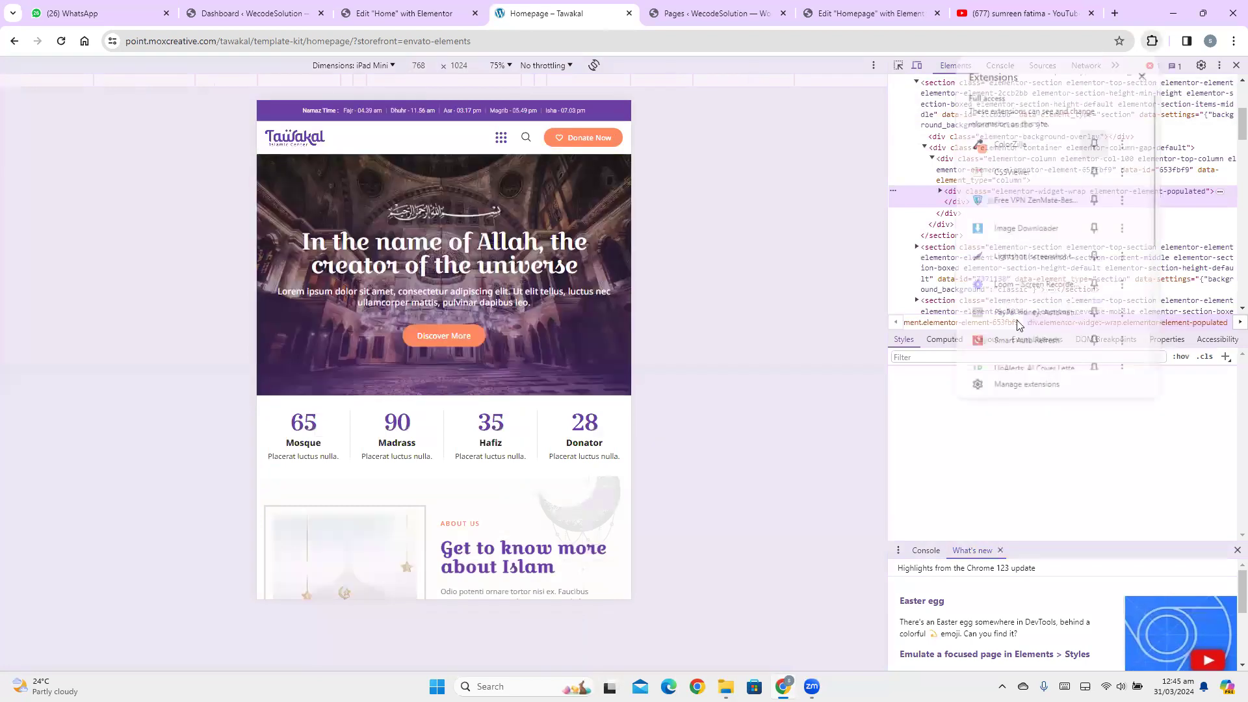
scroll(1032, 307, "down", 3)
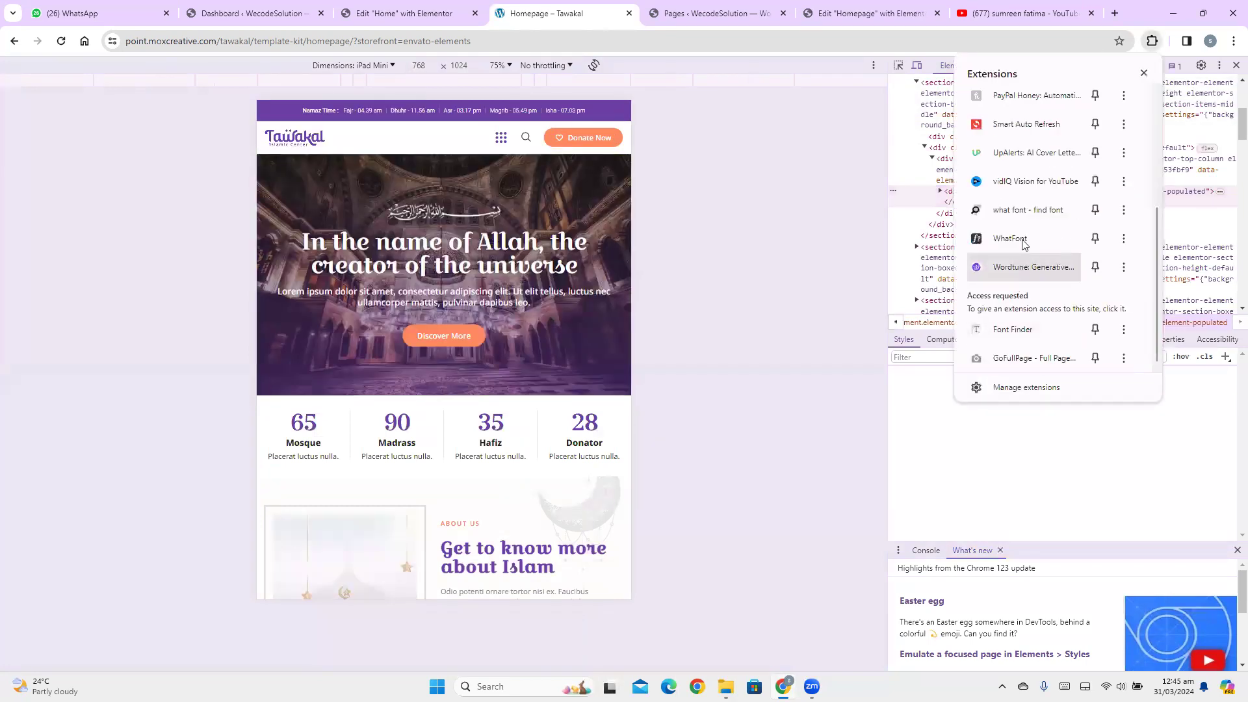
left_click(1022, 244)
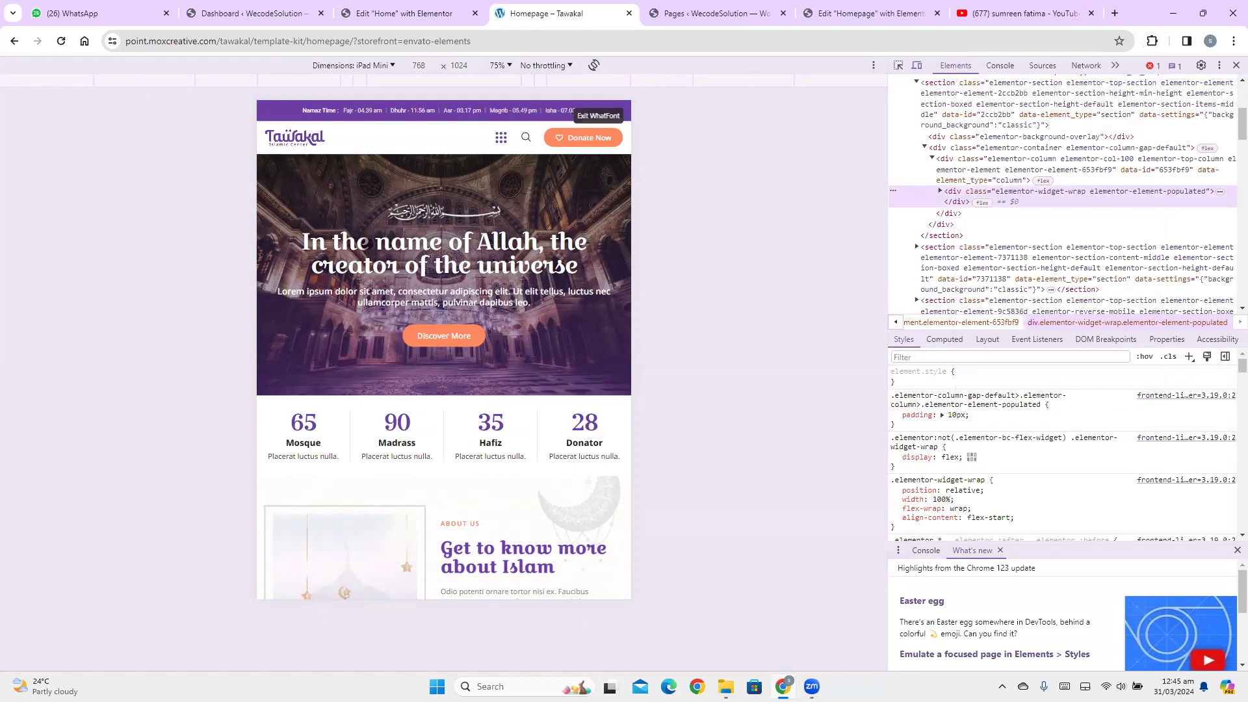
left_click(379, 243)
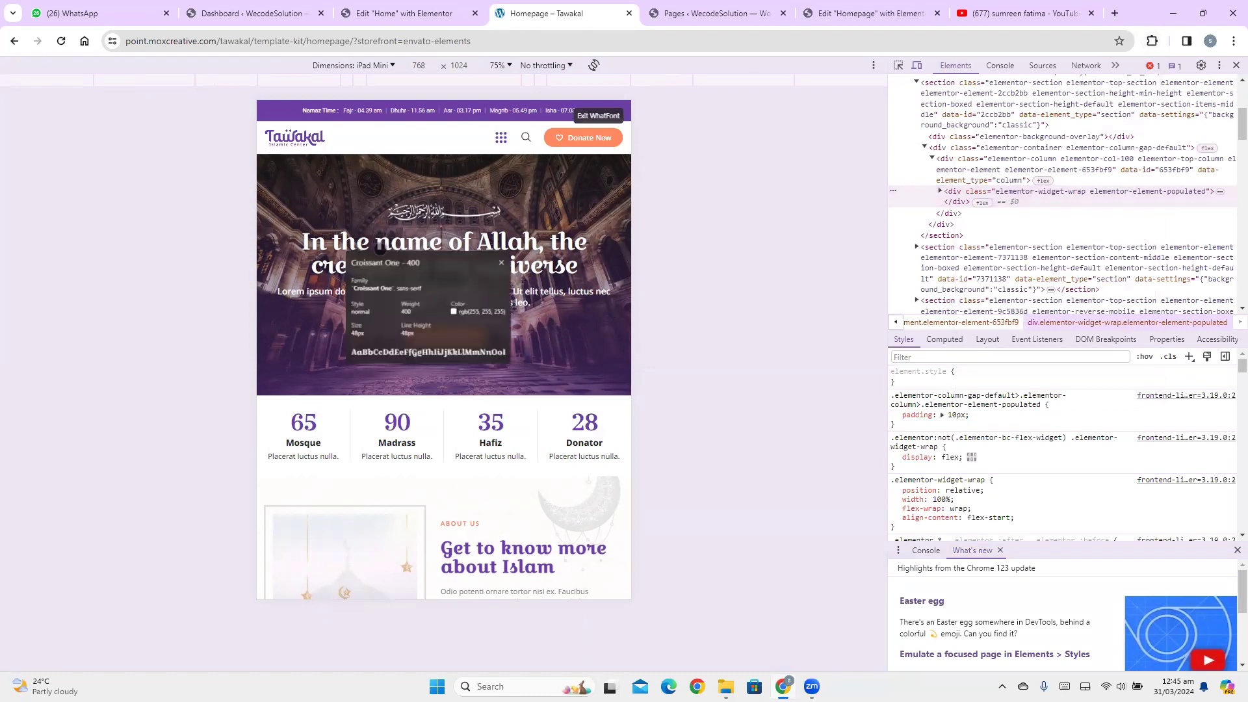
Set the hero heading's tablet typography to size 47 px and line height 48 px
left_click(402, 10)
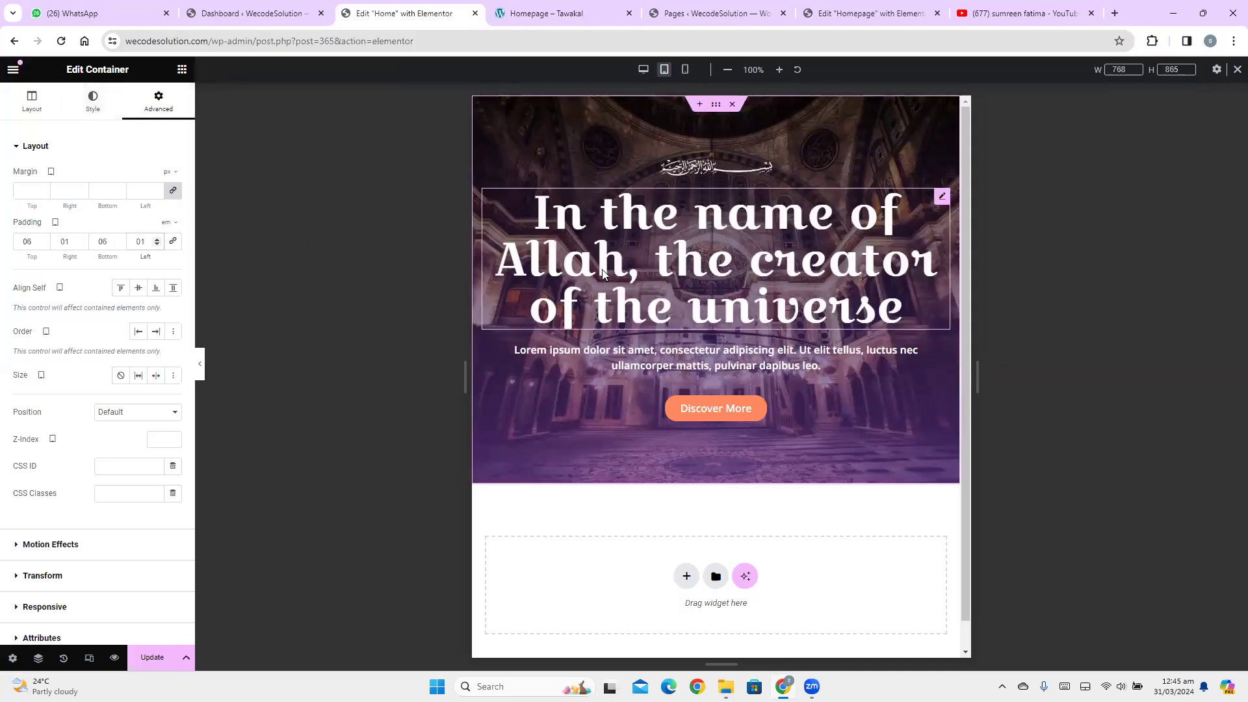
left_click(117, 112)
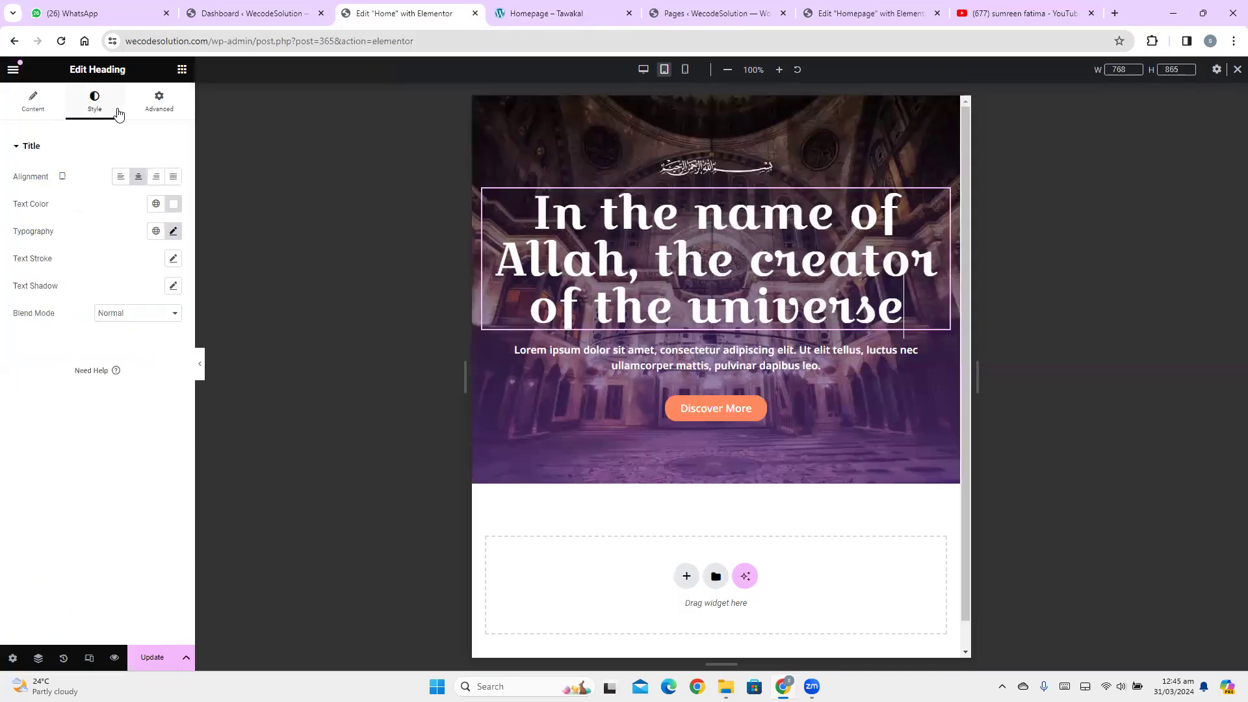
left_click(173, 231)
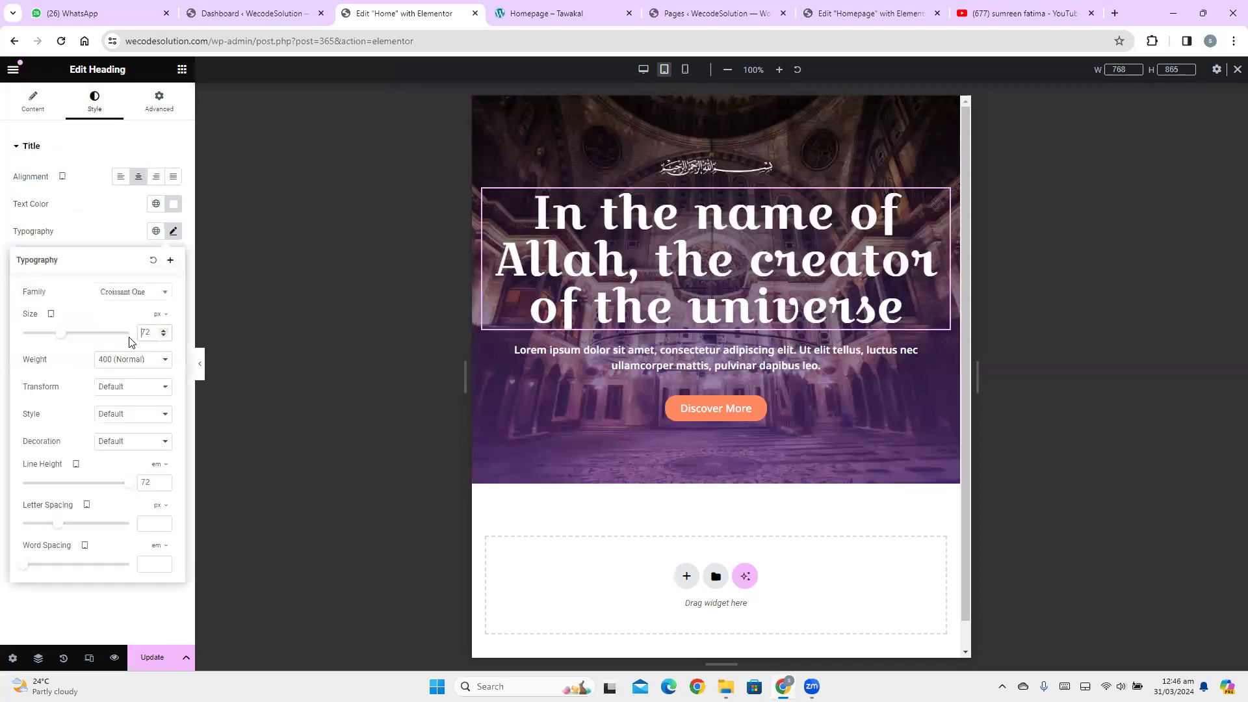
type("47")
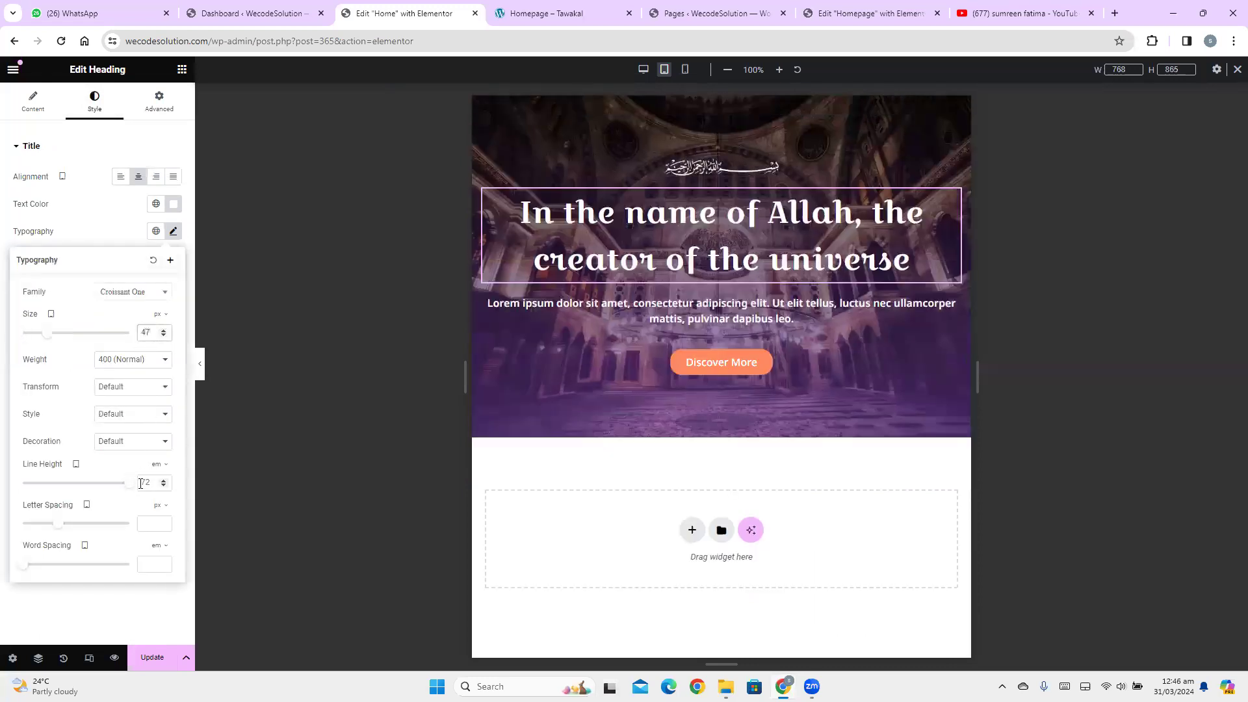
left_click(158, 465)
type("48")
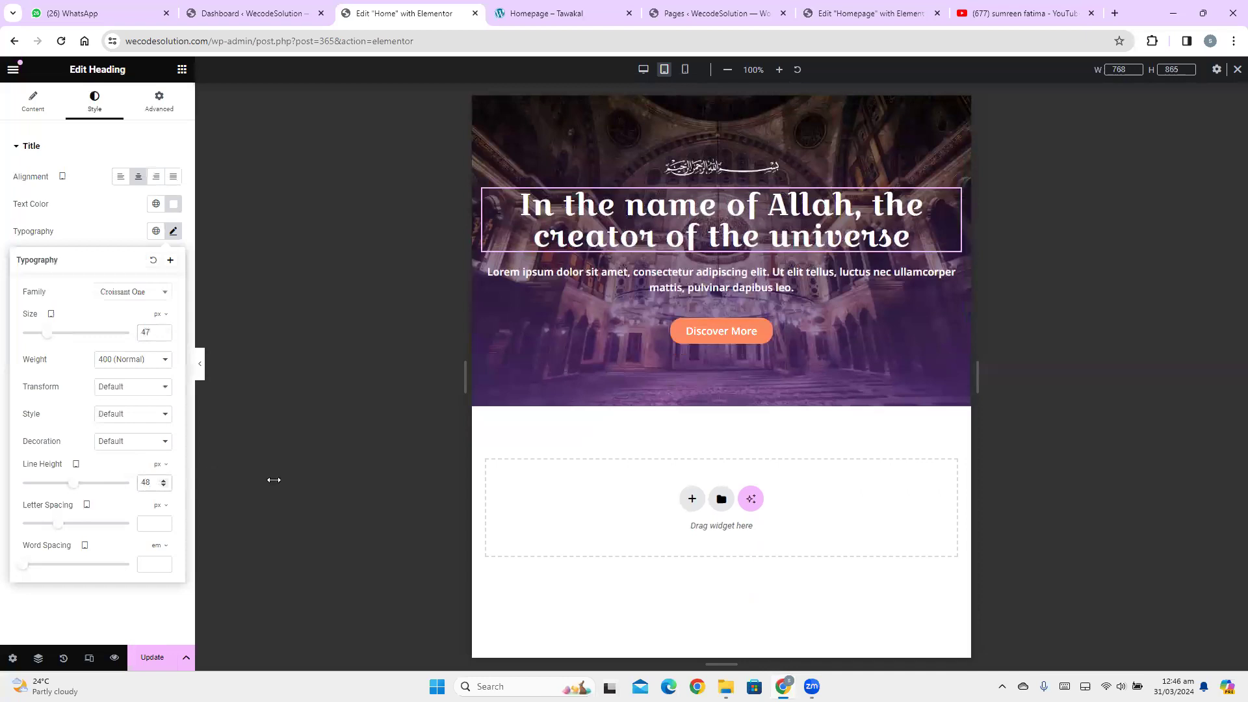
Inspect the template's hero paragraph font in the tablet view with WhatFont and return to the Home page editor
left_click(546, 13)
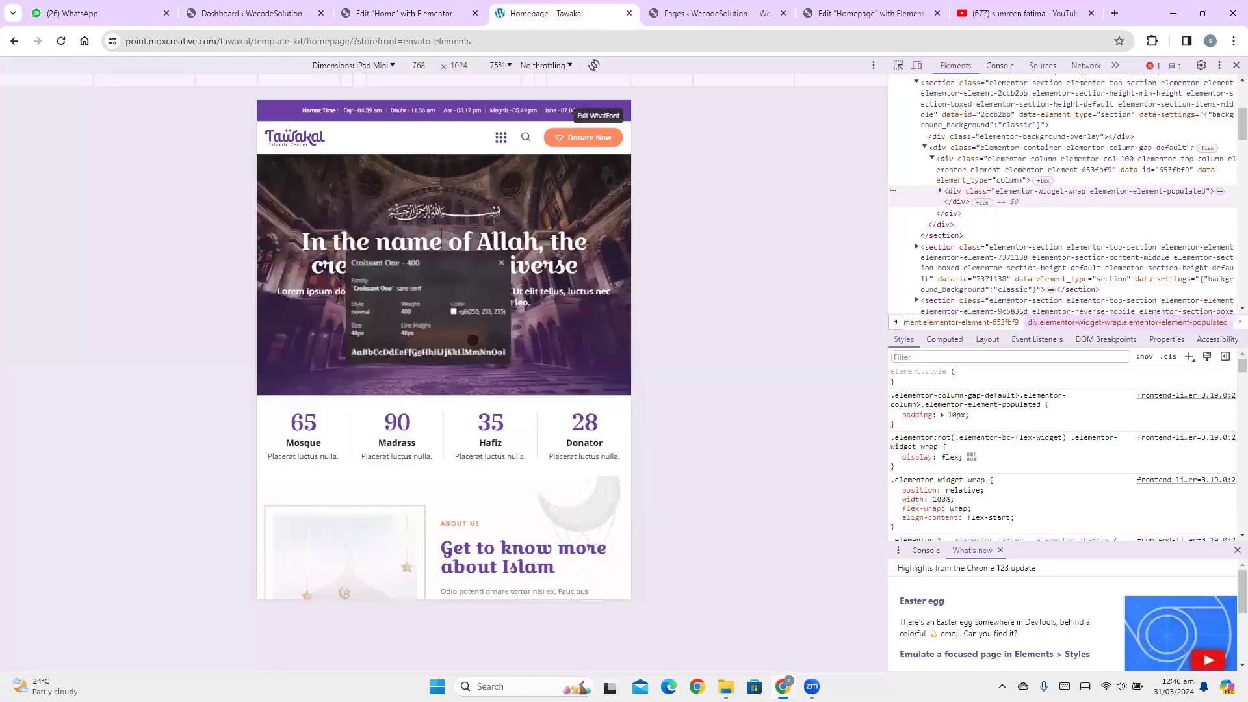
left_click(305, 291)
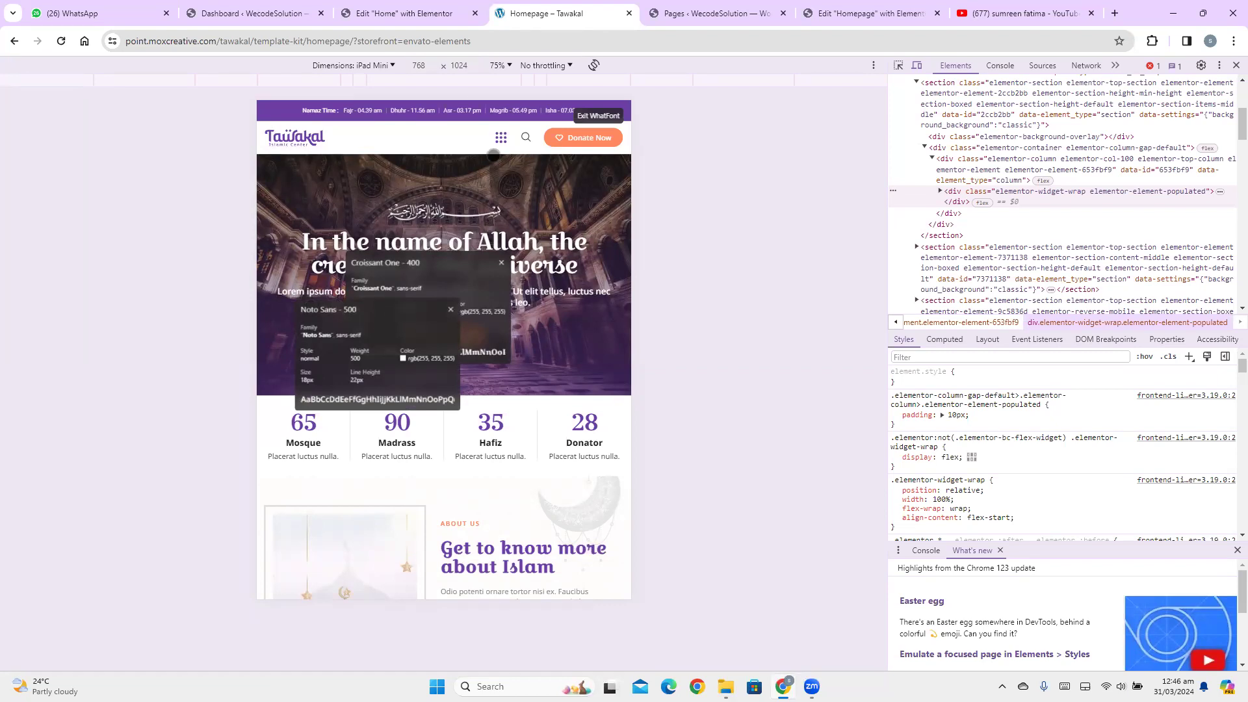
left_click(433, 8)
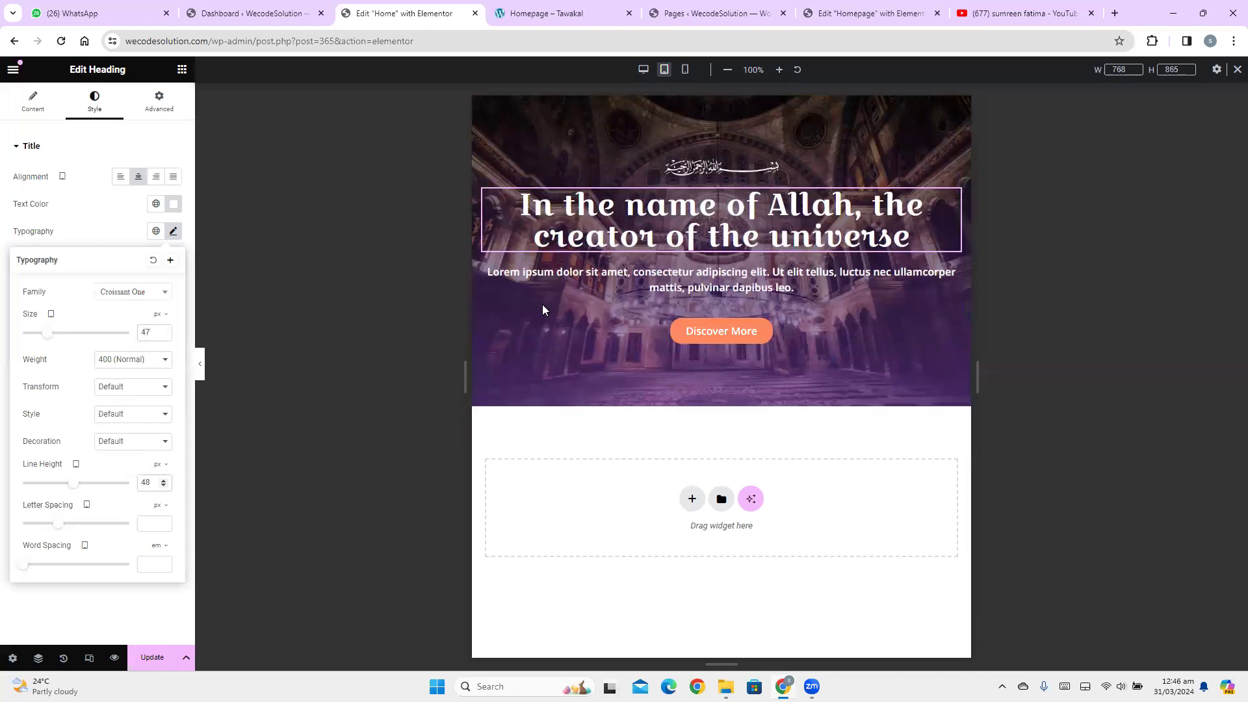
Set the hero paragraph's tablet typography to size 18 px and line height 22 px, with weight 500 (Medium)
left_click(574, 279)
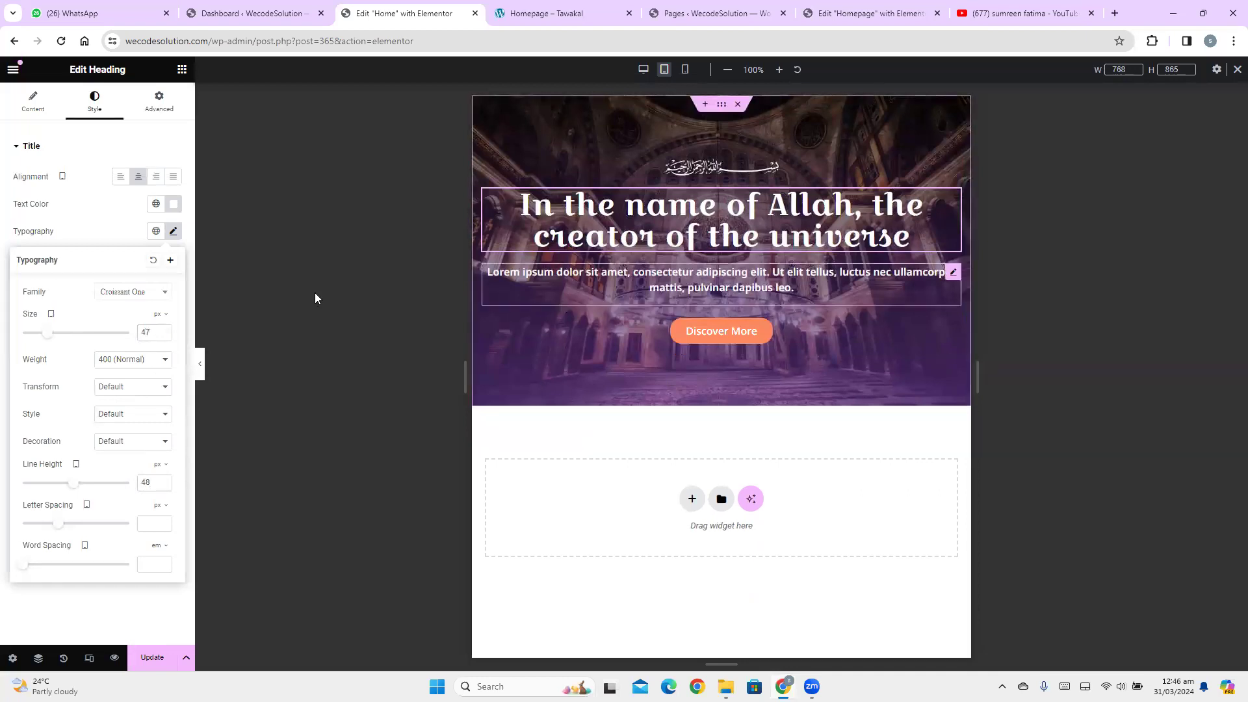
left_click(173, 231)
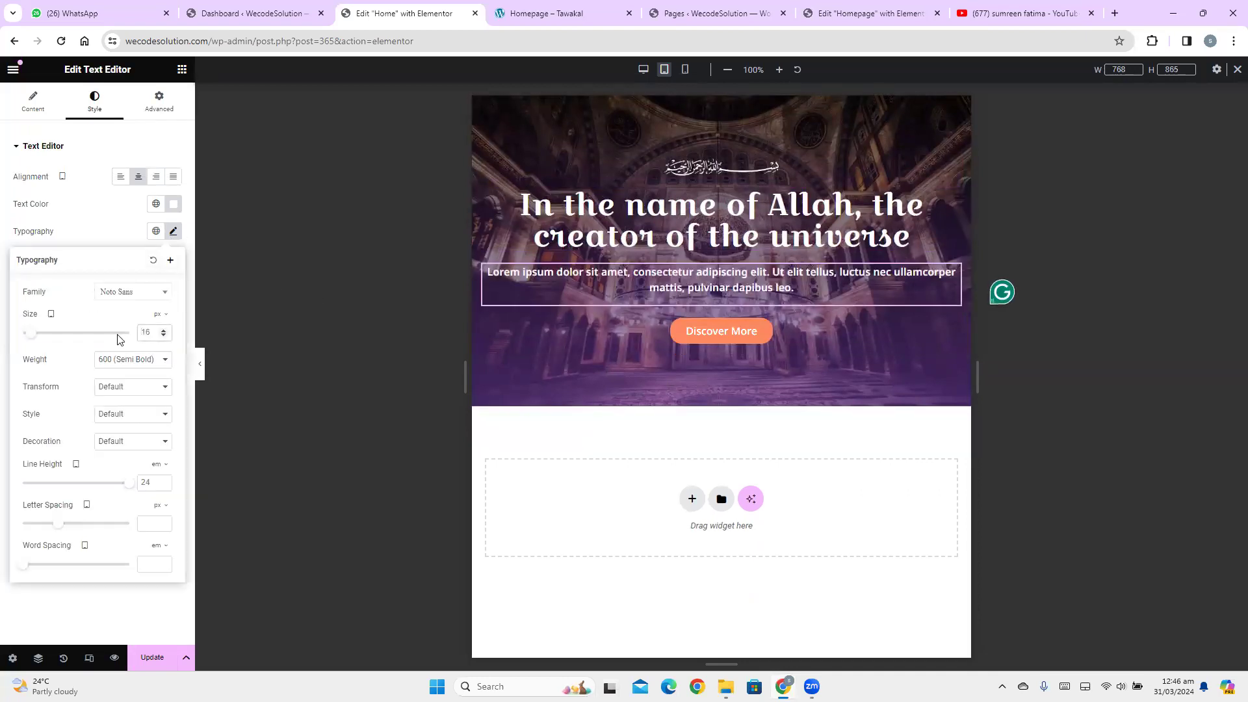
type("18")
left_click(158, 465)
left_click(155, 464)
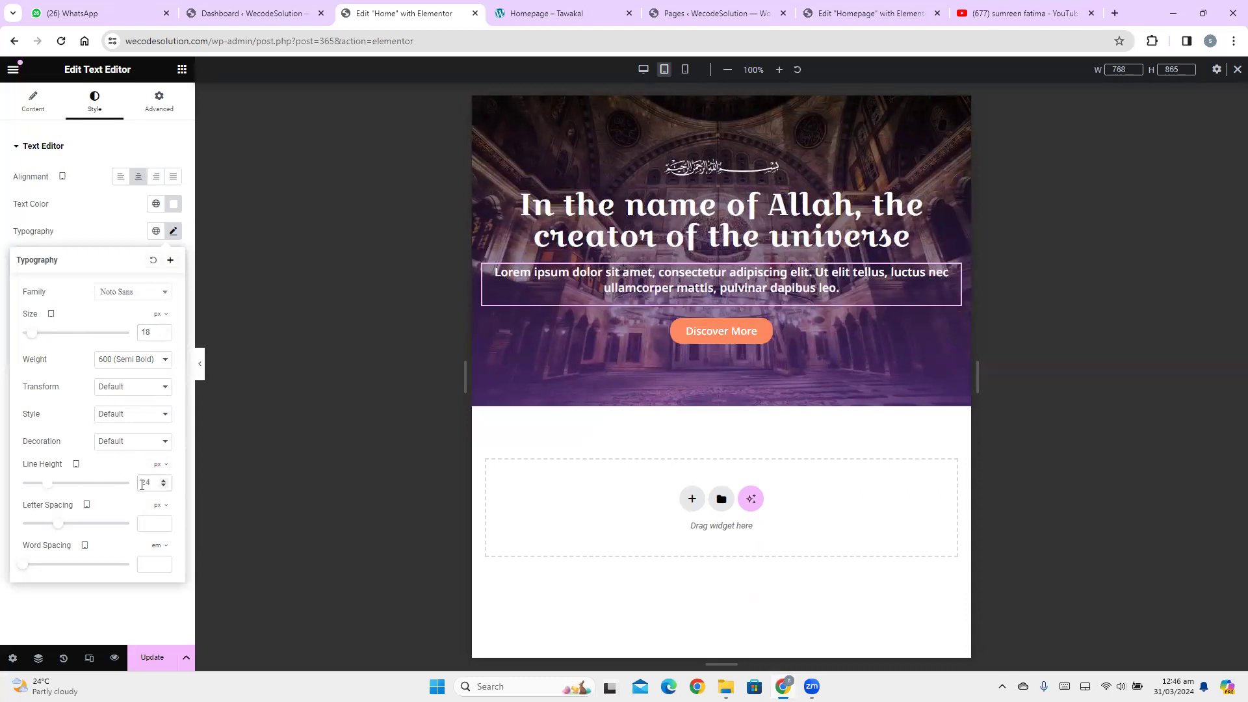
left_click(139, 360)
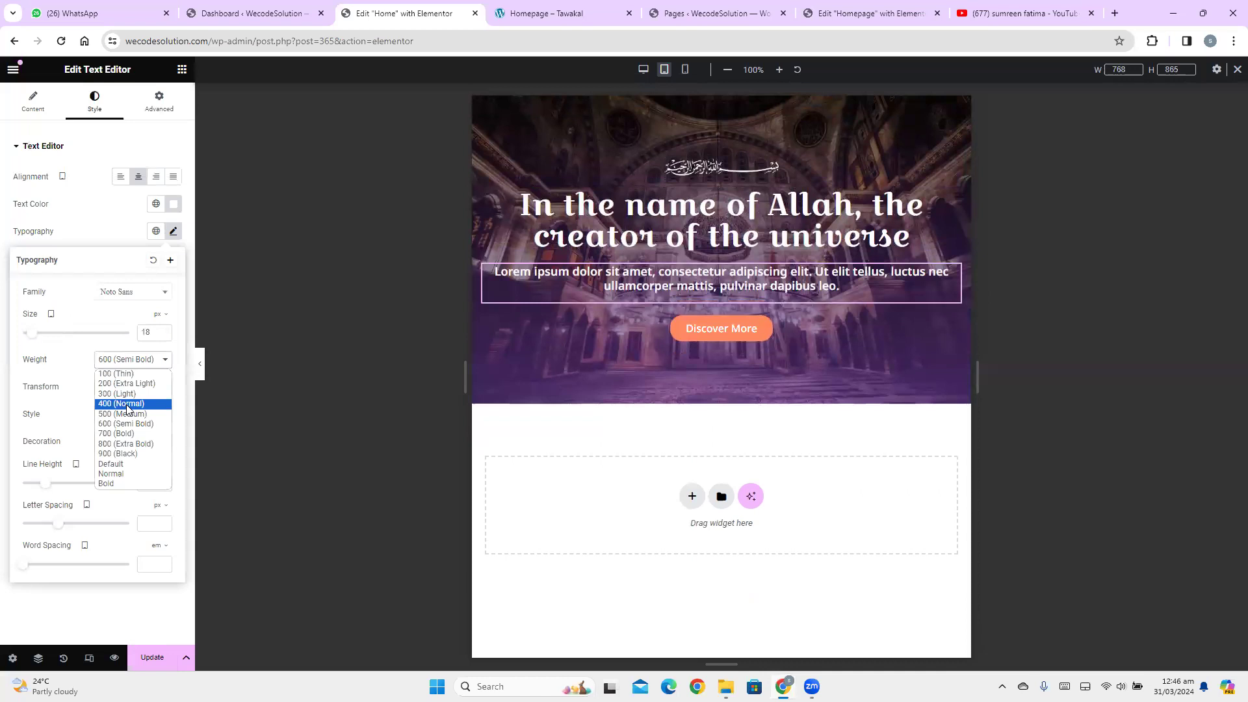
left_click(124, 414)
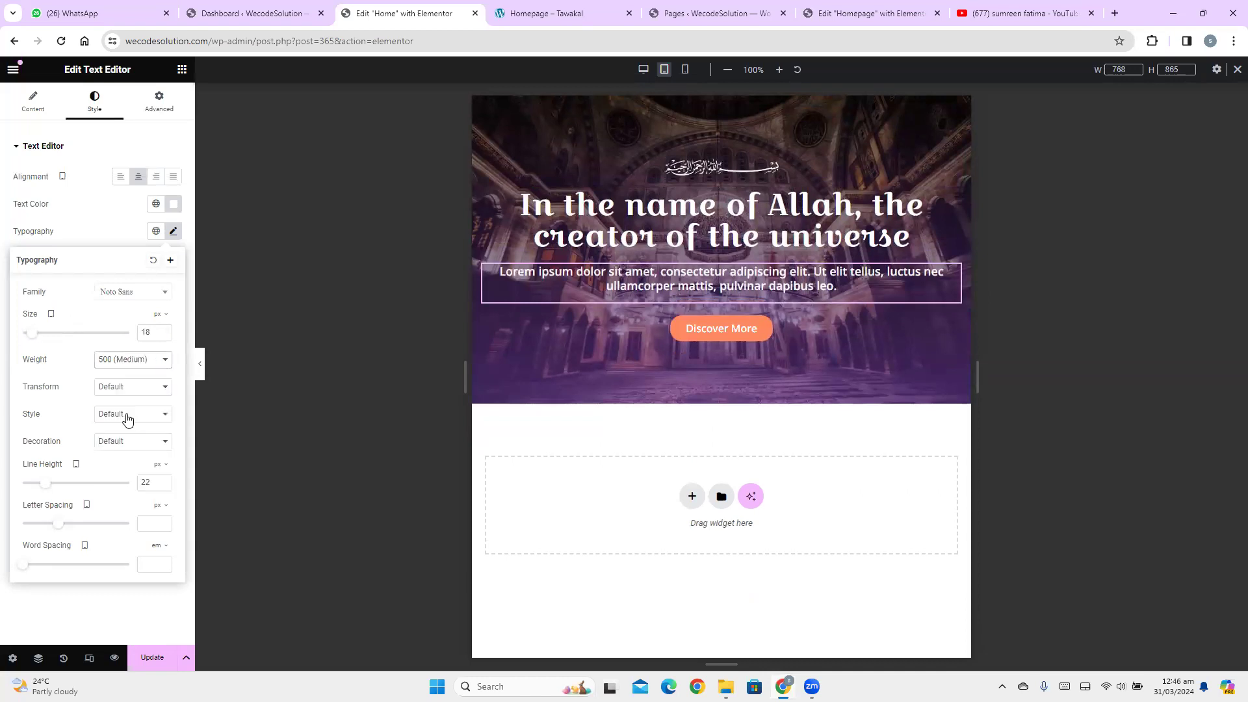
Close the open WhatFont cards on the template page and inspect the font of the Discover More button
left_click(540, 14)
left_click(451, 309)
left_click(504, 262)
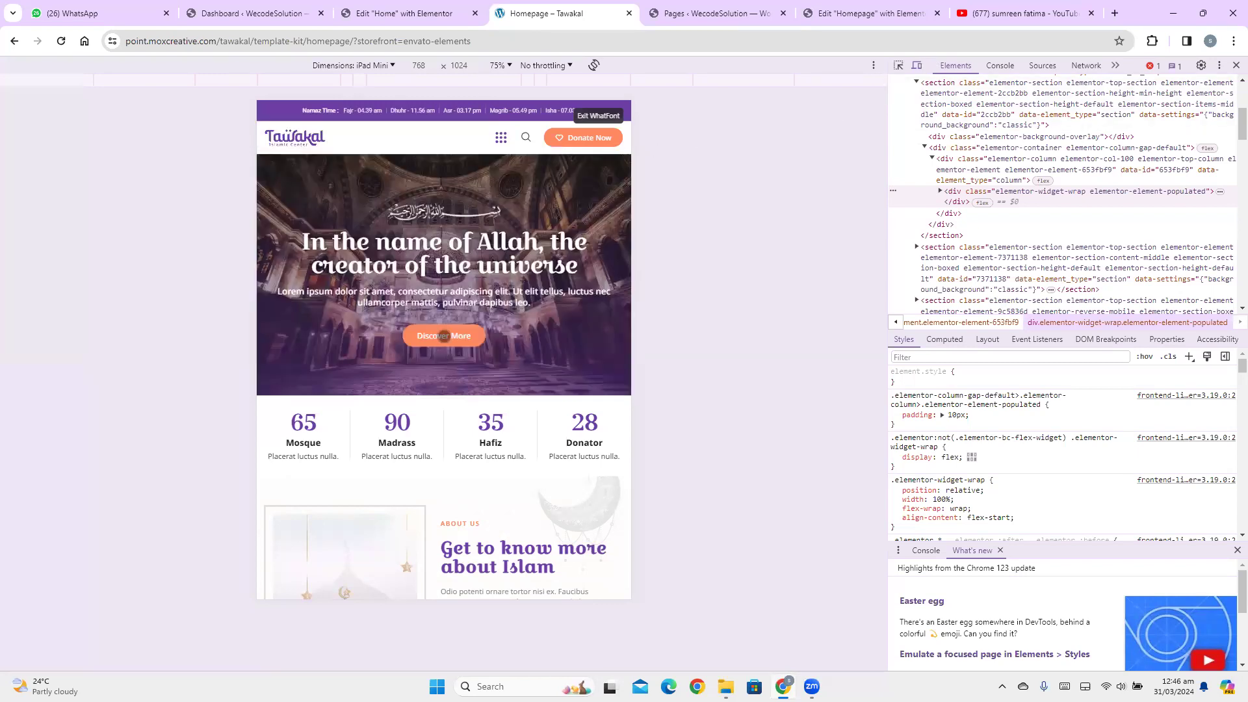
left_click(442, 335)
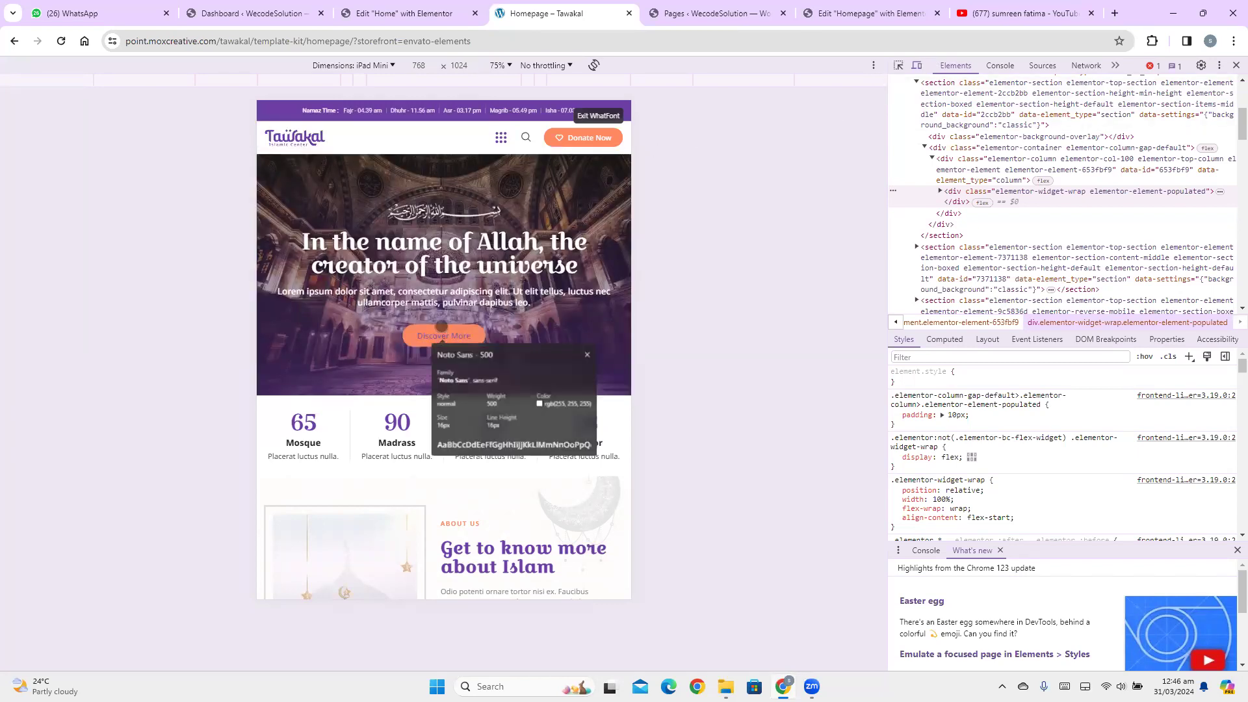
In the editor's desktop view, set the hero paragraph's font size to 18 px
left_click(390, 13)
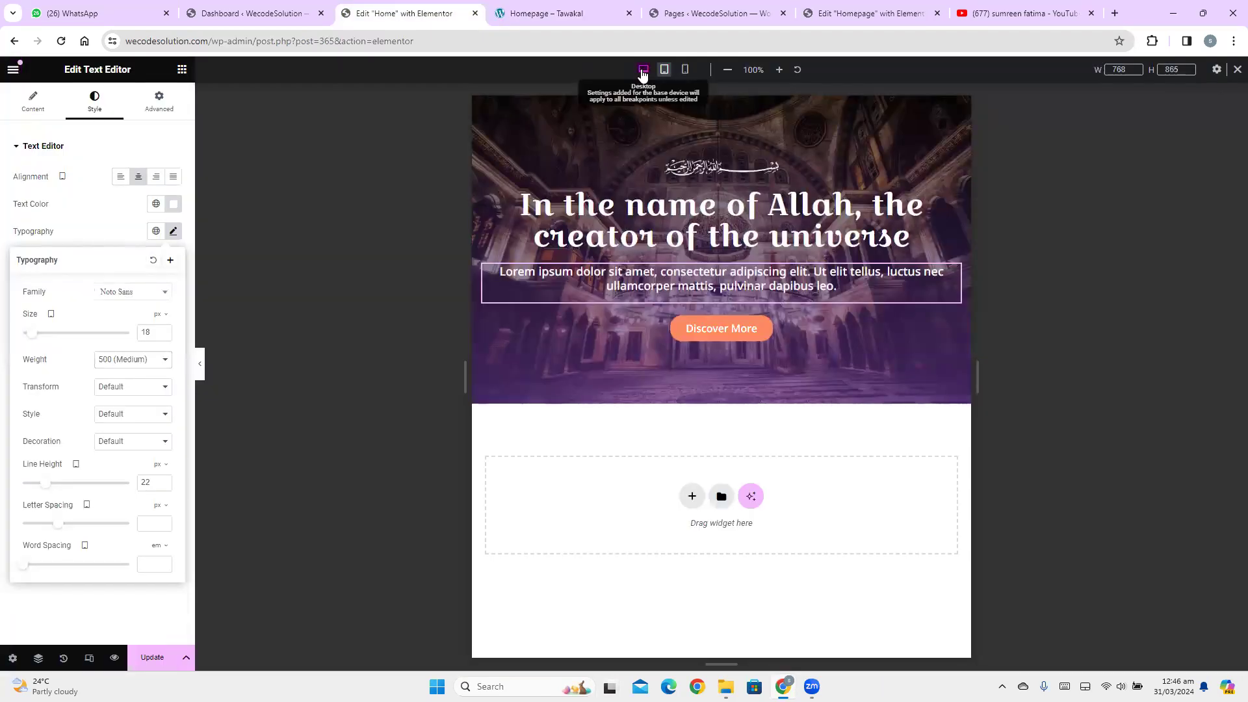
left_click(643, 71)
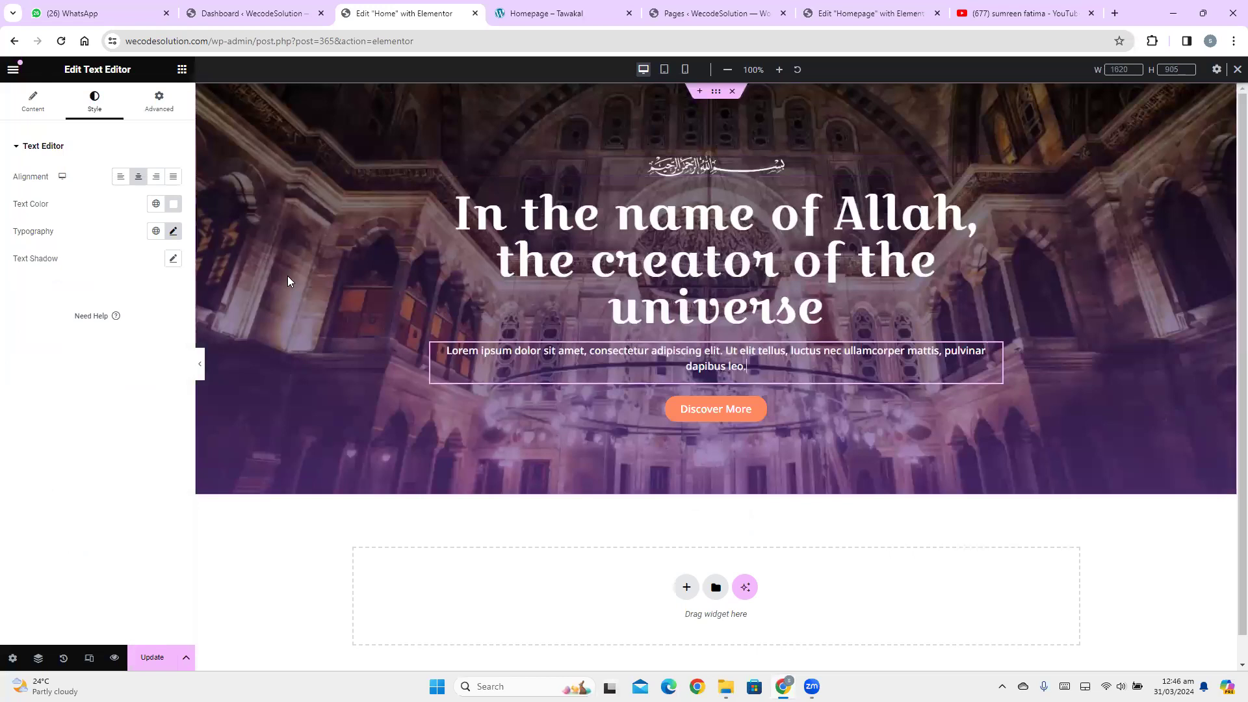
left_click(173, 230)
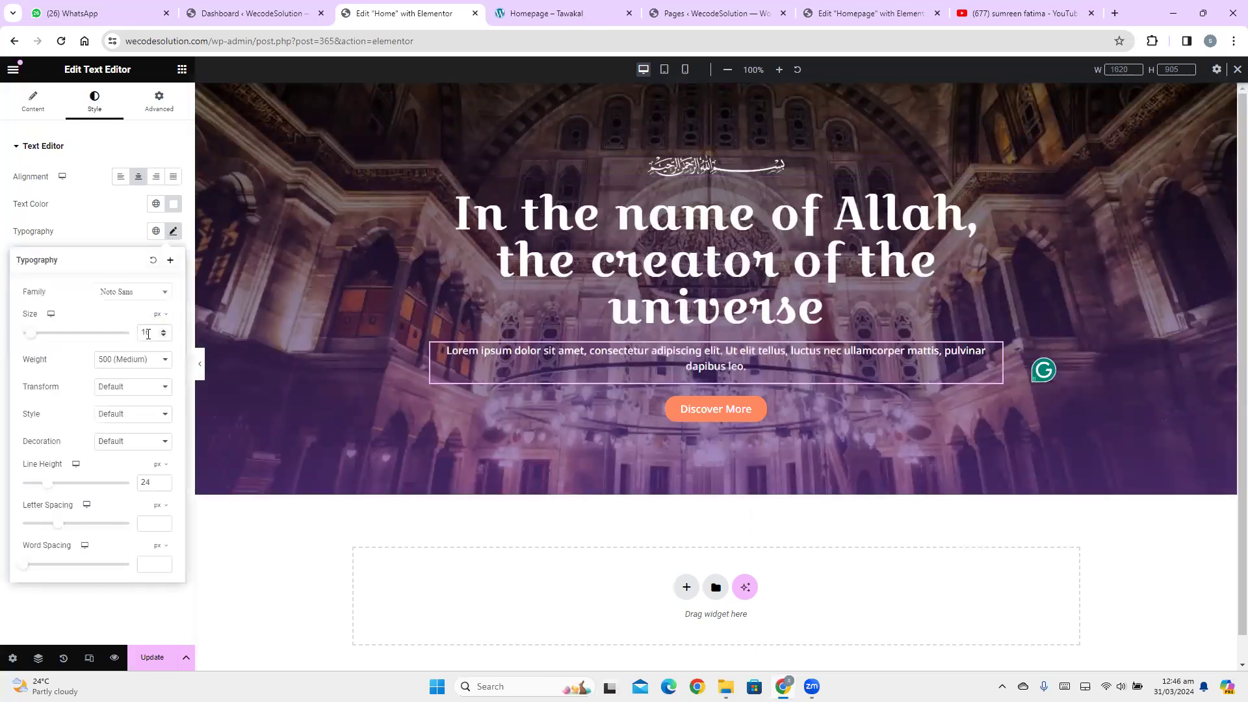
left_click_drag(149, 334, 126, 338)
type("18")
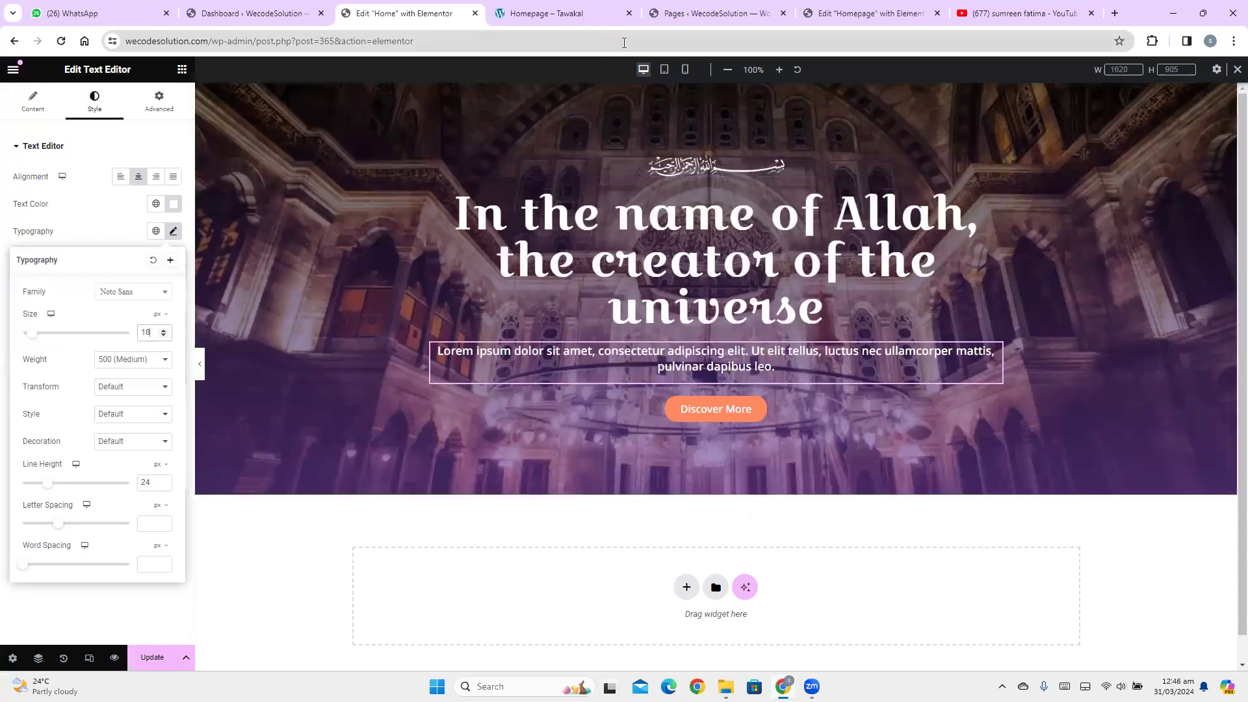
Switch the editor to the mobile view and inspect the template's hero heading with WhatFont in iPhone 14 Pro Max emulation
left_click(660, 76)
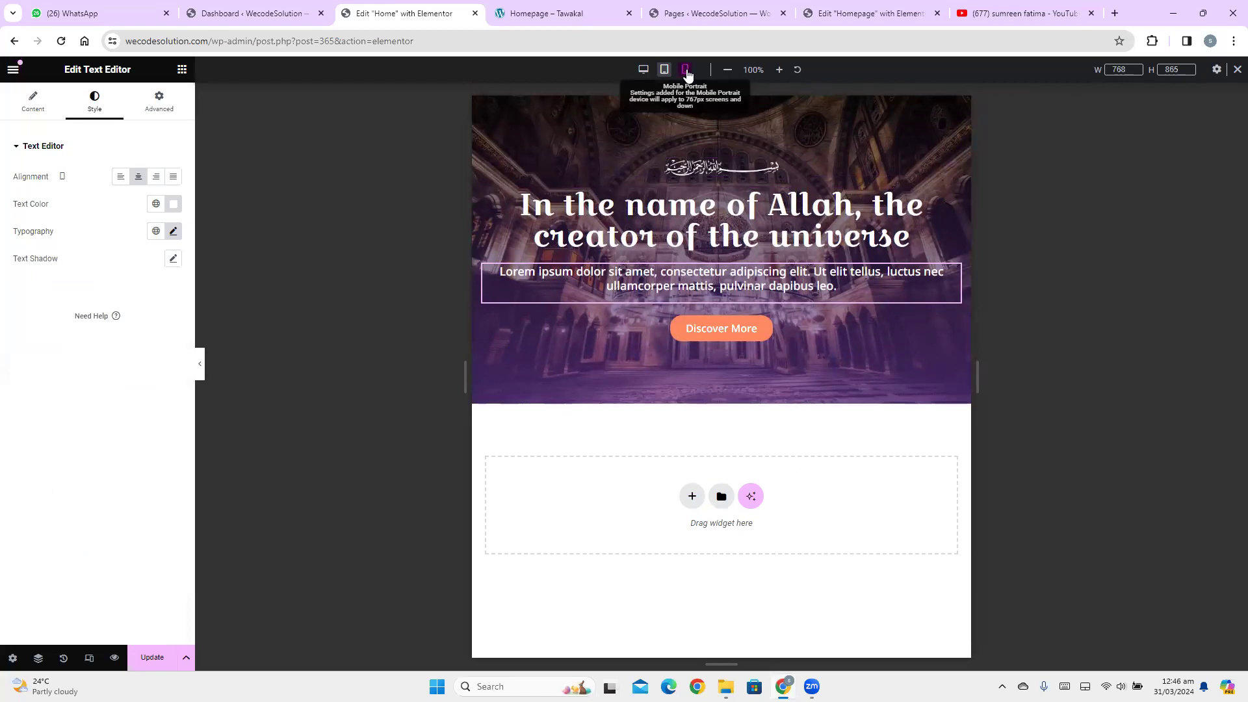
left_click(686, 71)
left_click(530, 13)
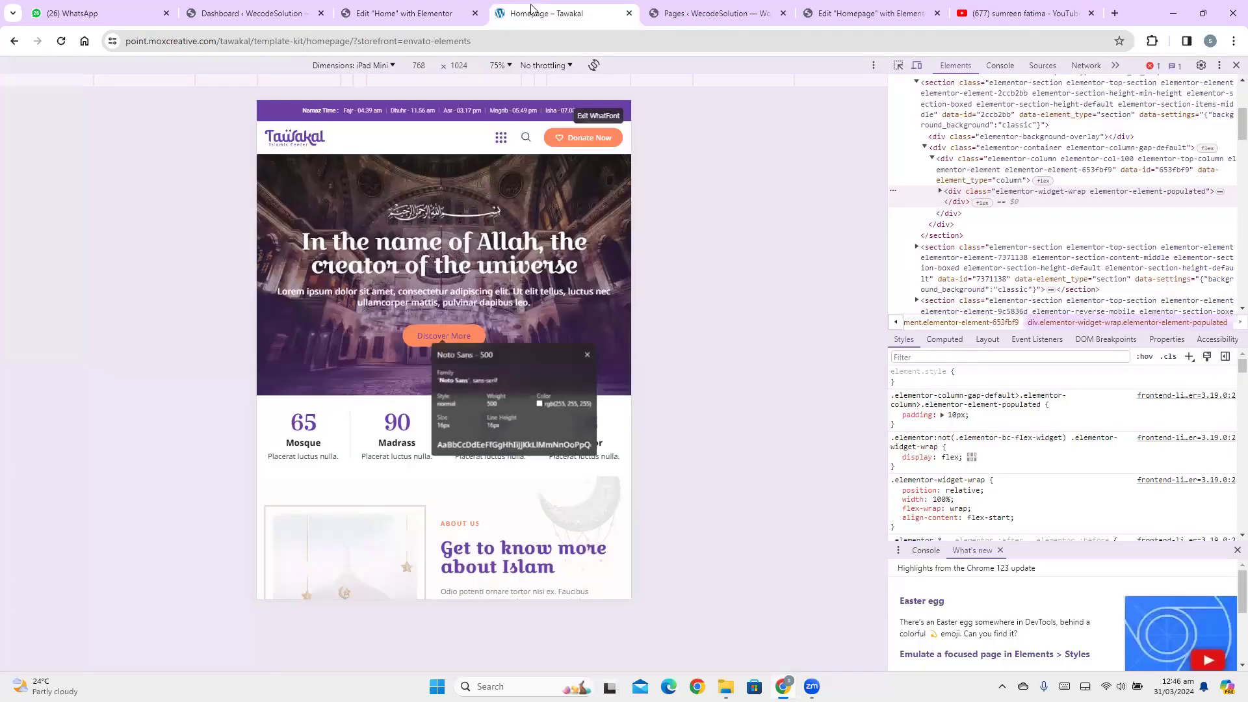
left_click(386, 66)
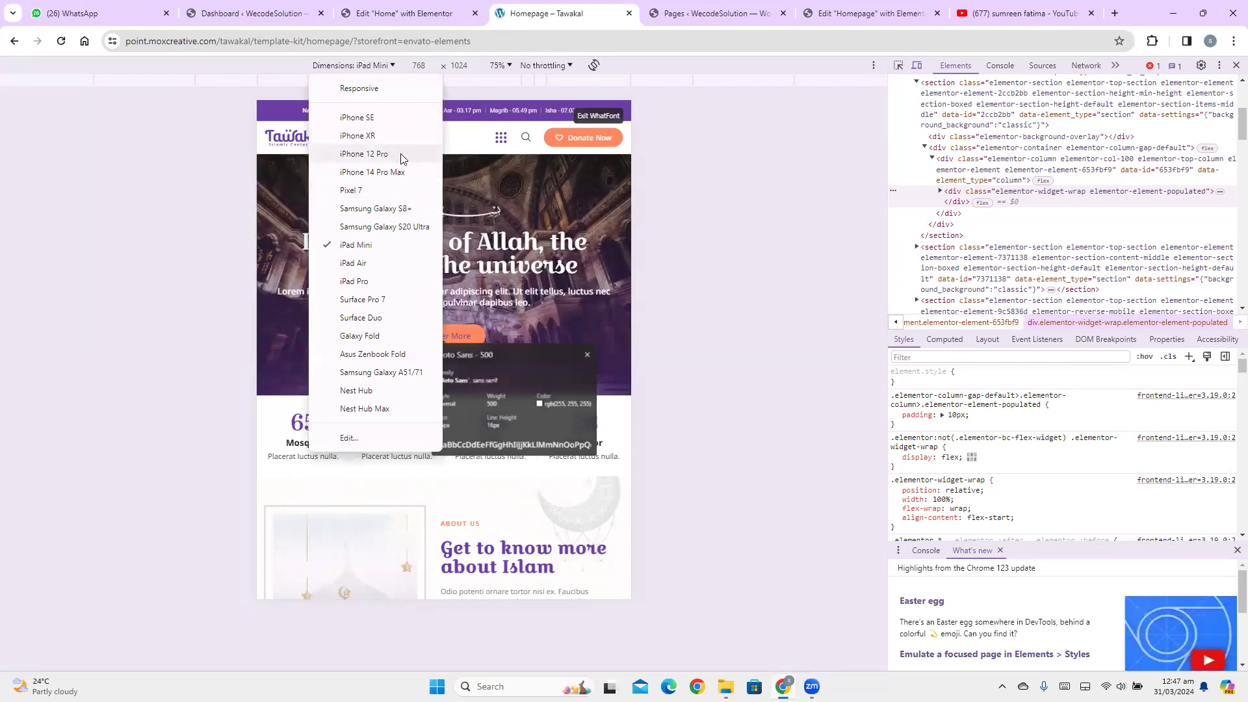
left_click(372, 172)
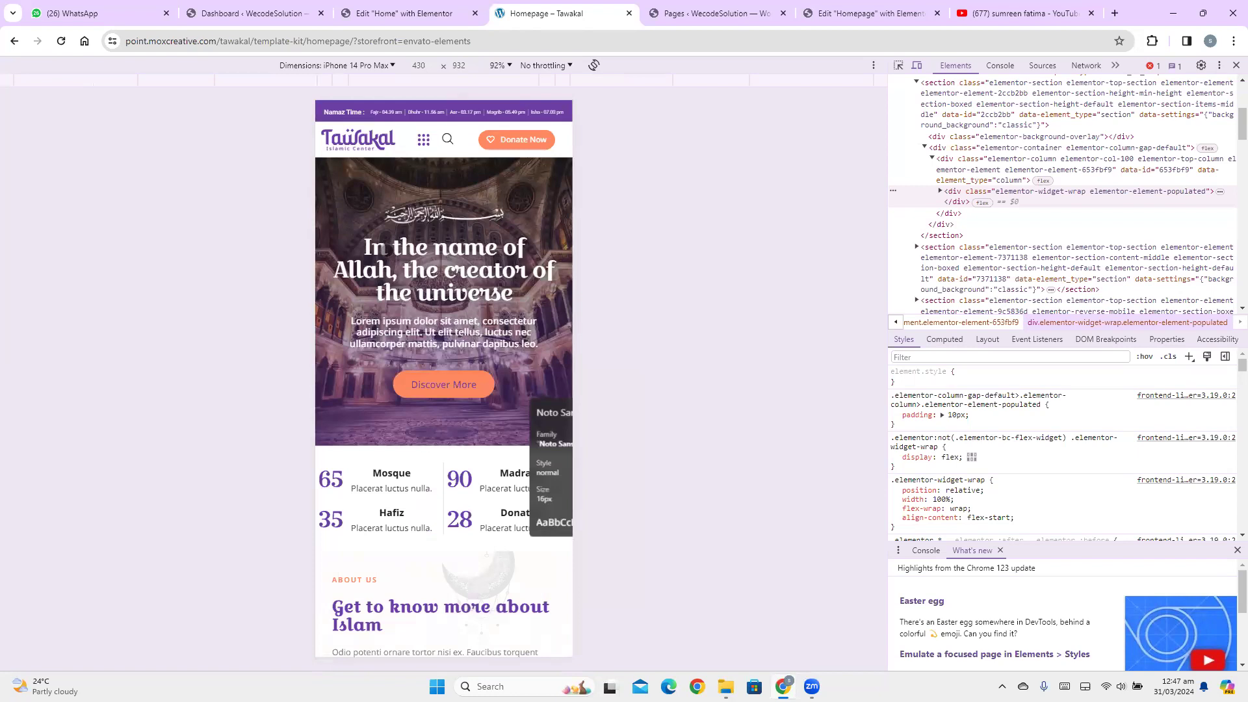
left_click(368, 263)
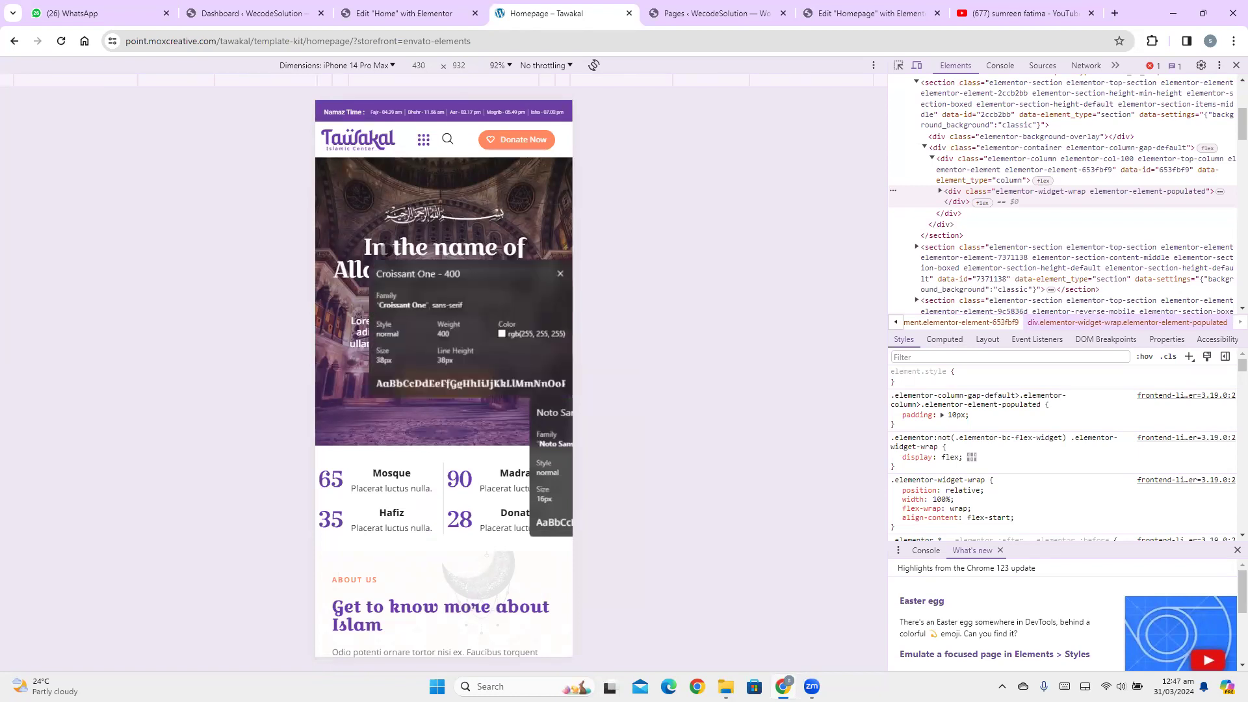
Set the hero heading's mobile typography to size 38 px and line height 38 px
left_click(403, 13)
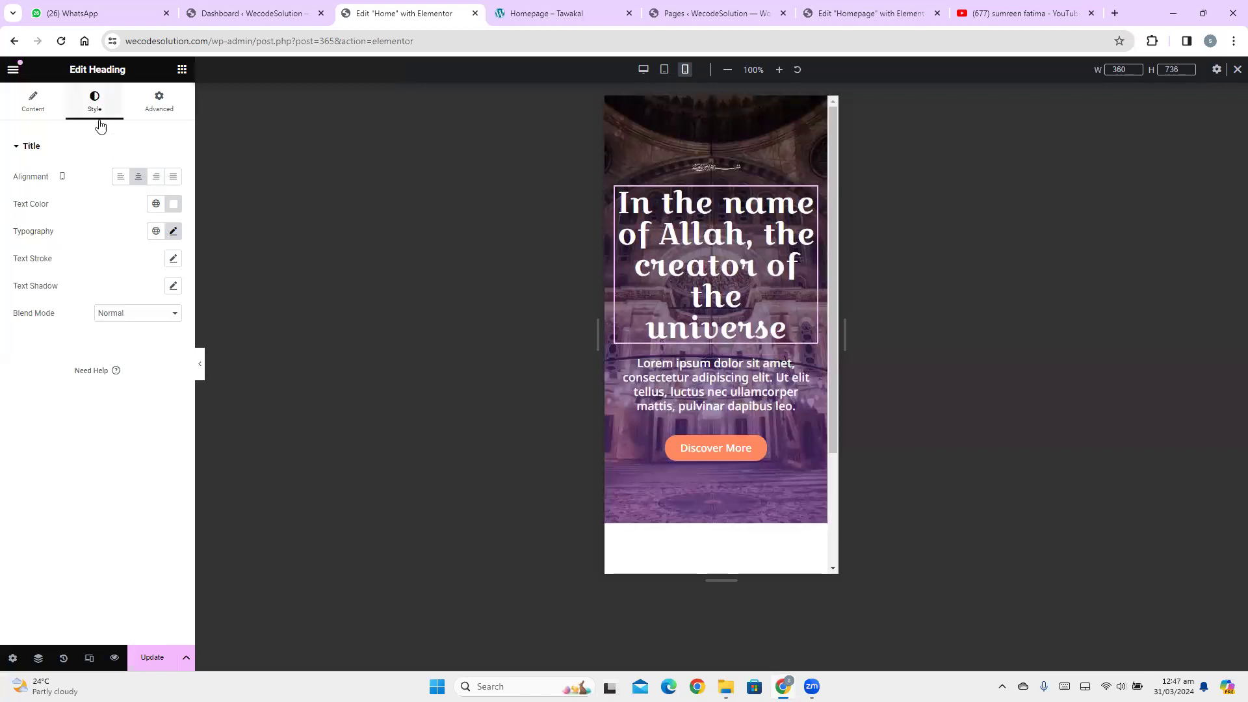
left_click(174, 231)
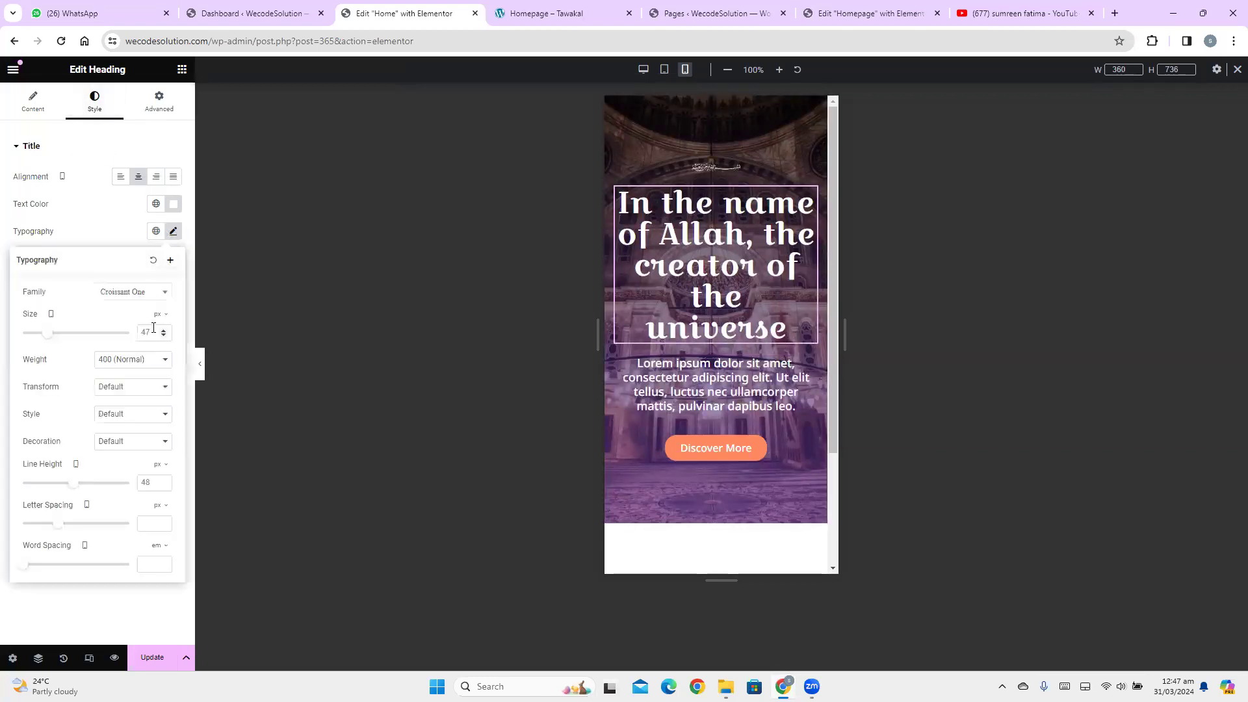
type("3")
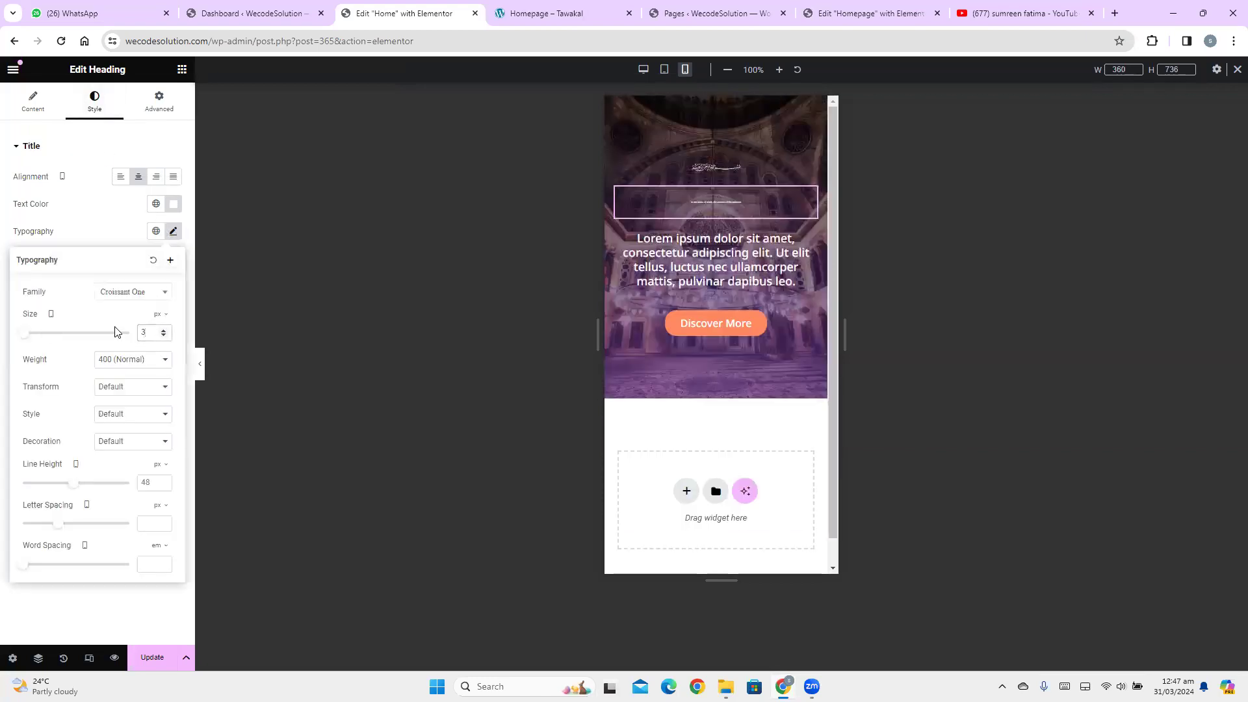
type("4")
key("BackSpace")
type("8")
left_click(141, 486)
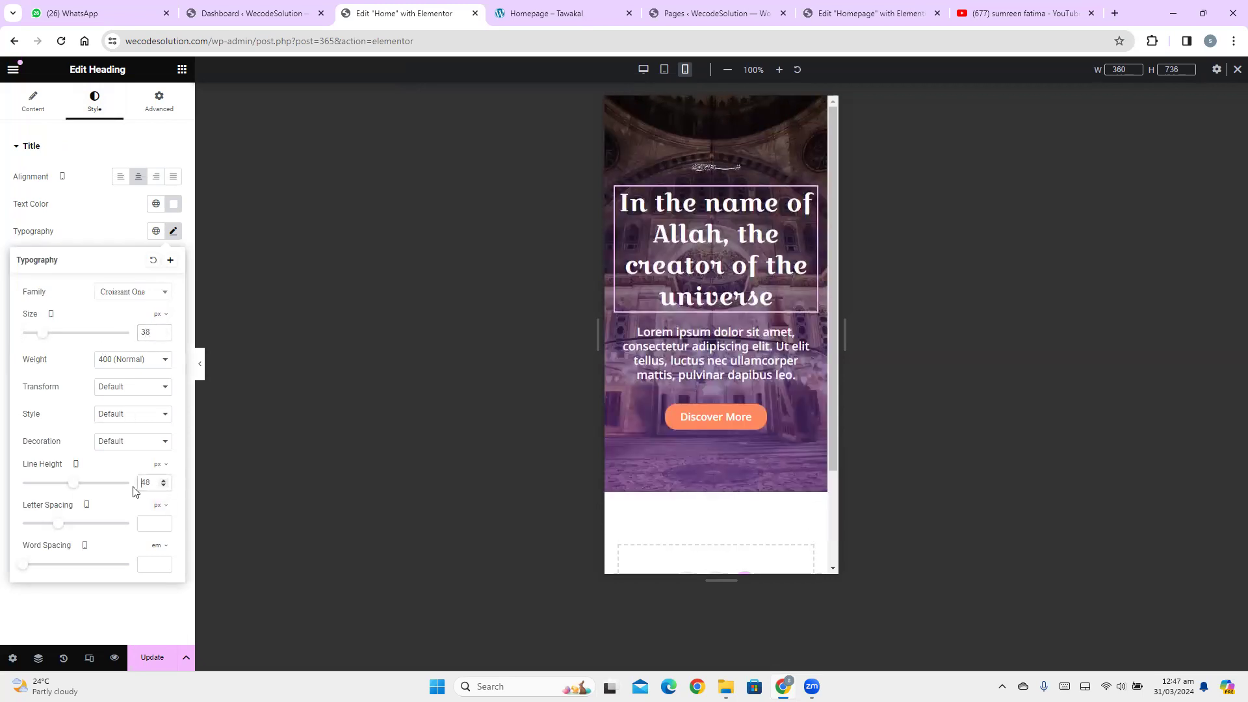
key("Delete")
key("Delete")
type("3")
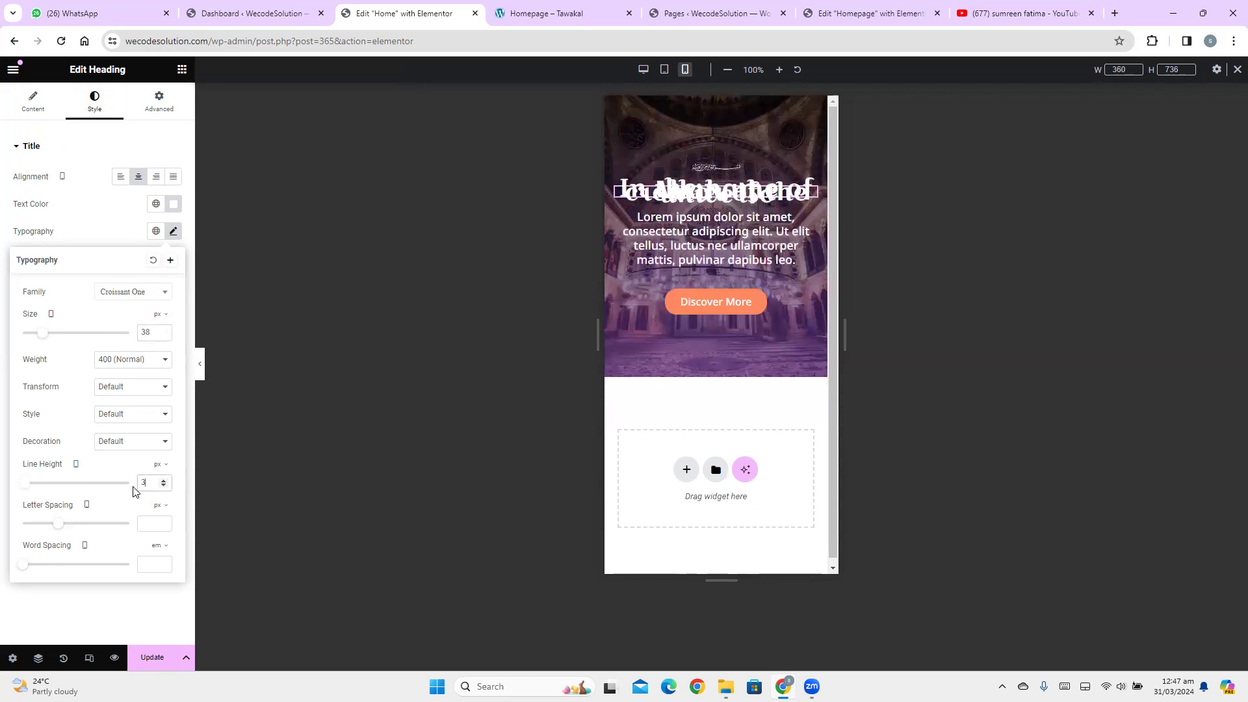
type("8")
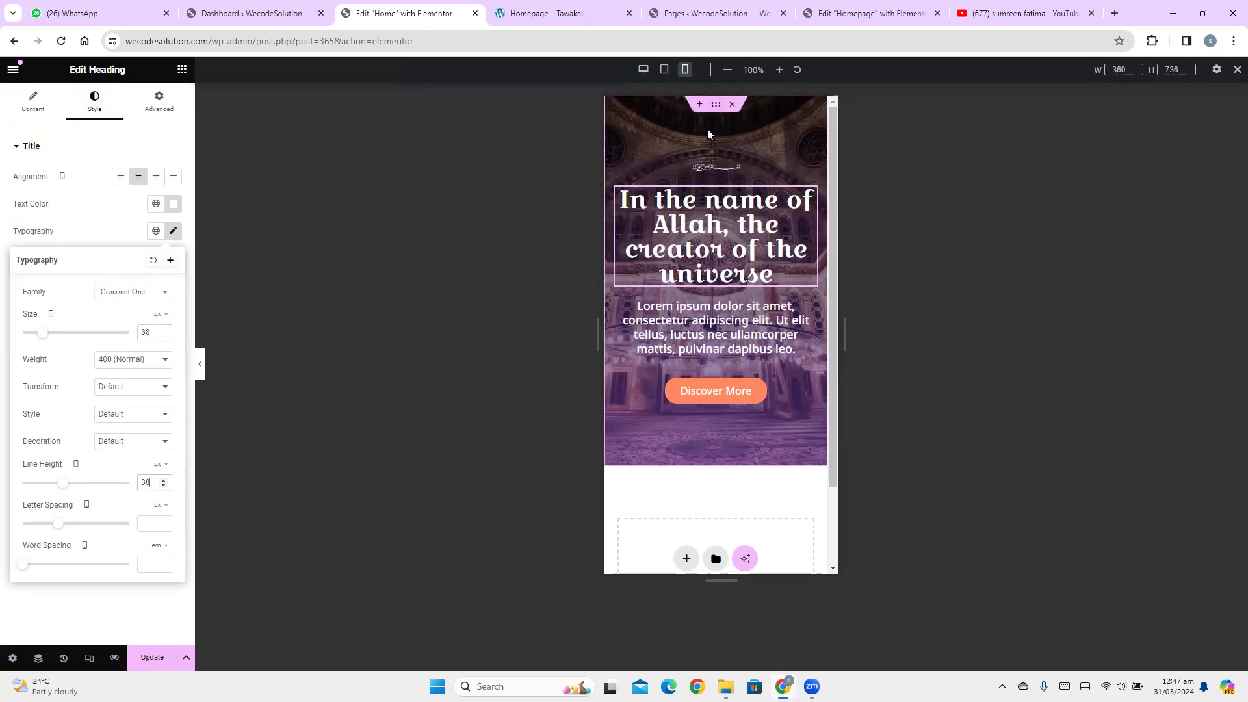
In the mobile view, unlink the hero container's padding and set it to 5 em top and bottom, 1 em left and right
left_click(715, 111)
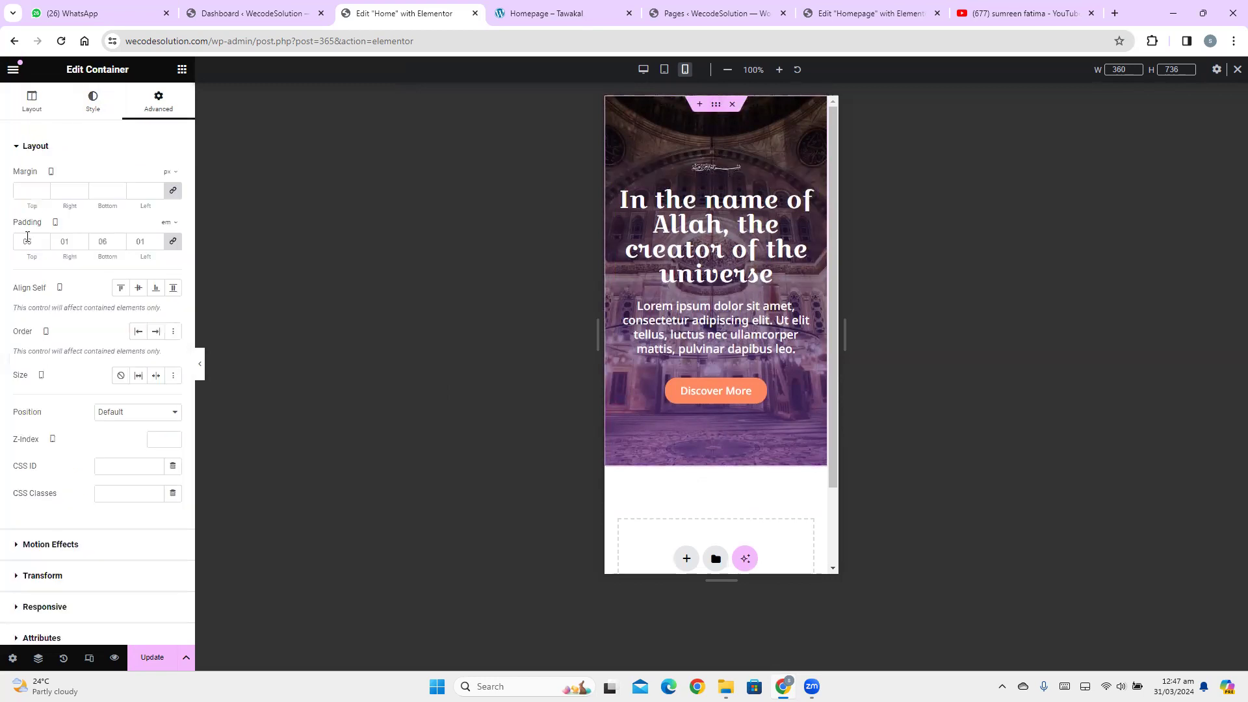
left_click(173, 241)
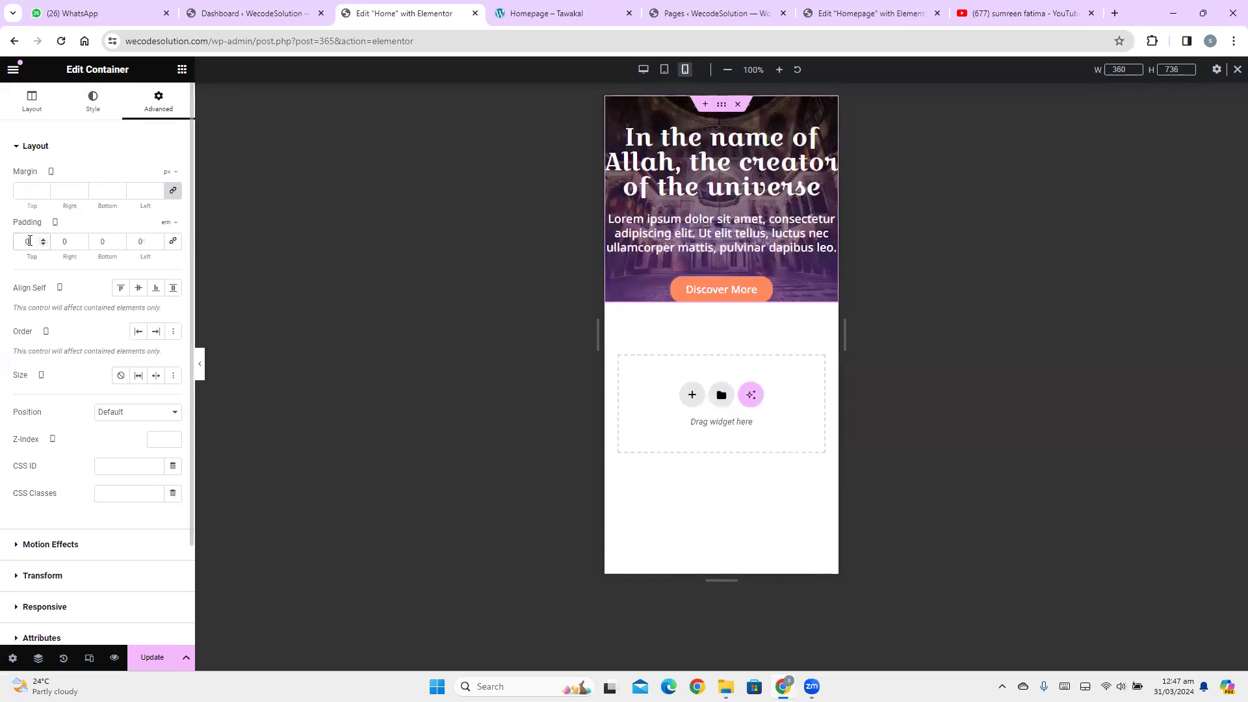
type("5")
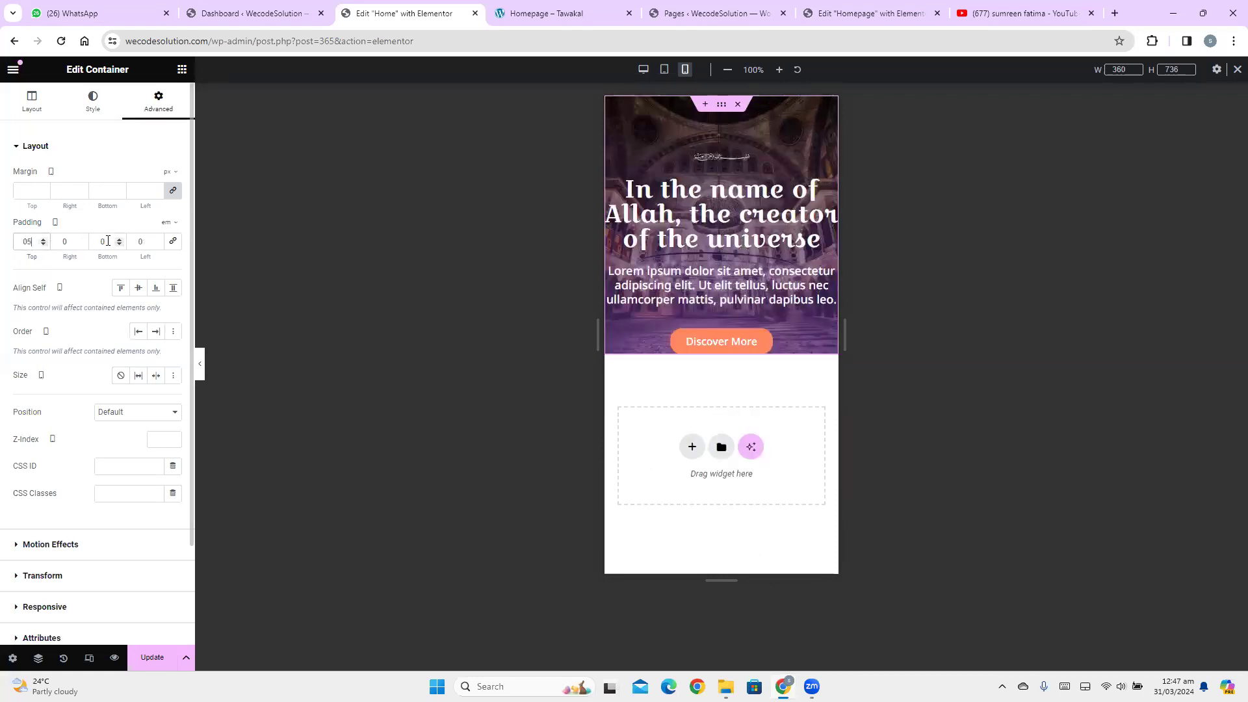
type("5")
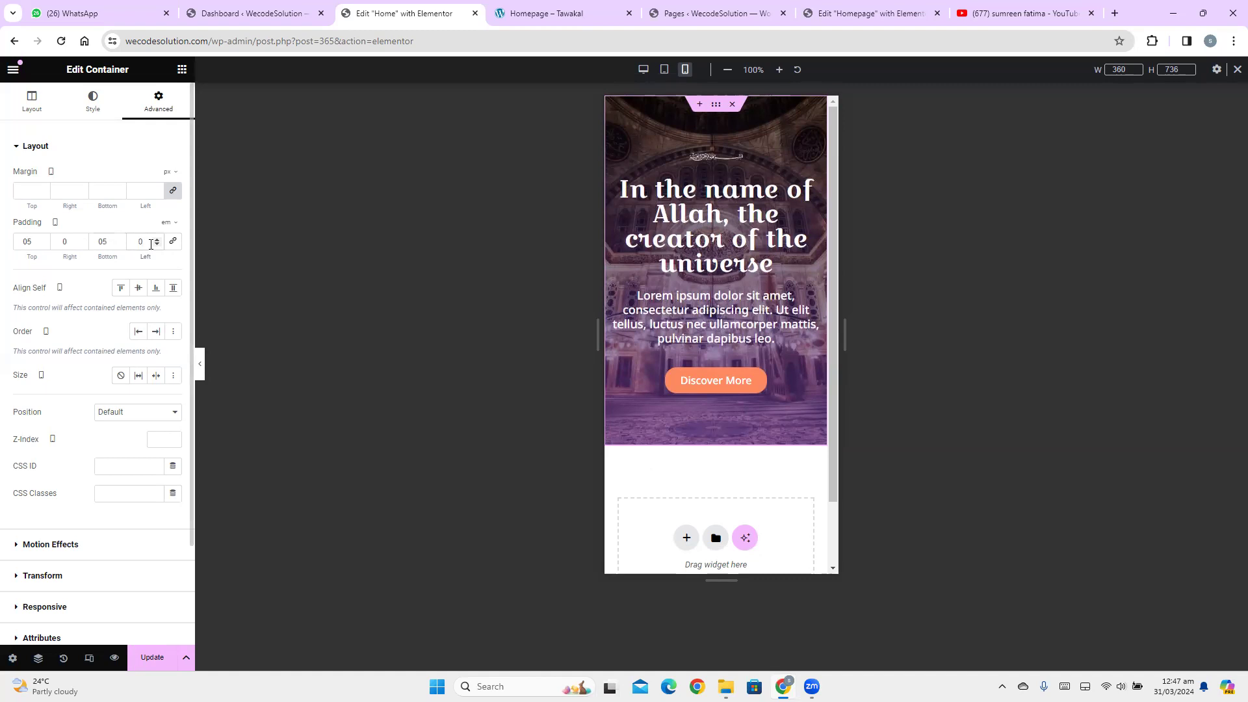
type("1")
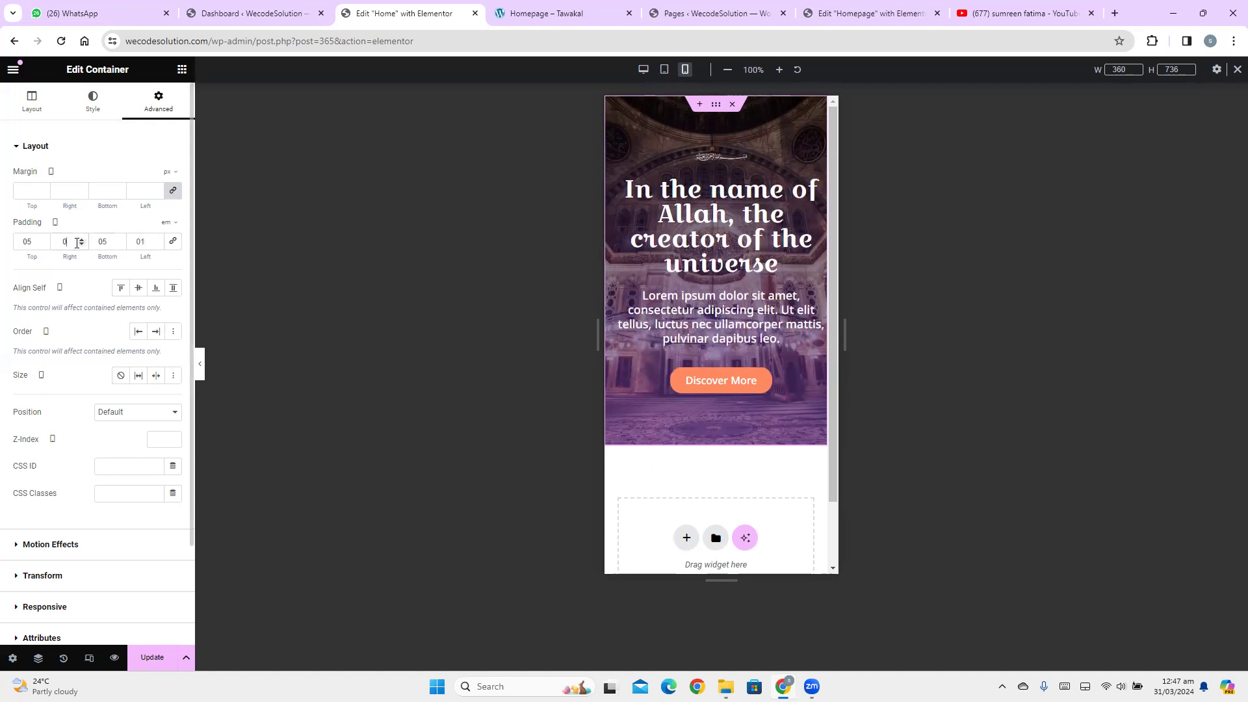
type("1")
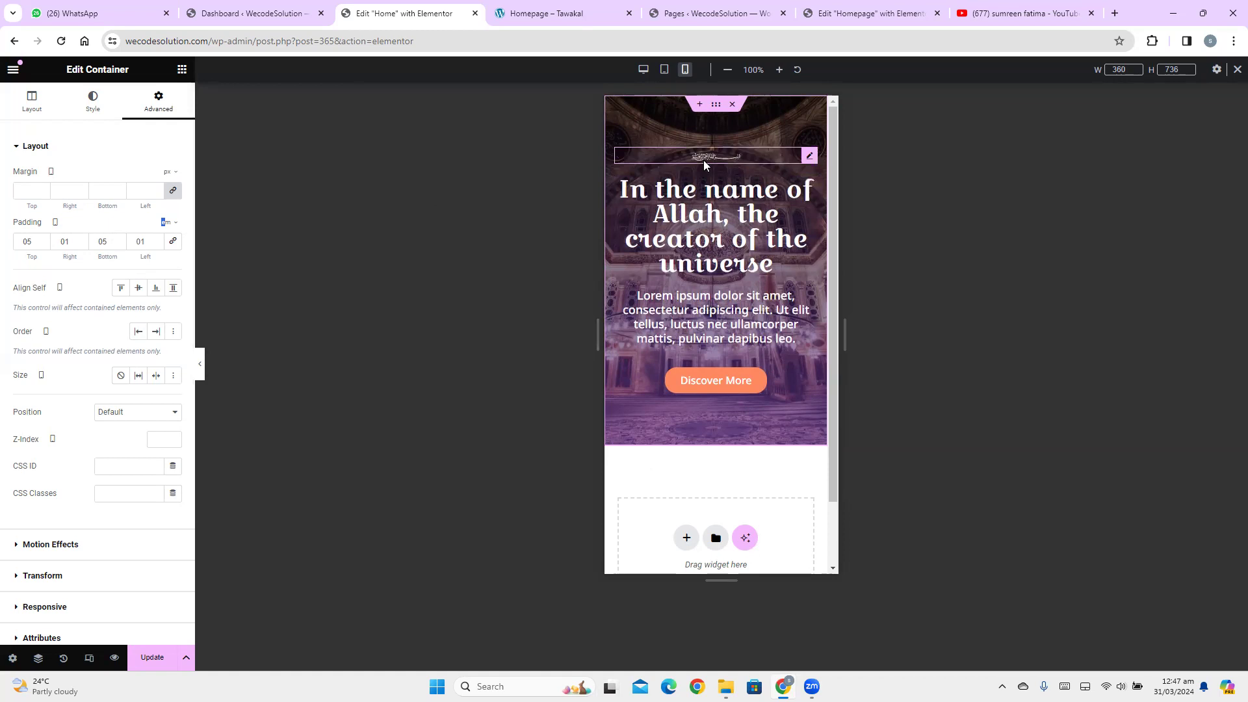
Set the hero calligraphy image's mobile width to 51% and compare the result with the template page
left_click(676, 174)
left_click_drag(40, 225, 76, 239)
left_click(511, 6)
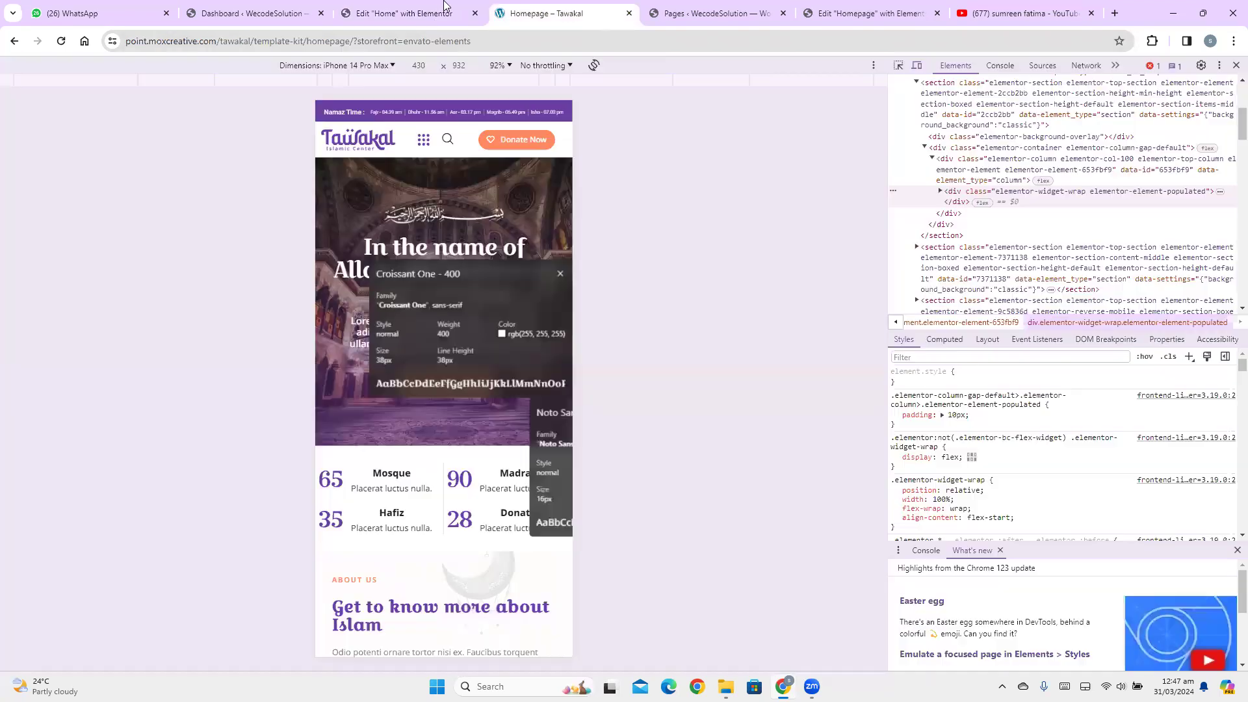
left_click(443, 11)
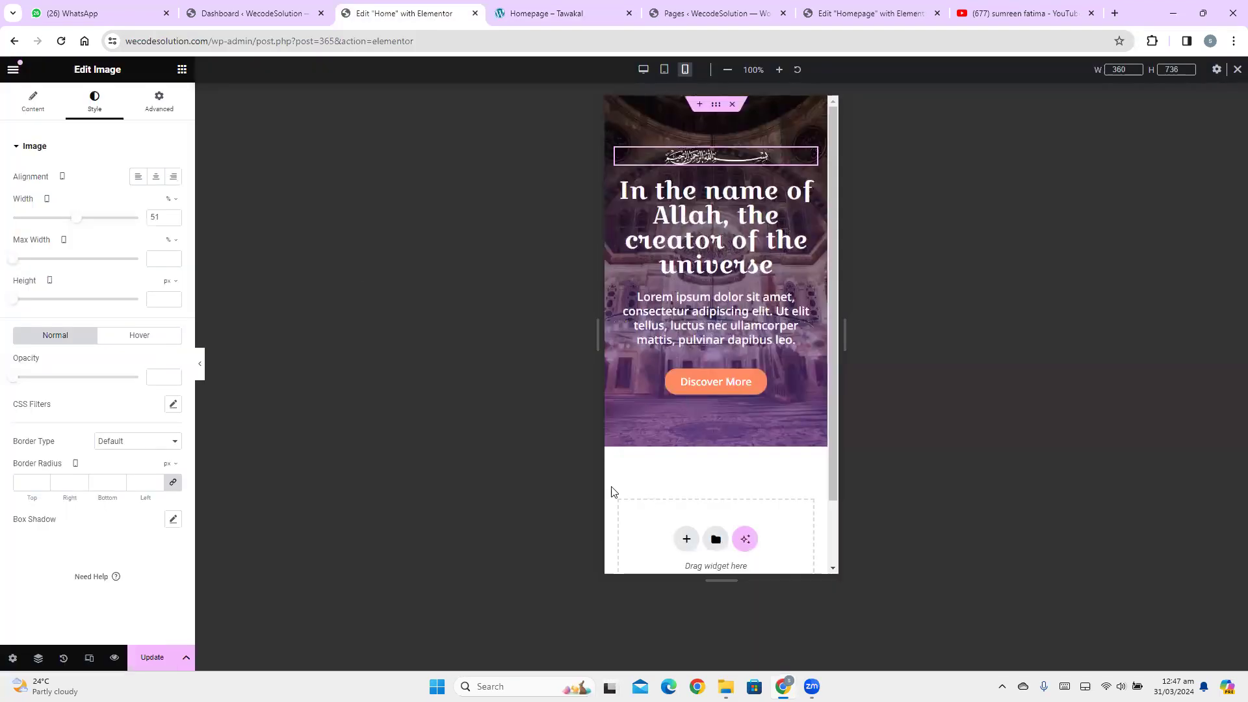
left_click(545, 8)
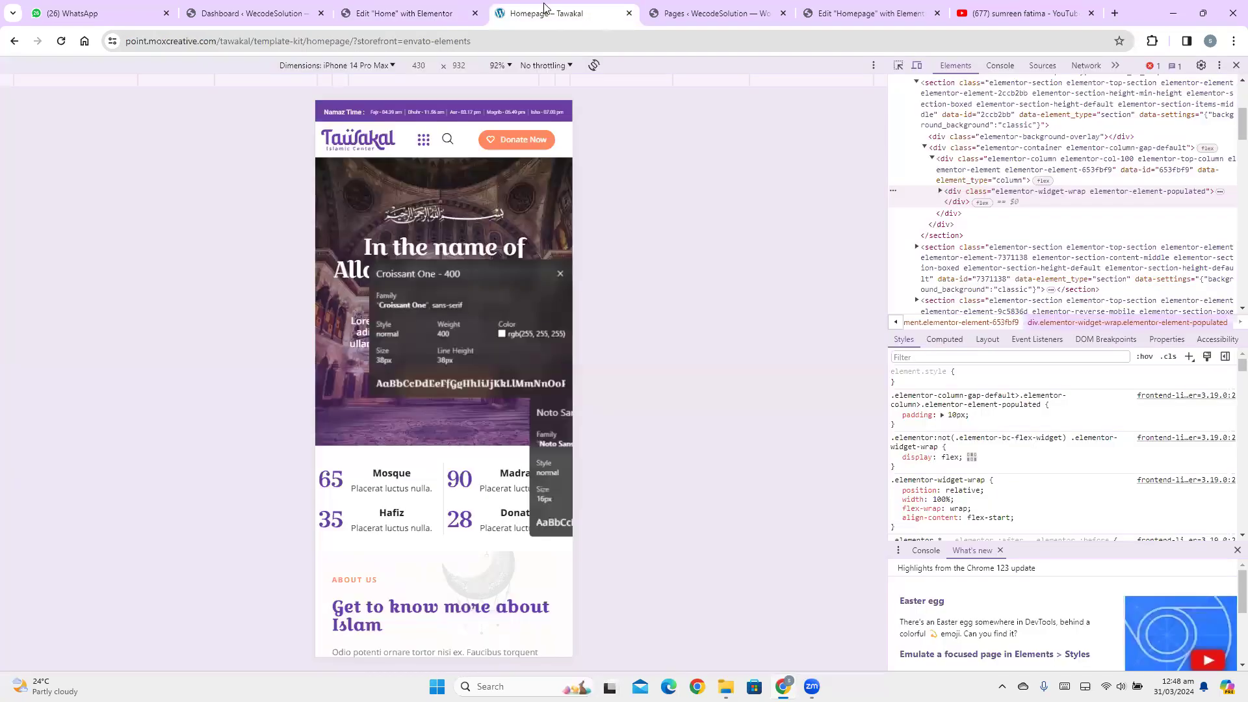
left_click(413, 14)
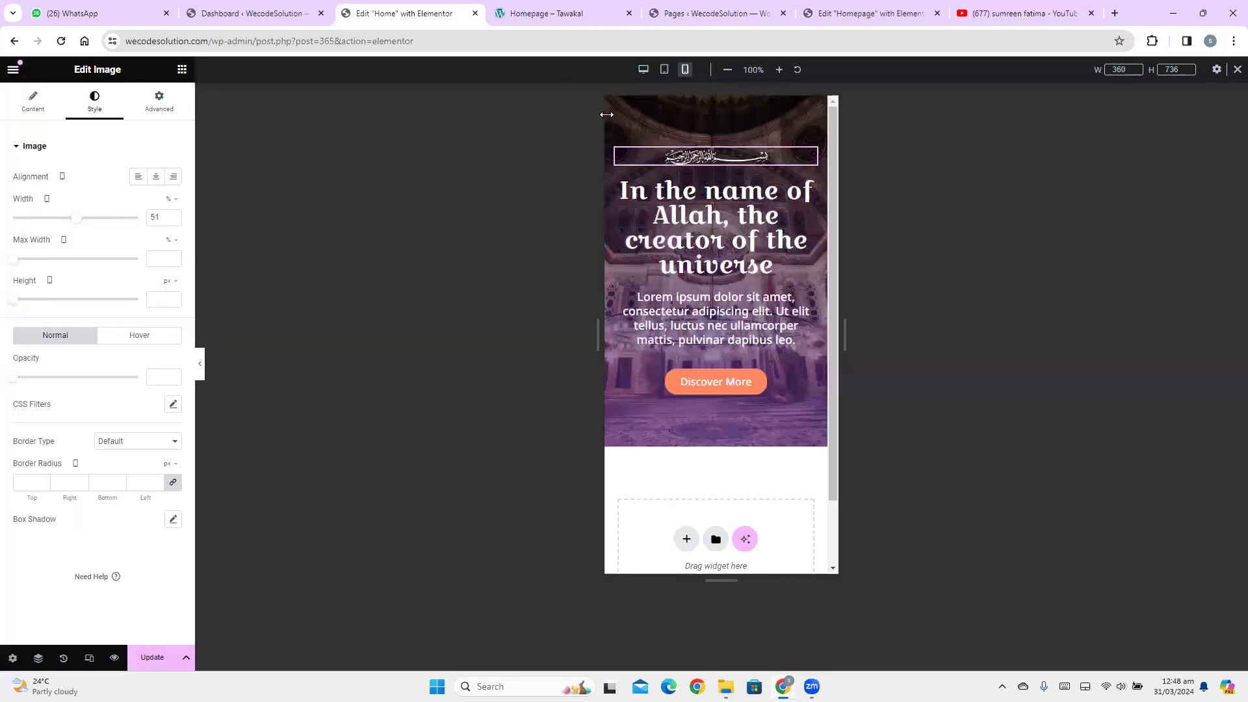
Update the page and close the device emulation and WhatFont on the template page
left_click(173, 654)
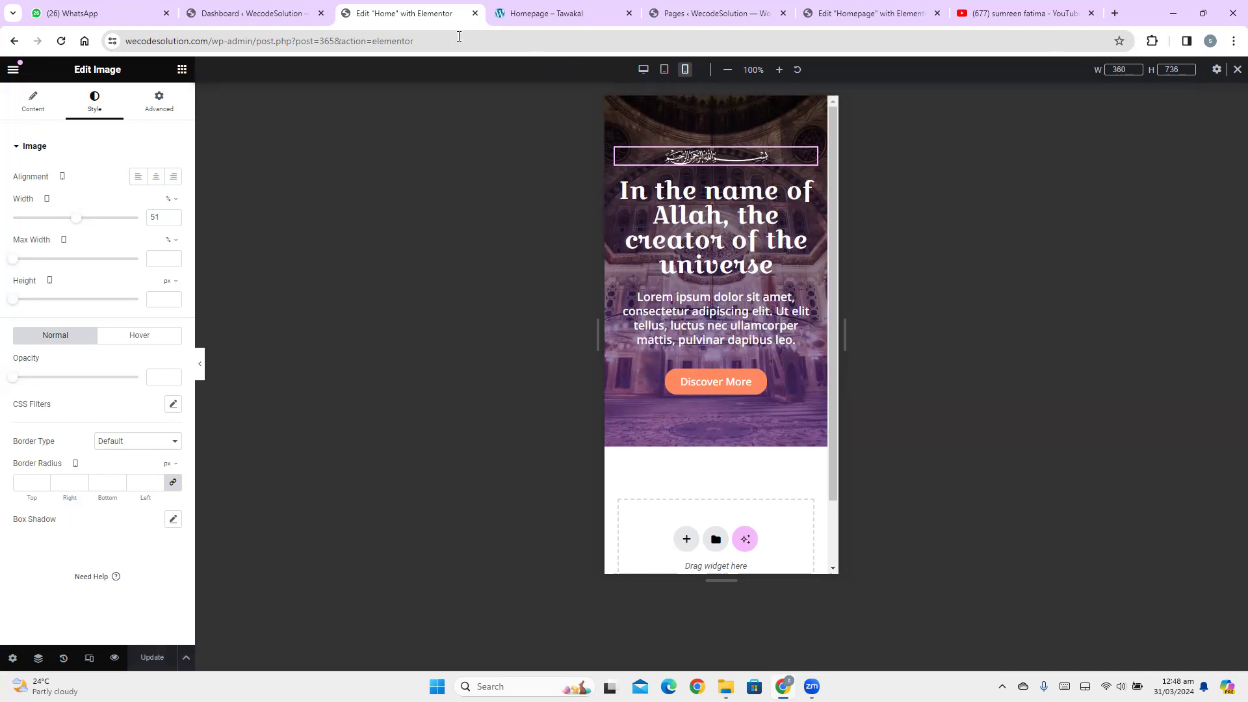
left_click(520, 12)
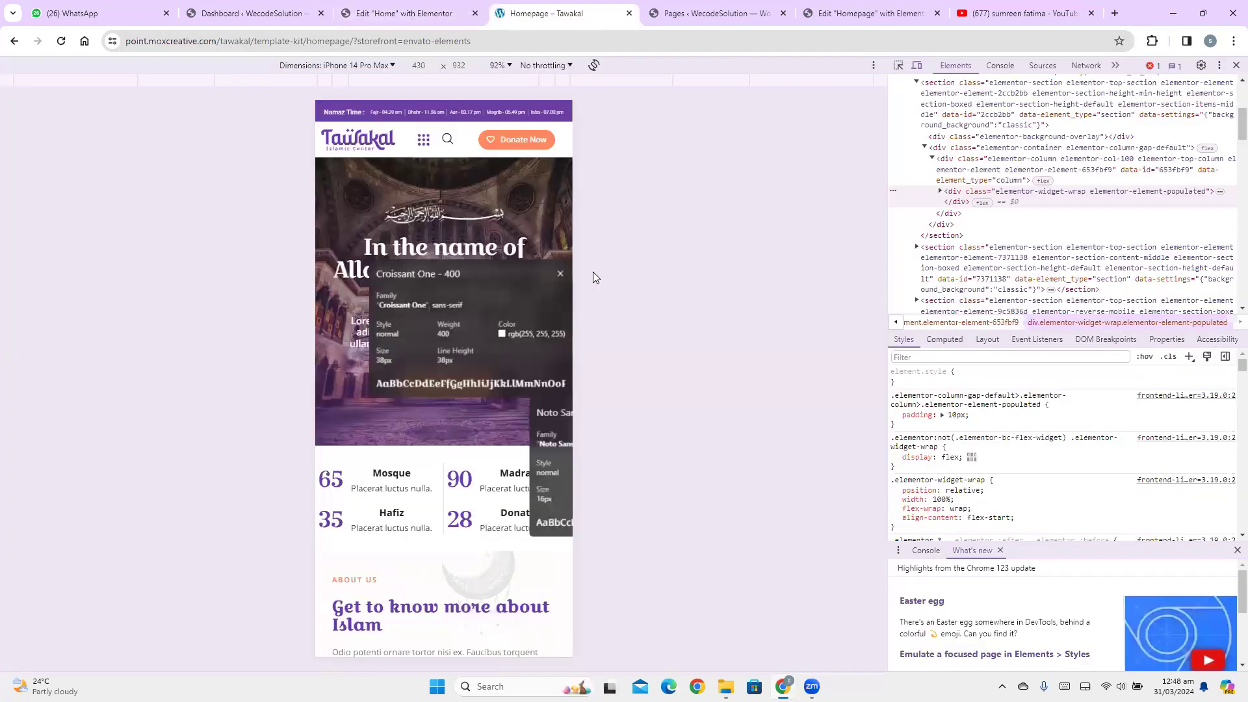
left_click(1237, 65)
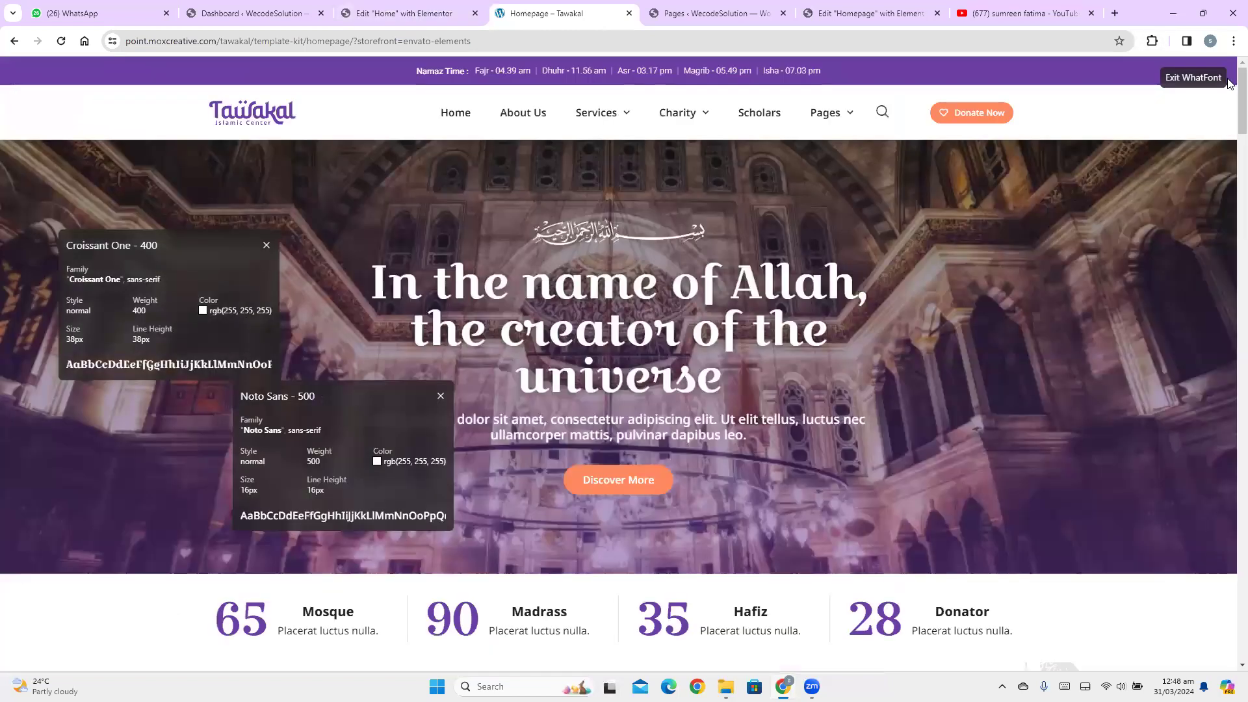
left_click(1221, 78)
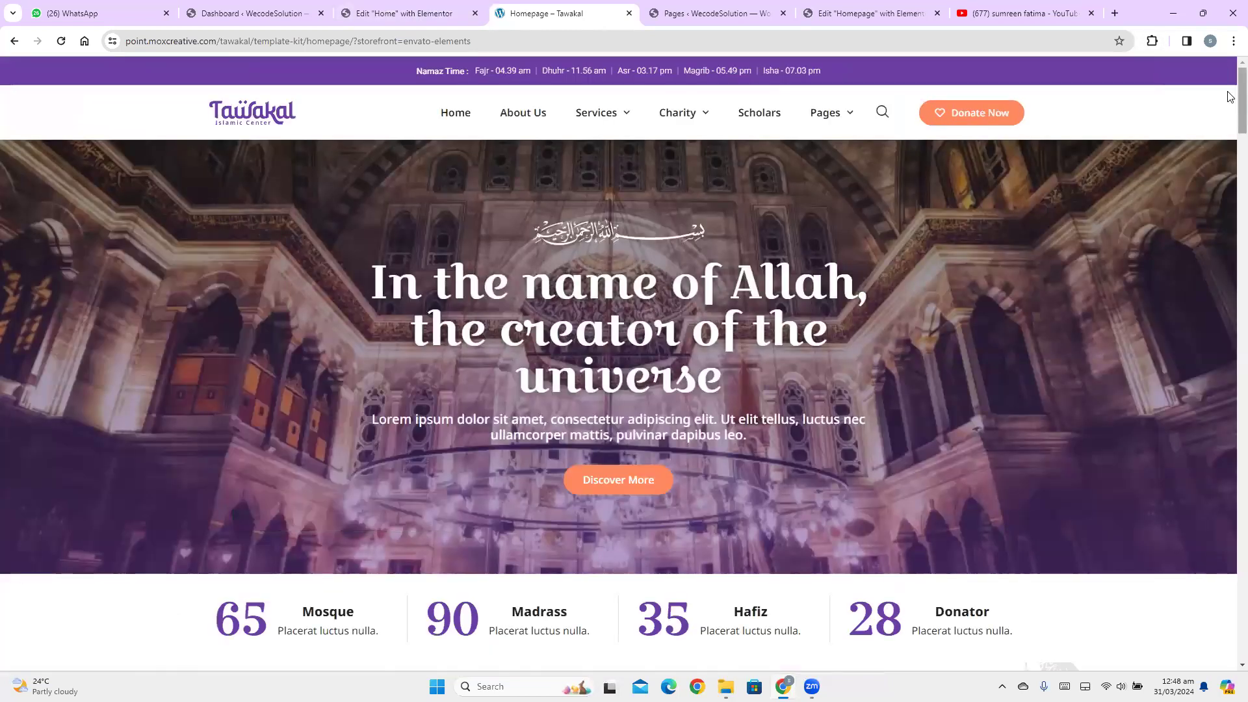
In the desktop view, add a four-column container below the hero, modelled on the template's statistics row
scroll(1229, 130, "down", 6)
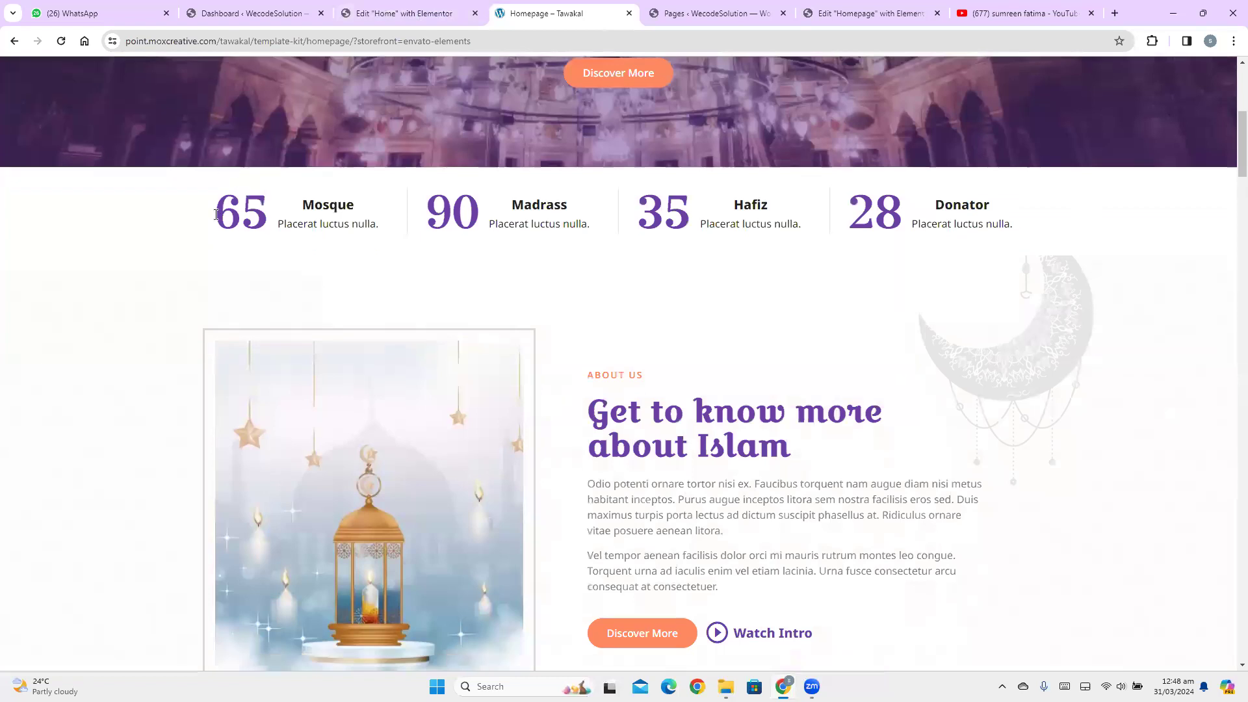
left_click_drag(208, 216, 370, 222)
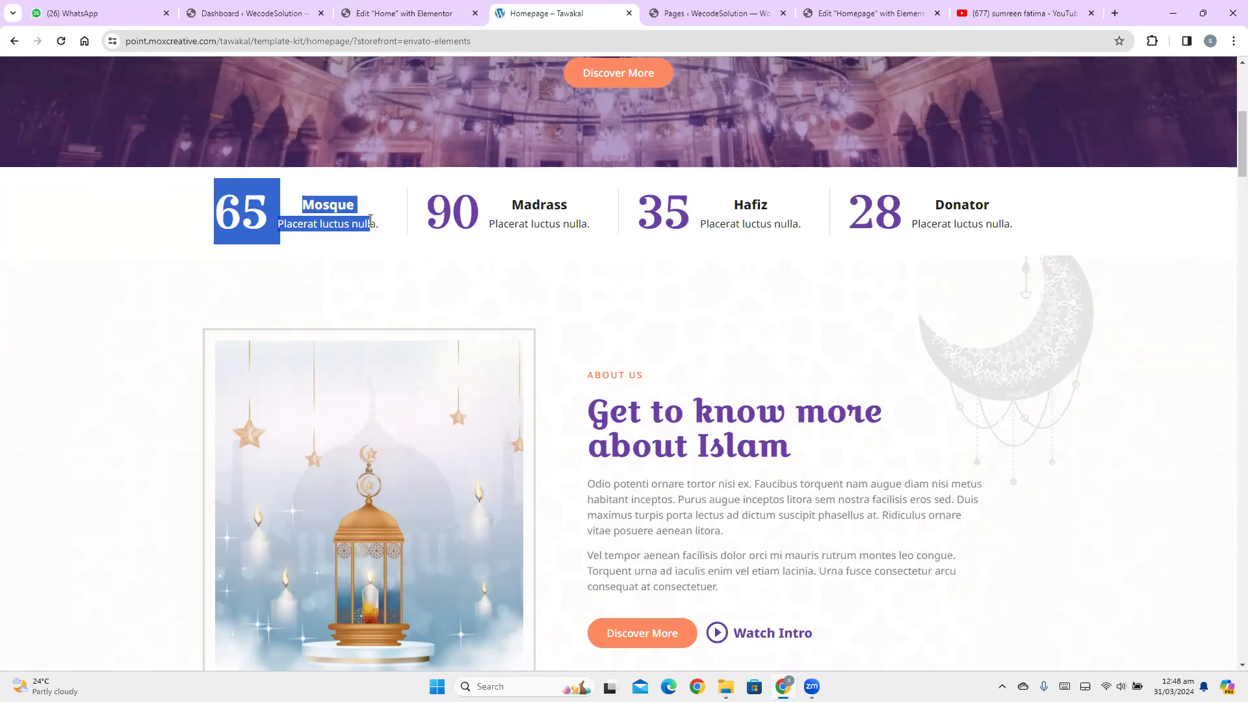
left_click(236, 215)
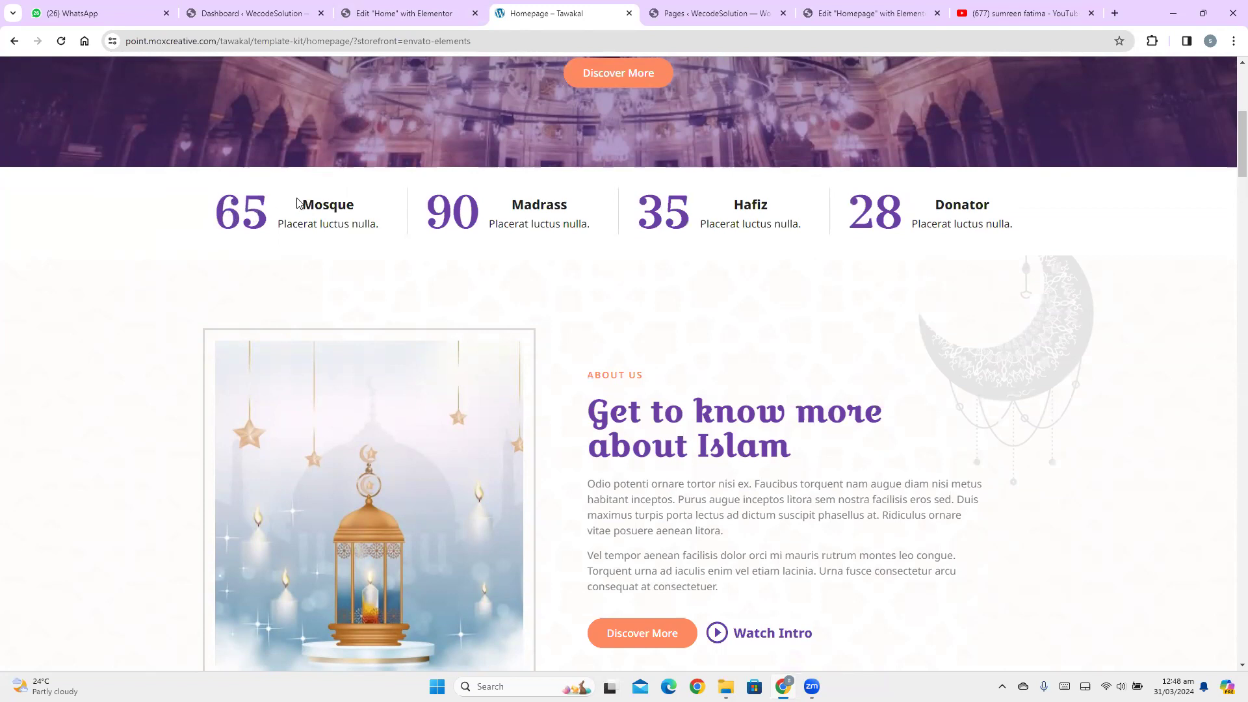
left_click_drag(297, 202, 332, 237)
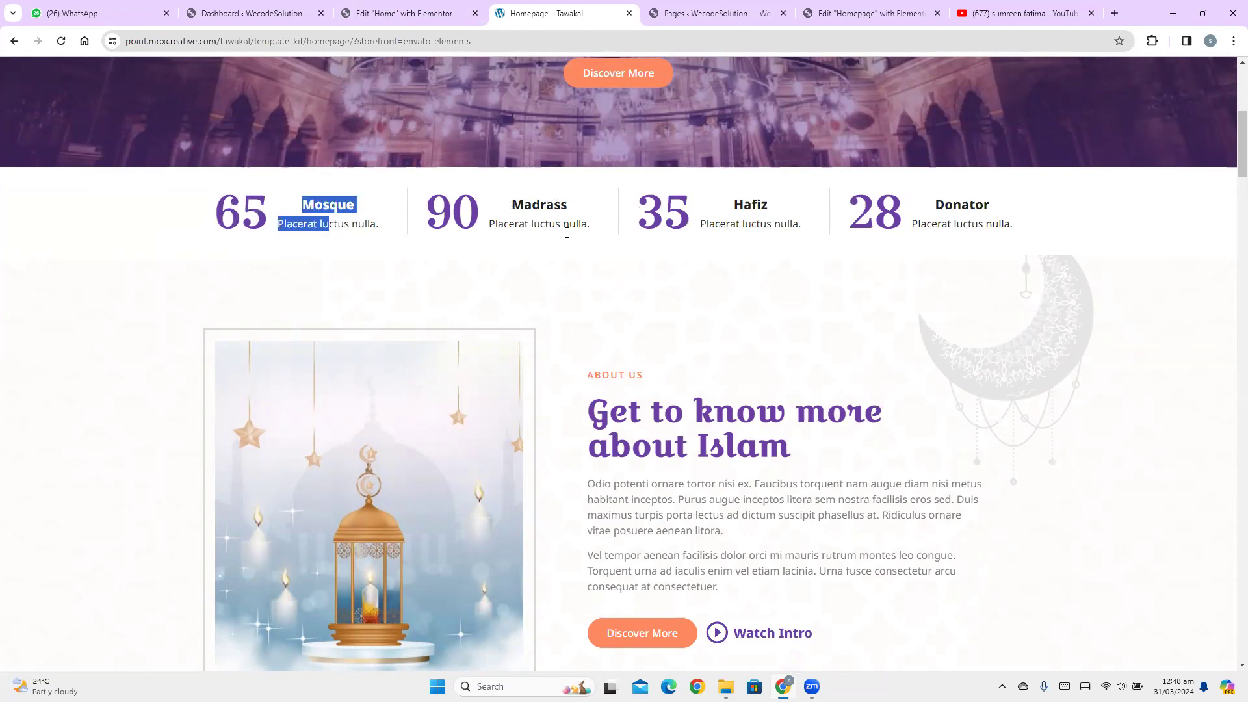
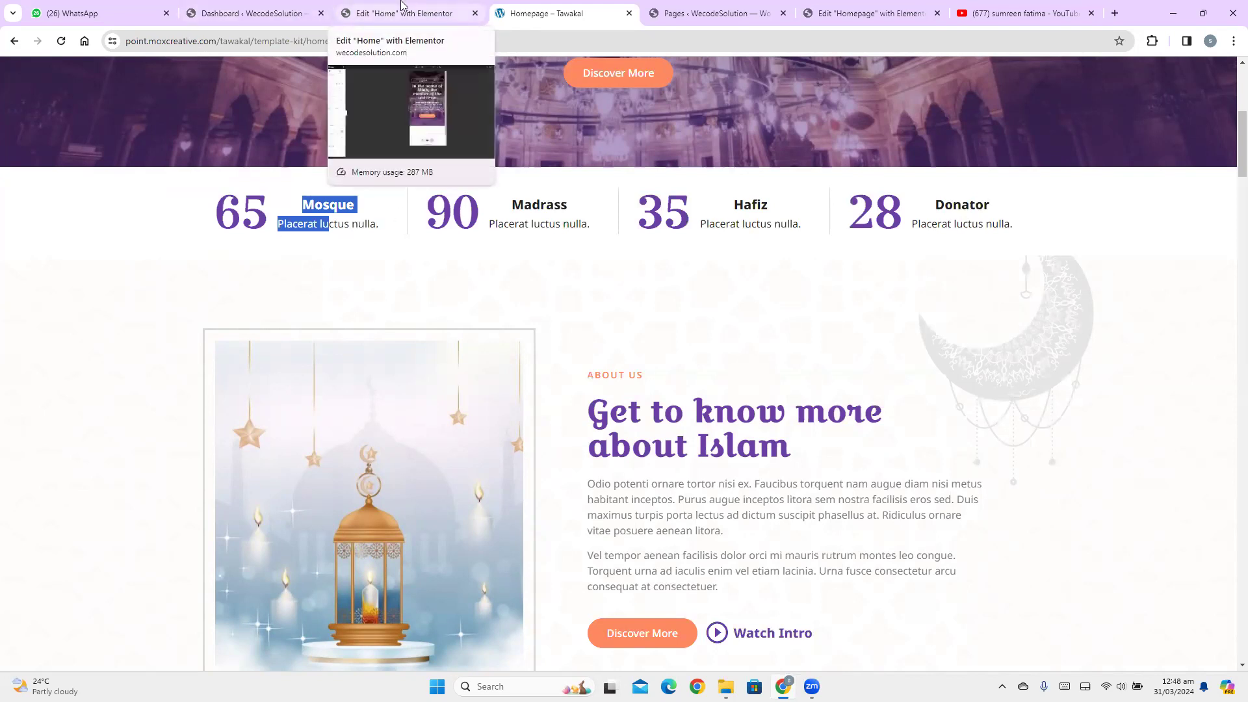
left_click(401, 8)
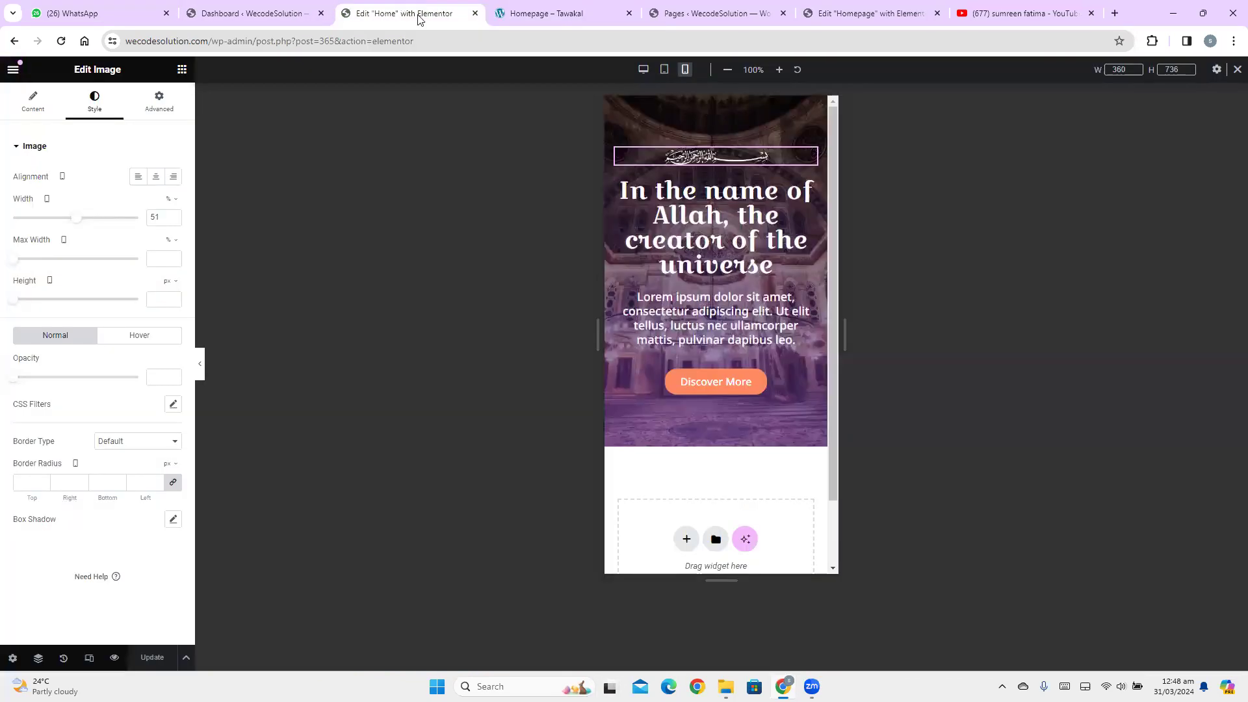
left_click(650, 74)
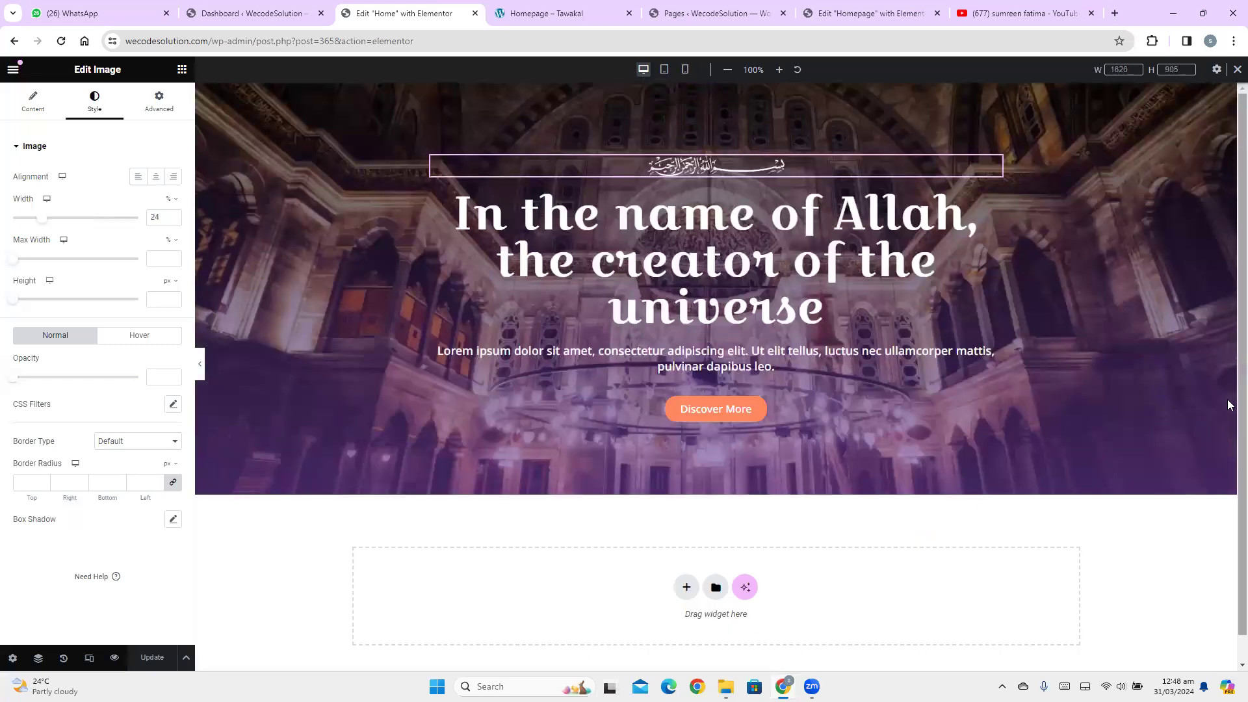
scroll(1230, 406, "down", 1)
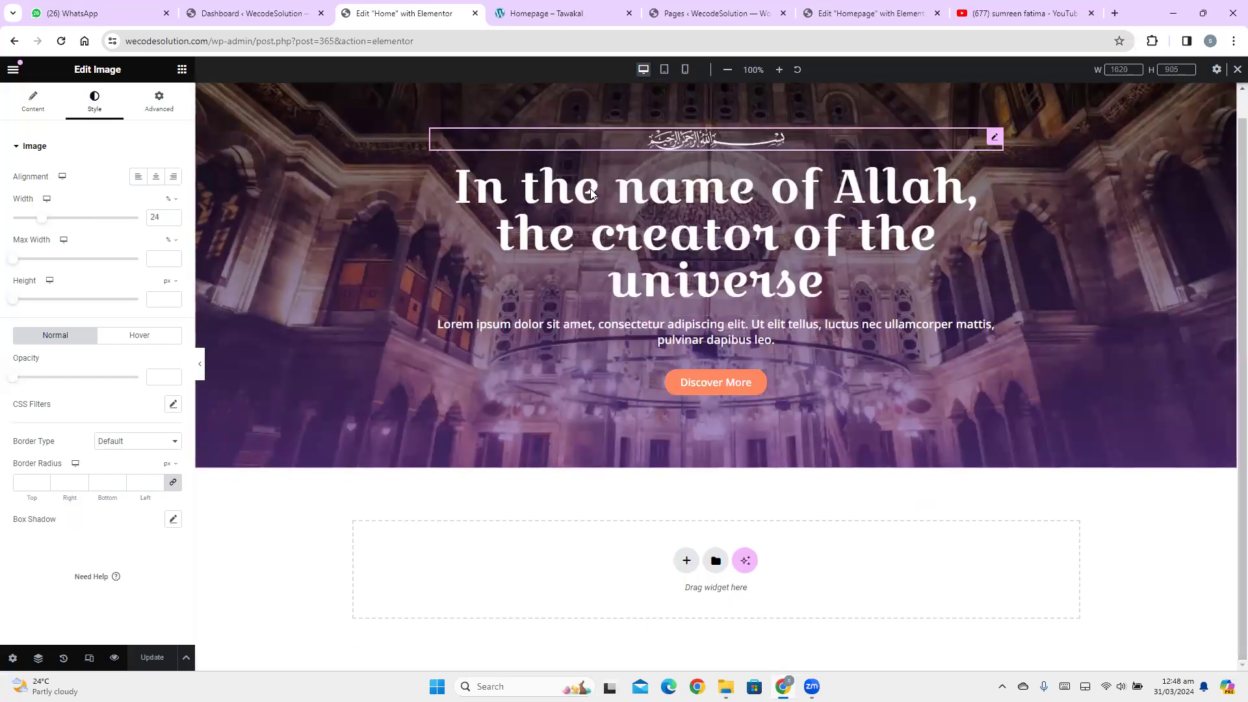
left_click(680, 562)
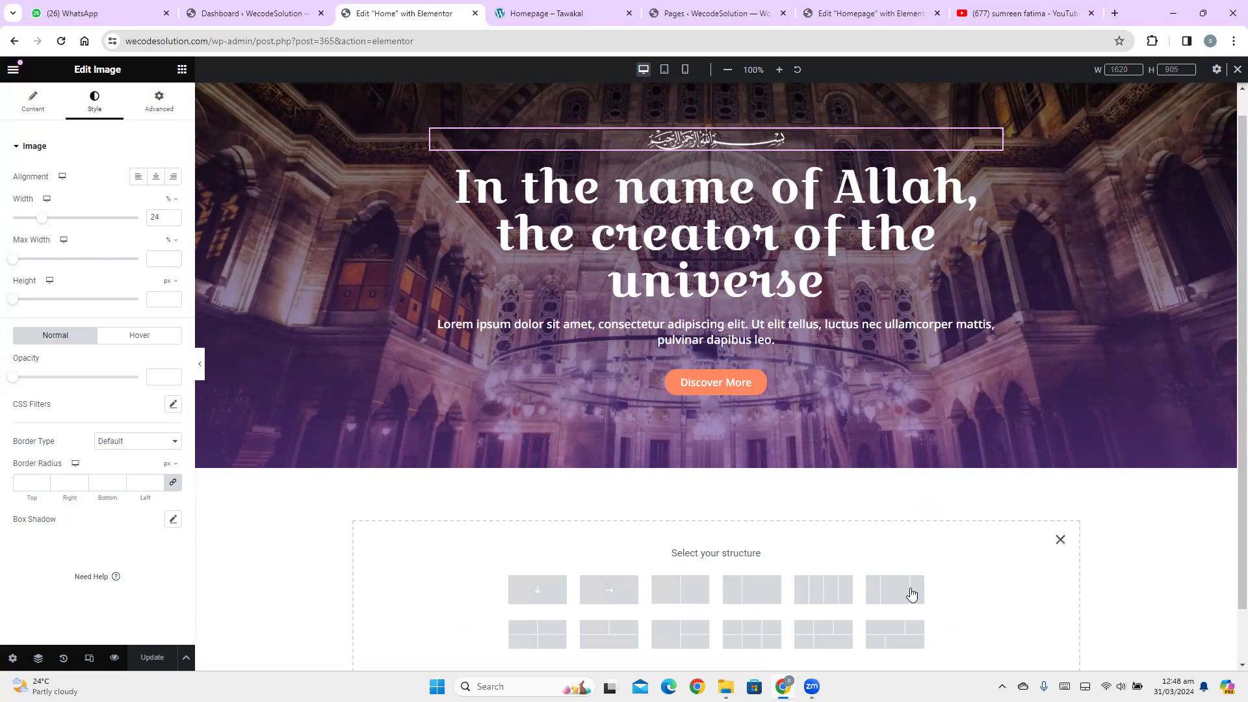
left_click(831, 591)
Set the boxed width of the new four-column container to 1300 px
left_click_drag(1227, 263, 1229, 338)
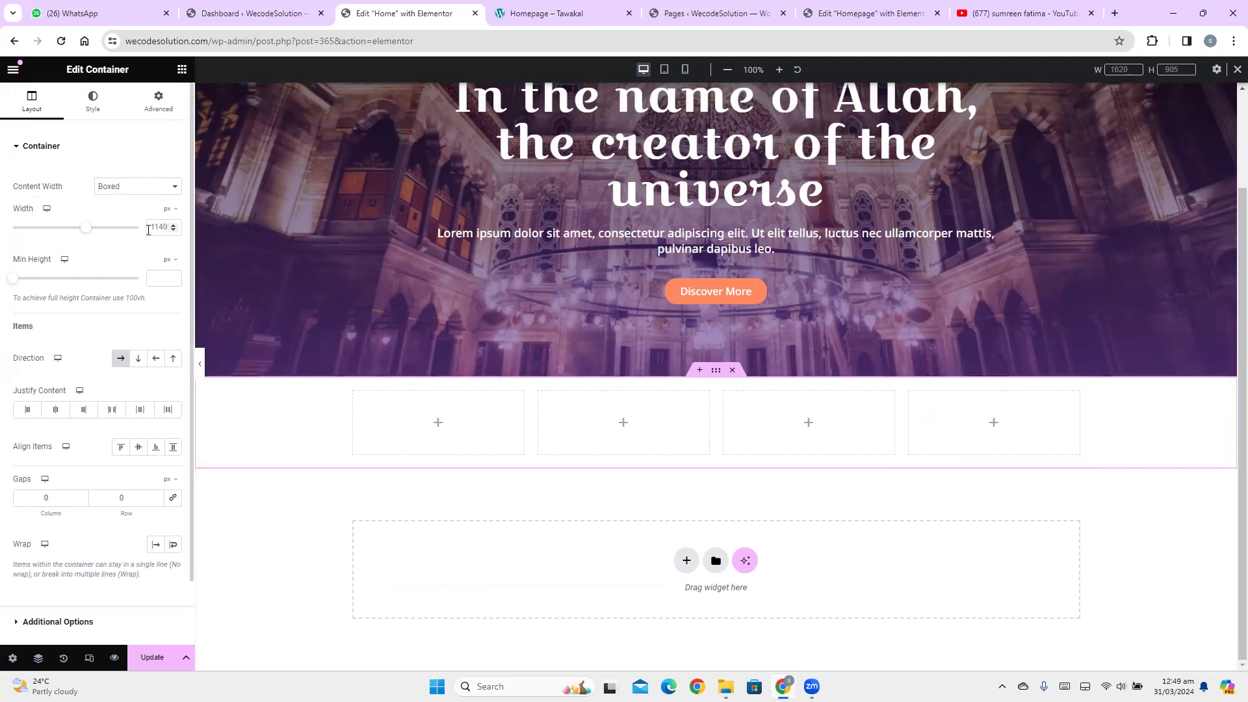
key("ctrl+a")
type("1300")
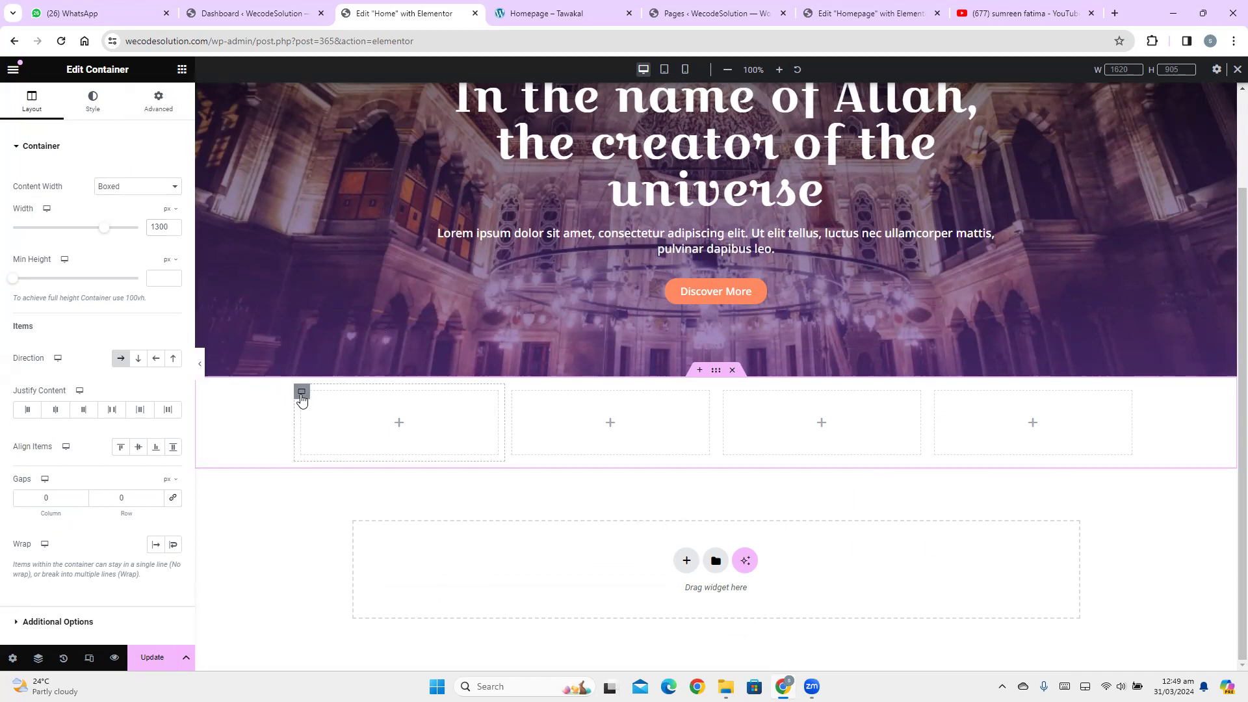
Give the first column container a solid border with unlinked widths, 3 px on the right side only
left_click(525, 13)
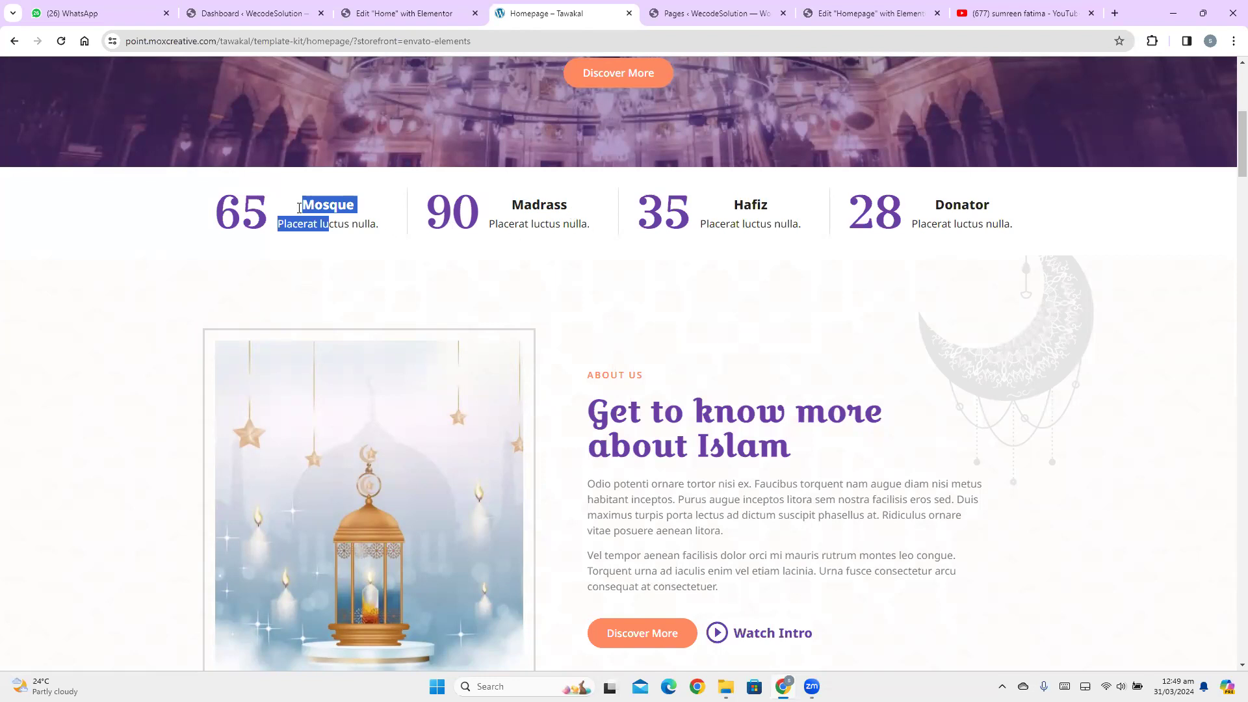
left_click(422, 8)
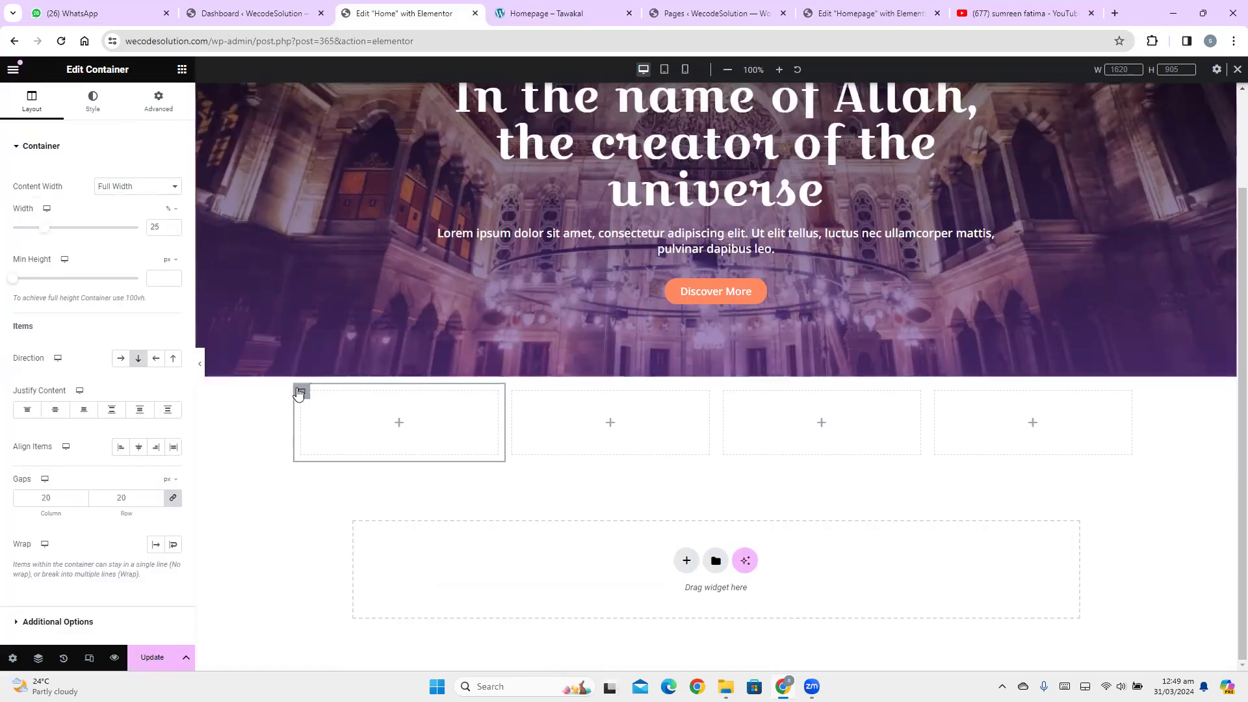
left_click(95, 107)
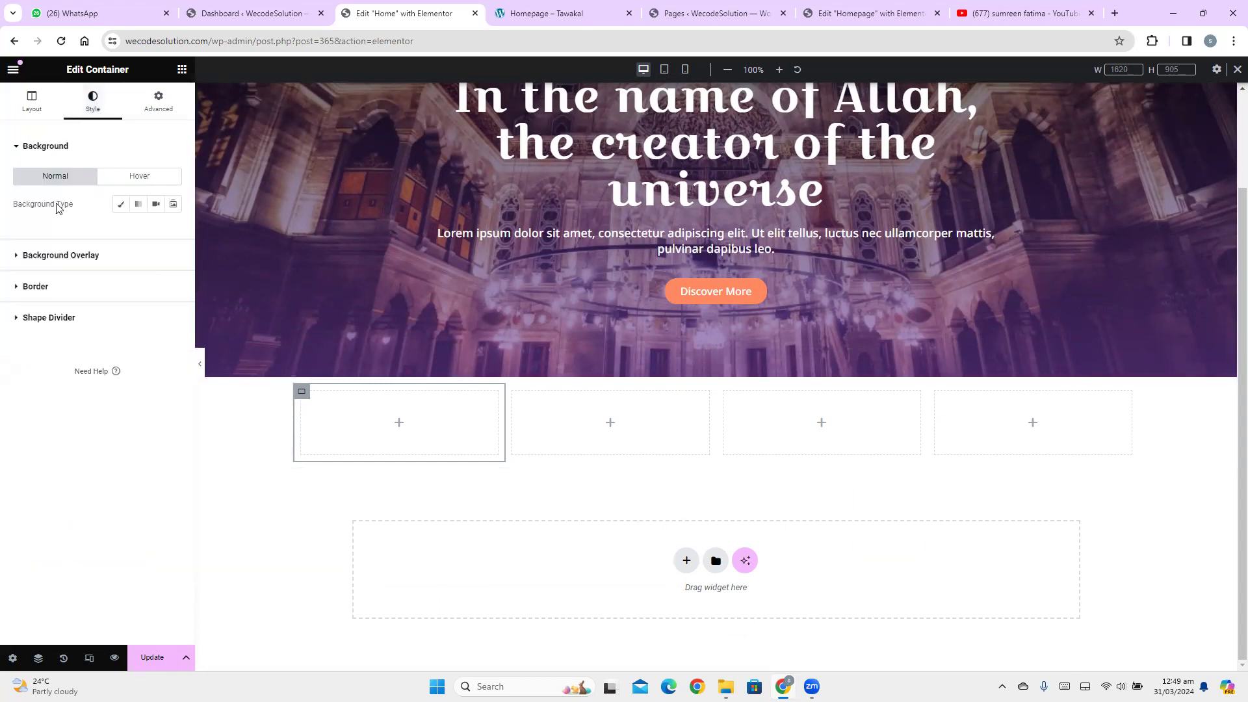
left_click(64, 289)
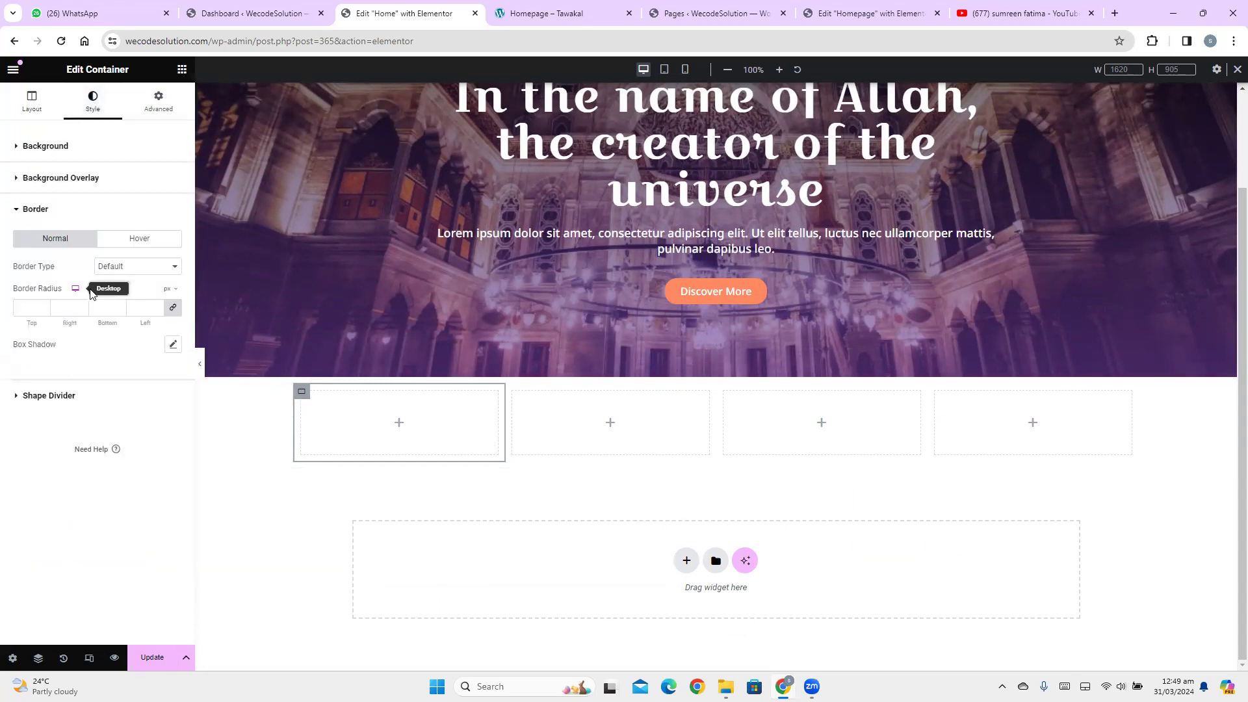
left_click(140, 272)
left_click(137, 294)
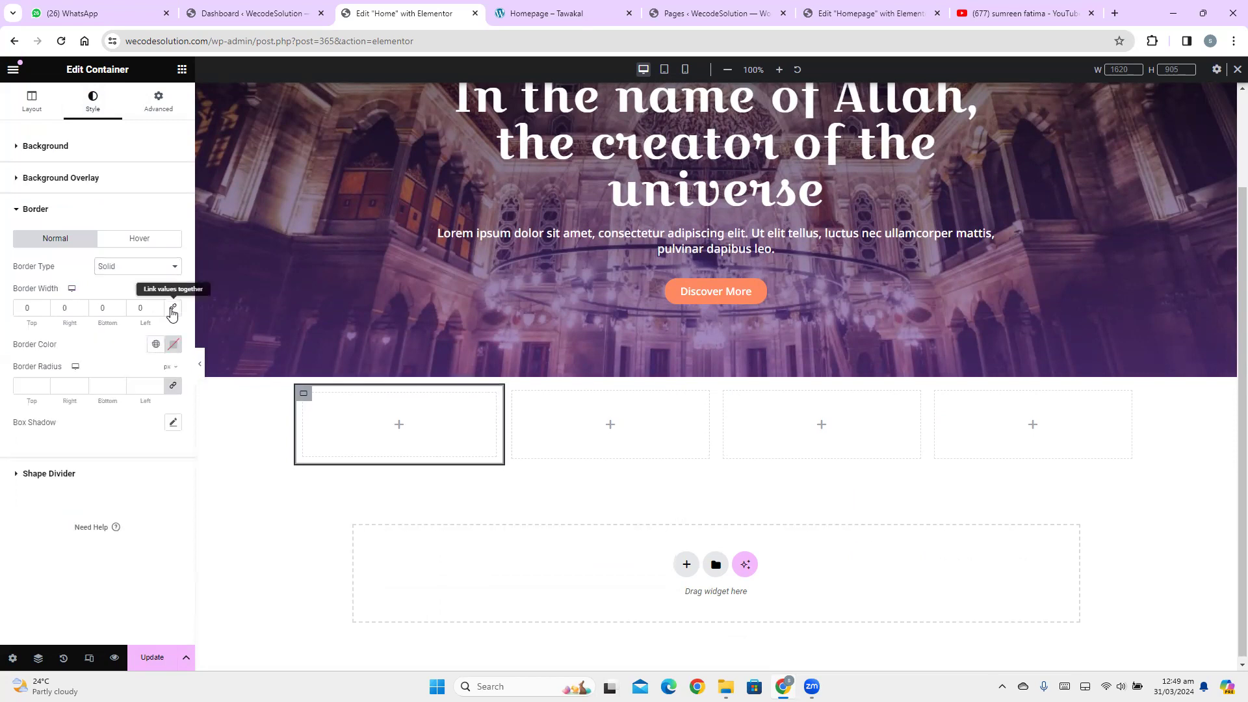
left_click(172, 310)
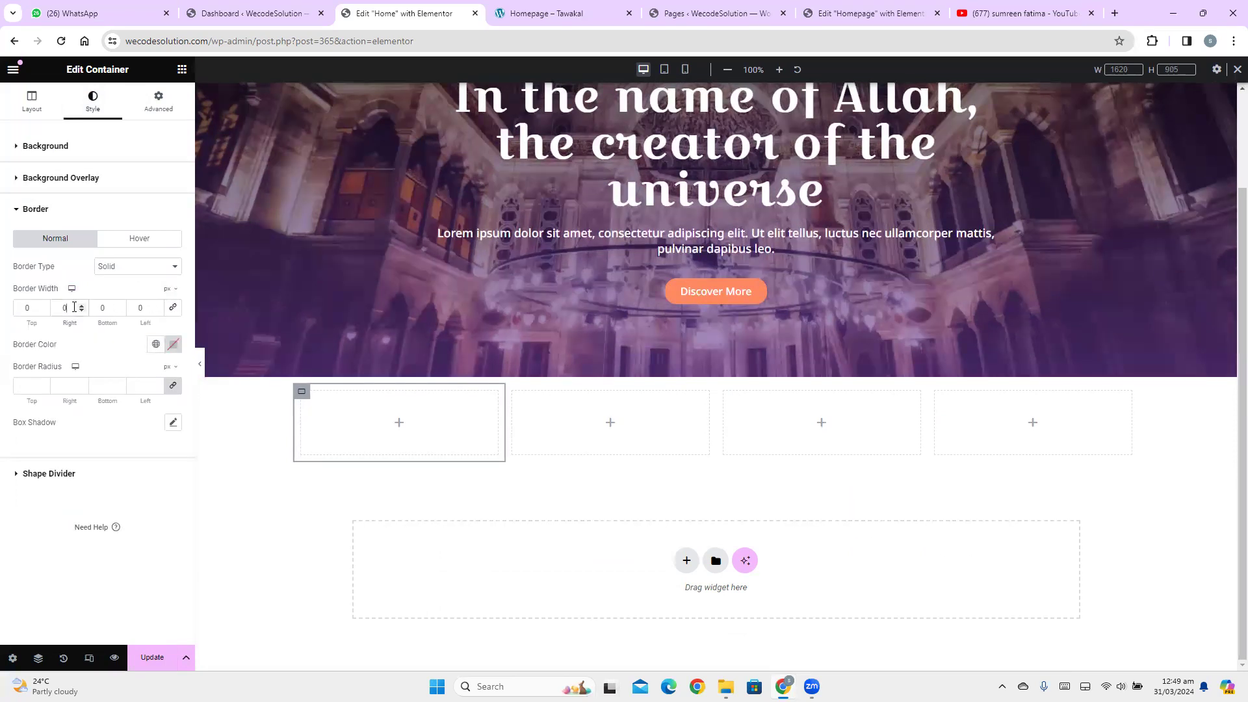
type("3")
Sample the statistics divider's colour #DBDBDB on the template page with ColorZilla, apply it to the first column's border, and preview the page
left_click(519, 12)
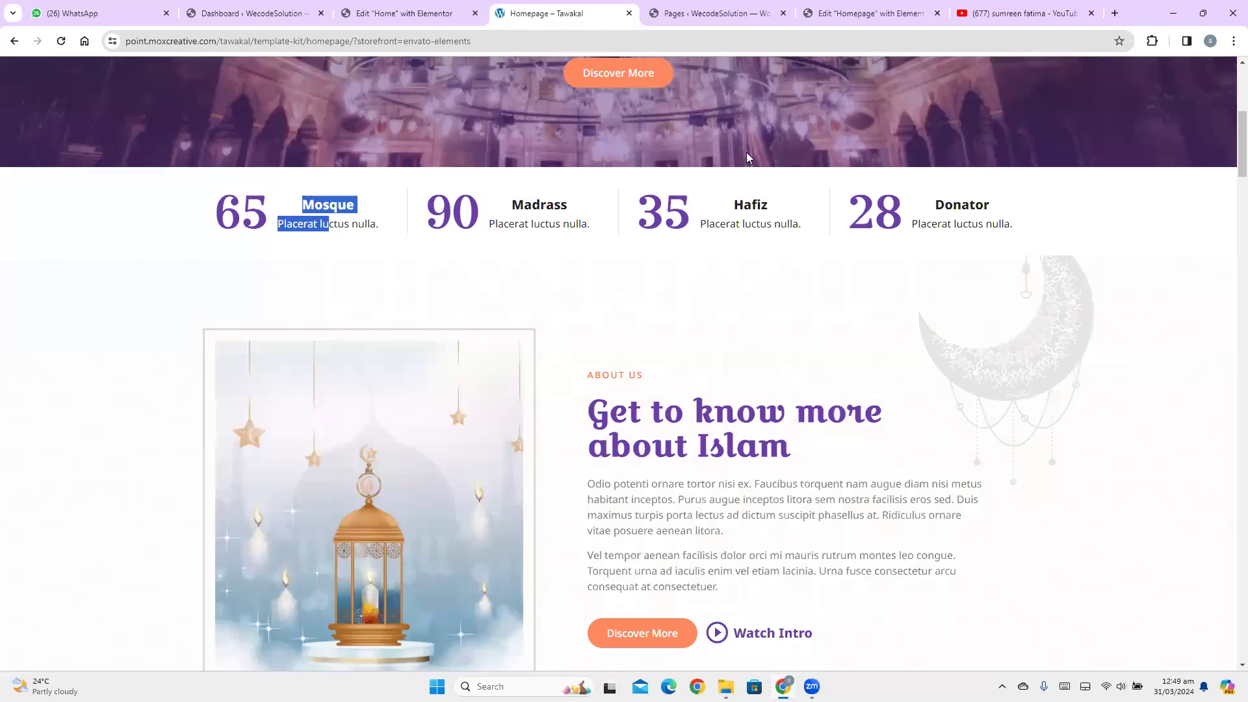
left_click(1152, 41)
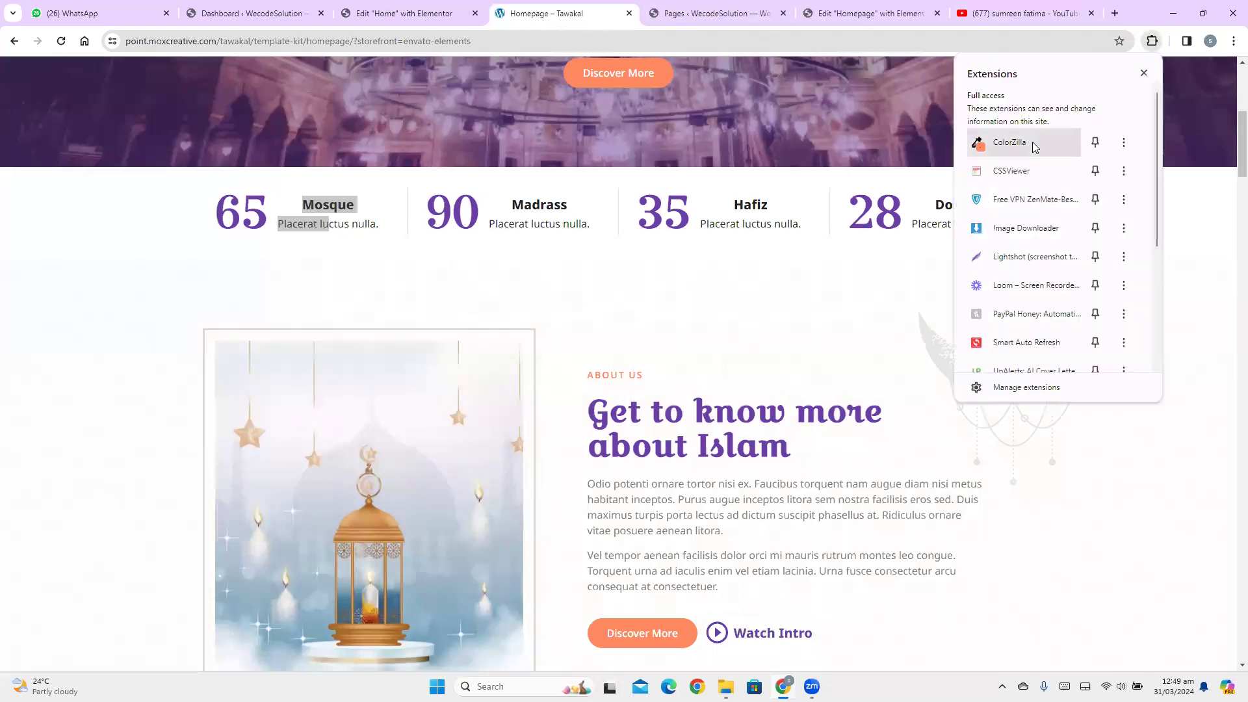
left_click(1007, 142)
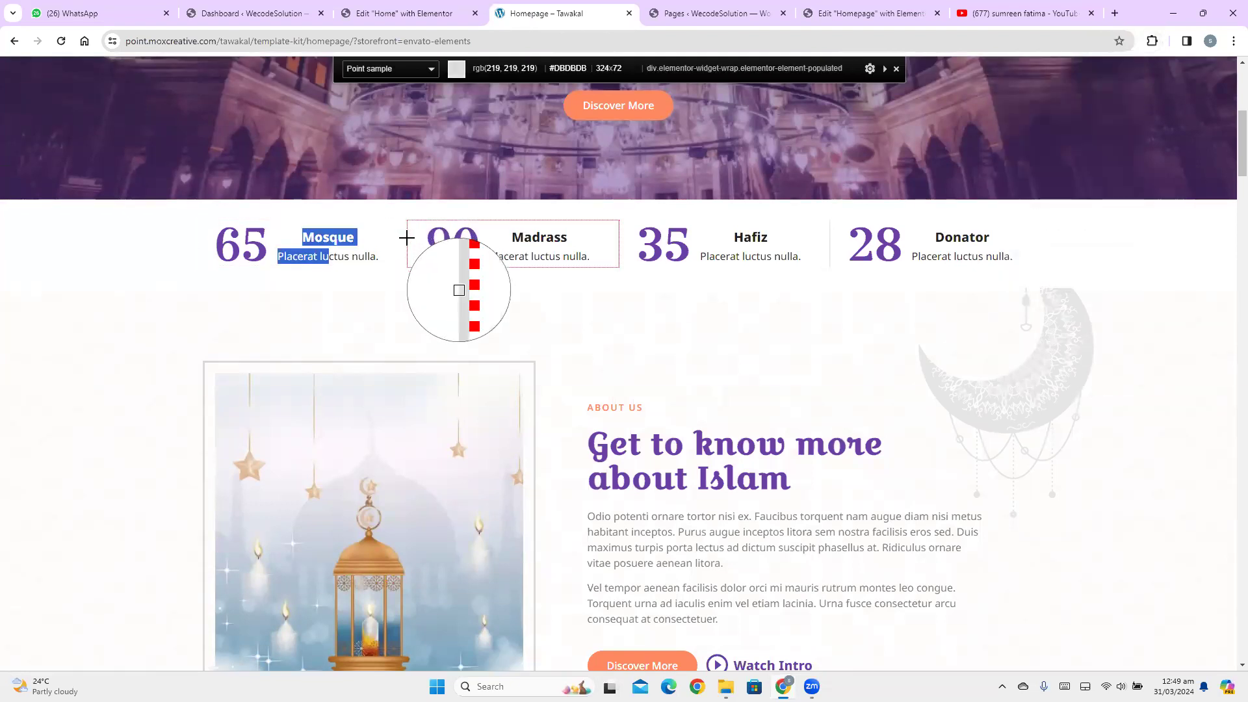
left_click(406, 238)
left_click(445, 9)
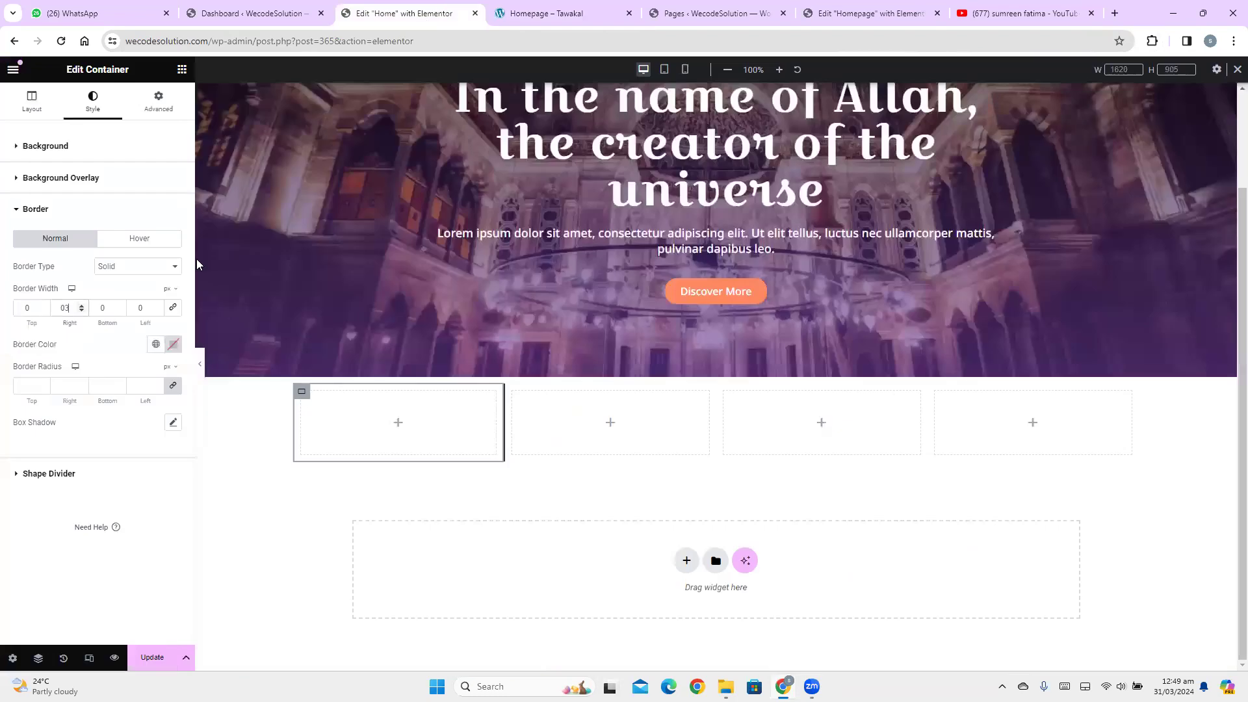
left_click(173, 344)
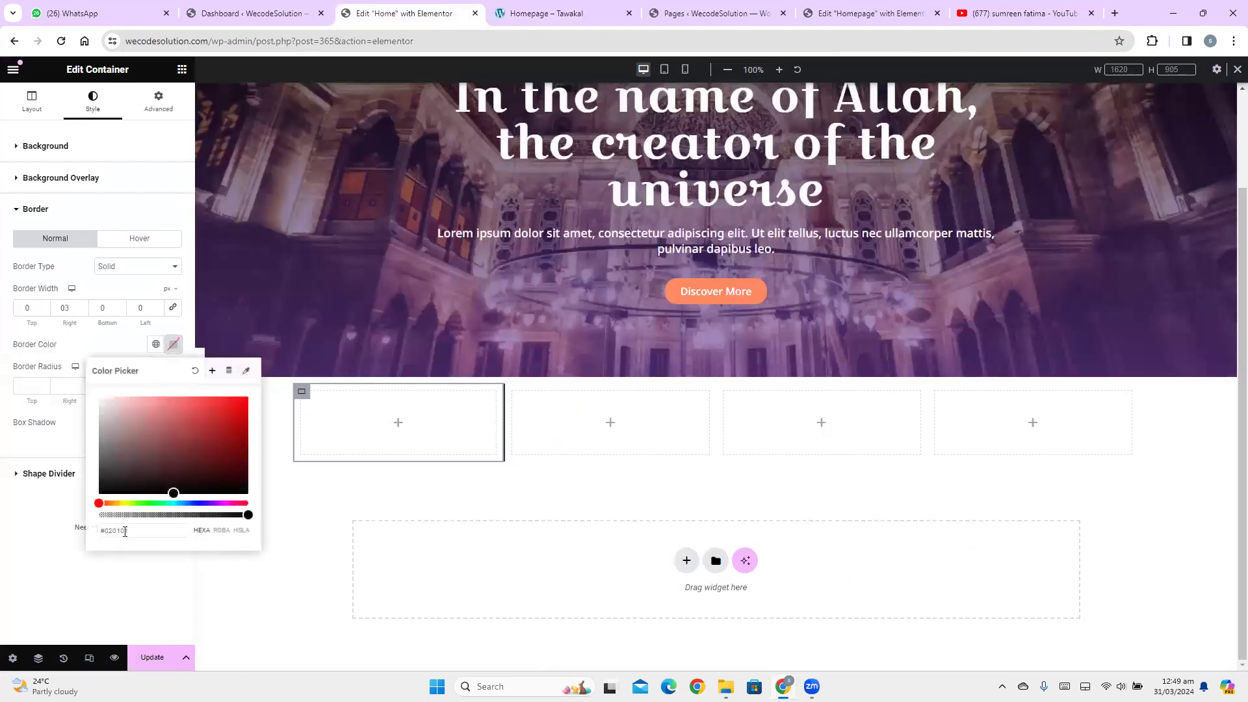
triple_click(125, 531)
key("ctrl+v")
left_click(45, 593)
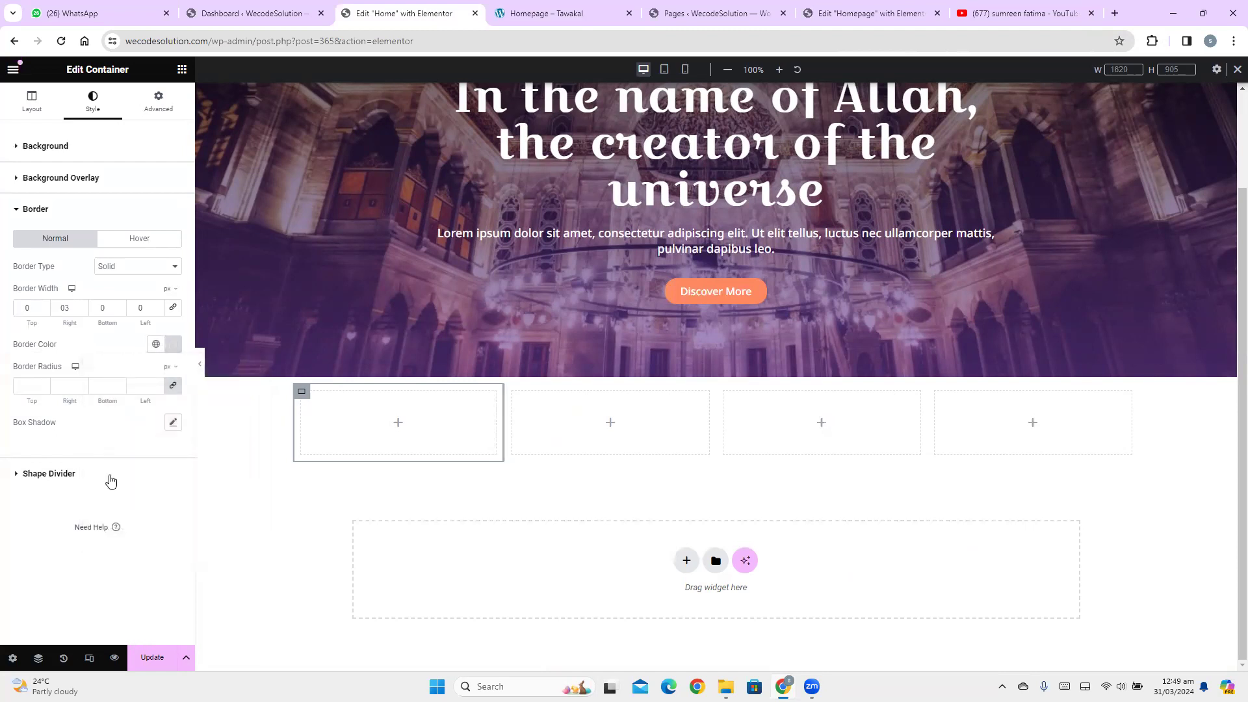
left_click(199, 364)
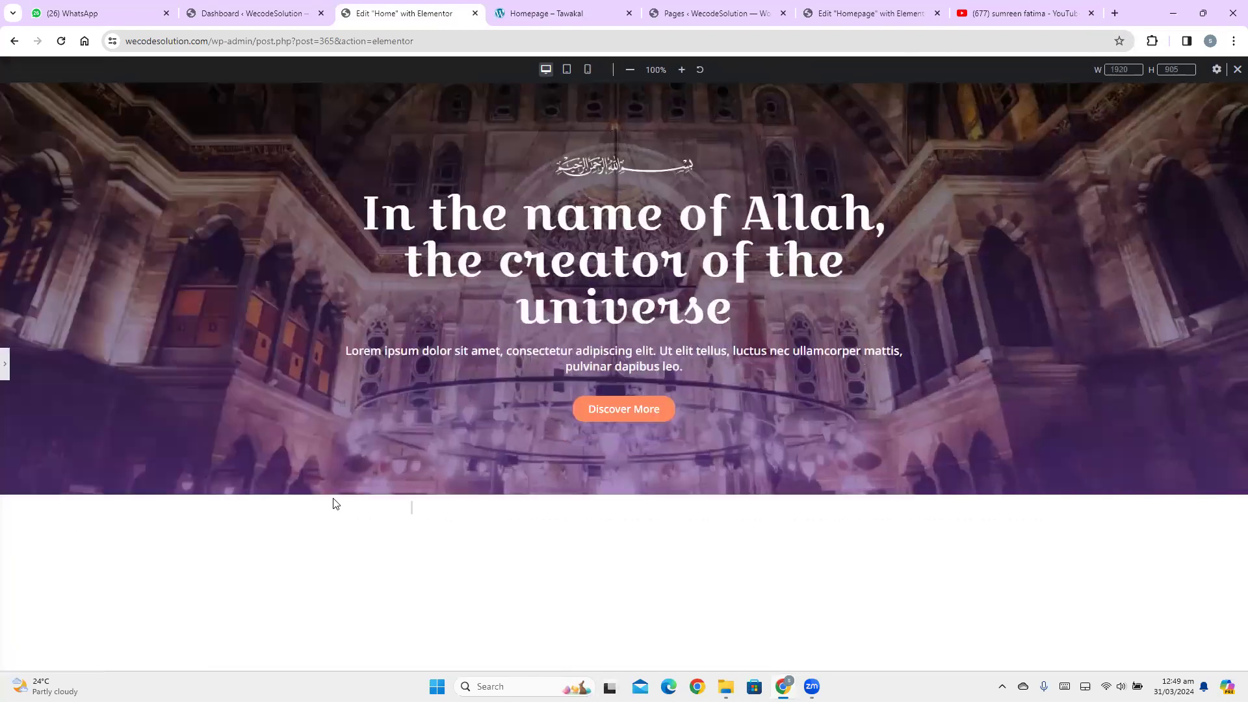
left_click(5, 372)
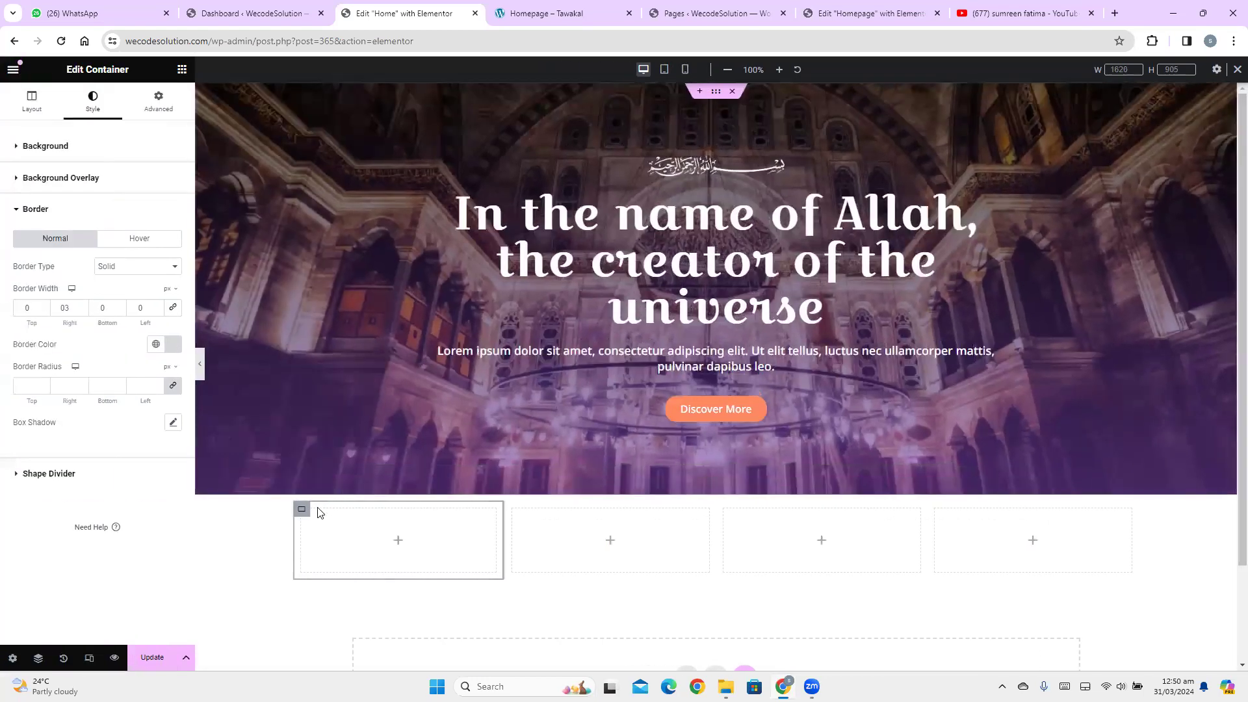
Copy the first column container and paste its style onto the second and third column containers
right_click(303, 512)
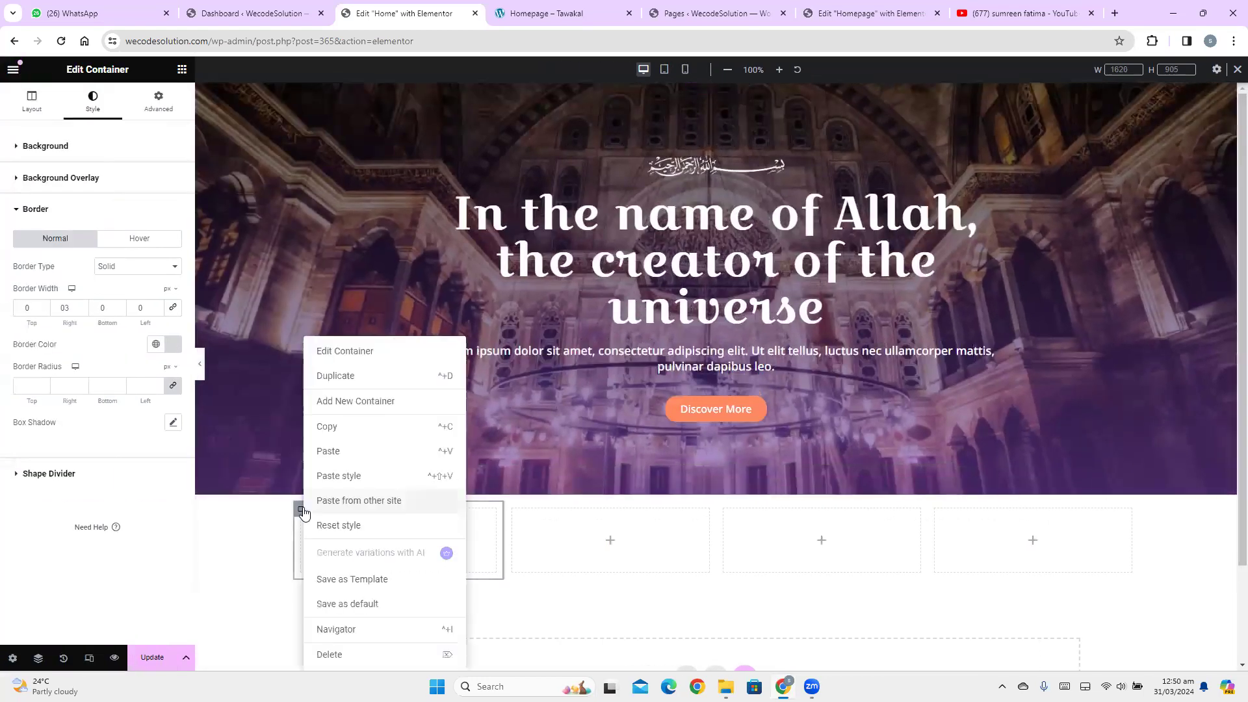
left_click(343, 435)
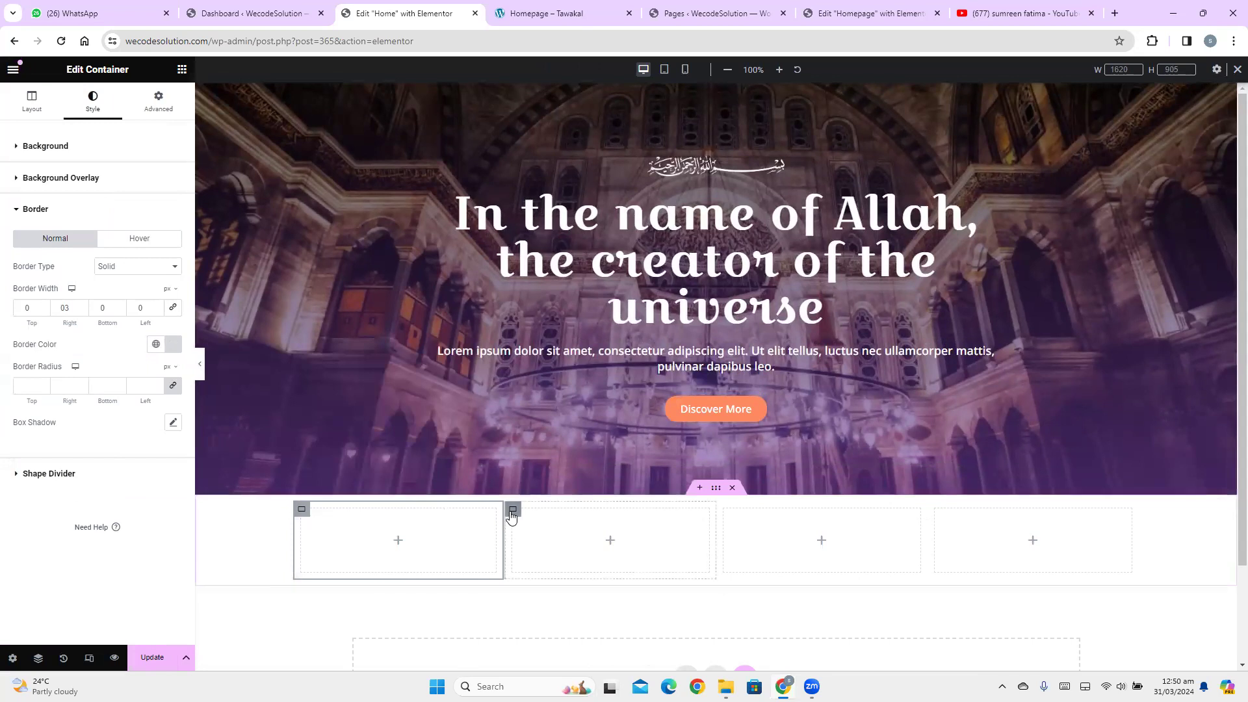
right_click(512, 516)
left_click(552, 476)
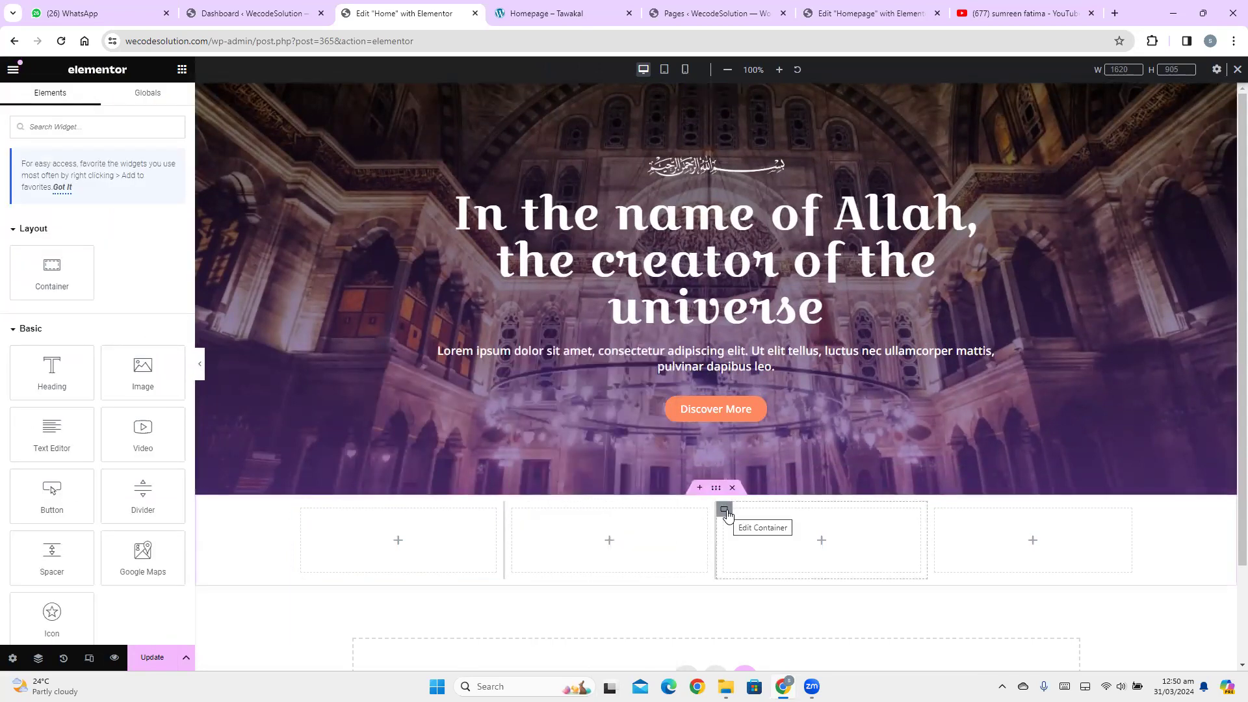
right_click(725, 513)
left_click(771, 477)
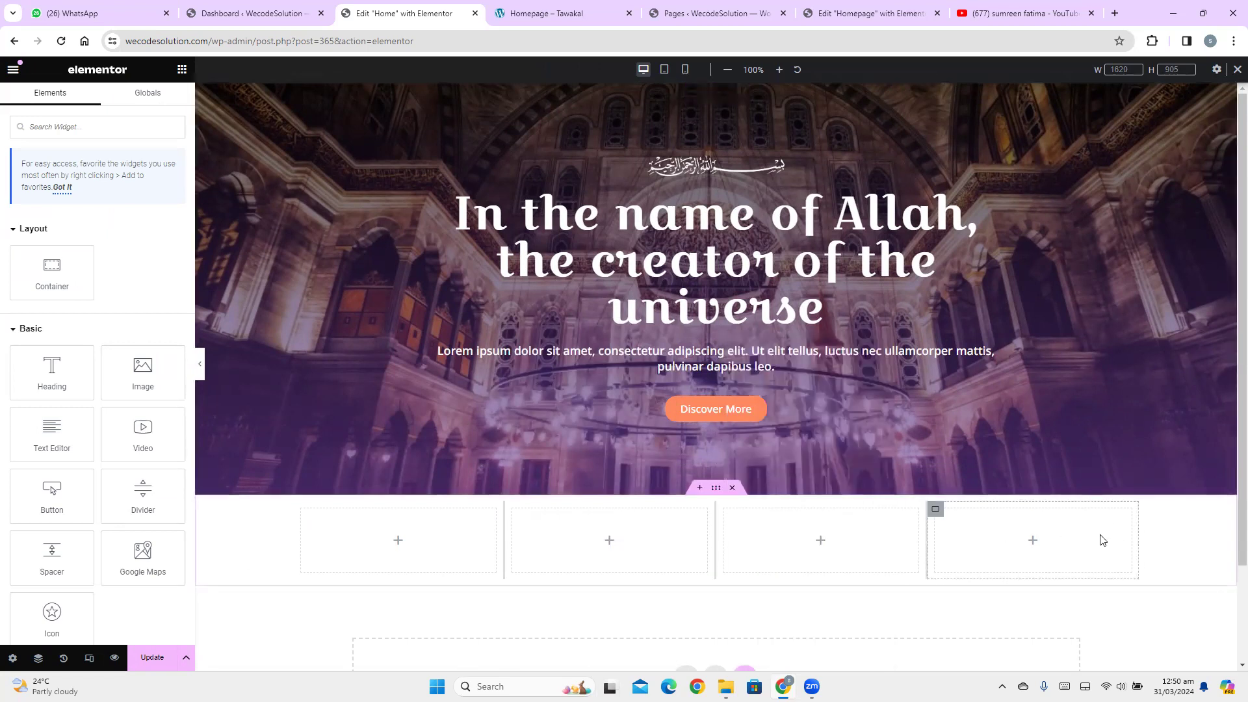
Examine the statistics row on the Tawakal template page, checking how each number sits beside its title and description
scroll(1229, 488, "down", 1)
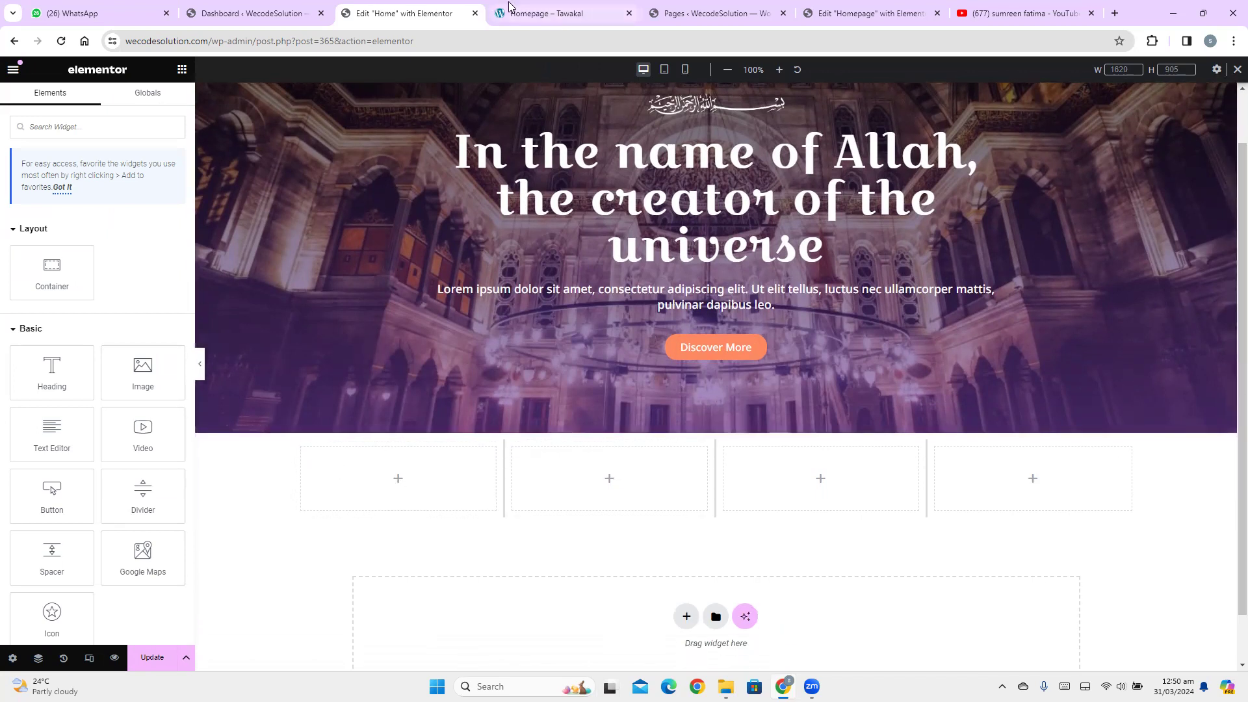
left_click(539, 13)
scroll(268, 211, "down", 1)
left_click_drag(225, 203, 376, 237)
left_click(378, 237)
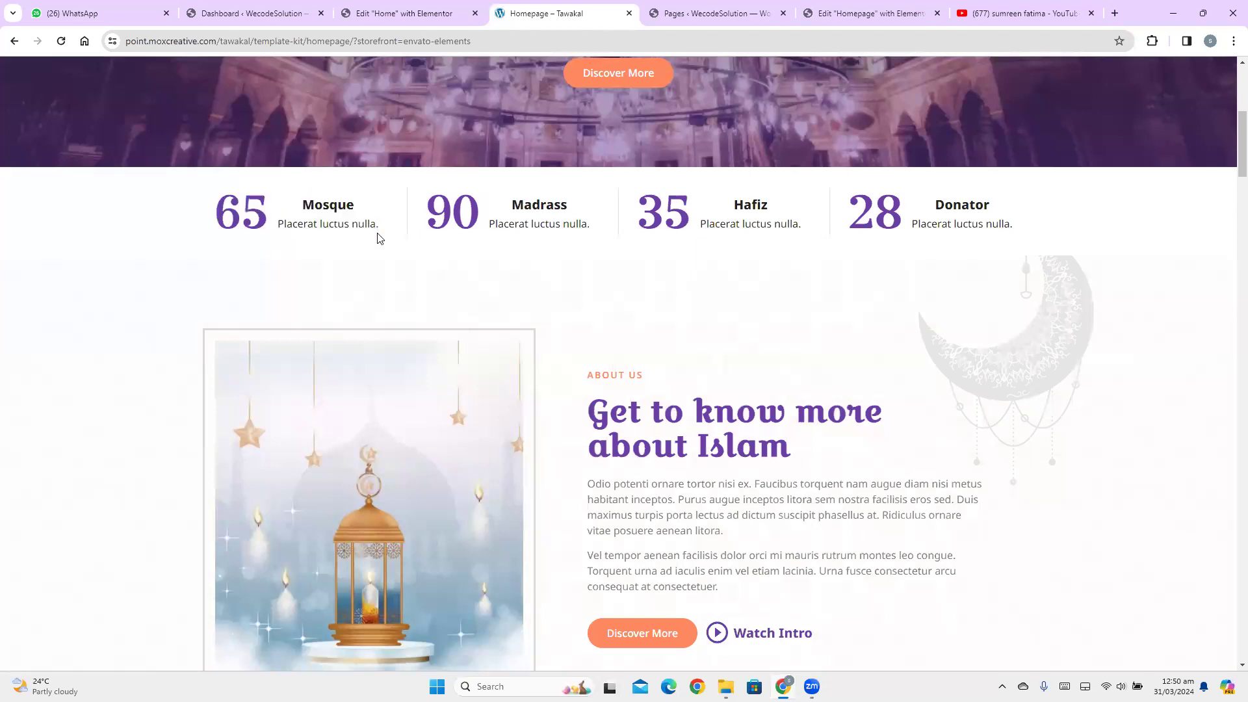
left_click_drag(229, 214, 269, 221)
left_click_drag(152, 262, 244, 216)
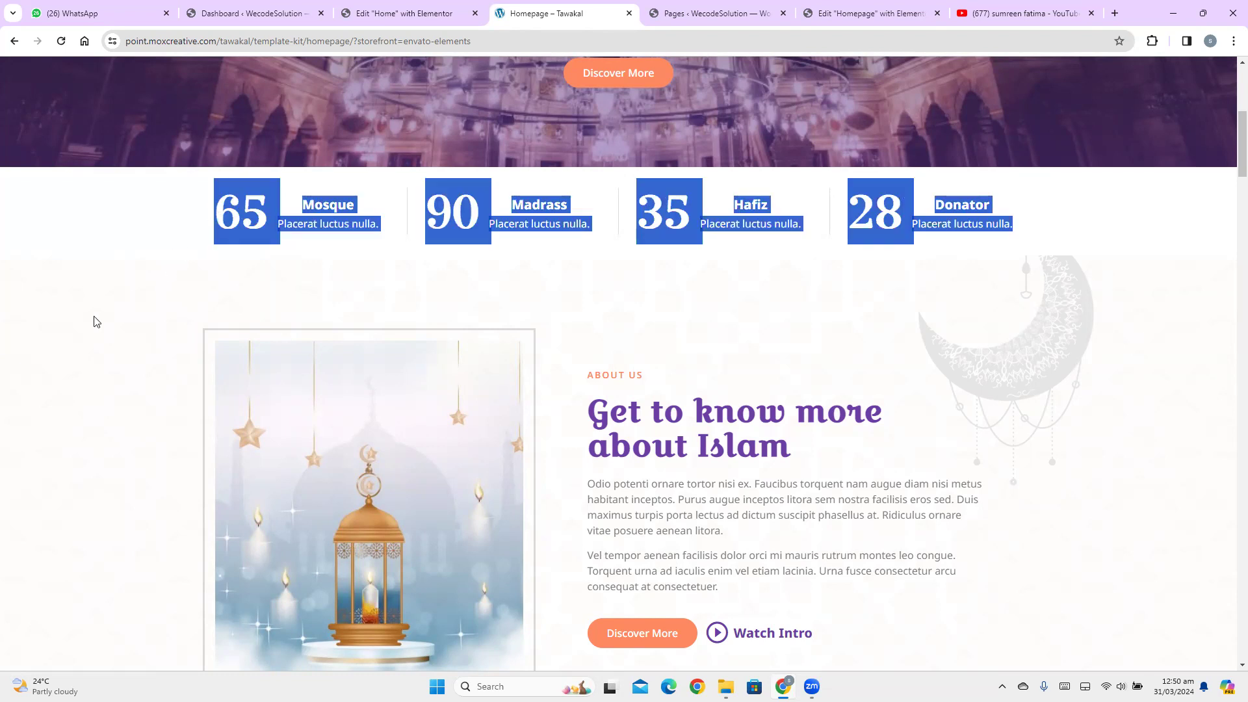
left_click(259, 291)
left_click_drag(249, 198, 216, 207)
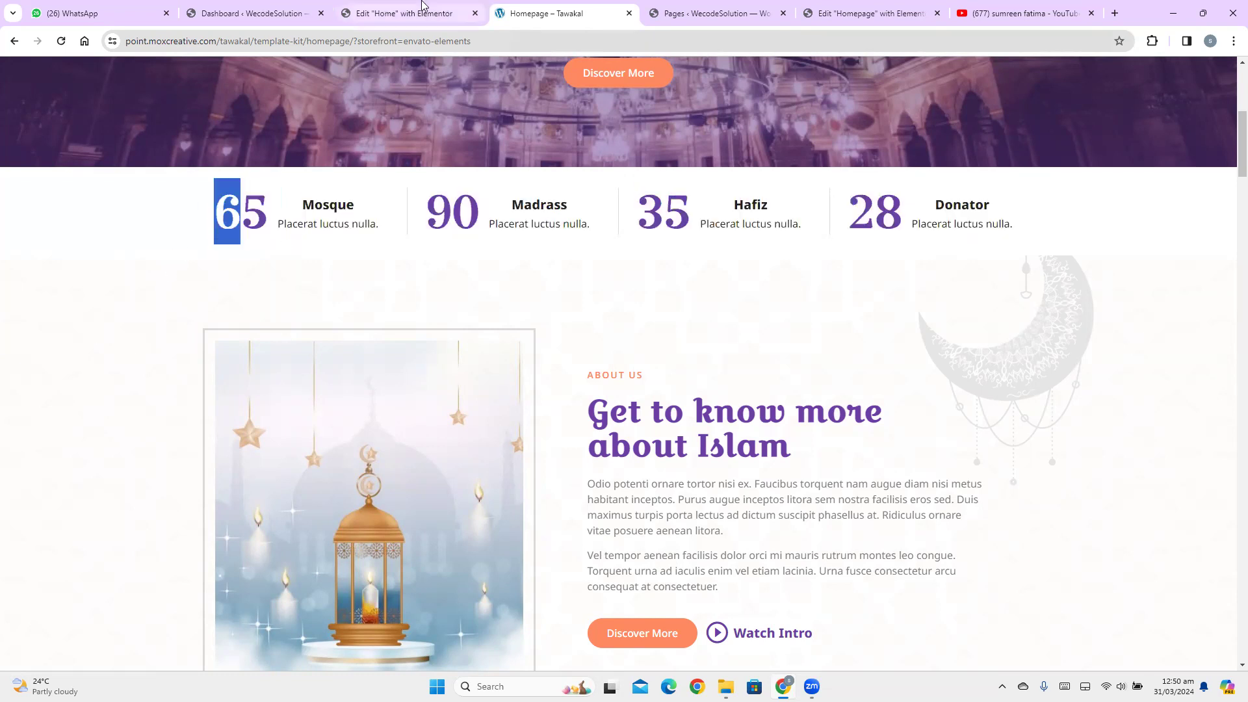
left_click(403, 13)
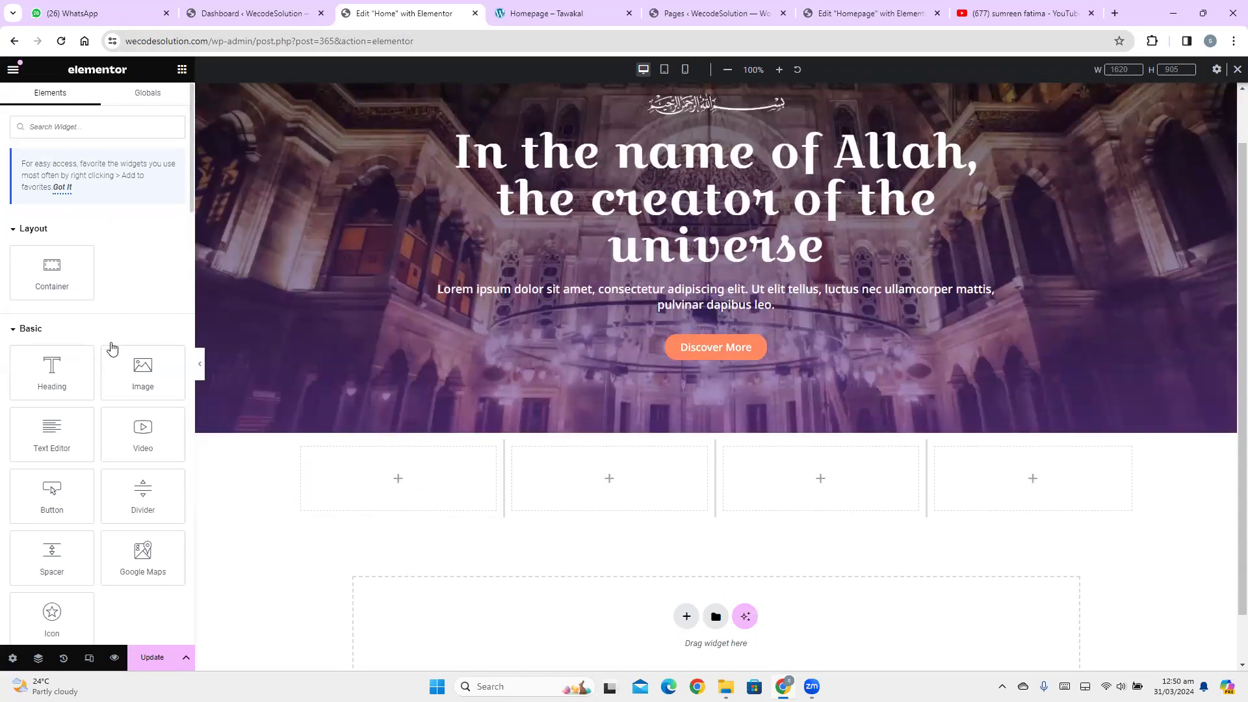
Nest a container in the first statistics column, duplicate it, and set the column's direction to row so both sit side by side
left_click_drag(49, 269, 355, 469)
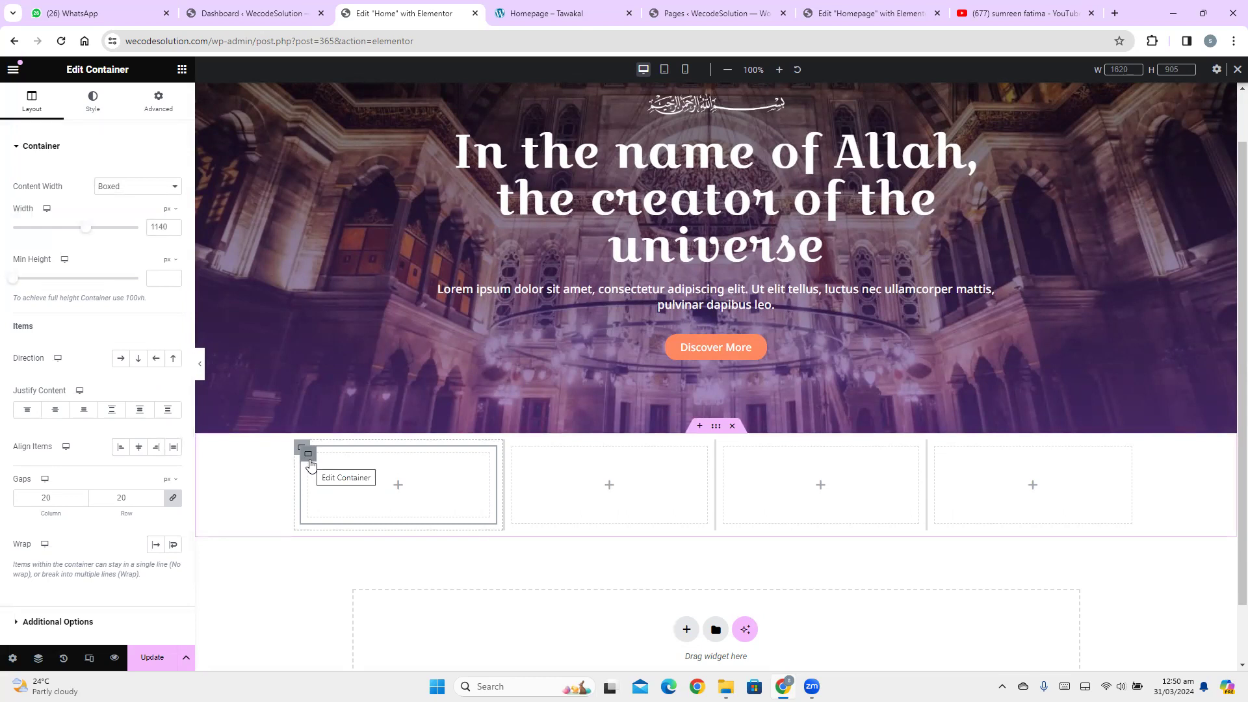
right_click(310, 463)
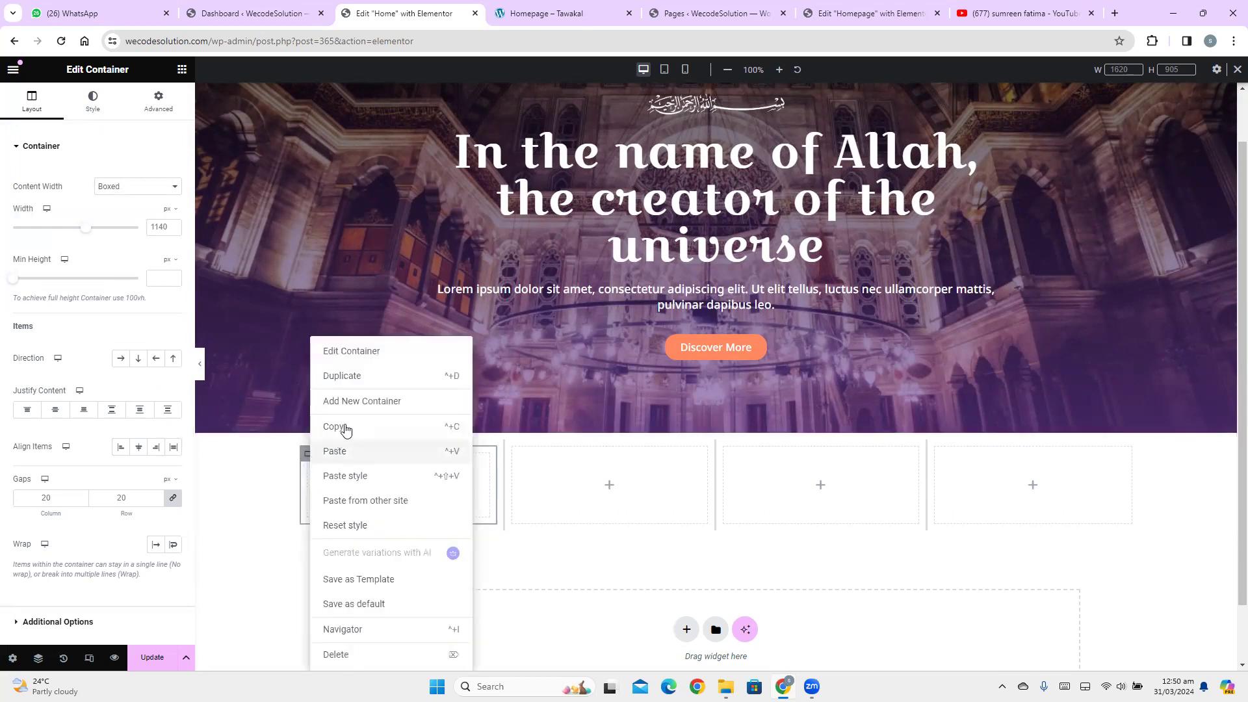
left_click(364, 377)
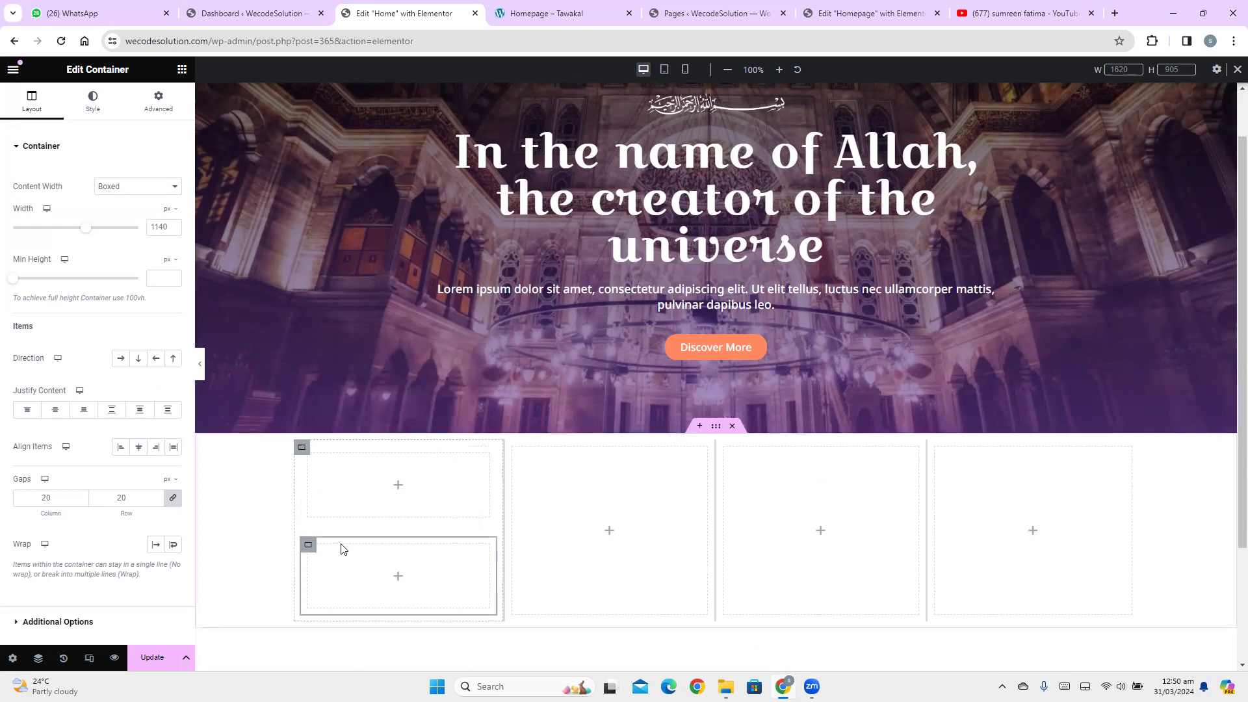
left_click(301, 449)
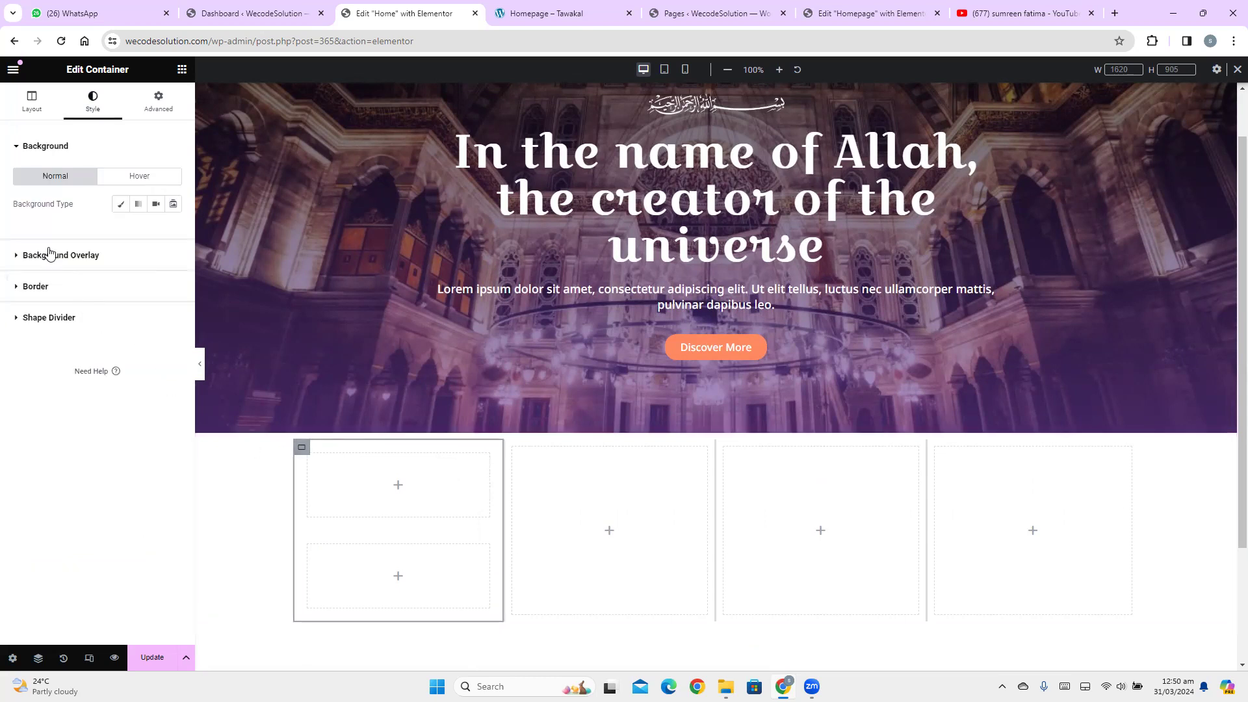
left_click(26, 114)
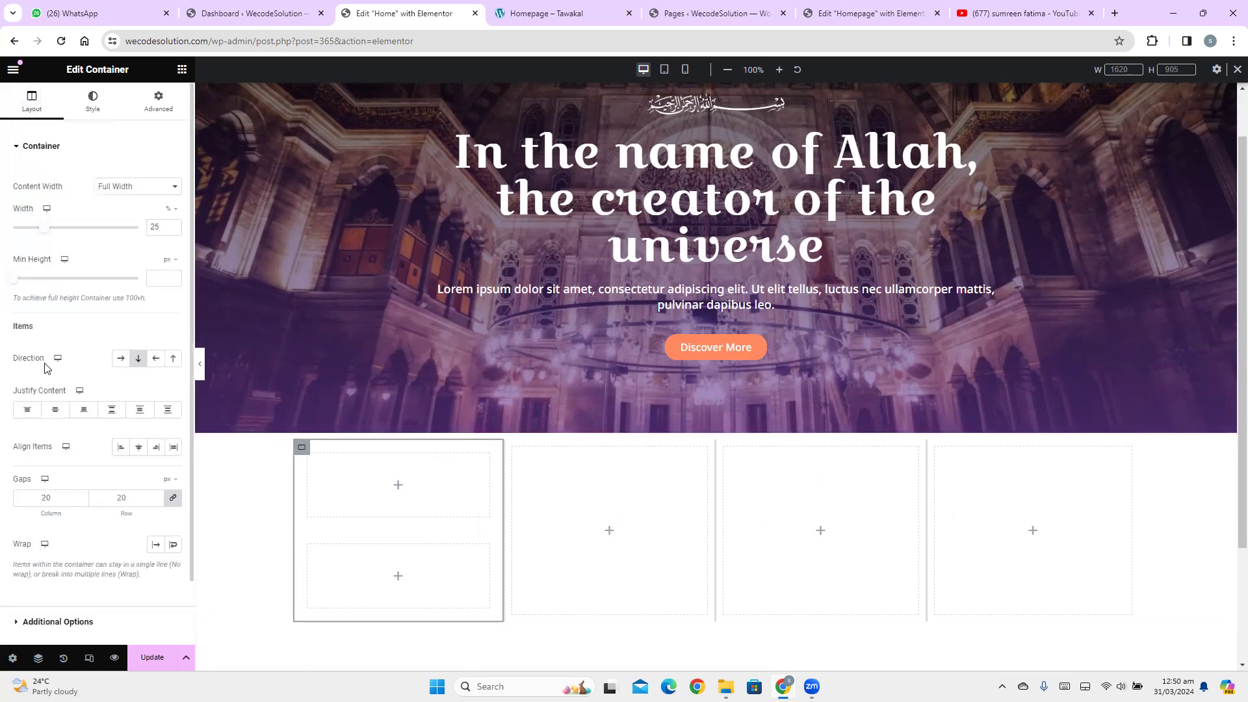
left_click(120, 361)
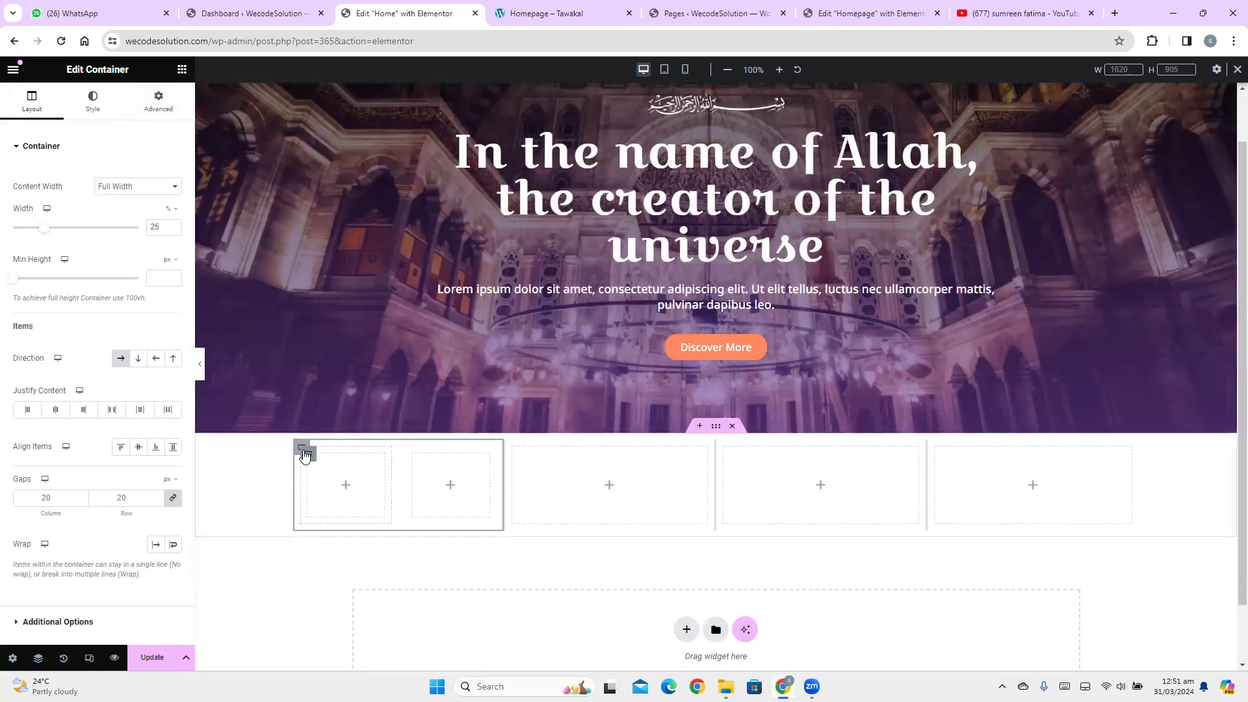
Add a Counter widget to the first inner container of the first column and clear its title
left_click(182, 69)
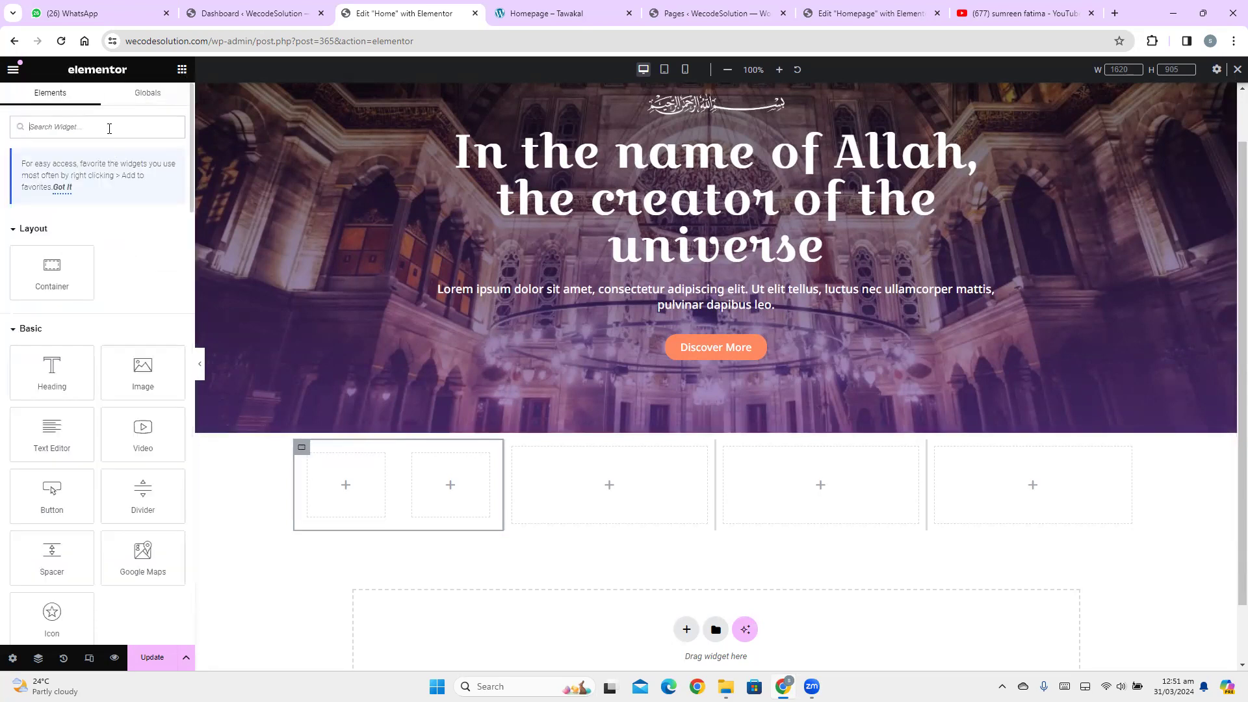
type("coun")
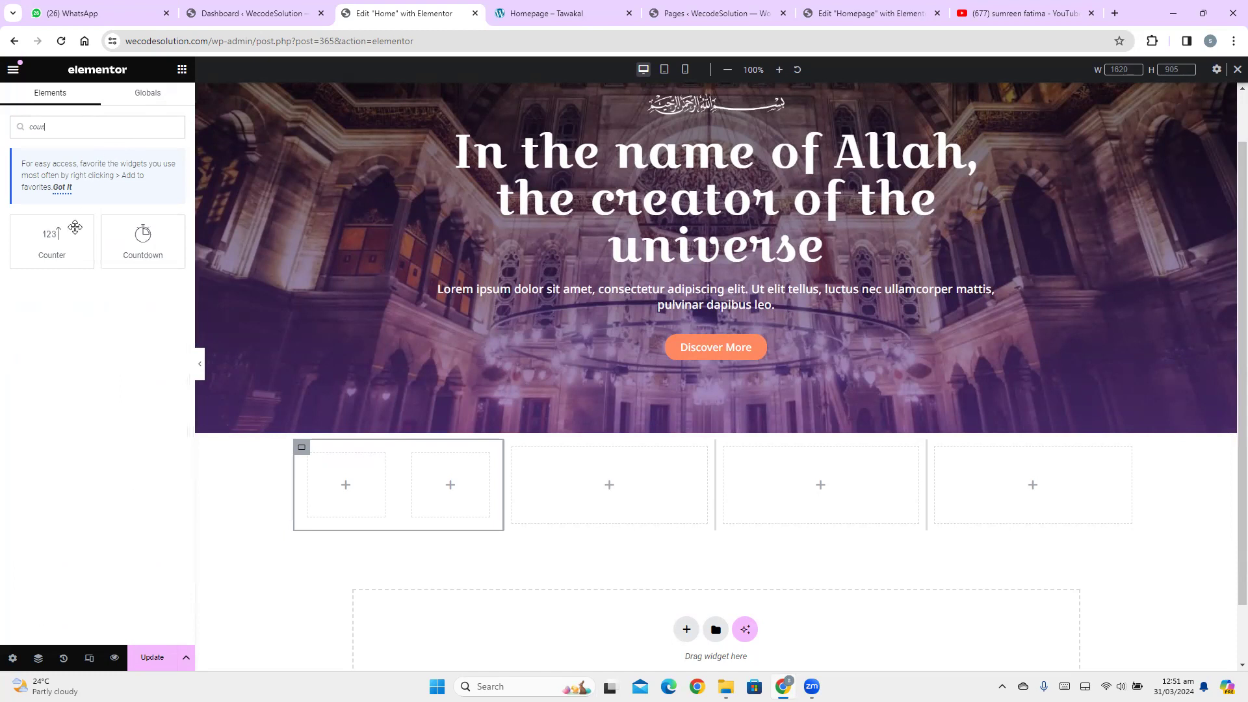
left_click_drag(334, 446, 345, 484)
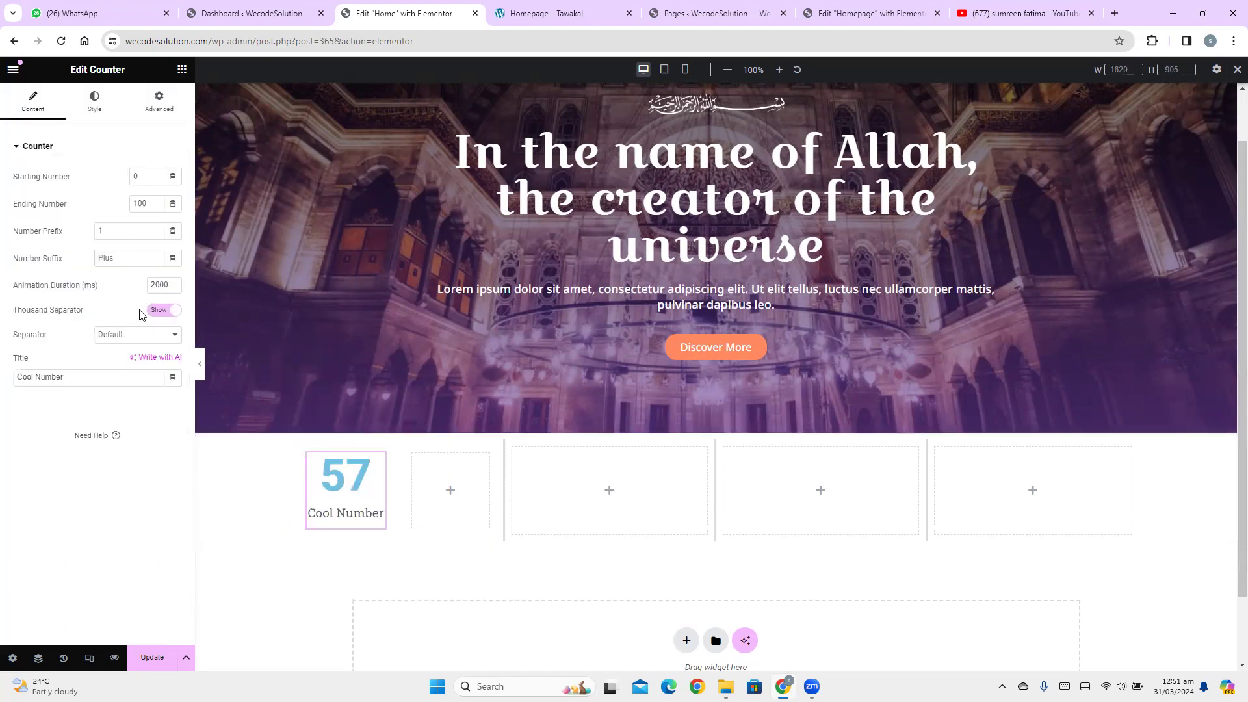
left_click_drag(80, 379, 3, 388)
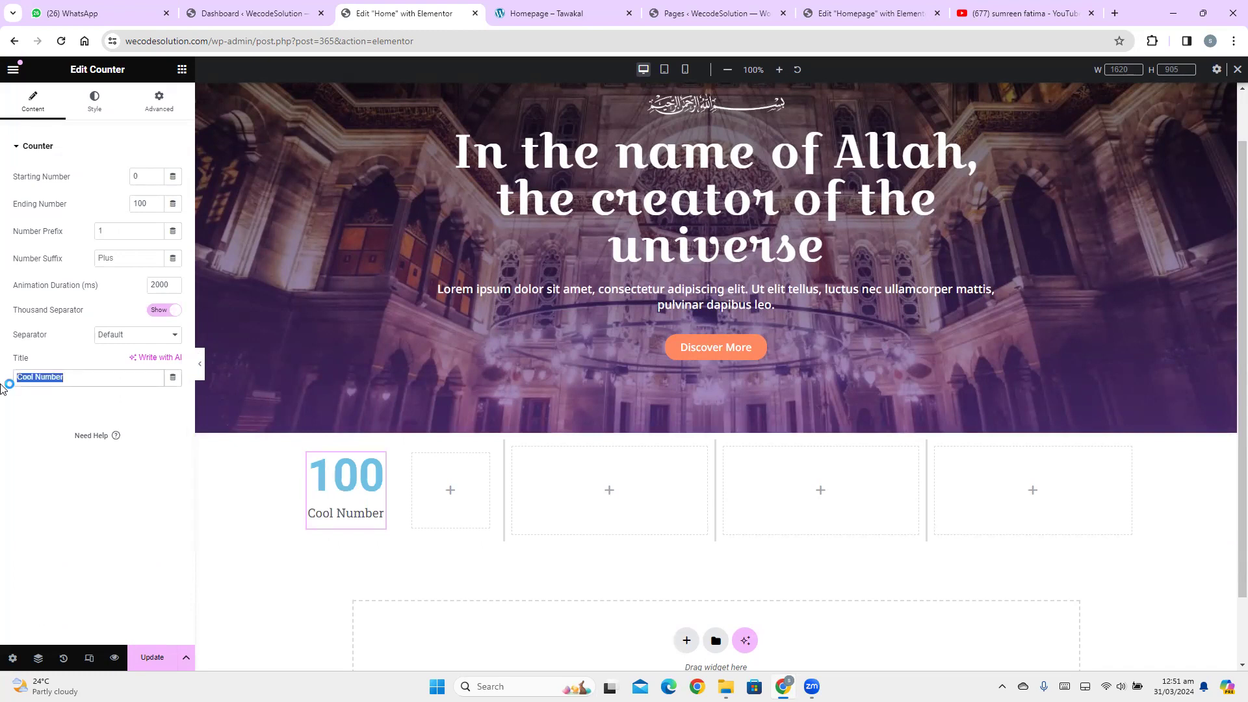
key("BackSpace")
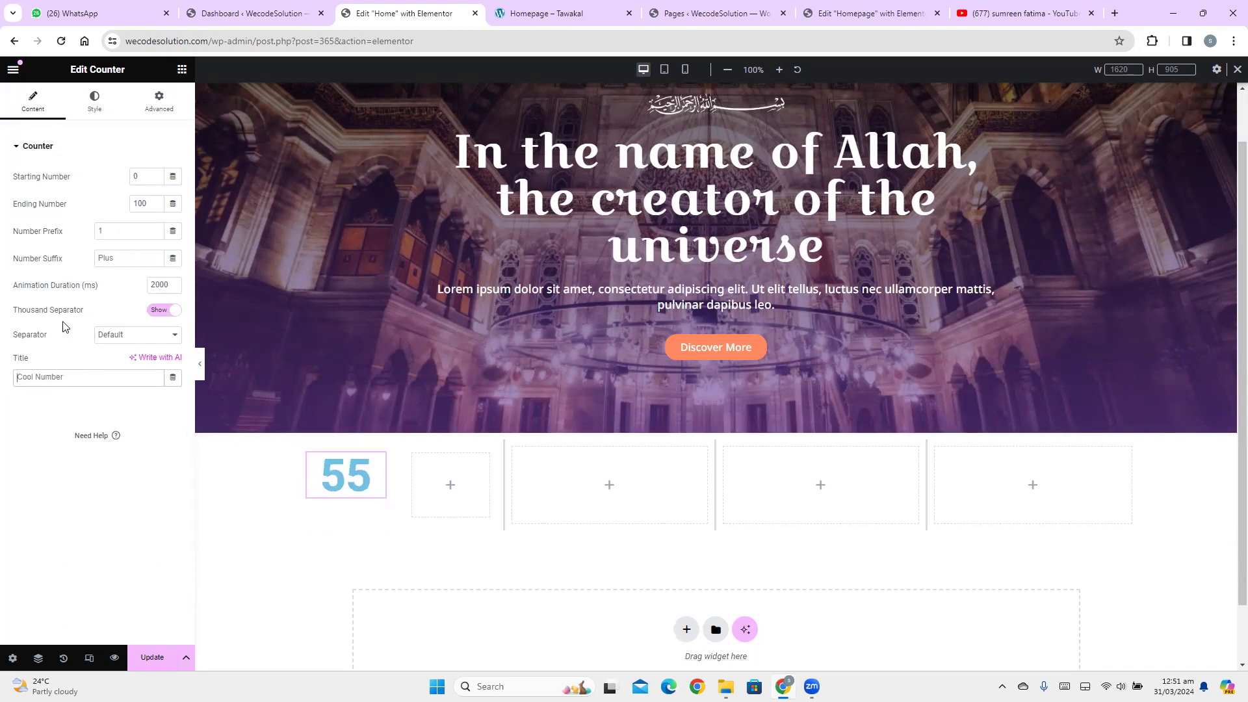
Add an Image Box widget to the second inner container, beside the counter
left_click(183, 69)
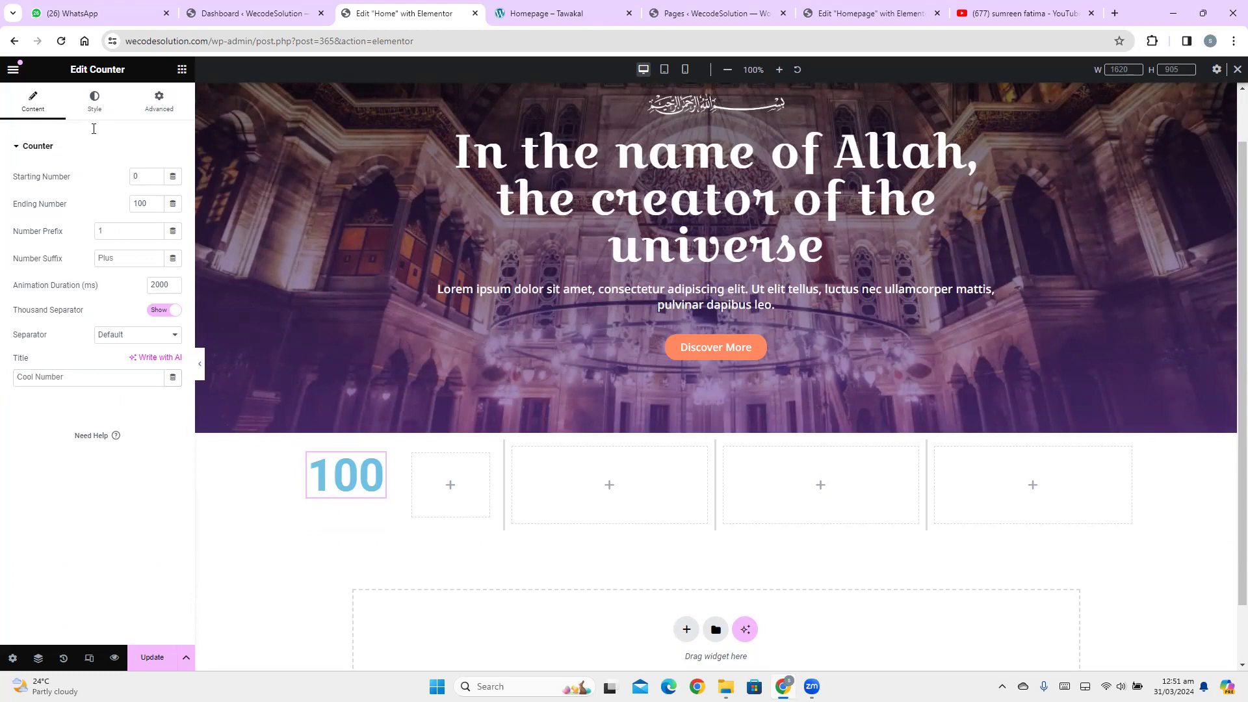
type("im")
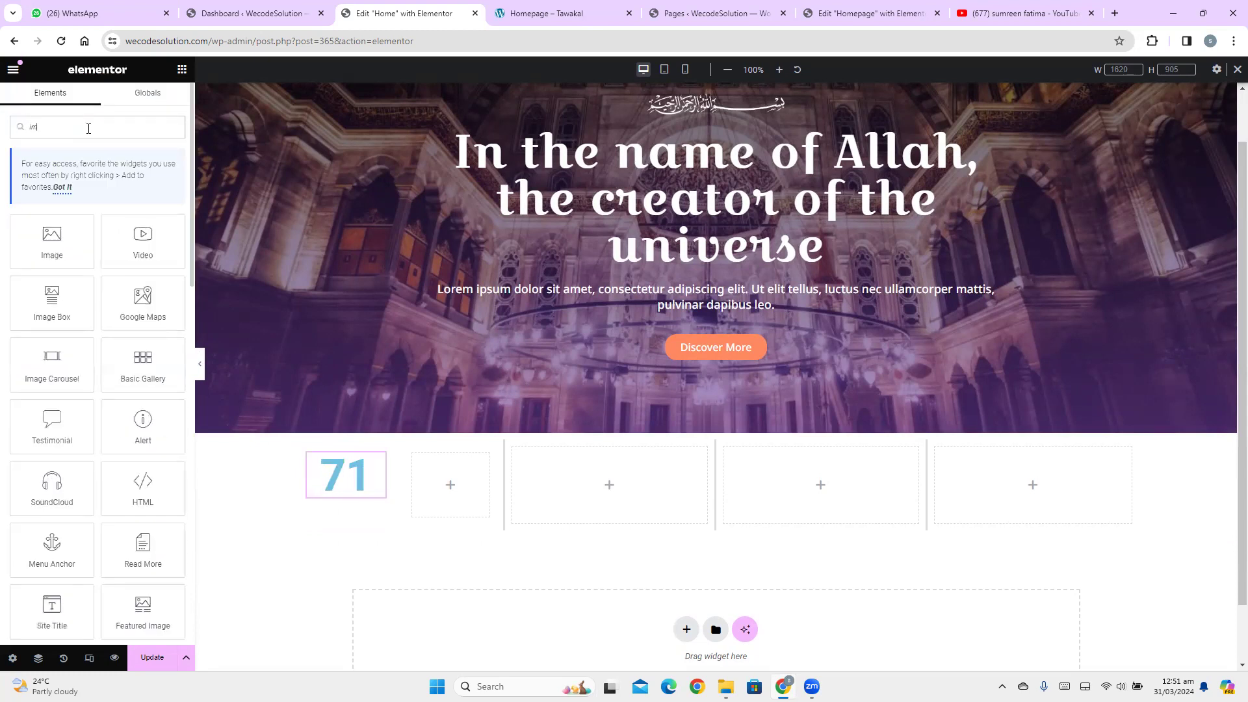
type("age")
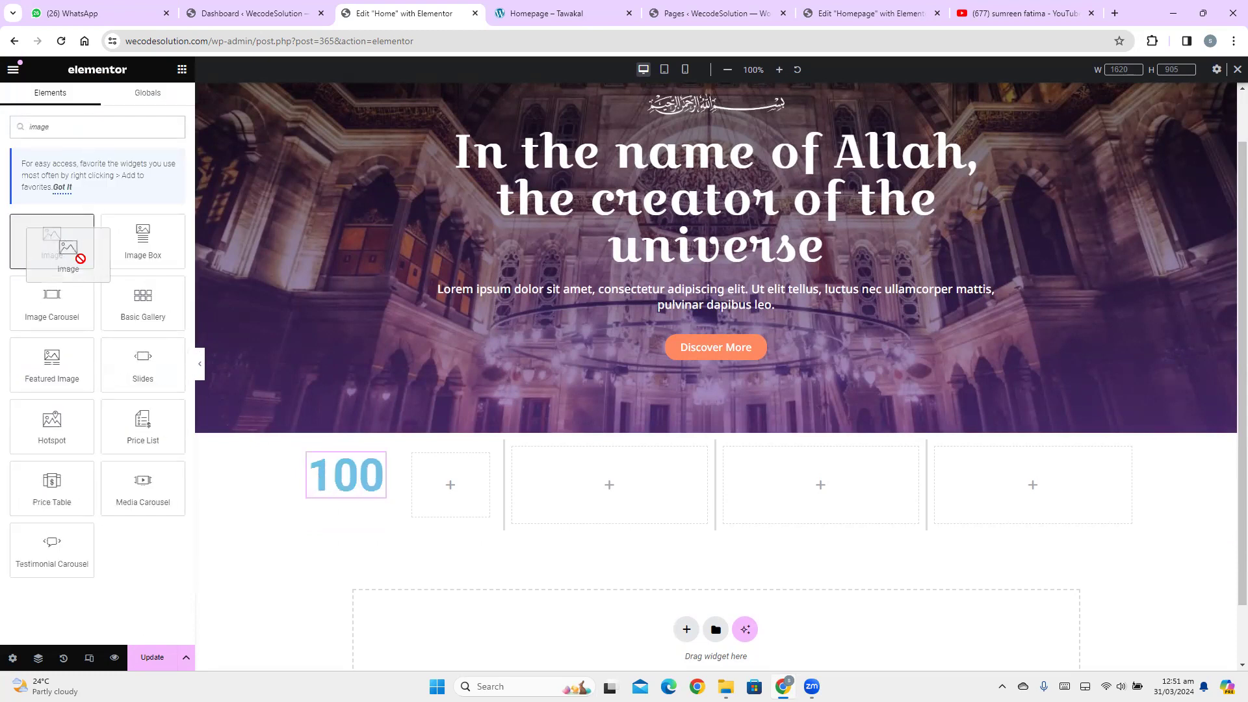
left_click_drag(142, 242, 424, 493)
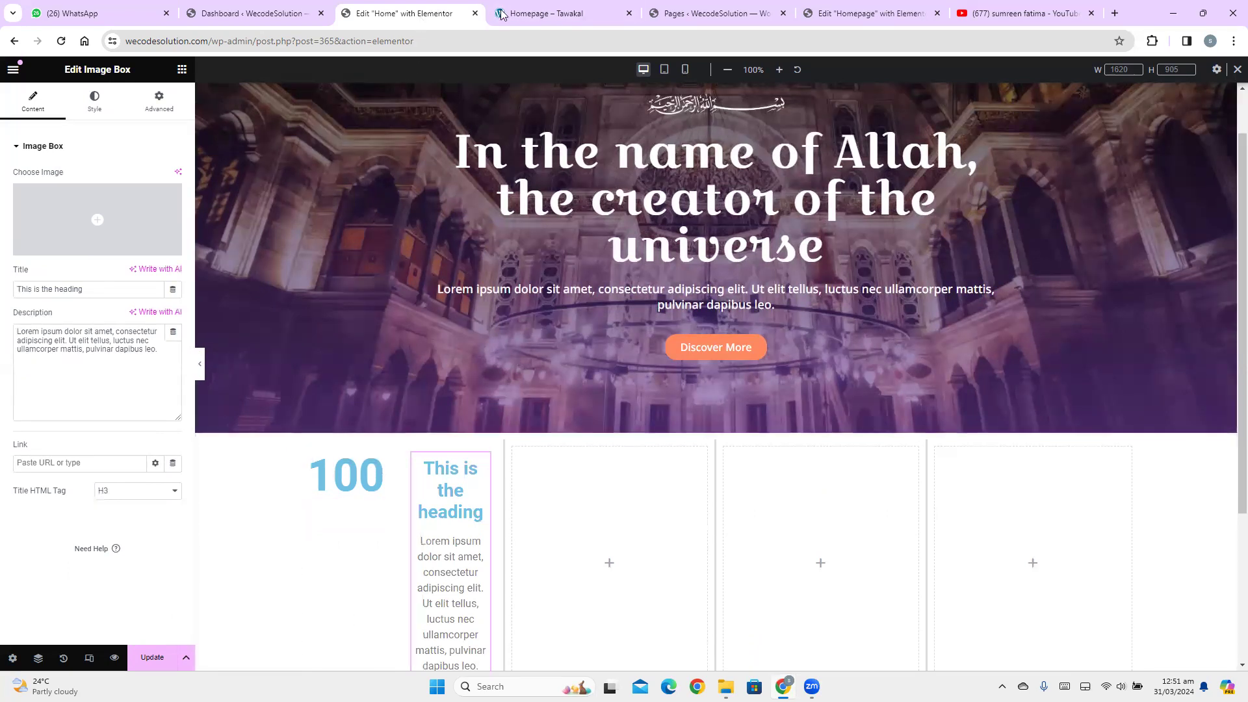
Check the first statistic on the template page and set the counter's ending number to 65
left_click(527, 6)
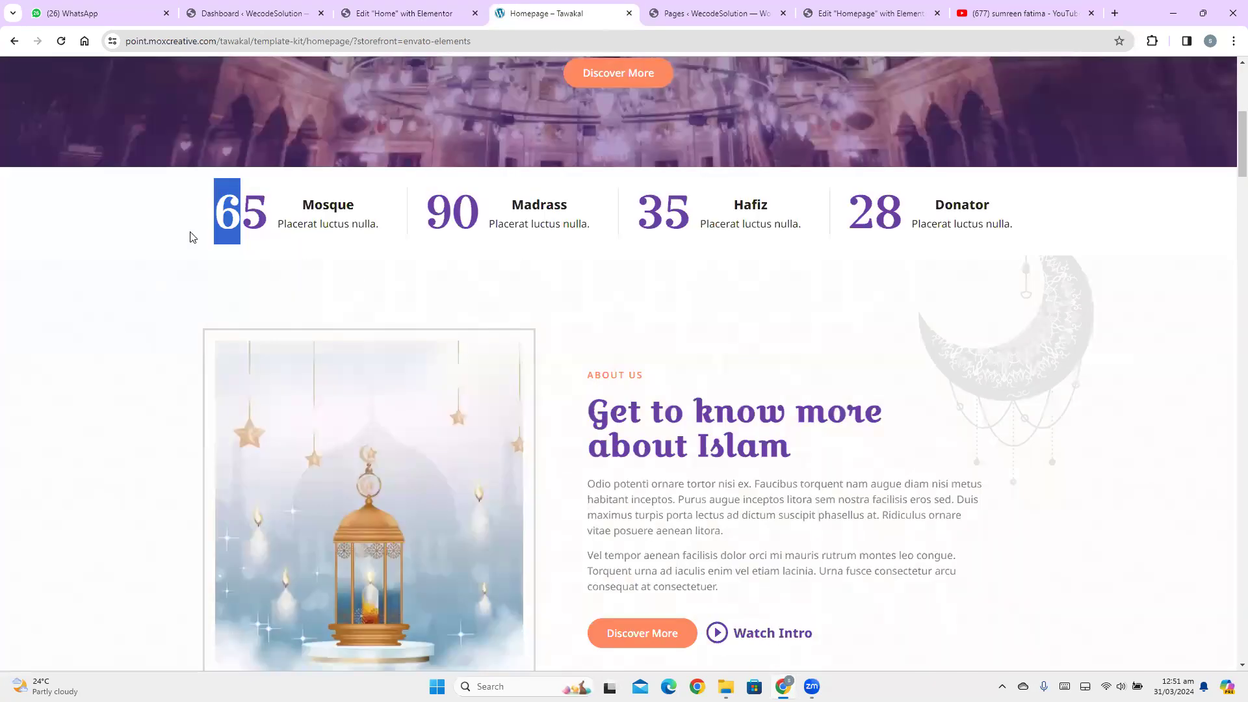
left_click(259, 217)
left_click_drag(264, 231, 208, 203)
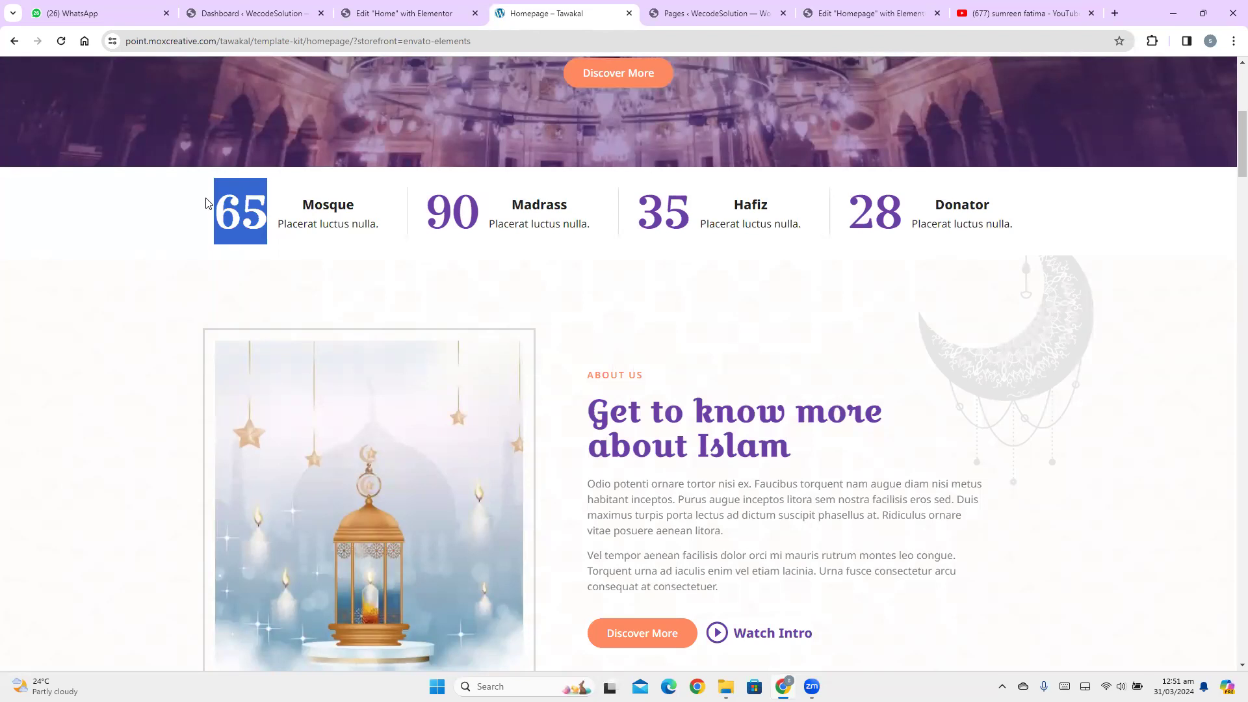
left_click(133, 208)
left_click(403, 13)
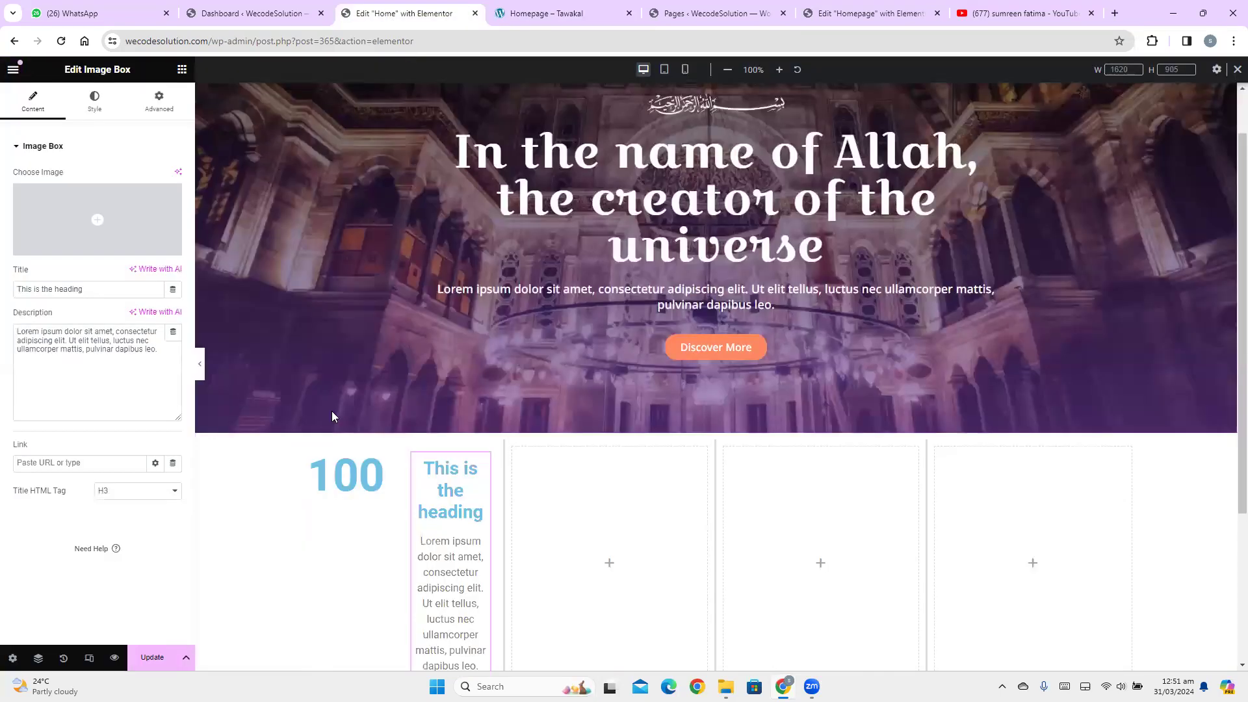
left_click(344, 481)
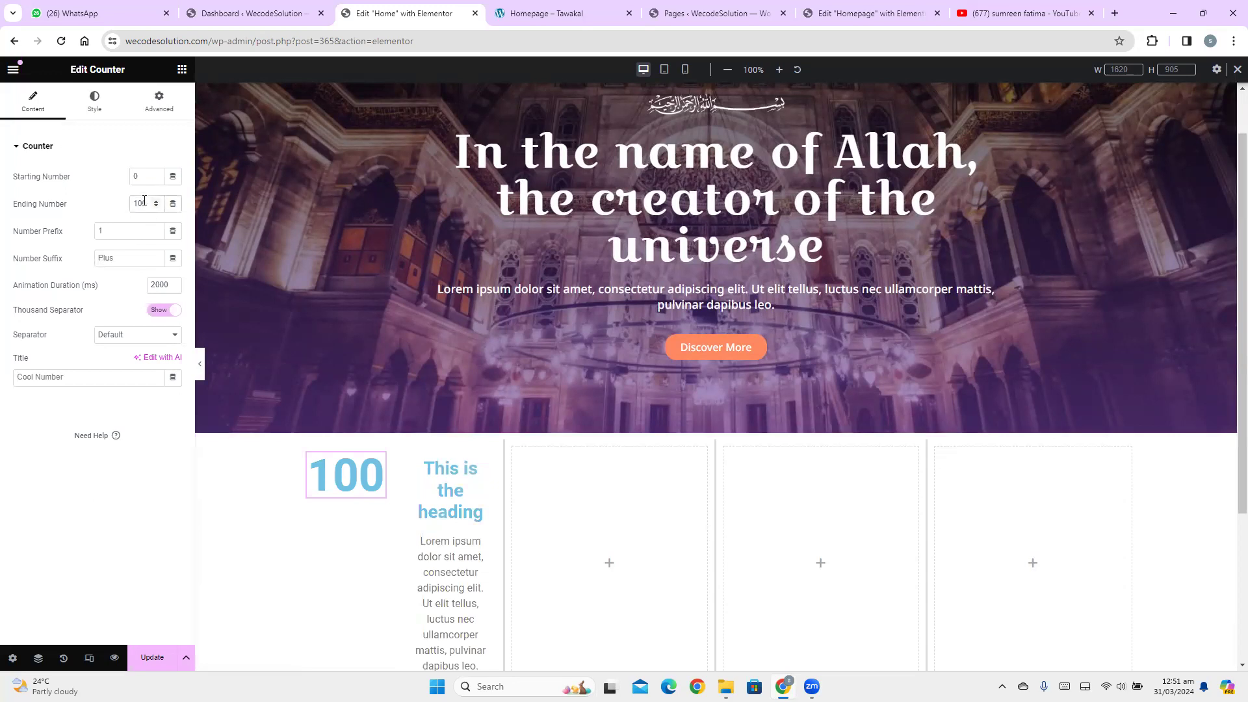
key("BackSpace")
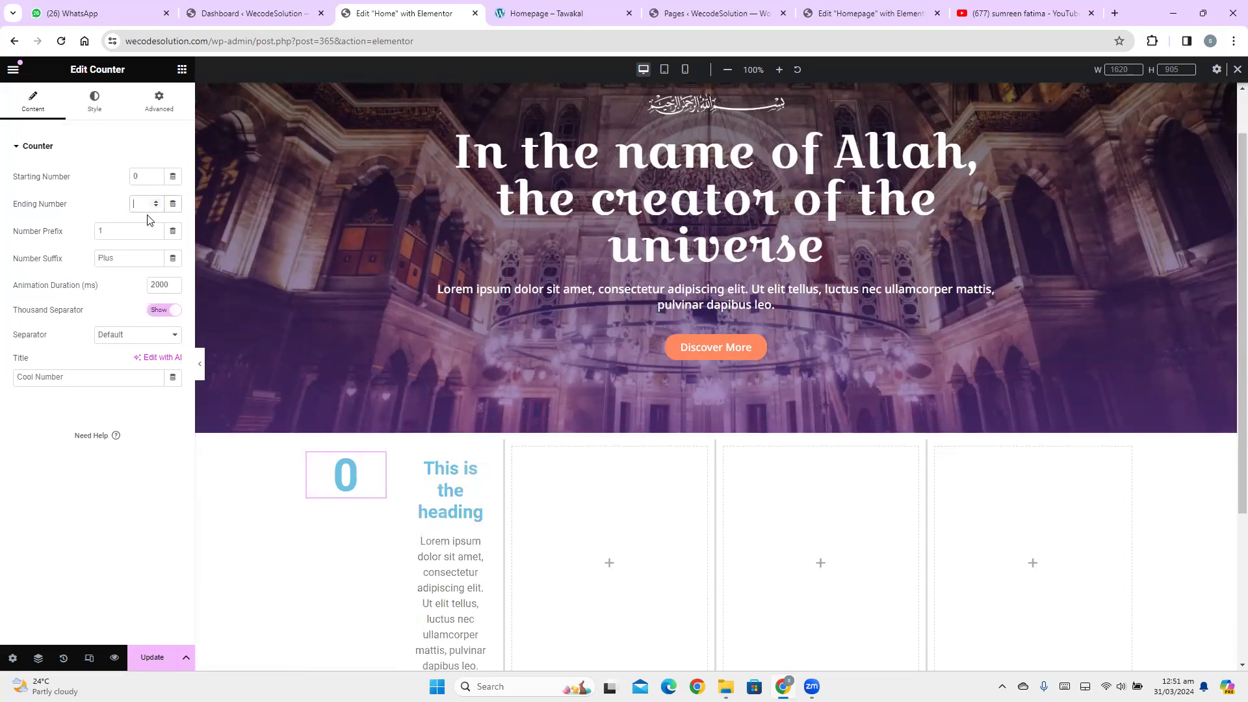
type("65")
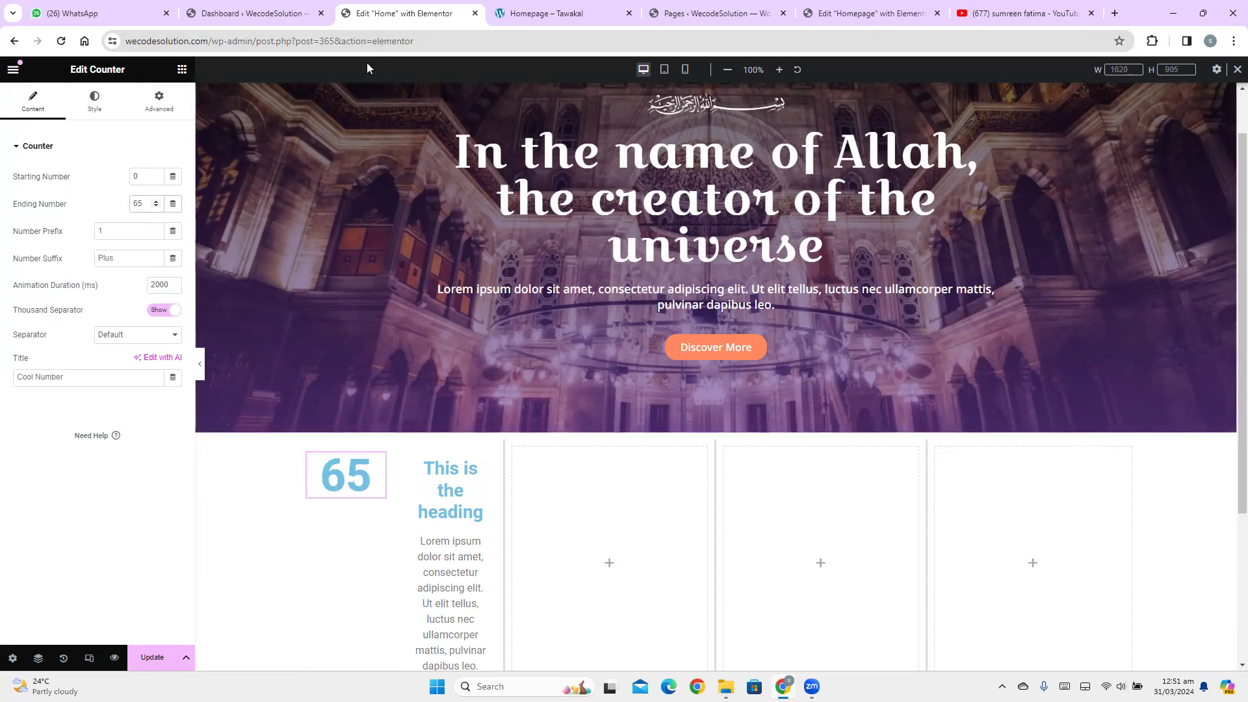
Copy the title "Mosque" from the template's first statistic and use it as the image box title
left_click(512, 7)
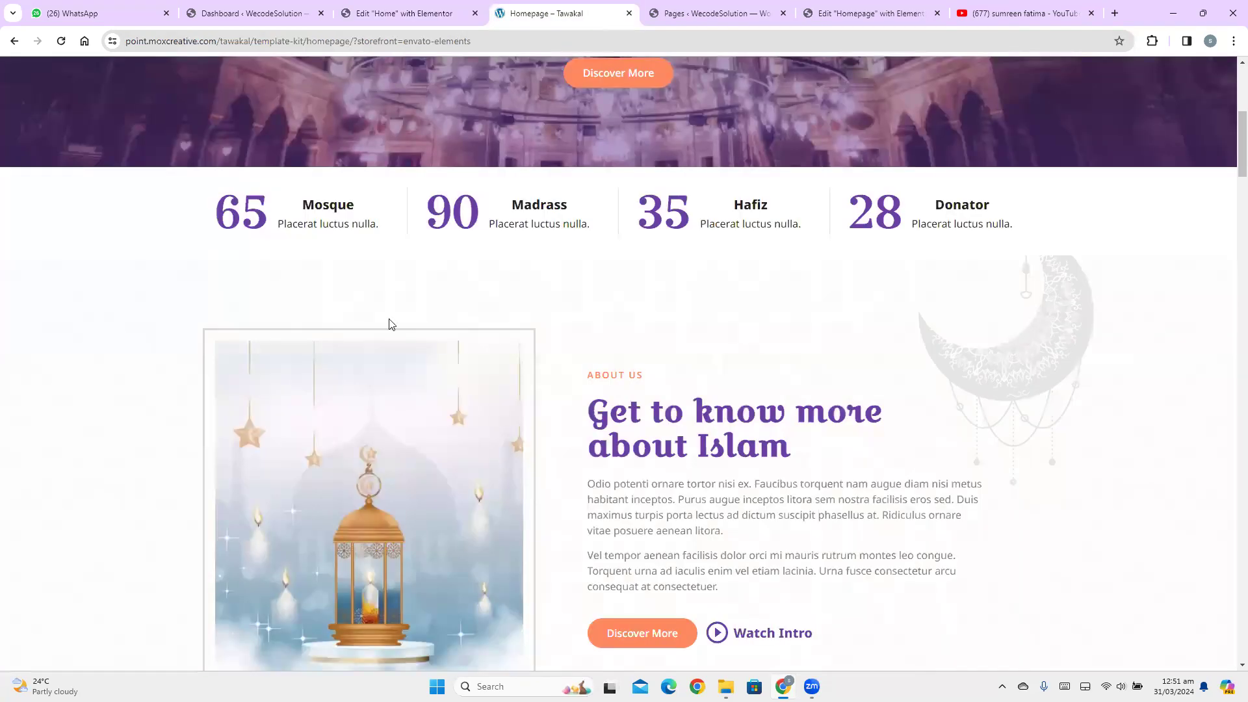
left_click_drag(306, 205, 364, 208)
key("ctrl+c")
left_click(426, 18)
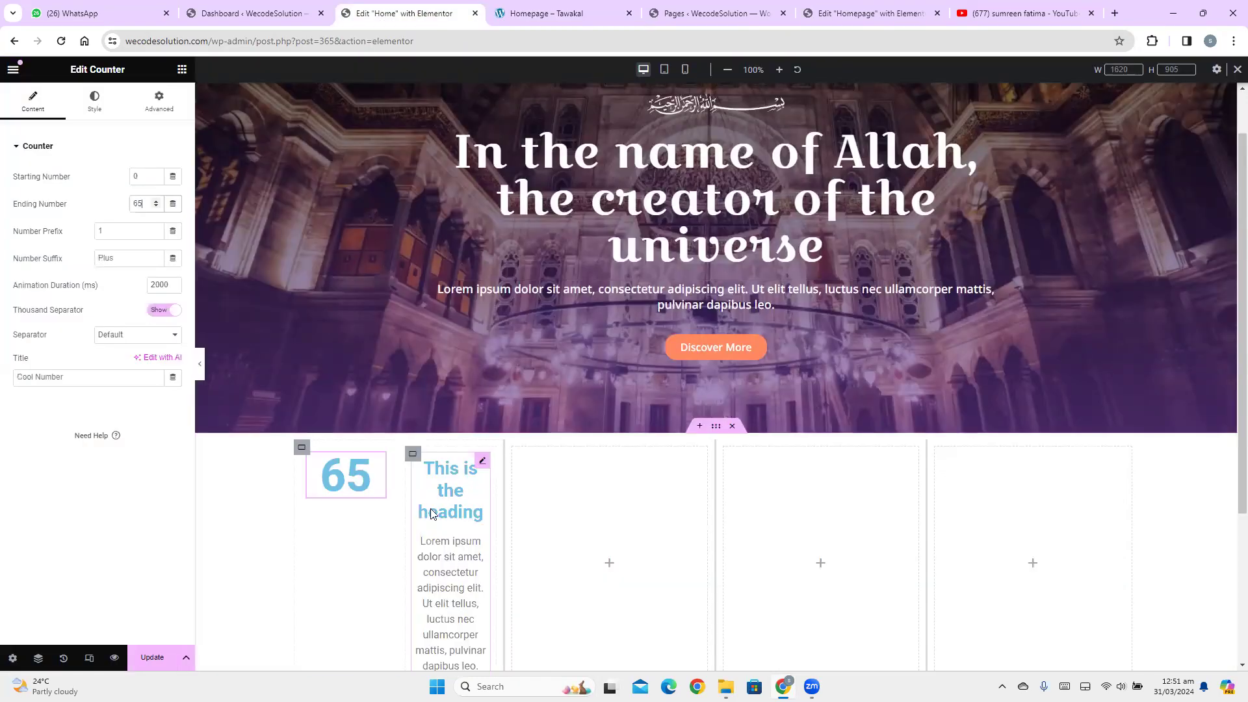
left_click(453, 467)
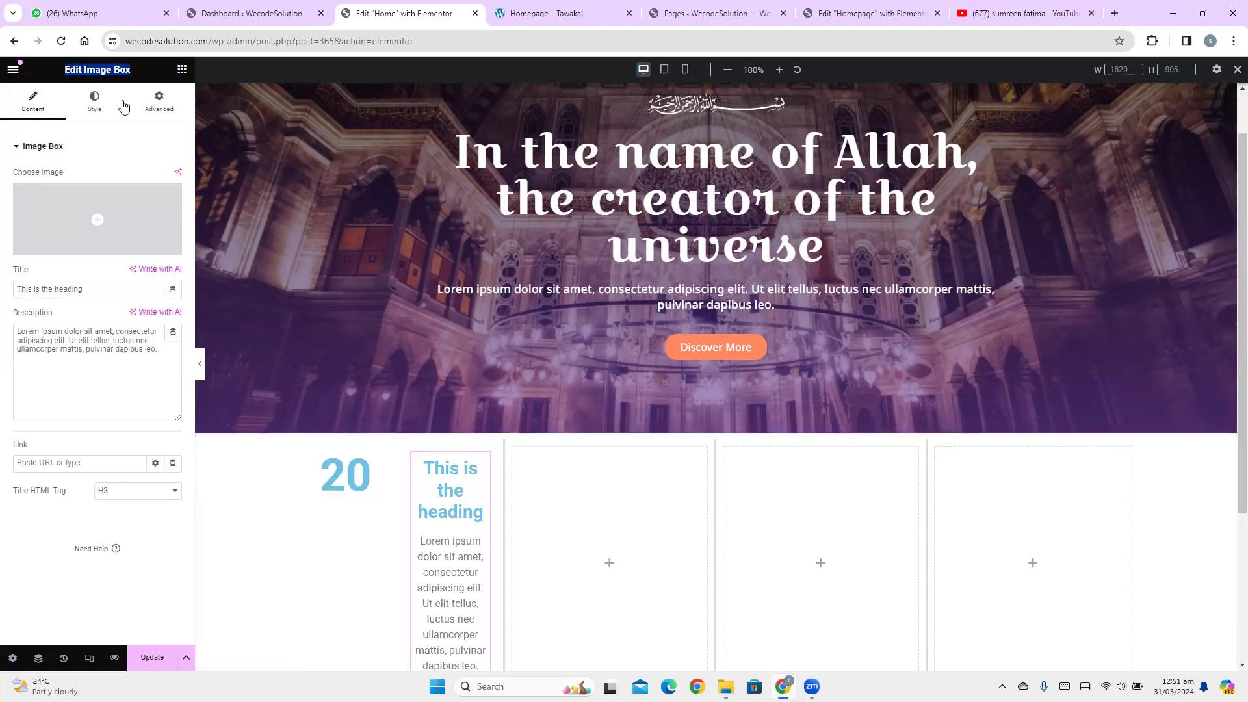
left_click_drag(82, 290, 1, 306)
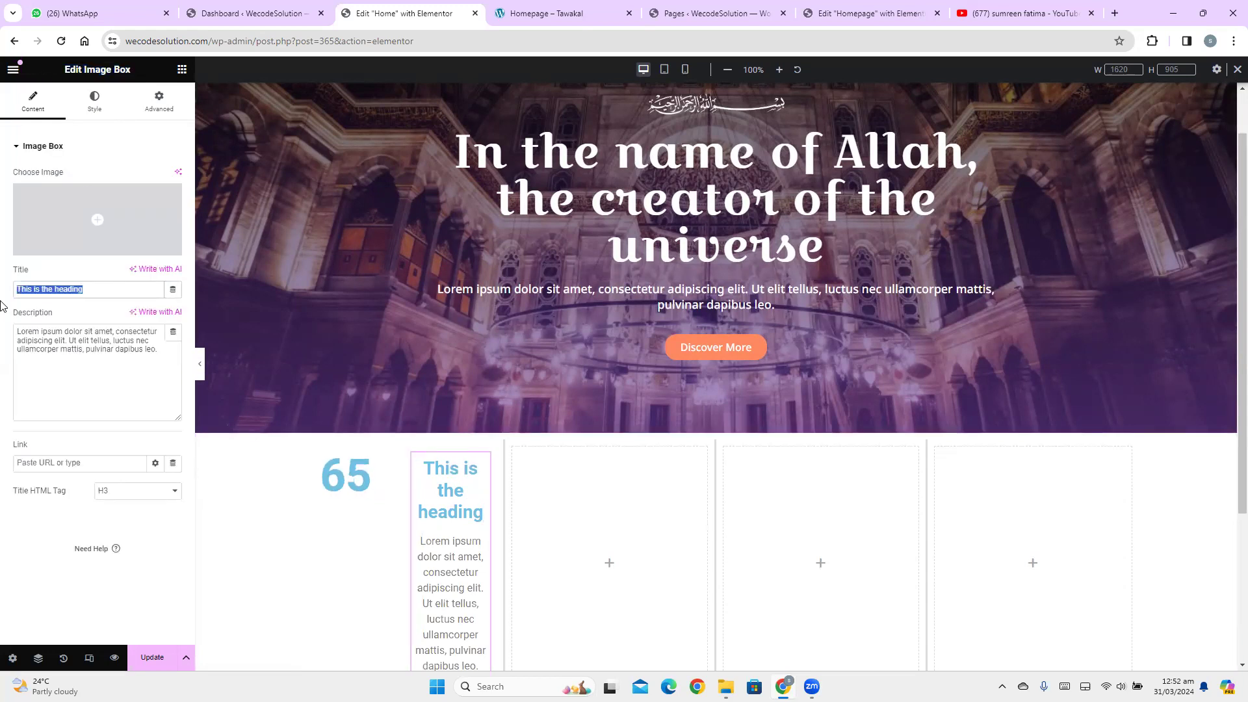
key("ctrl+v")
Replace the image box description with "Placerat luctus nulla." copied from the template's first statistic
left_click(510, 9)
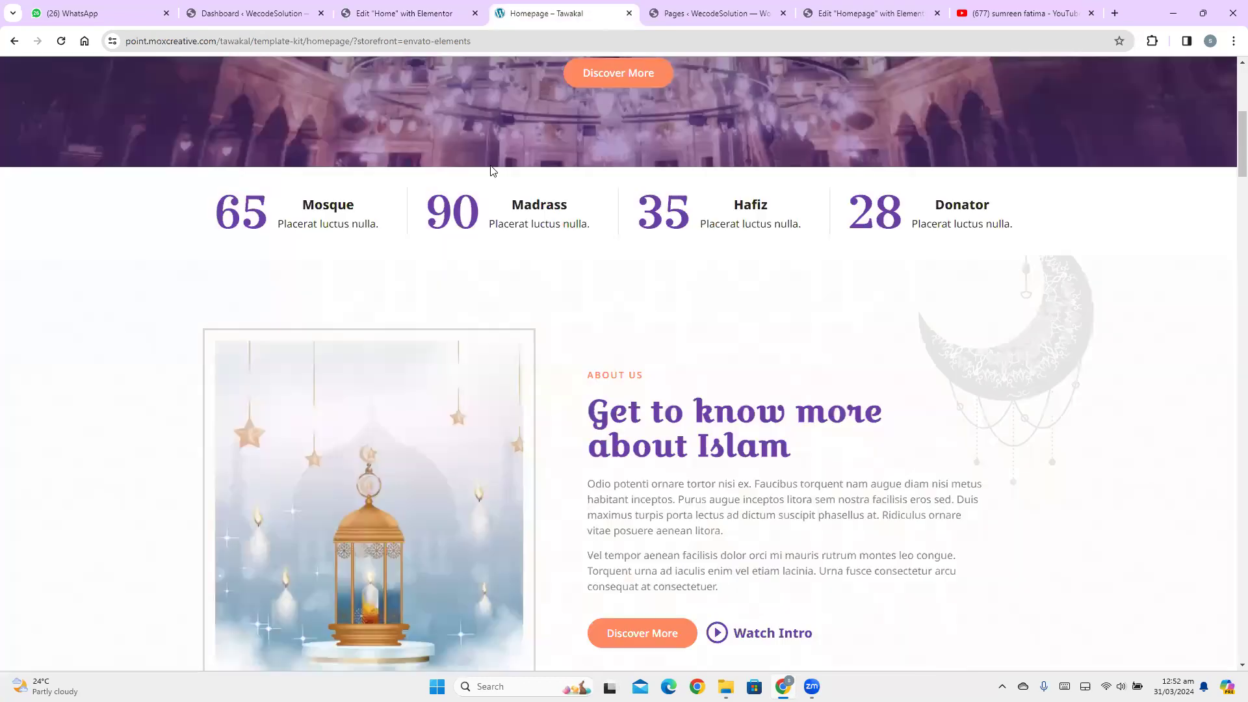
left_click_drag(380, 226, 276, 224)
key("ctrl+c")
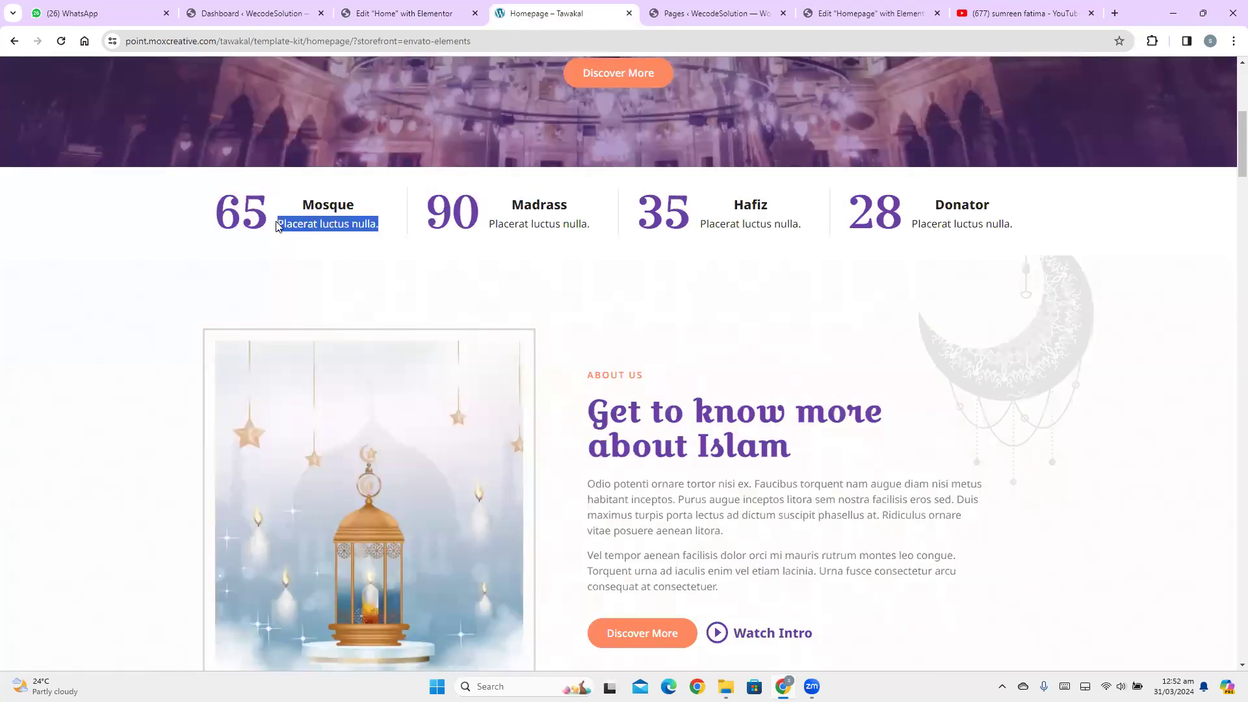
left_click(422, 13)
left_click(68, 365)
key("ctrl+a")
key("ctrl+v")
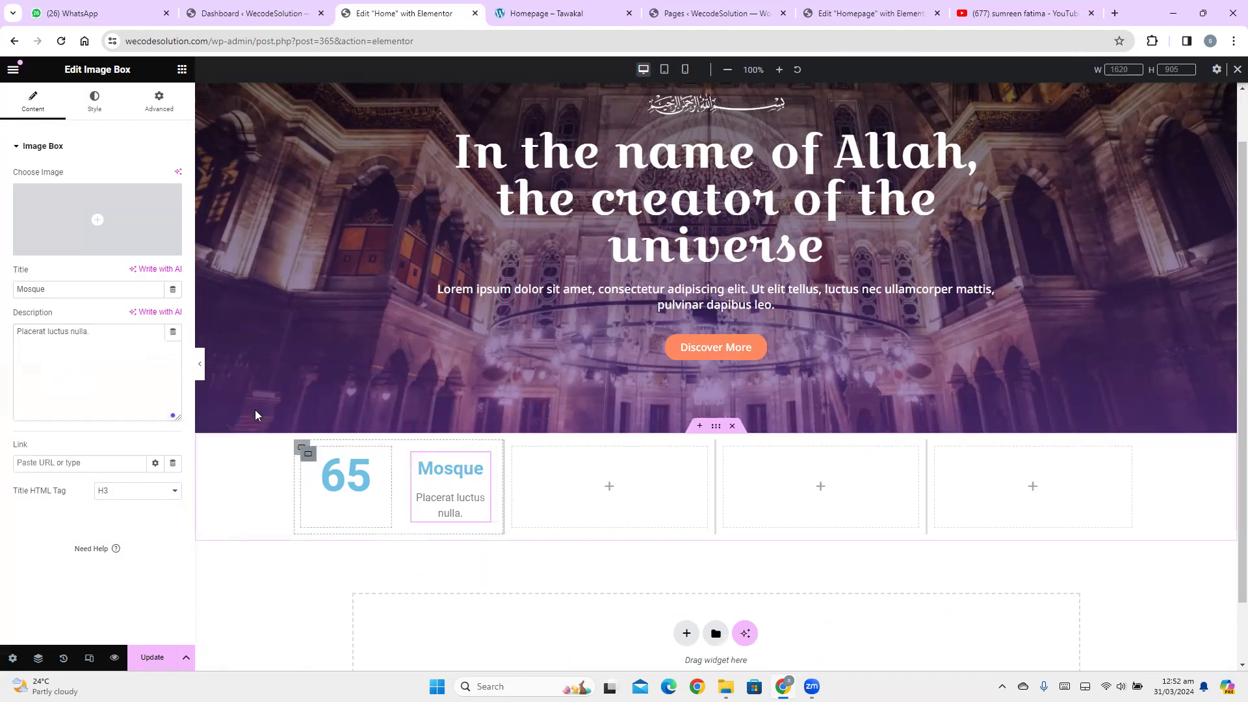
Set the boxed width of the inner container holding the counter to 30%
left_click(308, 454)
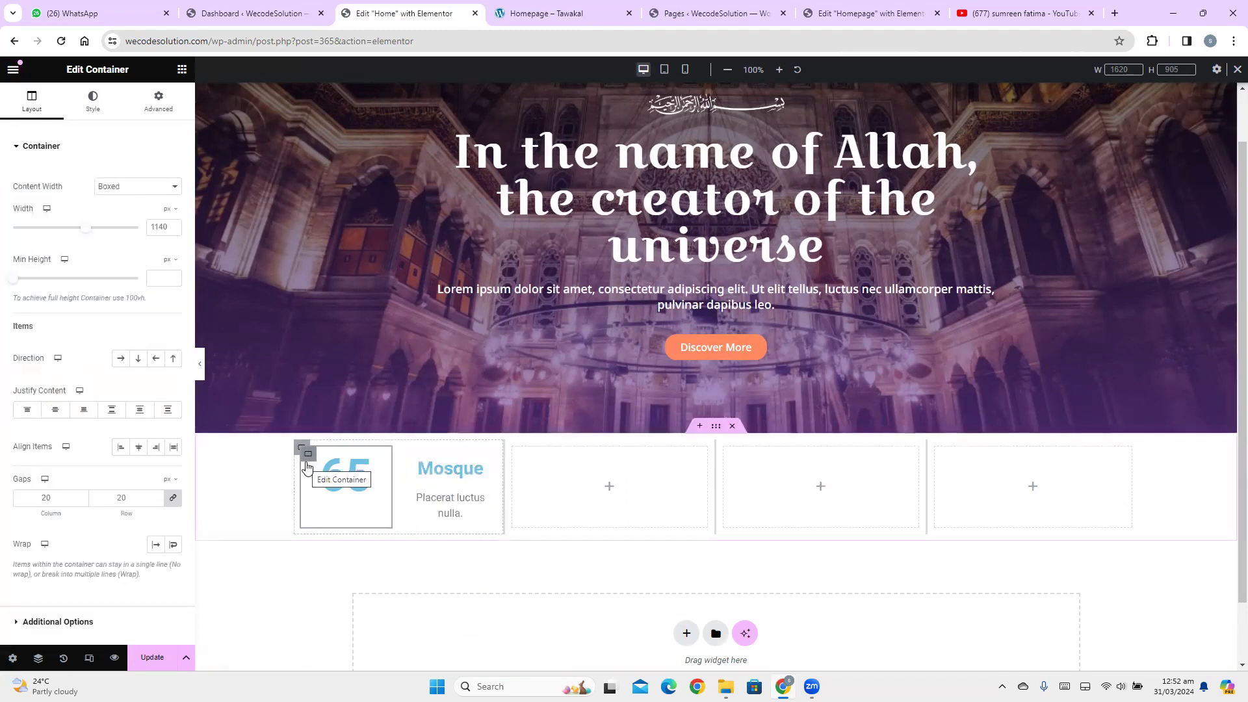
left_click(167, 109)
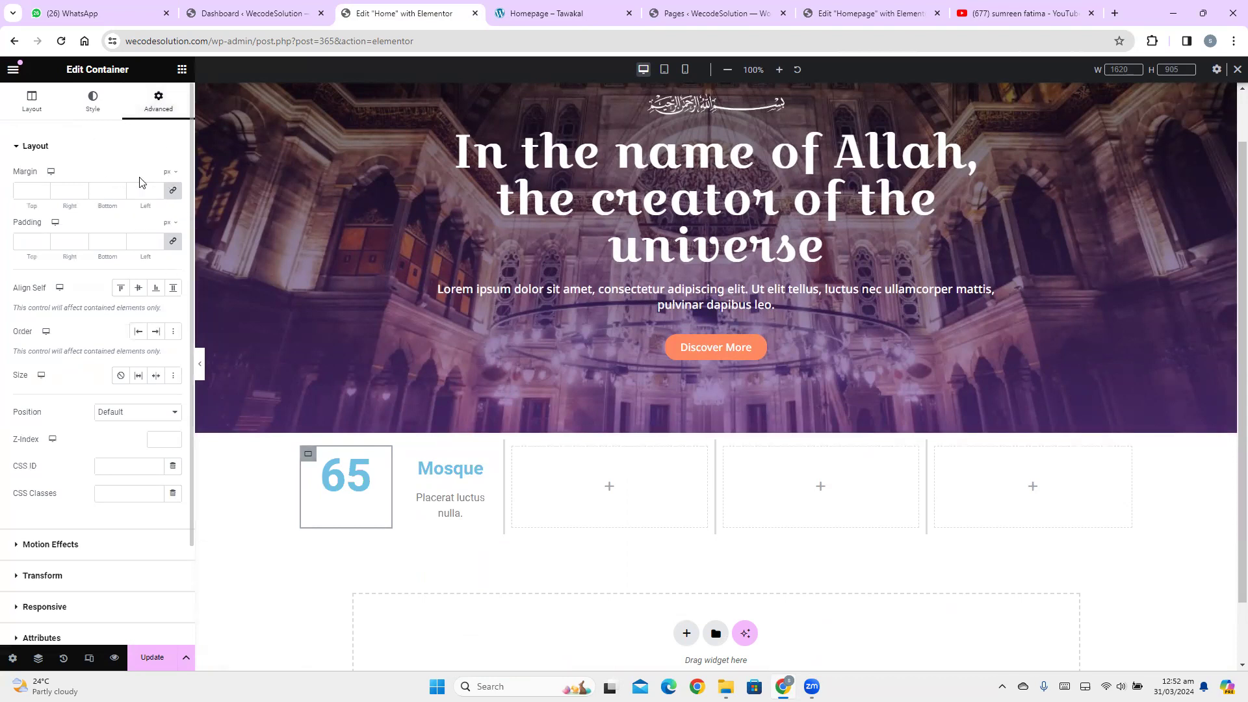
left_click(29, 103)
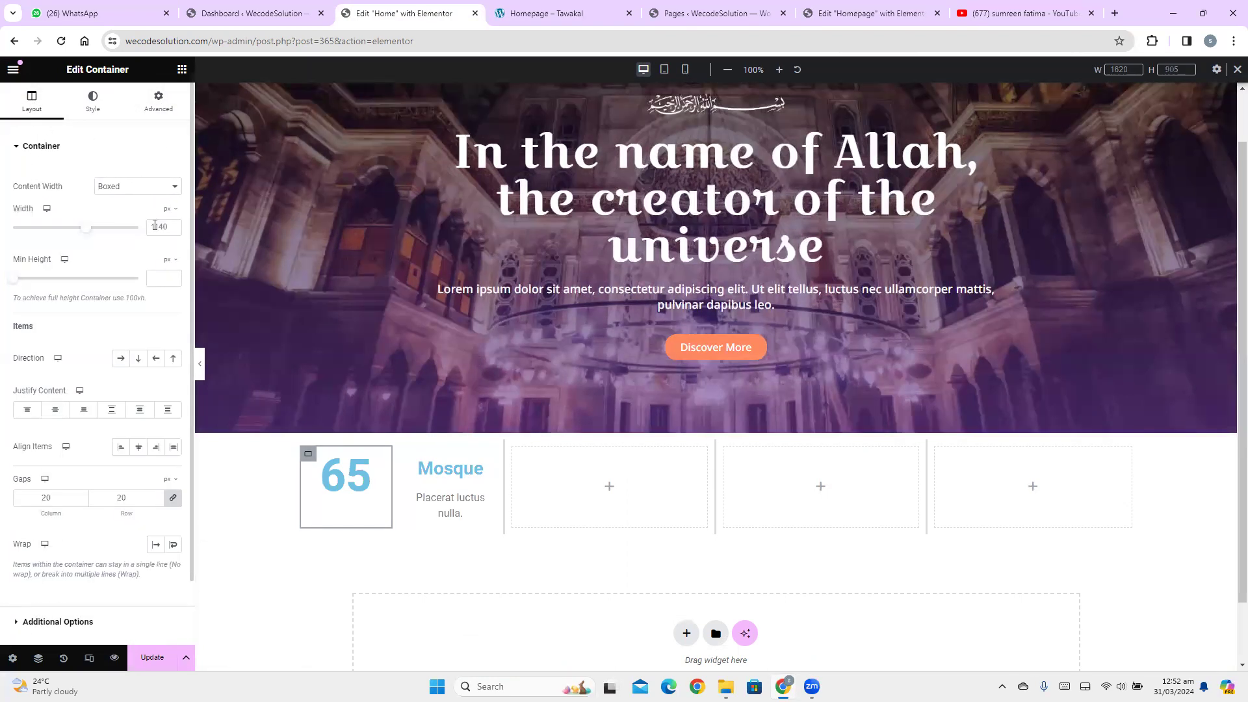
left_click(166, 210)
left_click(168, 228)
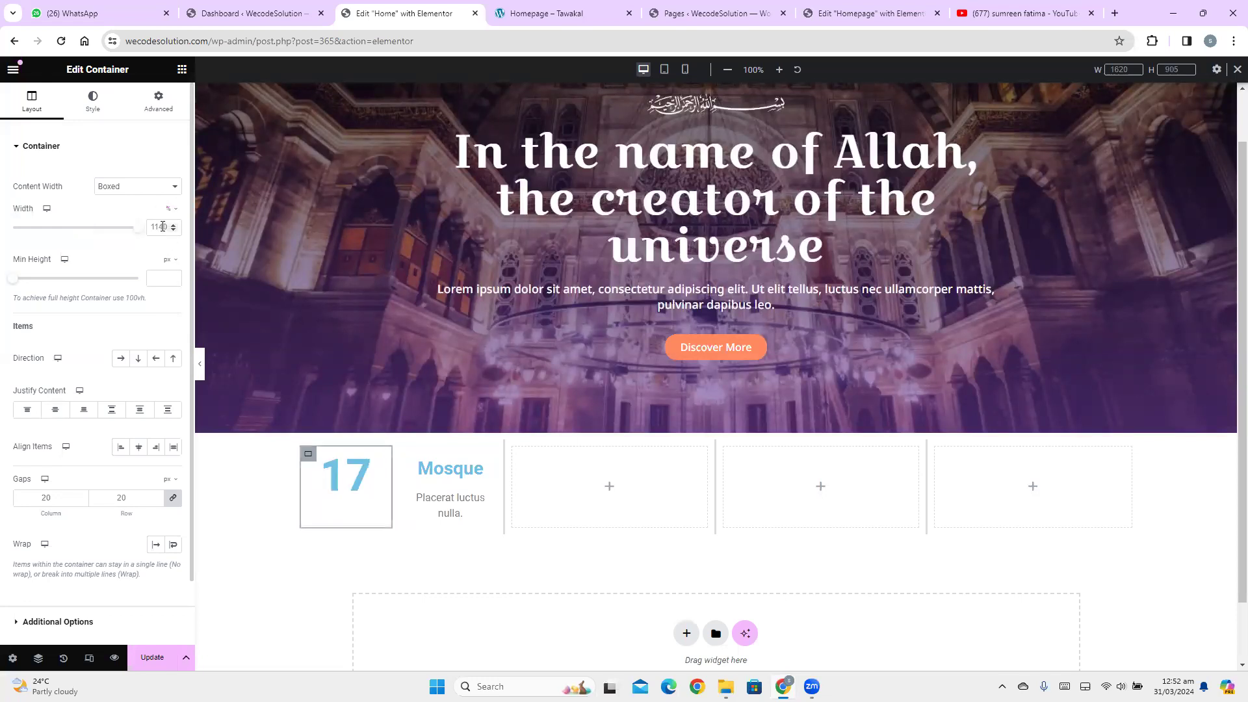
type("30")
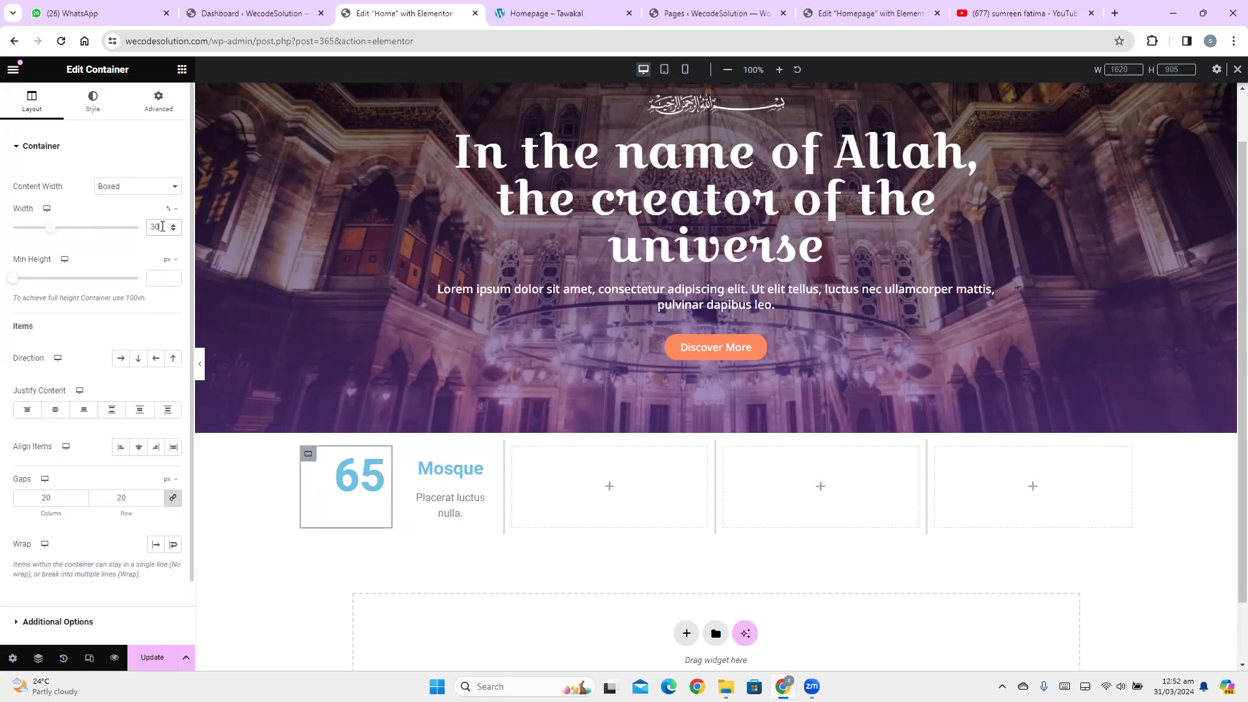
Set the boxed width of the inner container holding the "Mosque" image box to 70%
left_click(411, 458)
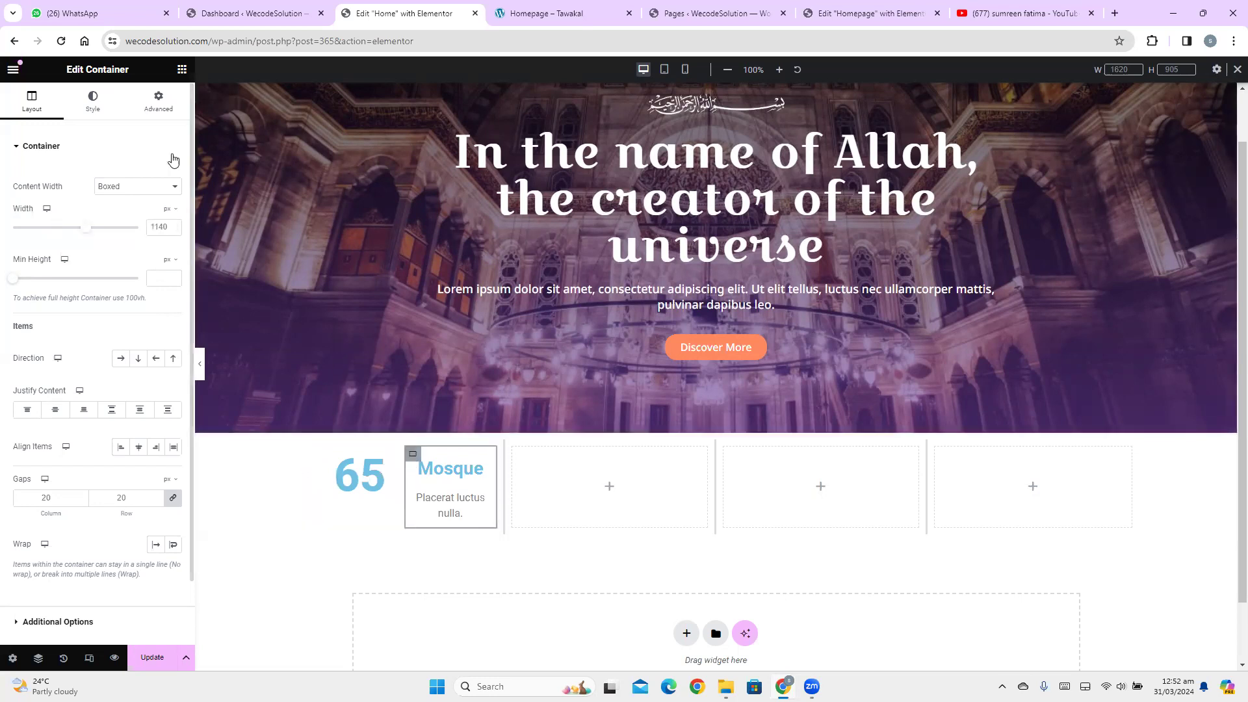
left_click(166, 213)
left_click(165, 229)
double_click(159, 227)
type("70")
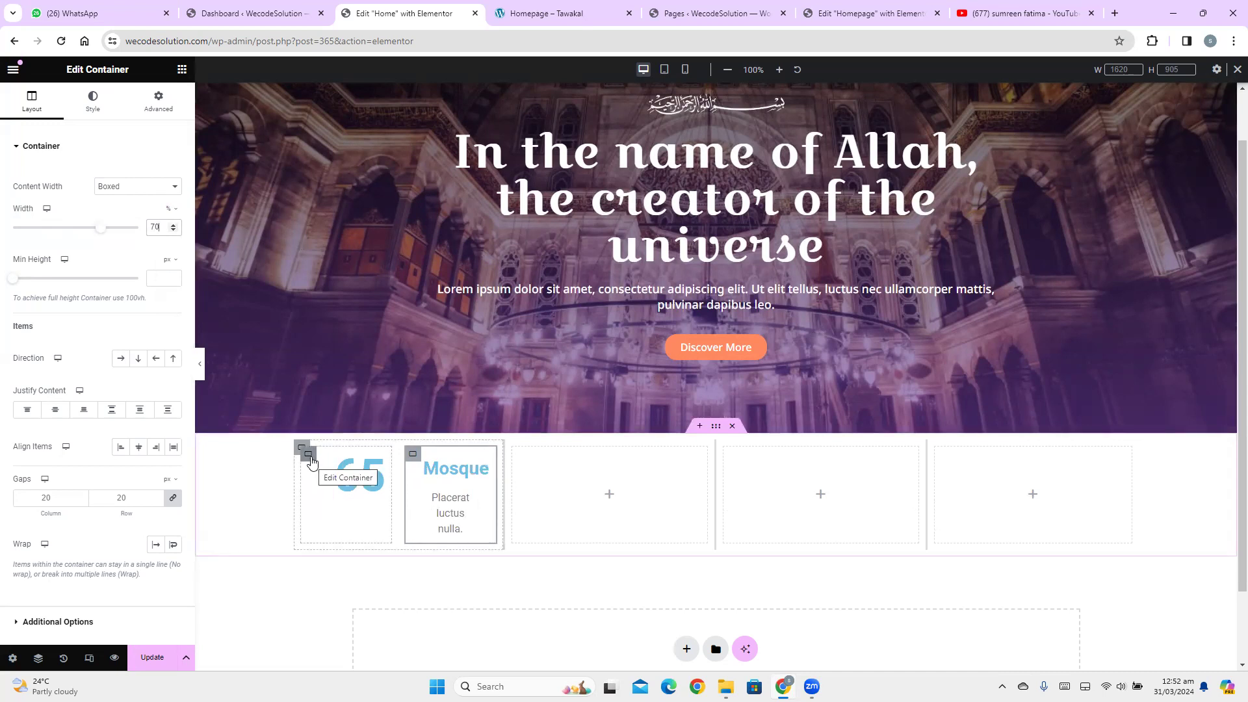
Change the content width of the counter's inner container to Full Width
left_click(312, 461)
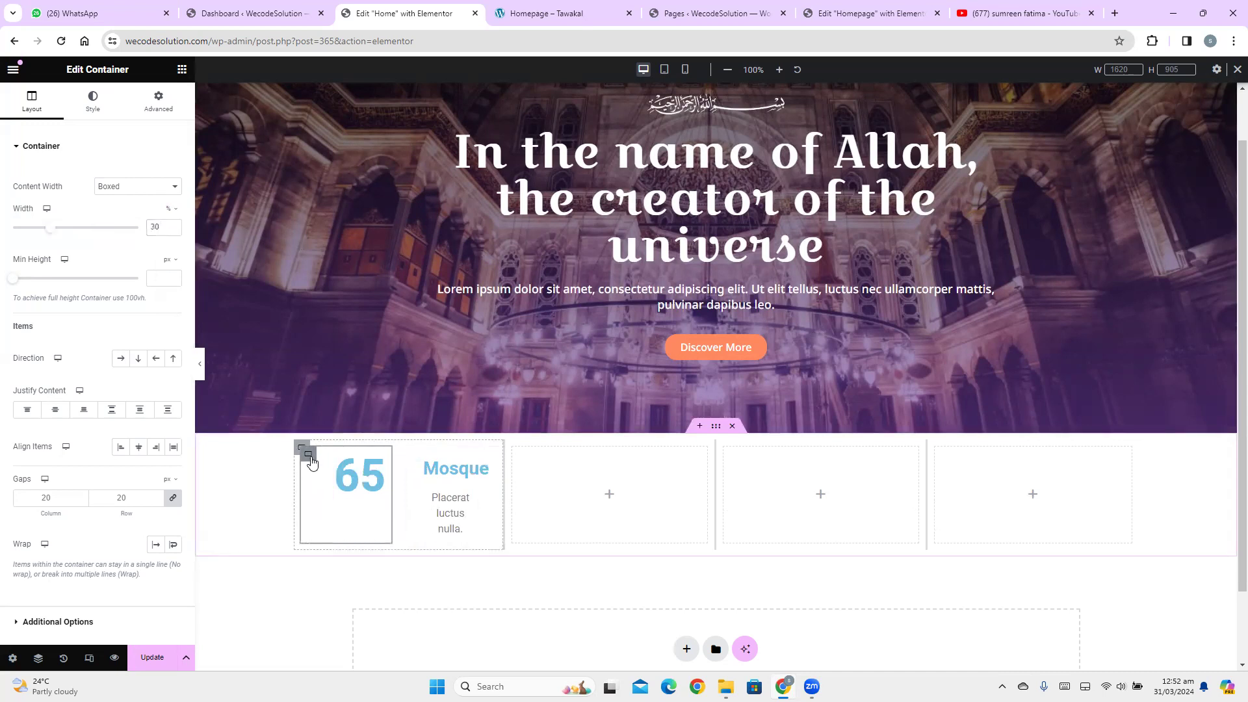
left_click(135, 187)
left_click(135, 208)
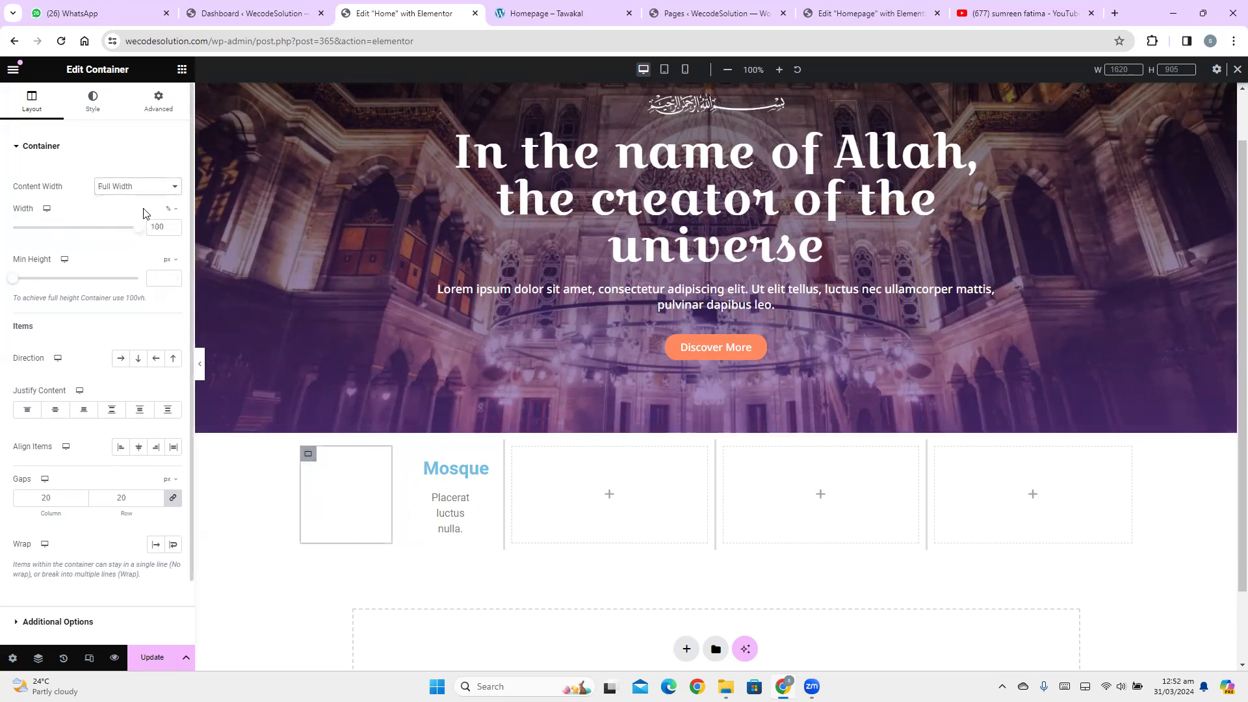
Set the counter number's container to 30% width and the Mosque text container to Full Width content at 70% width
double_click(169, 227)
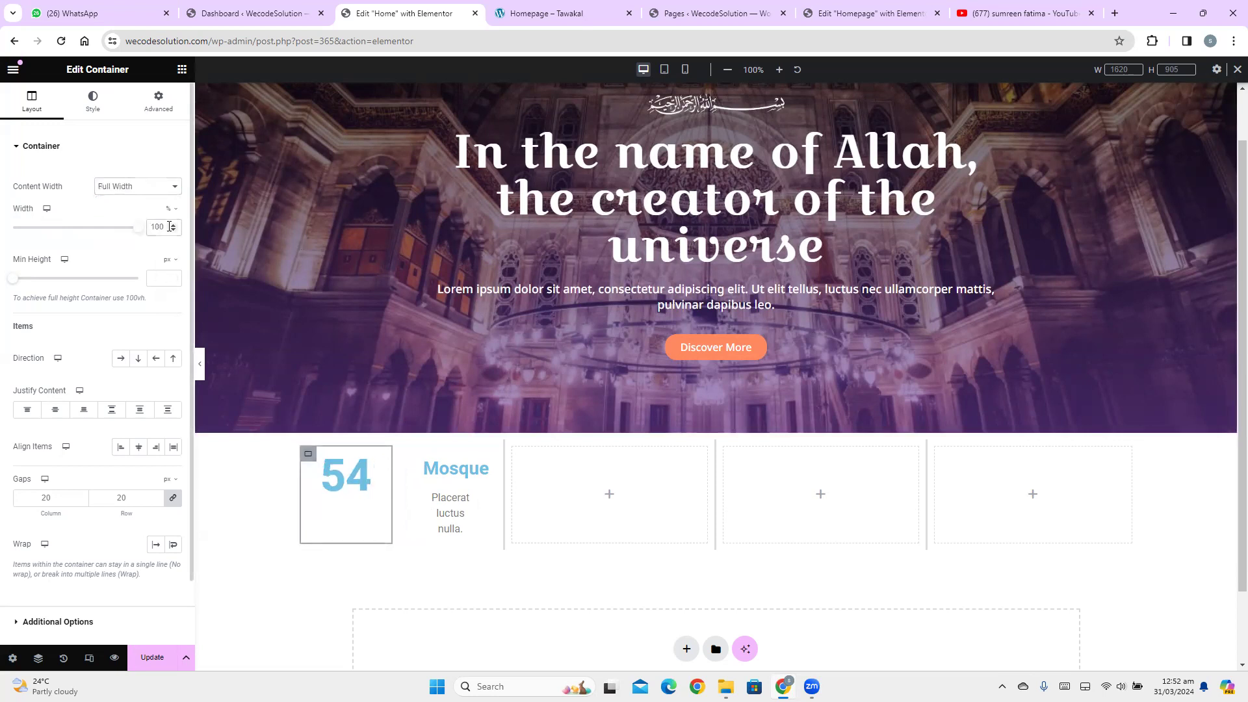
type("30")
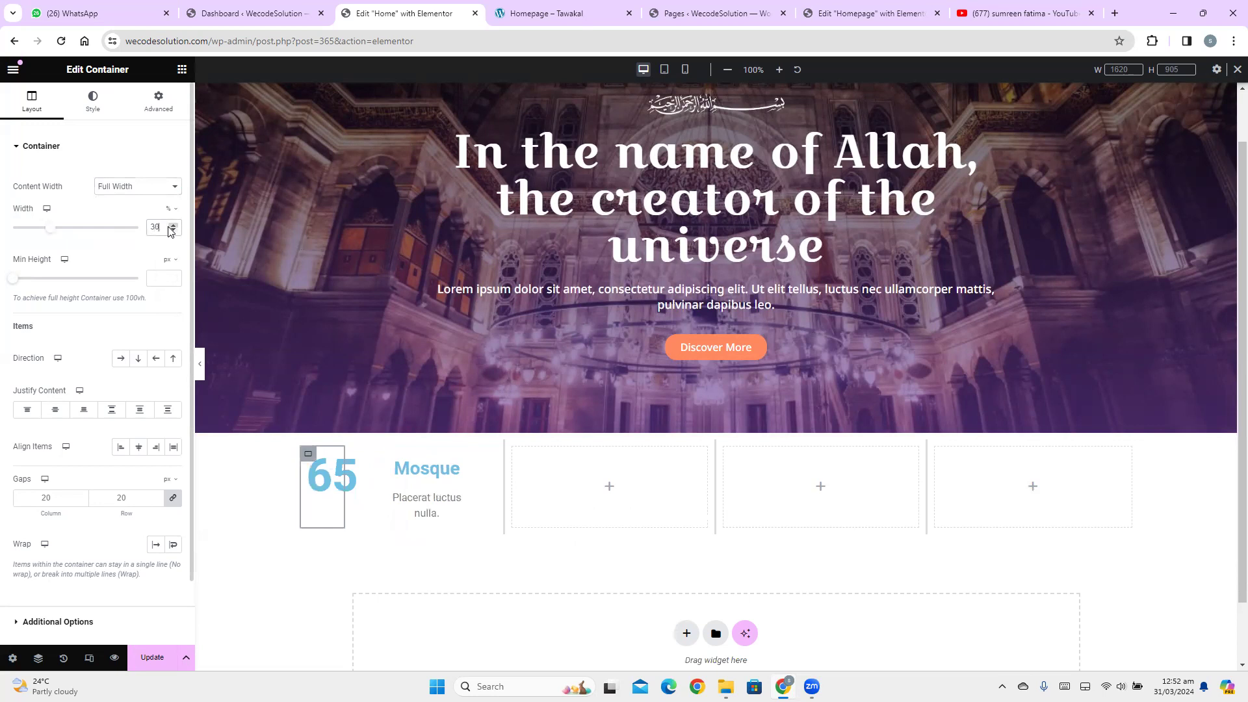
left_click(366, 454)
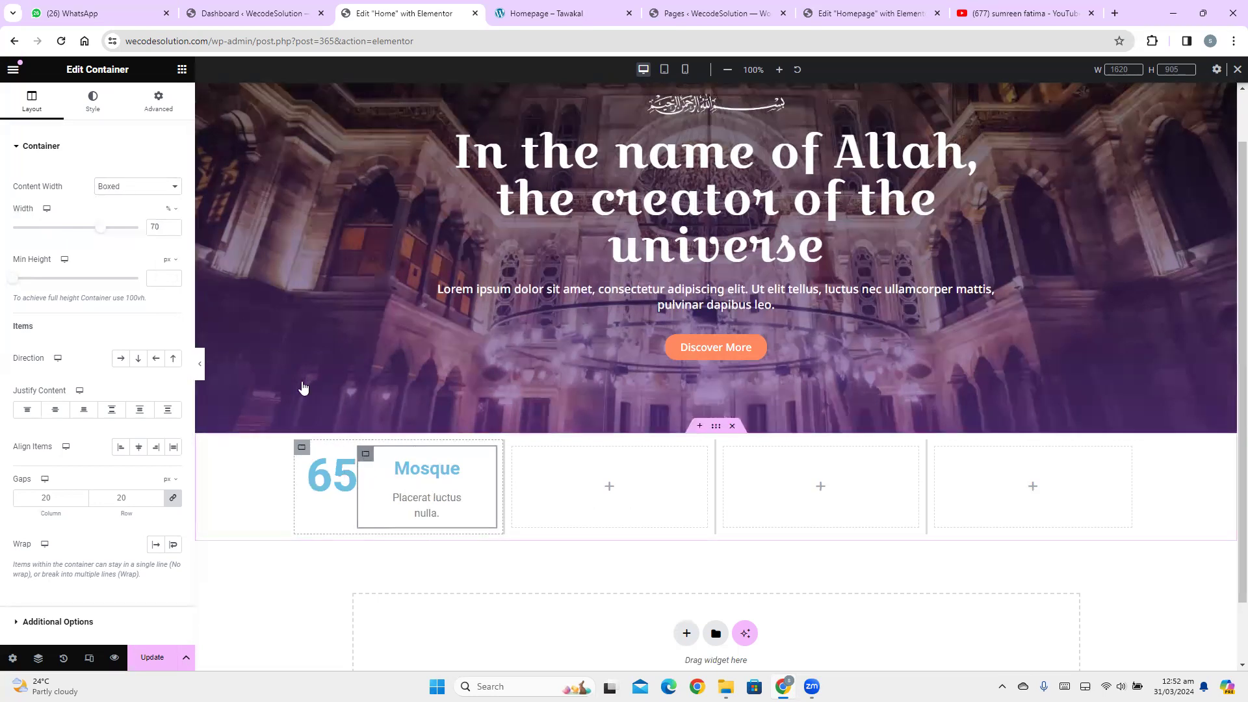
left_click(163, 187)
left_click(158, 210)
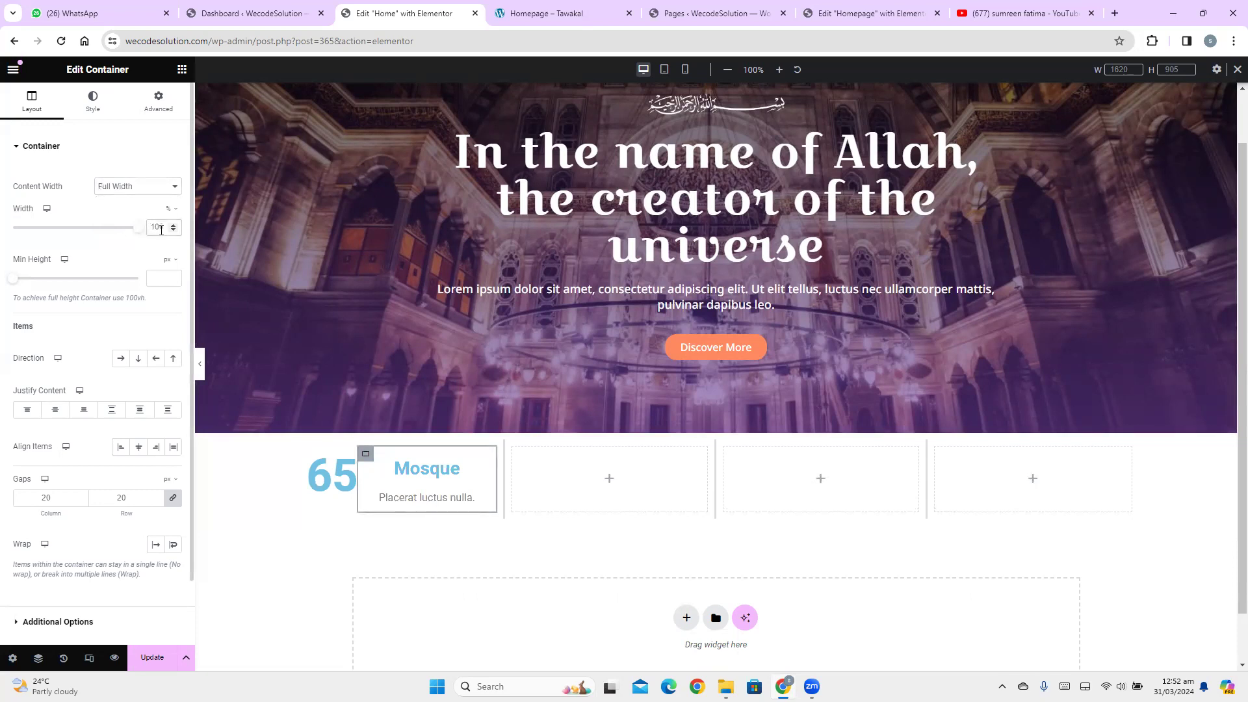
type("70")
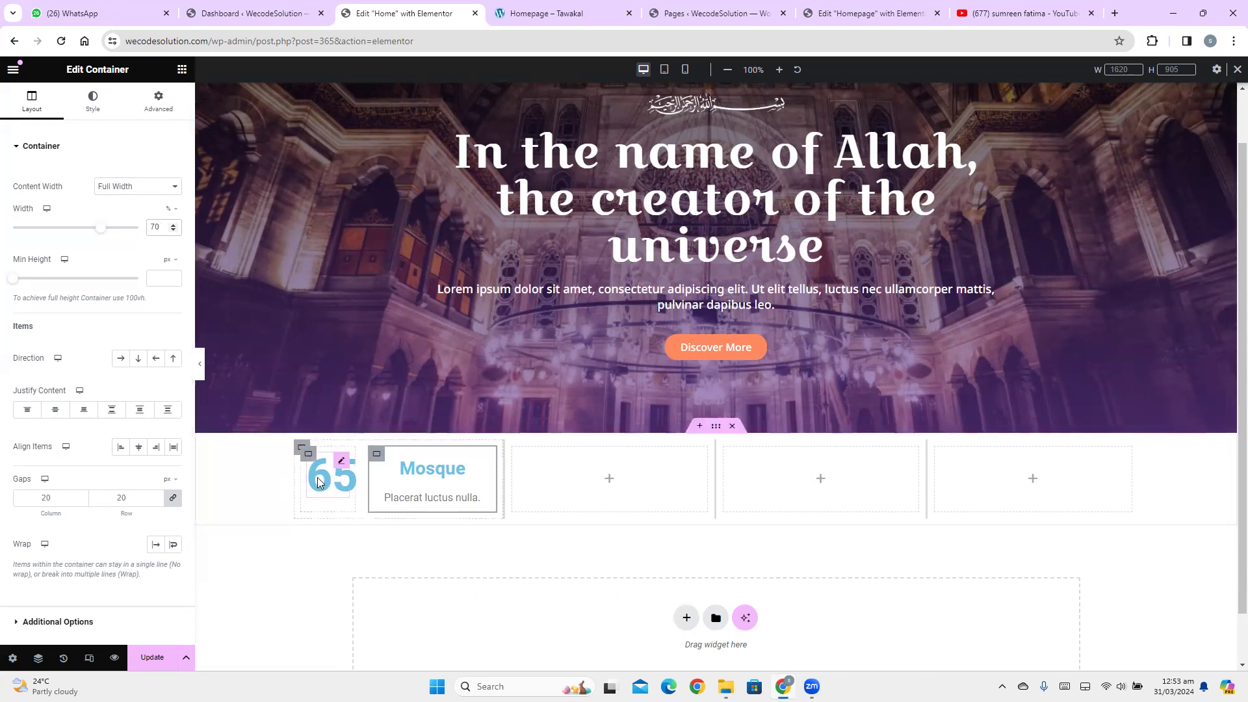
Unlink and zero the margin and padding of the container holding the counter number
left_click(159, 102)
left_click(173, 242)
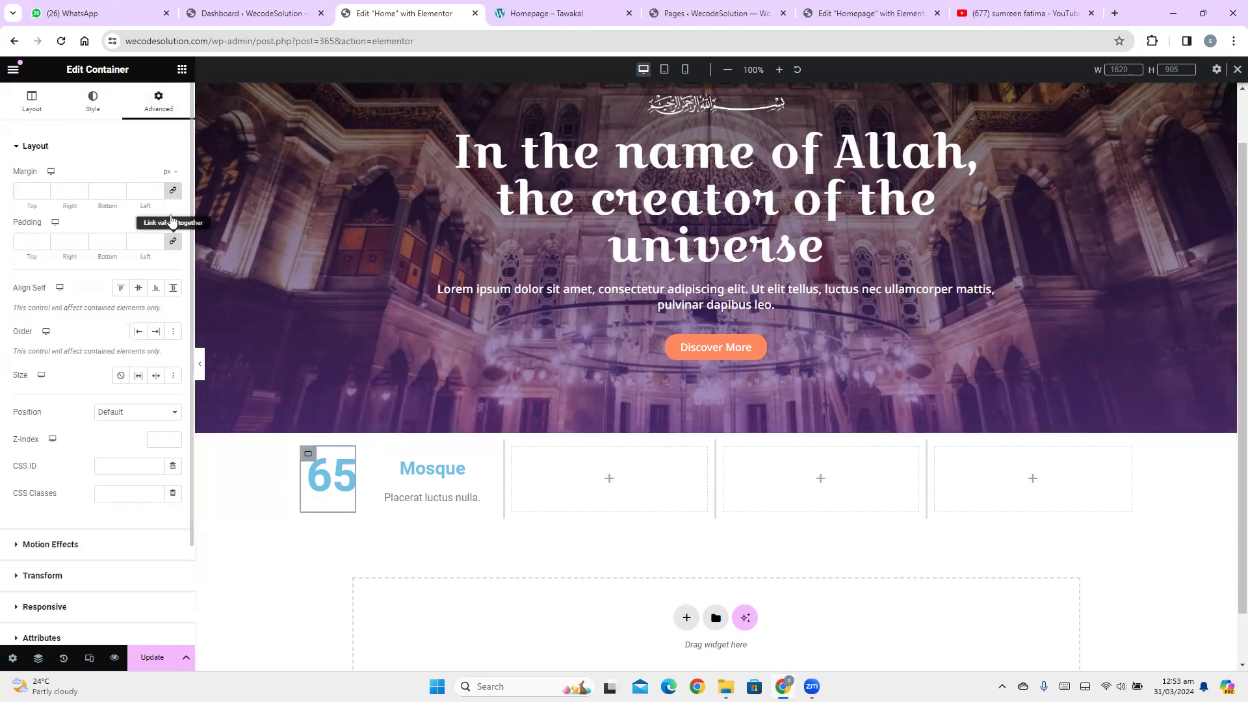
left_click(171, 195)
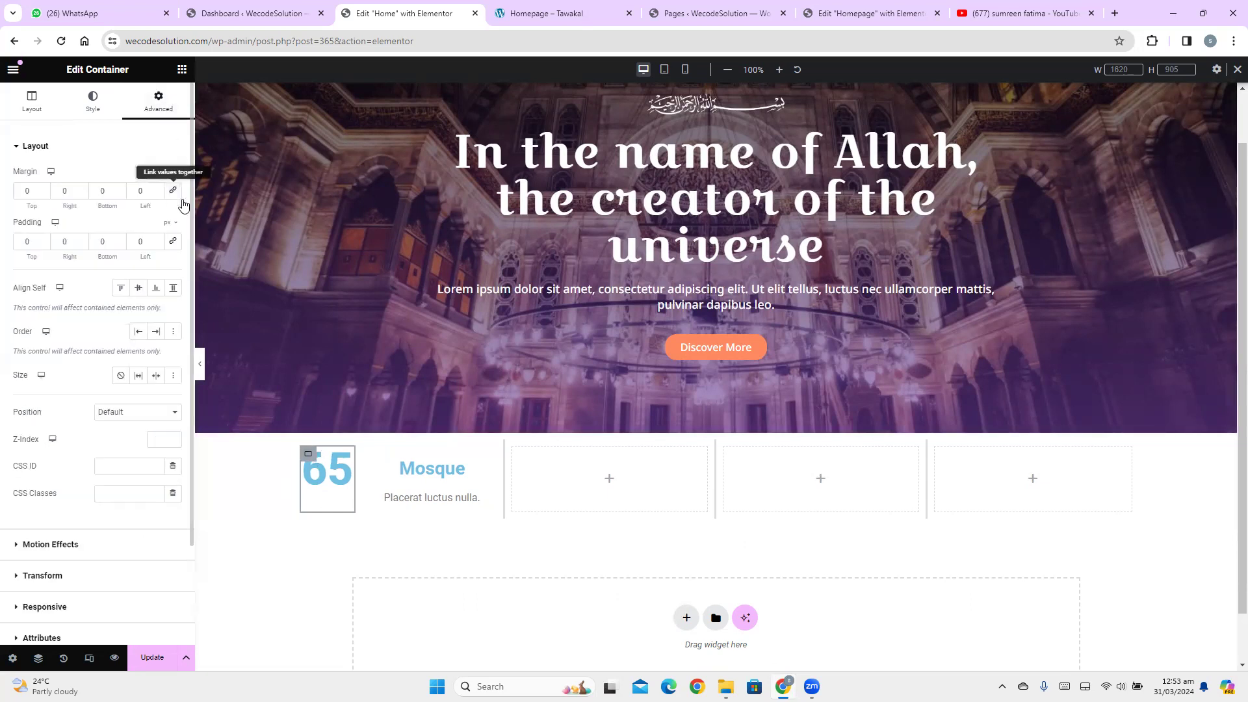
Unlink and zero the margin and padding of the container holding the Mosque text
left_click(376, 455)
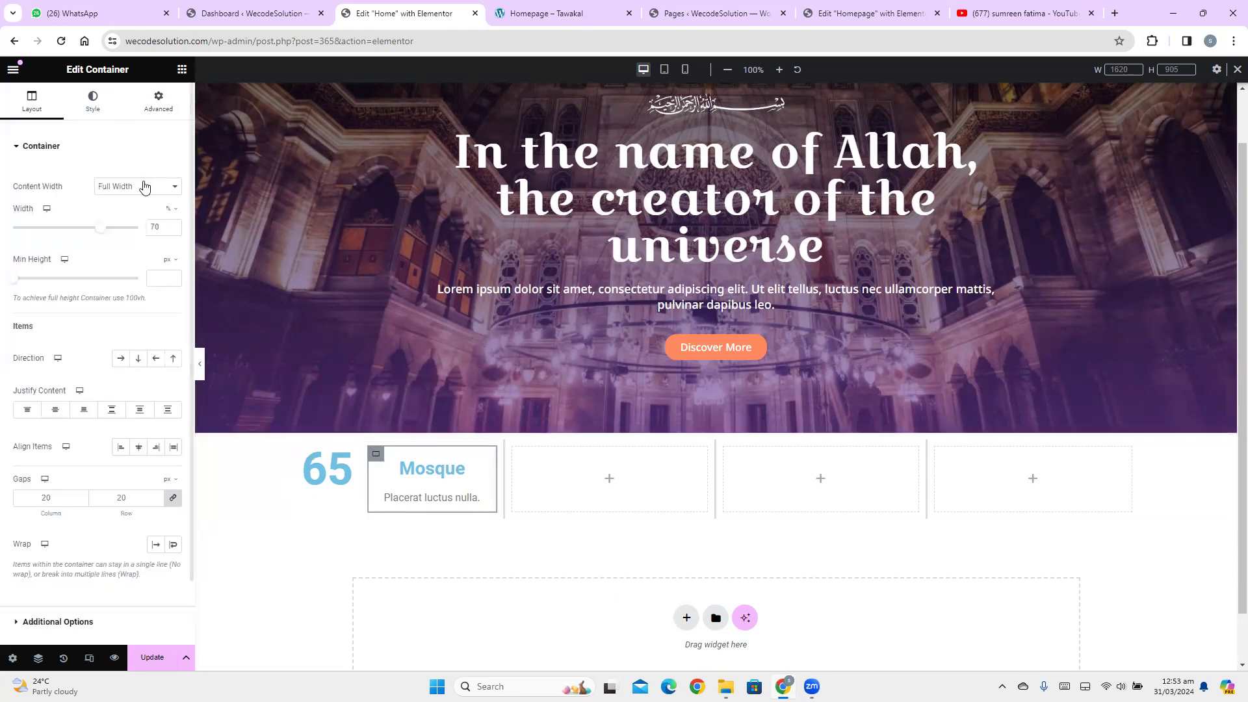
left_click(167, 121)
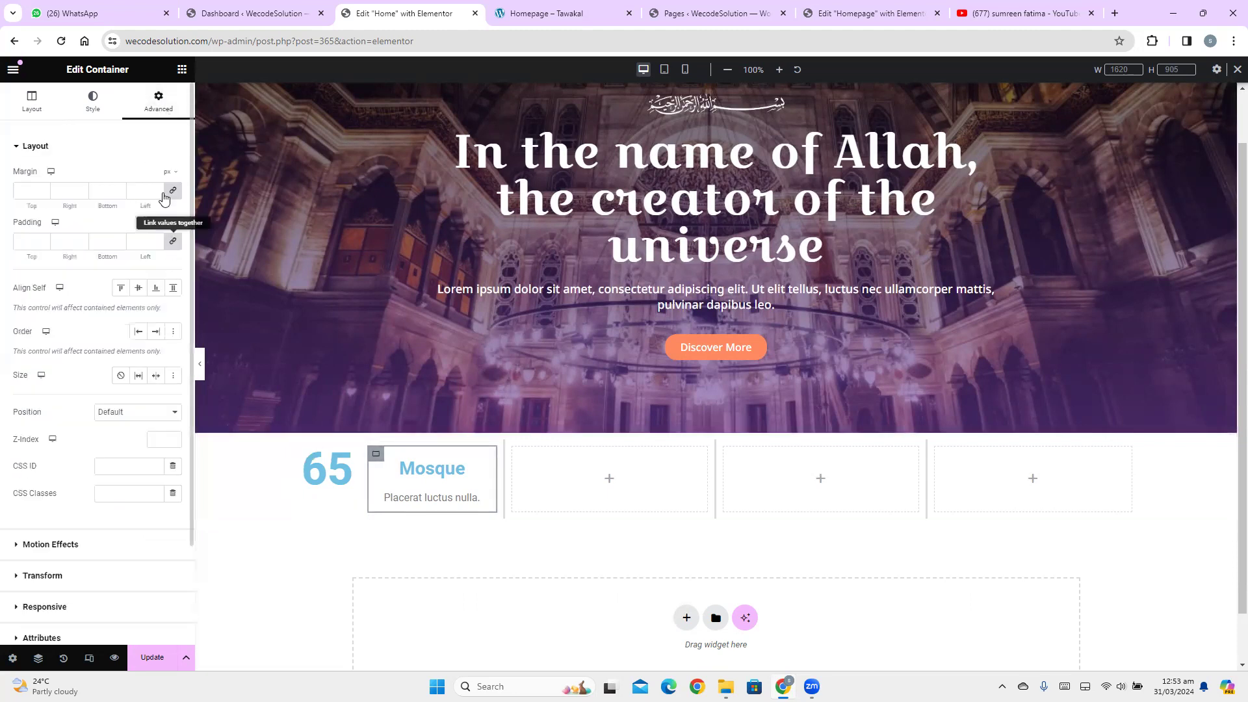
left_click(173, 241)
left_click(172, 192)
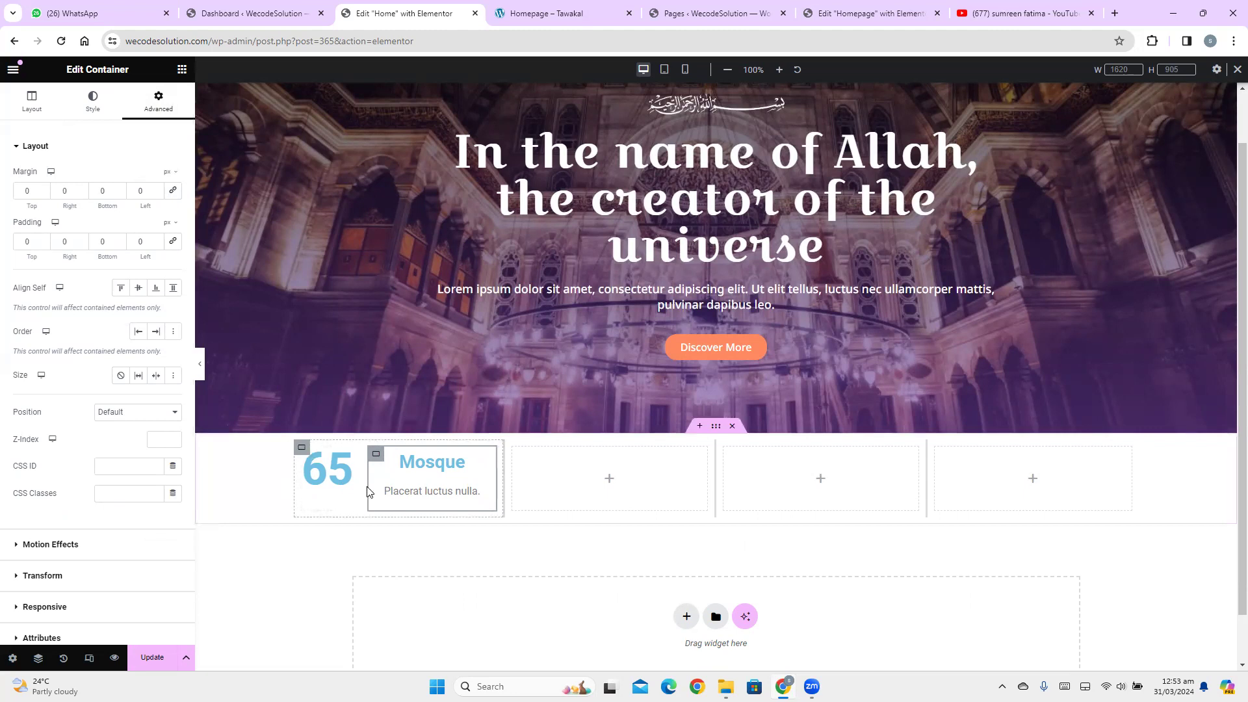
Set the first column container's column and row gaps to 0 and unlink the two values
left_click(301, 448)
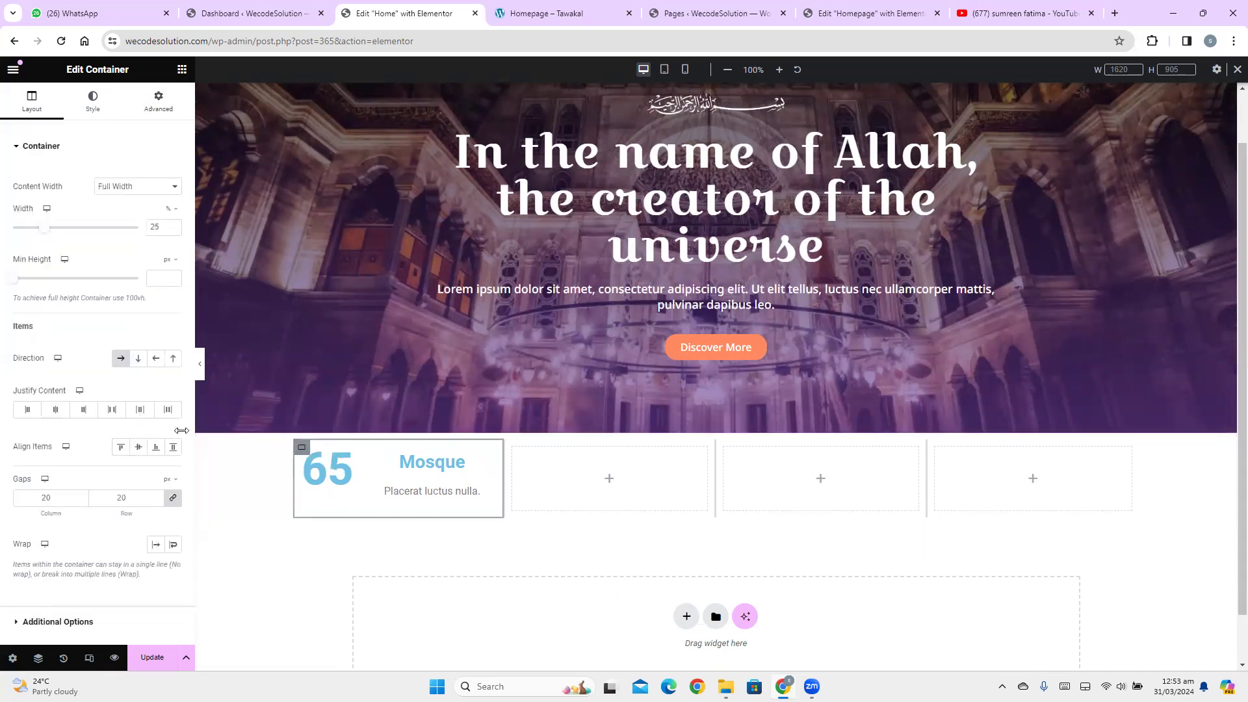
double_click(134, 497)
type("0")
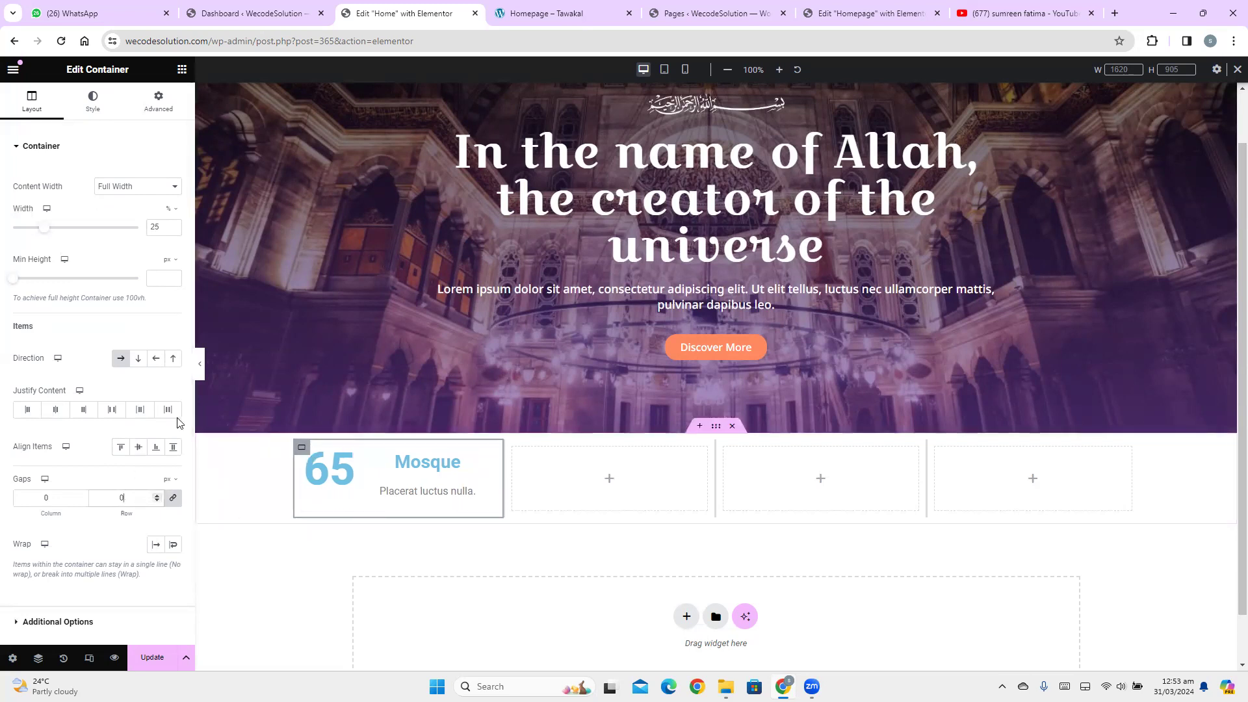
left_click(174, 501)
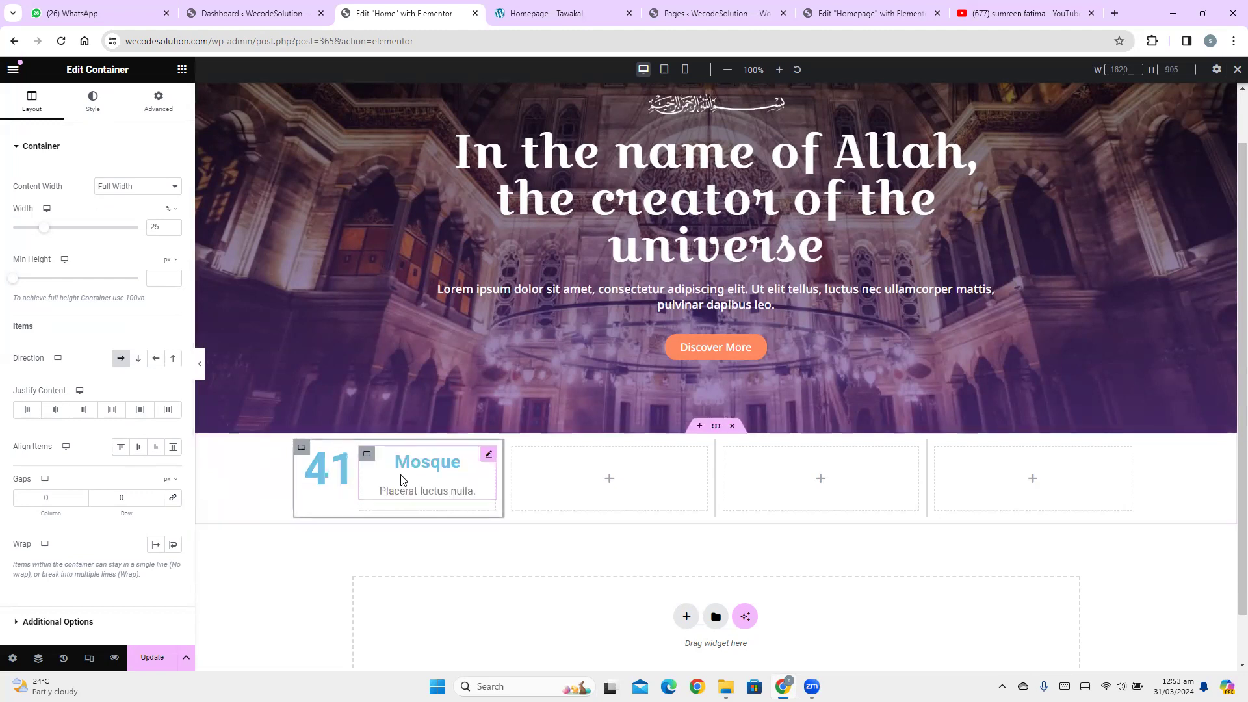
Check the counter row's layout on the Tawakal reference homepage and return to the Home page editor
left_click(330, 8)
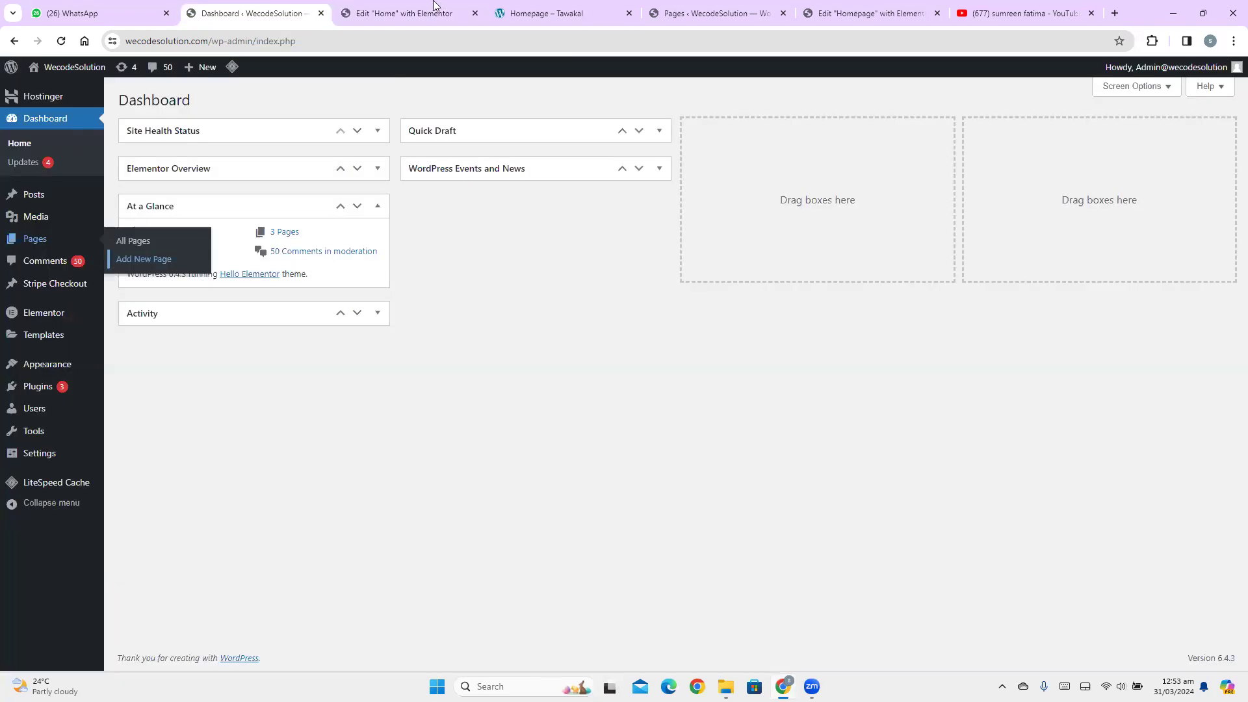
left_click(552, 9)
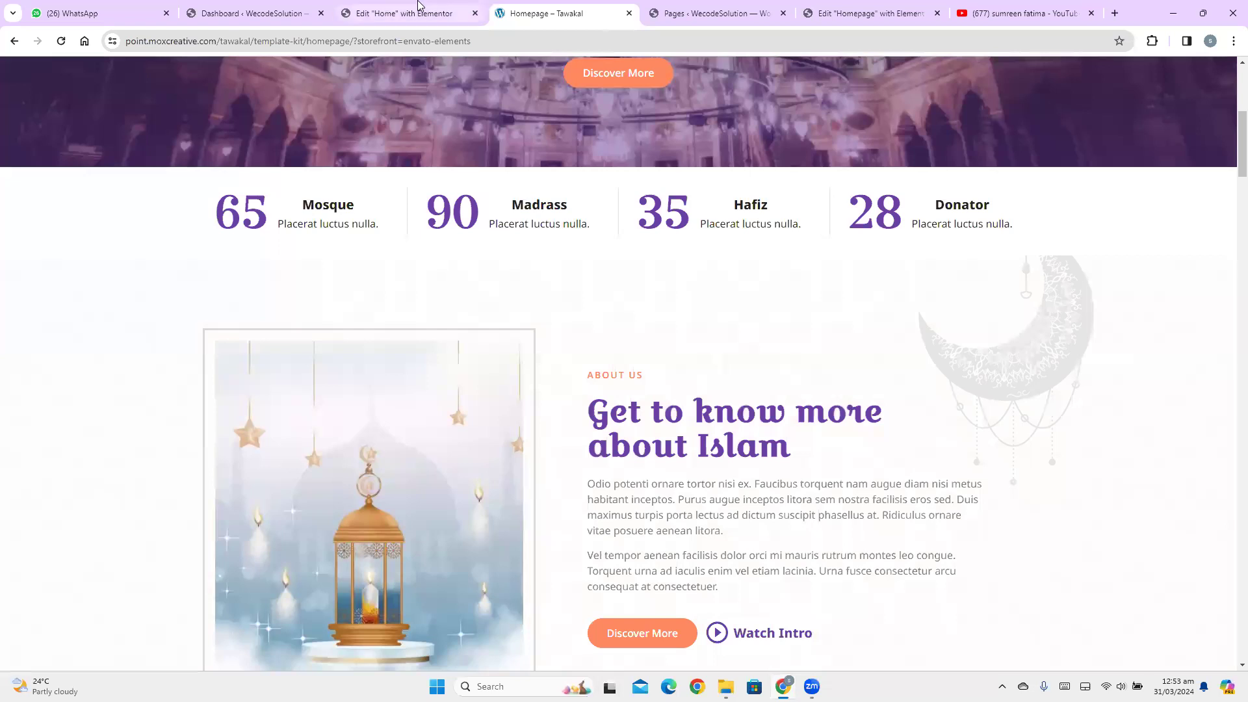
left_click(418, 6)
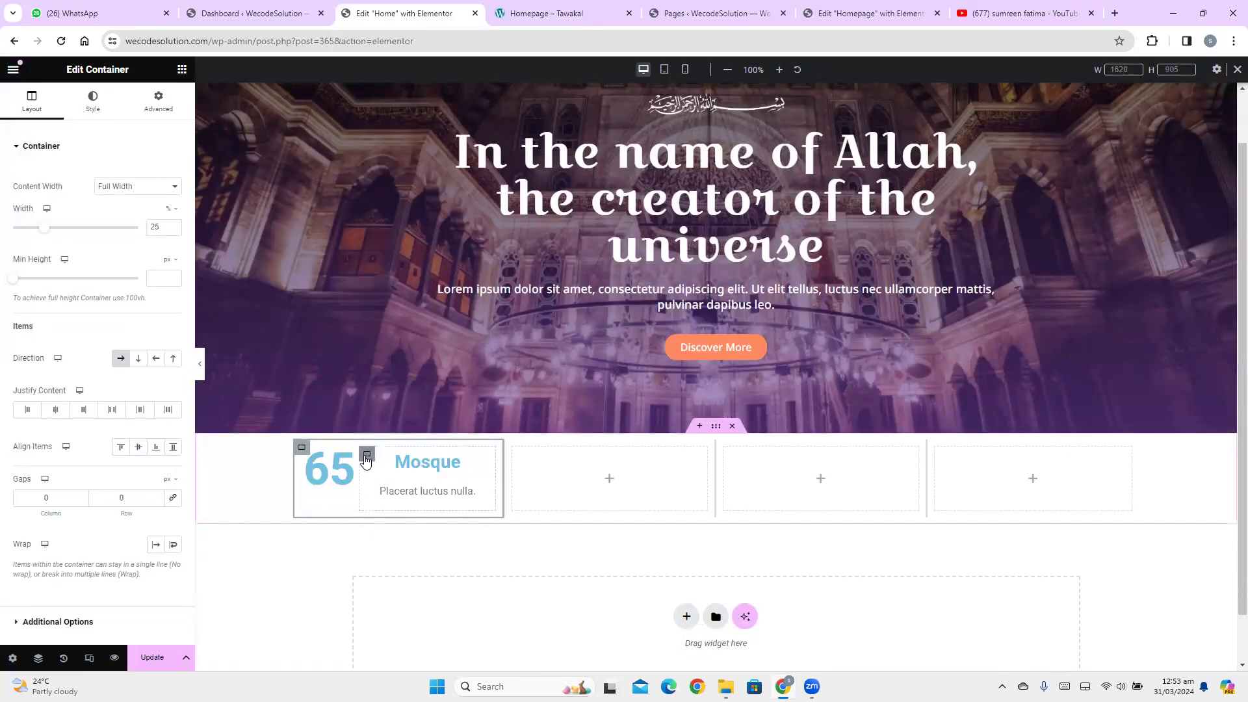
Try left alignment on the Mosque image box, then set its alignment to center
left_click(367, 455)
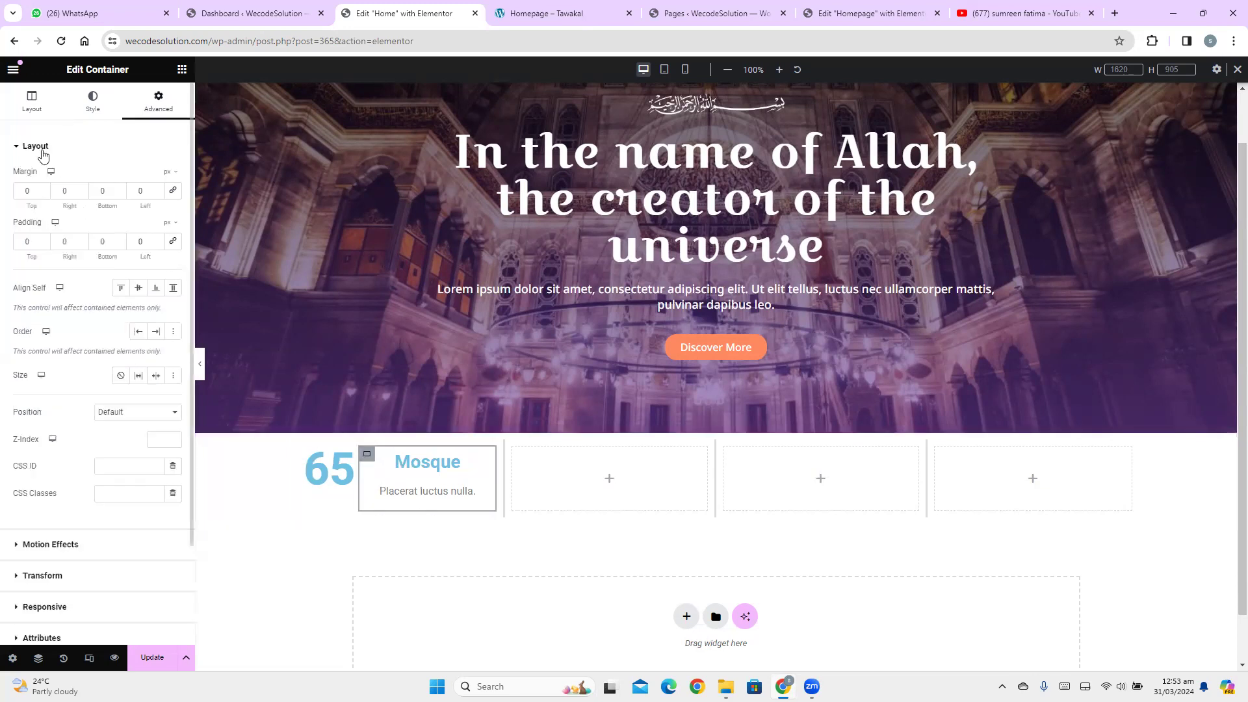
left_click(29, 108)
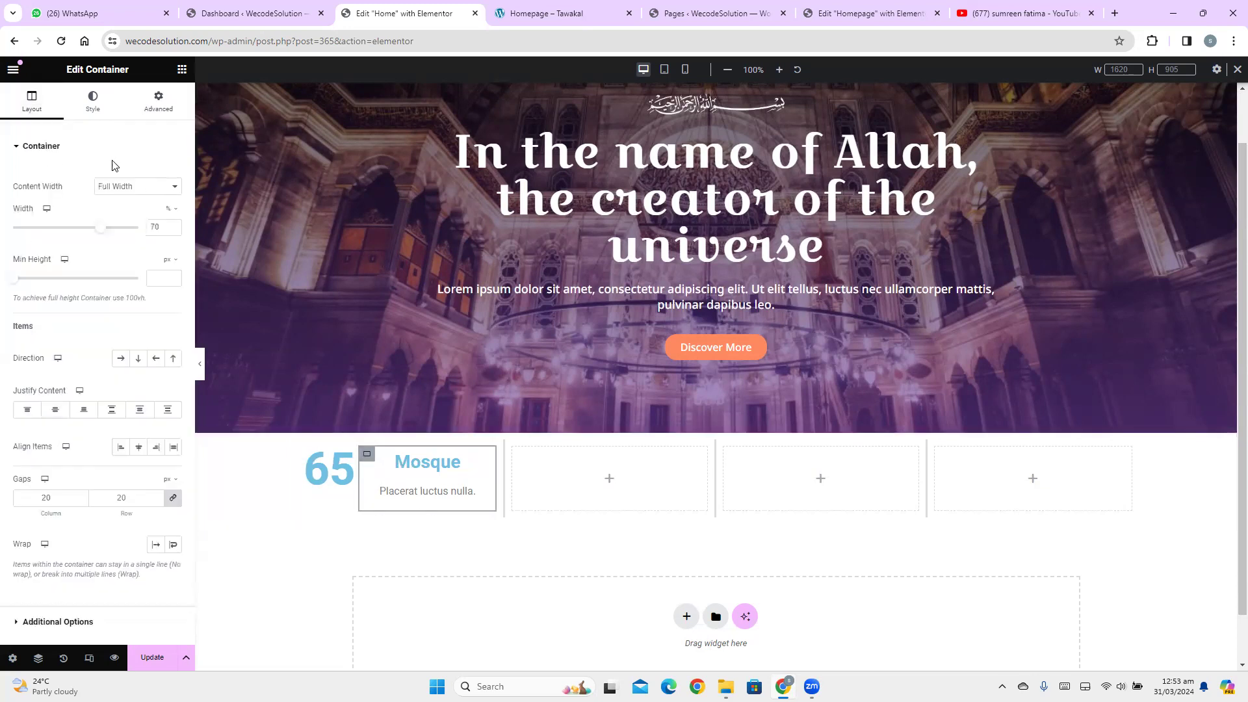
left_click(401, 481)
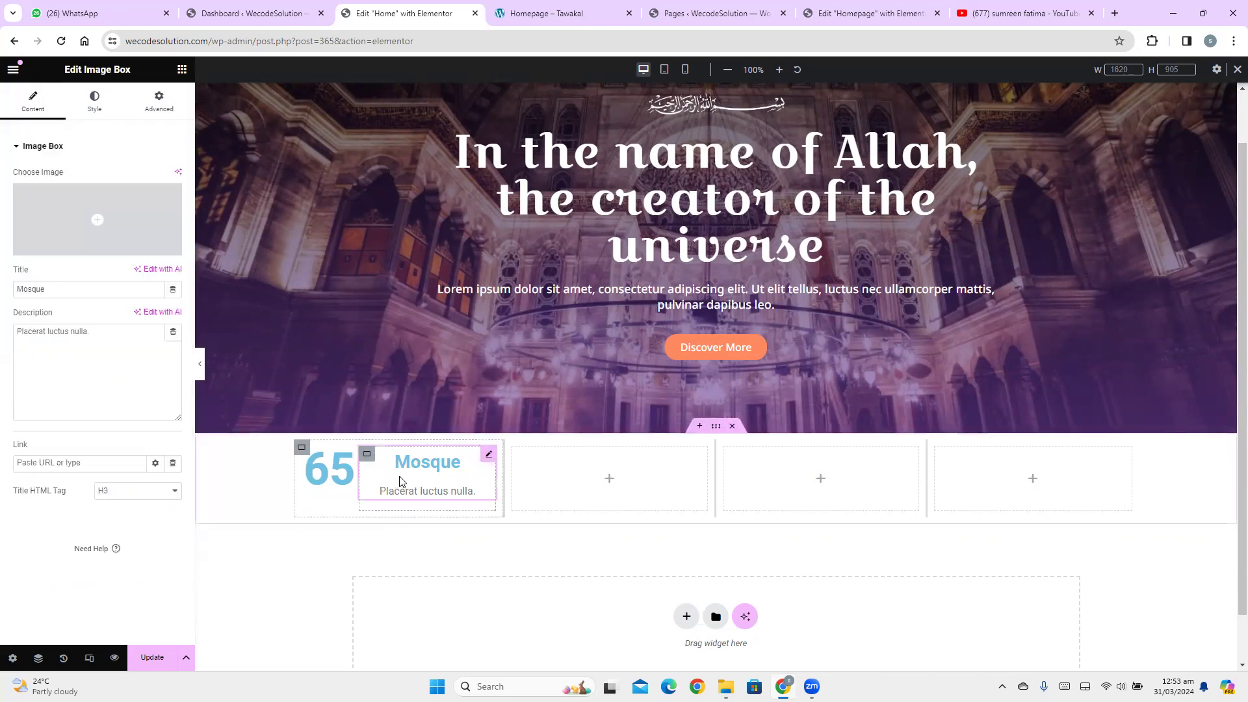
left_click(94, 100)
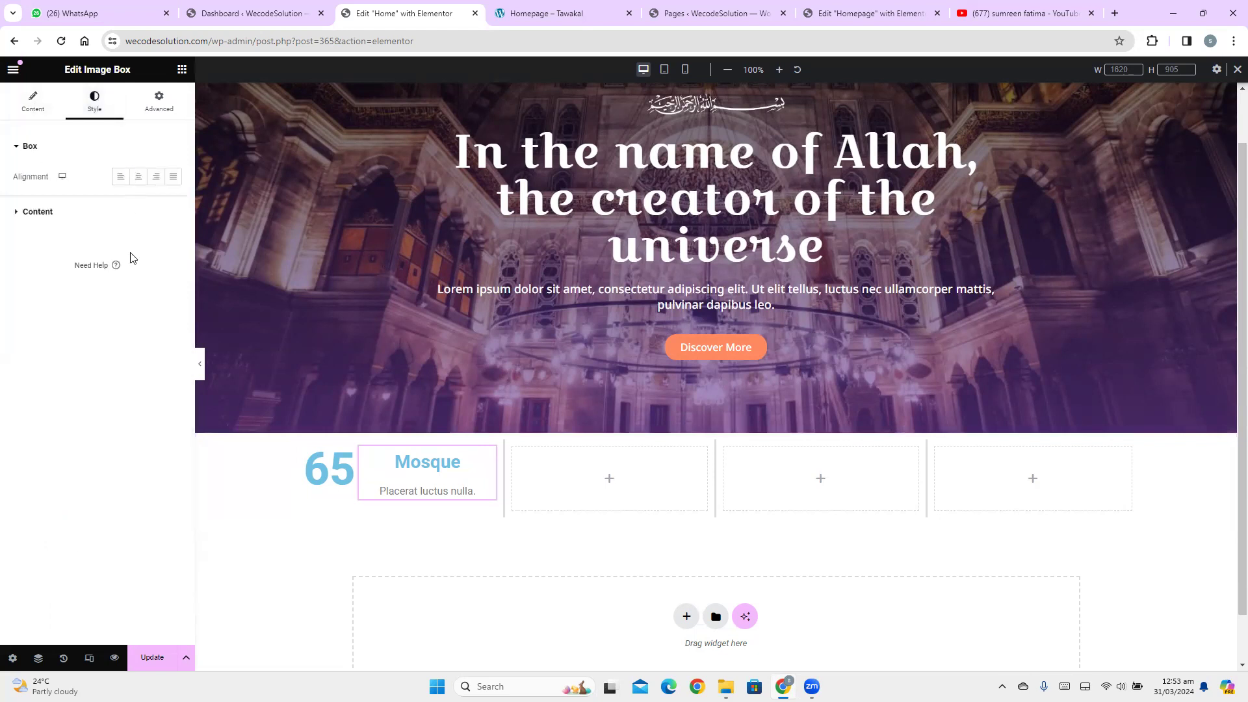
left_click(43, 212)
left_click(30, 146)
left_click(119, 181)
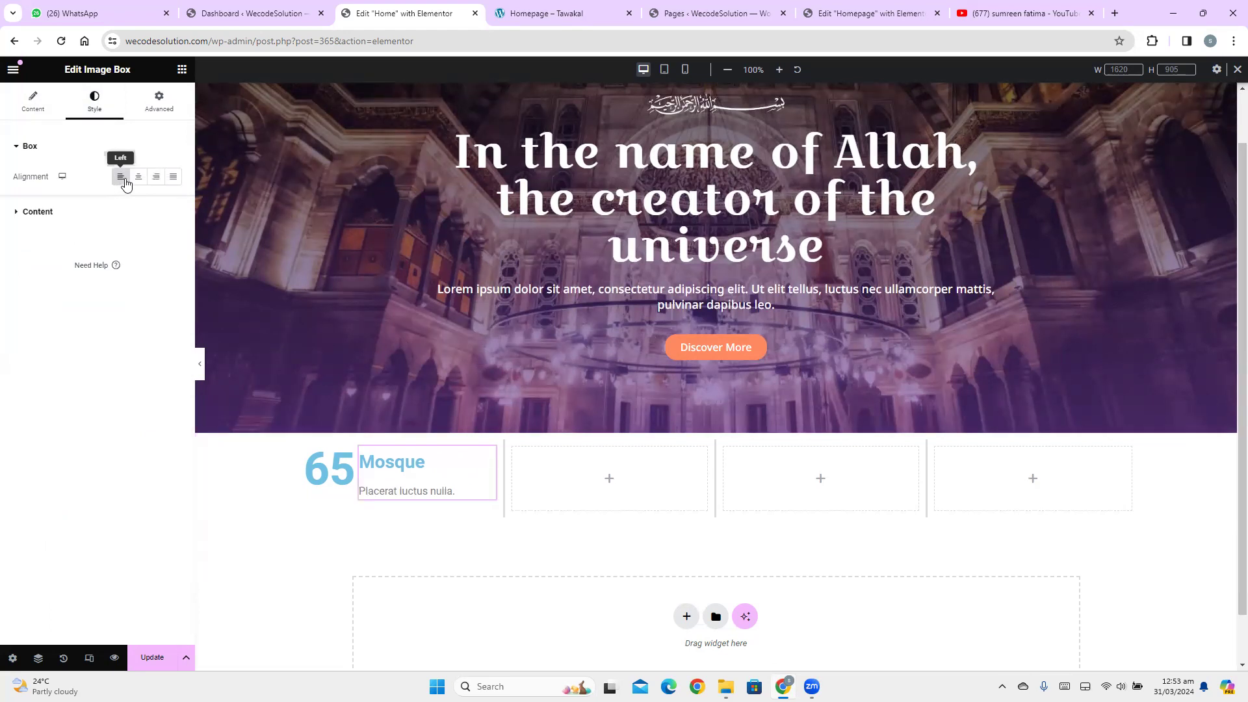
left_click(138, 178)
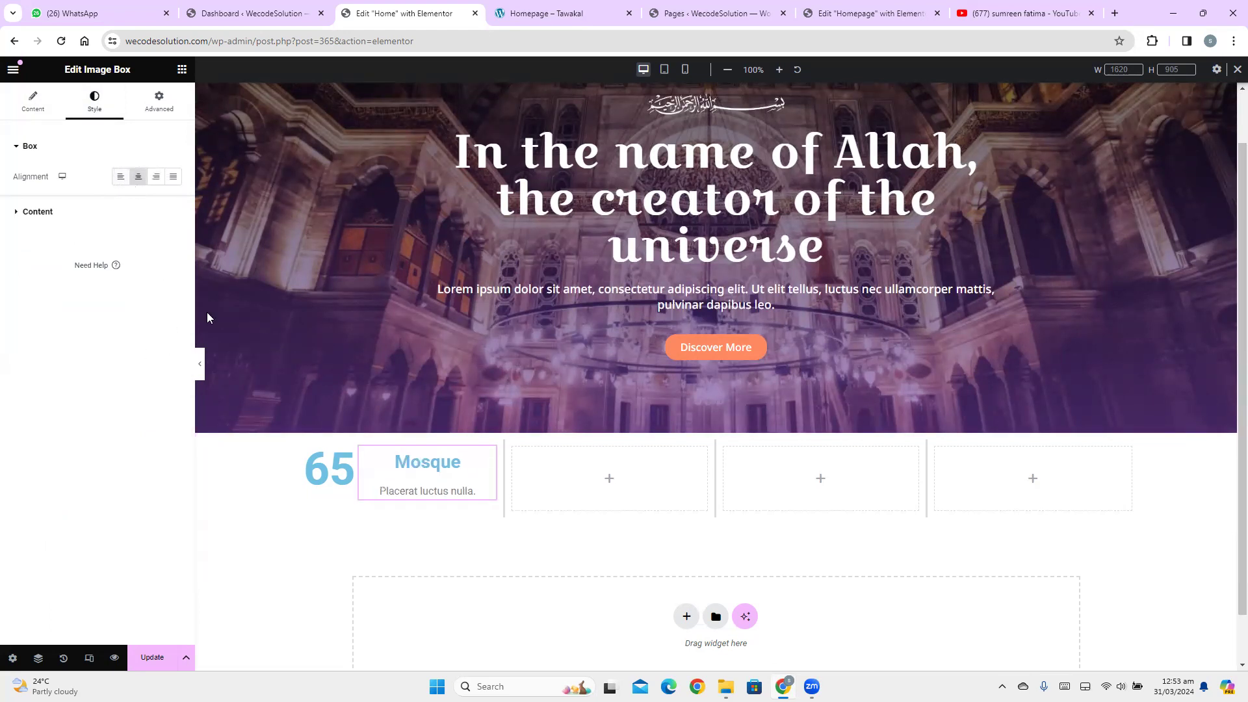
Set the Mosque text container's width to 65%
mouse_move(312, 456)
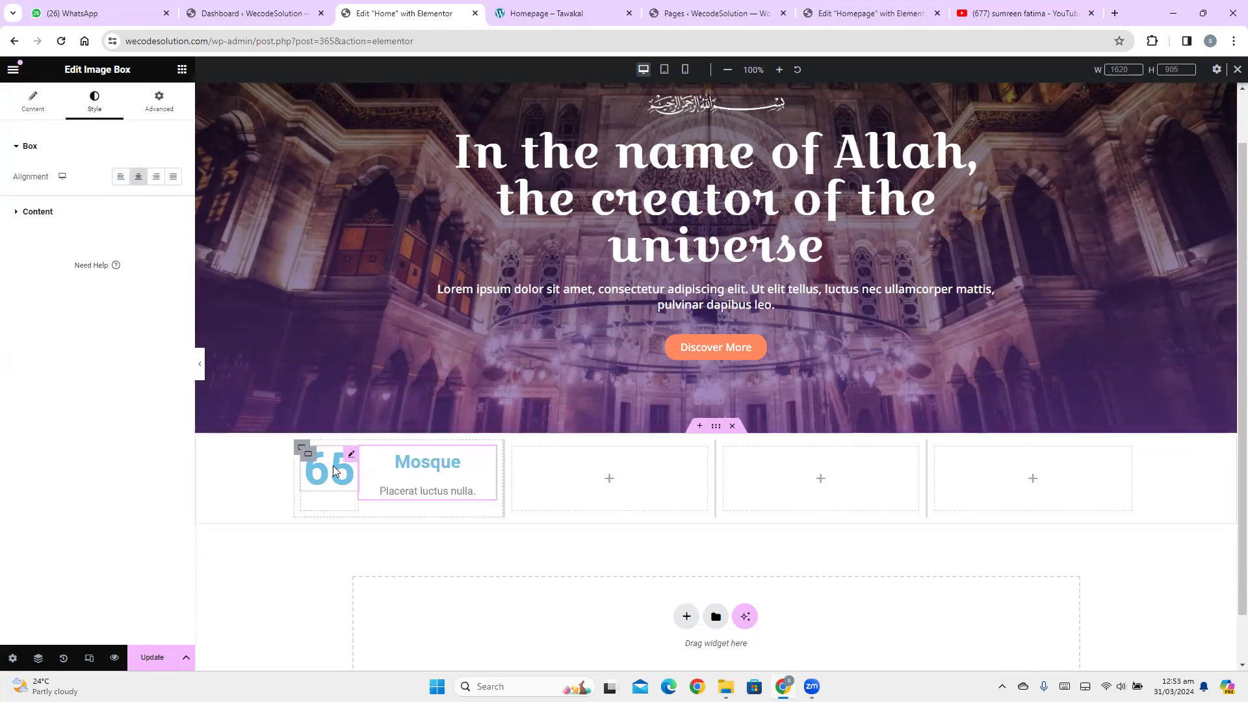
left_click(310, 455)
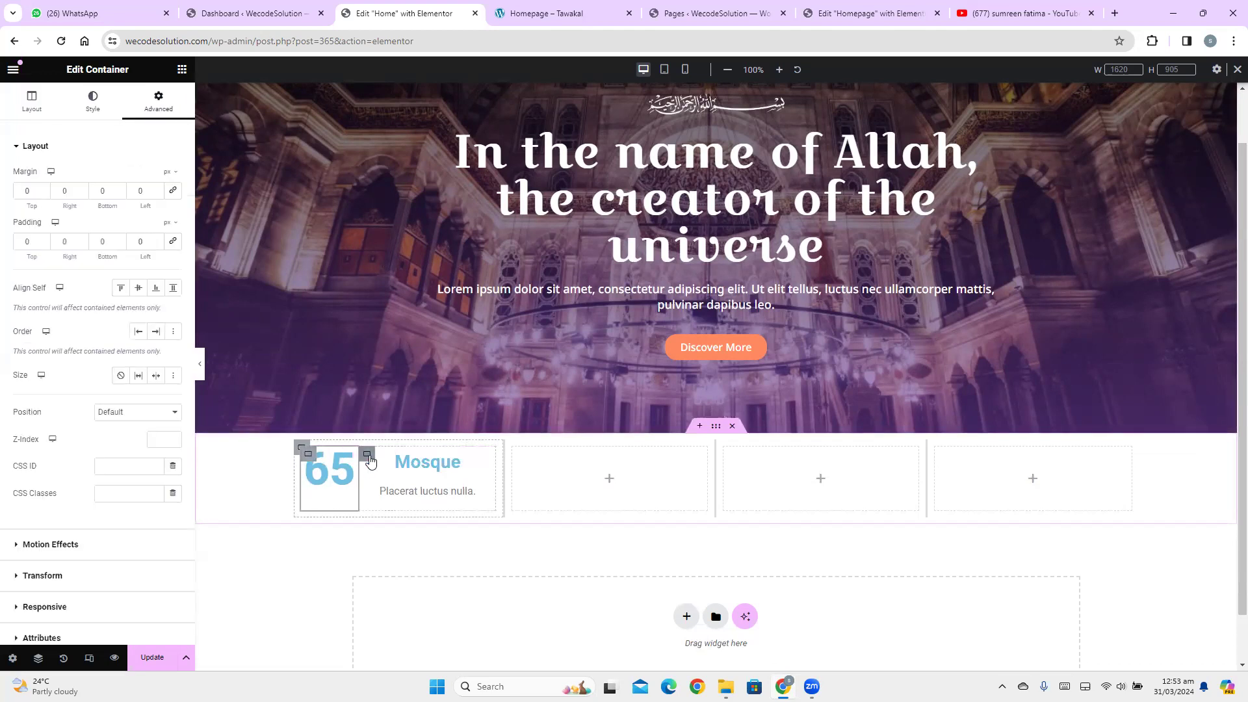
left_click(368, 456)
left_click_drag(96, 234, 79, 235)
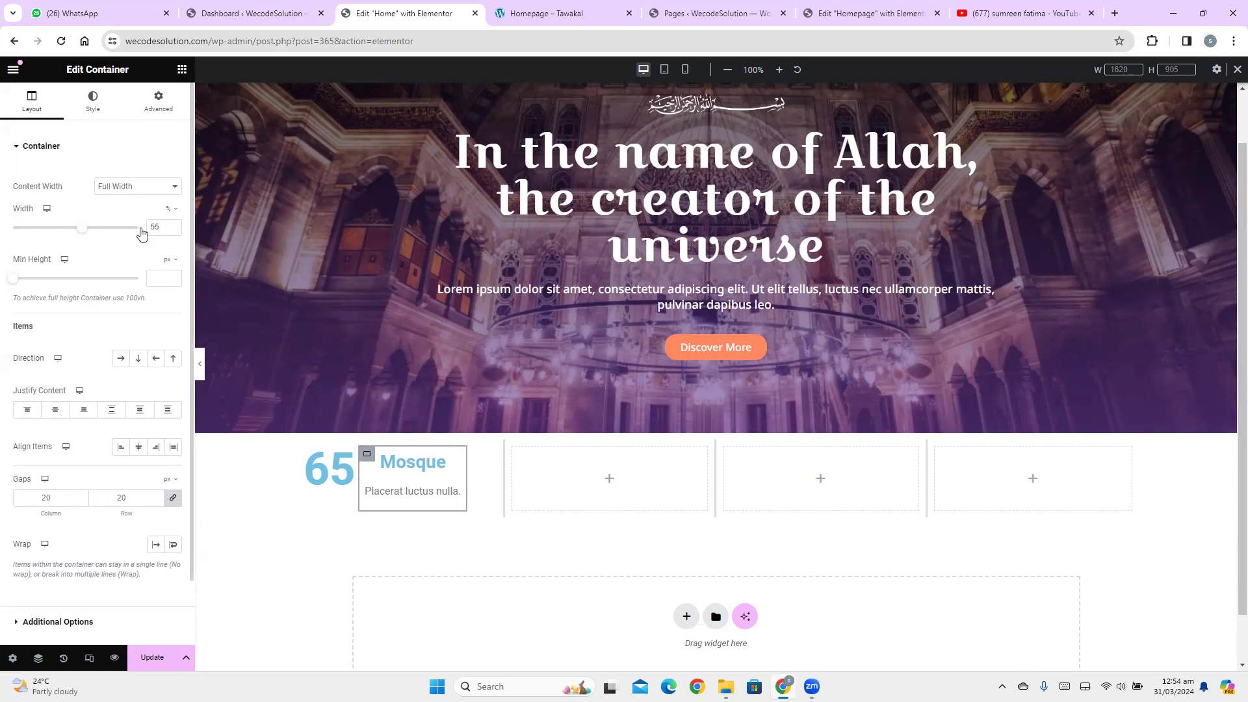
key("ctrl+a")
type("65")
Narrow the first column's parent container to 23% width
left_click(302, 450)
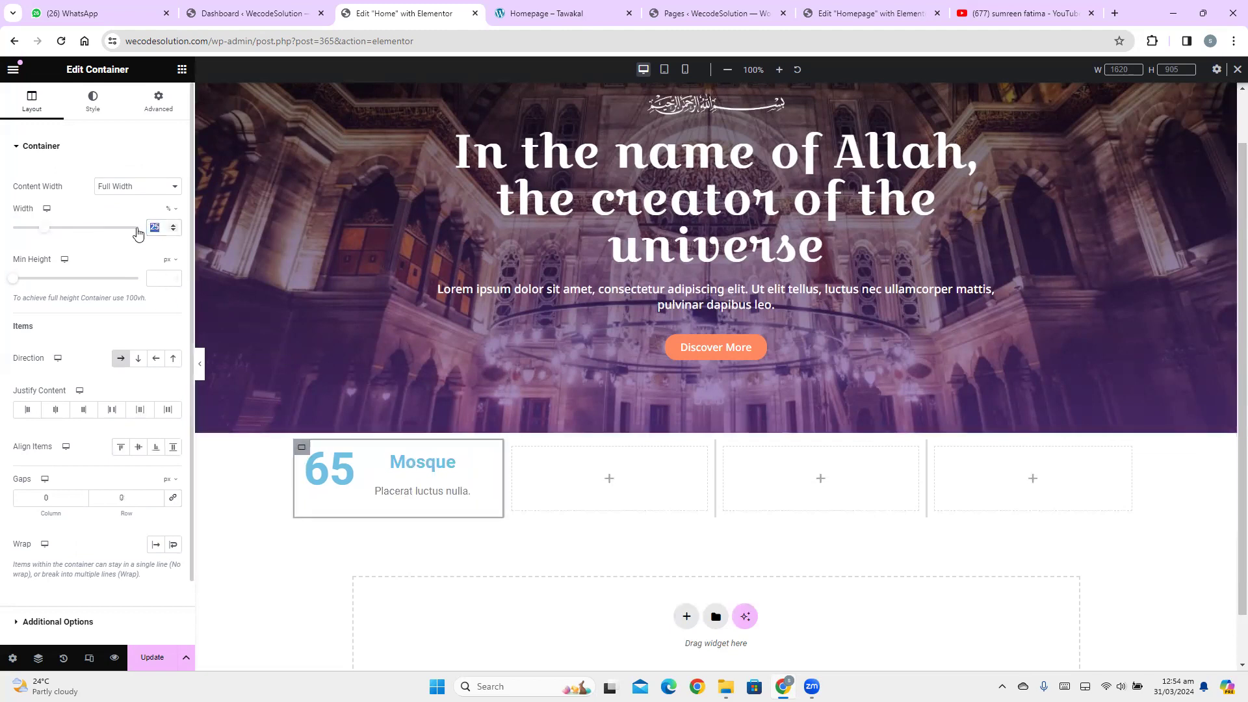
type("35")
key("Down")
key("Down")
key("Down")
key("Down")
key("Down")
key("Down")
key("Down")
key("Down")
key("Down")
key("Down")
key("Down")
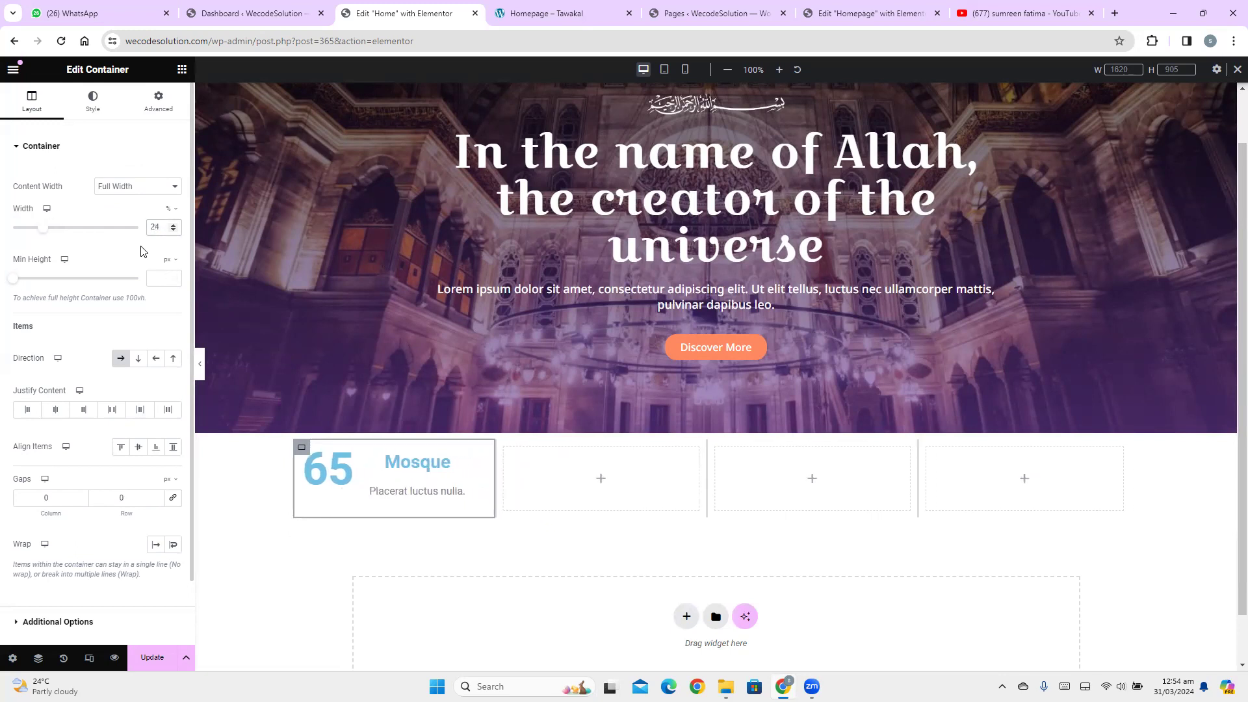
key("Down")
key("Down")
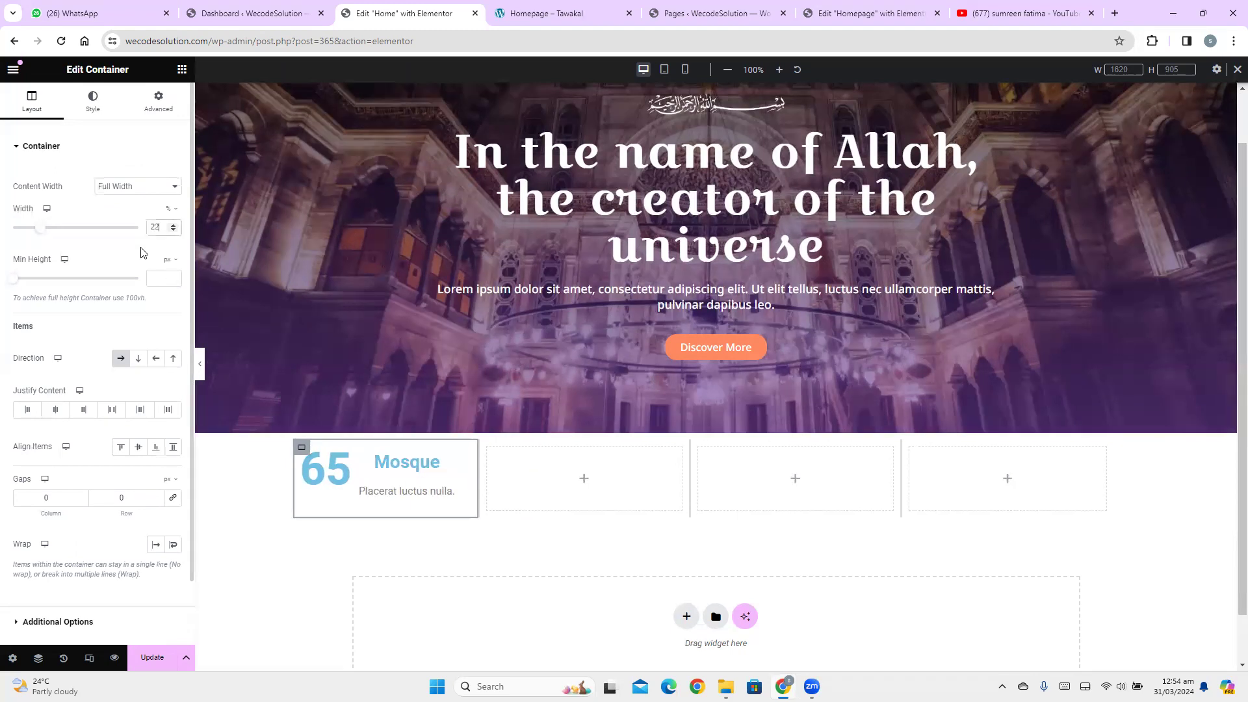
key("Up")
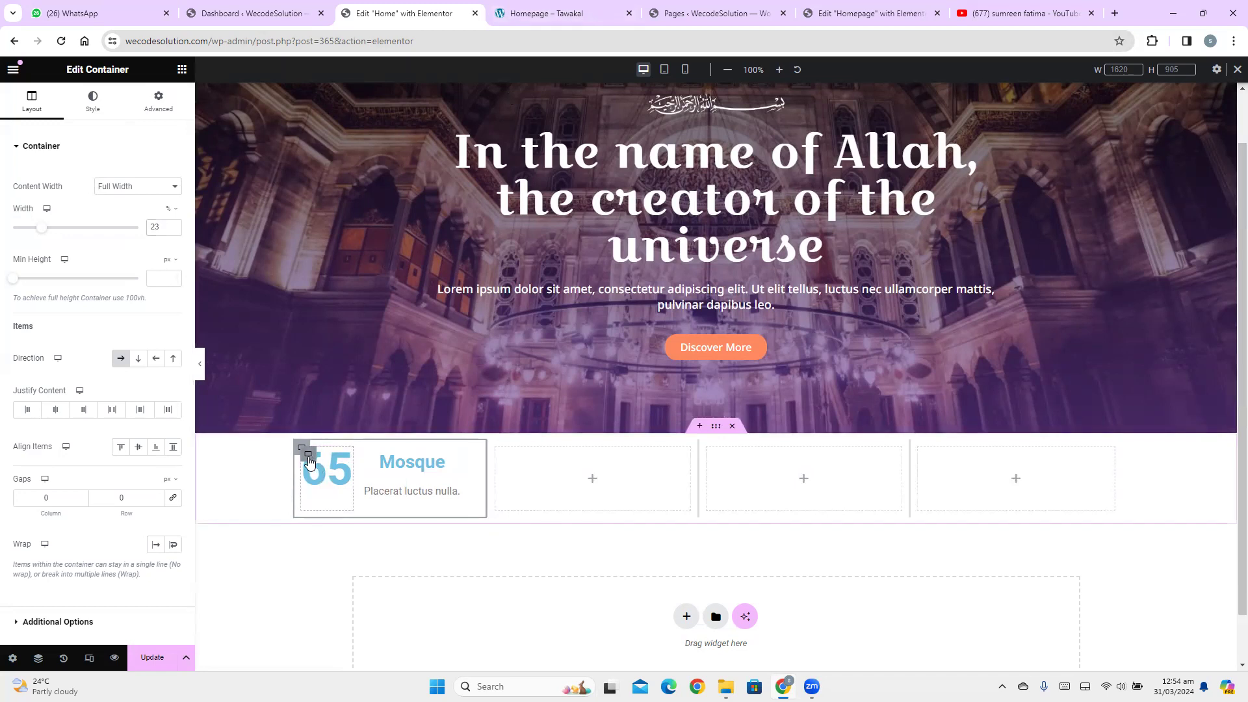
Center the counter container's content with Justify Content and Align Items, and set the Mosque text container's Justify Content to center
left_click(309, 457)
left_click(39, 104)
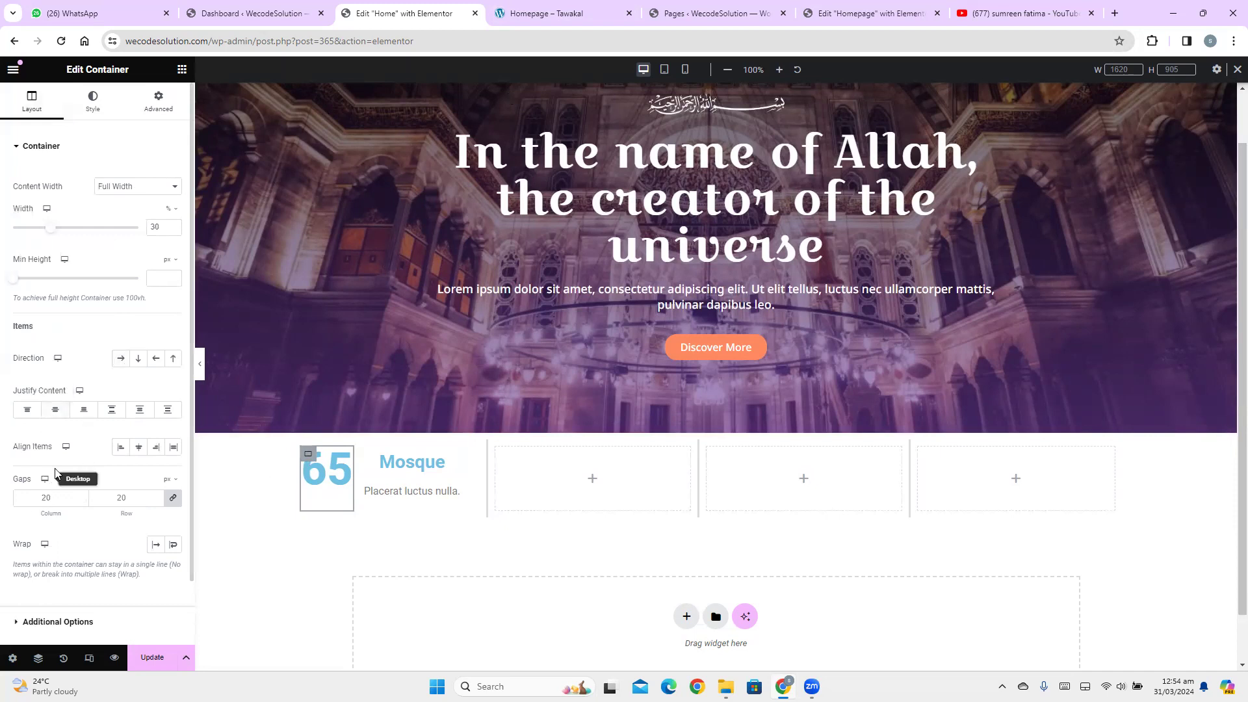
left_click_drag(18, 448, 62, 447)
left_click(138, 448)
left_click(56, 409)
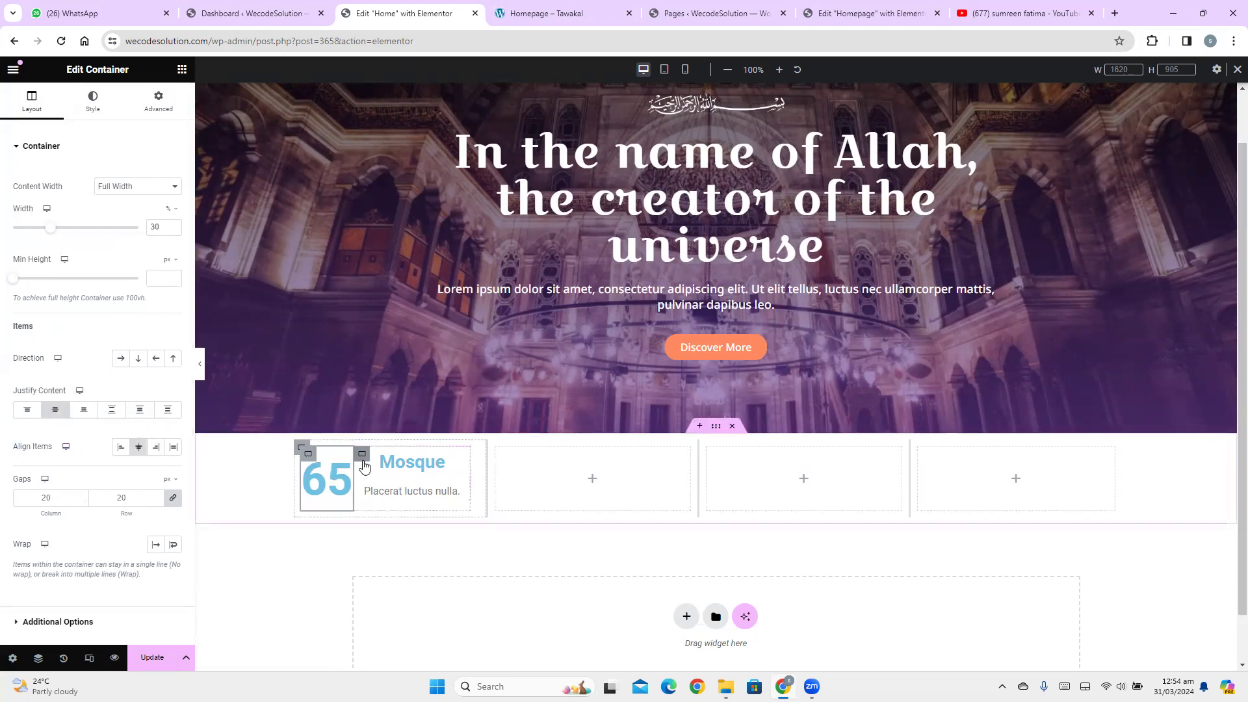
left_click(364, 466)
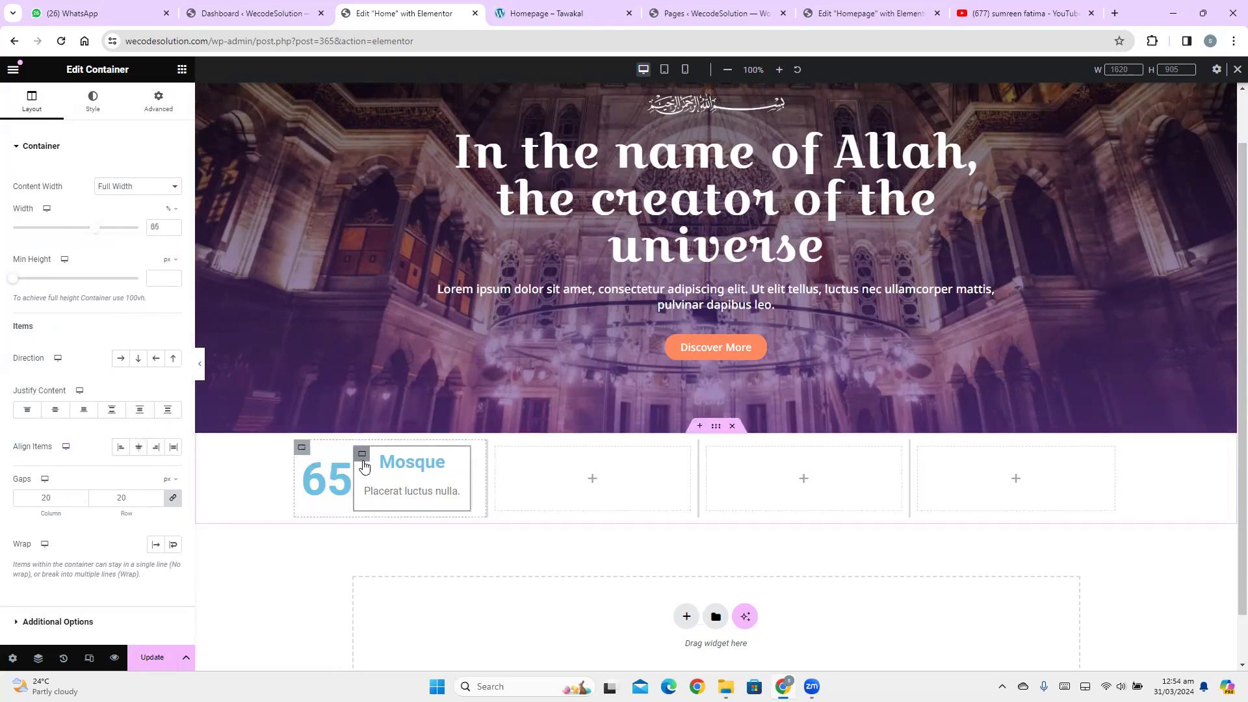
left_click(55, 415)
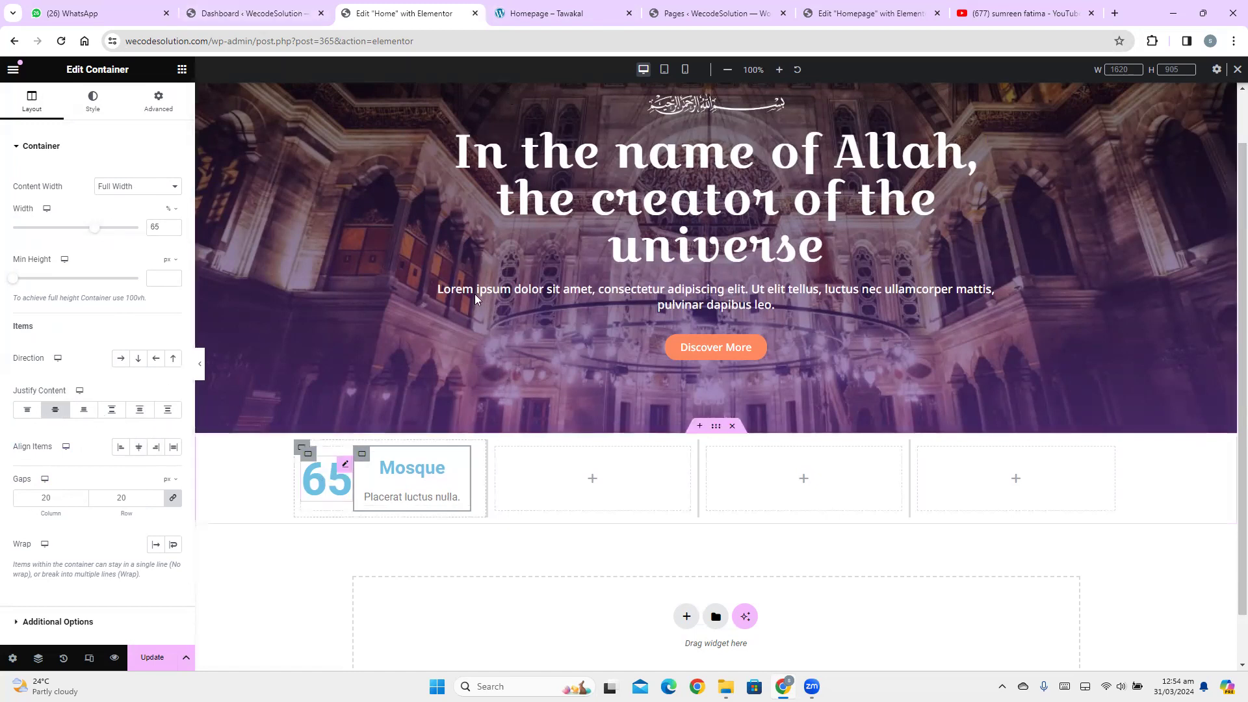
Inspect the font details of the number 65 on the Tawakal reference homepage using the WhatFont extension
left_click(589, 14)
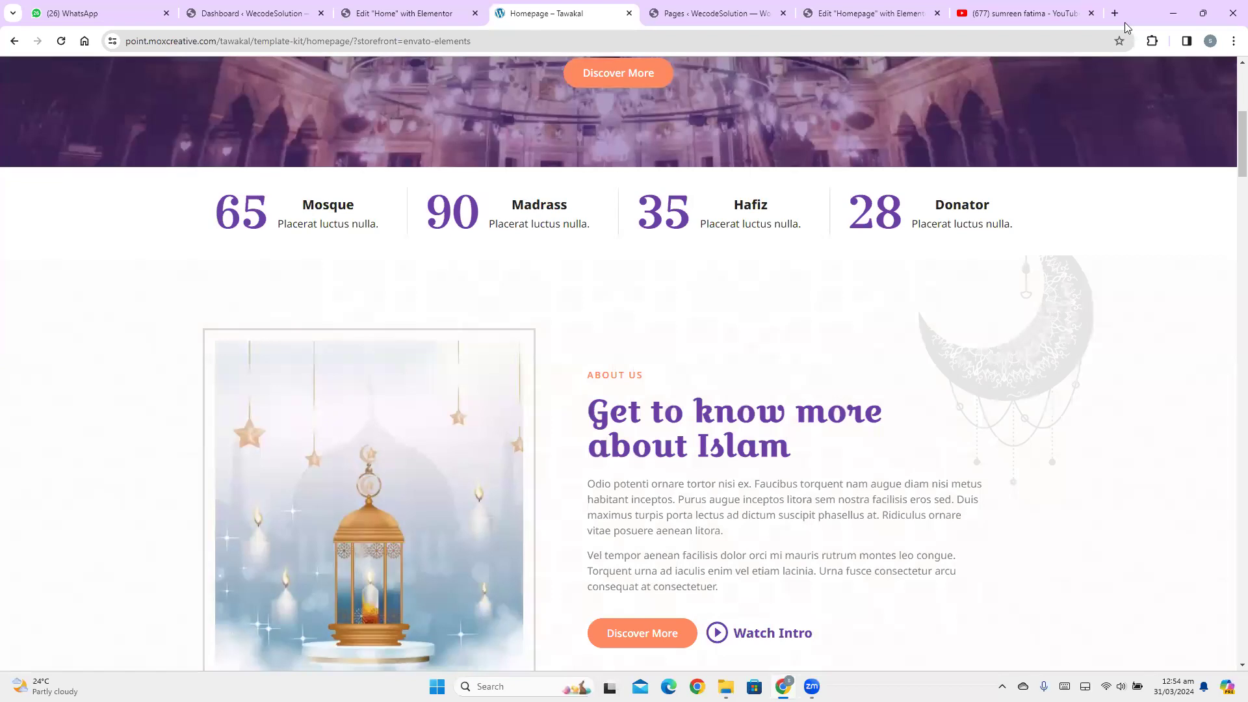
left_click(1152, 41)
scroll(1053, 292, "down", 10)
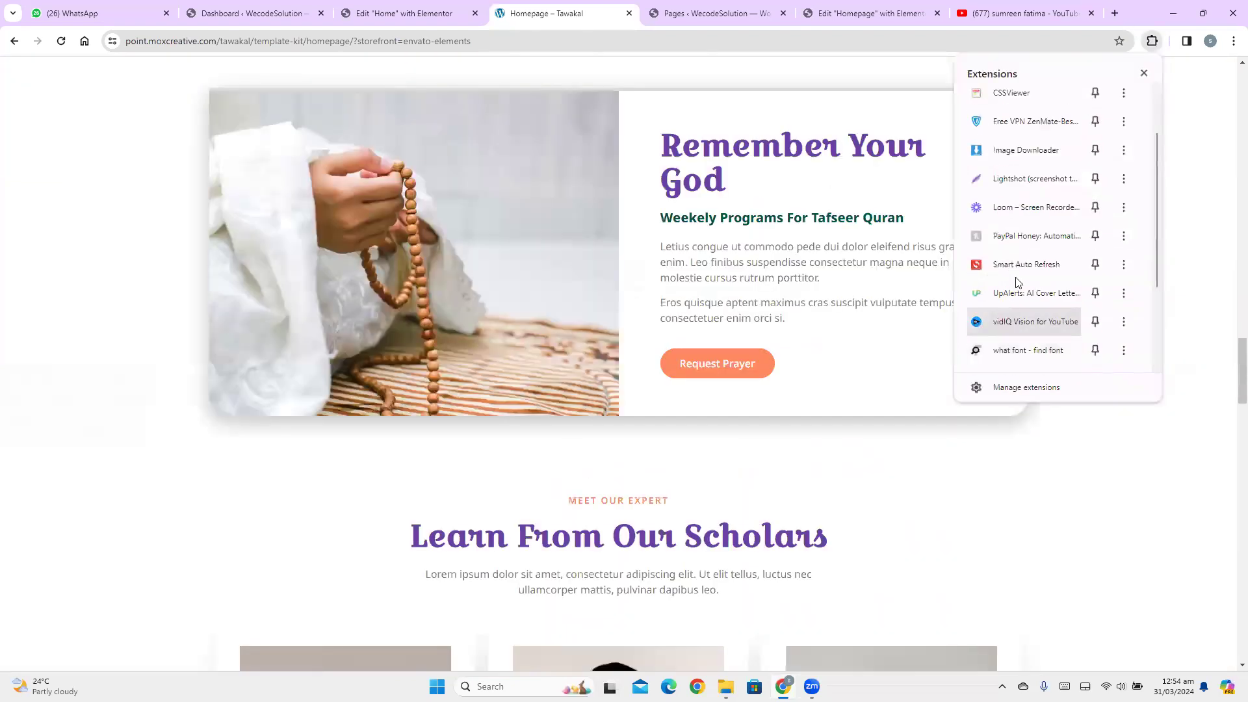
scroll(1166, 367, "up", 10)
scroll(1053, 273, "down", 5)
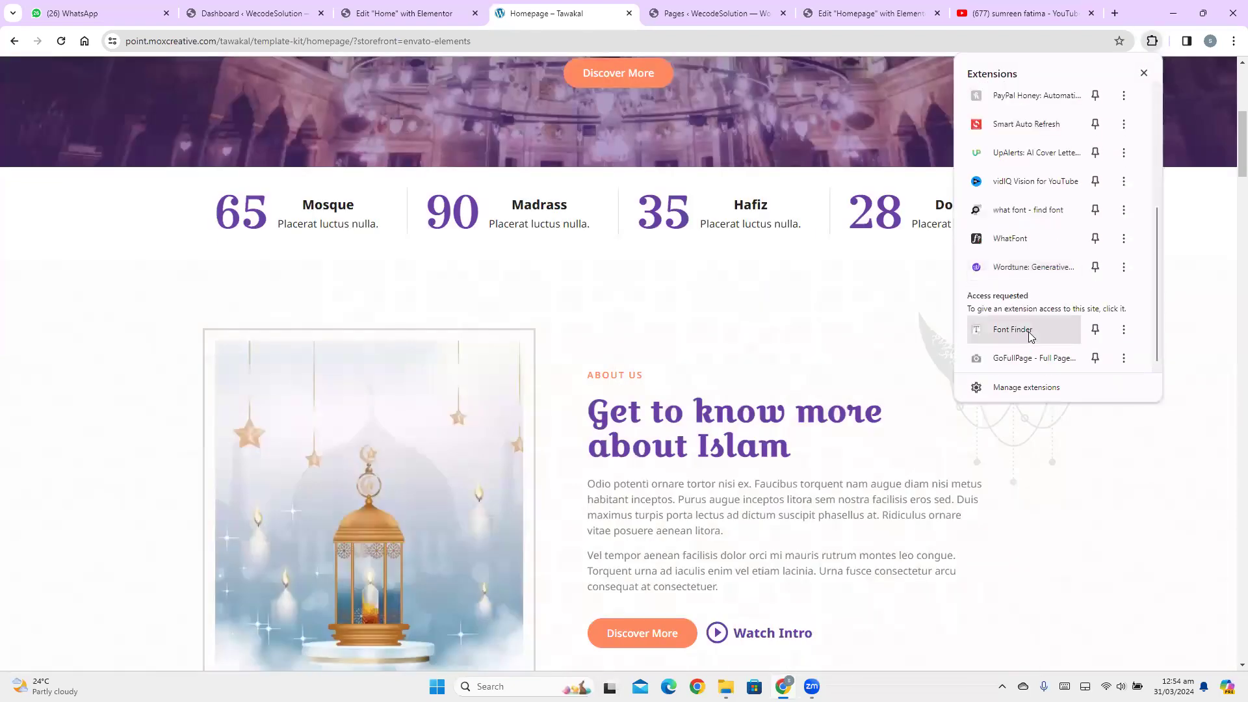
left_click(1014, 239)
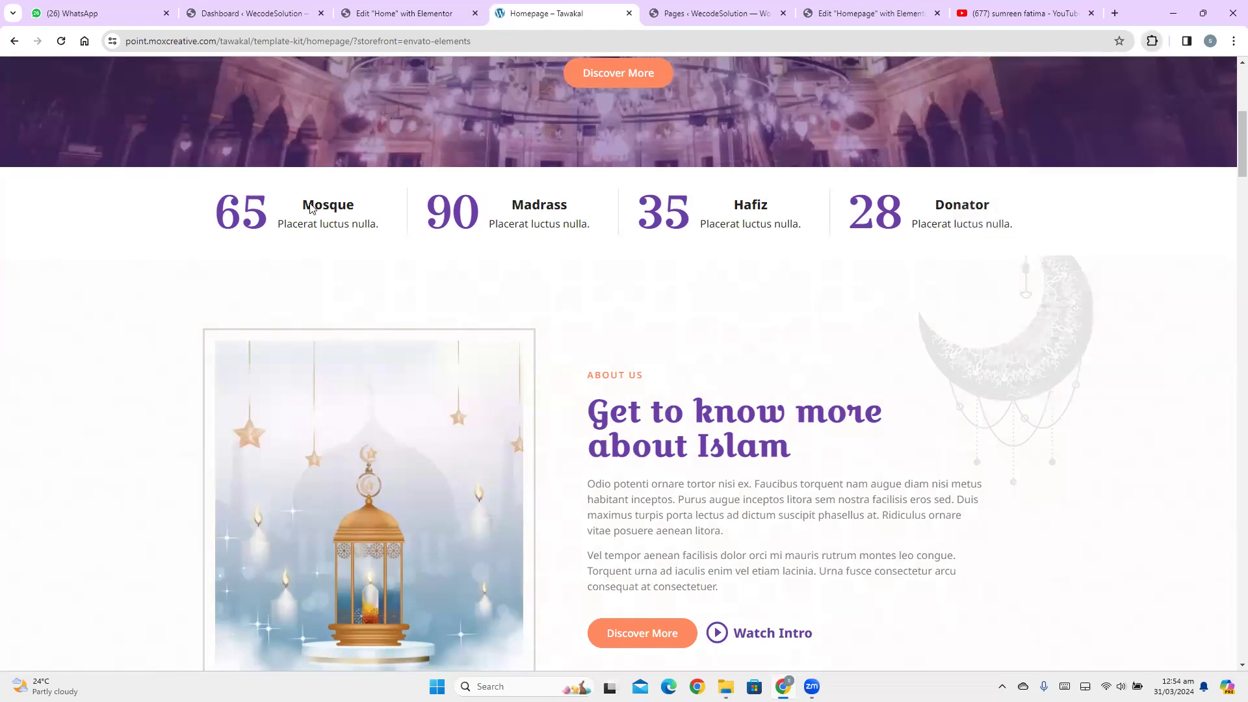
left_click(254, 209)
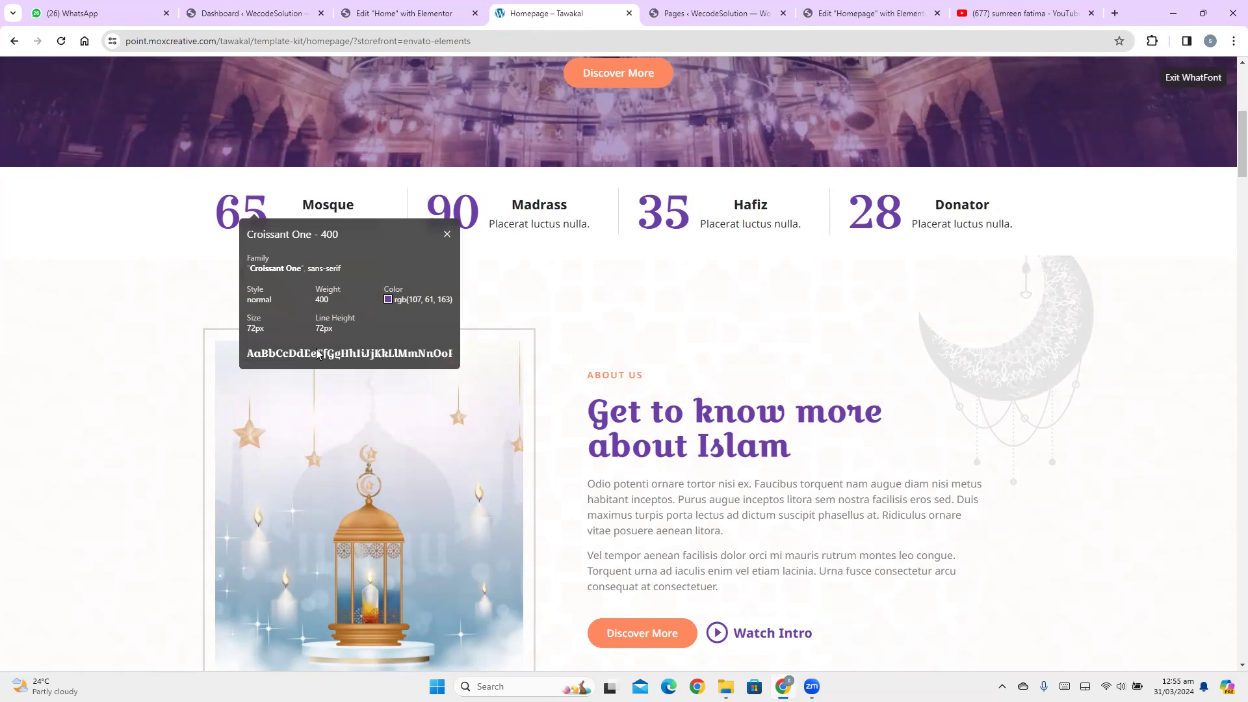
Return to the Elementor editor and set the 65 counter's number text color to the global color p new
left_click(431, 12)
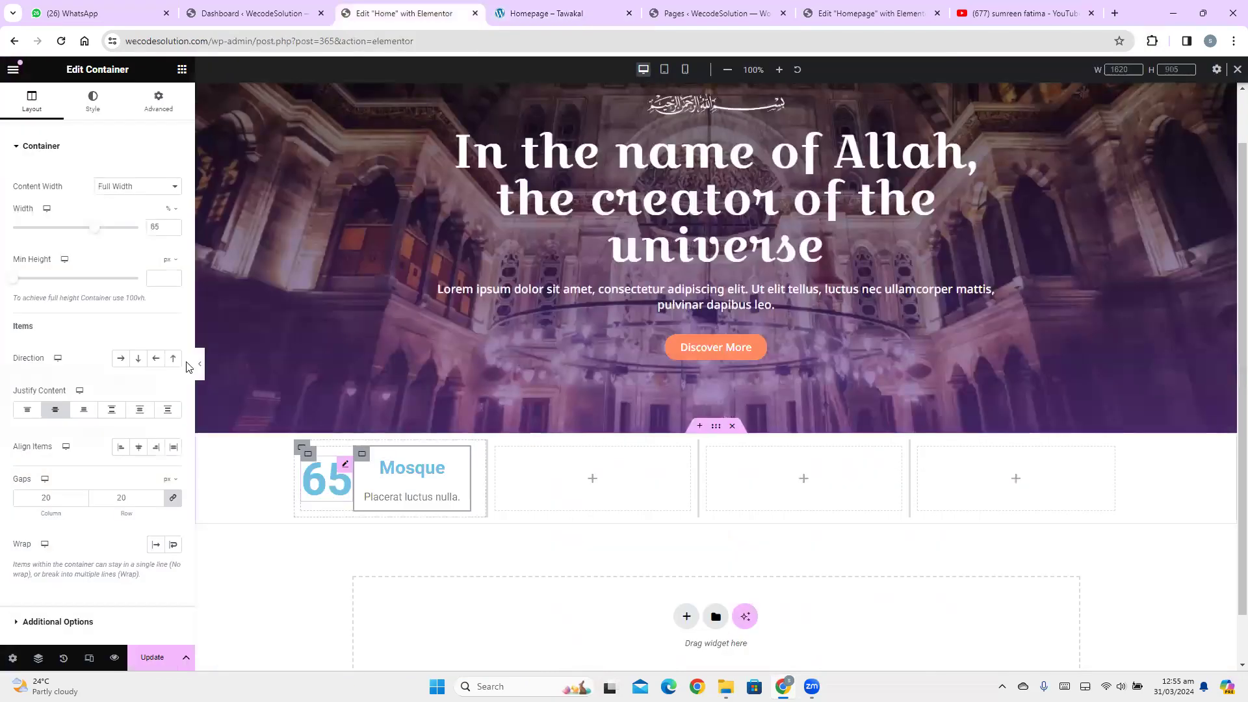
left_click(328, 493)
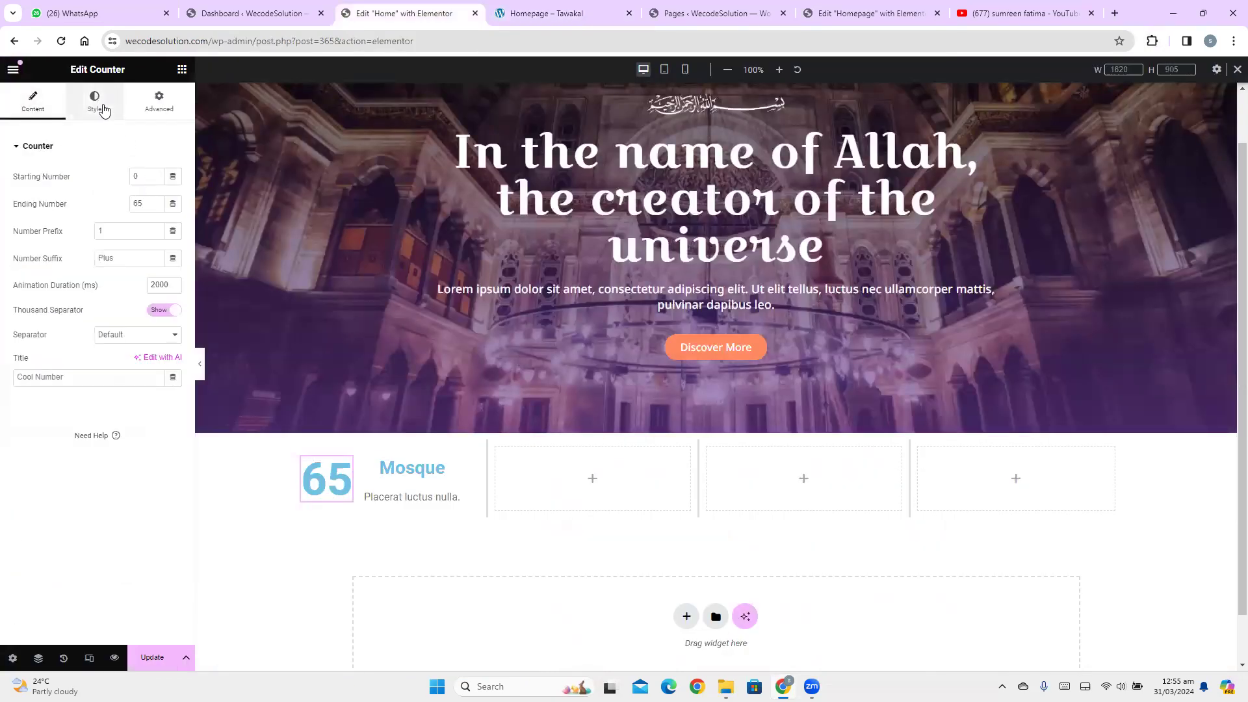
left_click(103, 109)
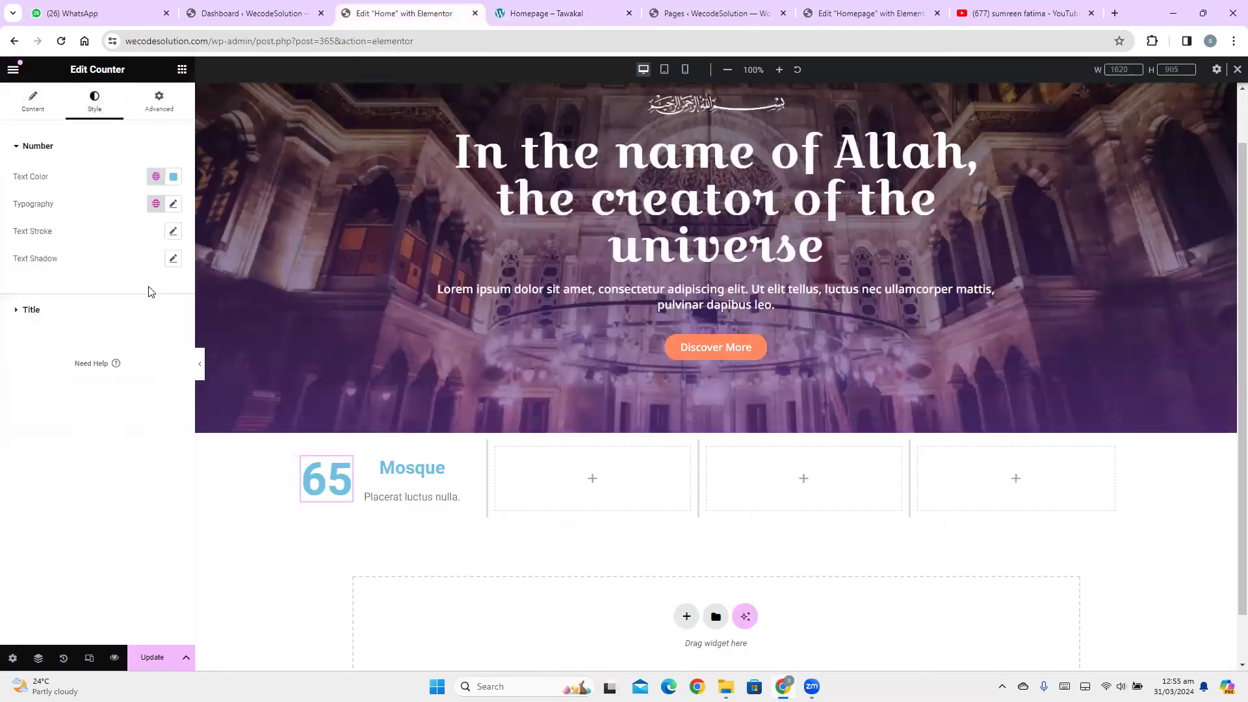
left_click(156, 176)
left_click(100, 343)
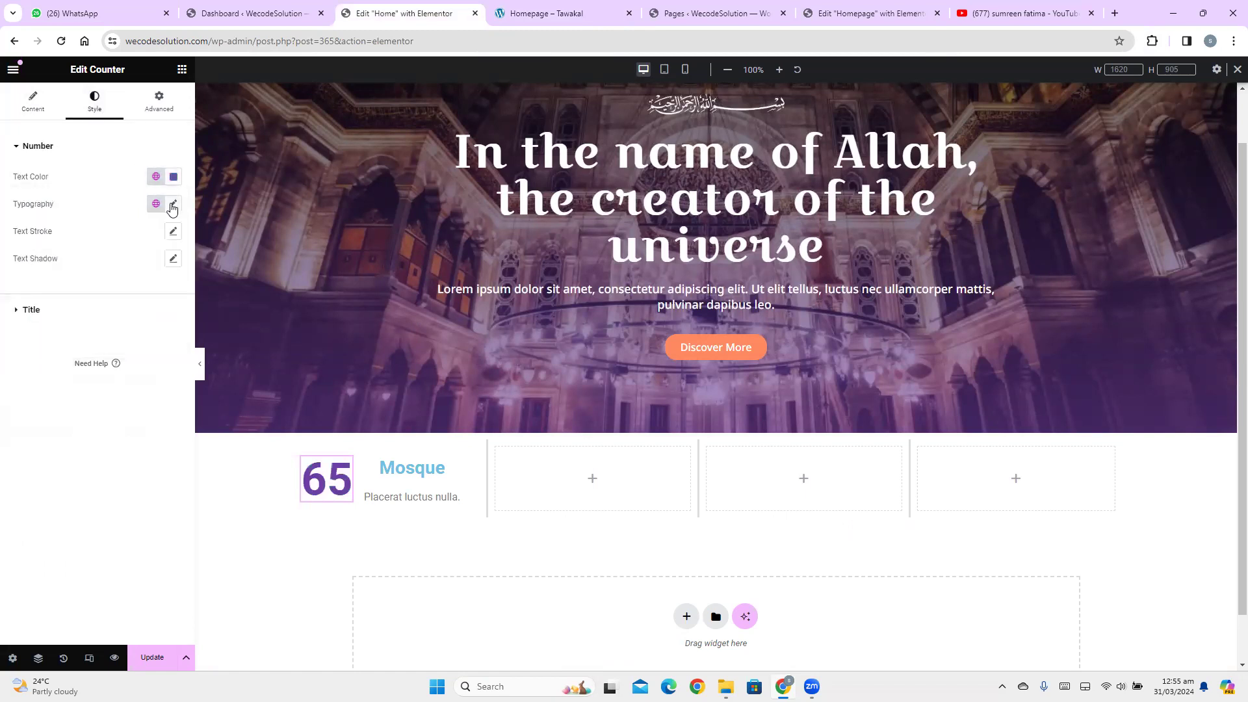
Set the counter number's typography to Croissant One, size 72 px, weight 400 (Normal), and line height 72 px
left_click(172, 205)
left_click(149, 306)
type("72")
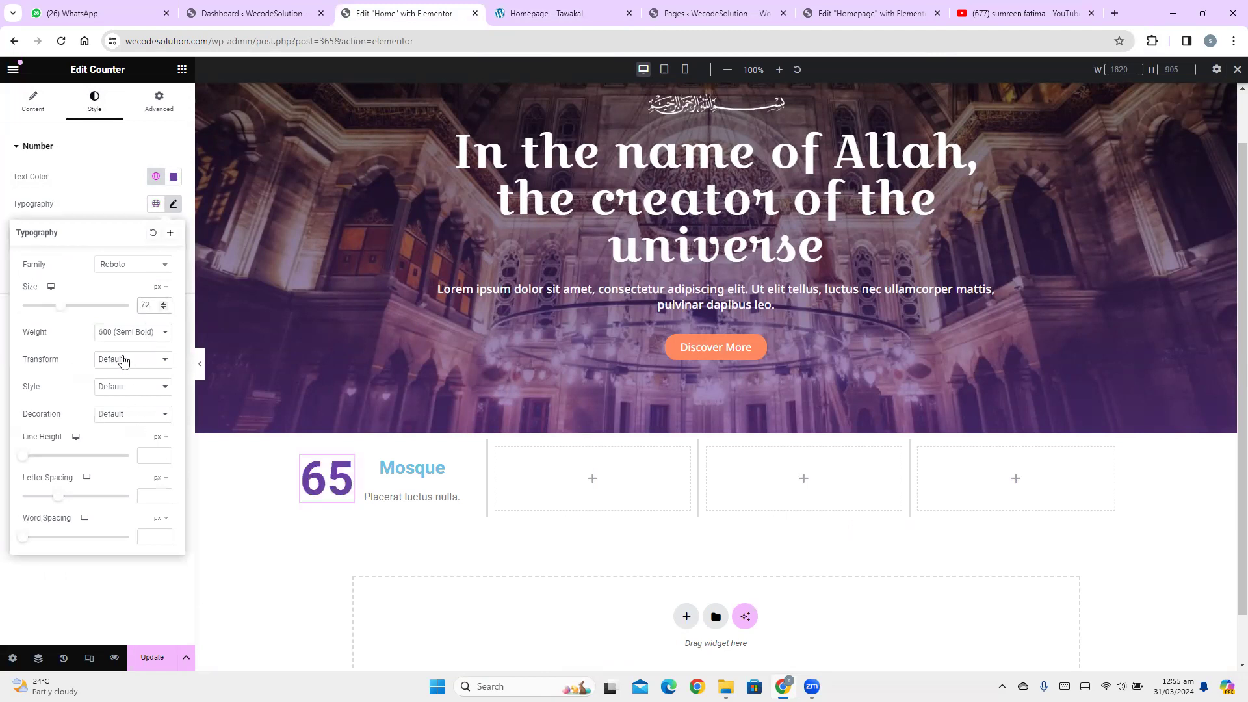
left_click(126, 336)
left_click(124, 379)
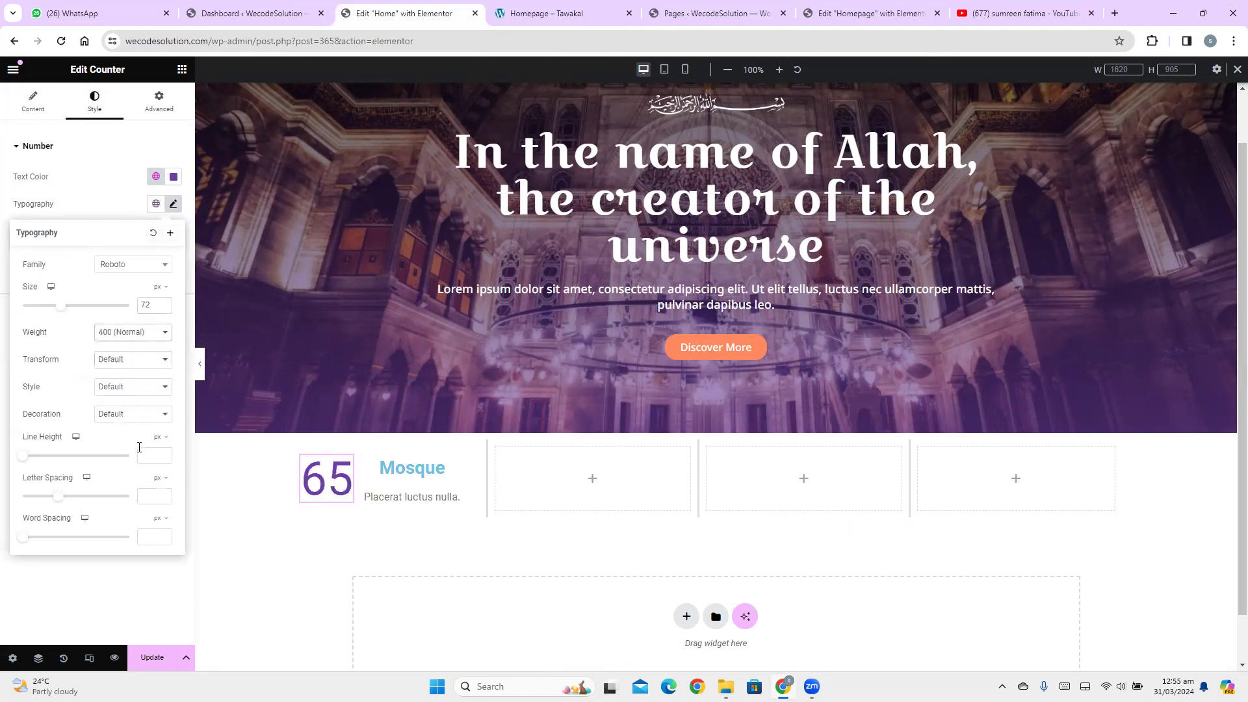
left_click(144, 455)
type("72")
left_click(131, 267)
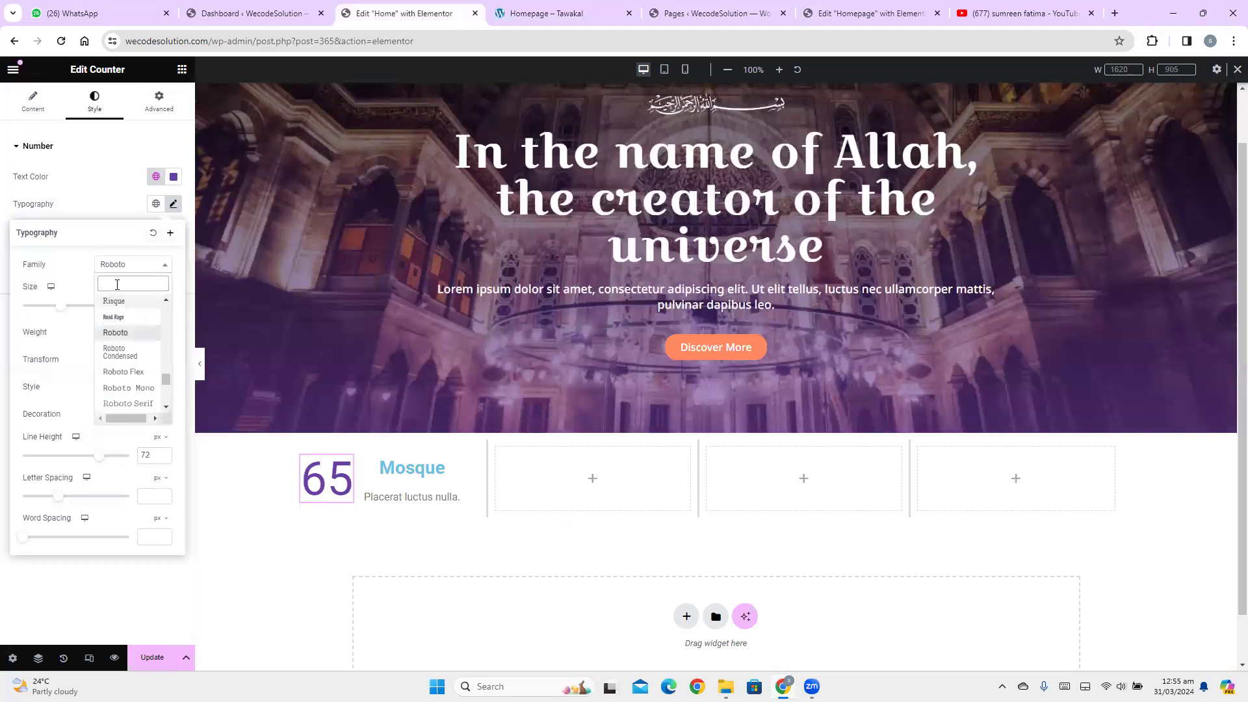
type("cro")
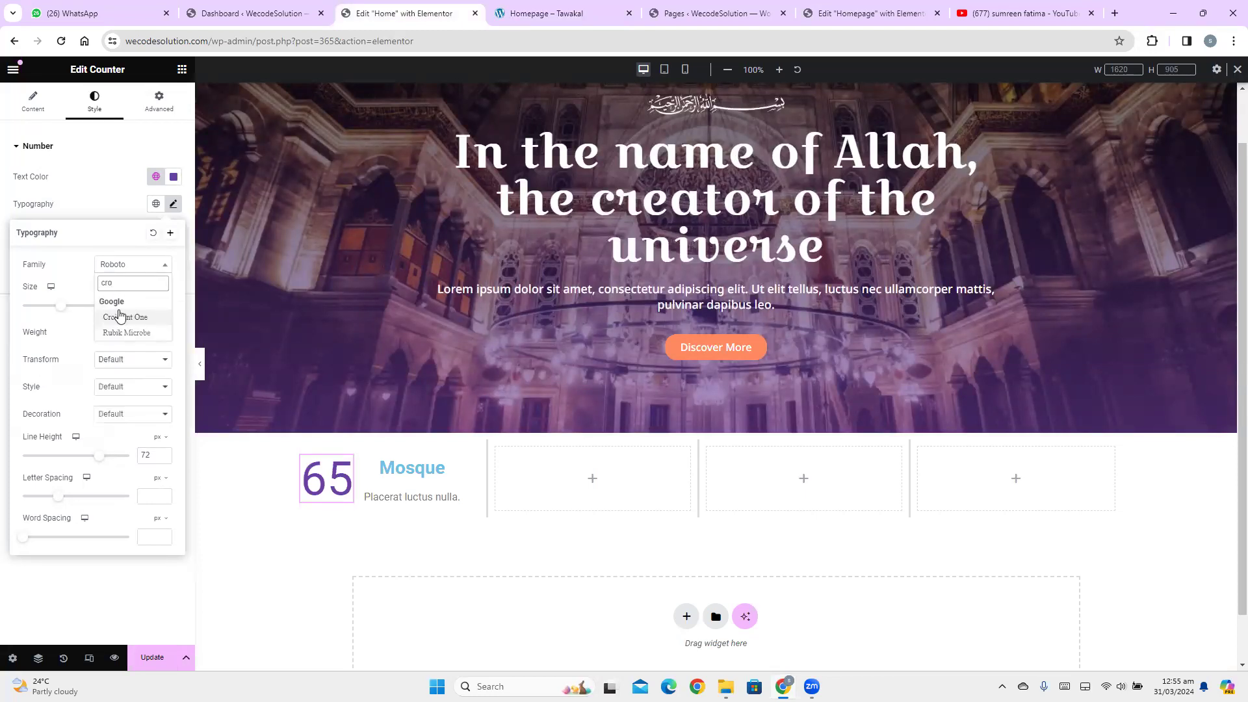
left_click(120, 316)
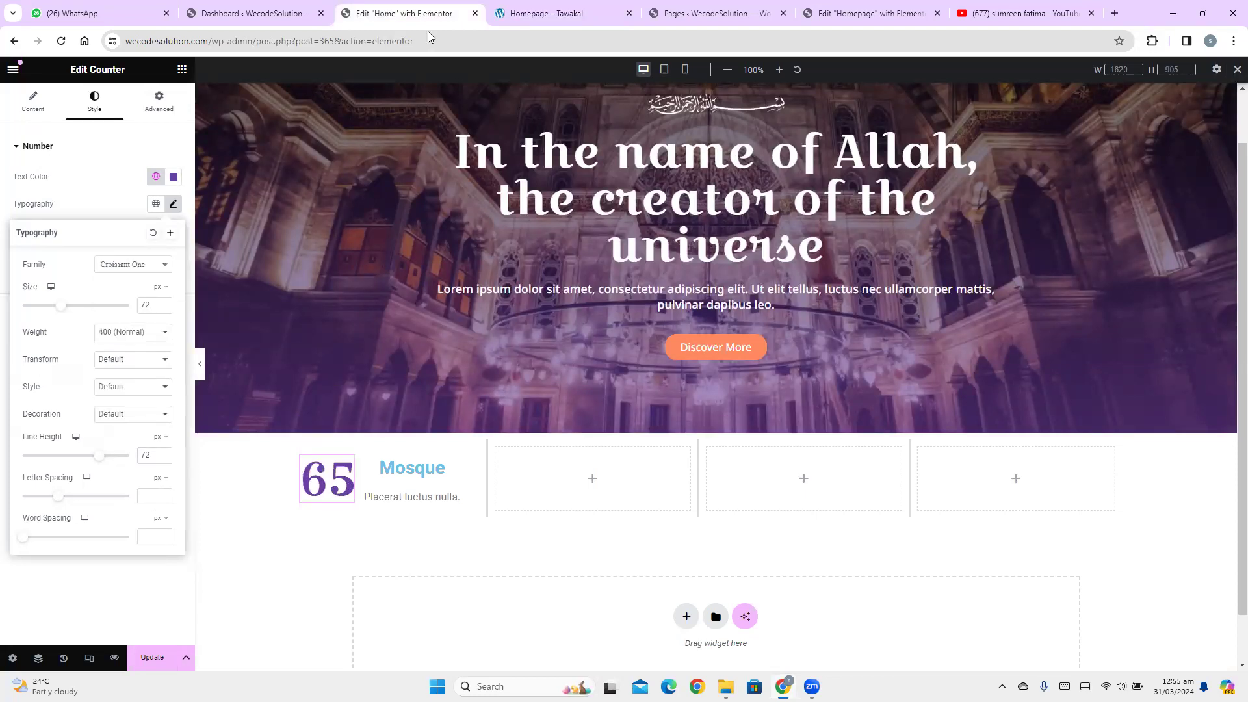
Inspect the Mosque heading's font on the Tawakal homepage with WhatFont and return to the Elementor editor
left_click(546, 13)
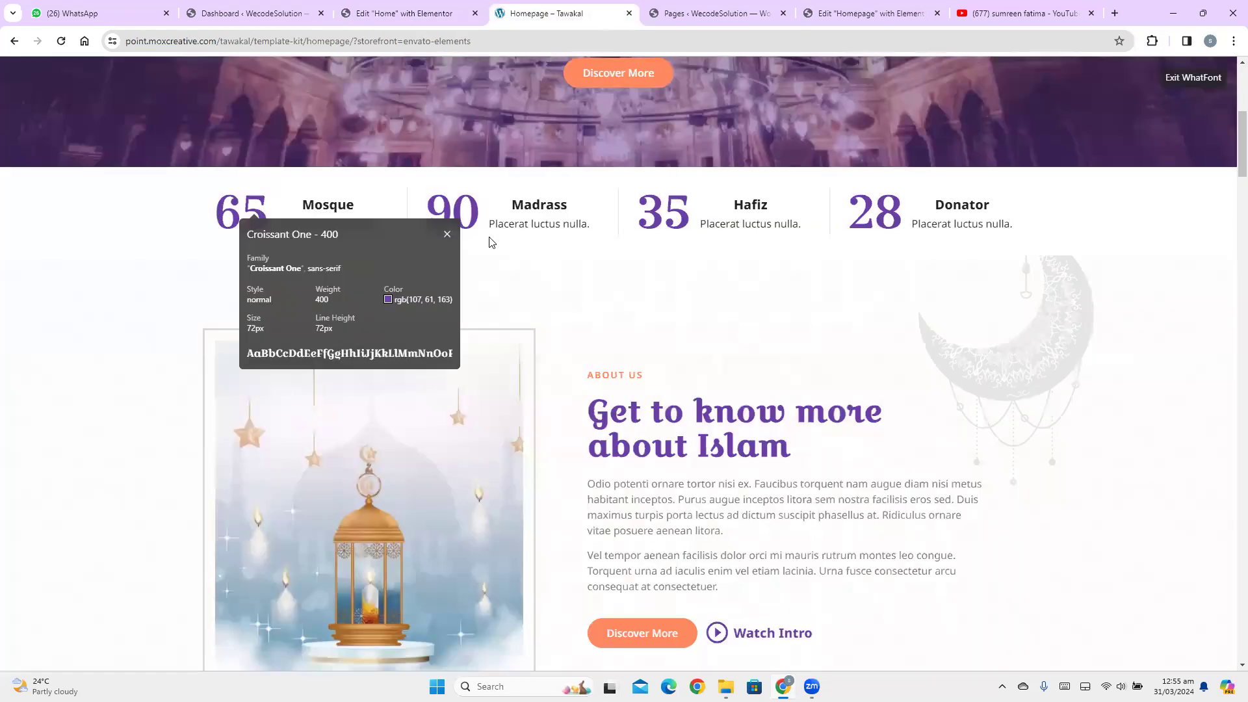
left_click(337, 202)
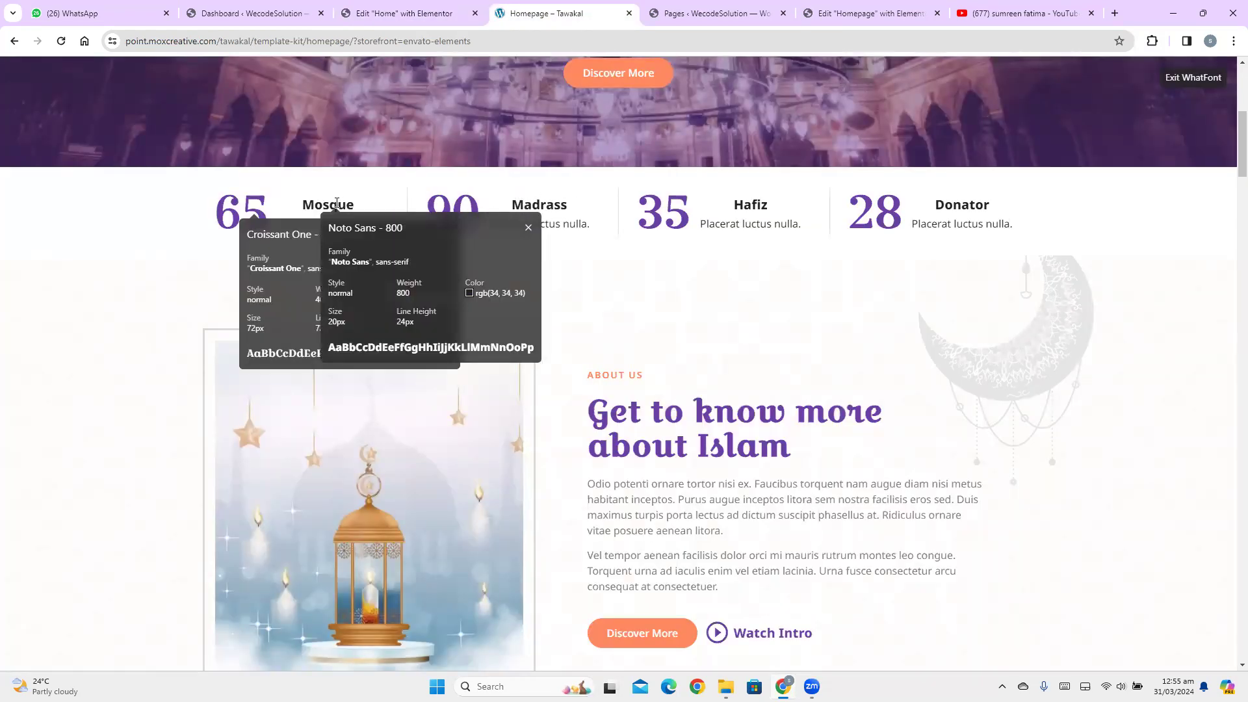
left_click(384, 12)
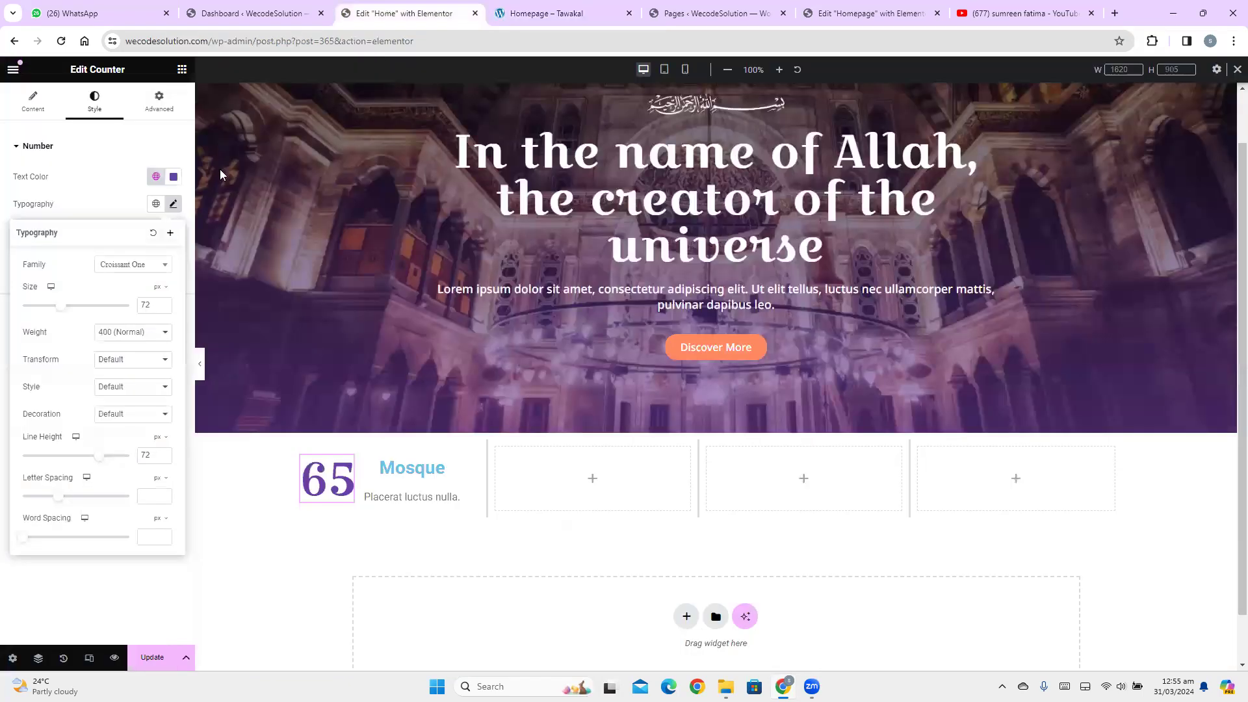
Set the Mosque image box's title color to the global Secondary color
left_click(400, 475)
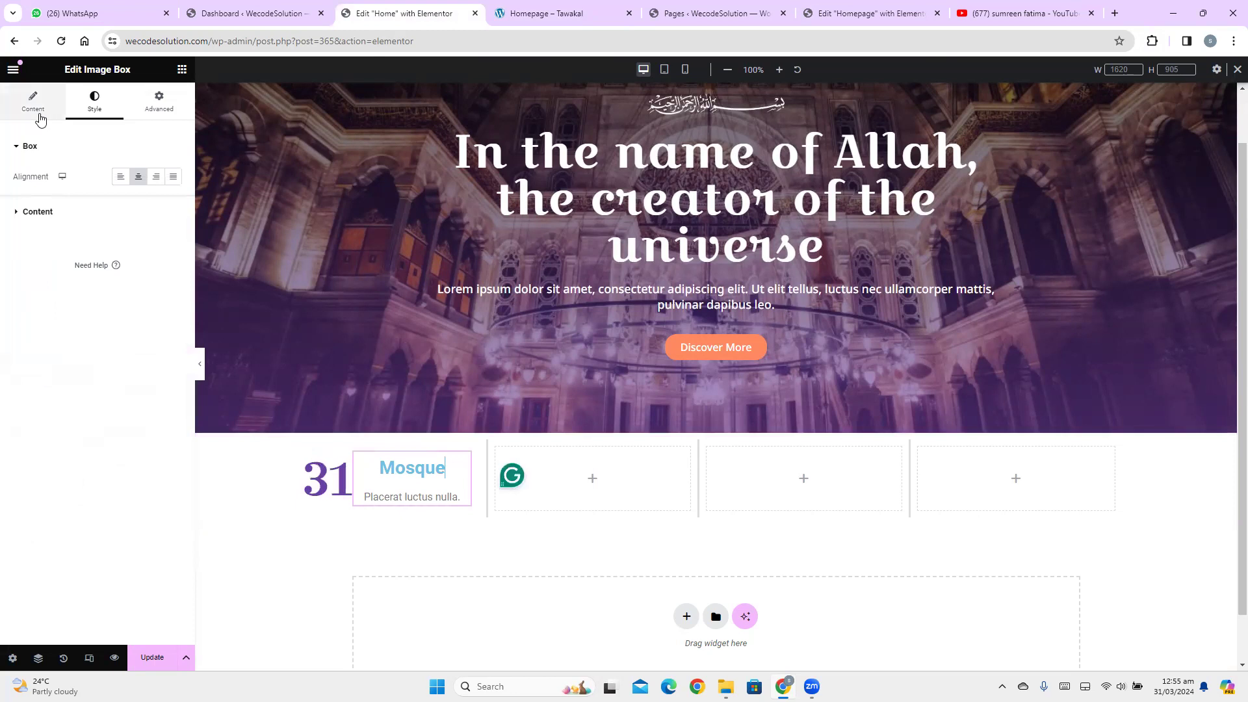
left_click(18, 213)
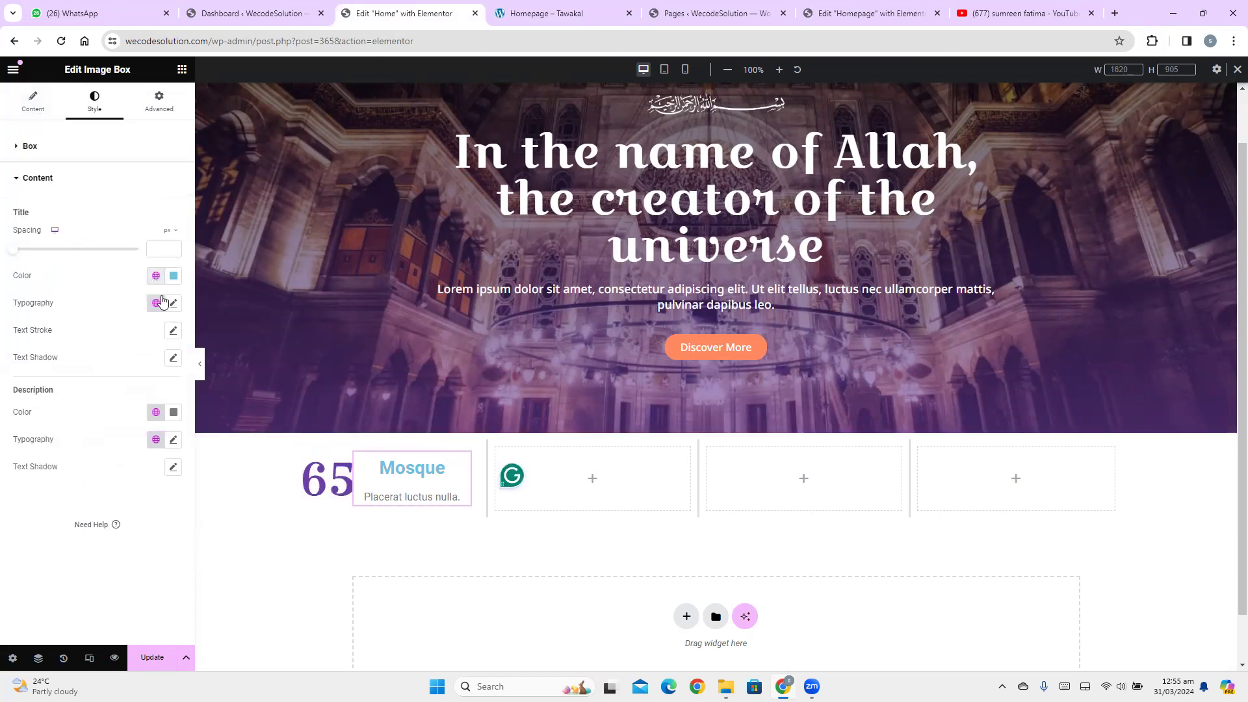
left_click(156, 276)
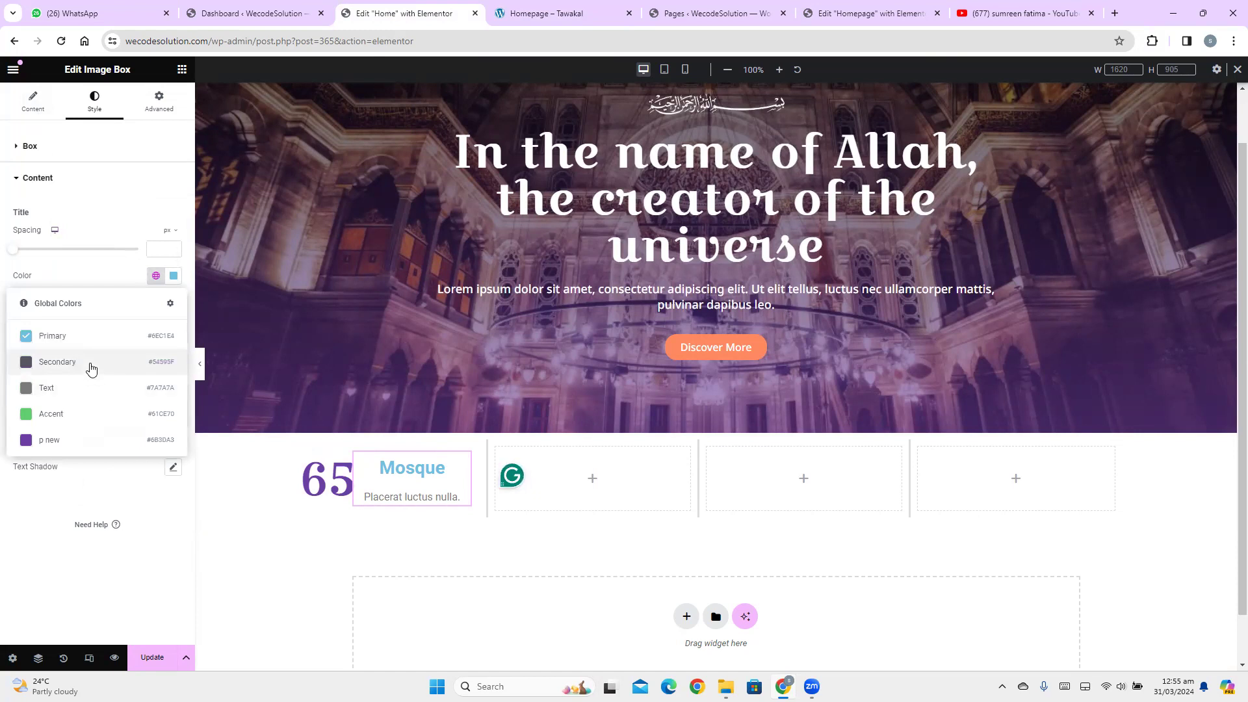
left_click(91, 365)
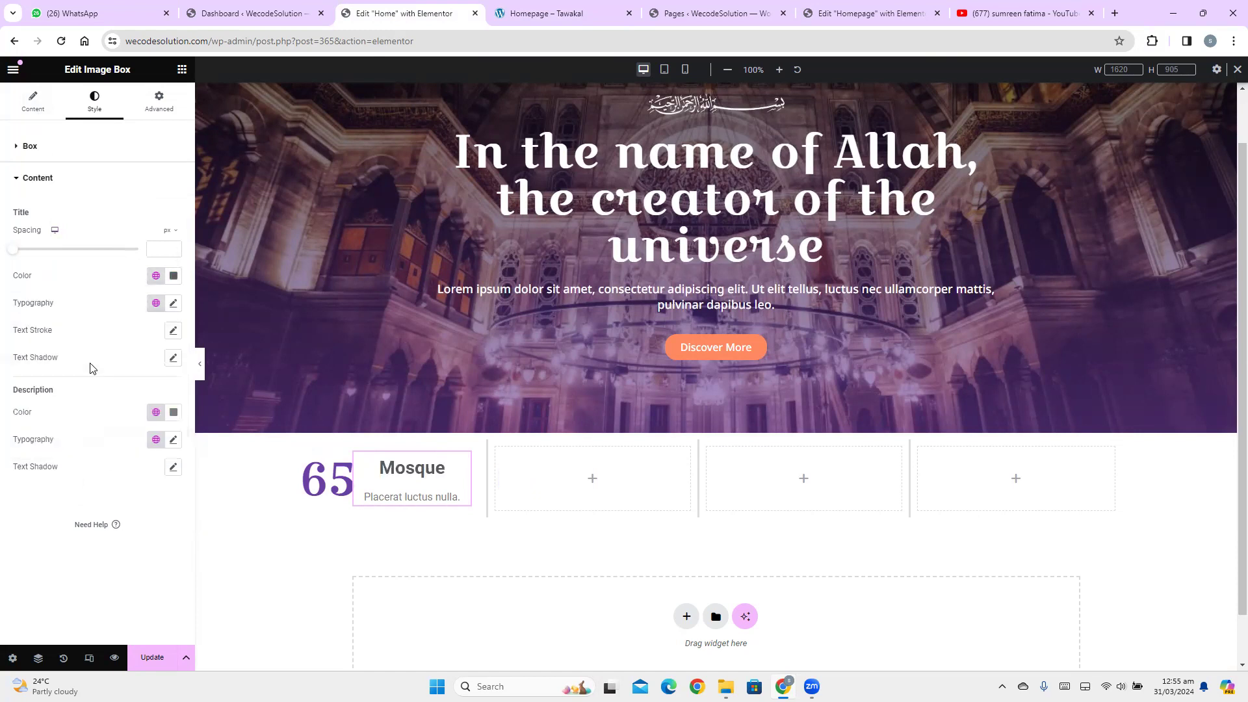
Set the Mosque title's typography to size 20 px, line height 24 px, and weight 800 (Extra Bold)
left_click(173, 303)
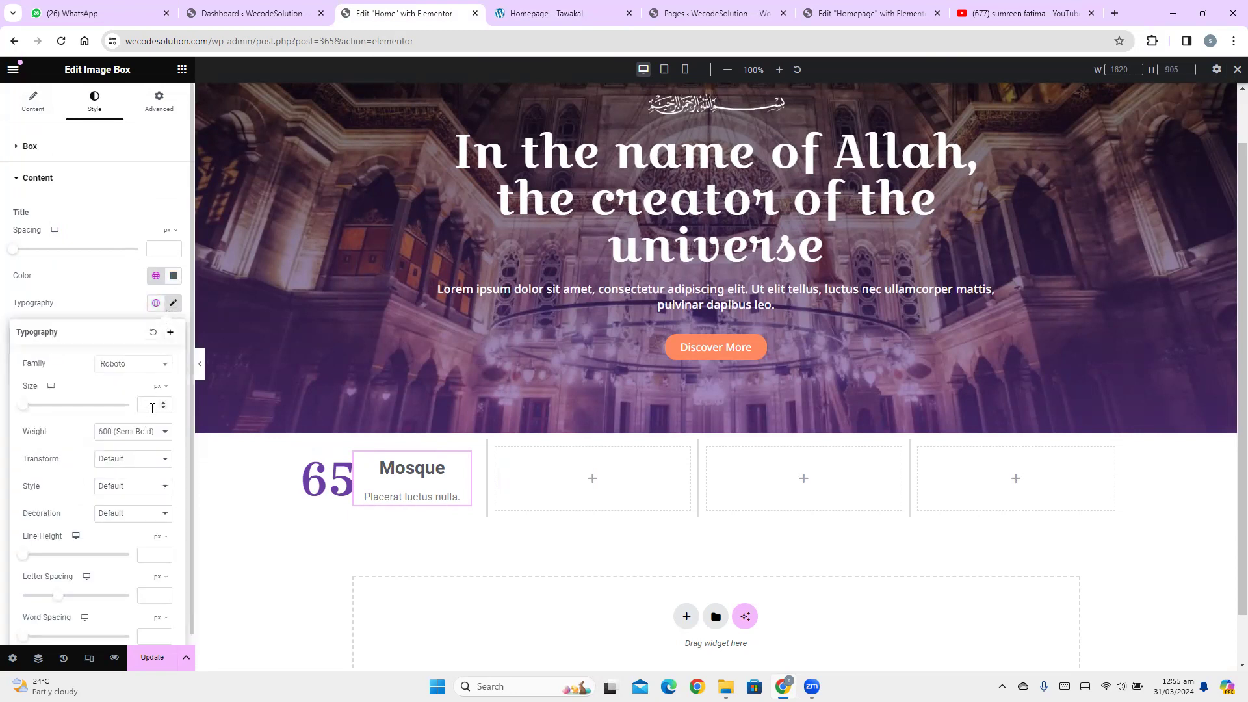
type("20")
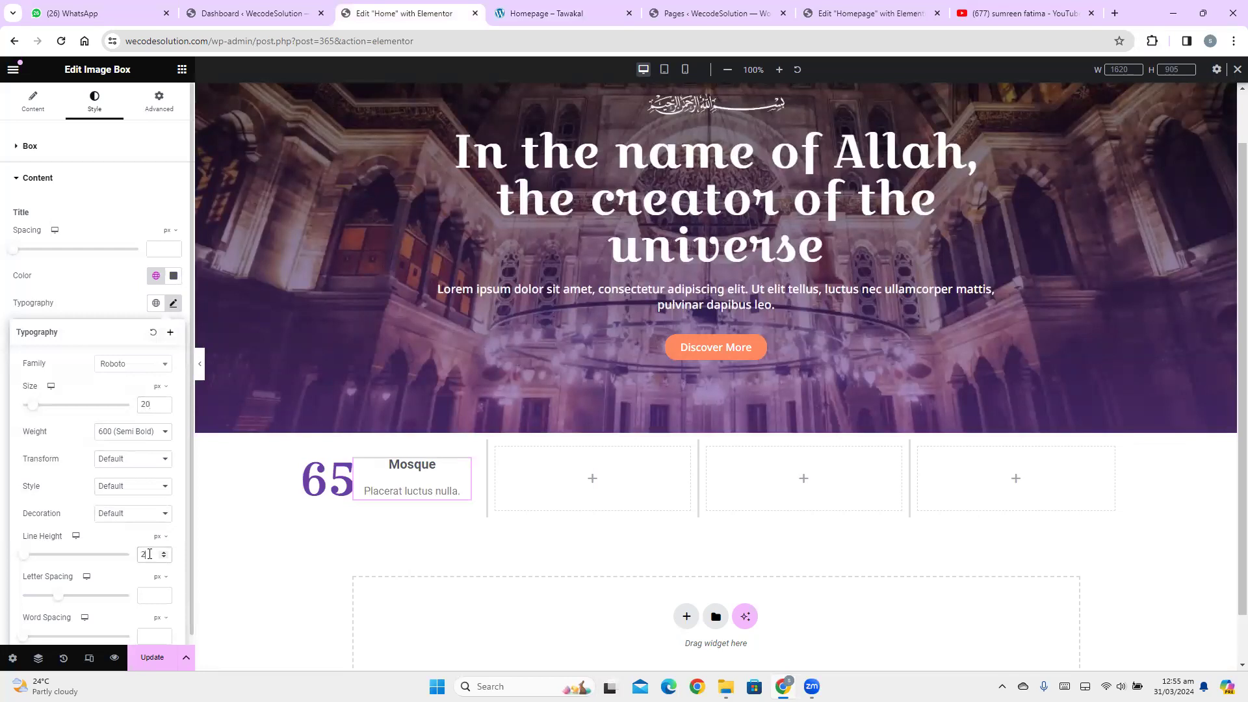
left_click(137, 431)
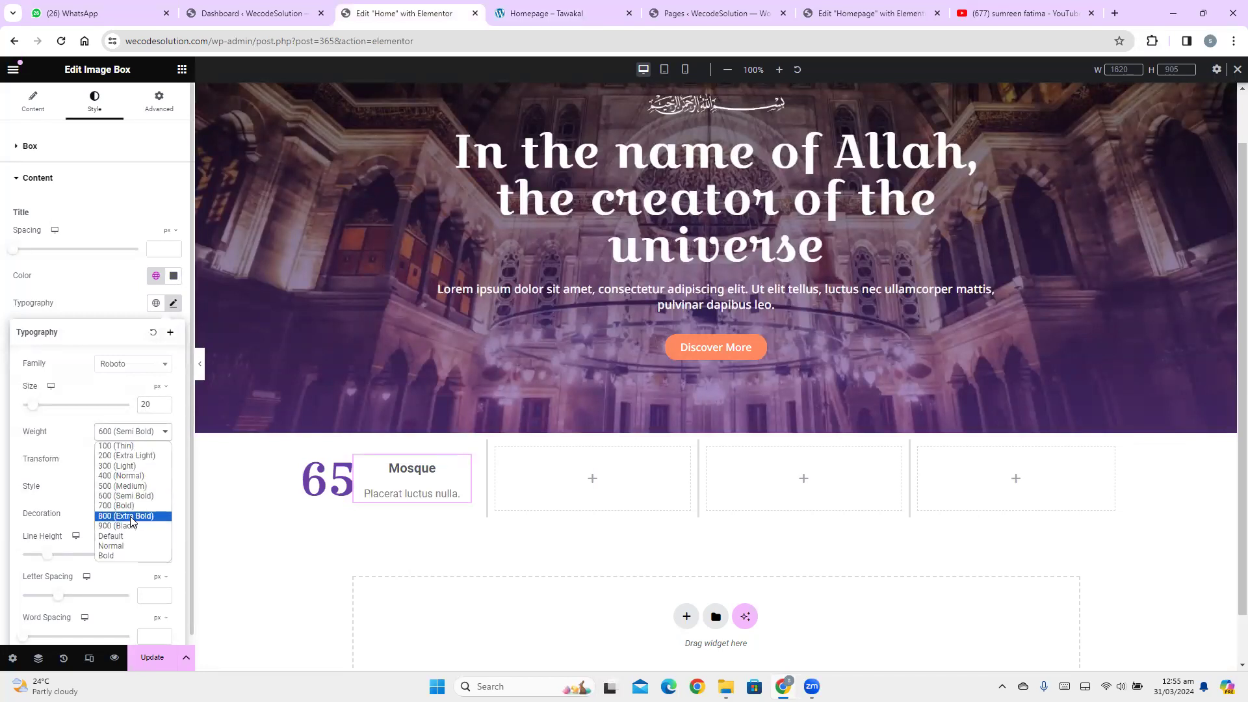
left_click(130, 516)
Close the font details on the Tawakal homepage and sample the Mosque heading's text color with ColorZilla
left_click(546, 13)
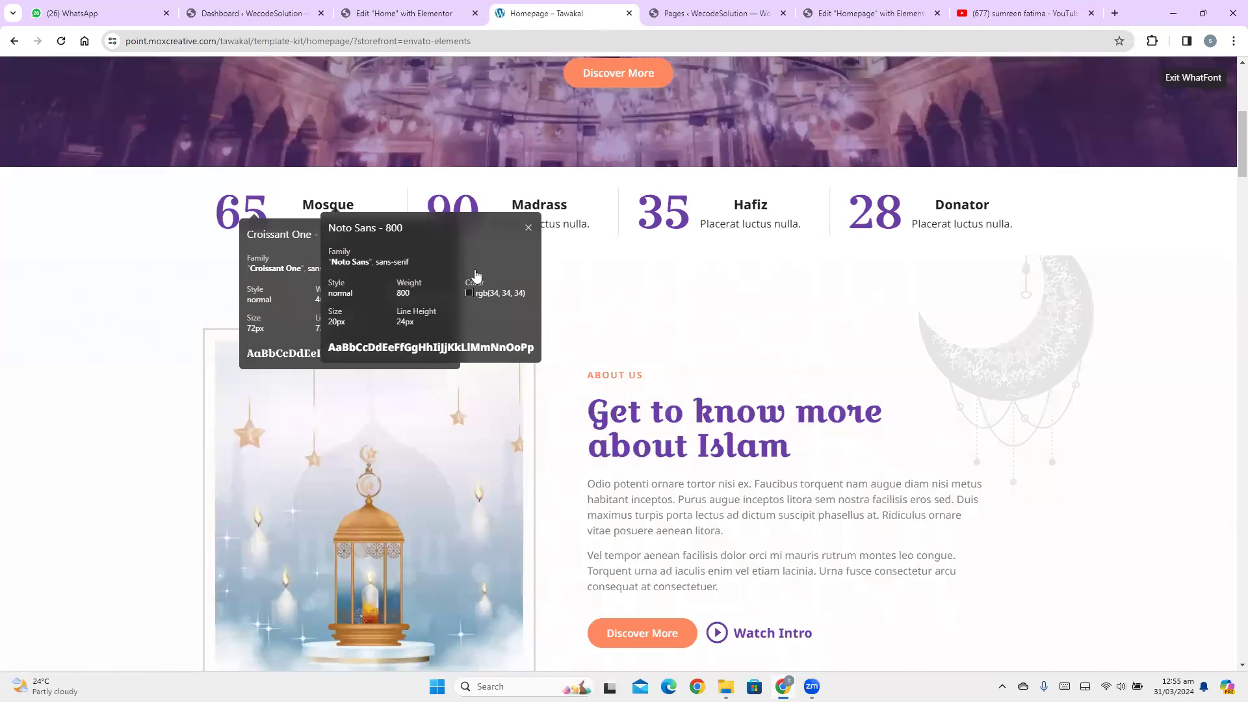
left_click(528, 228)
left_click(447, 234)
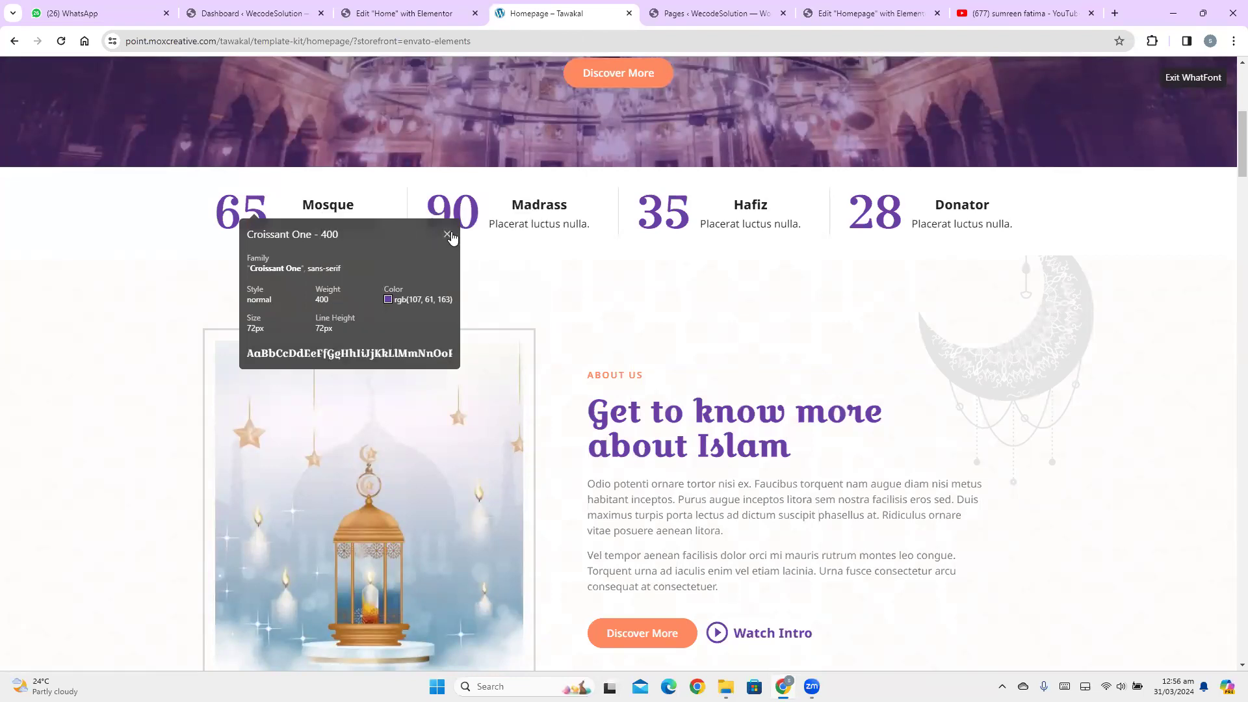
left_click(1151, 41)
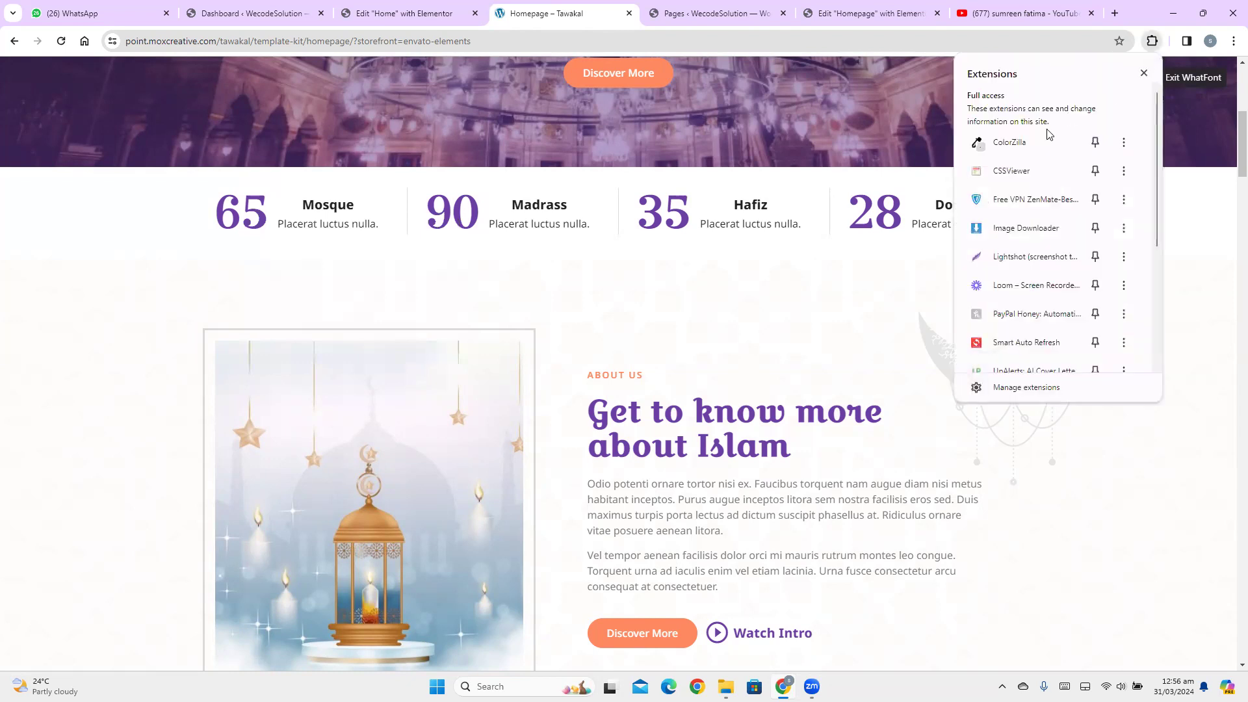
left_click(1014, 142)
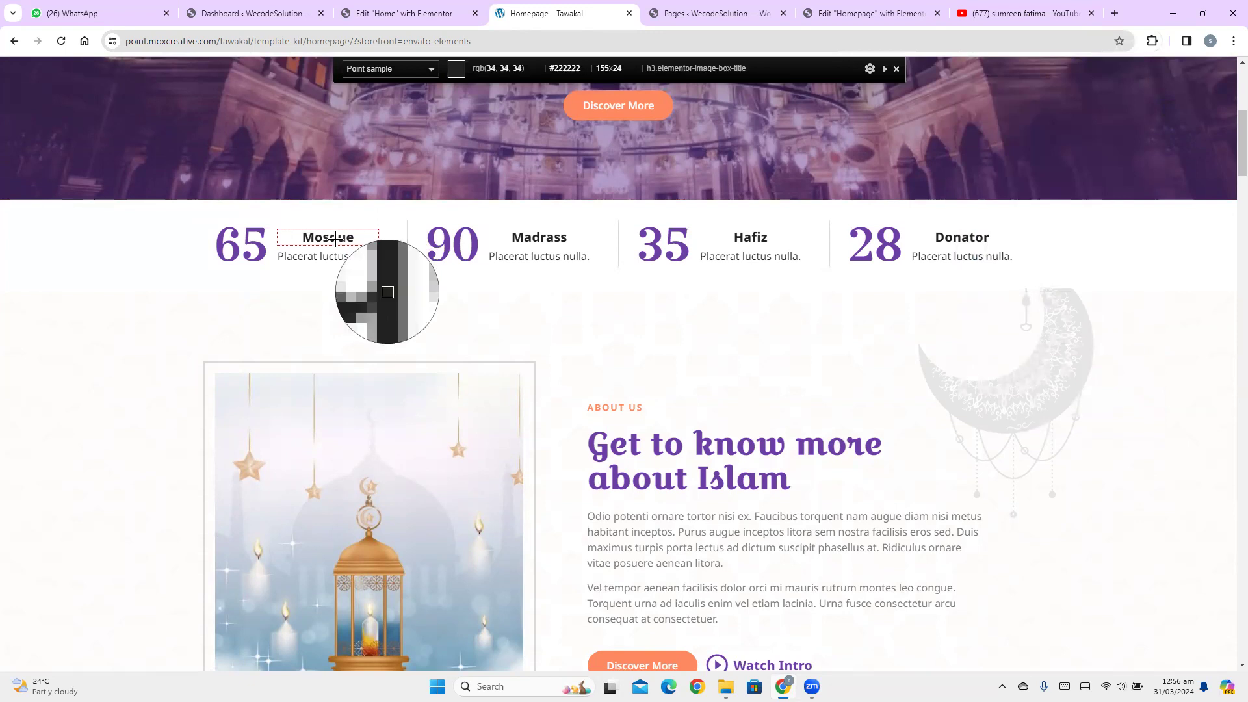
left_click(335, 240)
Return to the Elementor editor and set the Mosque title's color to #222222
left_click(393, 8)
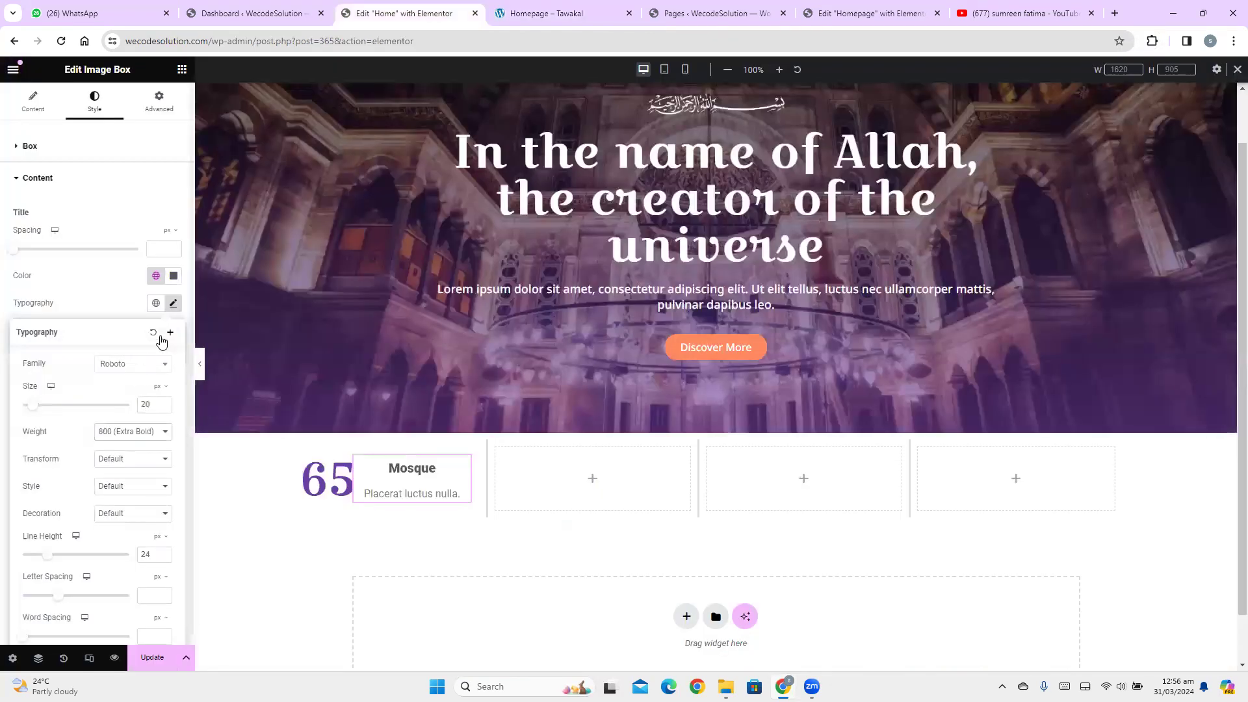
left_click(173, 275)
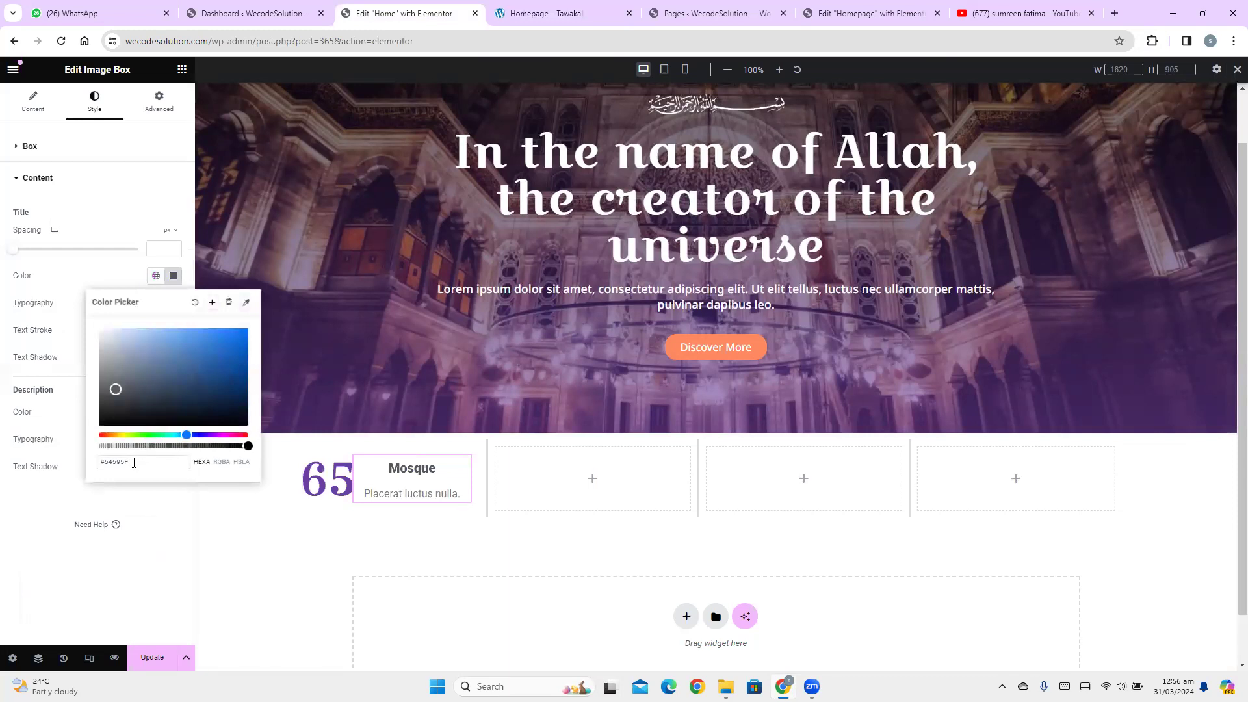
key("ctrl+a")
type("#222222")
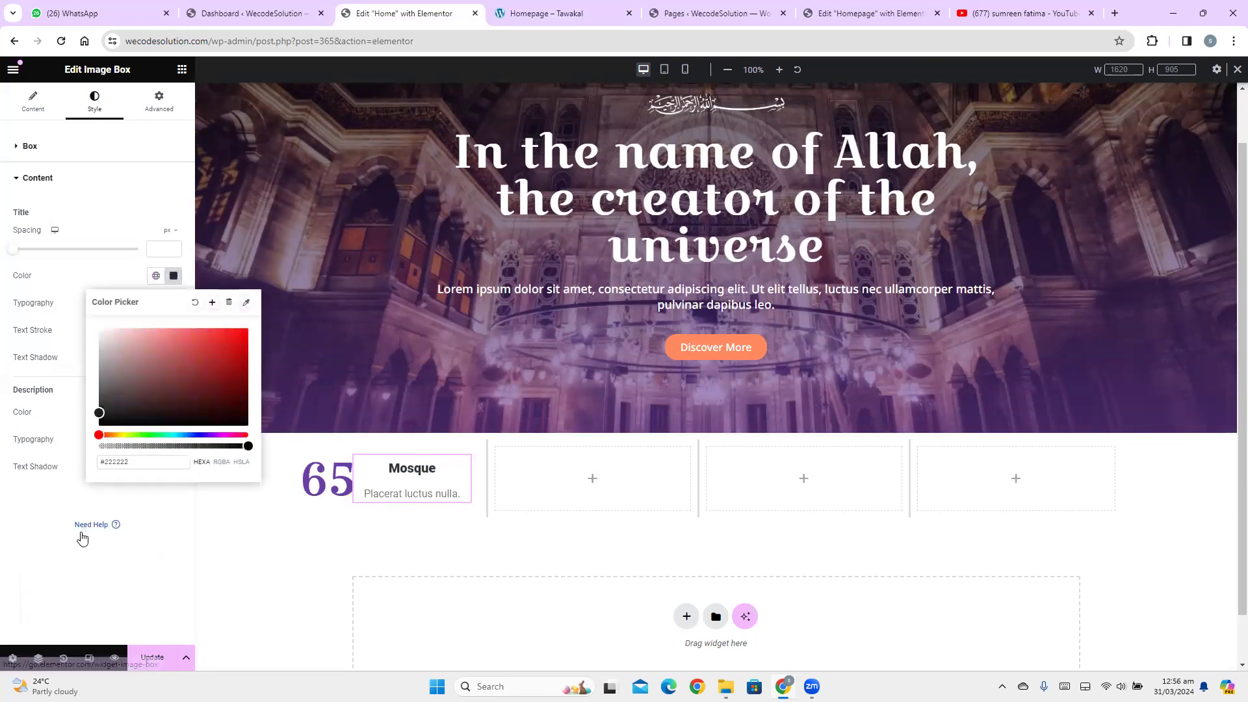
left_click(51, 565)
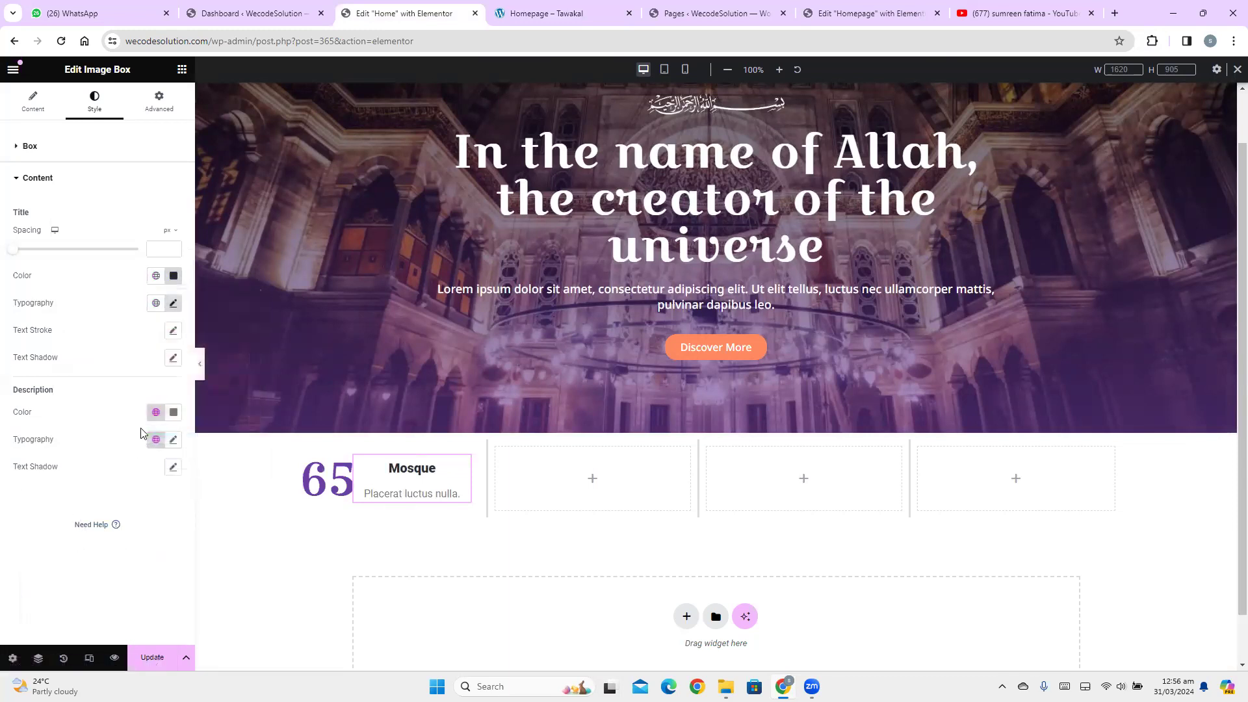
Set the Mosque description's typography to Noto Sans, size 16 px and line height 22 px
left_click(174, 441)
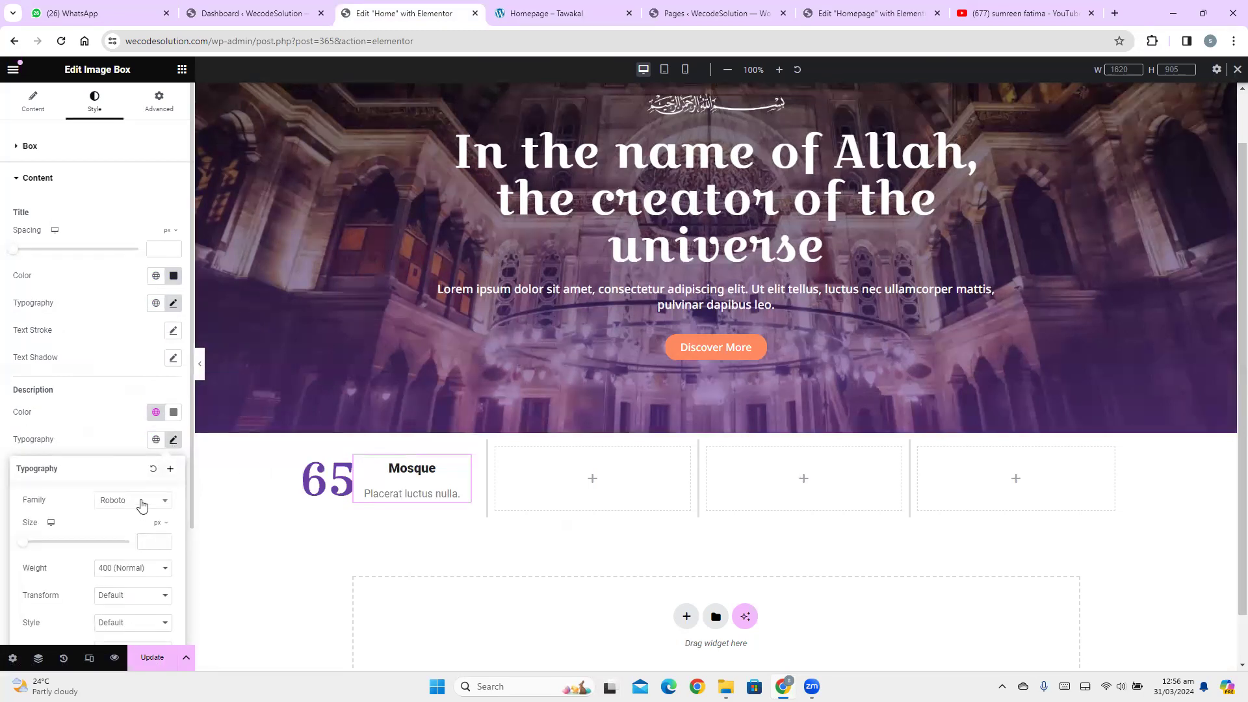
left_click(138, 501)
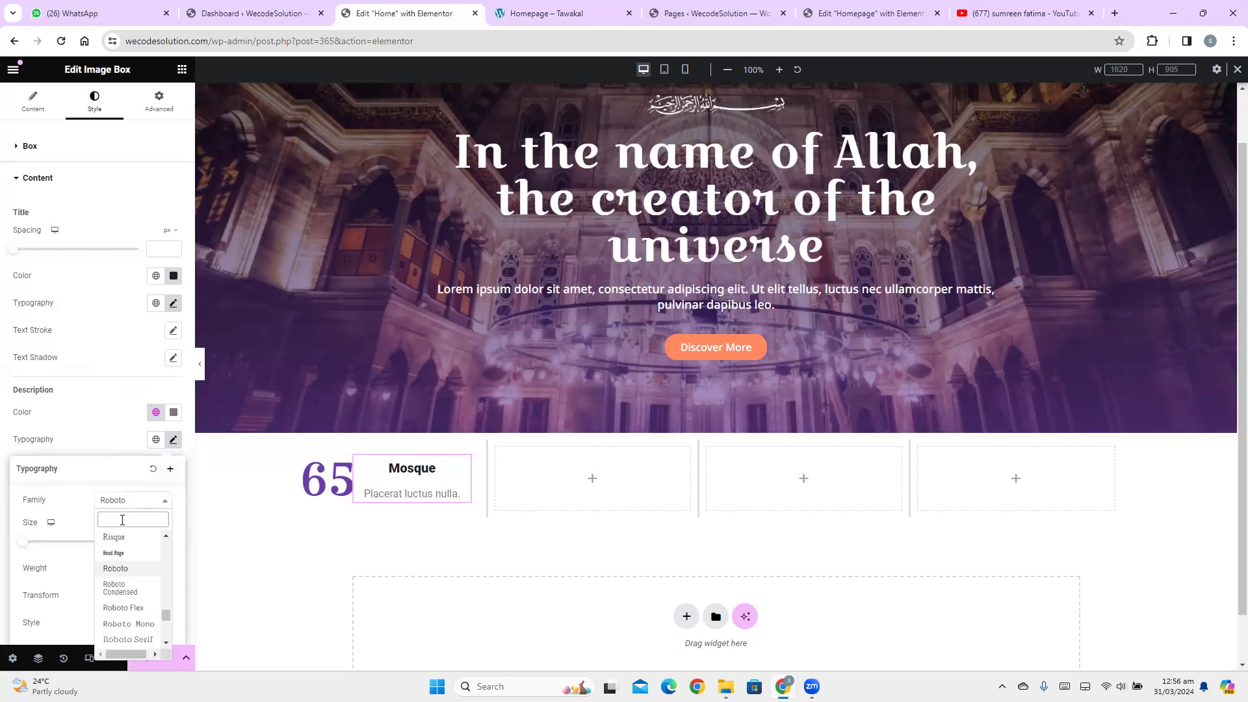
type("noto")
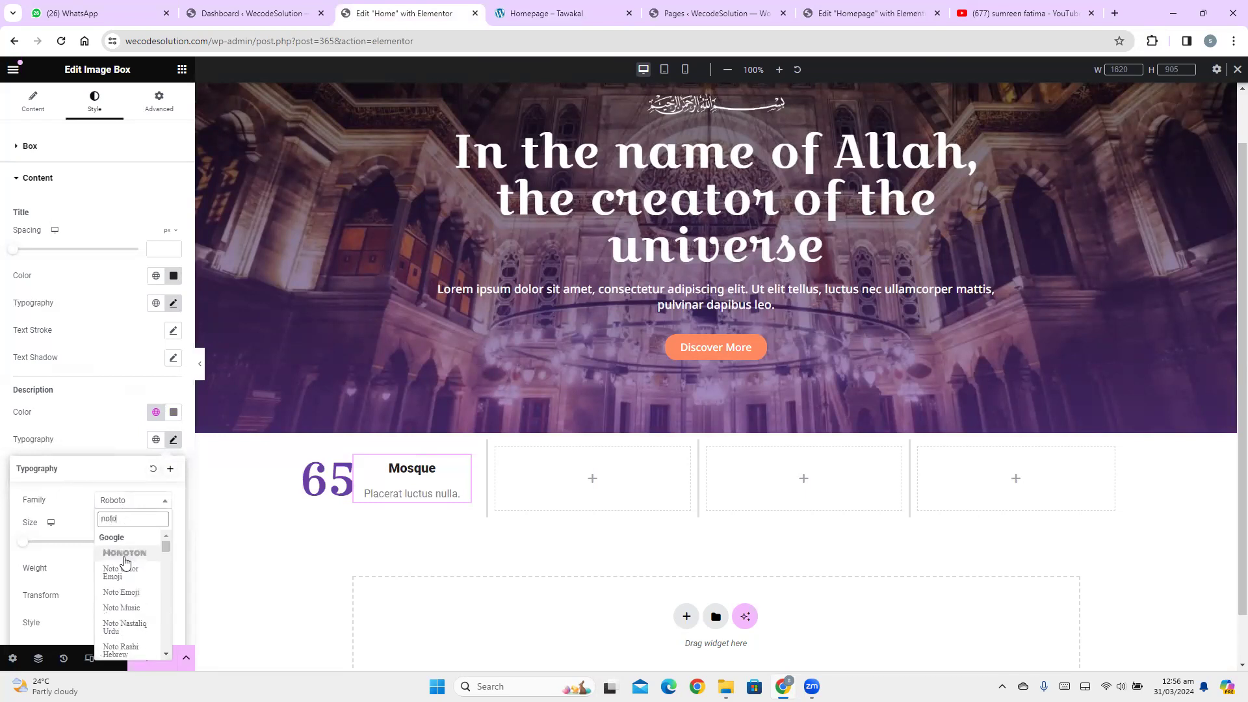
type(" s")
left_click(127, 557)
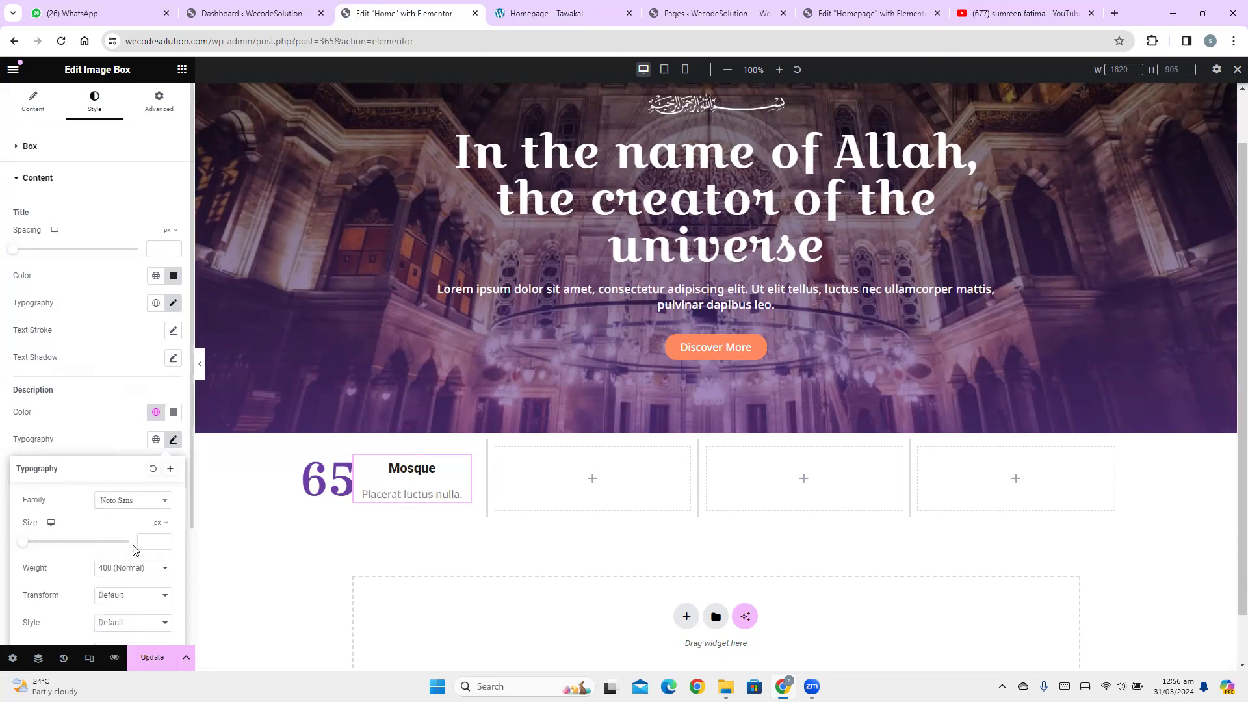
type("1")
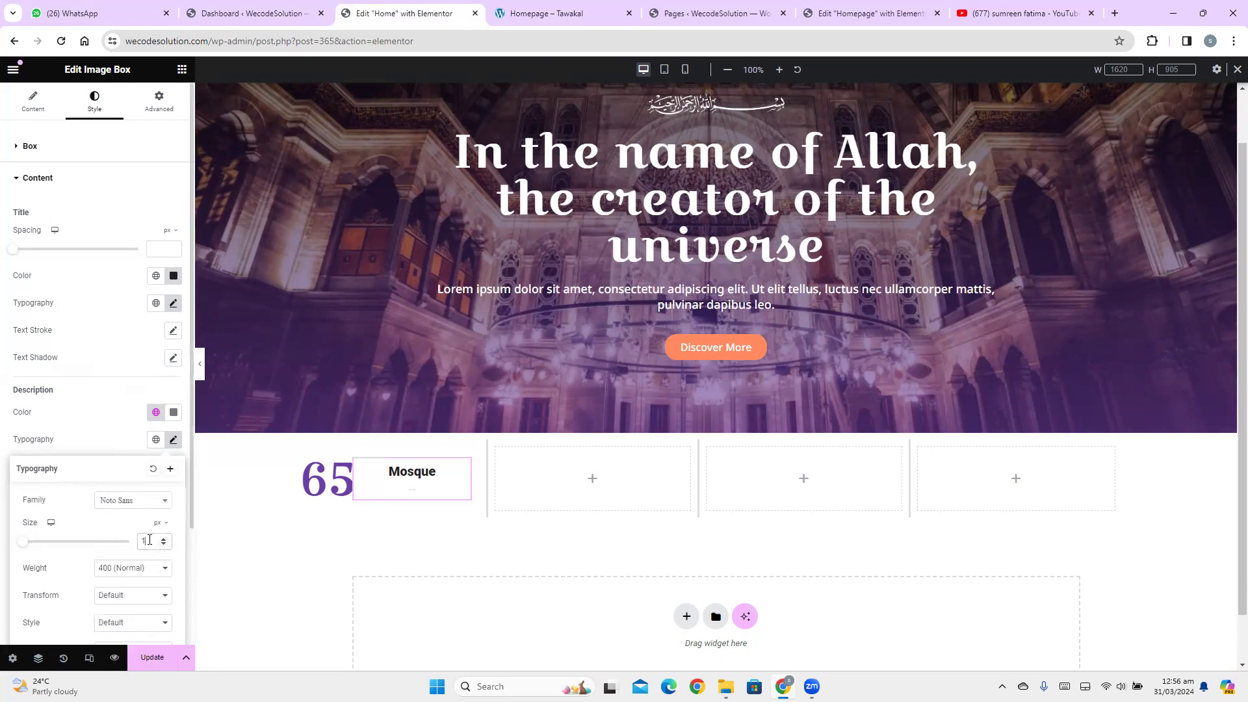
type("6")
scroll(92, 563, "down", 2)
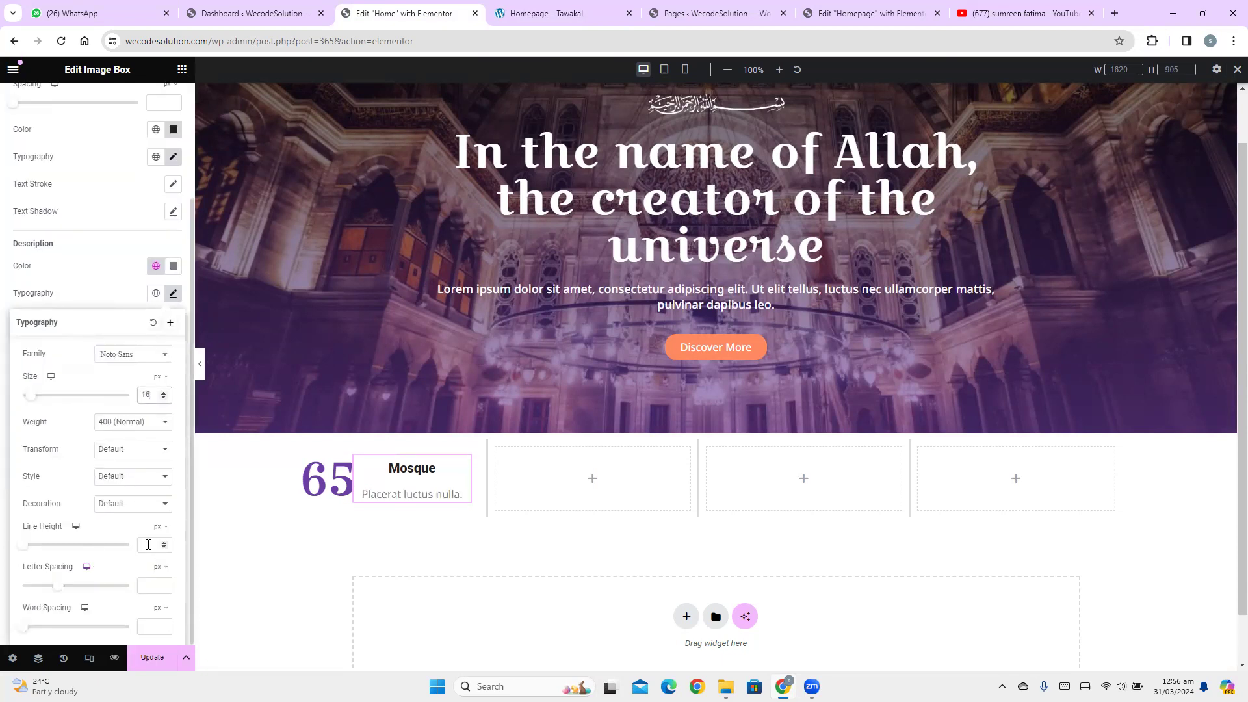
type("22")
Set the Mosque title's spacing to 7 px
scroll(78, 470, "up", 2)
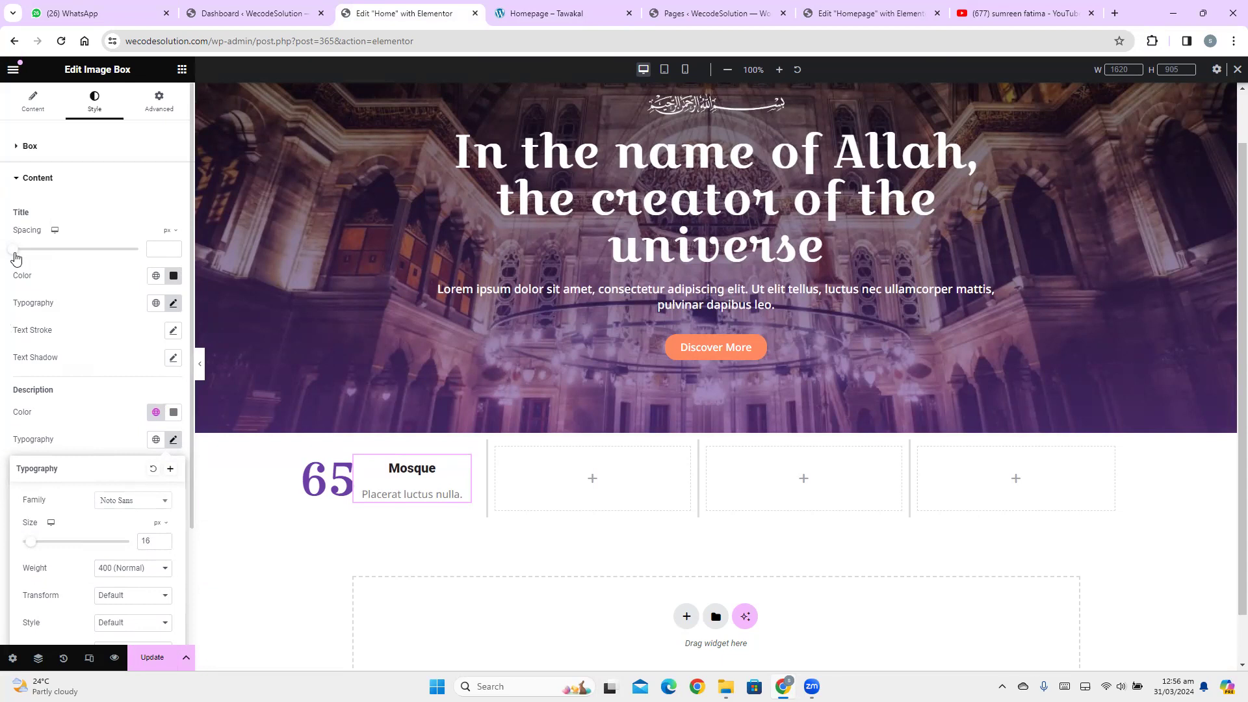
left_click_drag(15, 255, 40, 265)
type("3")
key("Up")
key("Up")
key("Up")
key("Up")
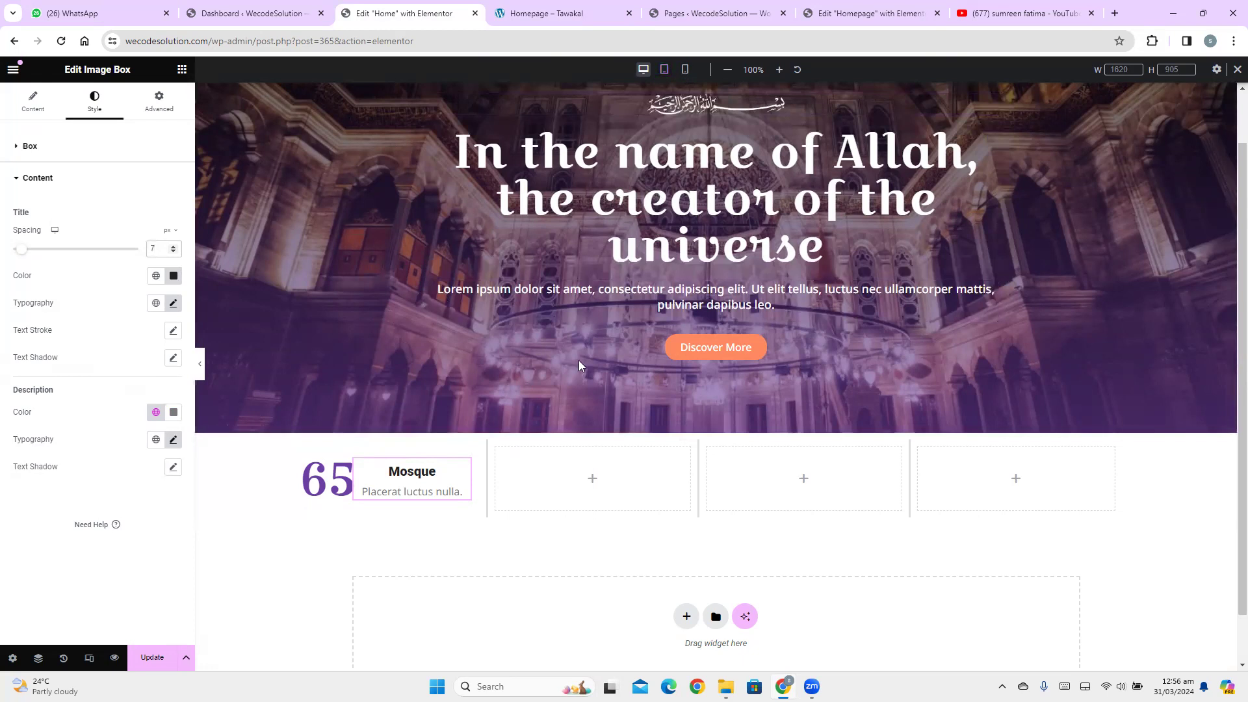
Preview the counter row in tablet view and examine the Tawakal homepage's responsive layout with the browser's developer tools
left_click(662, 75)
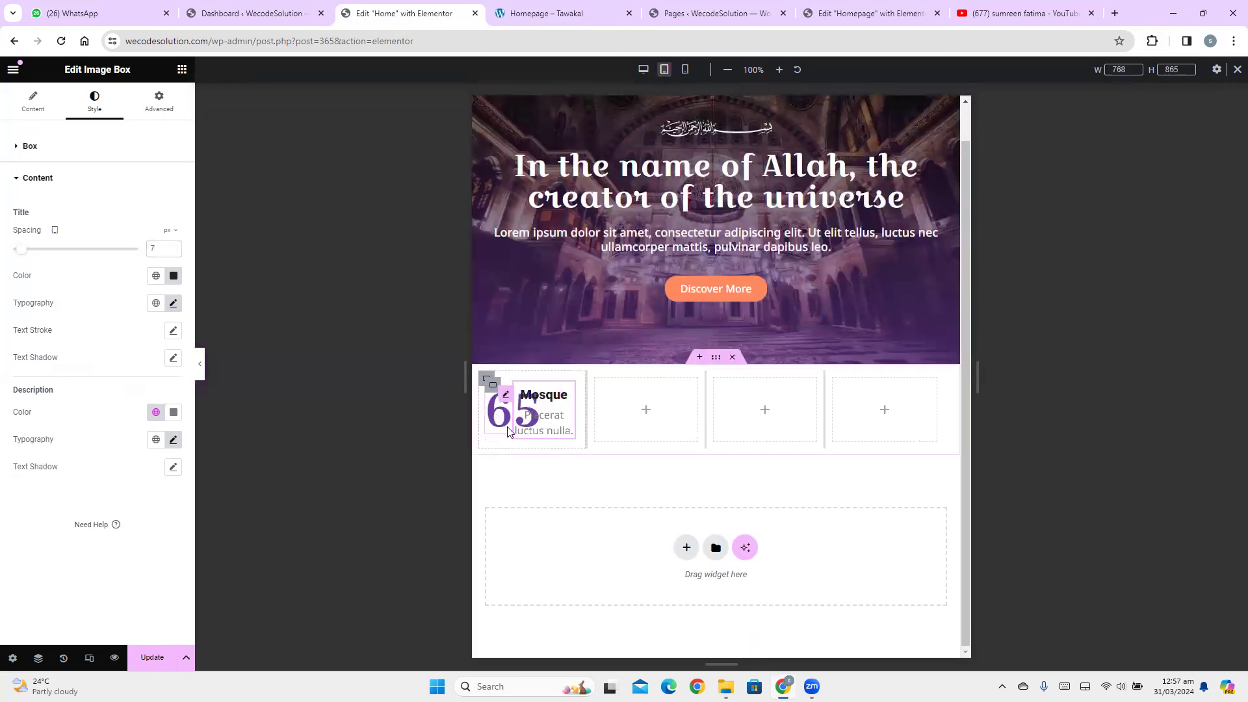
left_click(550, 8)
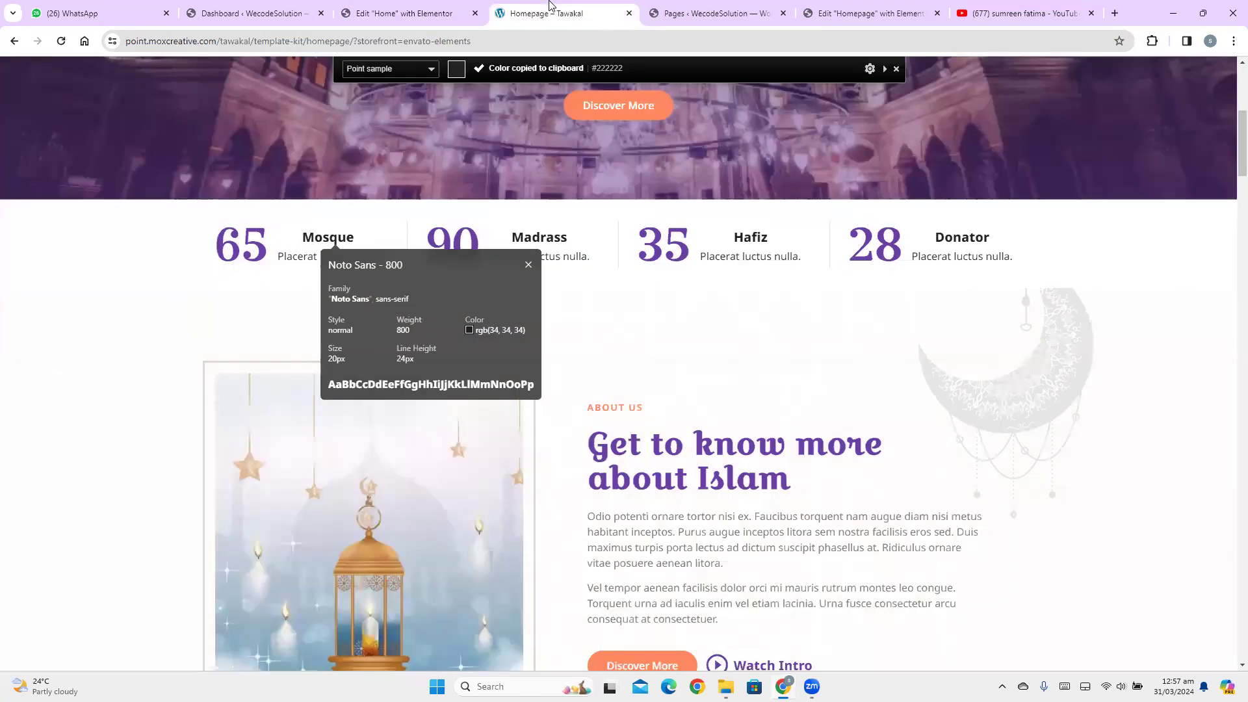
scroll(524, 256, "down", 1)
left_click(528, 234)
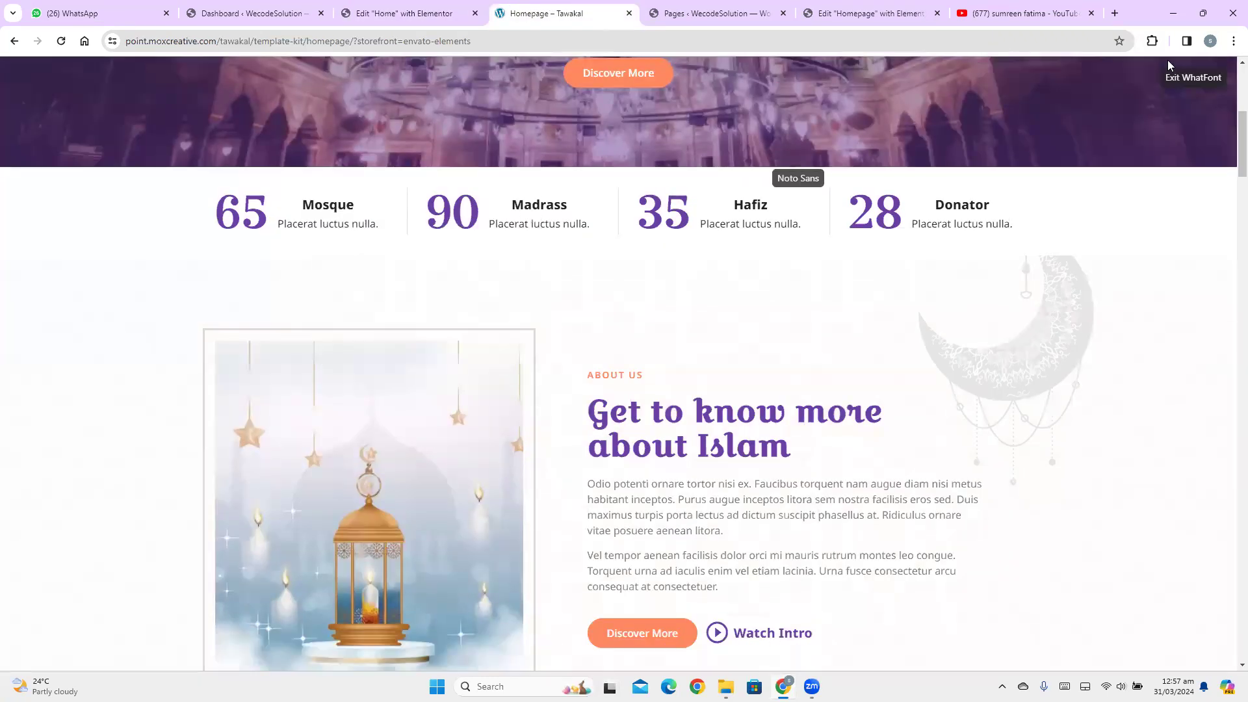
key("Escape")
right_click(558, 270)
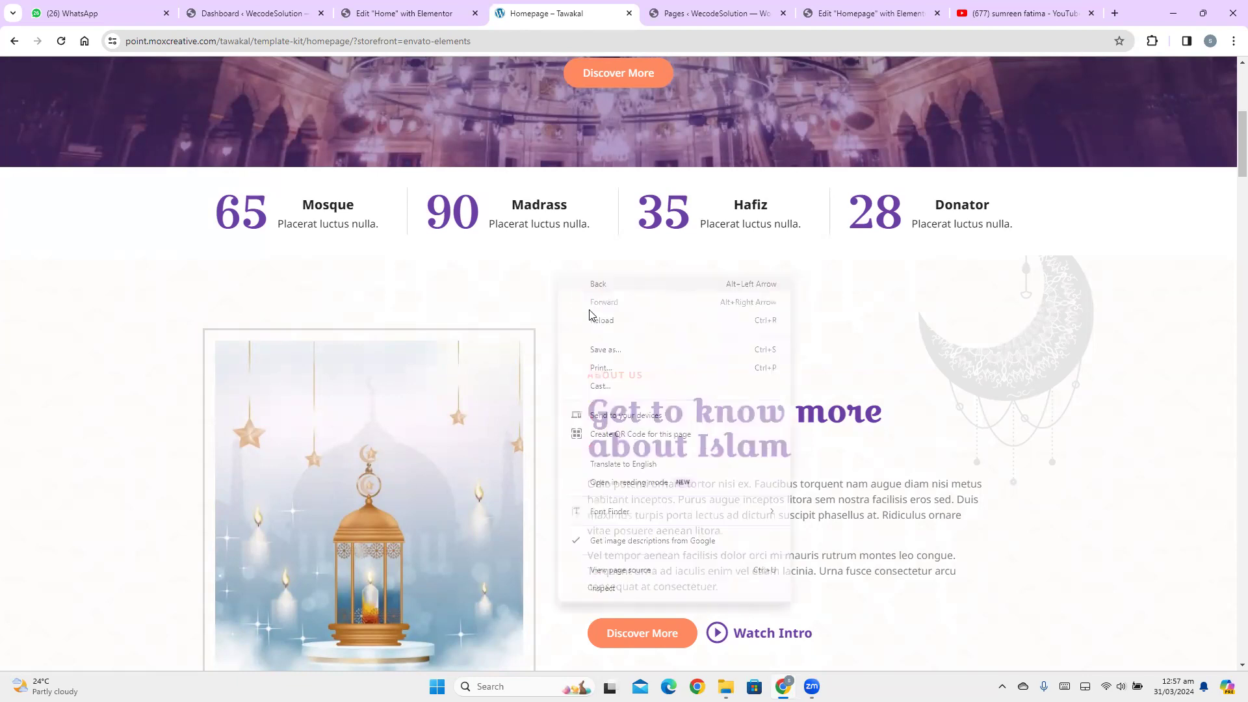
left_click(604, 589)
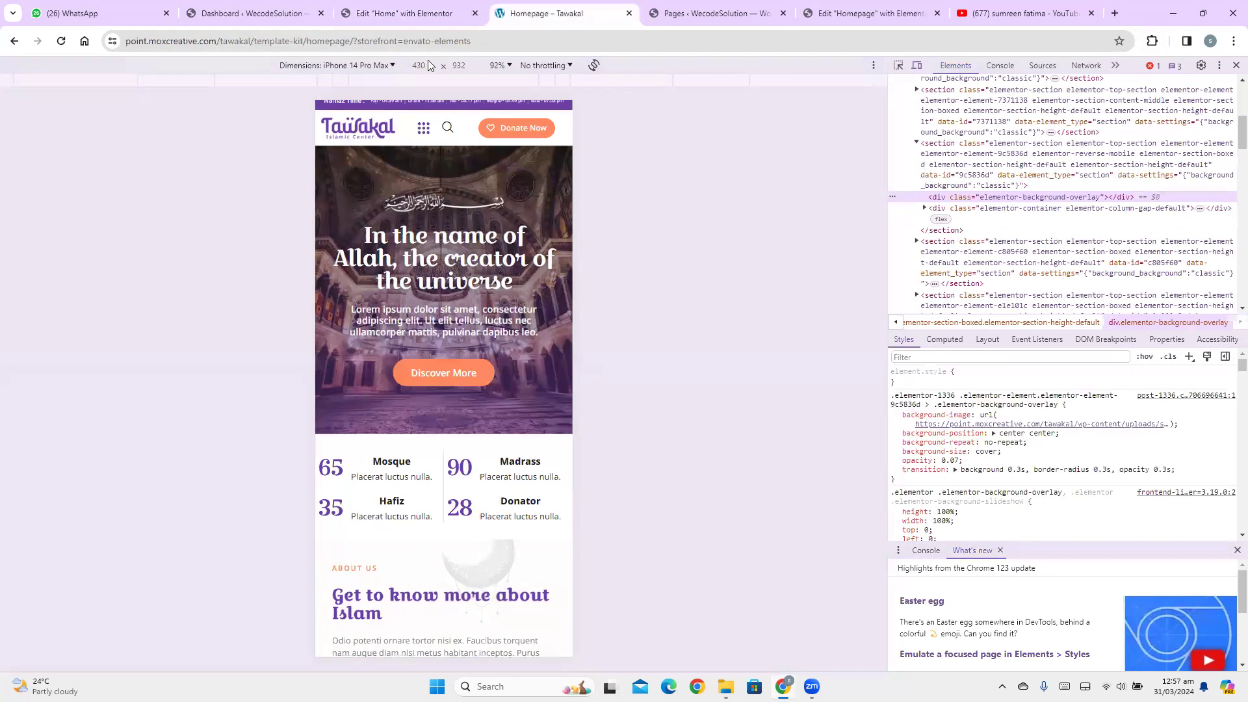
Return to the Elementor editor's desktop view and duplicate the first Mosque counter column three times
left_click(403, 8)
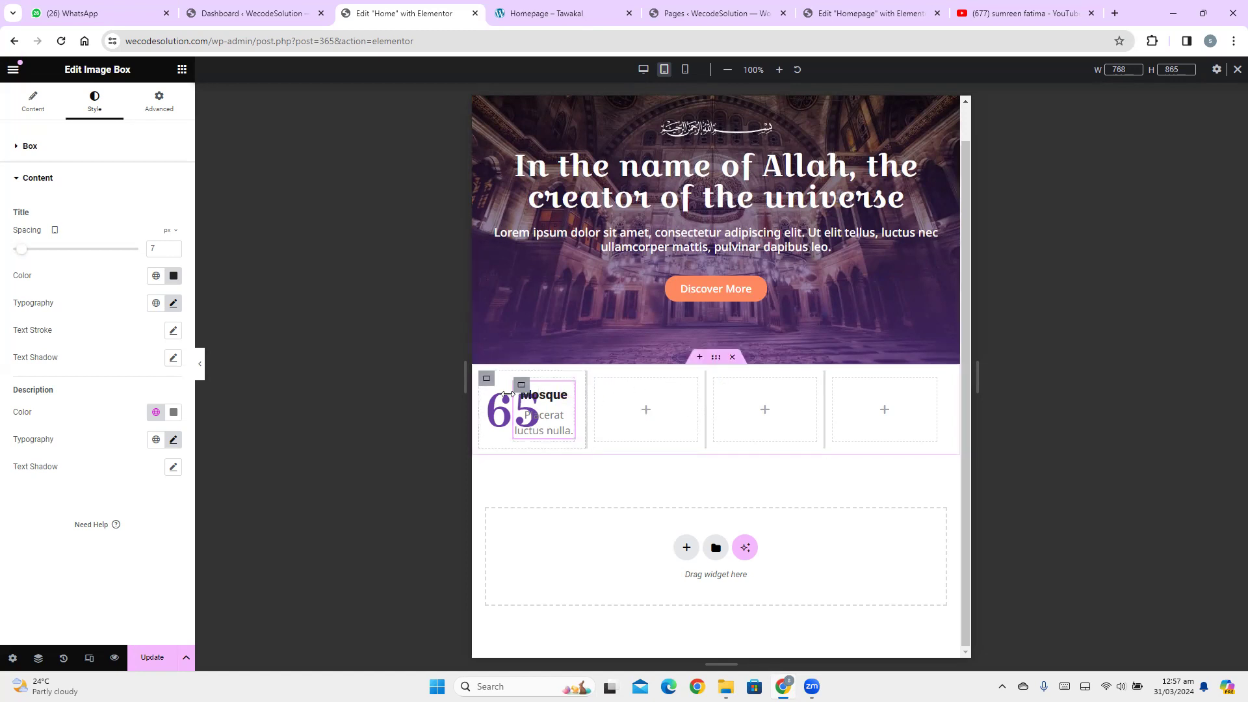
right_click(485, 384)
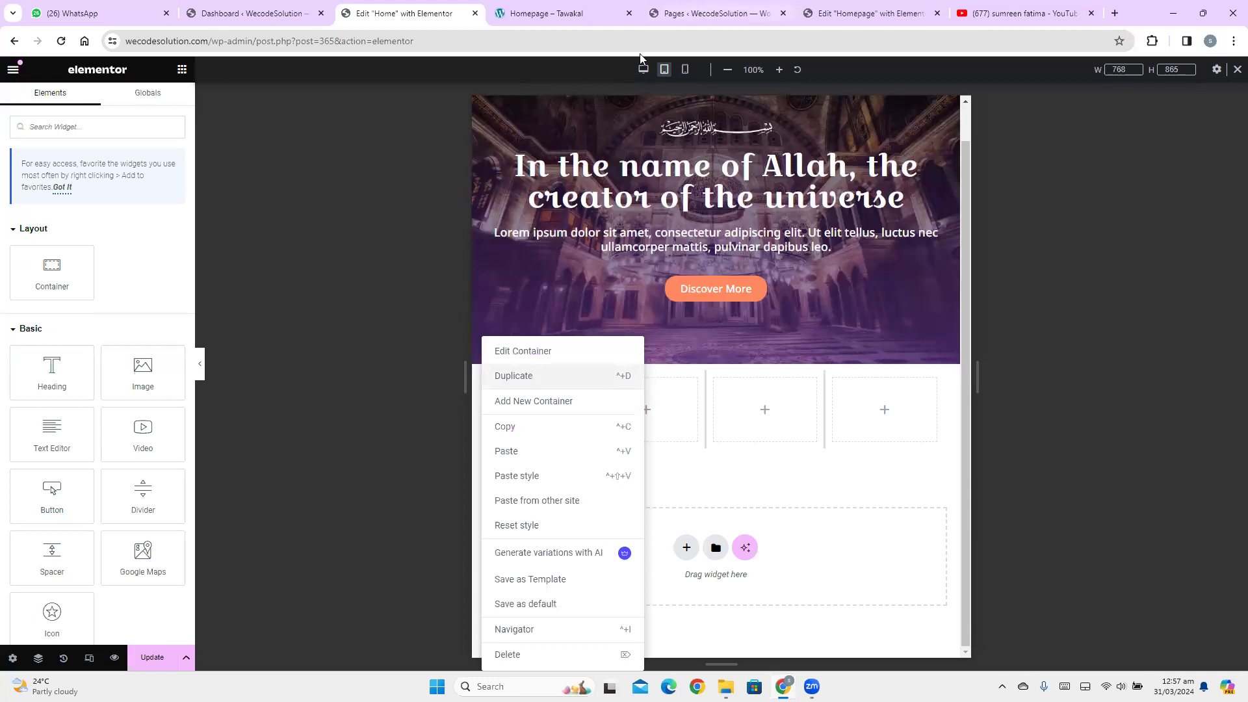
left_click(644, 74)
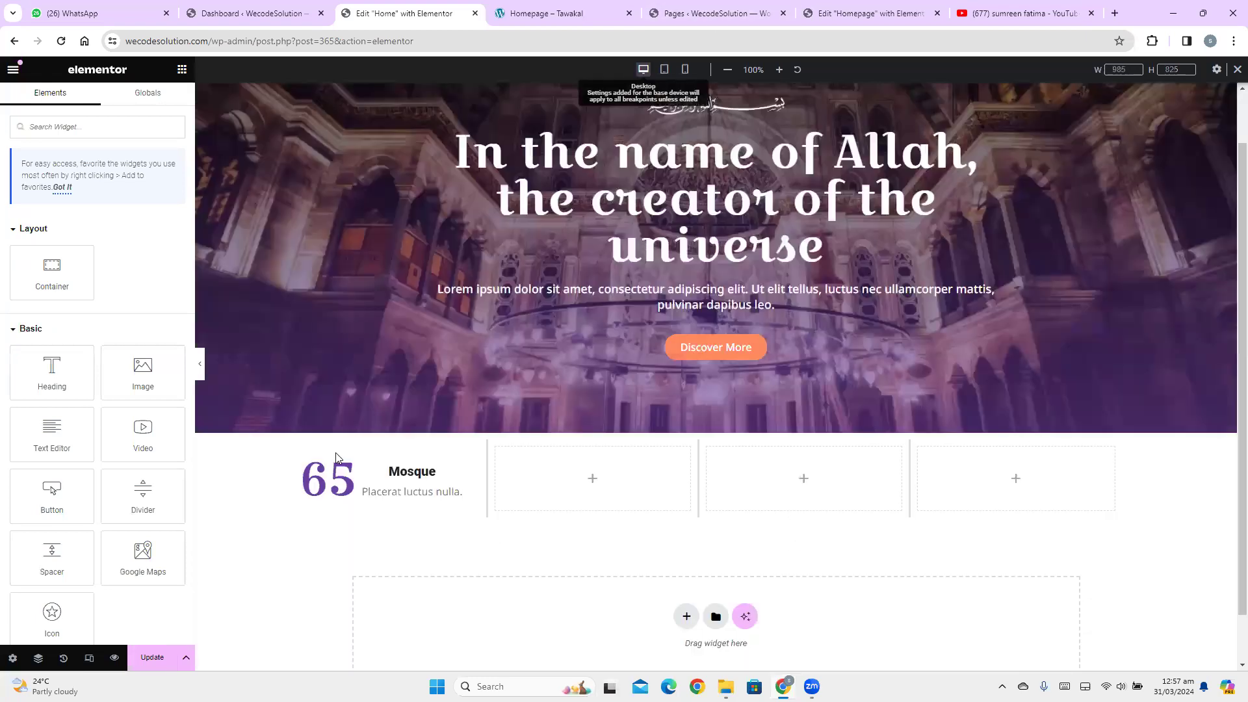
right_click(299, 448)
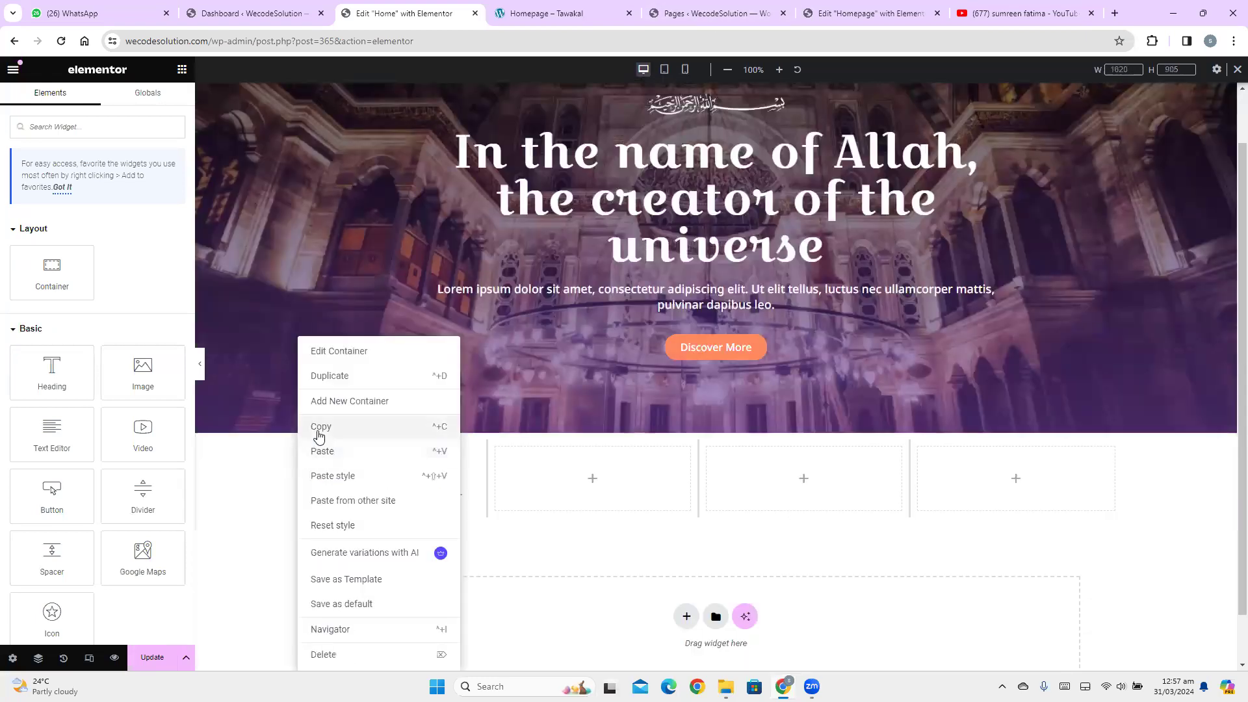
left_click(351, 386)
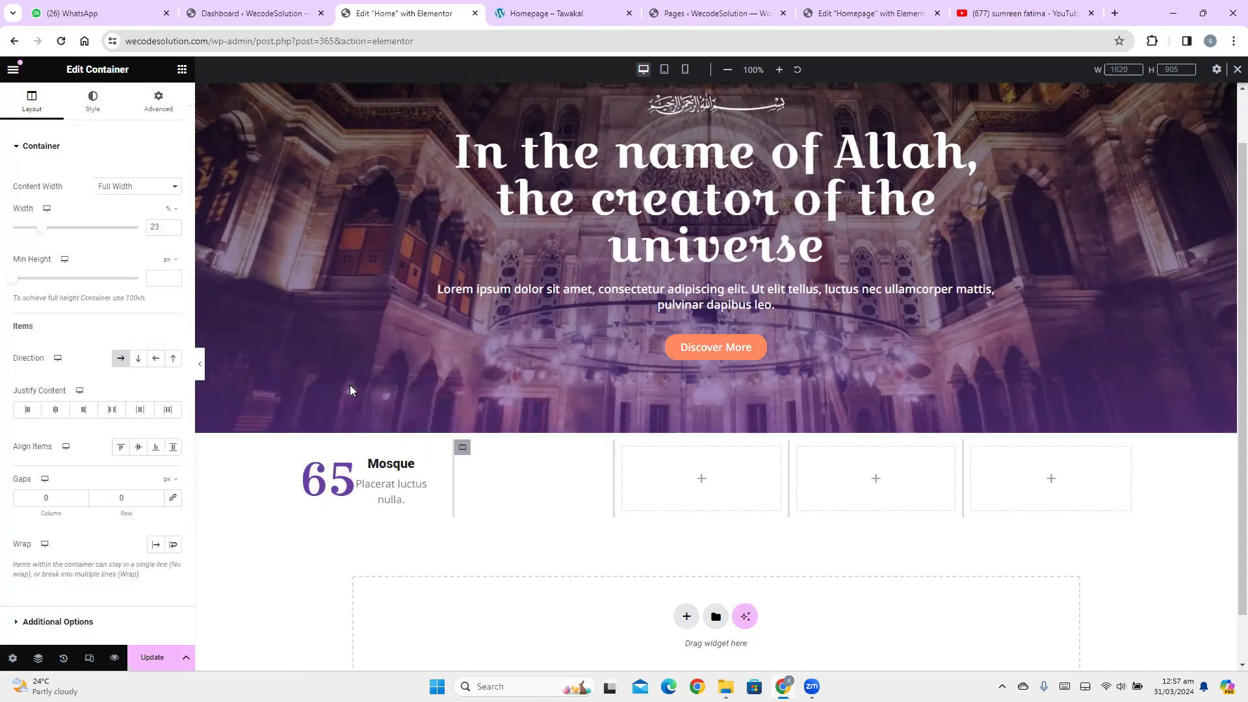
right_click(302, 448)
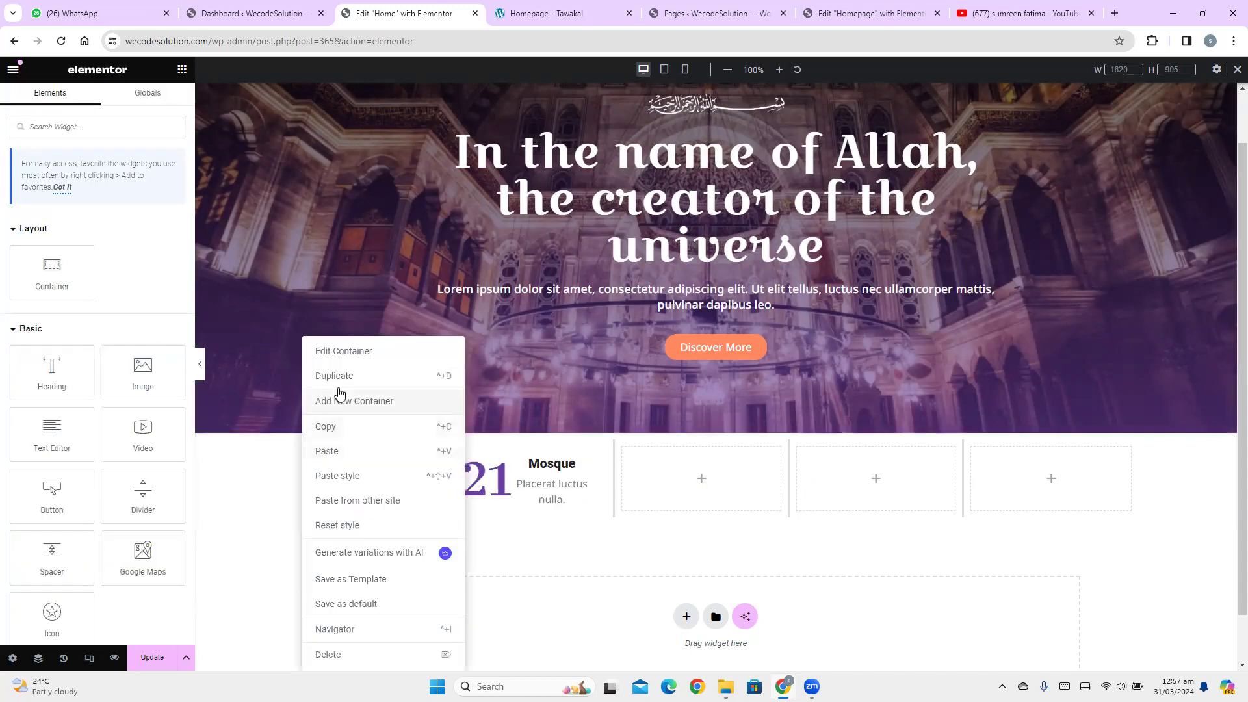
left_click(375, 402)
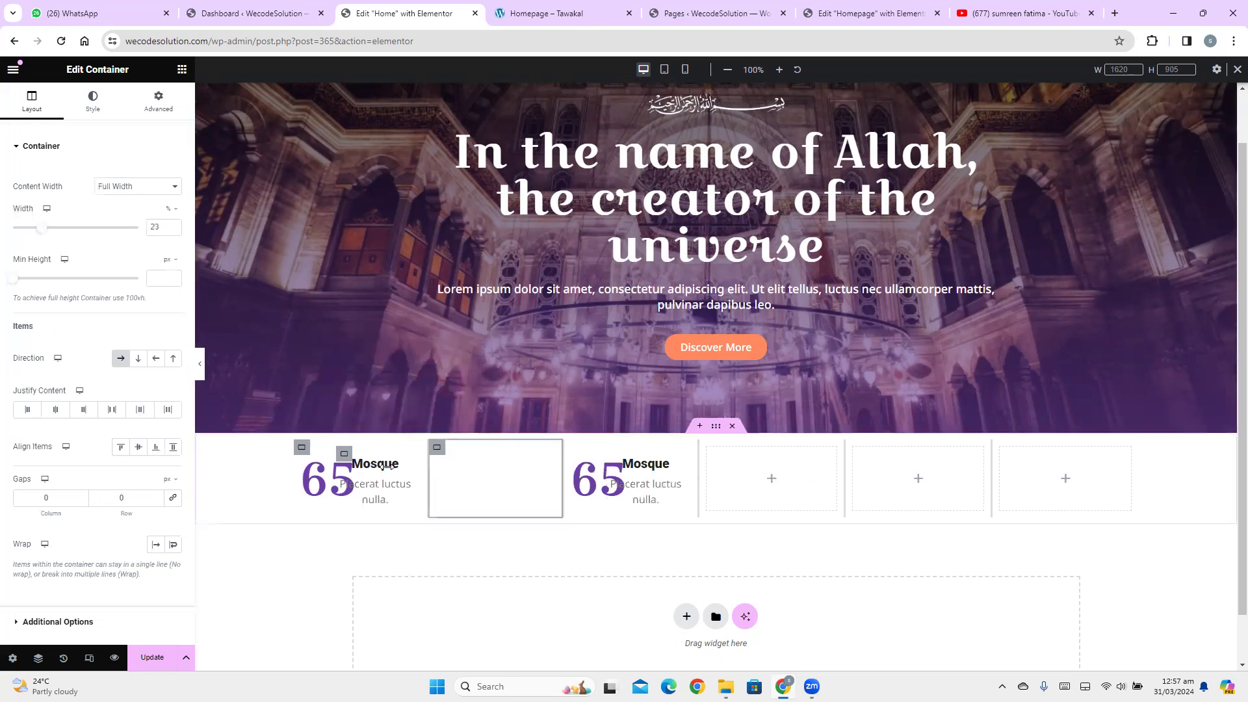
right_click(303, 449)
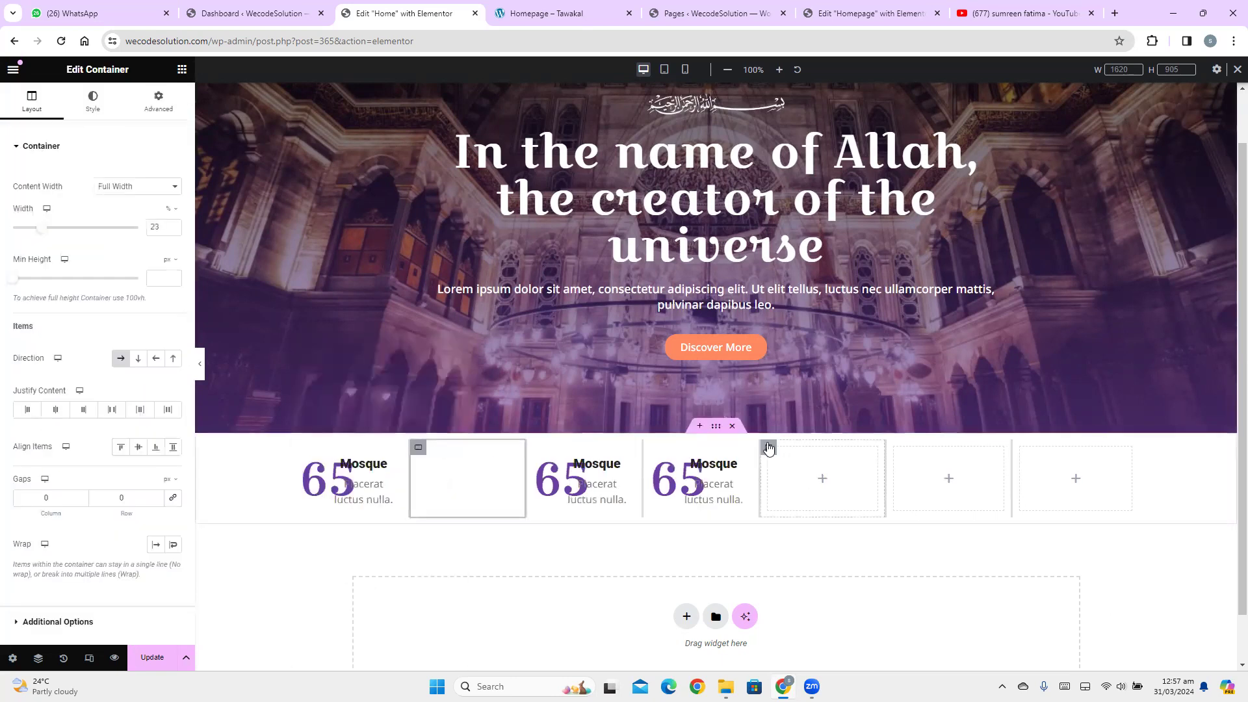
Delete the first two empty containers after the four Mosque columns
right_click(771, 450)
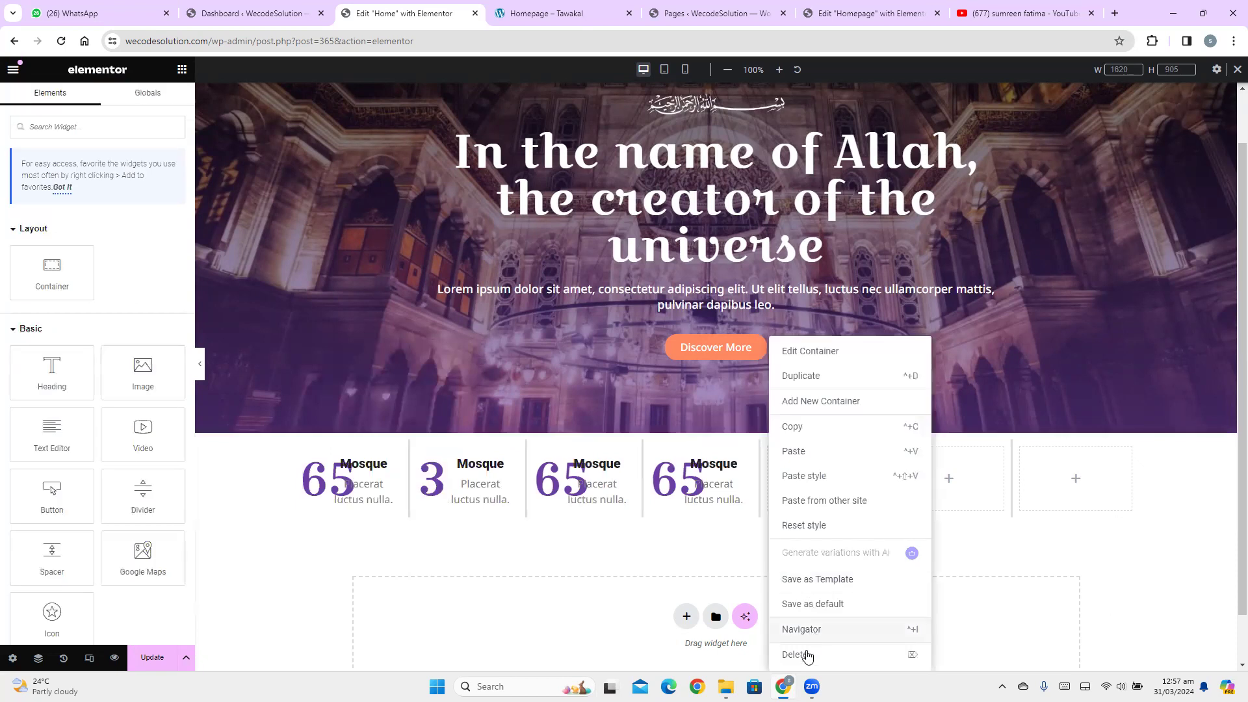
left_click_drag(1228, 366, 1228, 384)
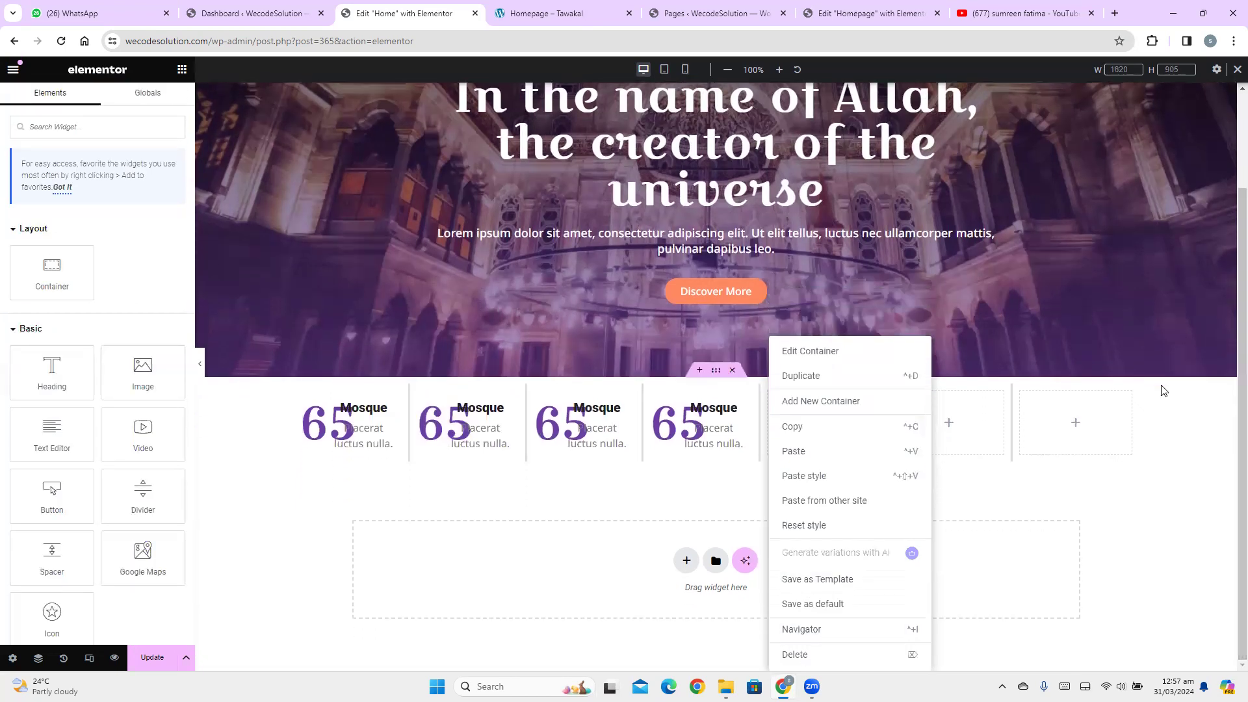
left_click_drag(1240, 333, 1229, 418)
left_click(1117, 480)
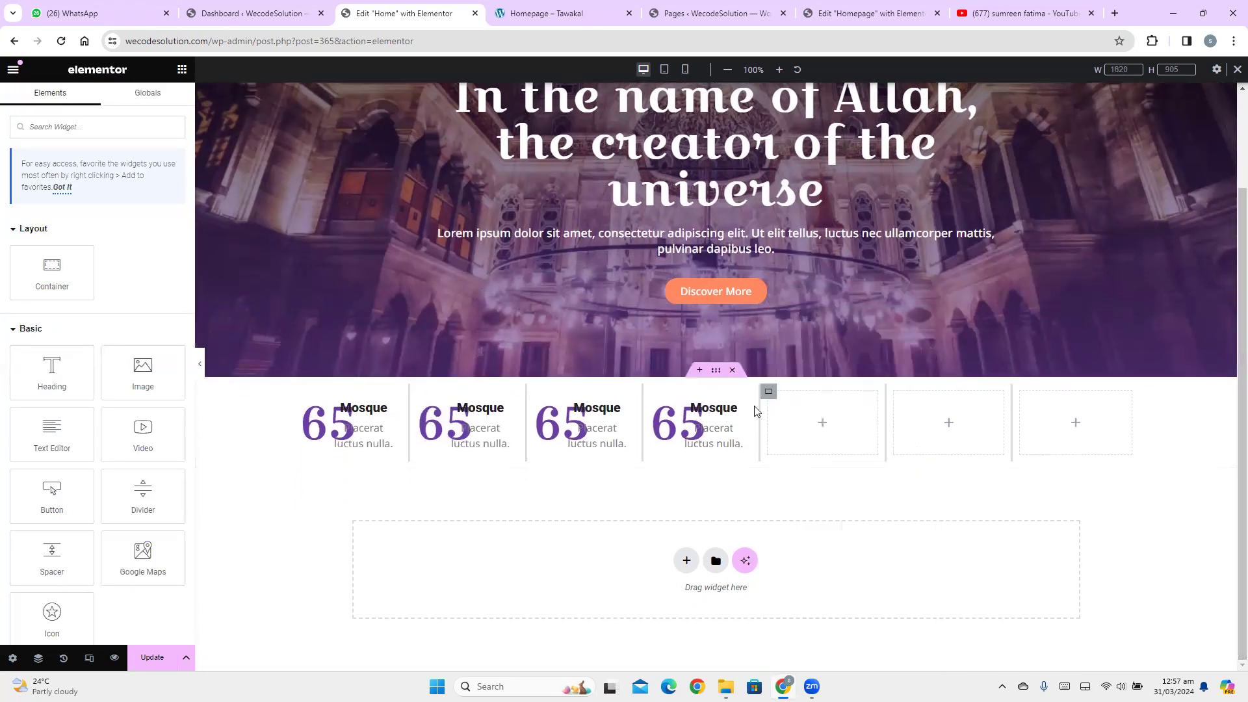
right_click(775, 404)
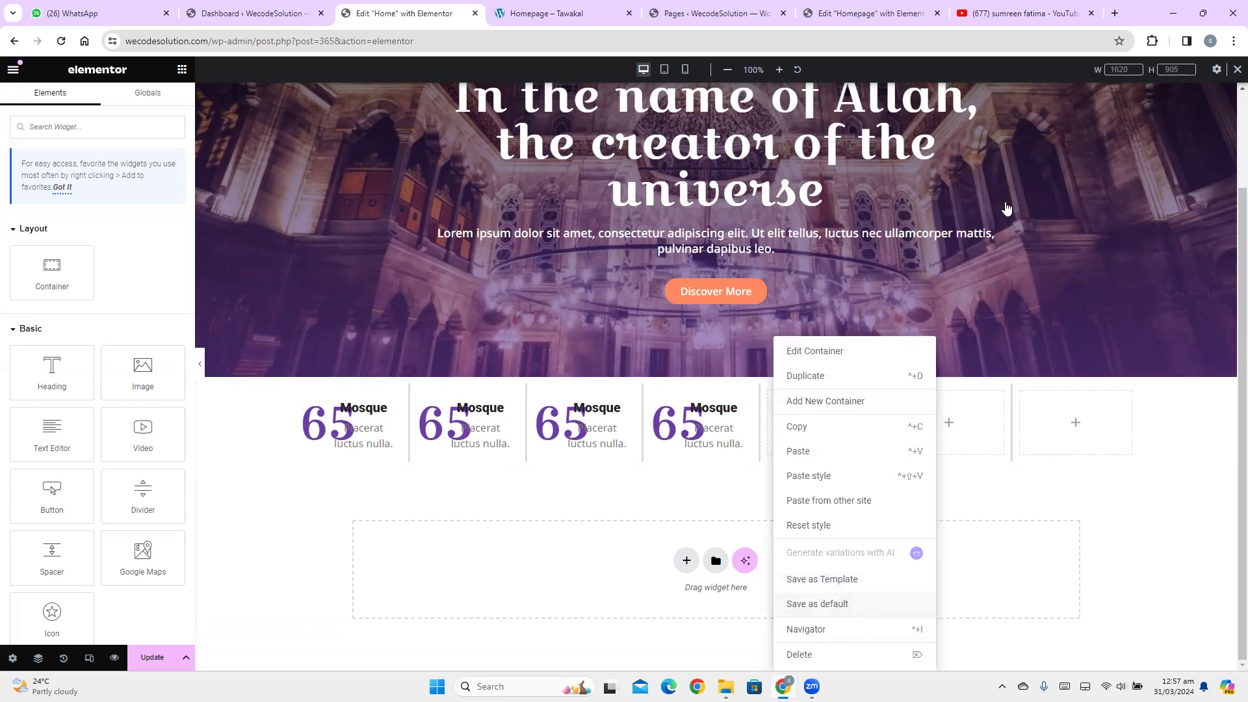
left_click(796, 654)
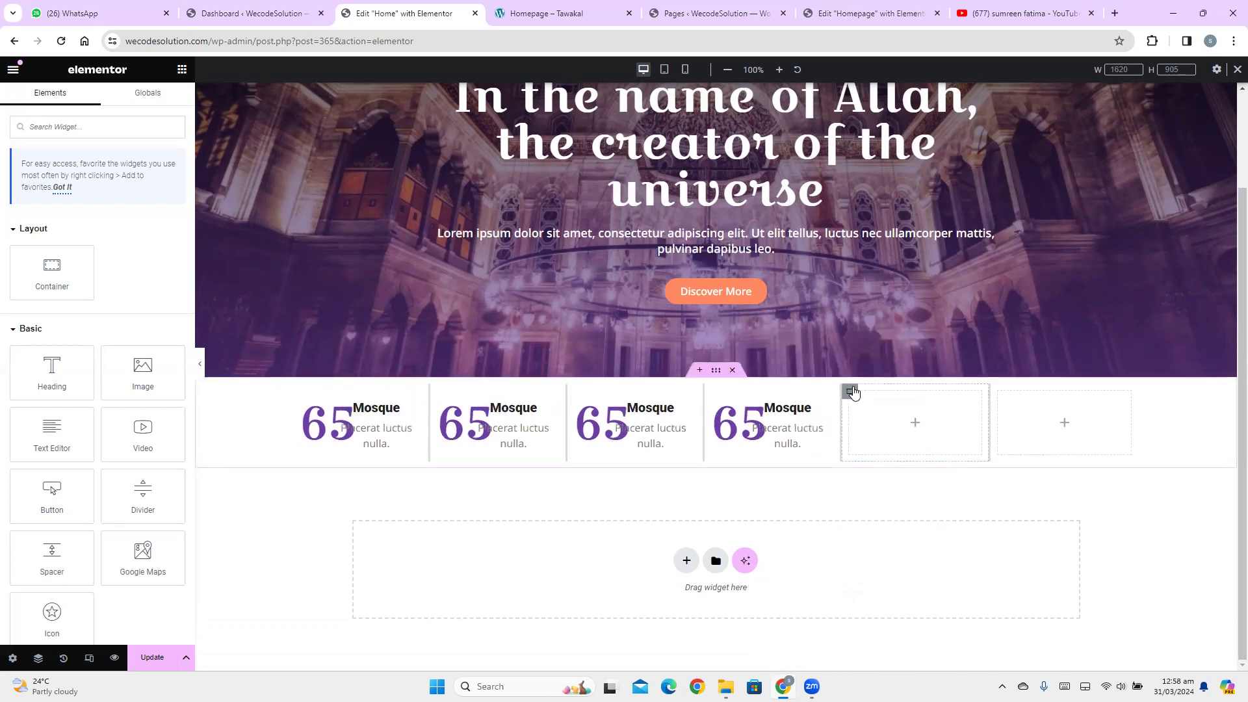
right_click(851, 392)
left_click(872, 655)
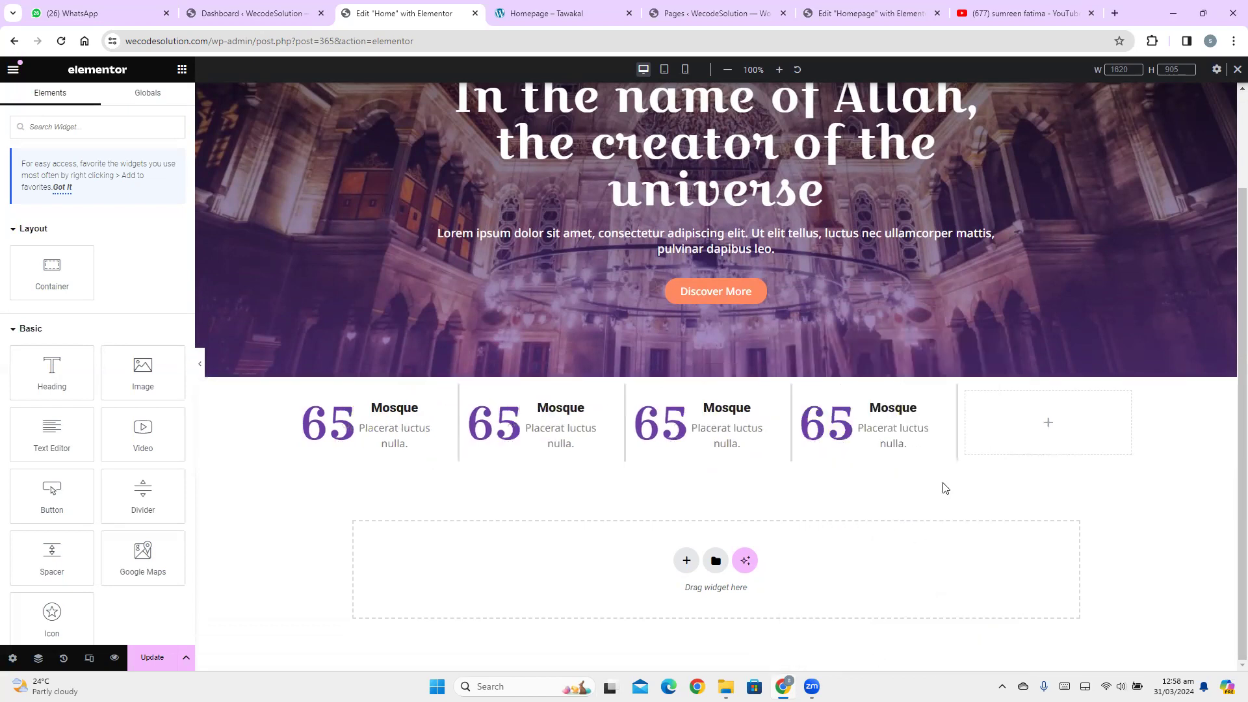
Copy the remaining empty container and paste its style onto the fourth Mosque column to remove the divider line
right_click(967, 394)
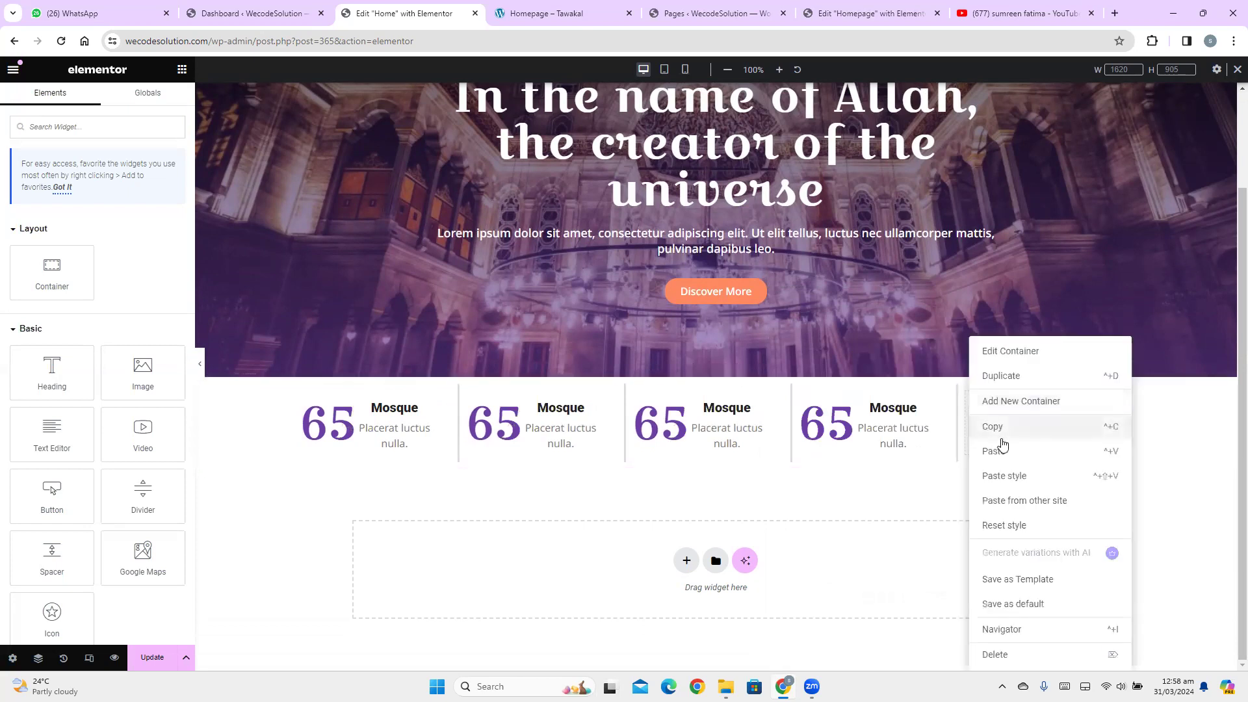
left_click(891, 411)
right_click(802, 392)
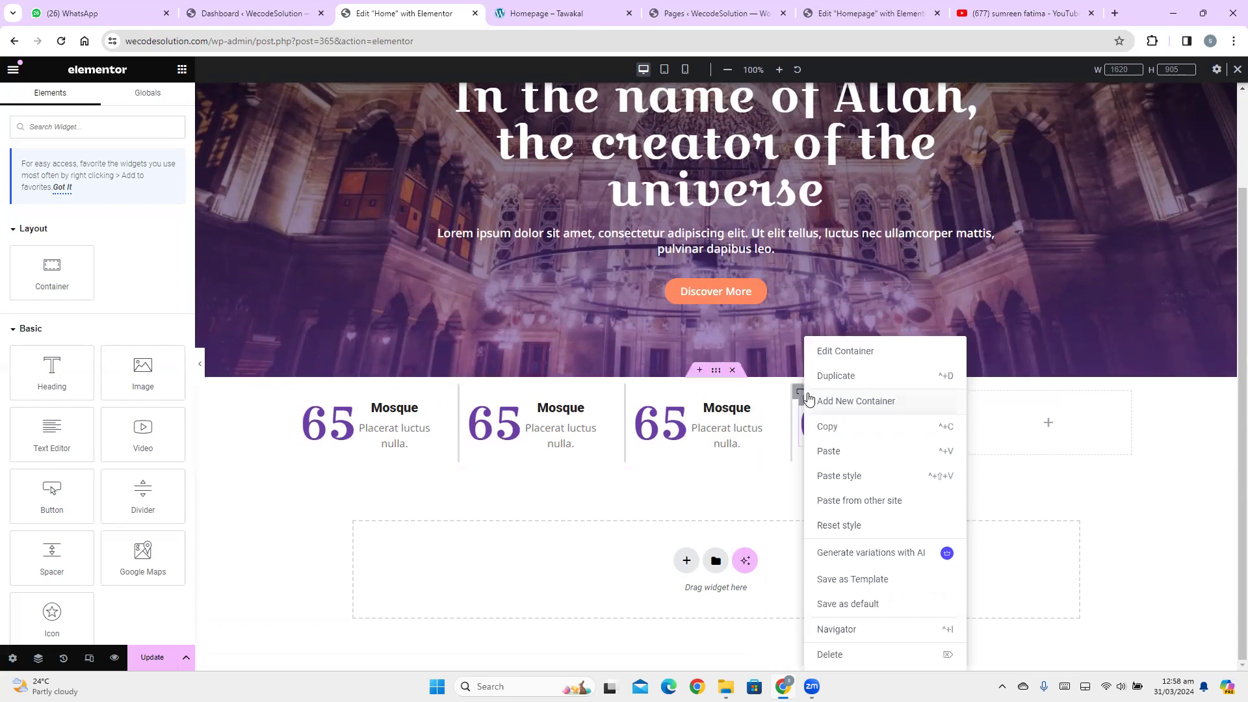
left_click(839, 476)
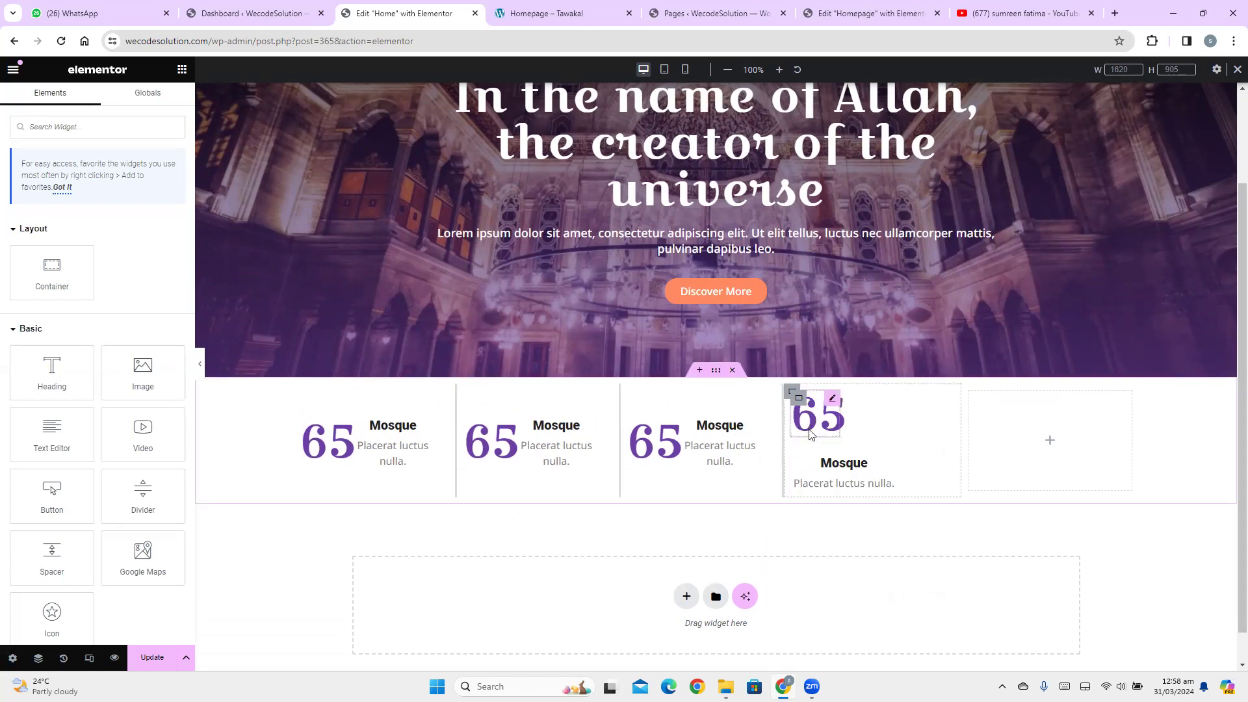
right_click(800, 396)
left_click(825, 476)
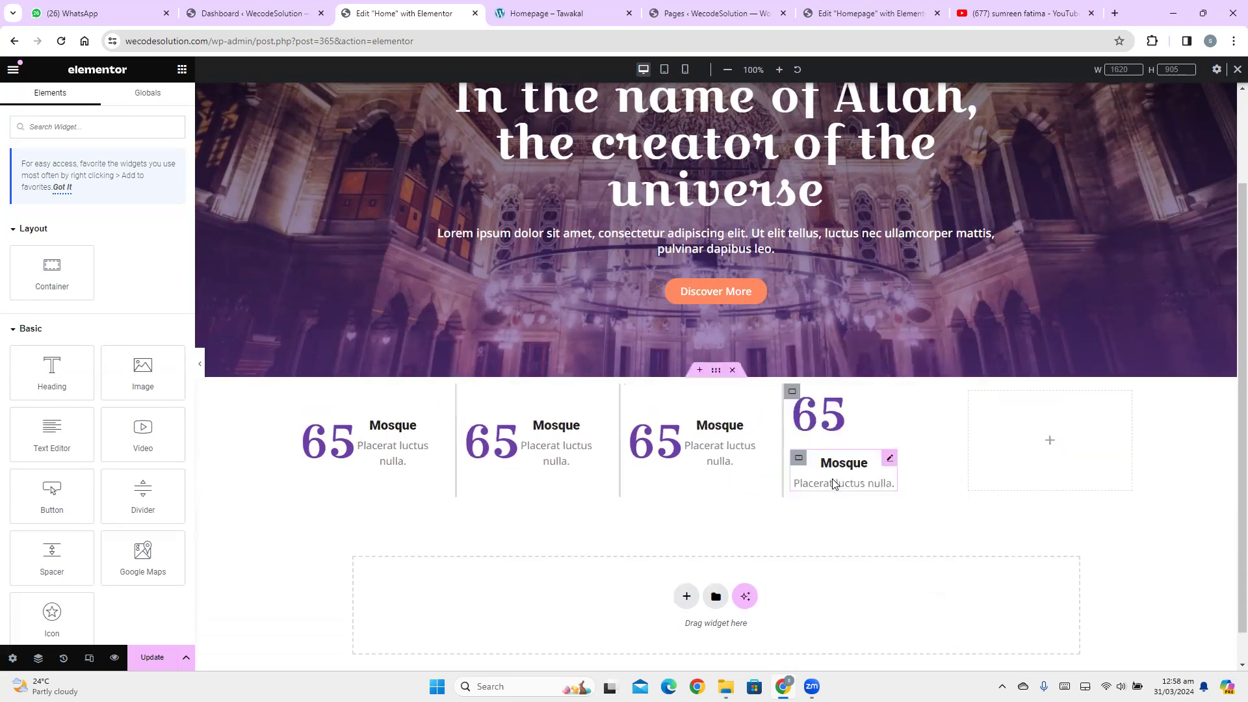
Set the fourth Mosque column's direction to horizontal row and delete the last empty container
left_click(791, 394)
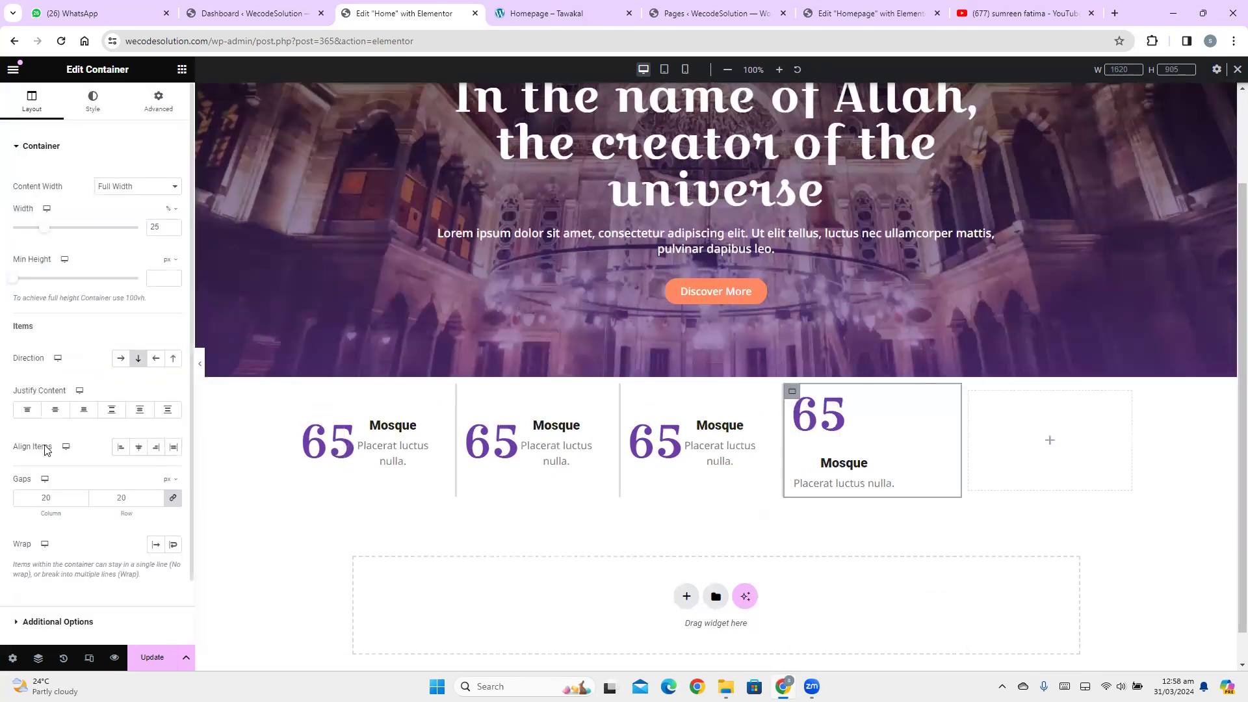
left_click(121, 360)
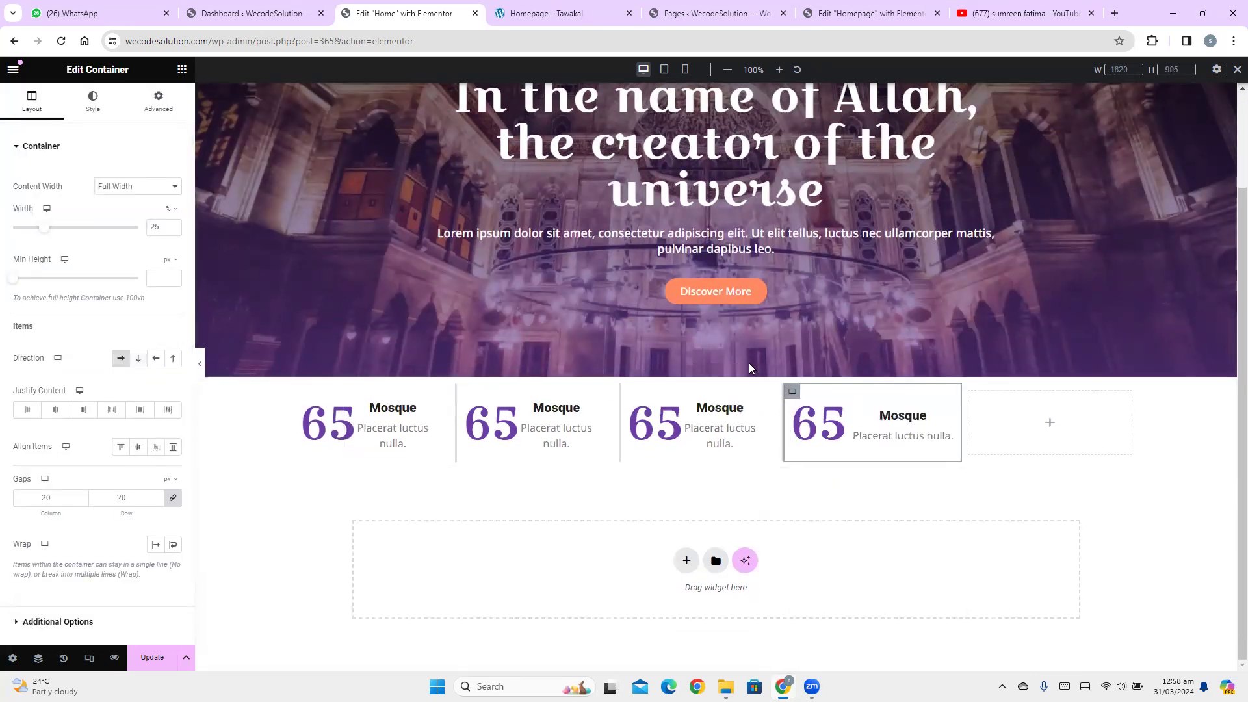
right_click(990, 429)
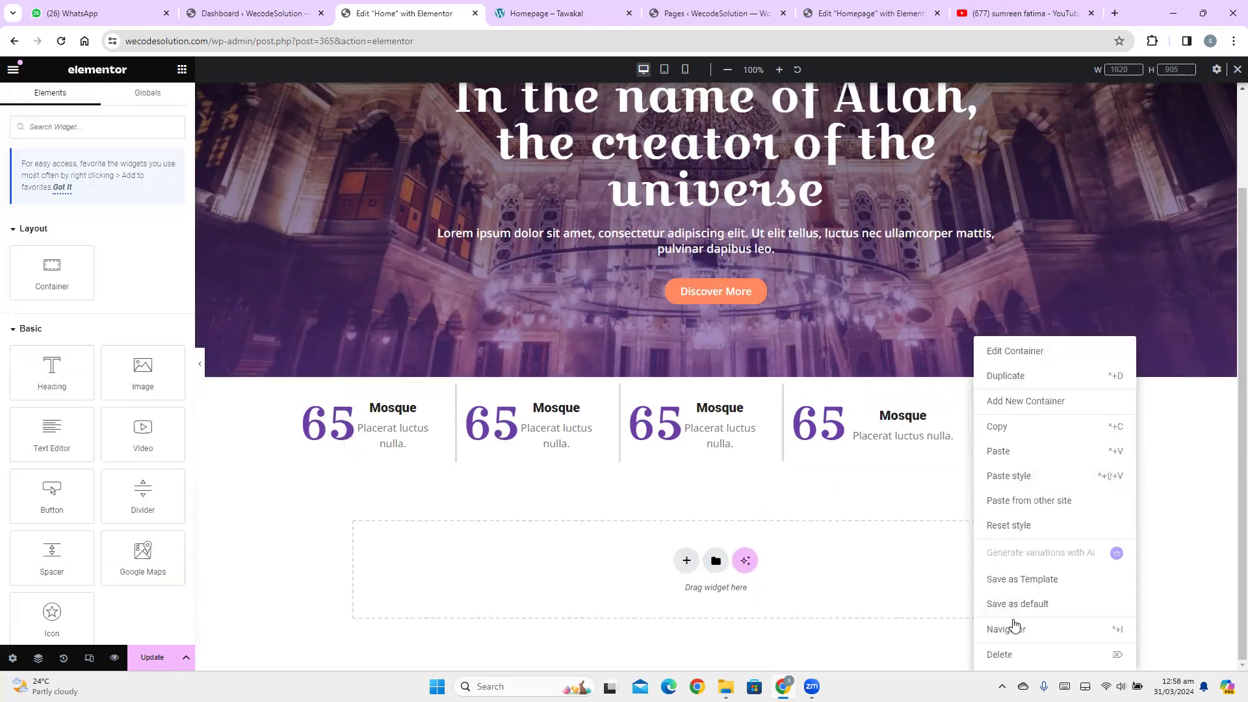
left_click(1016, 658)
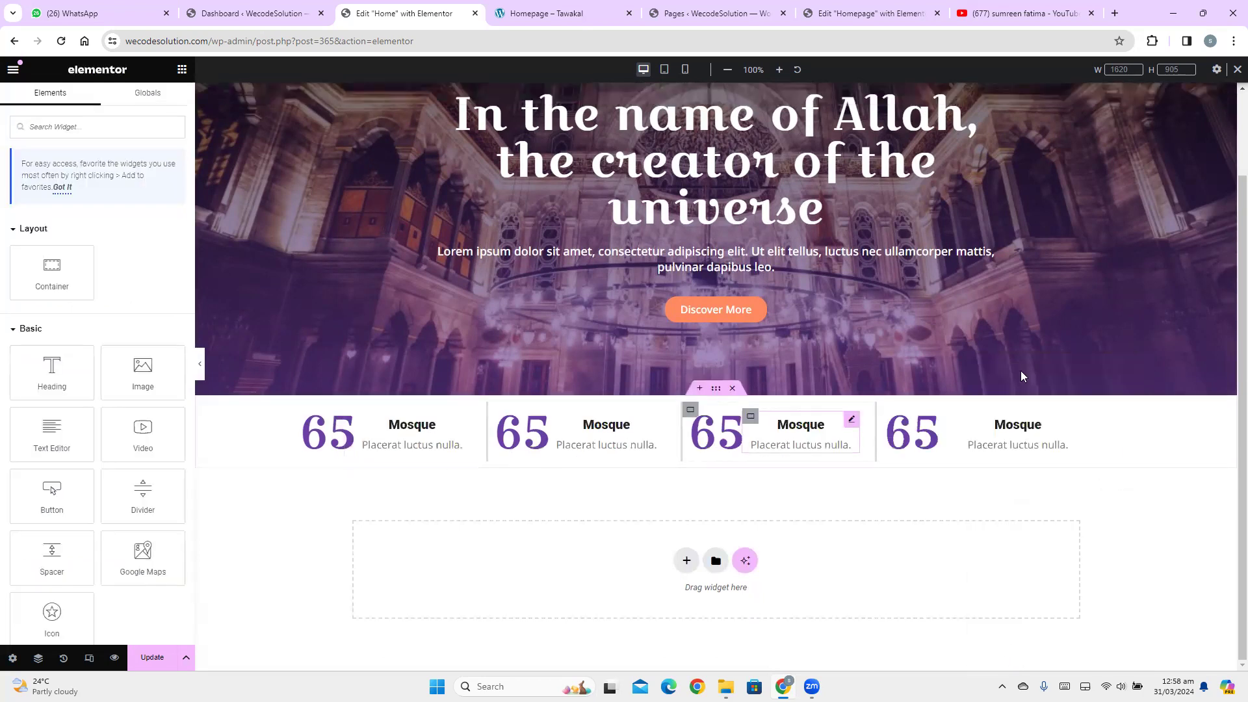
left_click(517, 434)
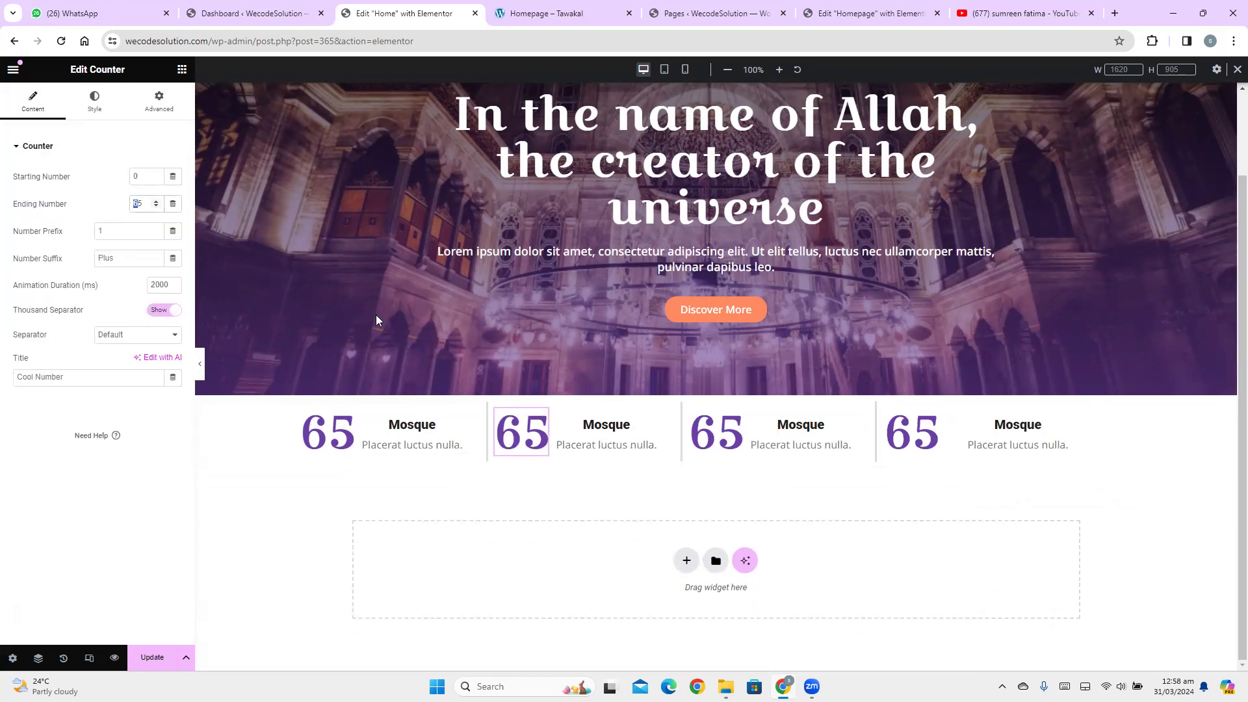
left_click(609, 442)
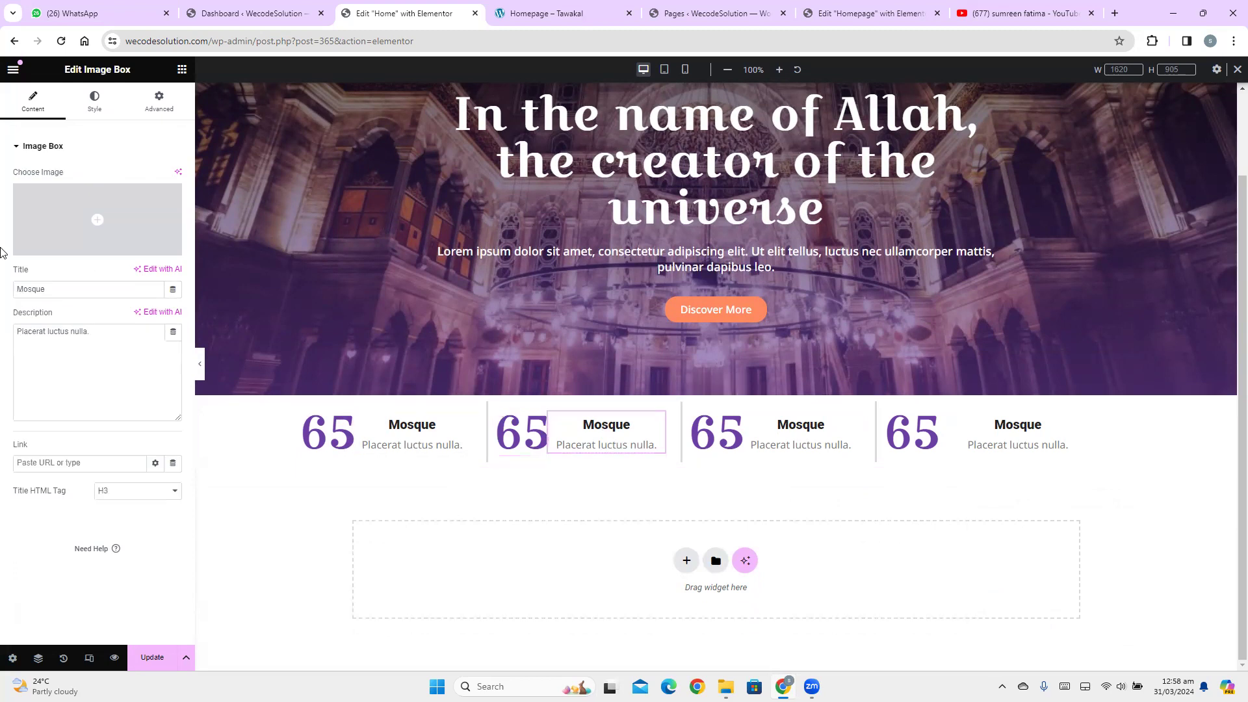
double_click(43, 287)
left_click_drag(79, 332, 8, 356)
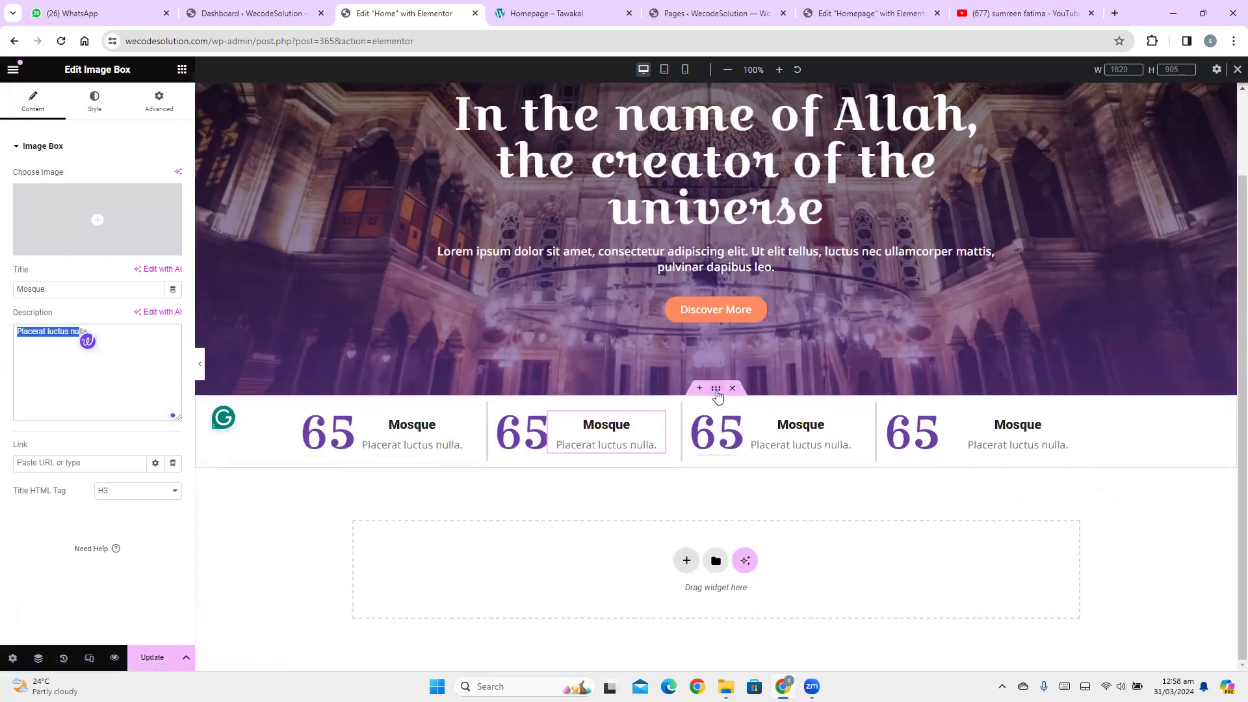
Set the counter row container's padding to 2 px top and bottom and 1 px right and left
left_click(195, 138)
left_click(162, 105)
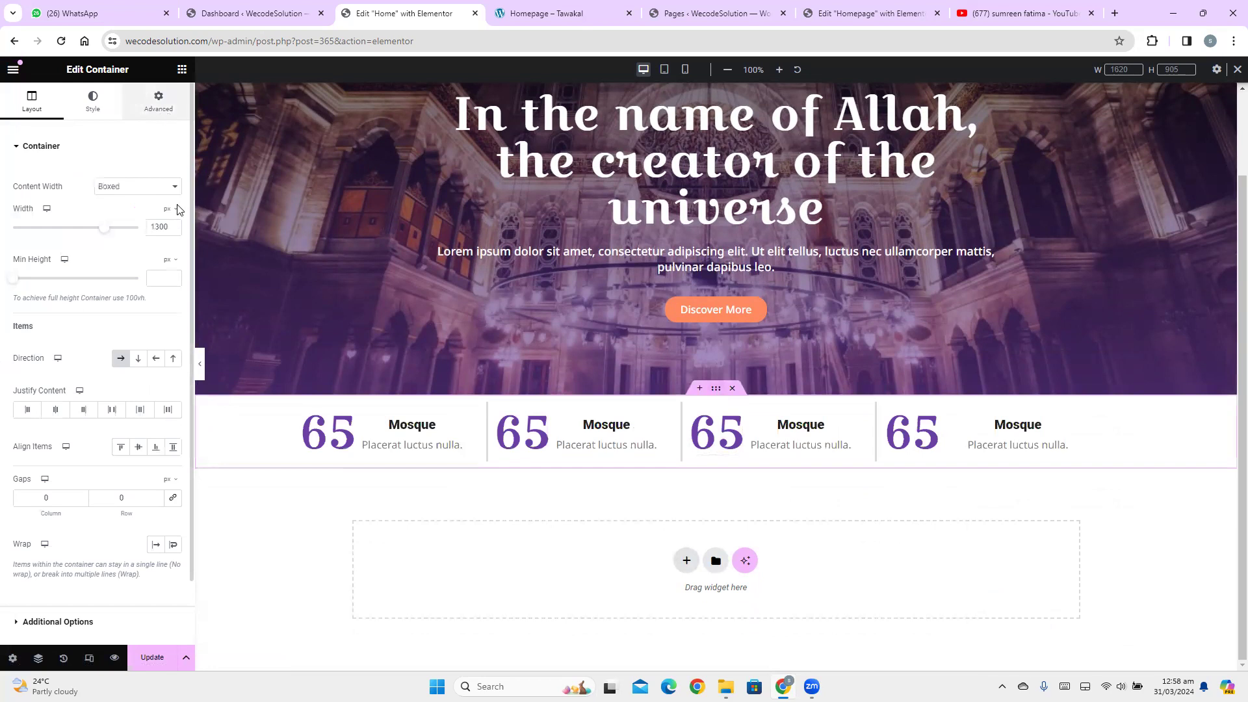
left_click(44, 245)
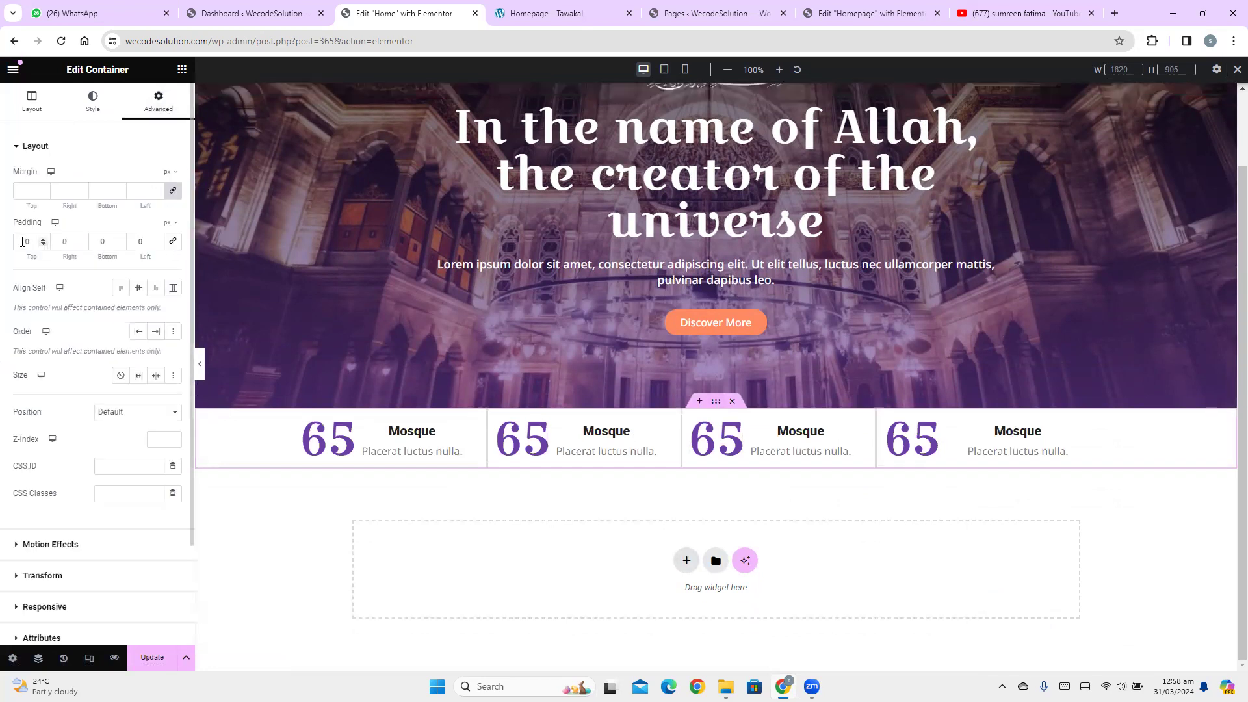
type("2")
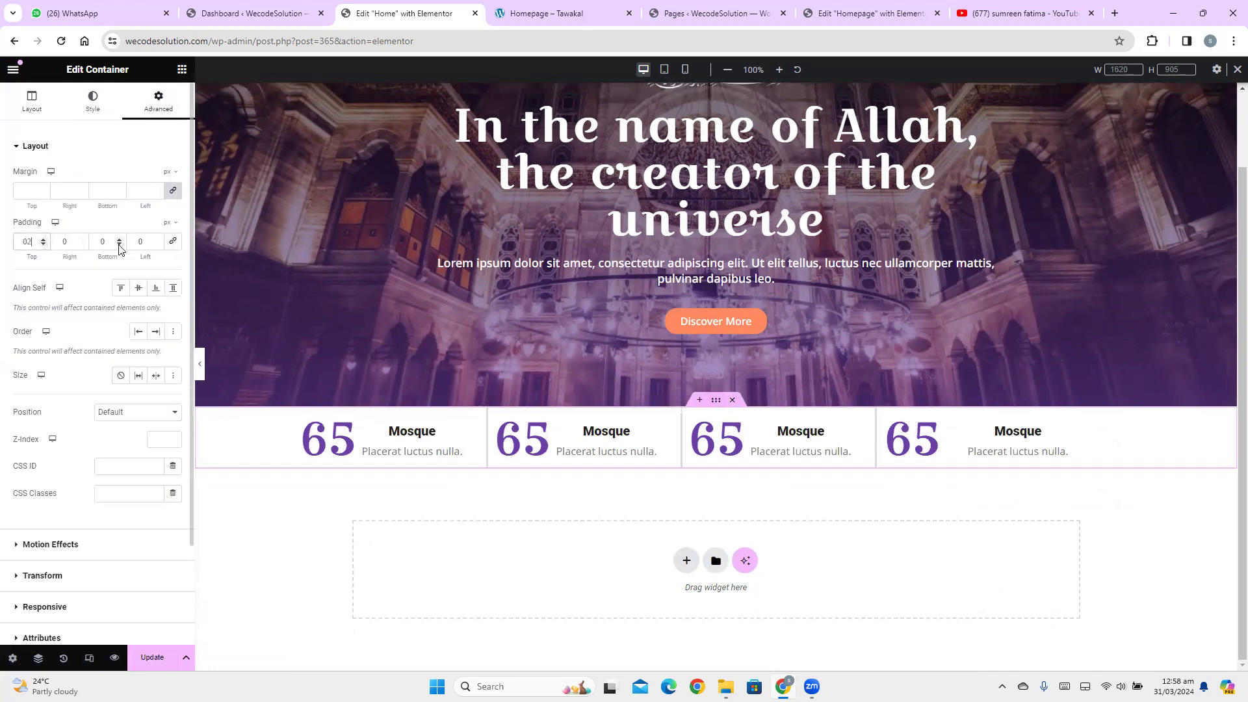
left_click(102, 246)
type("2")
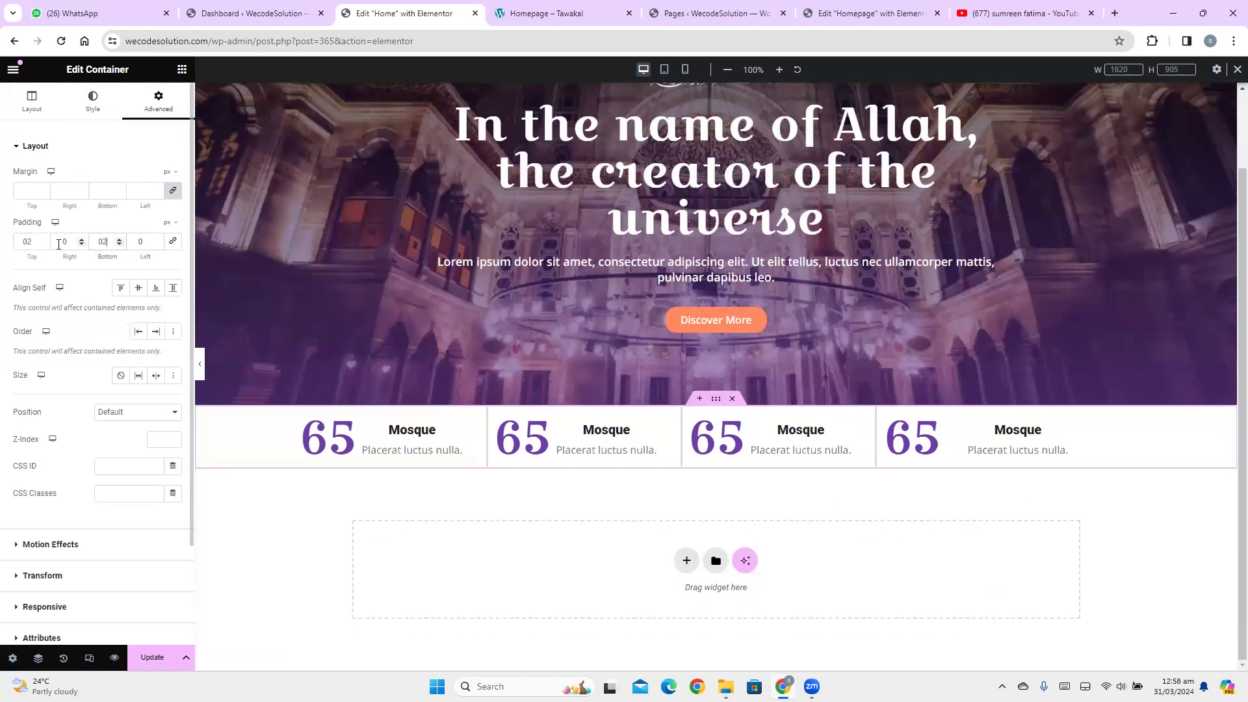
double_click(68, 243)
type("1")
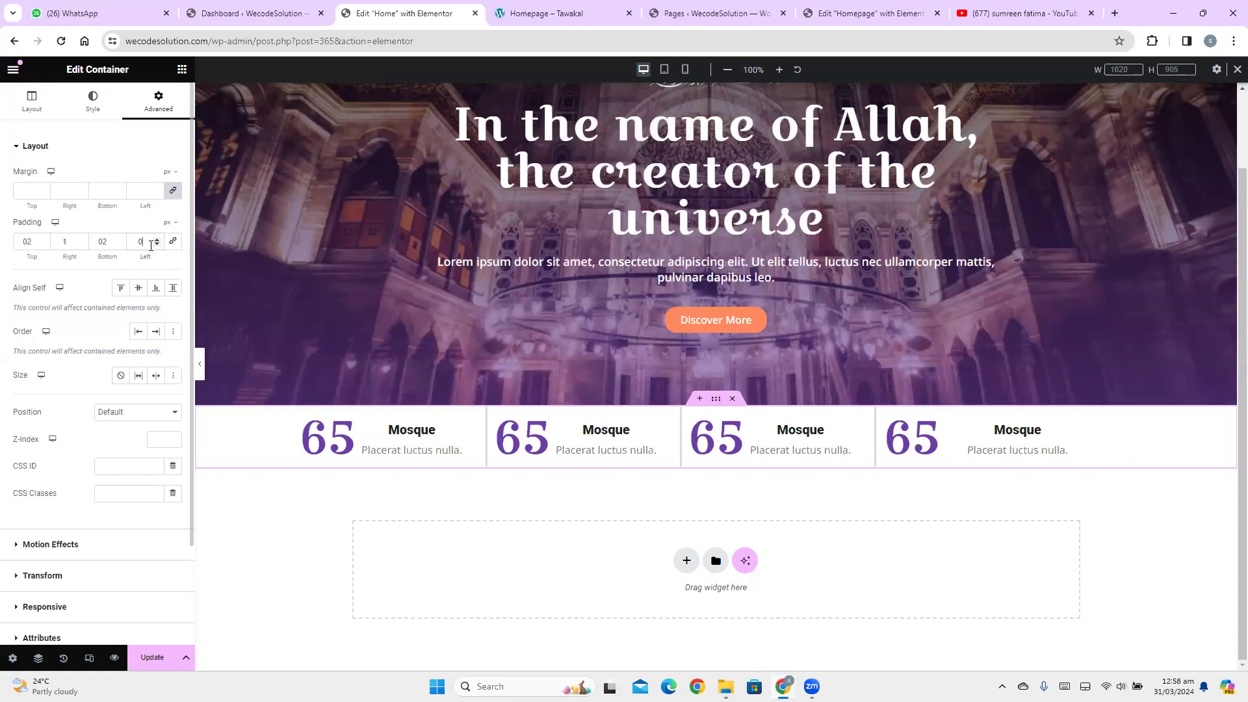
double_click(139, 243)
type("1")
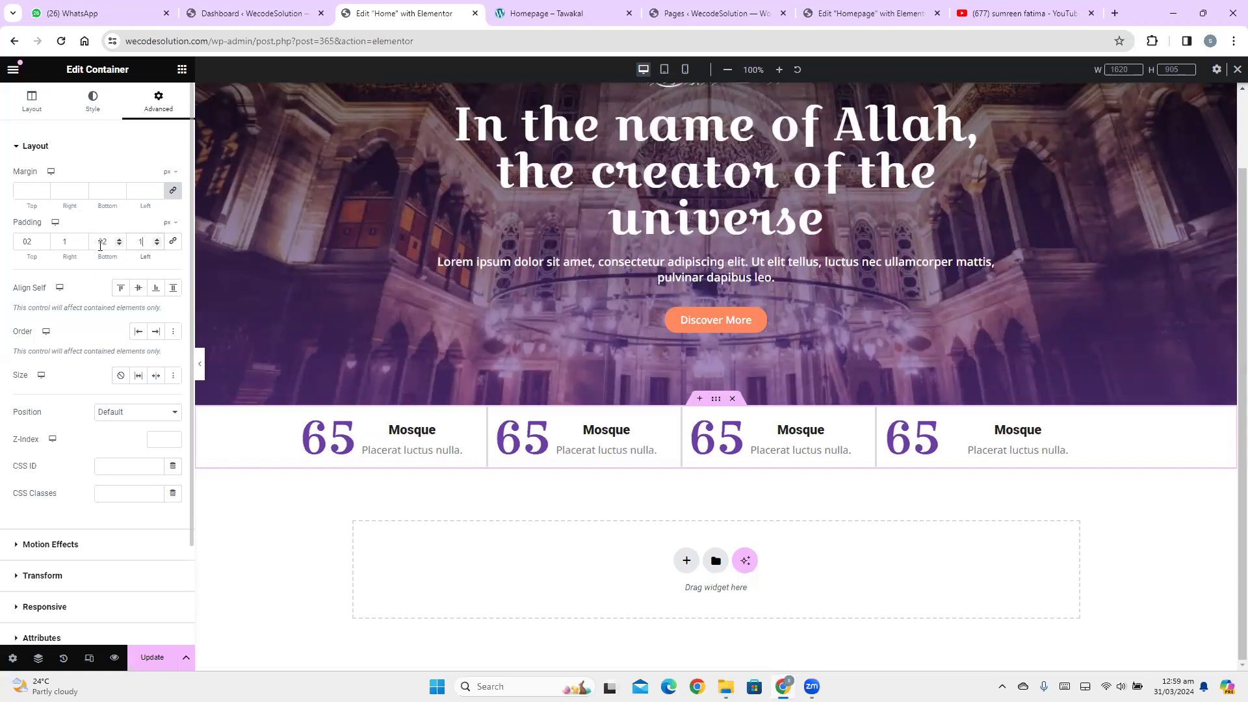
Check the Tawakal reference page and raise the counter row container's top padding to 6 px
left_click(517, 9)
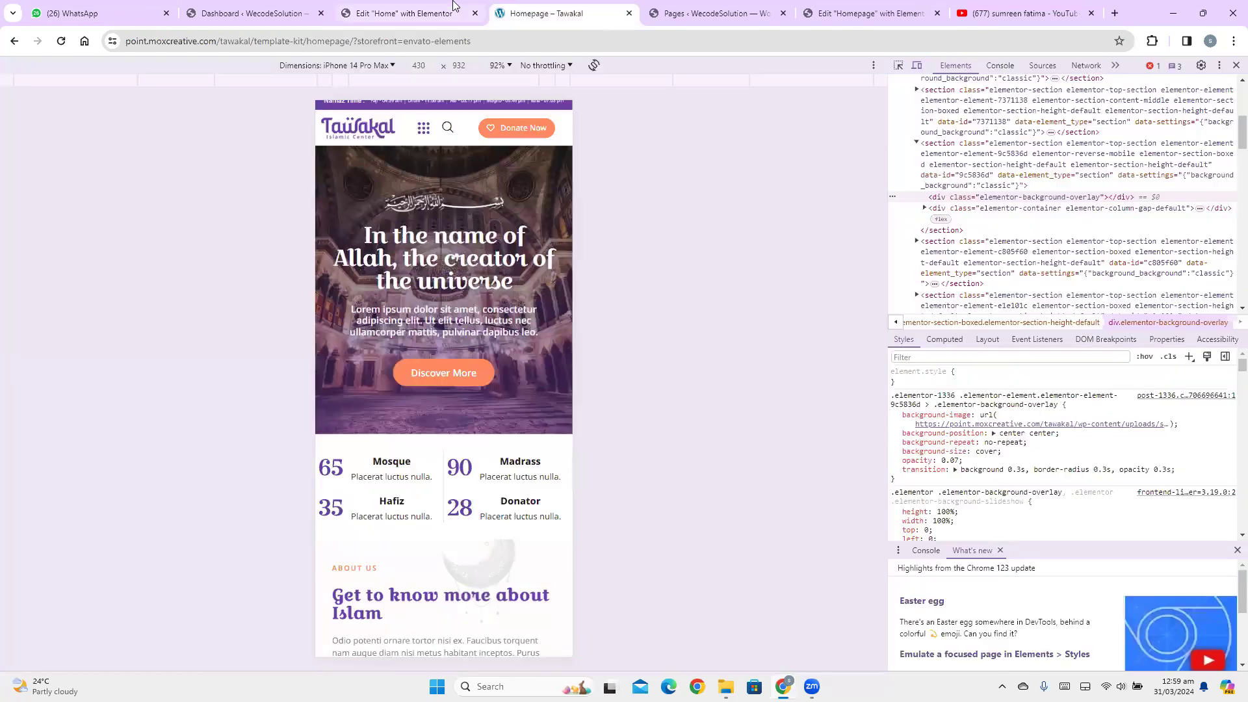
left_click(453, 7)
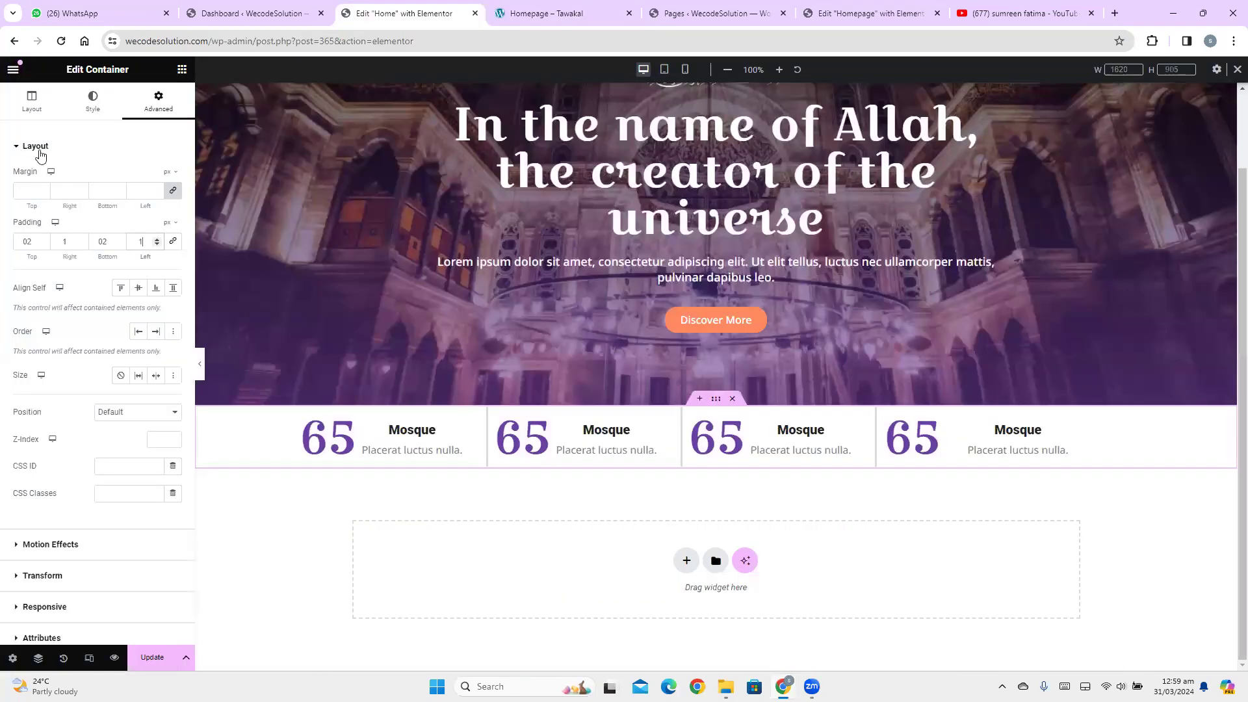
left_click(47, 239)
left_click(46, 238)
left_click(46, 238)
left_click(46, 239)
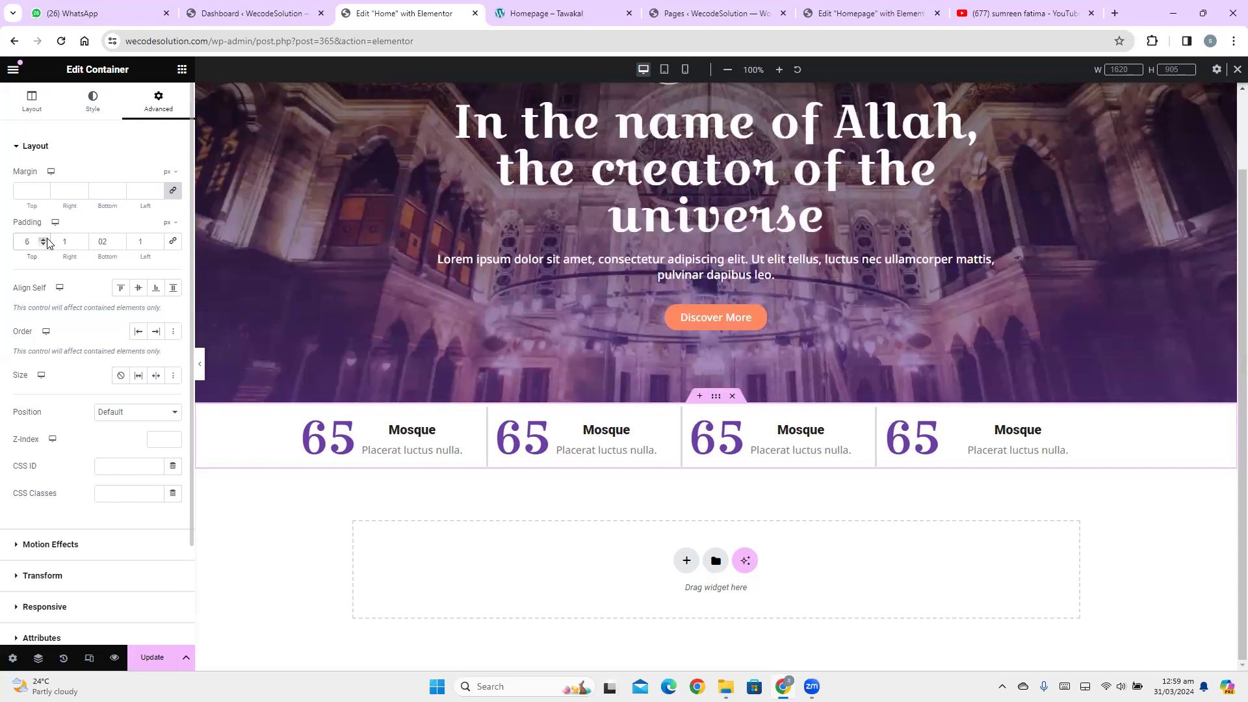
Switch the counter row container's padding unit to em and set 2 top, 1 right, 2 bottom and 1 left
mouse_move(164, 224)
left_click(169, 264)
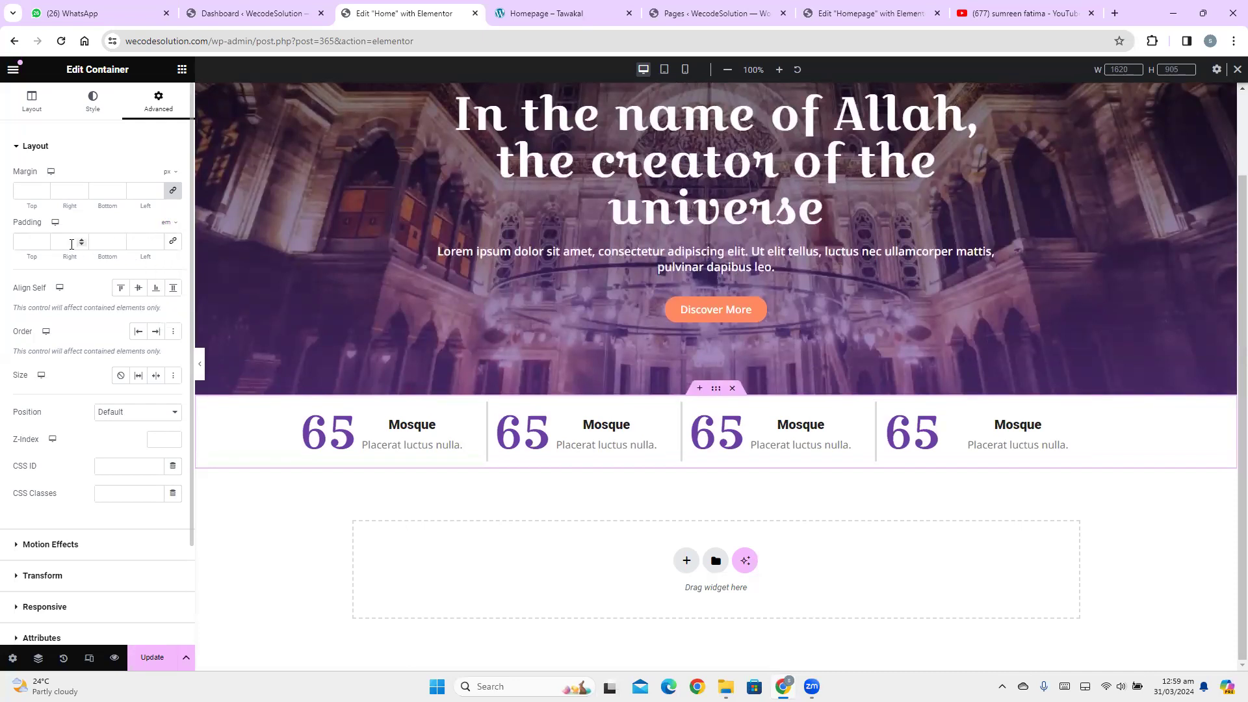
left_click(23, 237)
type("2")
left_click(107, 245)
type("2")
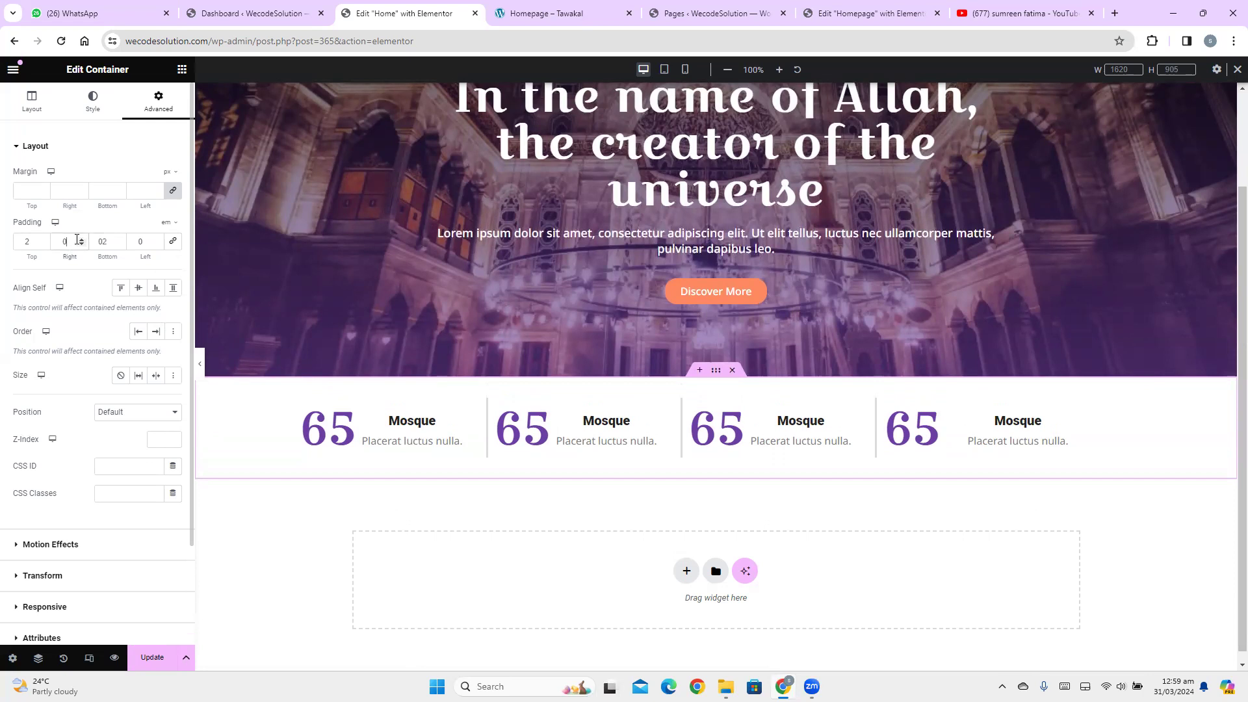
left_click(81, 238)
left_click(148, 244)
key("Up")
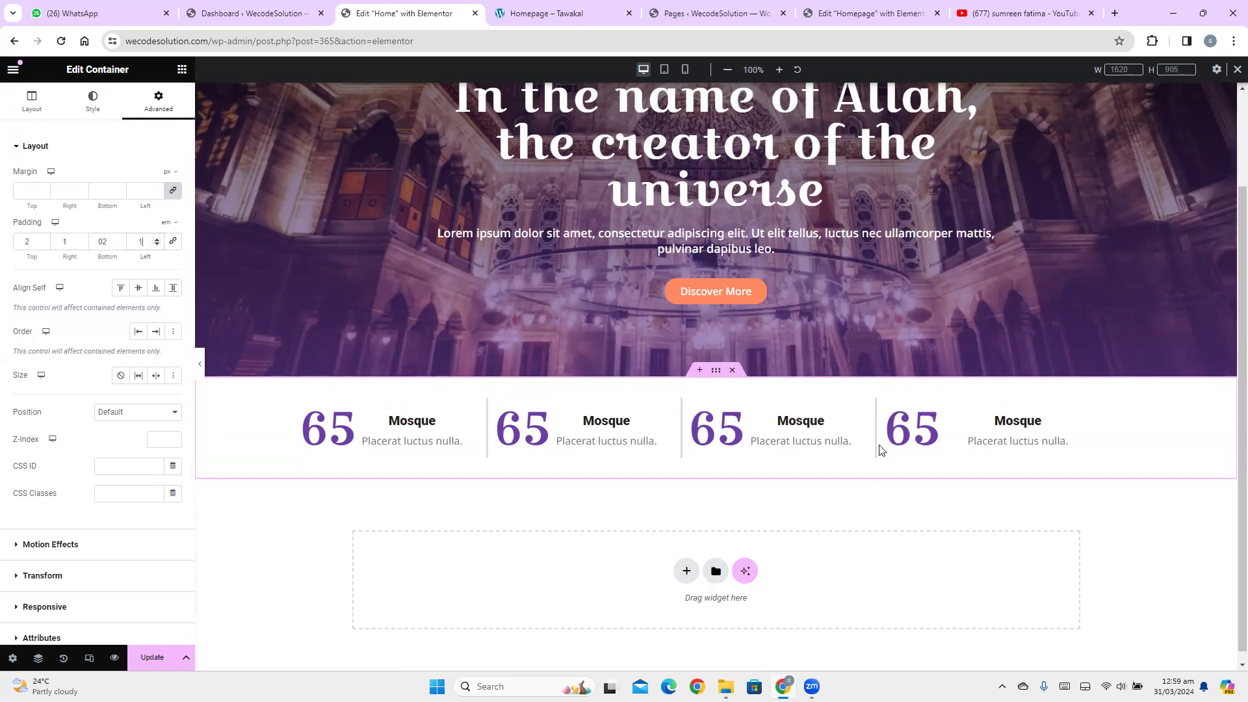
Check the counter row in tablet view, return to desktop view and duplicate the whole row container
scroll(845, 468, "down", 1)
scroll(799, 501, "up", 2)
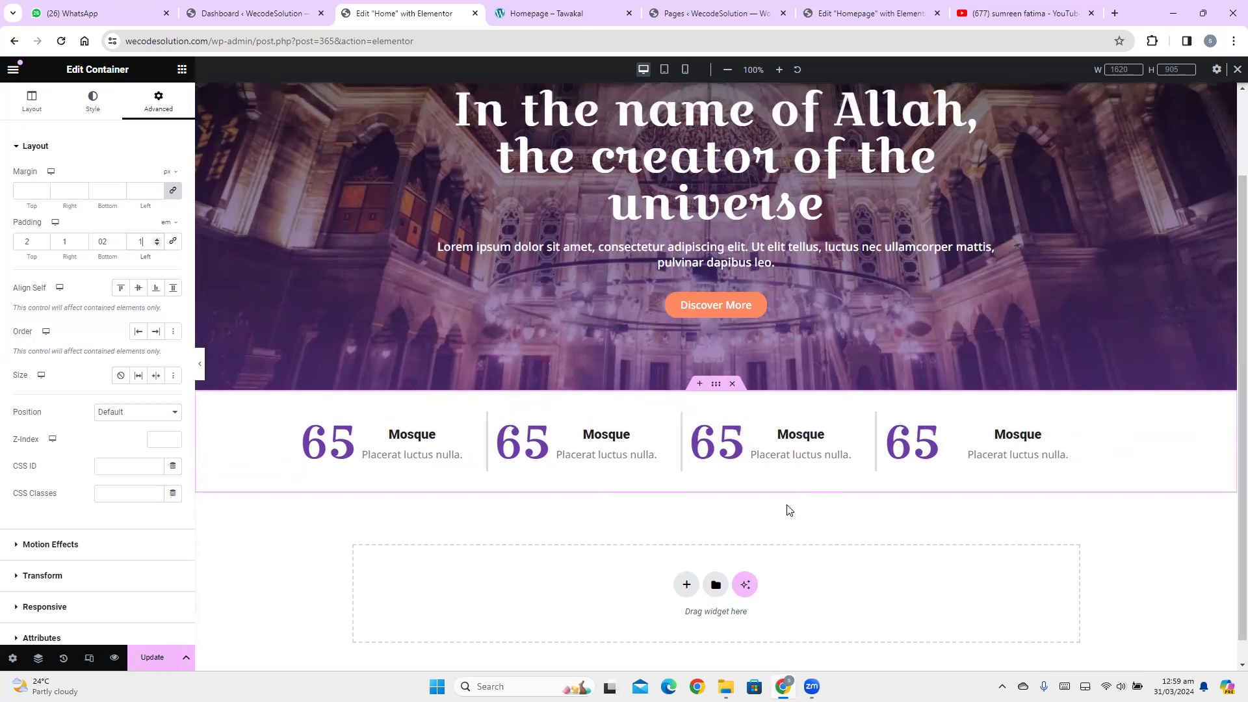
left_click(663, 69)
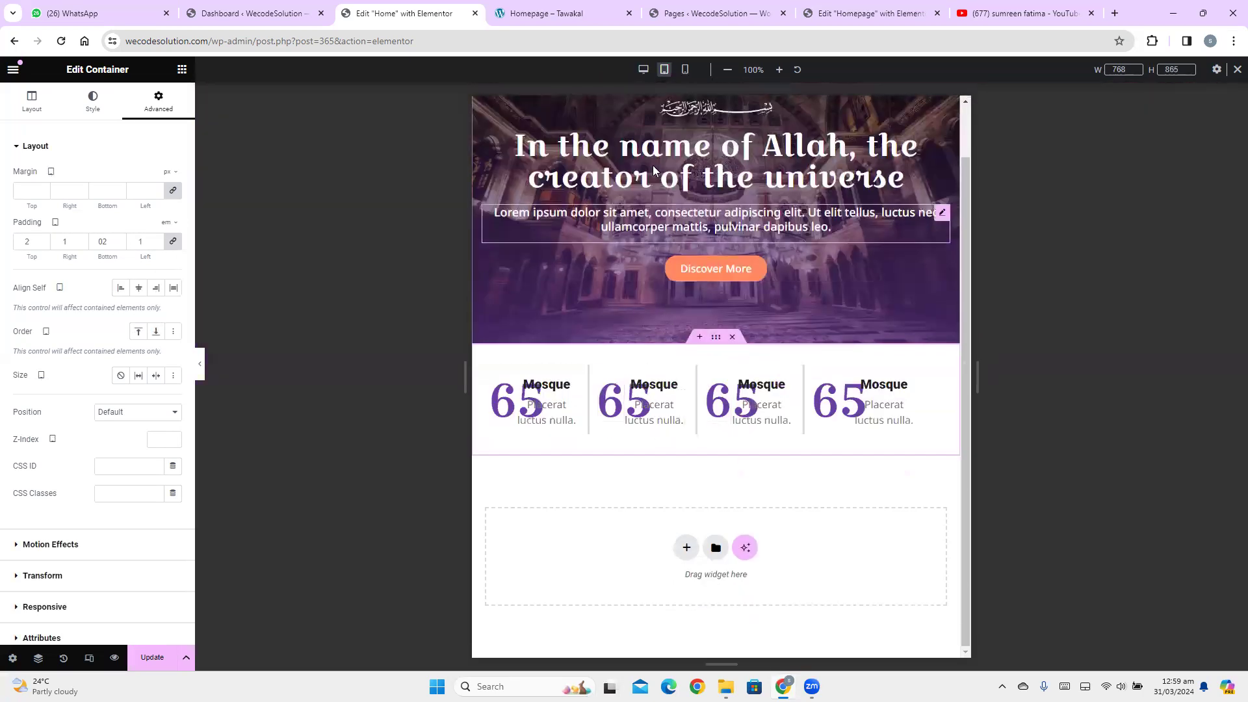
left_click(644, 70)
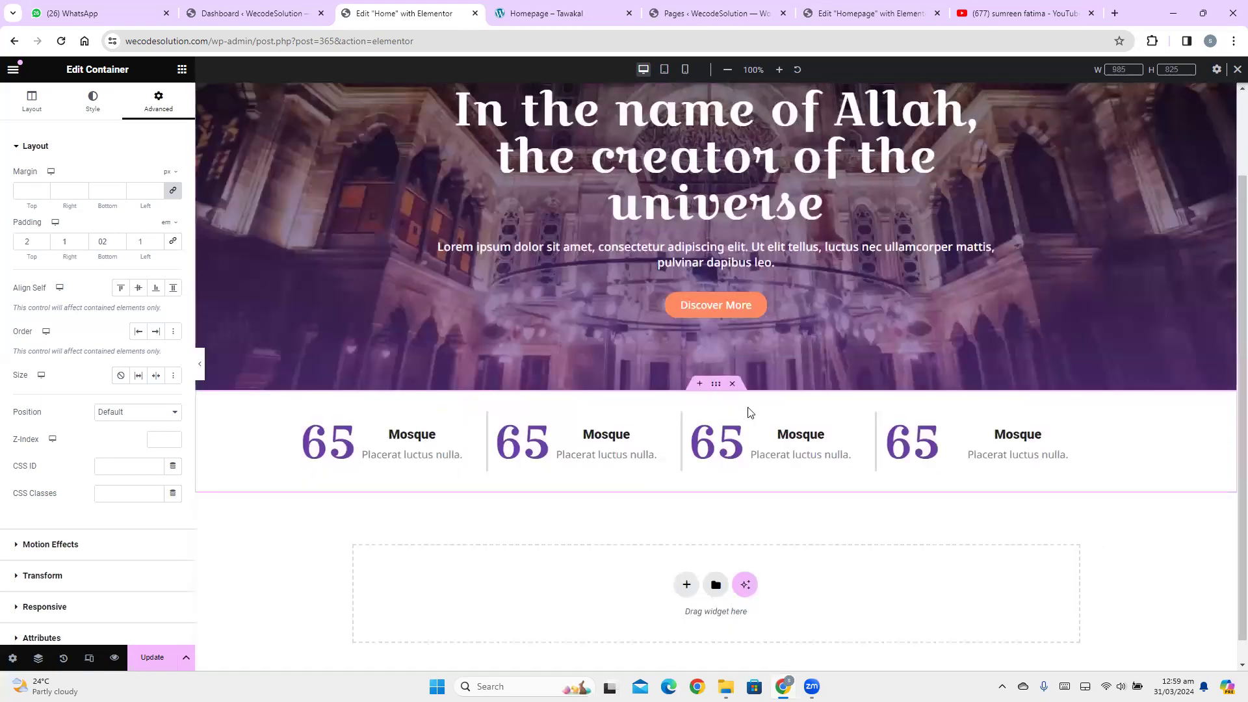
right_click(717, 388)
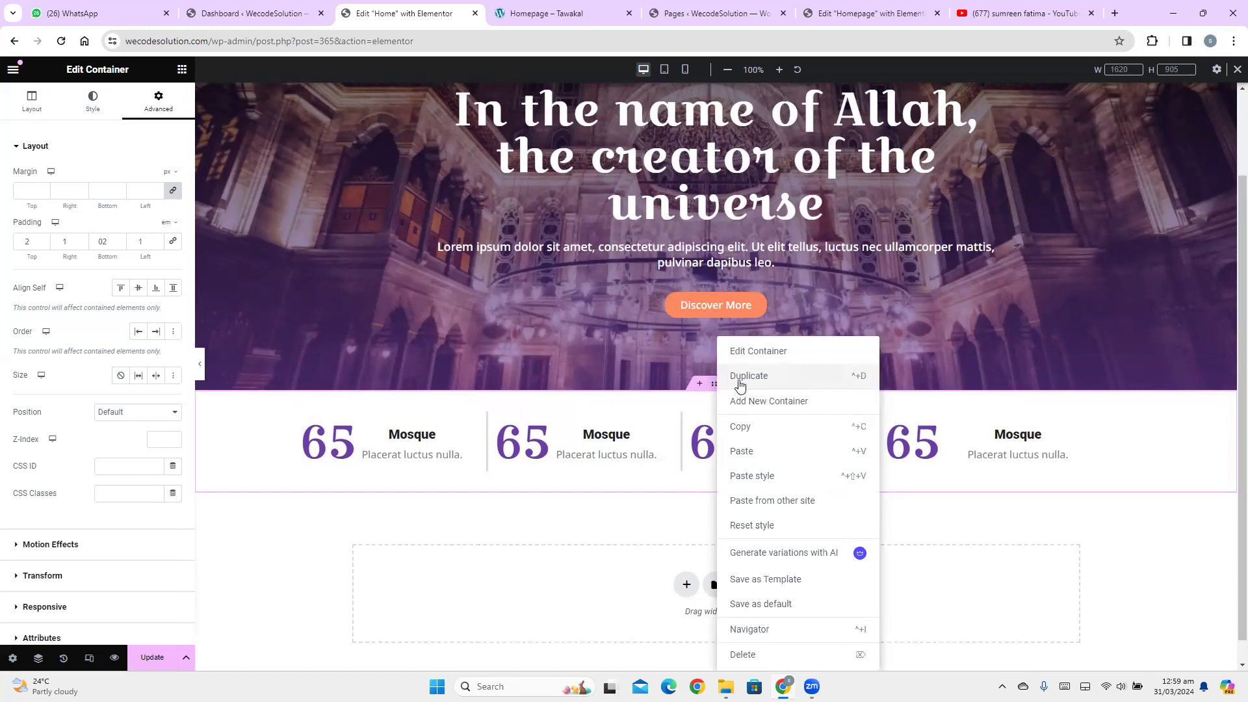
left_click(772, 376)
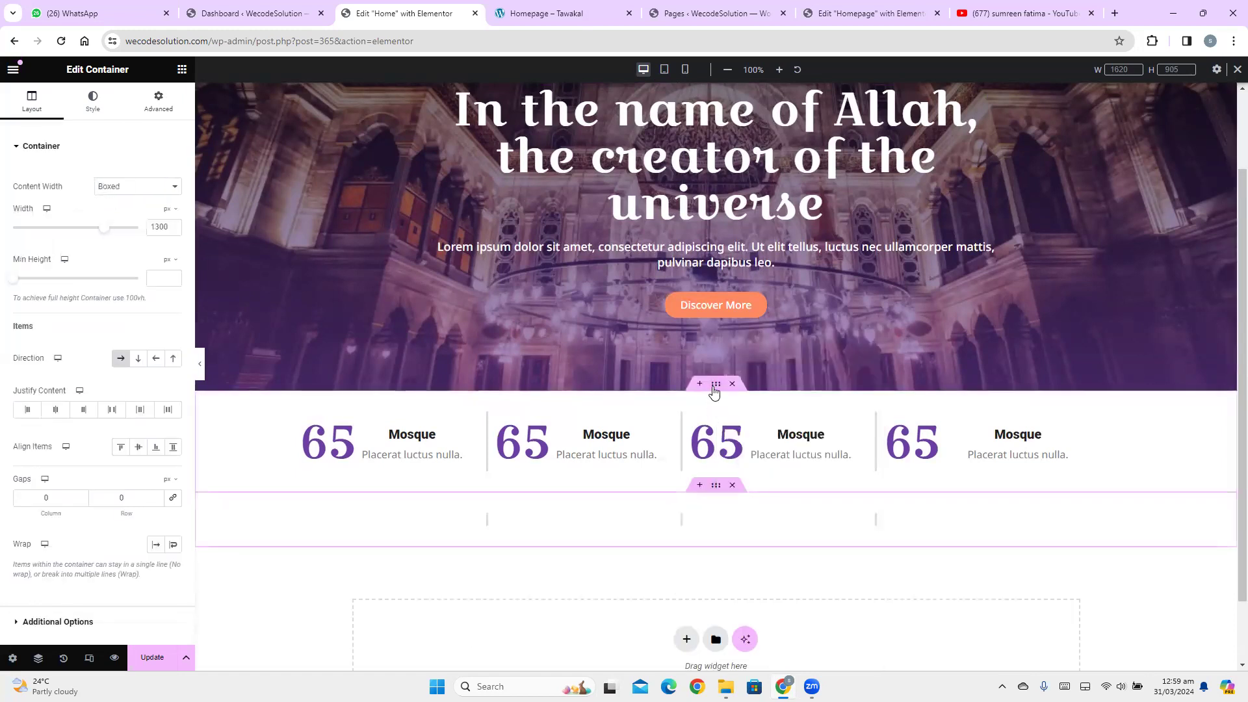
Hide the first counter row container on tablet portrait and mobile portrait
left_click(716, 384)
left_click(159, 101)
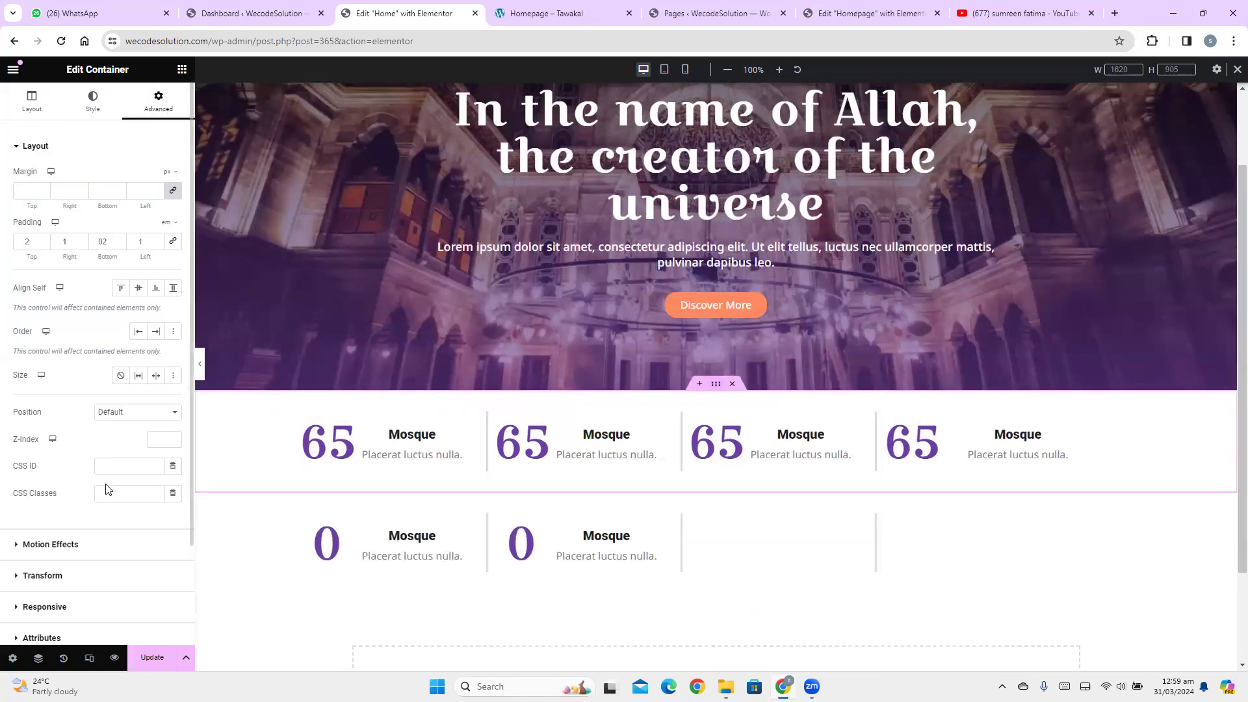
scroll(107, 488, "down", 2)
left_click(75, 487)
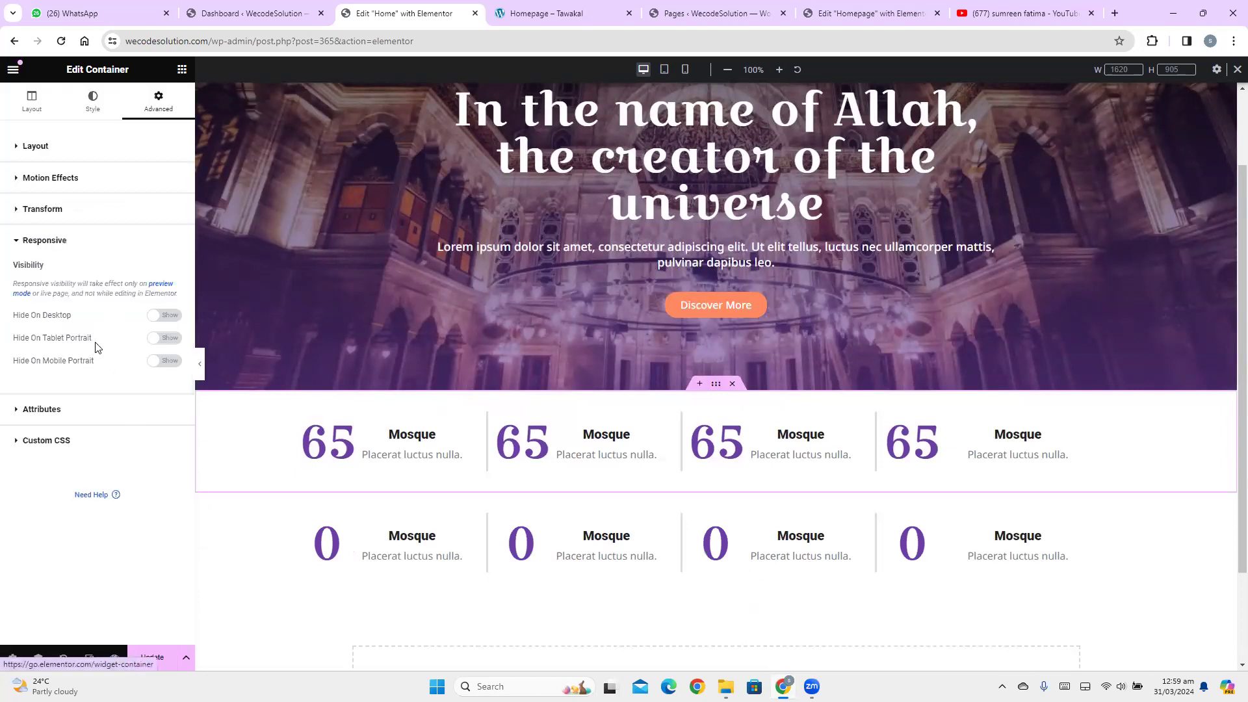
left_click(164, 339)
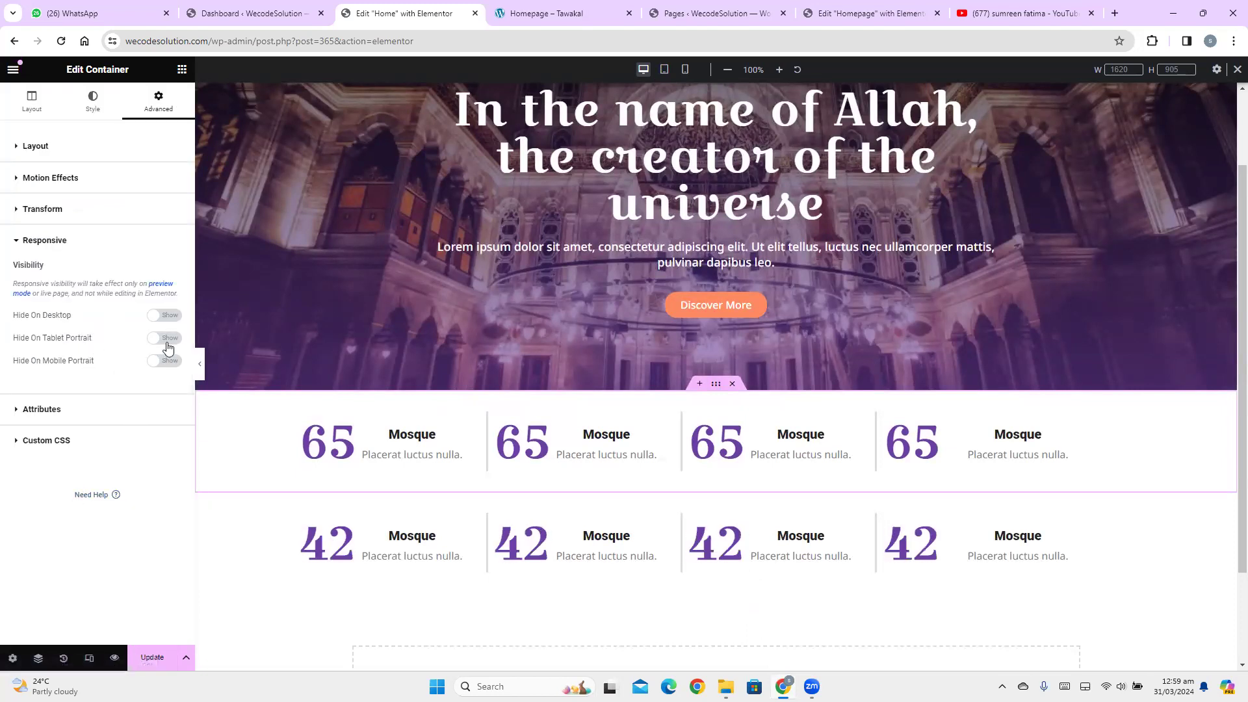
left_click(166, 363)
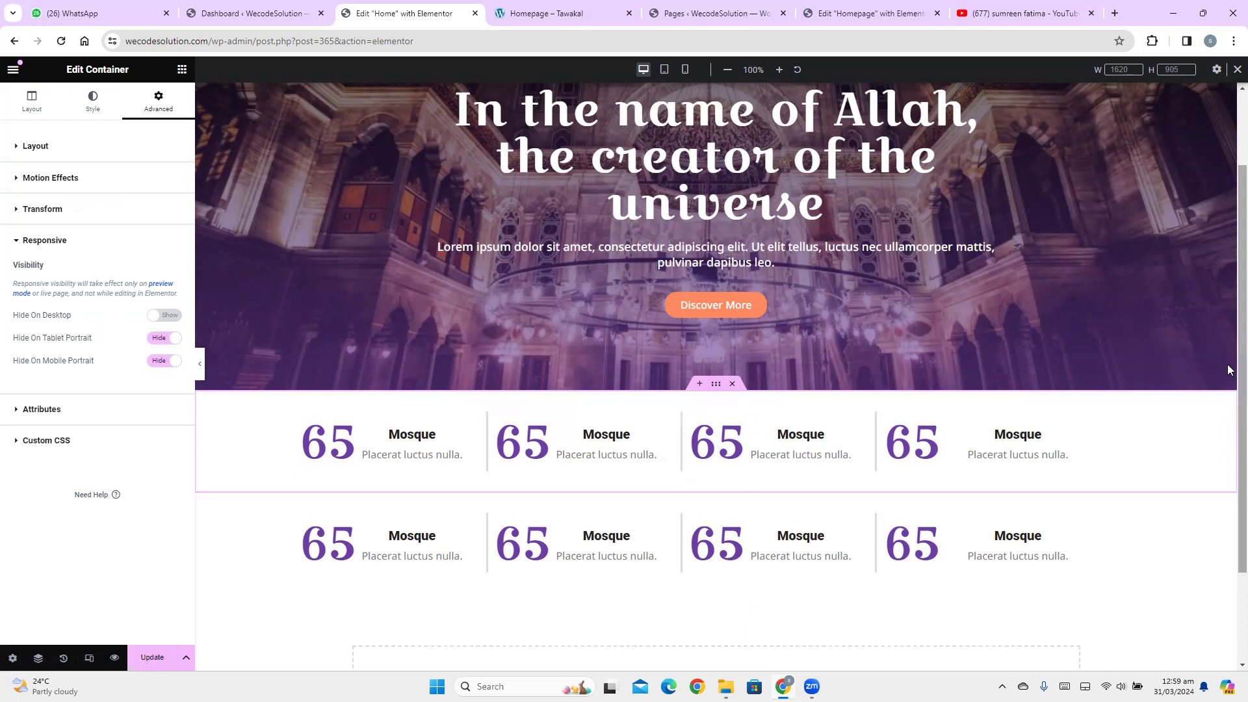
Duplicate the second counter row container with all four of its columns
scroll(1228, 379, "down", 1)
scroll(1228, 390, "down", 2)
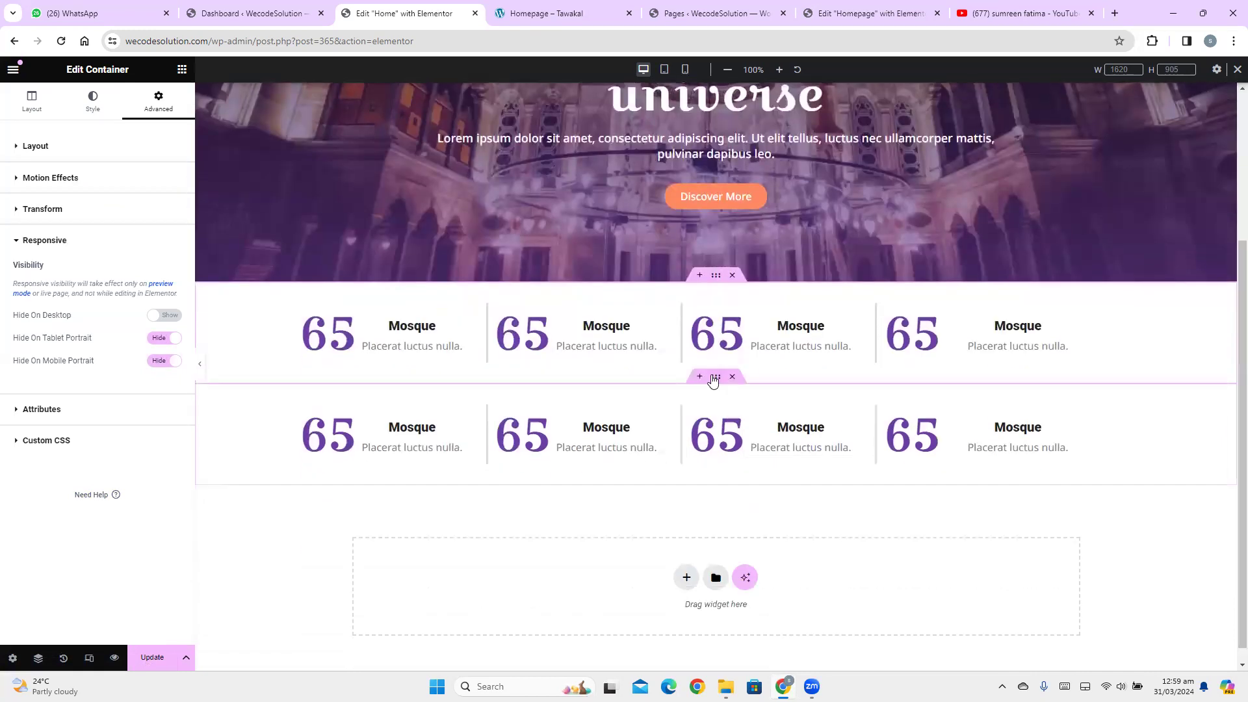
right_click(714, 379)
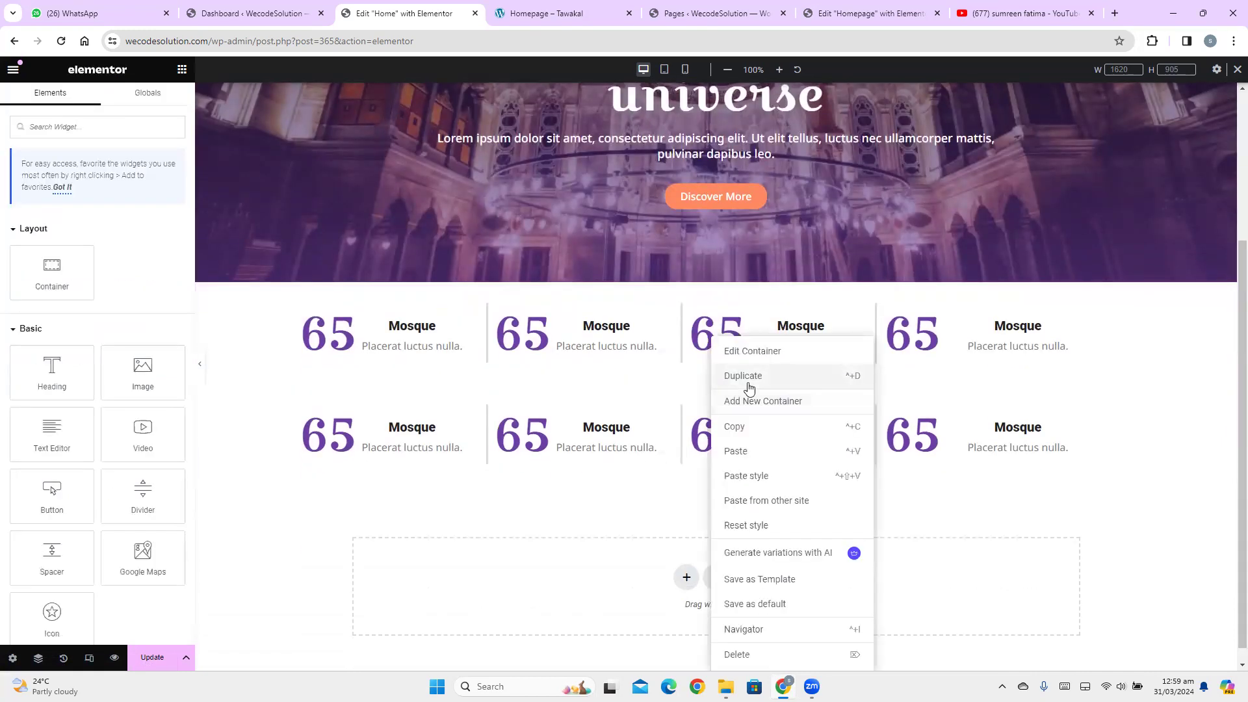
left_click(842, 450)
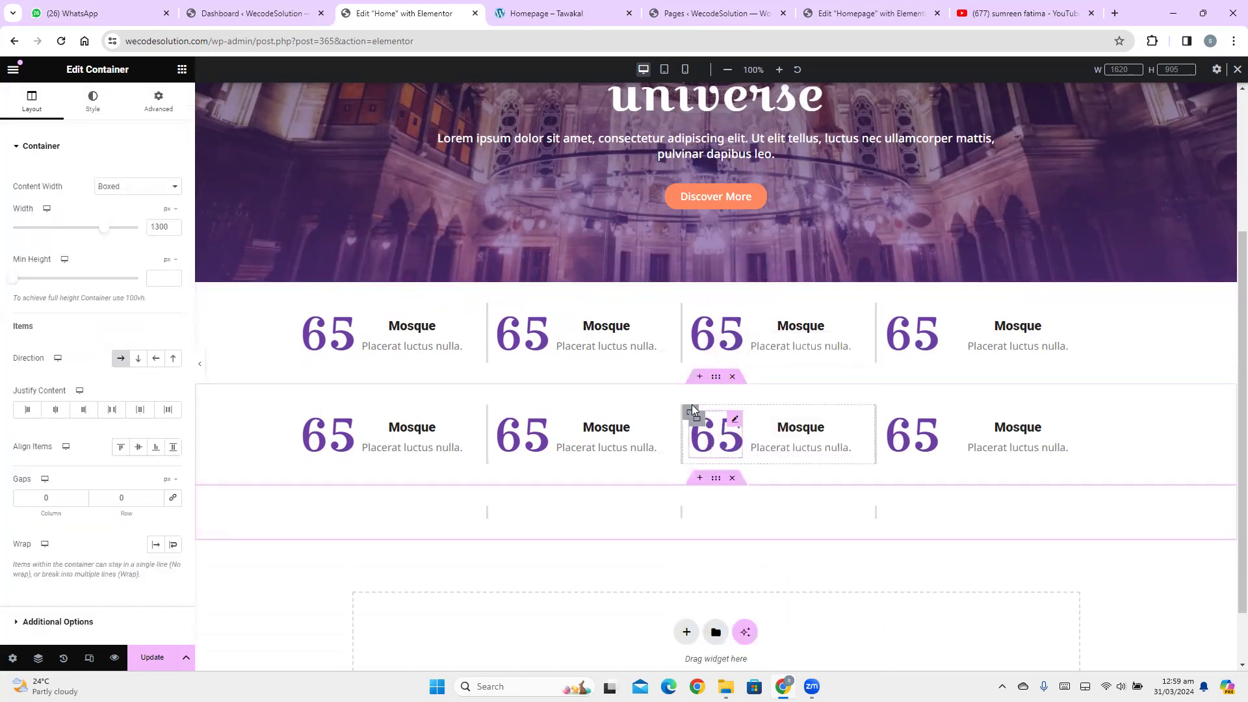
Delete the third and fourth Mosque columns from the second counter row
right_click(741, 580)
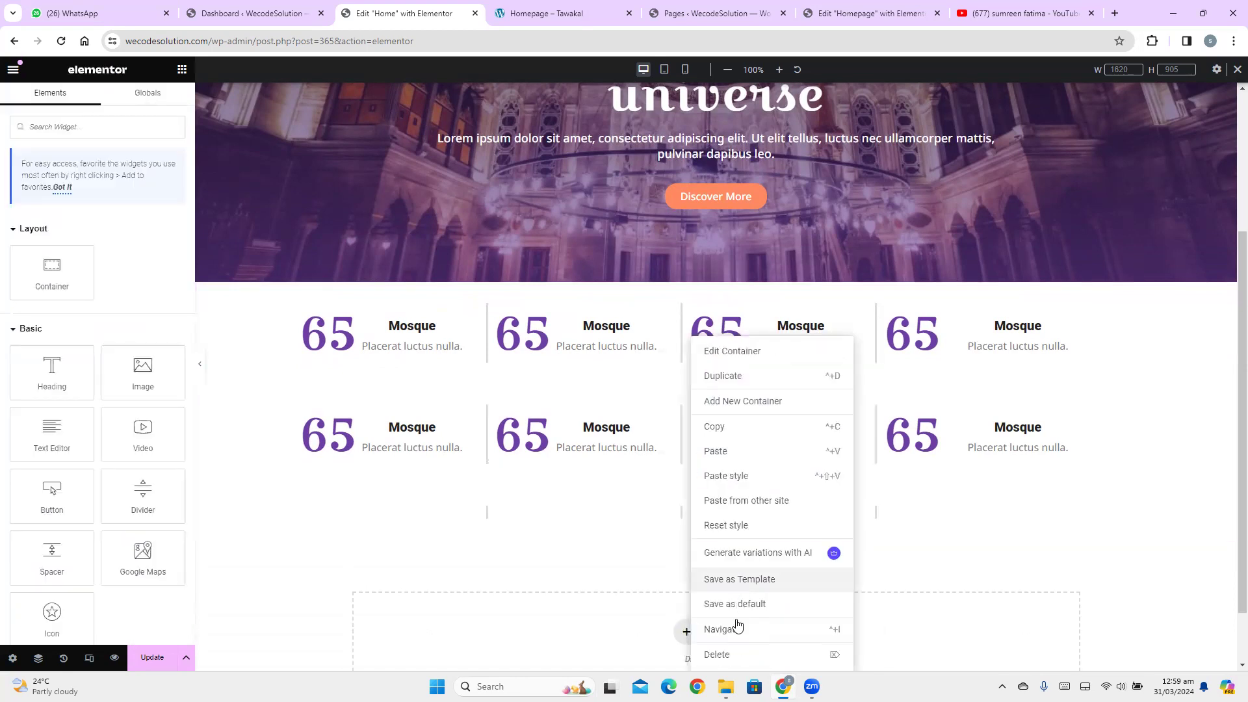
left_click(722, 655)
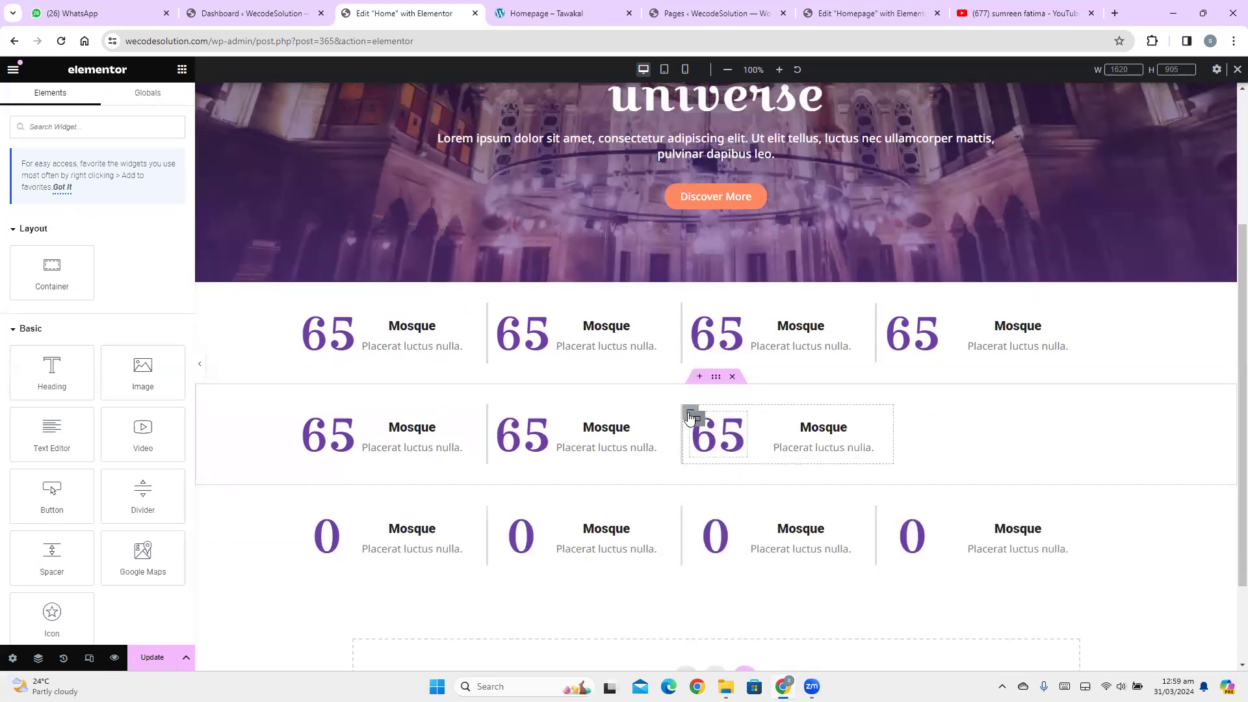
right_click(690, 418)
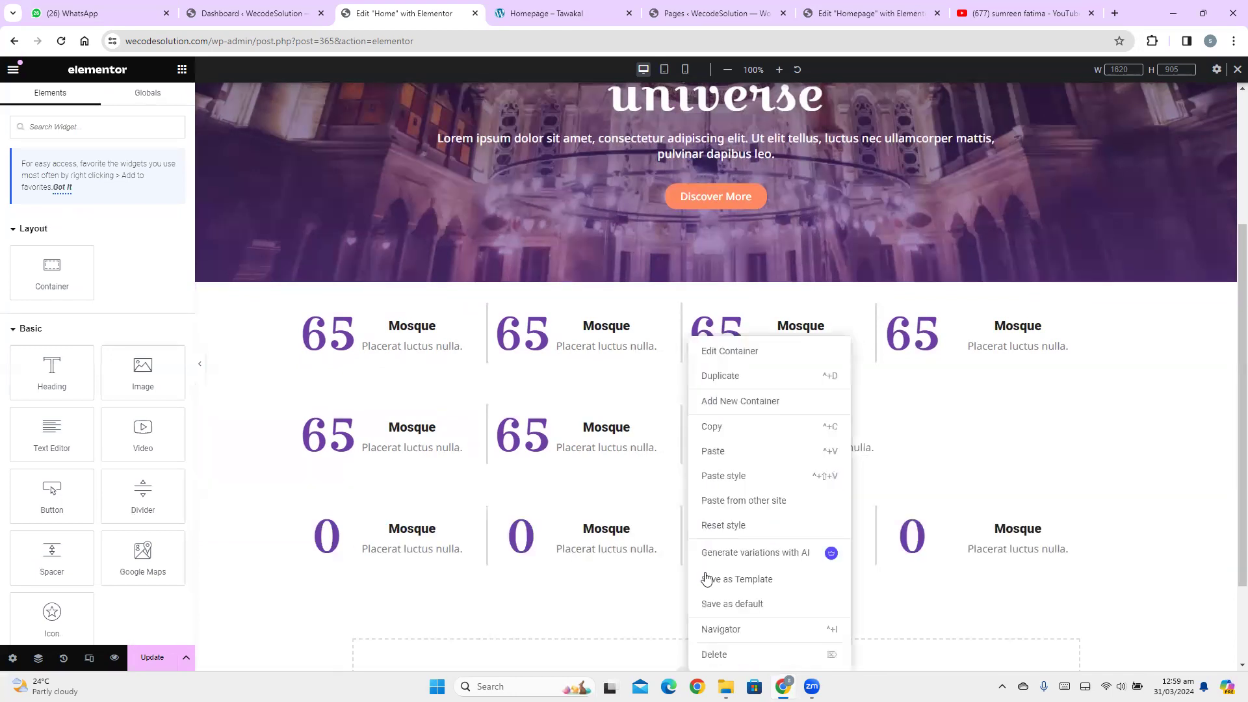
left_click(719, 655)
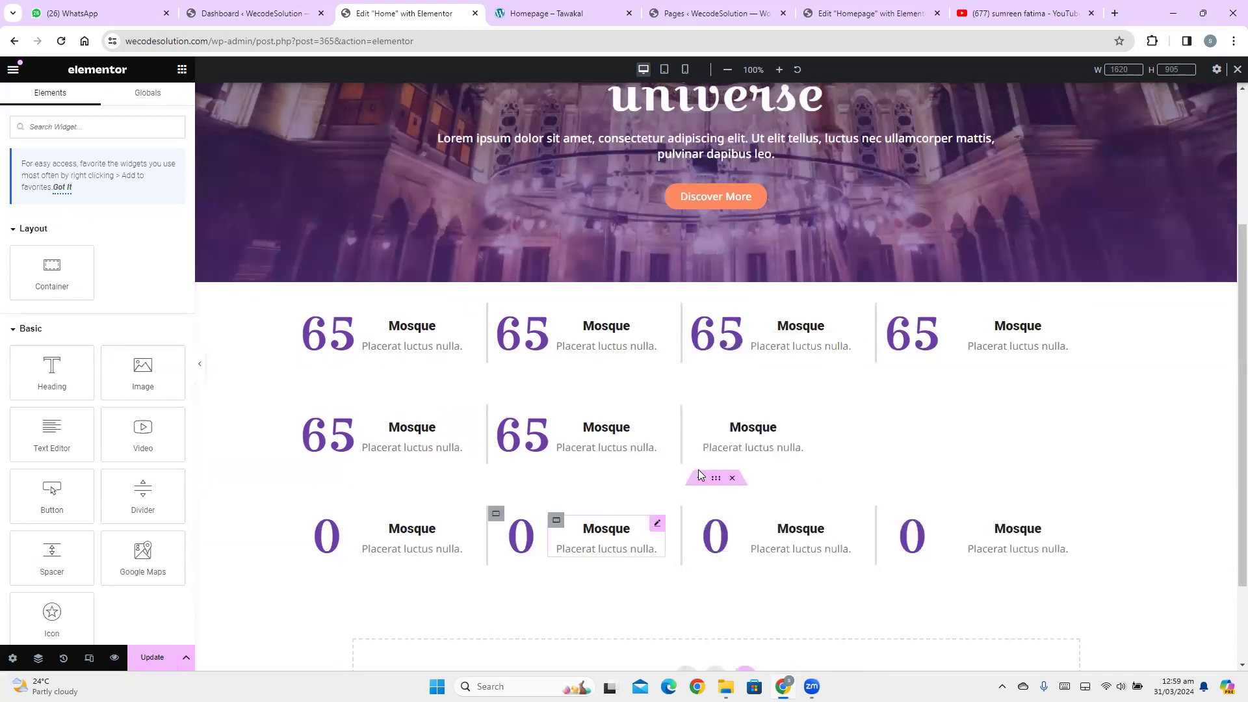
right_click(687, 425)
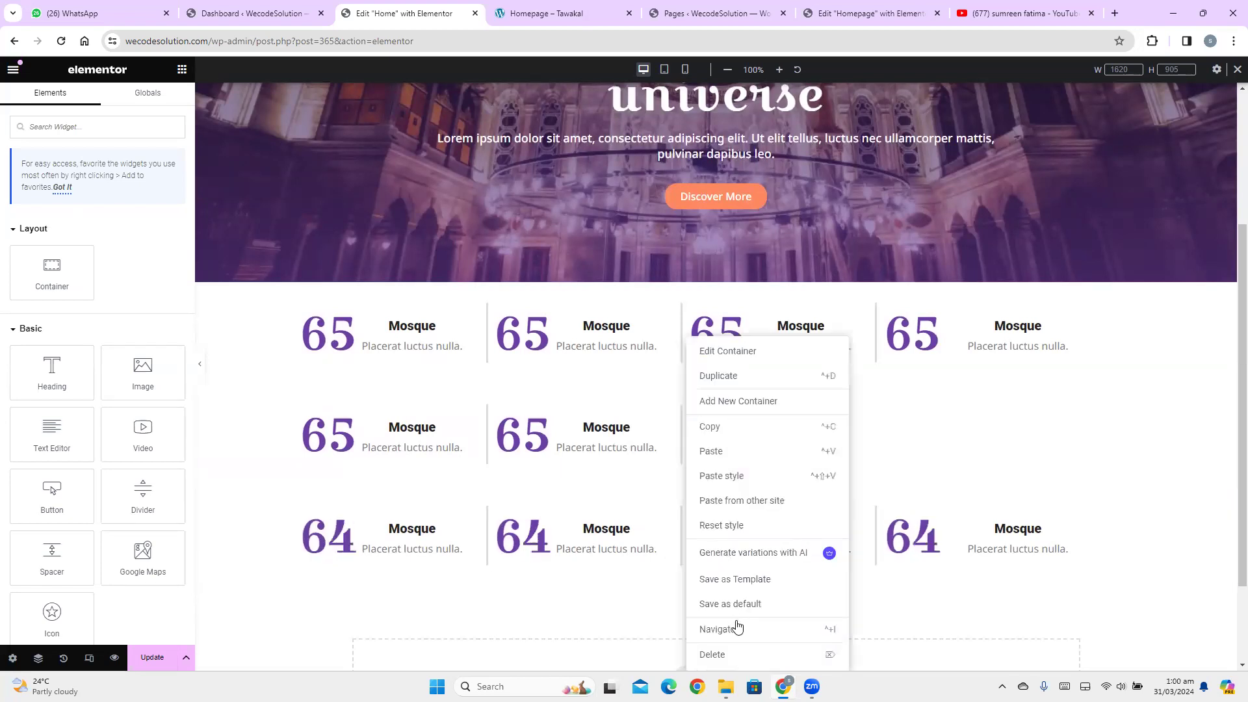
left_click(734, 653)
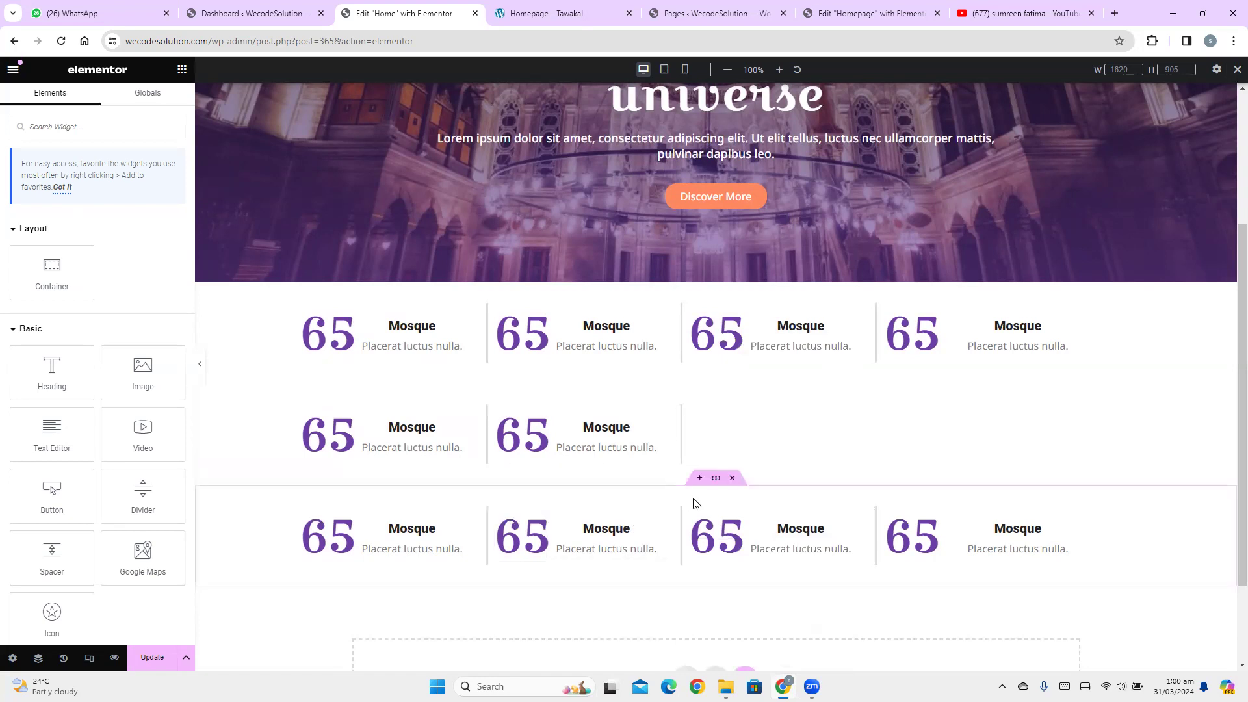
Delete the four-column third counter row and duplicate the two-column second row in its place
left_click(736, 479)
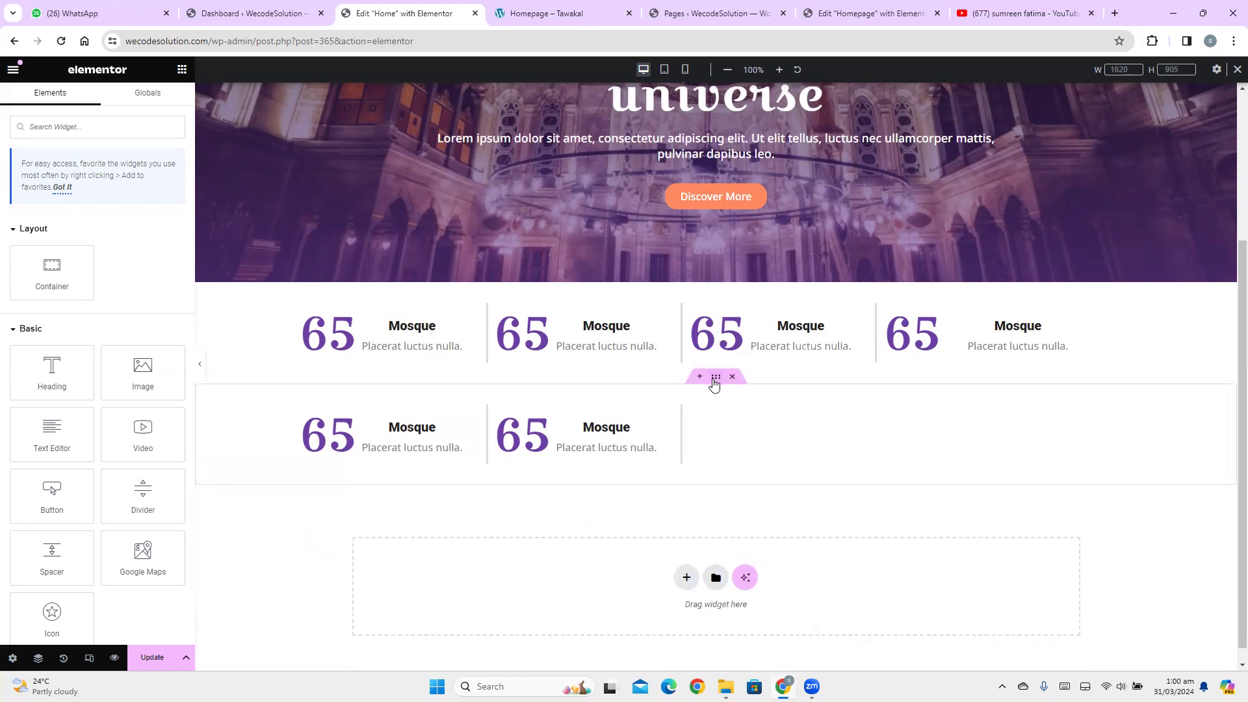
right_click(716, 384)
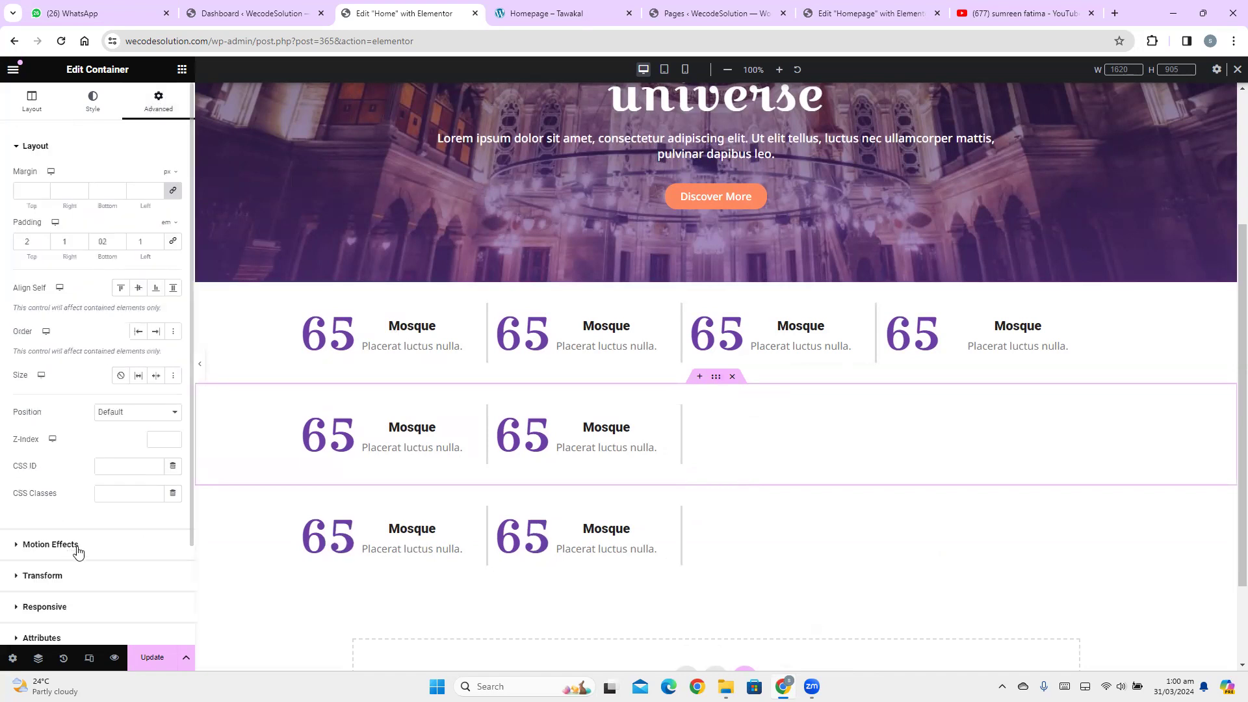
Hide both two-column counter row containers on desktop
scroll(78, 552, "down", 2)
left_click(45, 488)
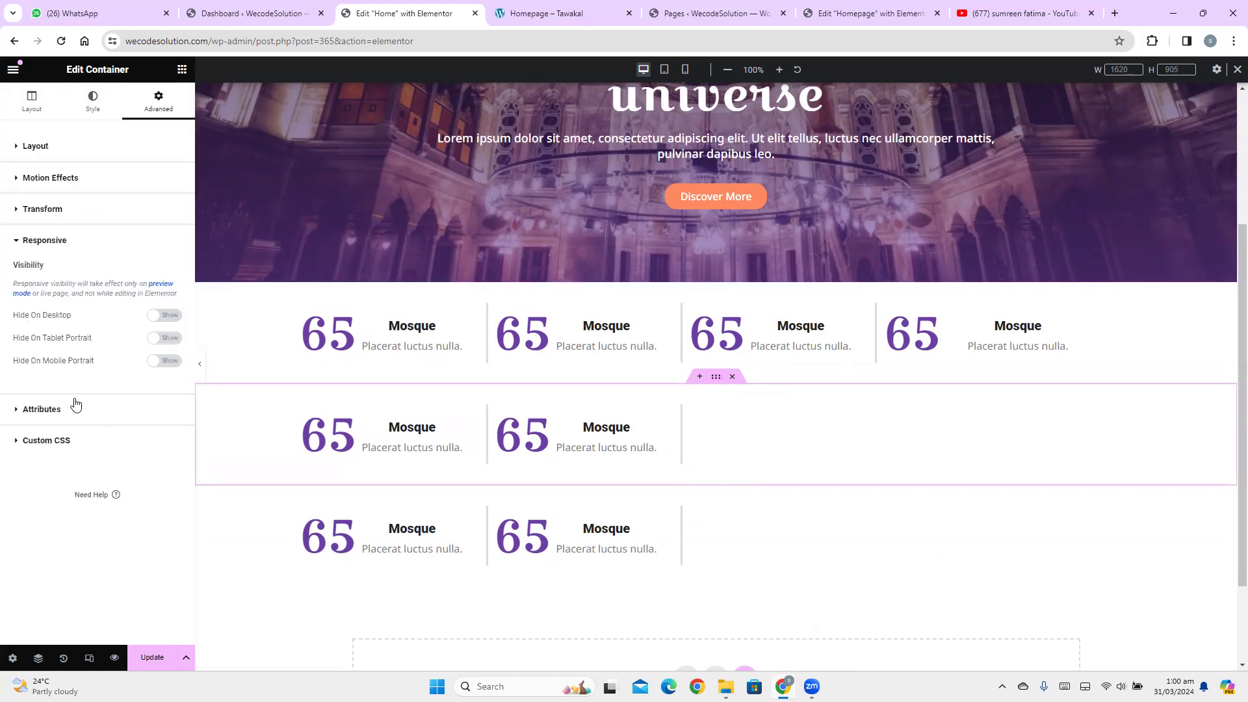
left_click_drag(9, 315, 120, 316)
left_click(160, 320)
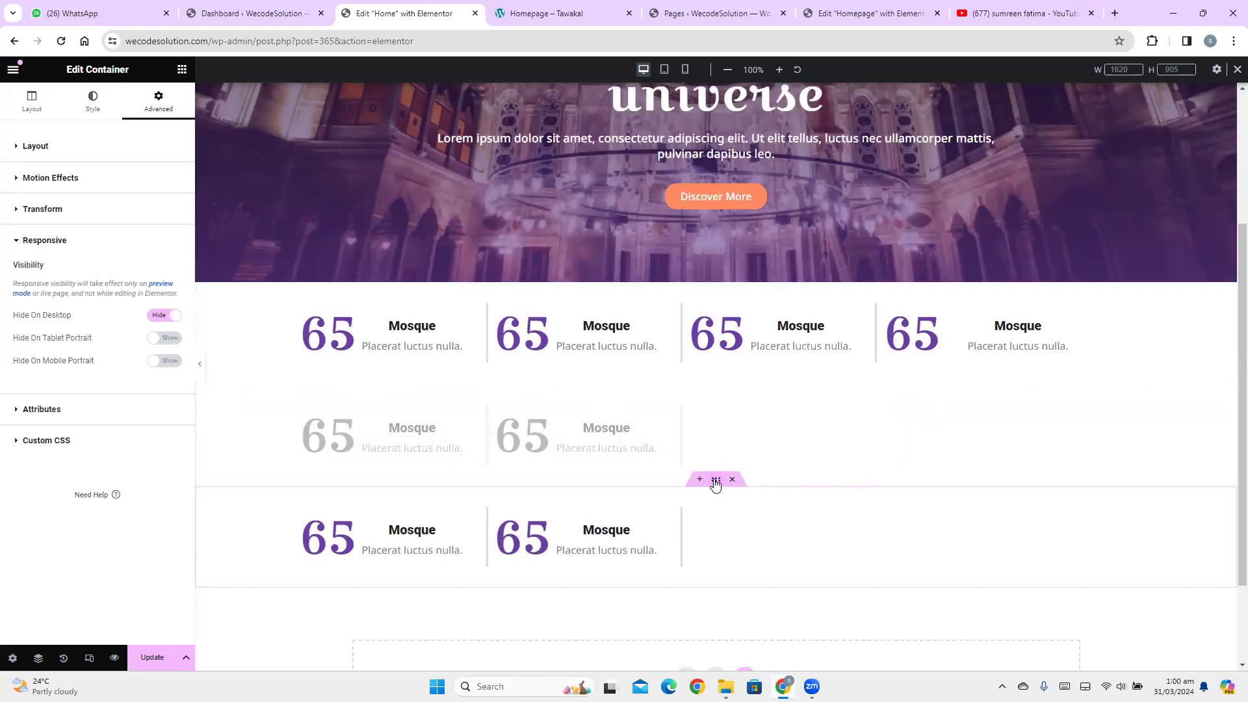
left_click(715, 483)
scroll(104, 368, "down", 2)
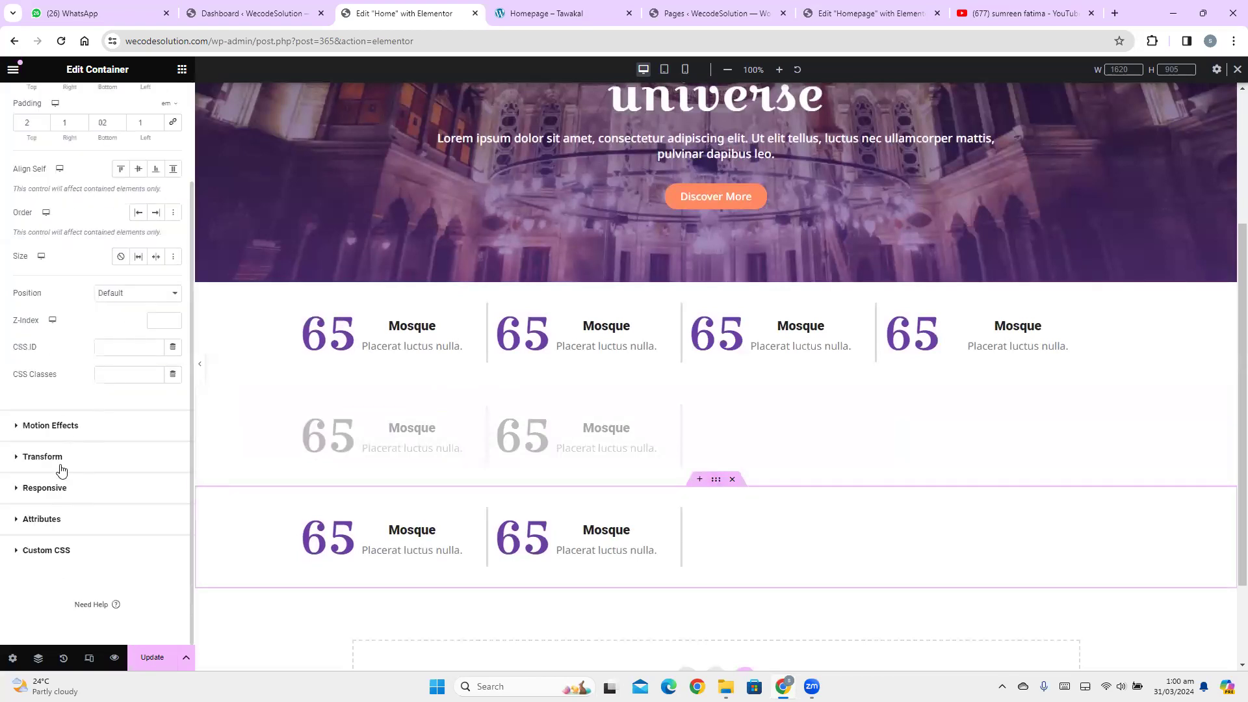
left_click(61, 488)
left_click(171, 317)
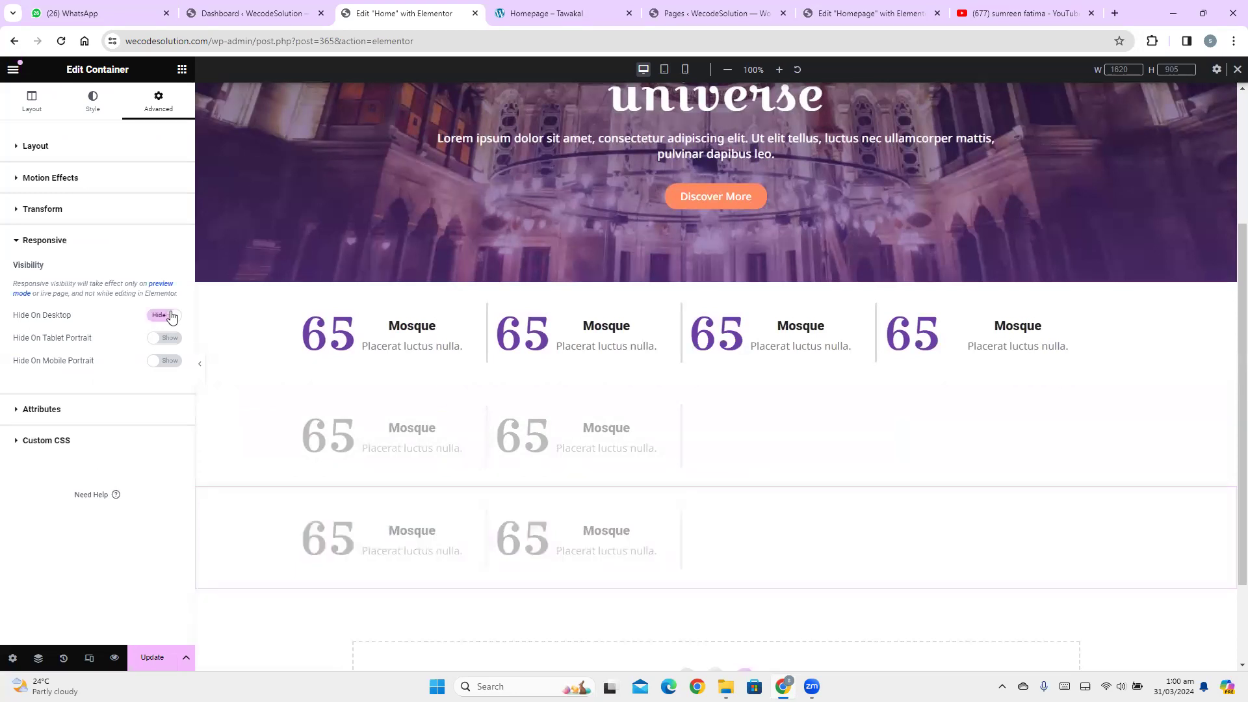
In tablet view, set the width of both Mosque columns in the second counter row to 50%
left_click(664, 73)
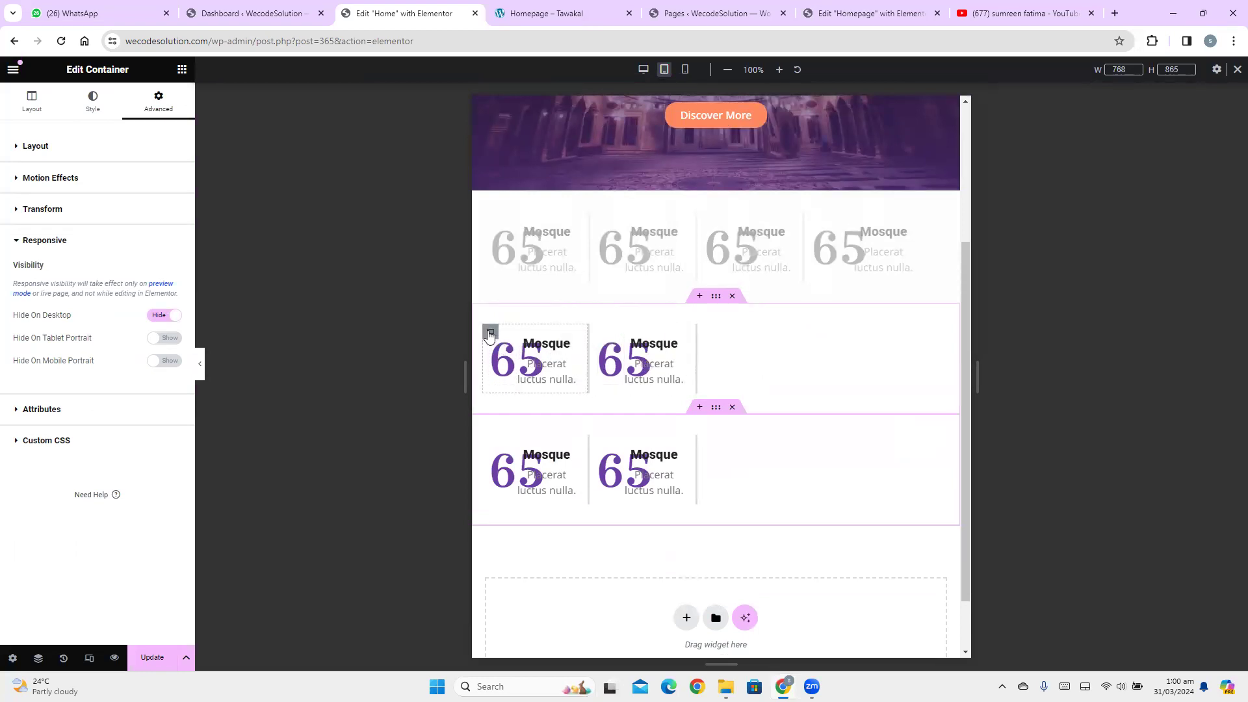
left_click(490, 334)
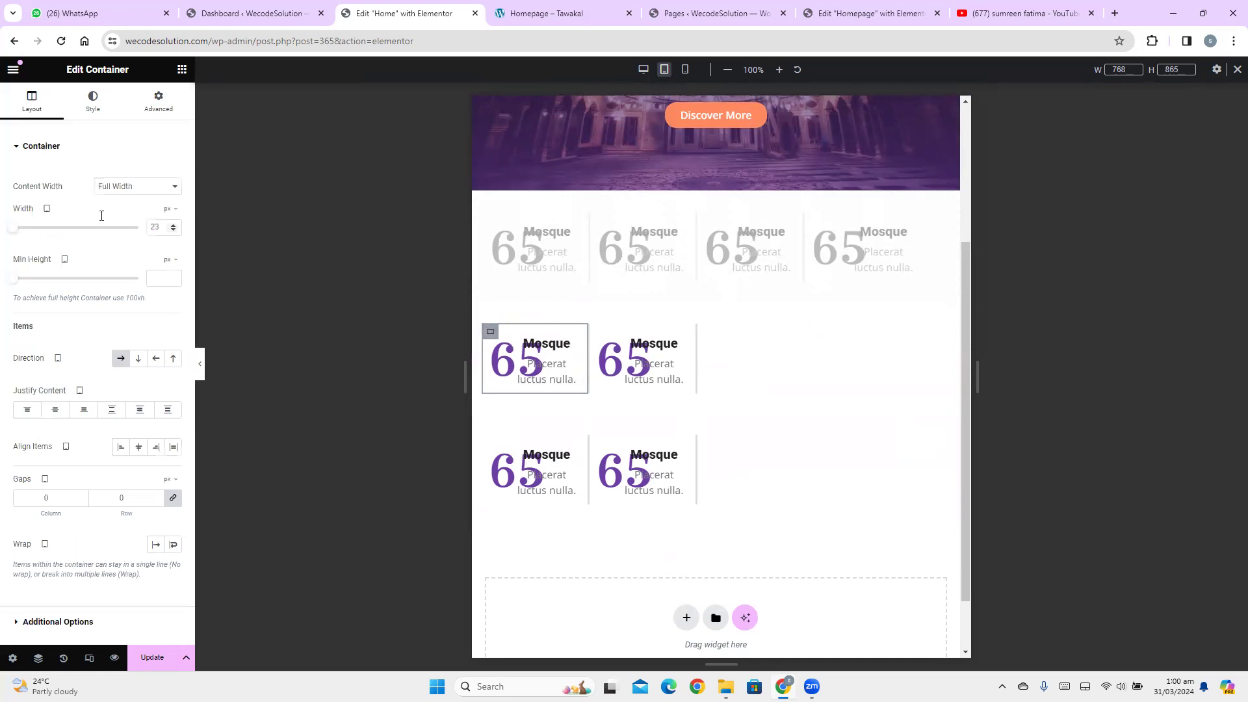
left_click(170, 213)
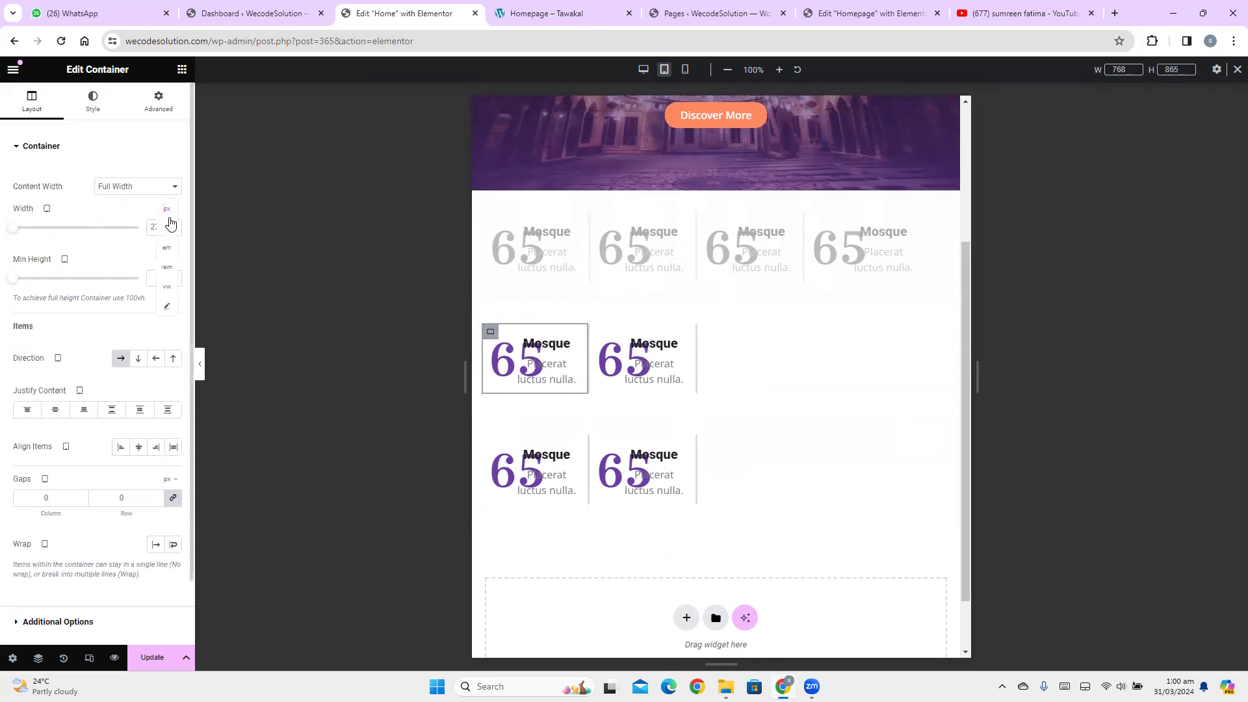
left_click(167, 227)
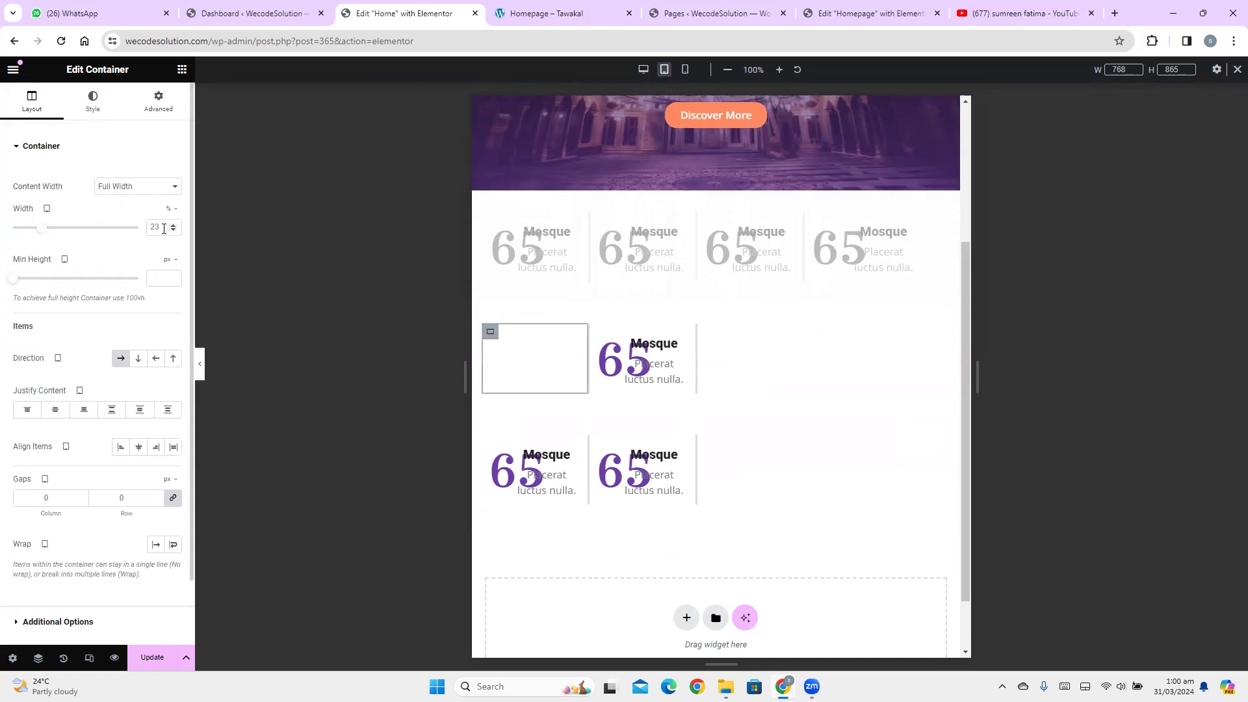
type("50")
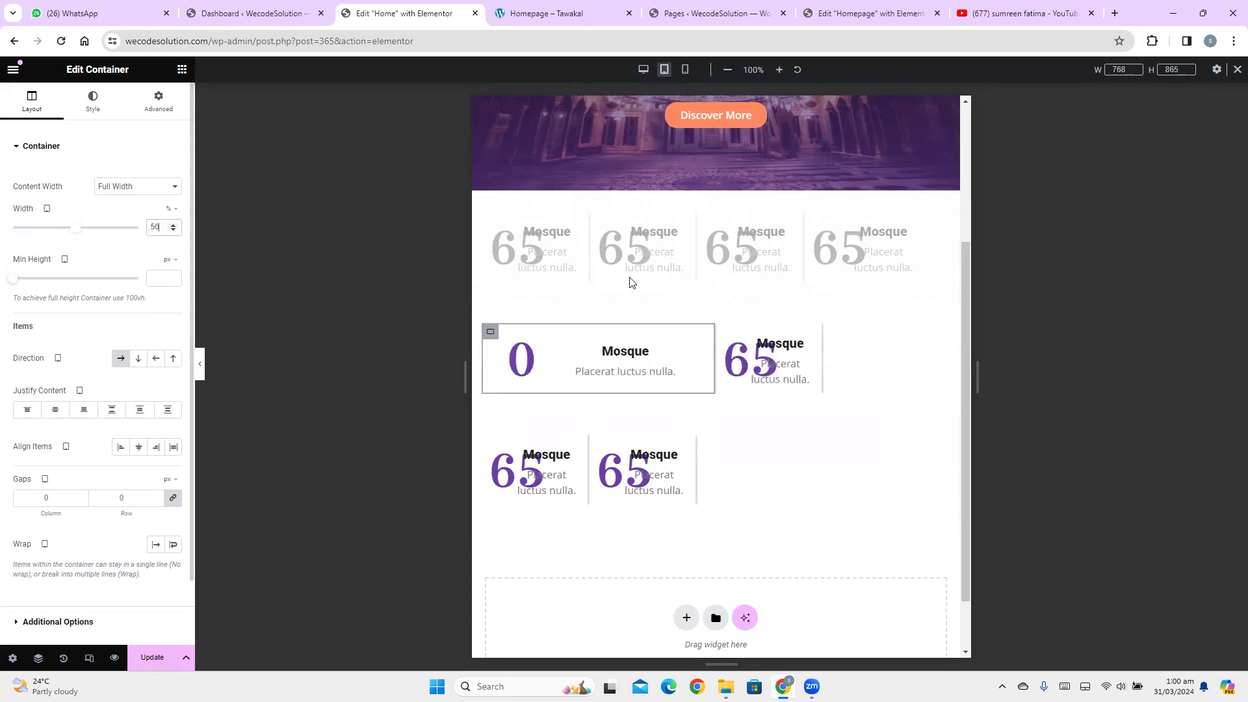
left_click(717, 336)
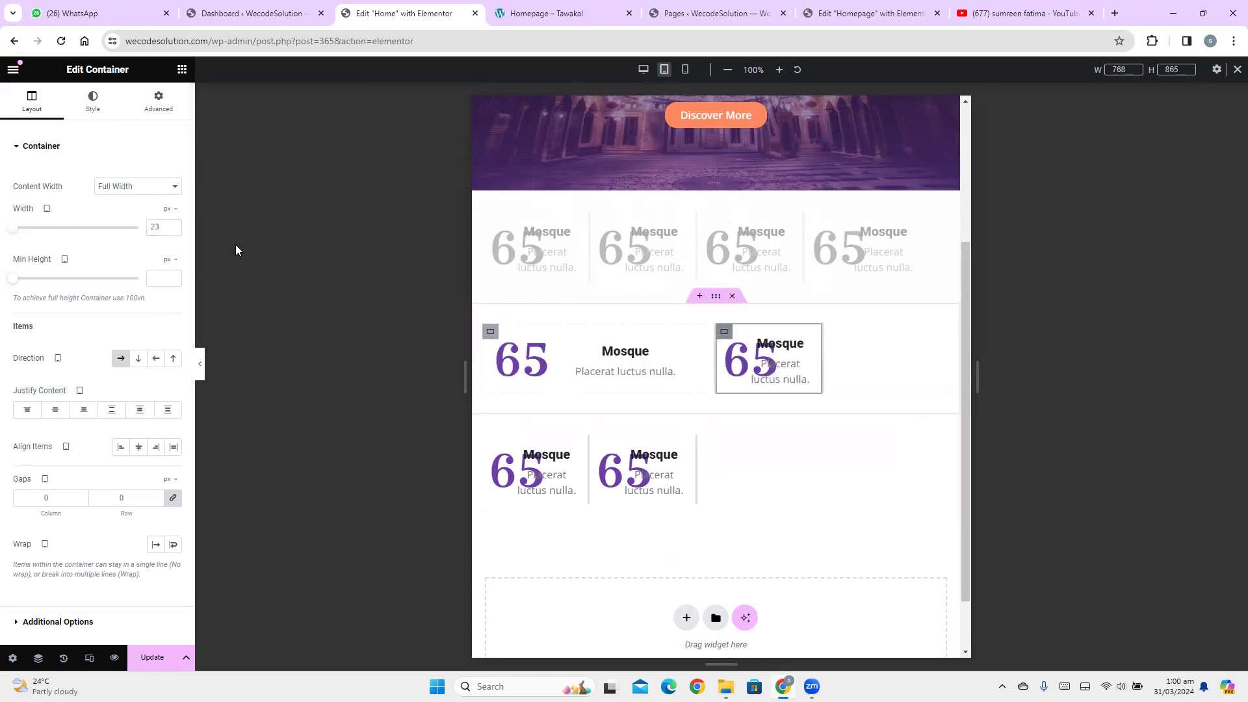
left_click(169, 212)
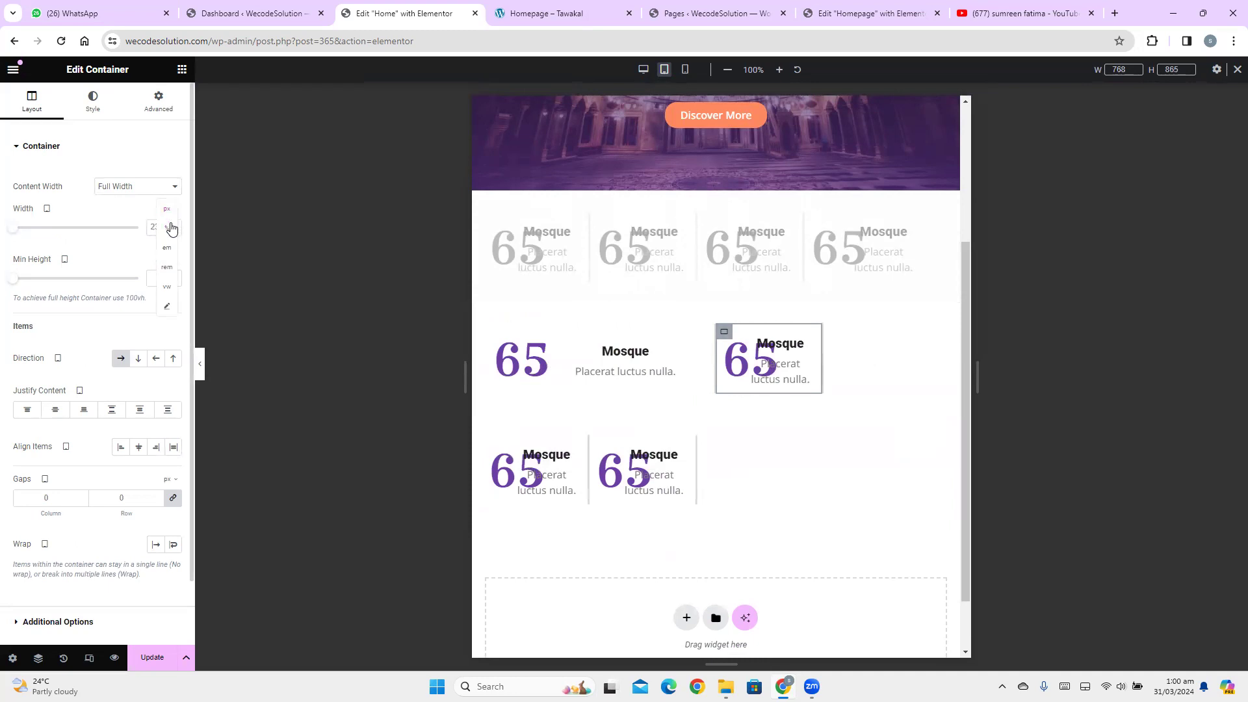
left_click(171, 228)
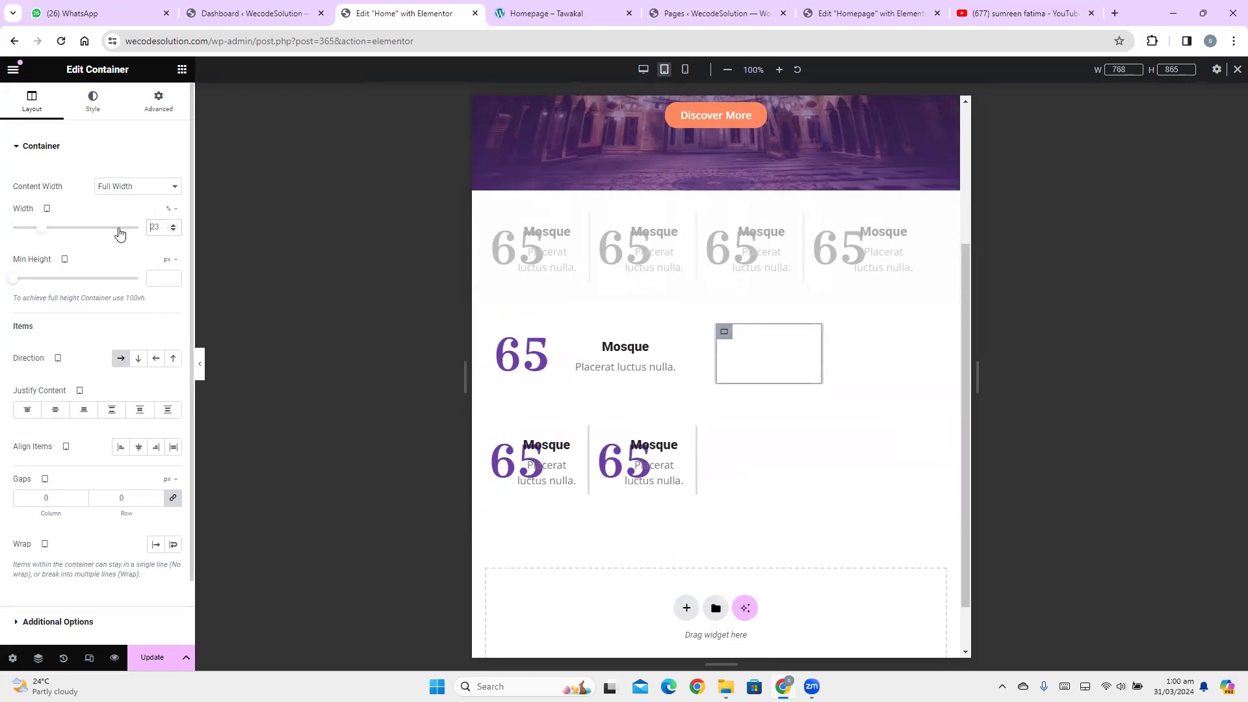
type("50")
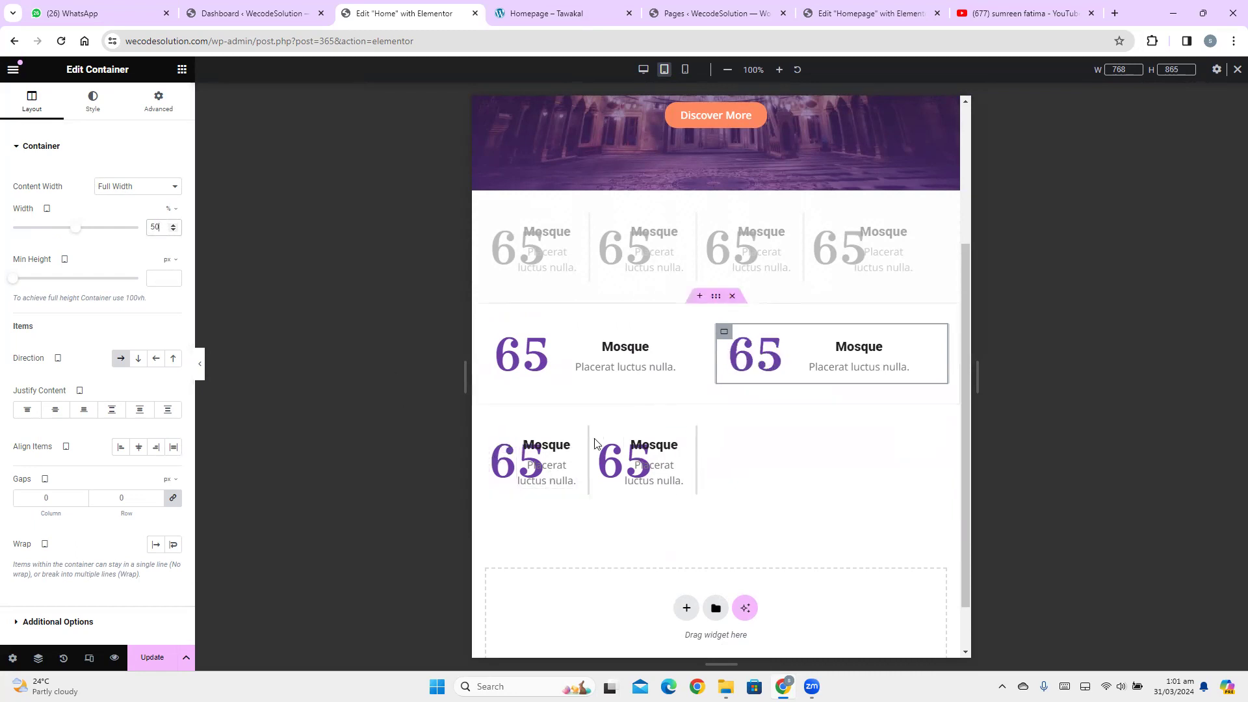
Copy the second row's first Mosque column and paste its style onto both columns of the third counter row
right_click(490, 332)
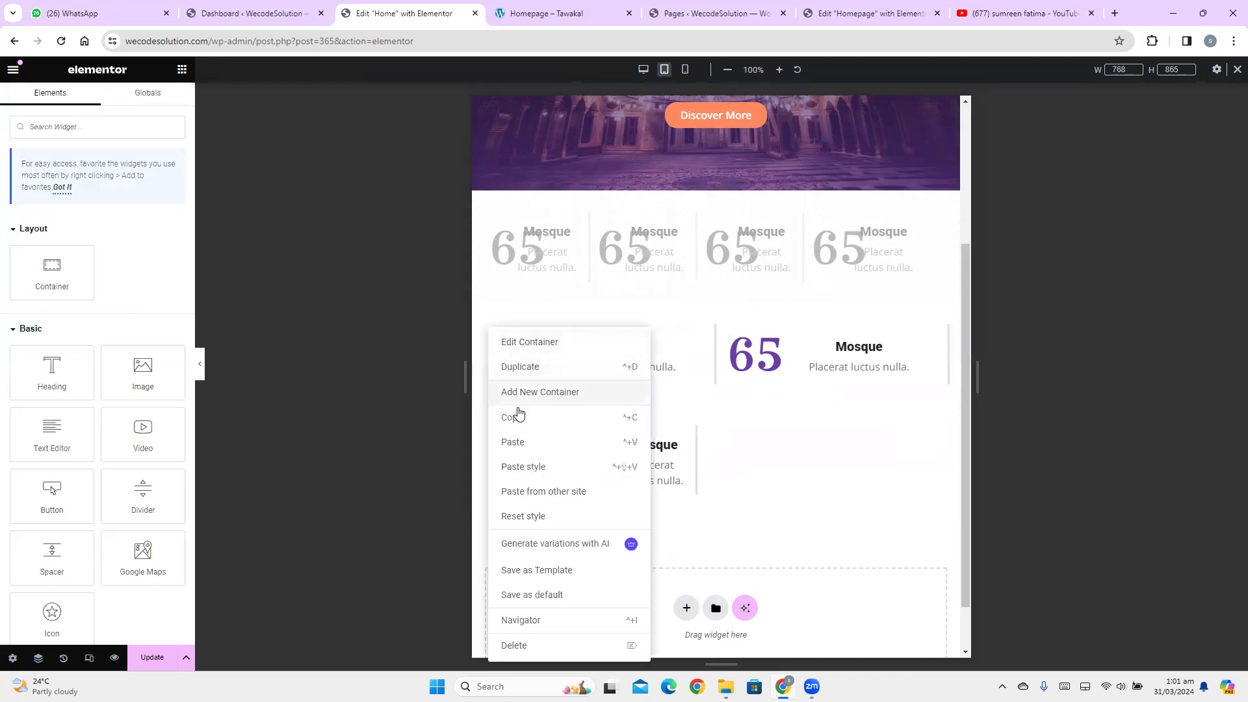
left_click(491, 442)
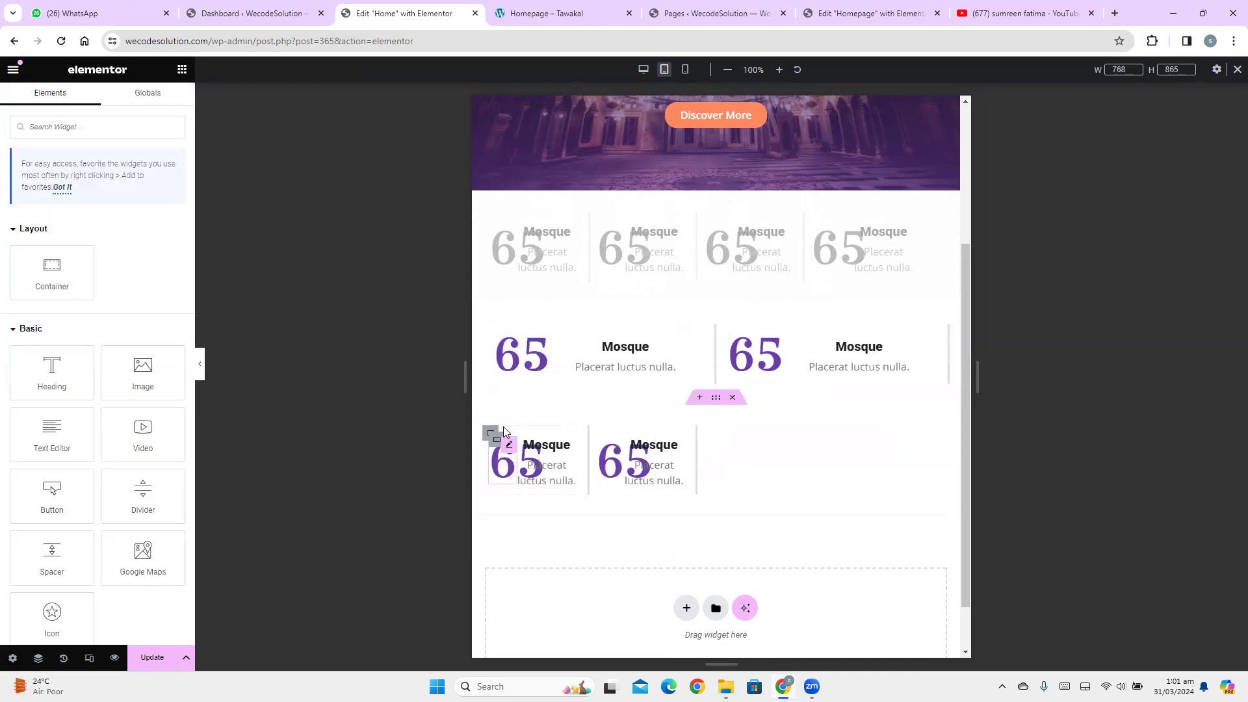
right_click(490, 435)
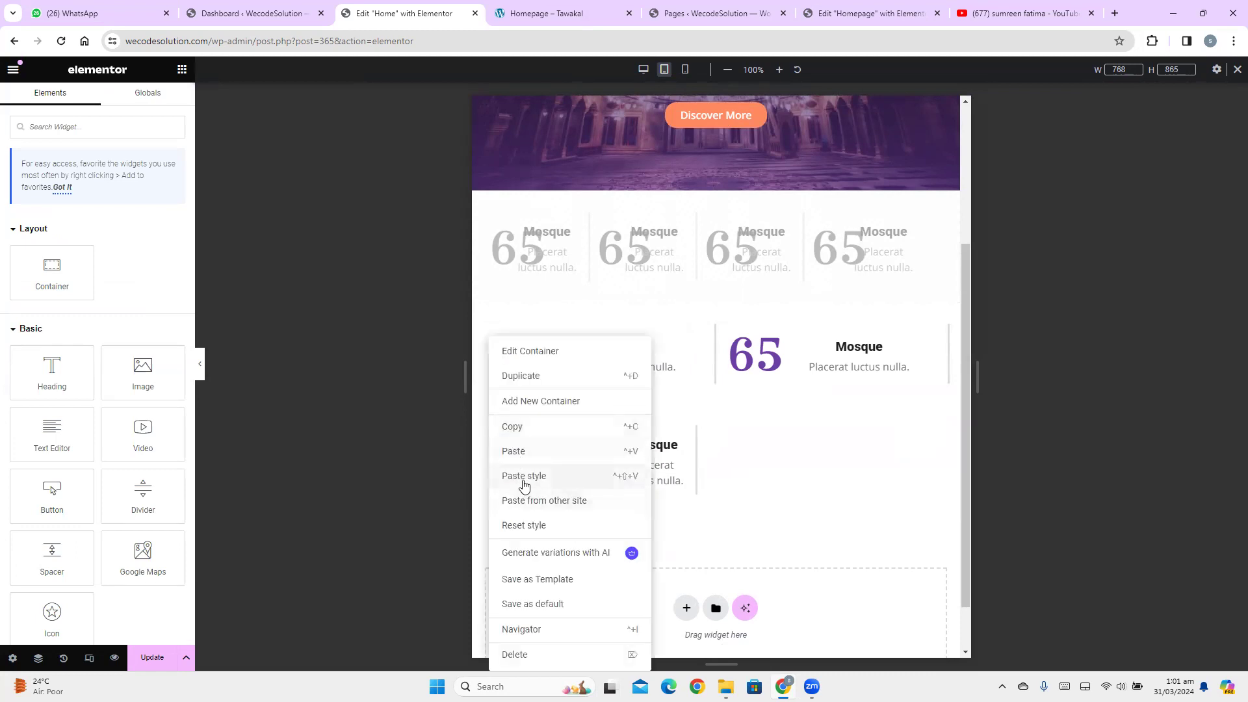
left_click(530, 481)
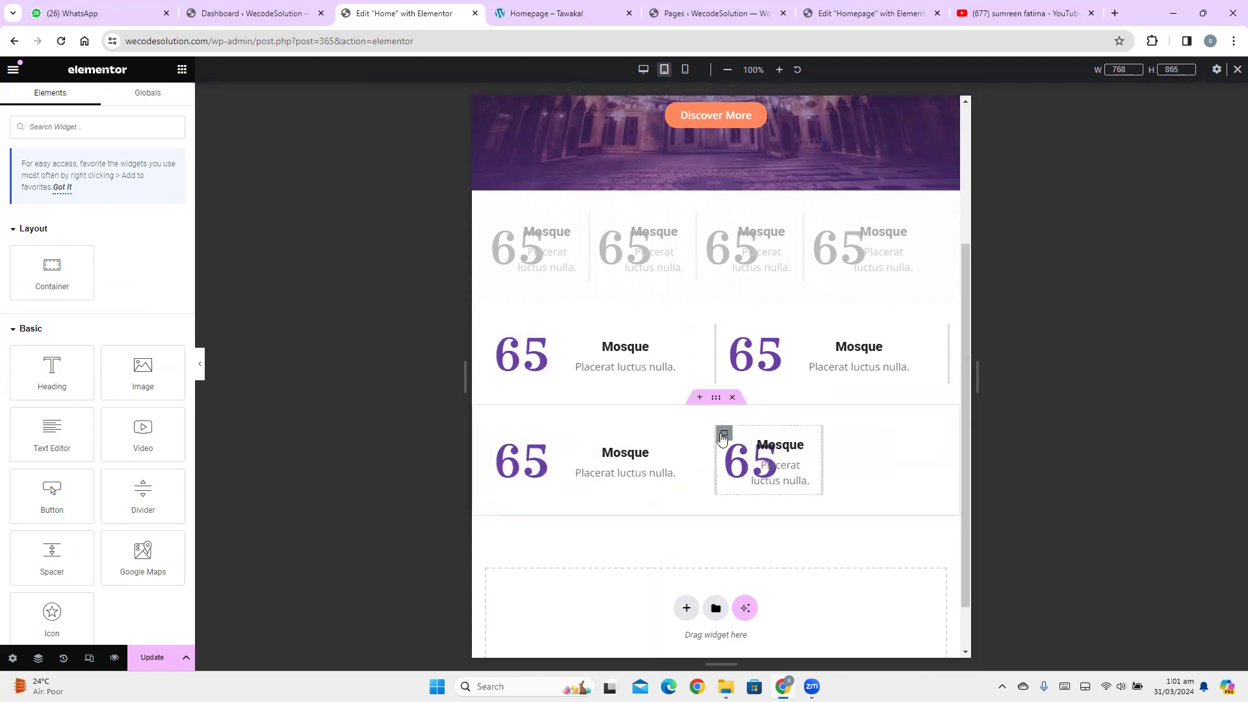
right_click(724, 438)
left_click(754, 481)
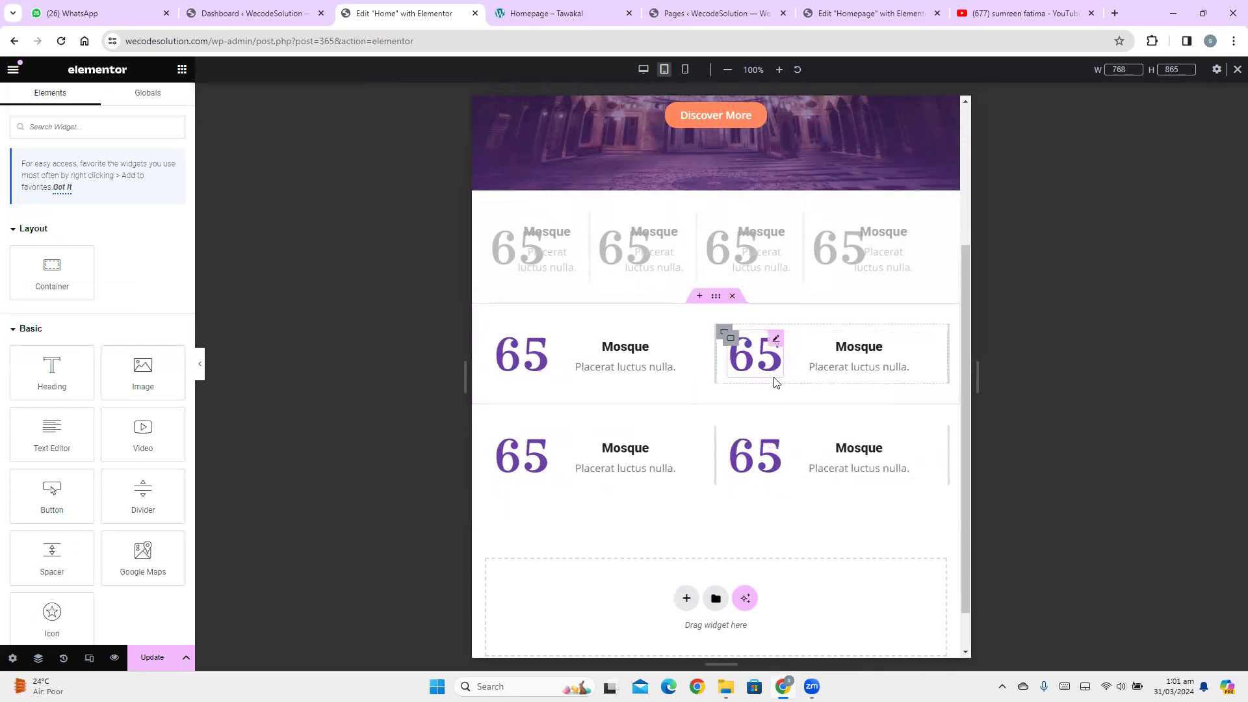
Check the Tawakal reference homepage's counters, and set the tablet padding of both two-column rows to 0 on all sides
left_click(552, 13)
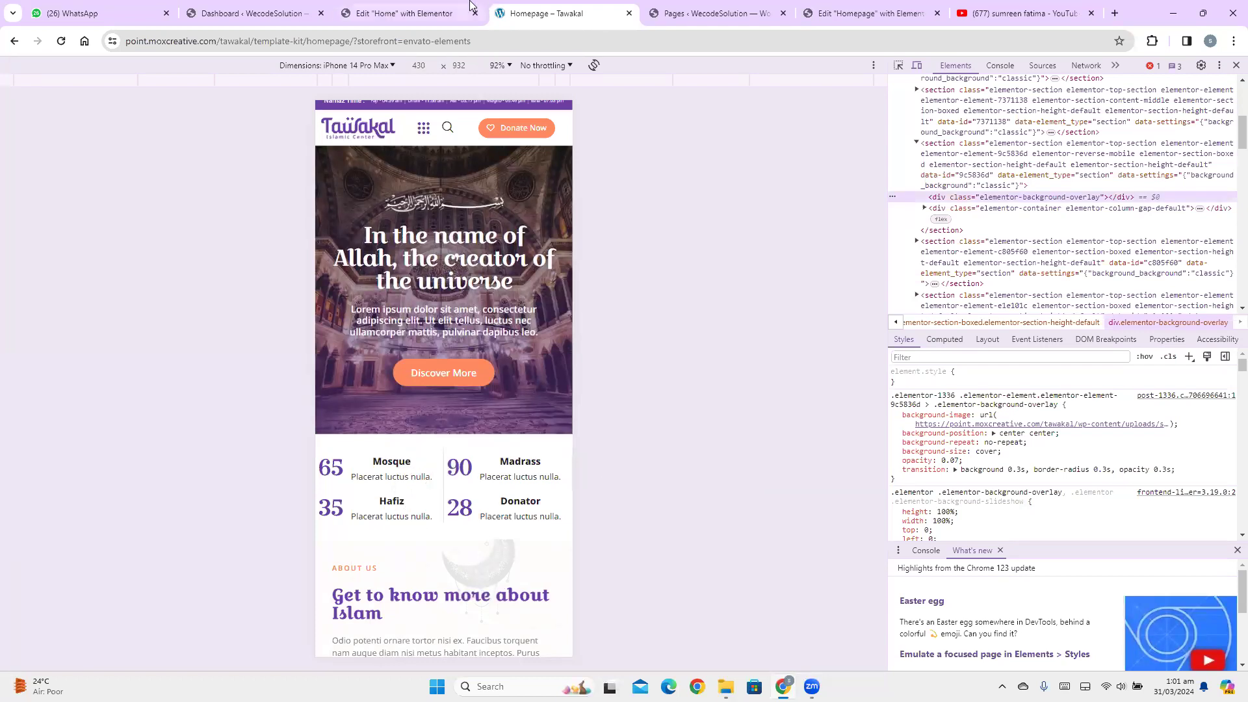
left_click(403, 5)
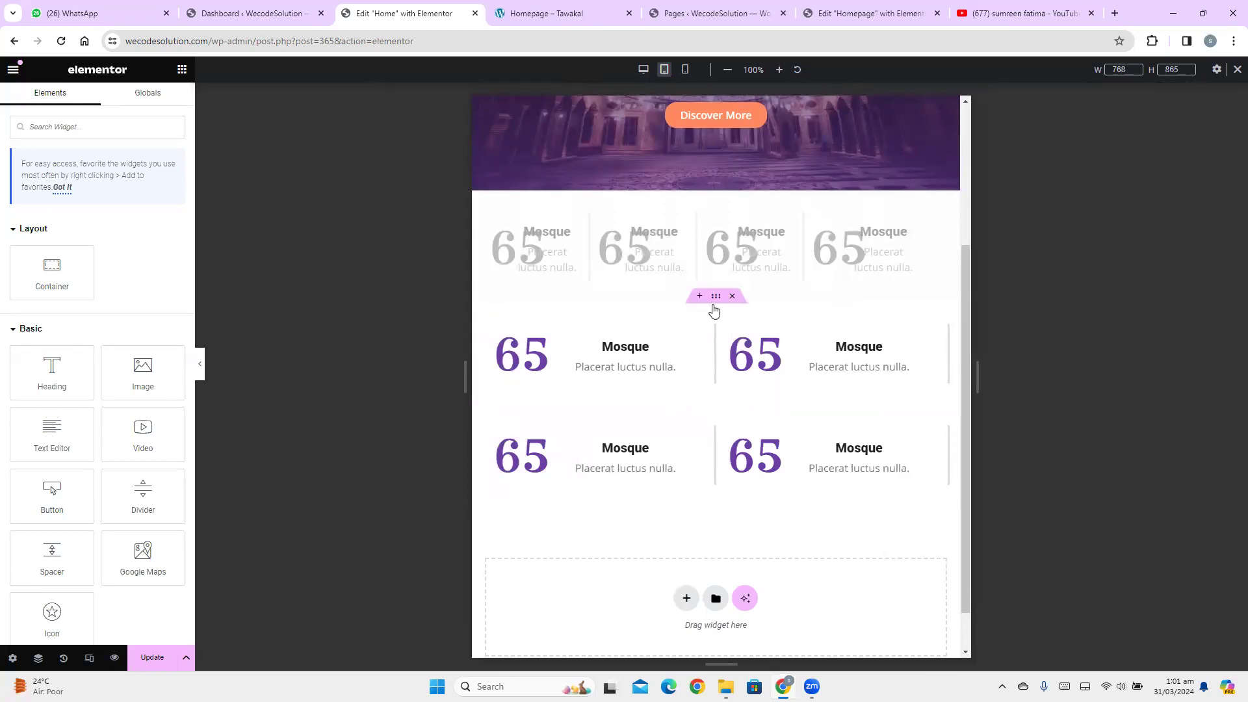
left_click(715, 297)
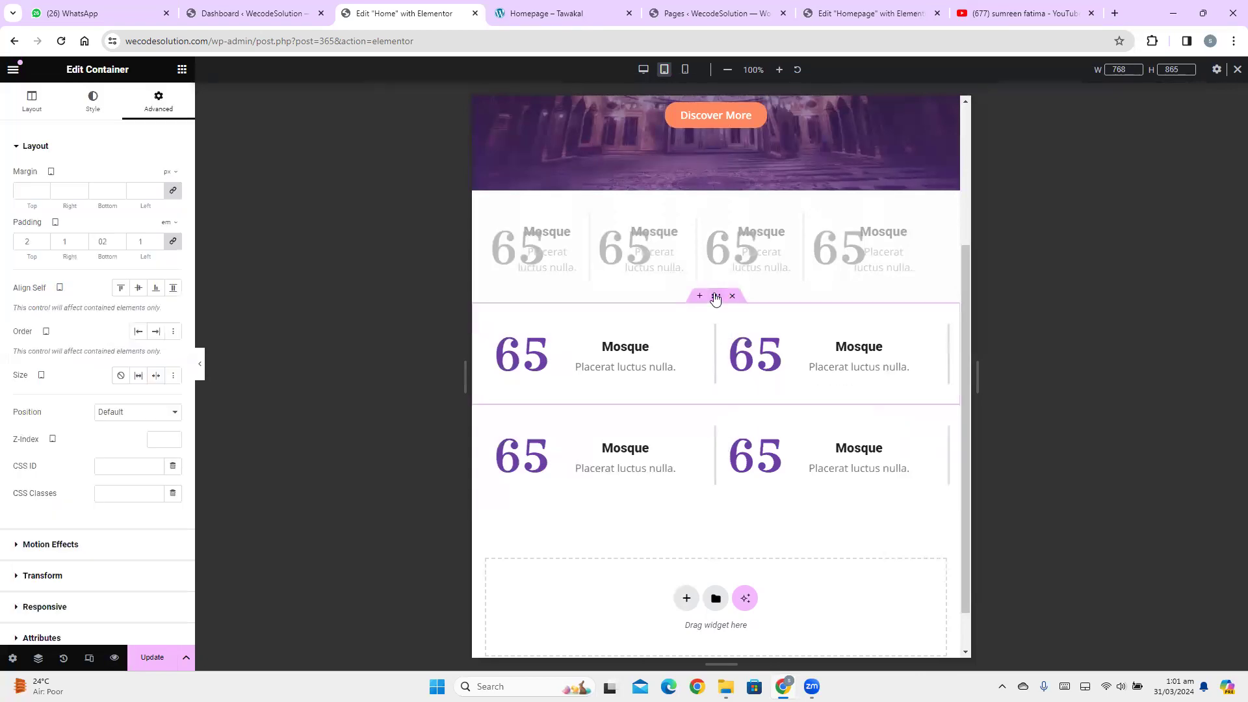
left_click(171, 245)
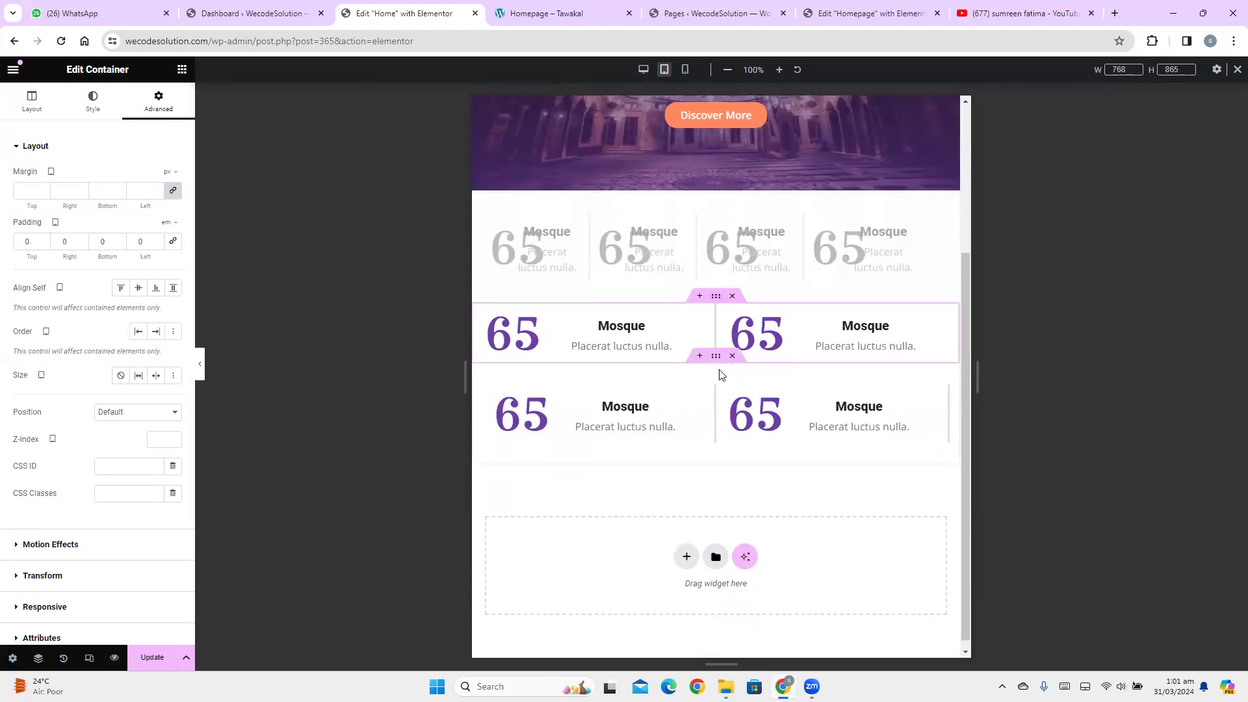
key("ctrl+z")
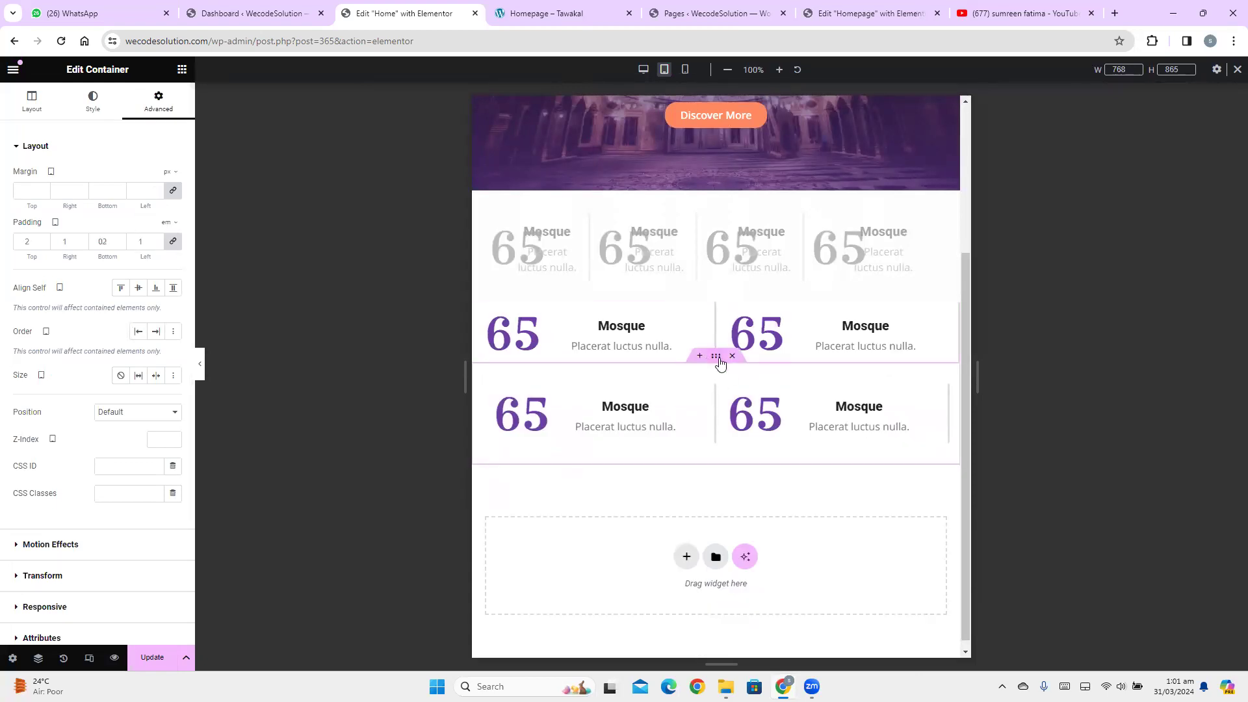
left_click(174, 245)
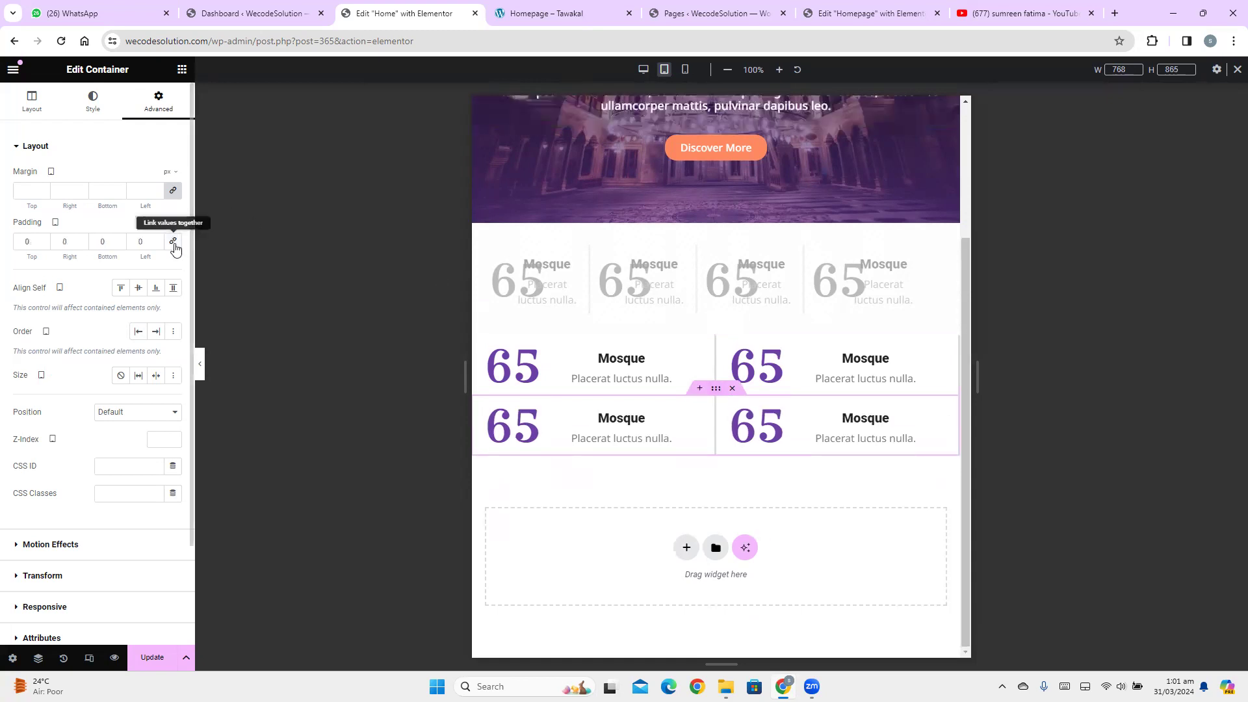
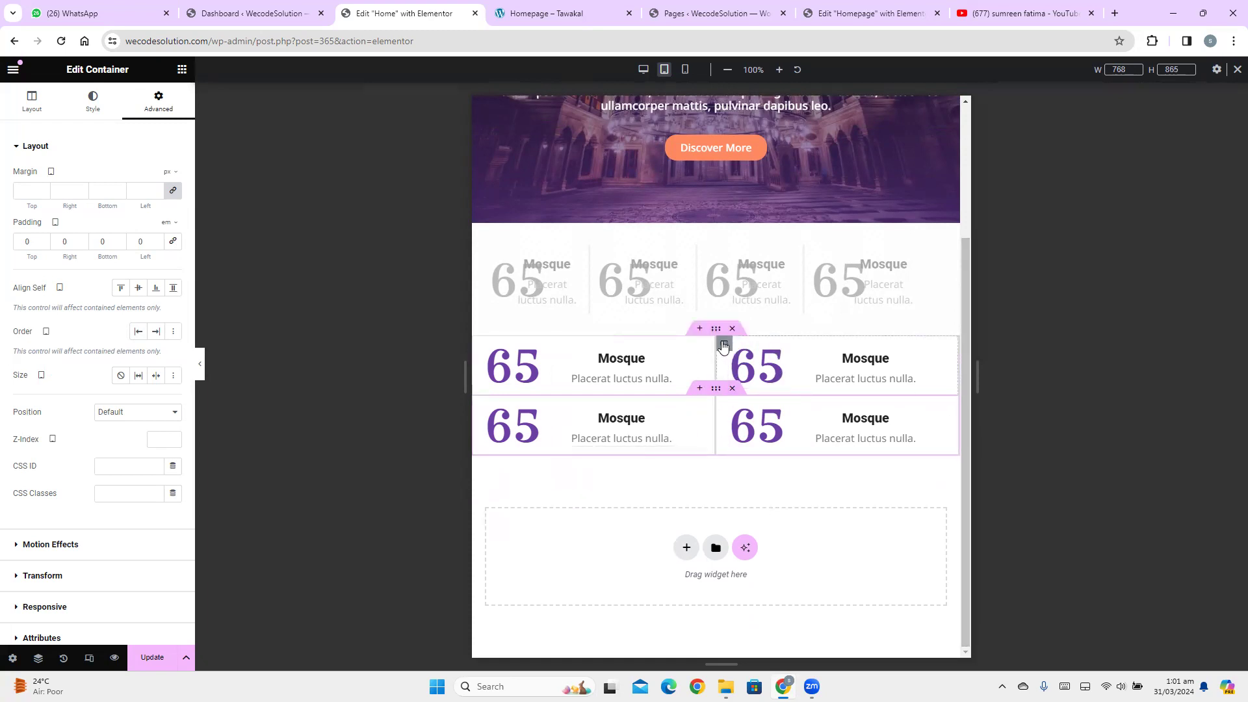
Set the border type to None on the second Mosque column of both two-column counter rows
left_click(723, 344)
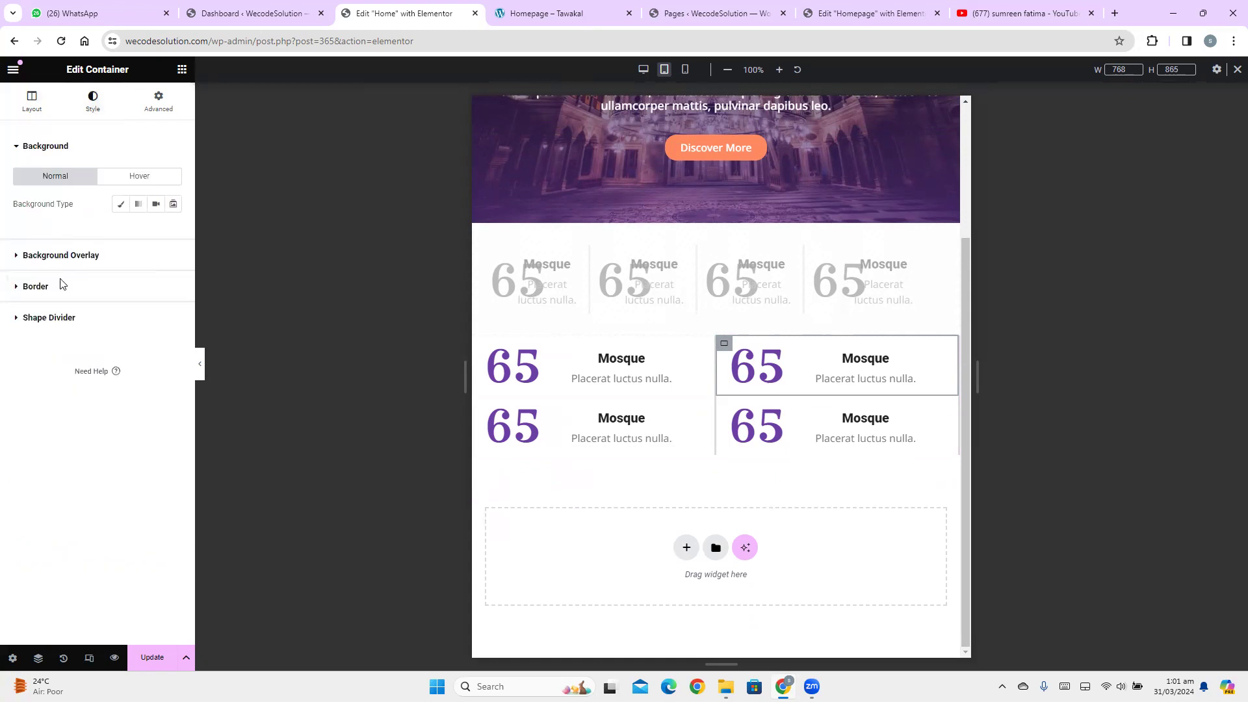
left_click(35, 286)
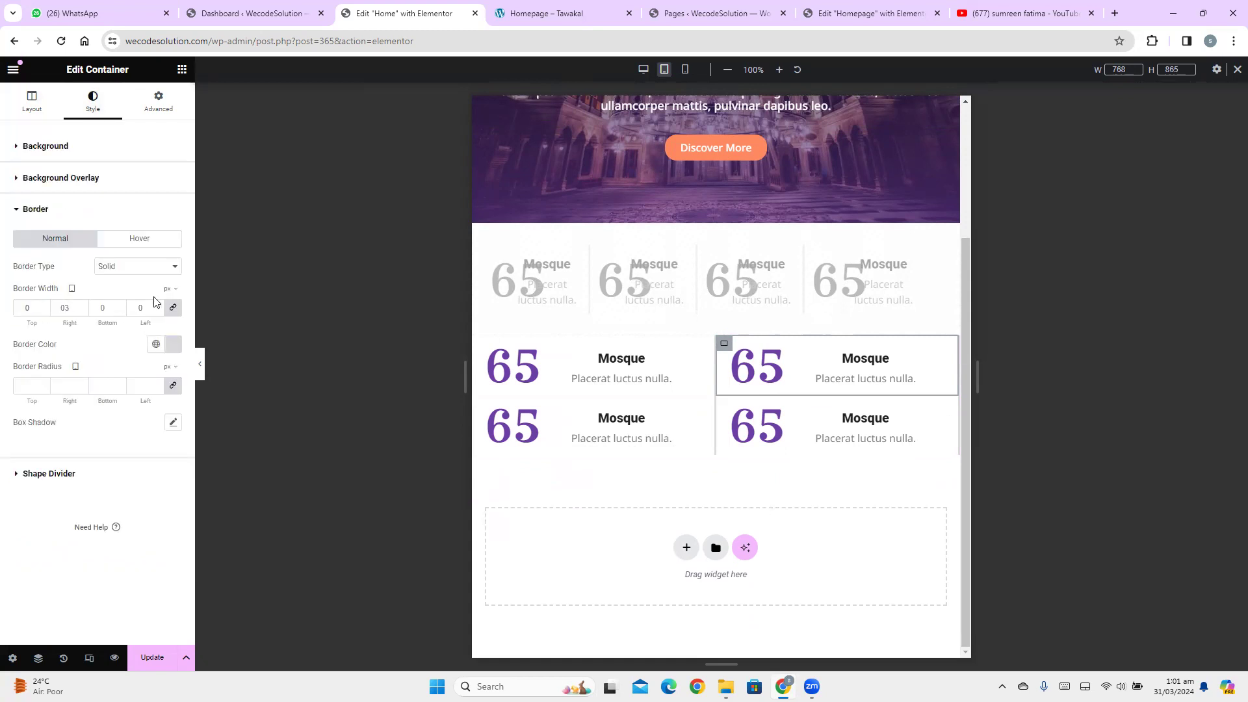
left_click(153, 268)
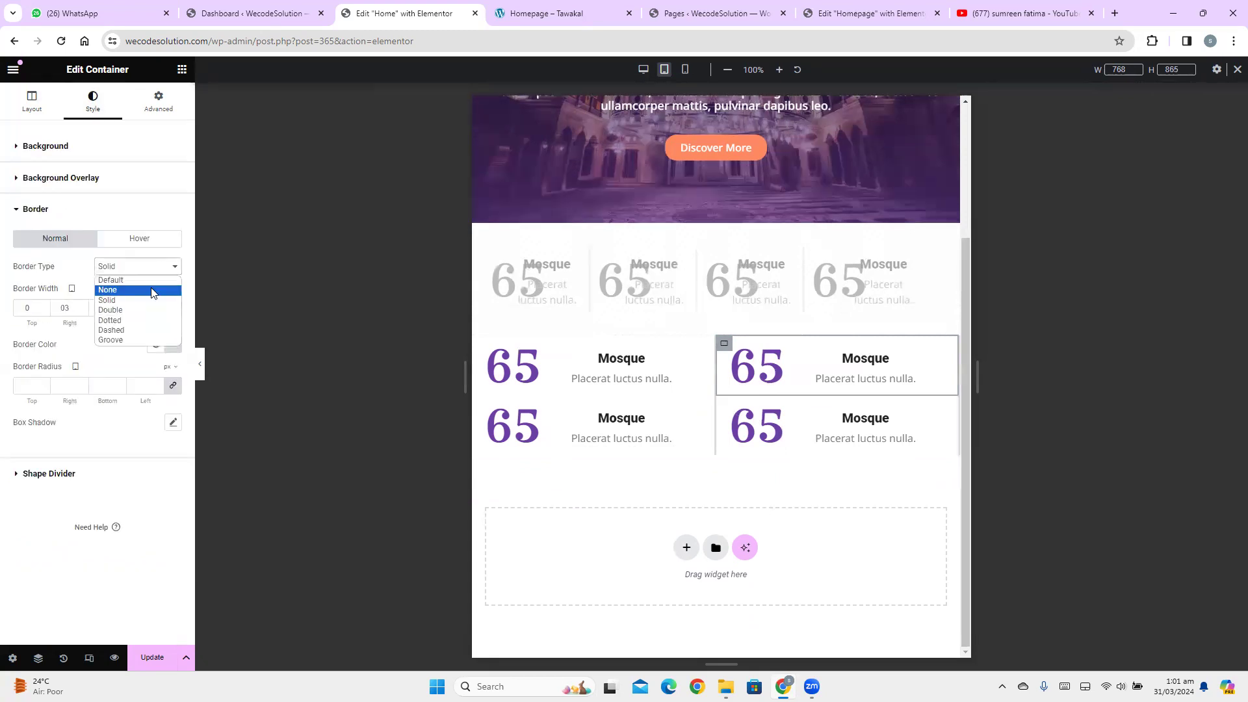
left_click(151, 290)
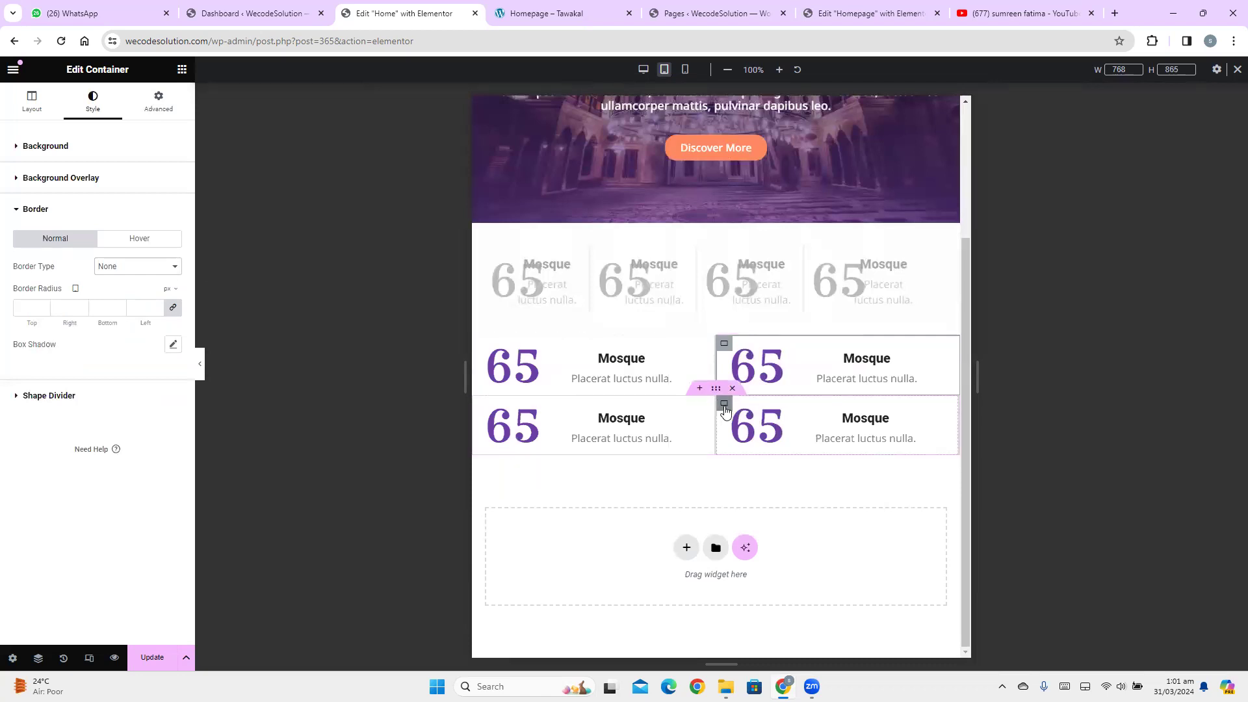
left_click(724, 404)
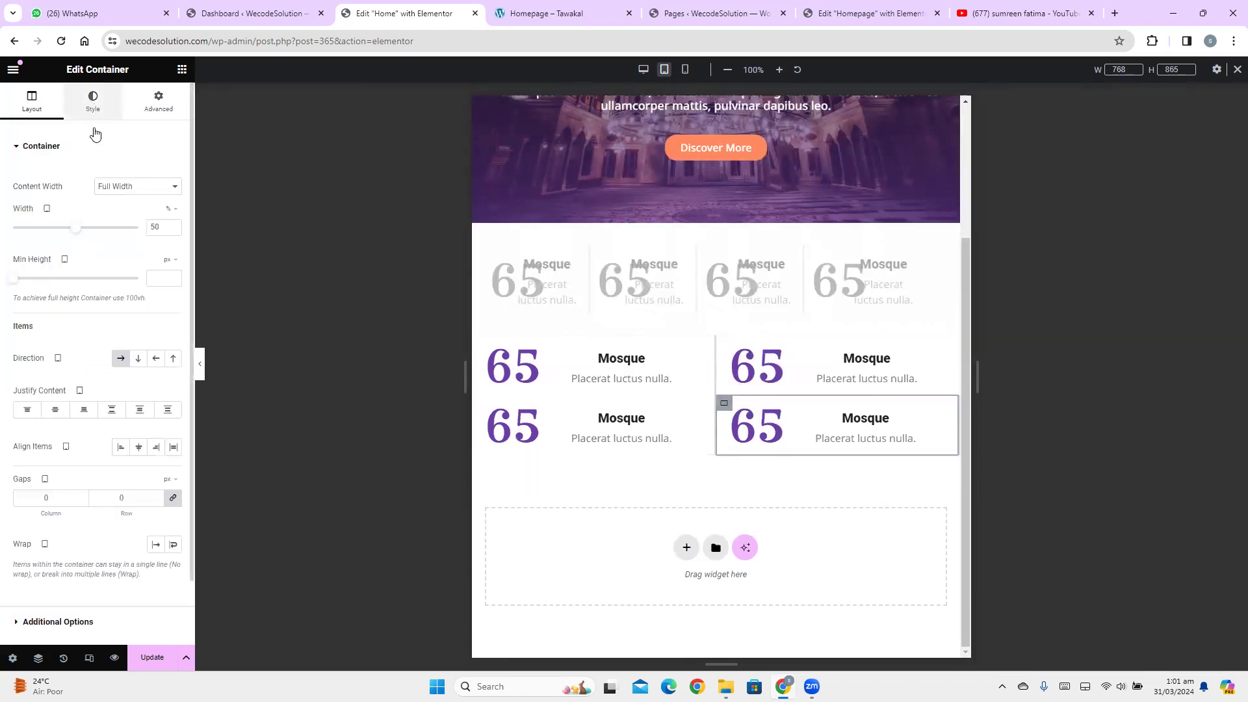
left_click(93, 101)
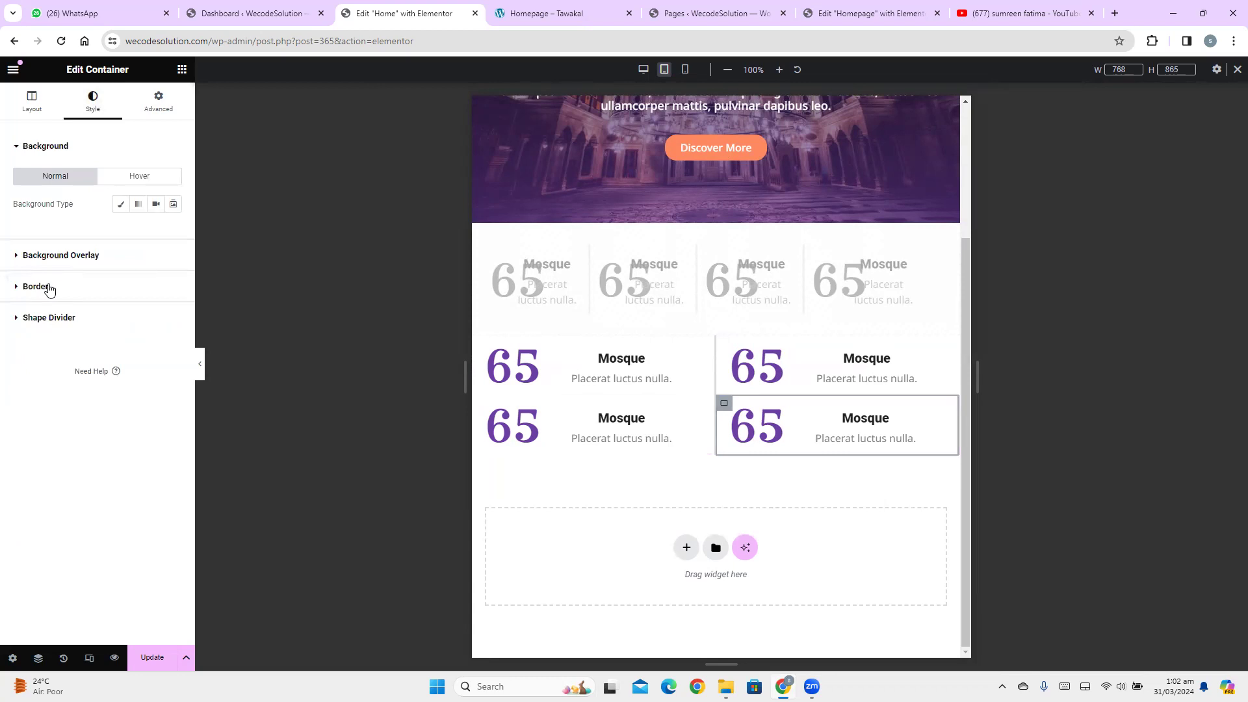
left_click(95, 286)
left_click(114, 278)
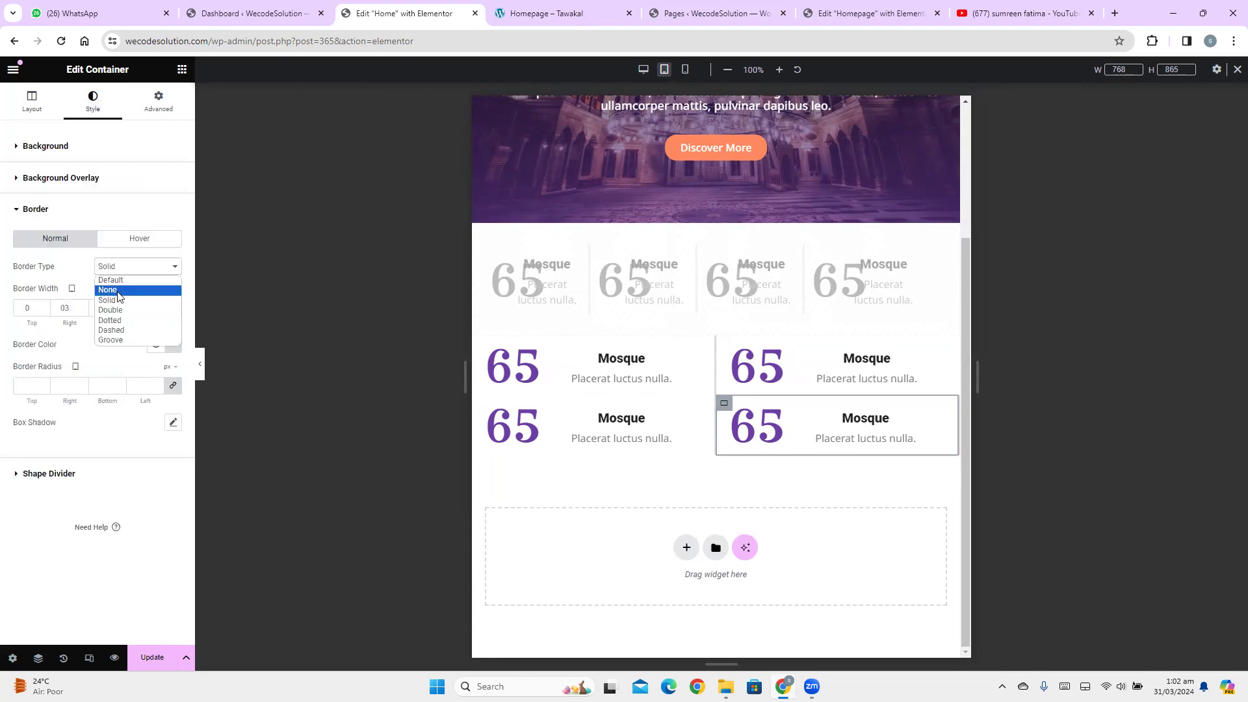
left_click(119, 291)
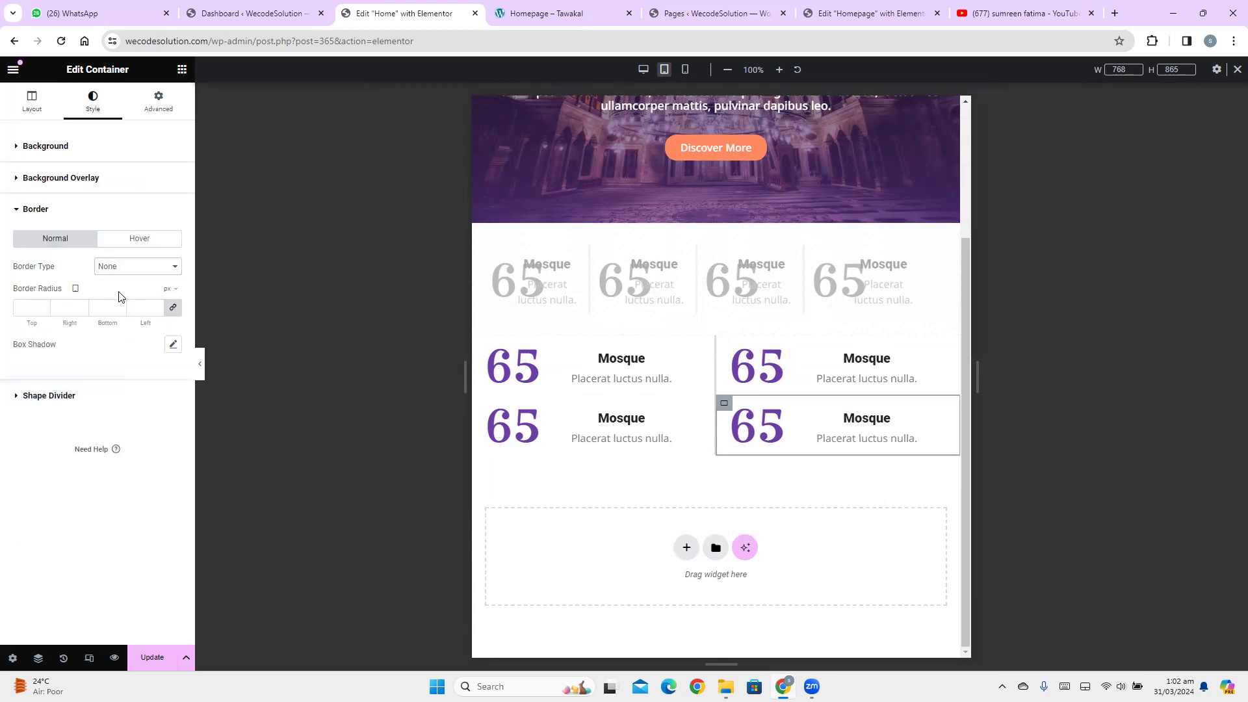
For the second row's first counter number, set the tablet typography size to 48 px and the line height to 48 px
left_click(511, 362)
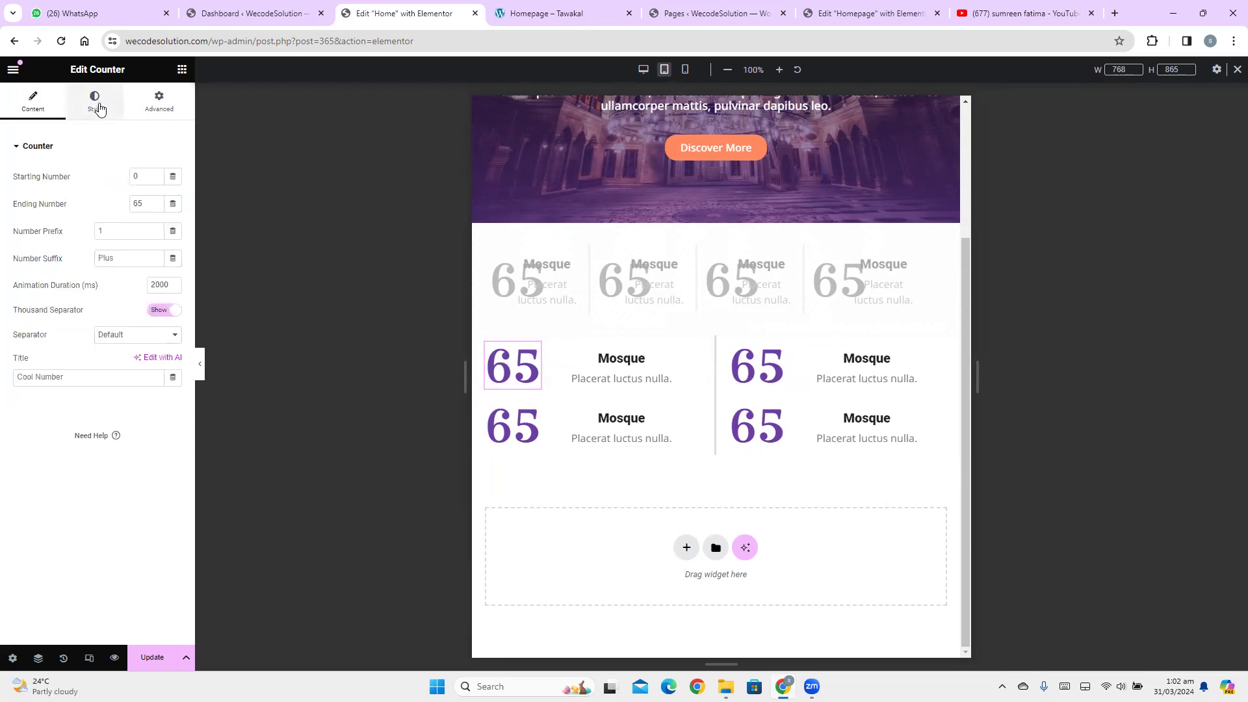
left_click(98, 109)
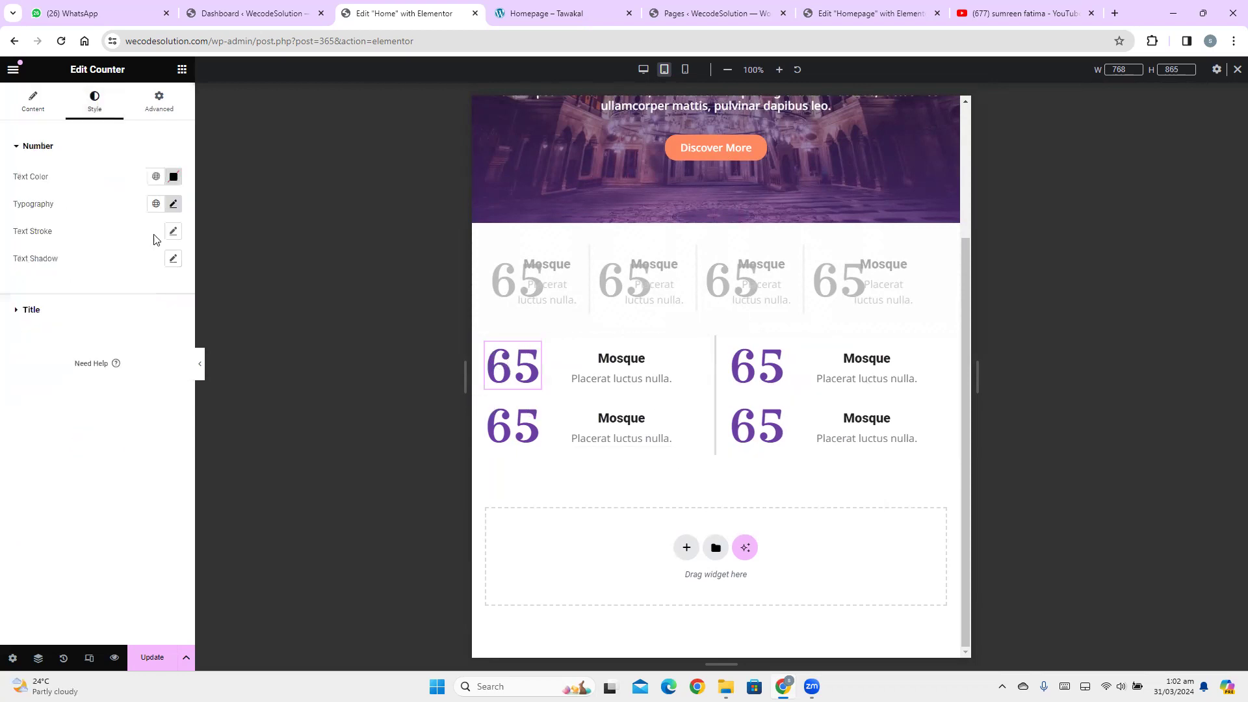
left_click(173, 205)
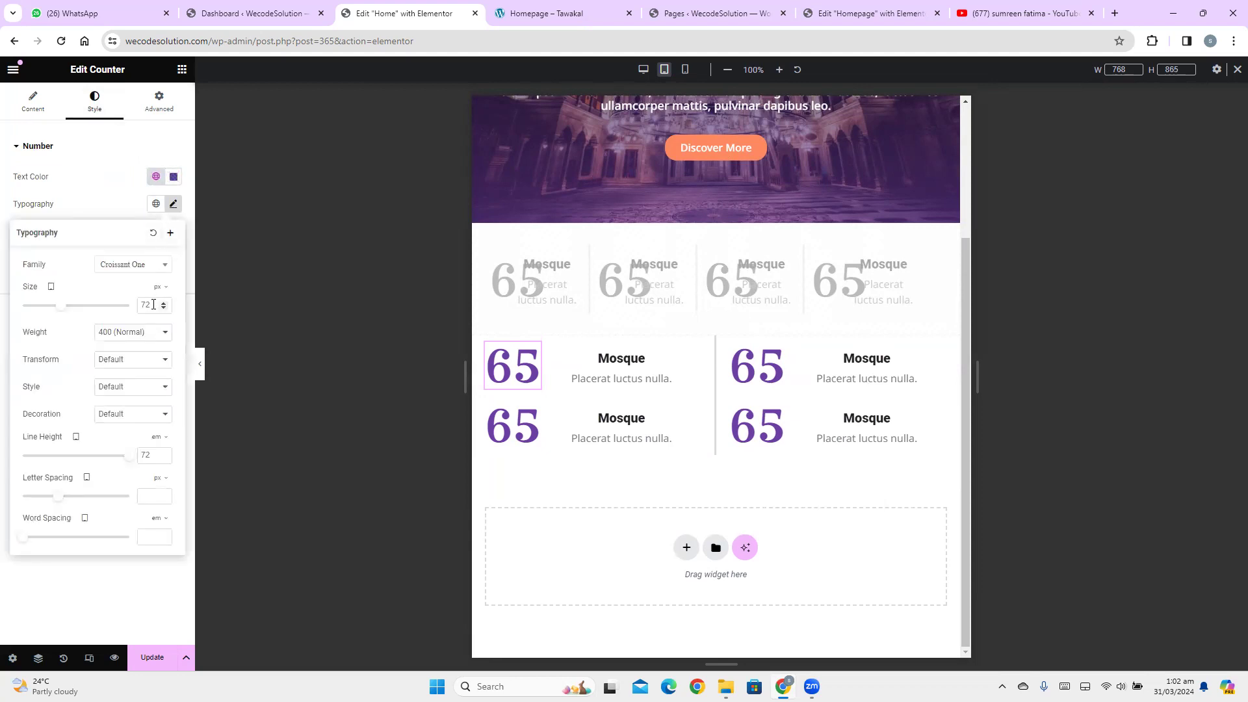
type("48")
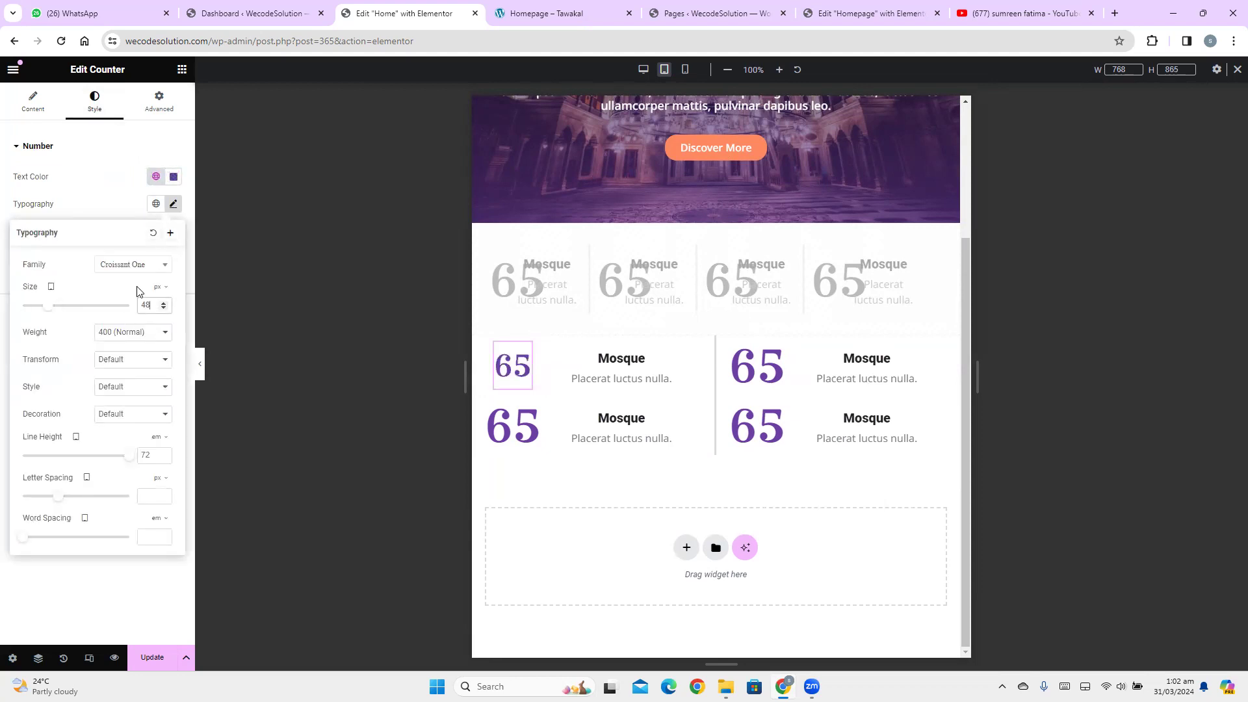
left_click(159, 437)
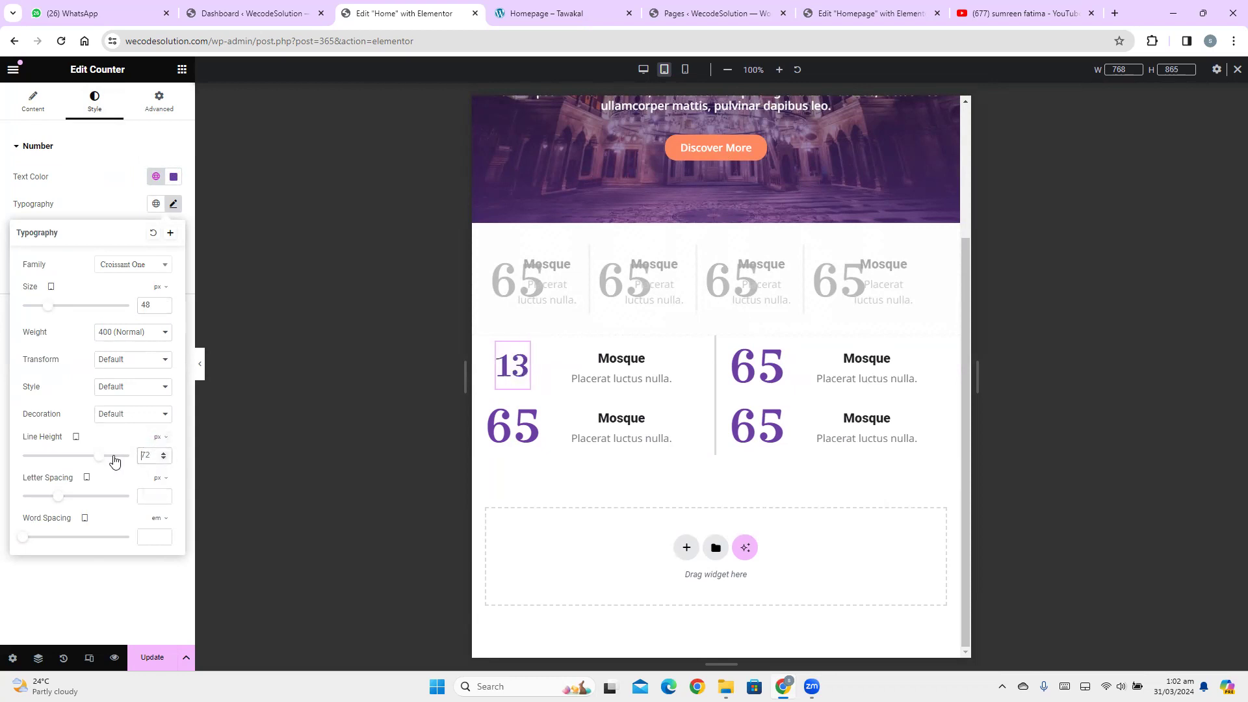
key("BackSpace")
key("BackSpace")
type("48")
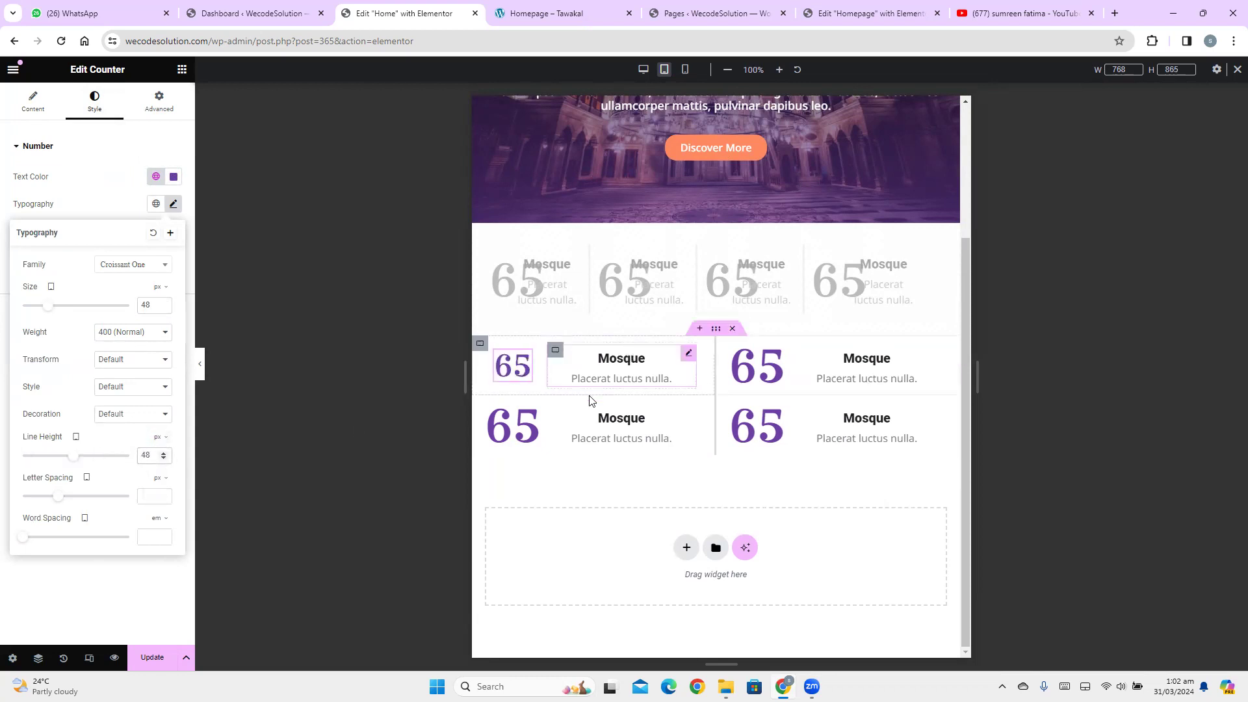
Copy the resized counter number and paste its style onto the other three counter numbers in the two-column rows
right_click(510, 370)
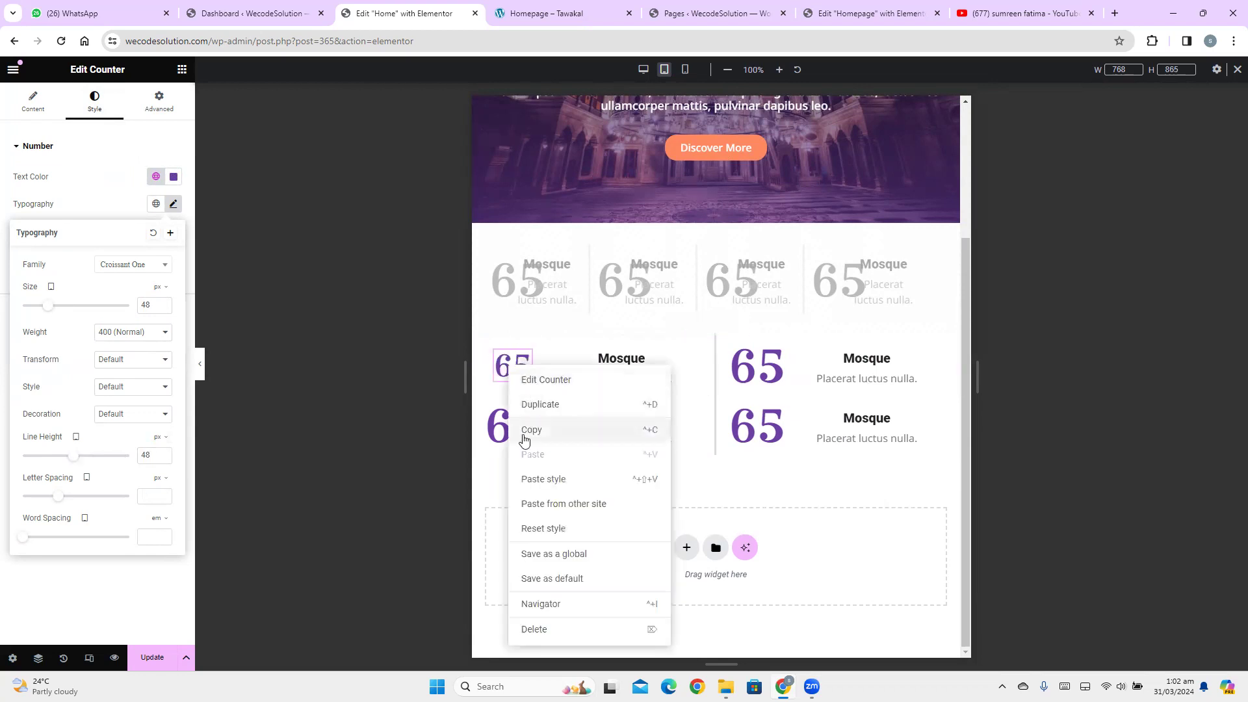
left_click(523, 428)
left_click(763, 373)
right_click(764, 372)
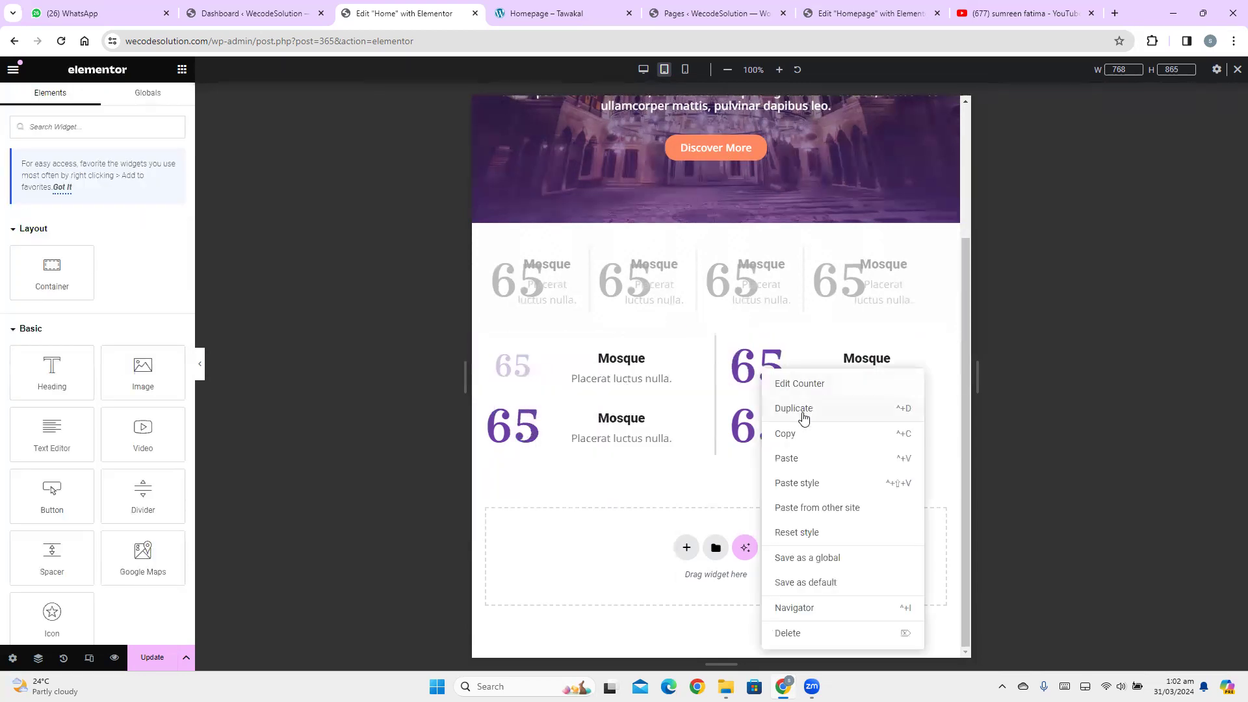
left_click(807, 486)
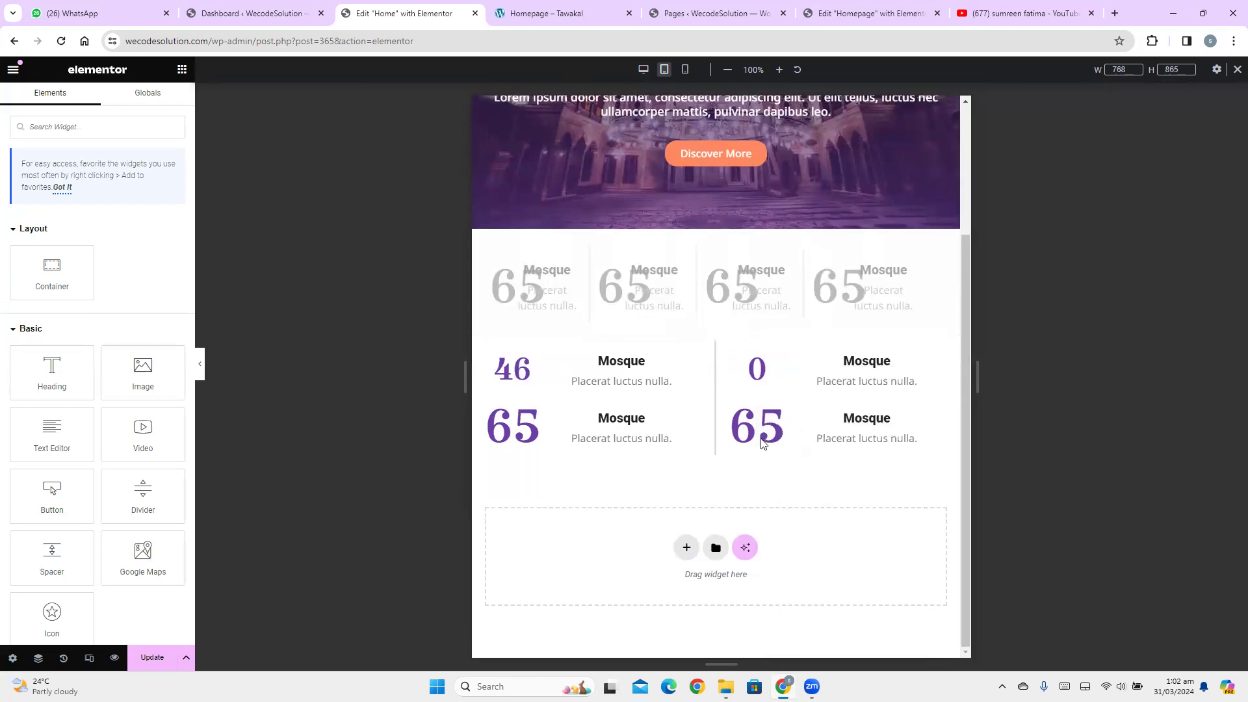
right_click(748, 394)
left_click(791, 509)
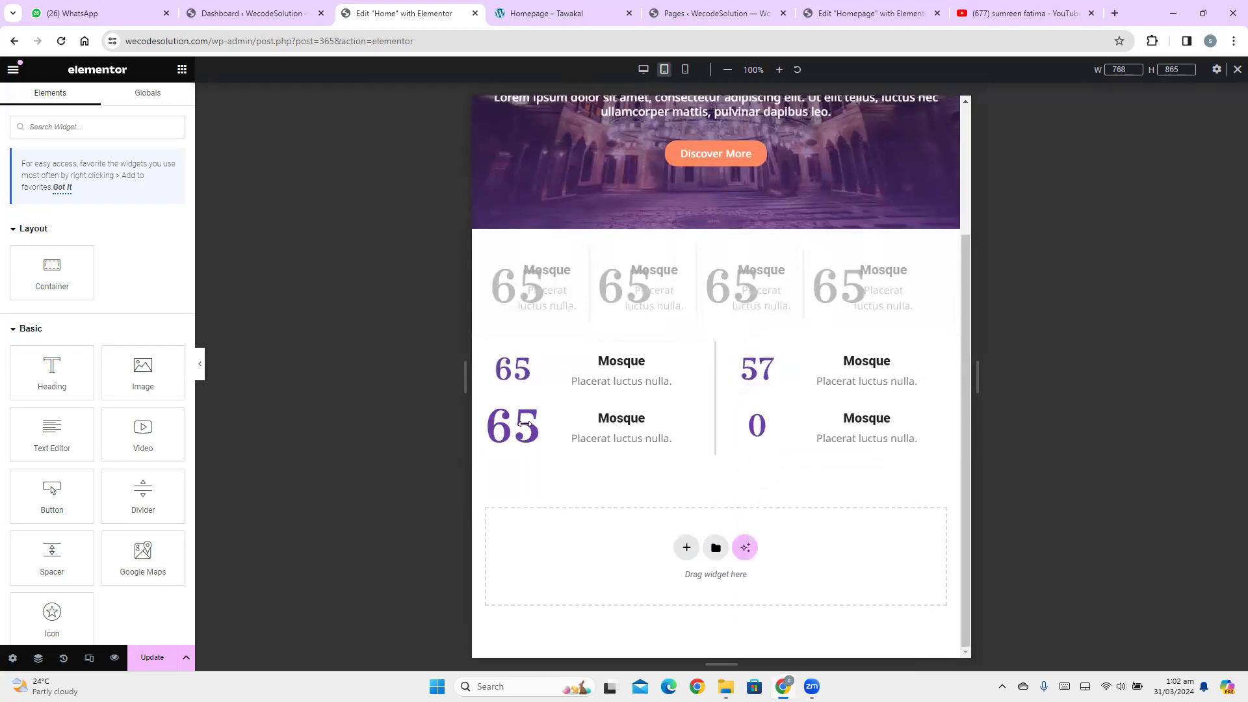
right_click(509, 394)
left_click(552, 505)
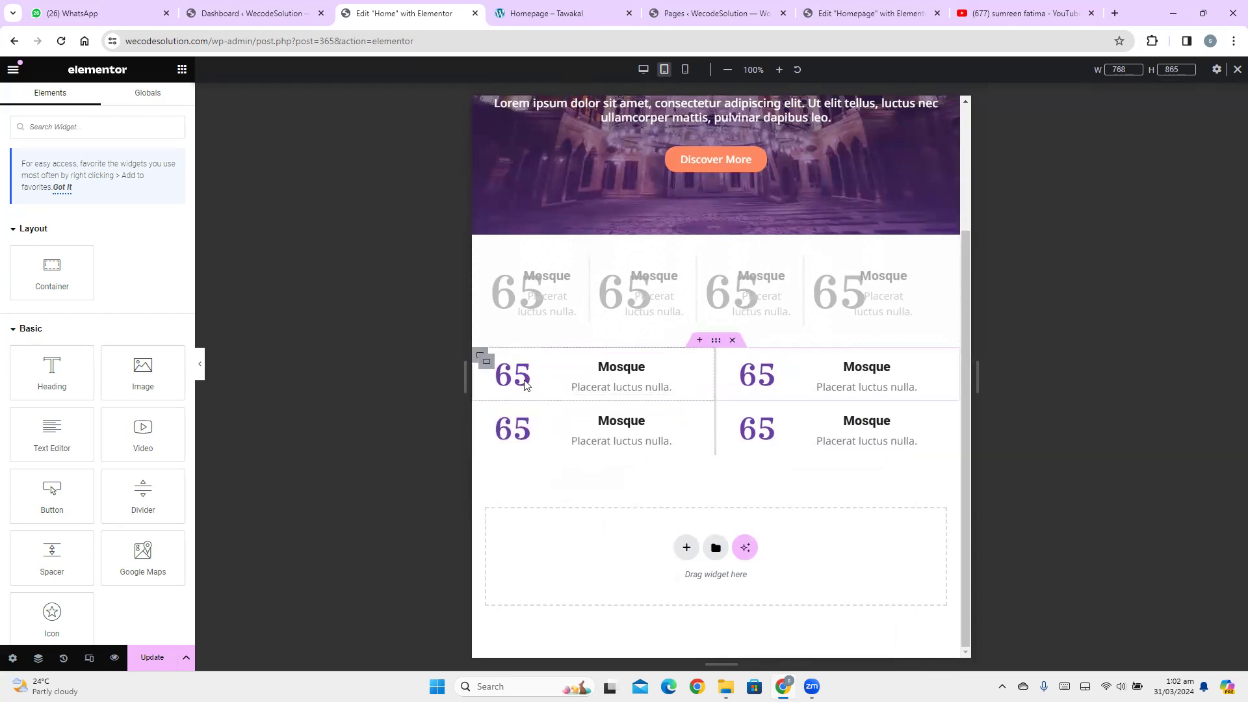
Set the tablet width of the container holding the second row's first Mosque text to 49%
left_click(593, 388)
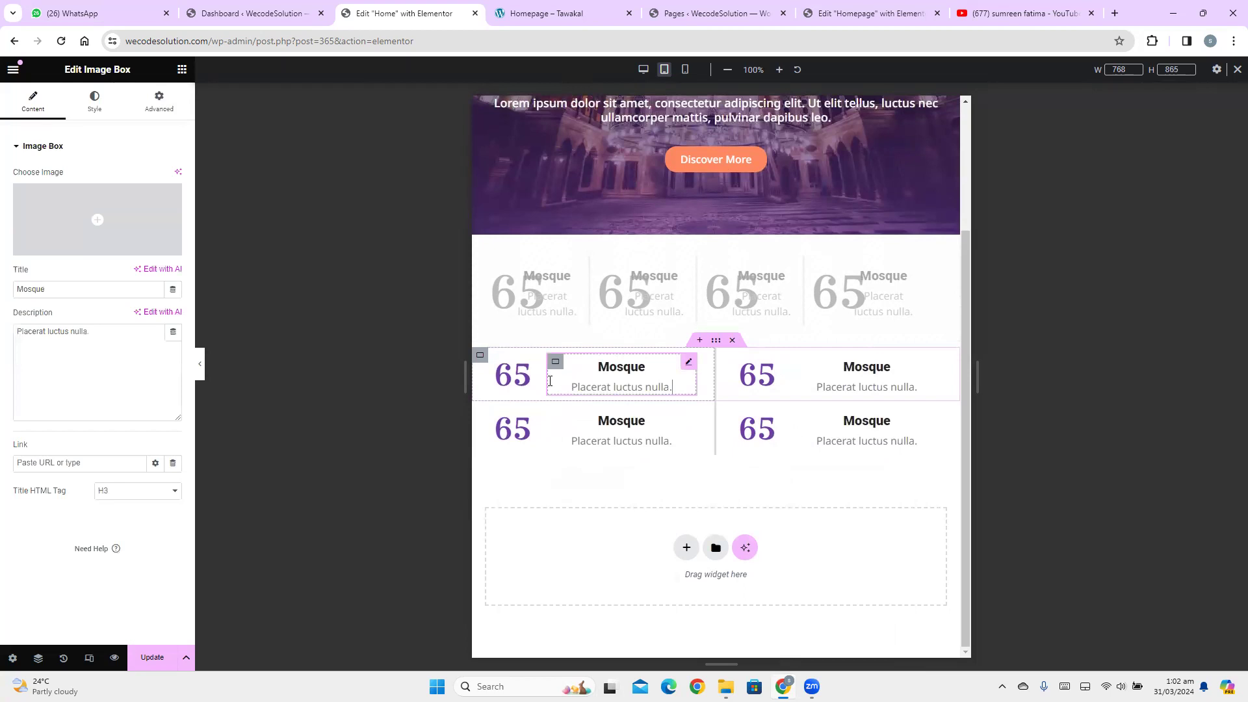
left_click(543, 367)
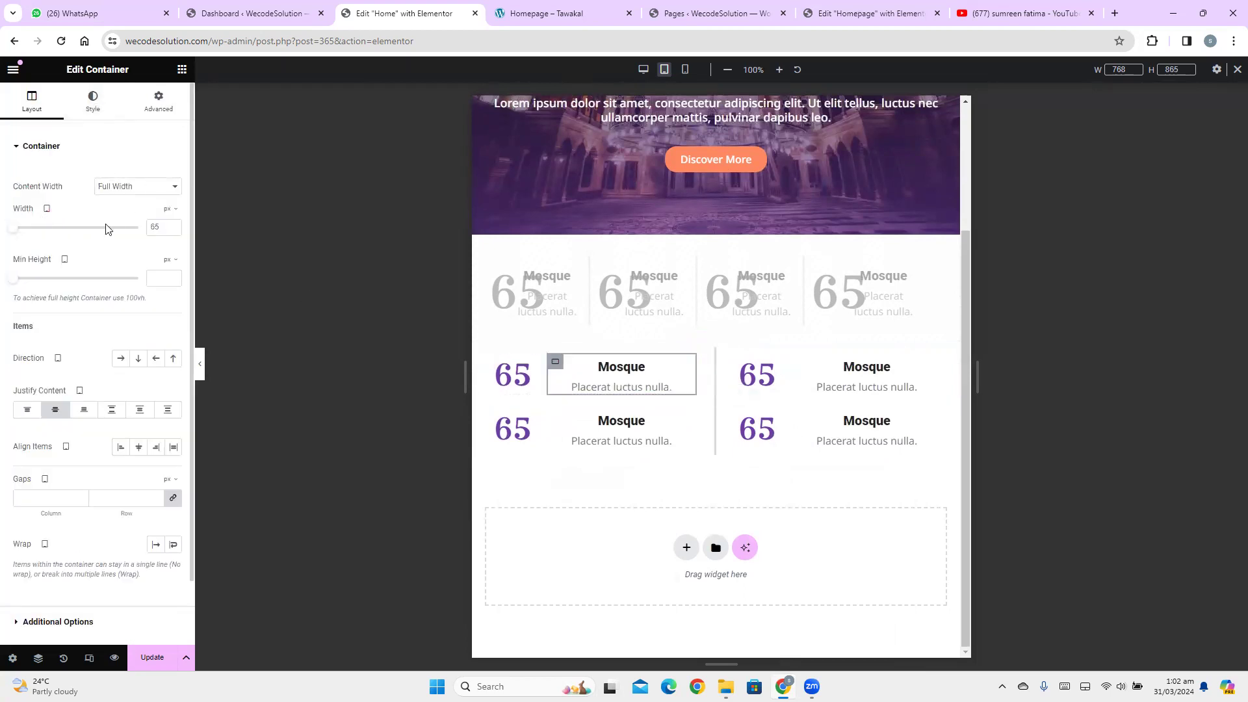
left_click(174, 212)
left_click(171, 231)
left_click_drag(93, 234, 75, 233)
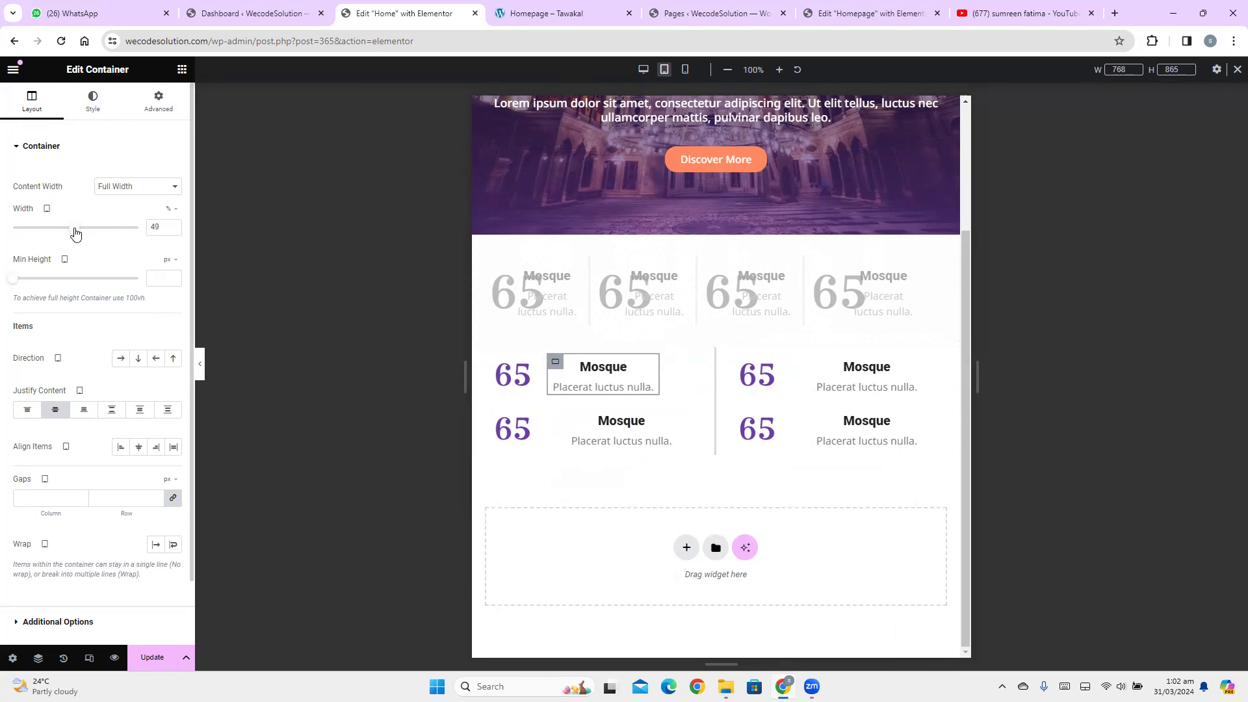
Copy that text container and paste its style onto the other three Mosque text containers in the two-column rows
right_click(555, 362)
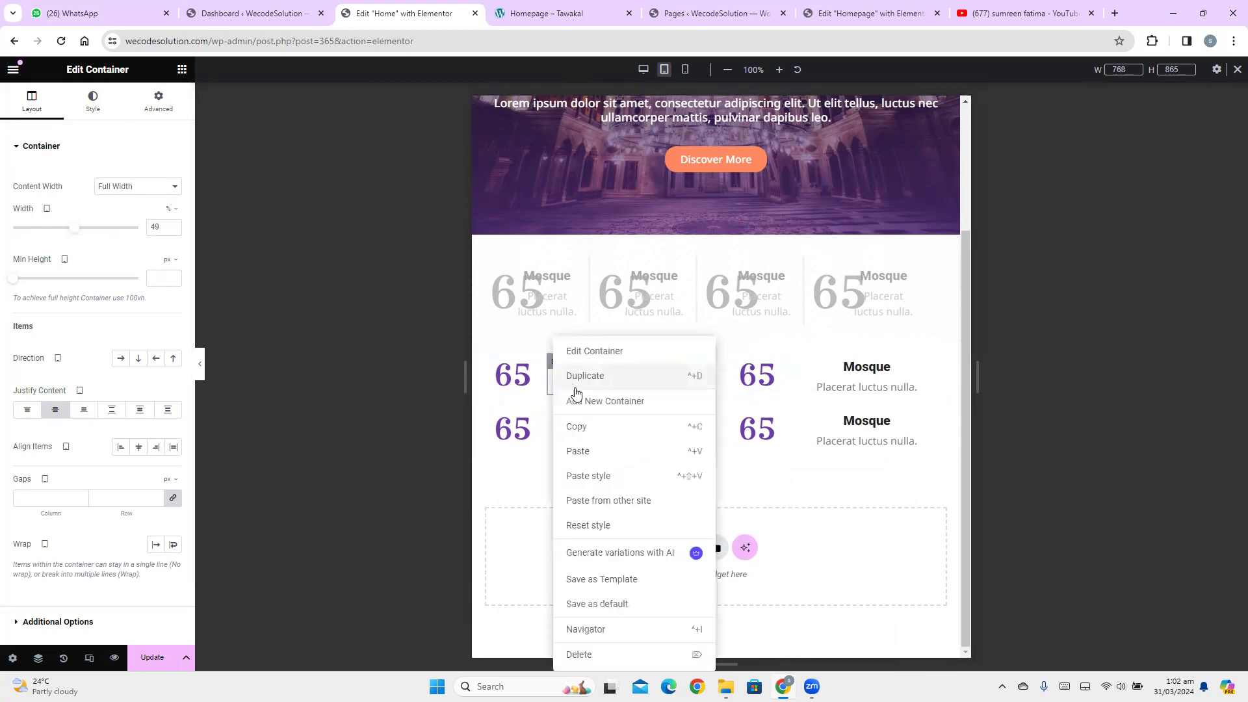
left_click(555, 426)
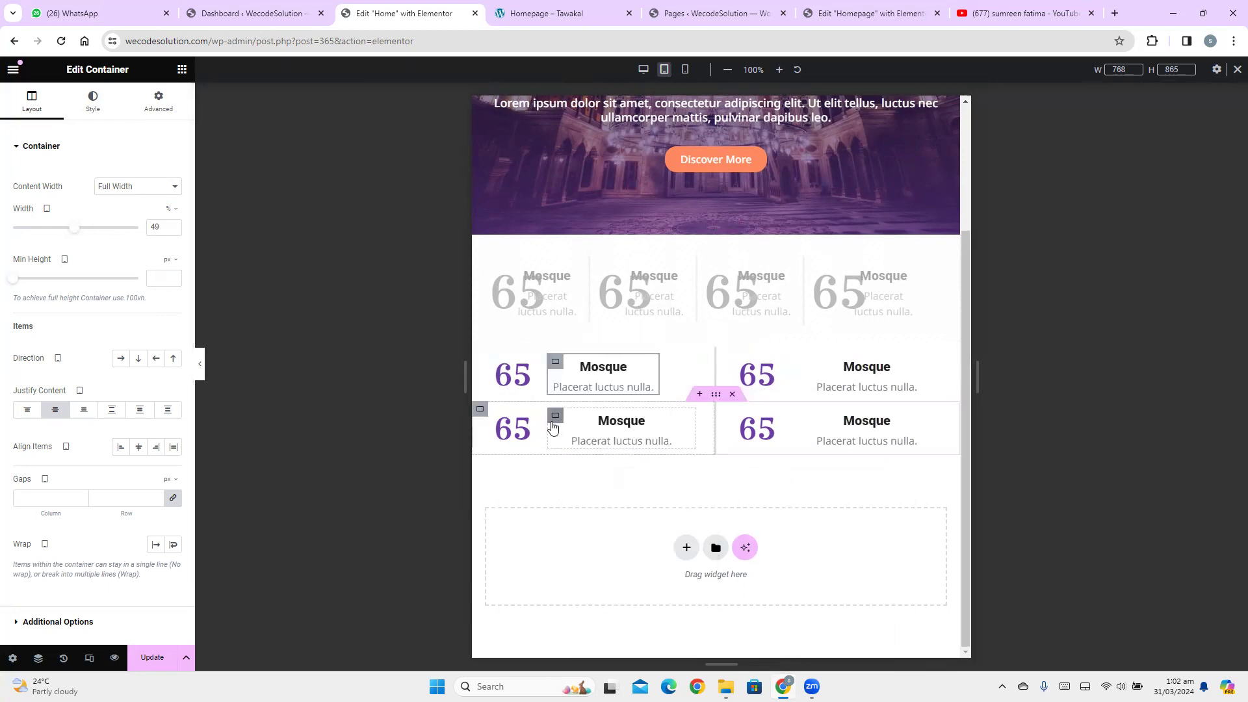
right_click(554, 427)
left_click(594, 496)
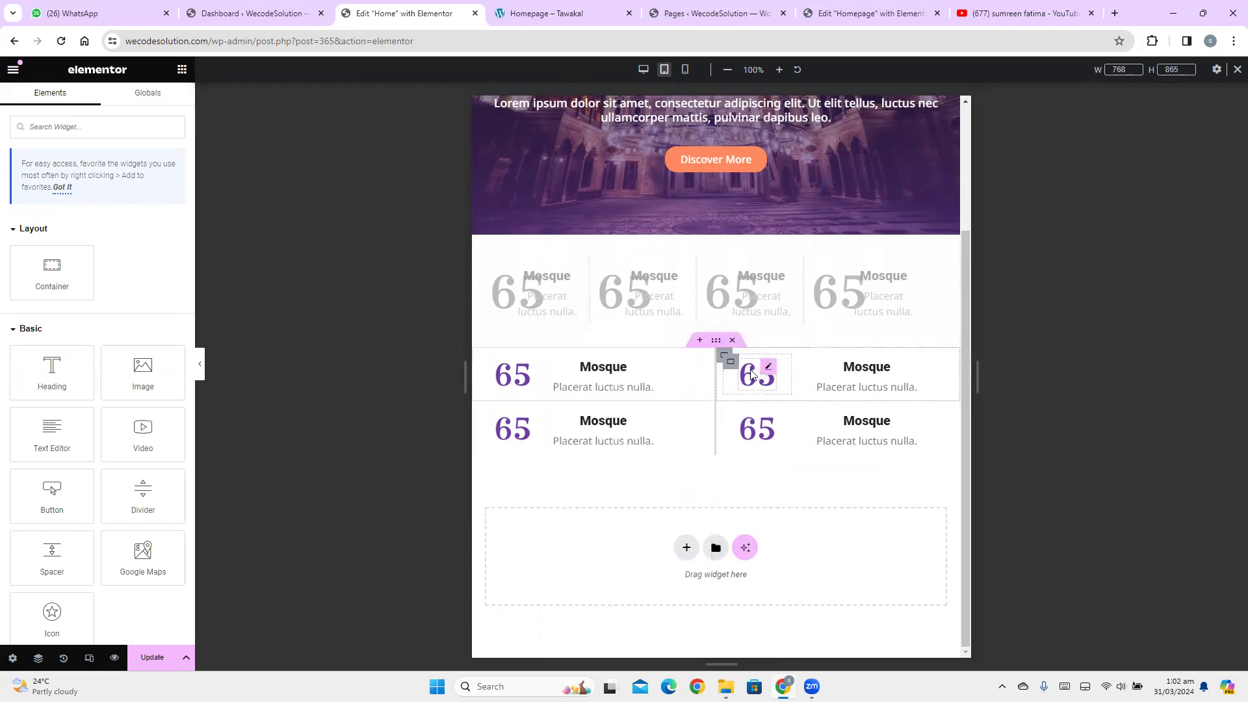
right_click(805, 372)
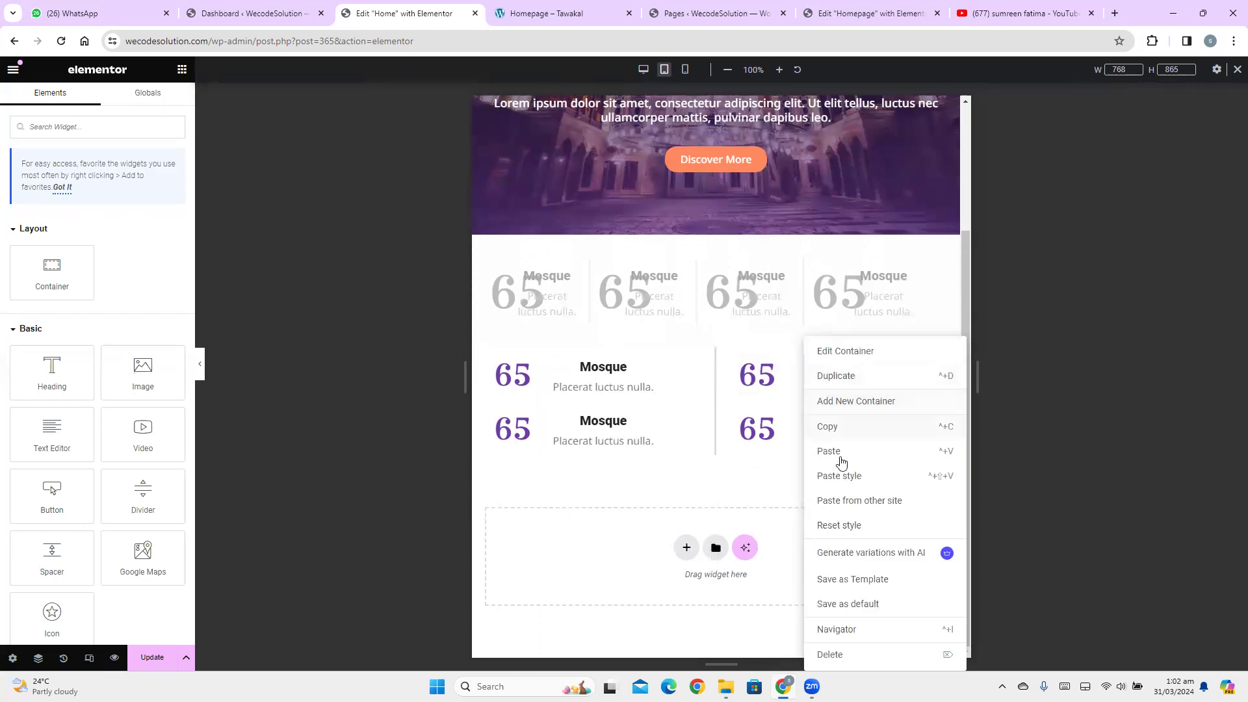
left_click(840, 480)
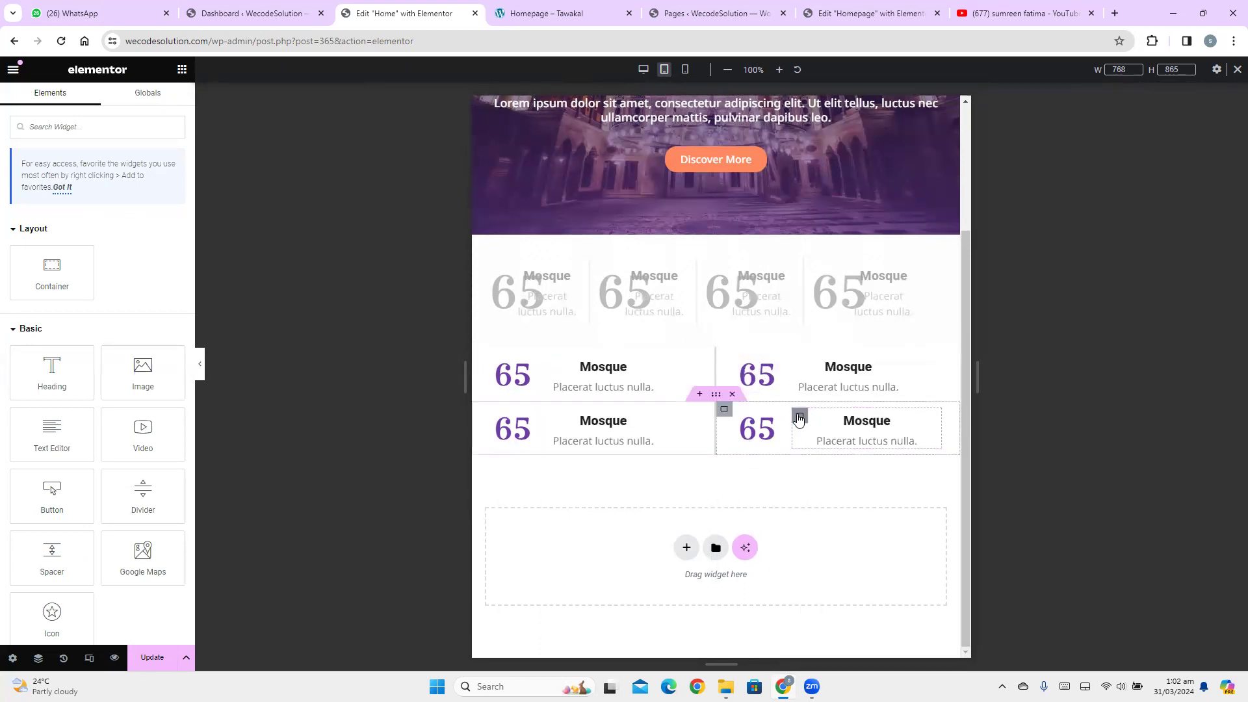
right_click(805, 419)
left_click(839, 476)
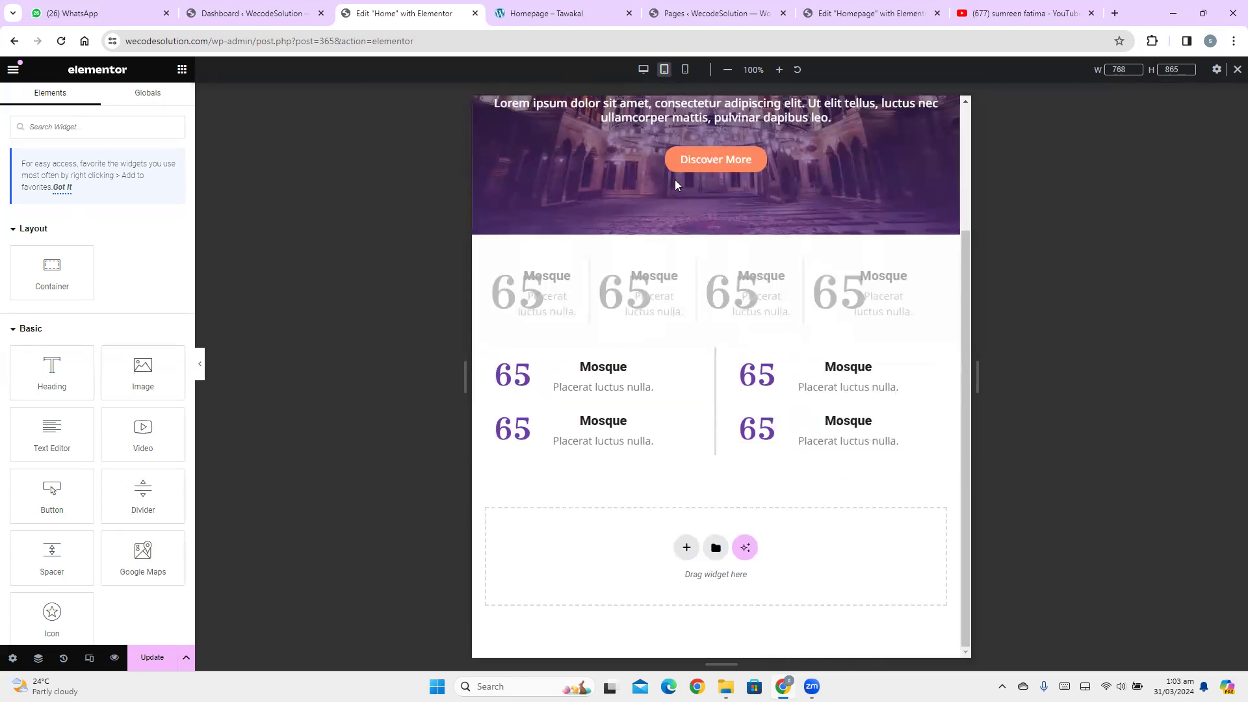
In mobile view, check the Tawakal reference homepage's counters, and set the second counter row's direction to horizontal
left_click(685, 70)
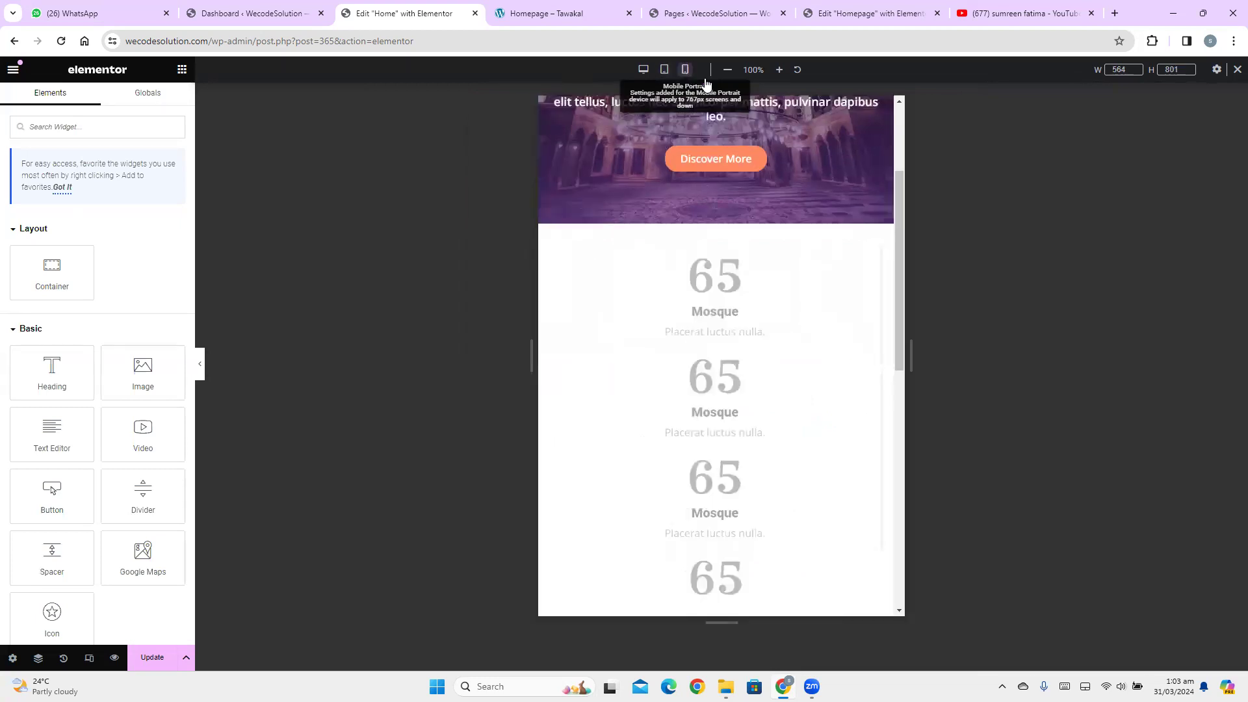
left_click_drag(833, 272, 828, 459)
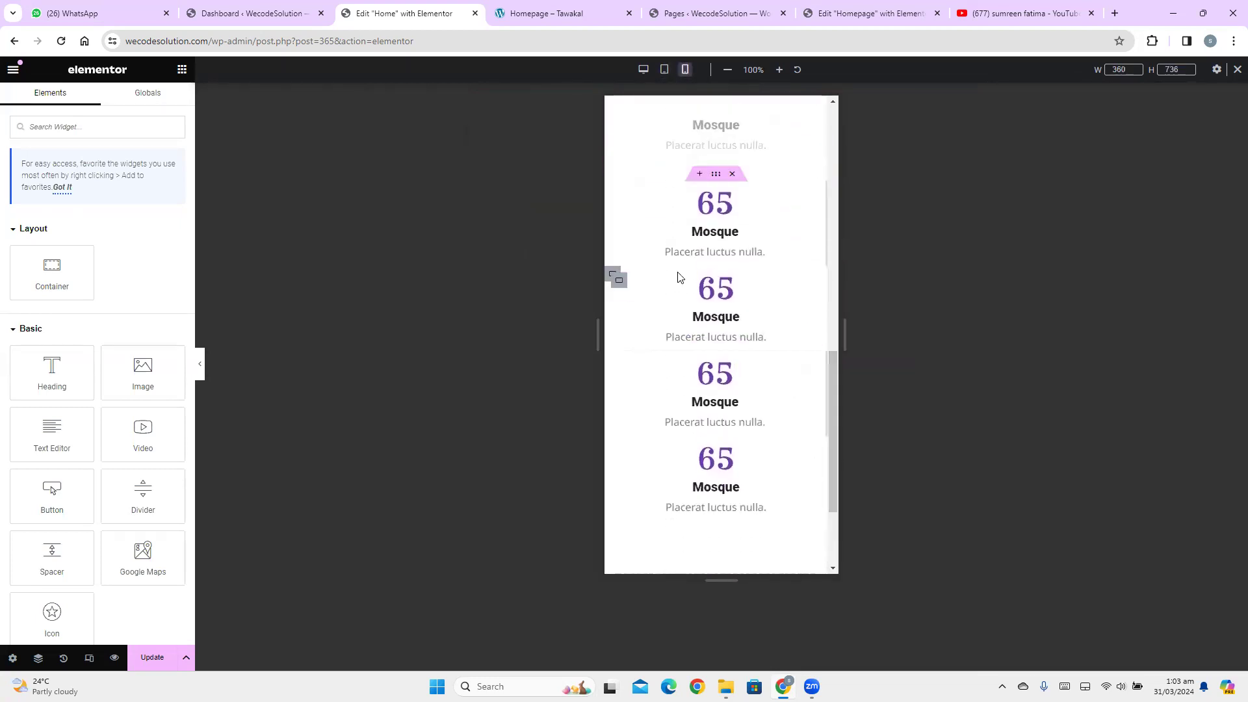
left_click(546, 13)
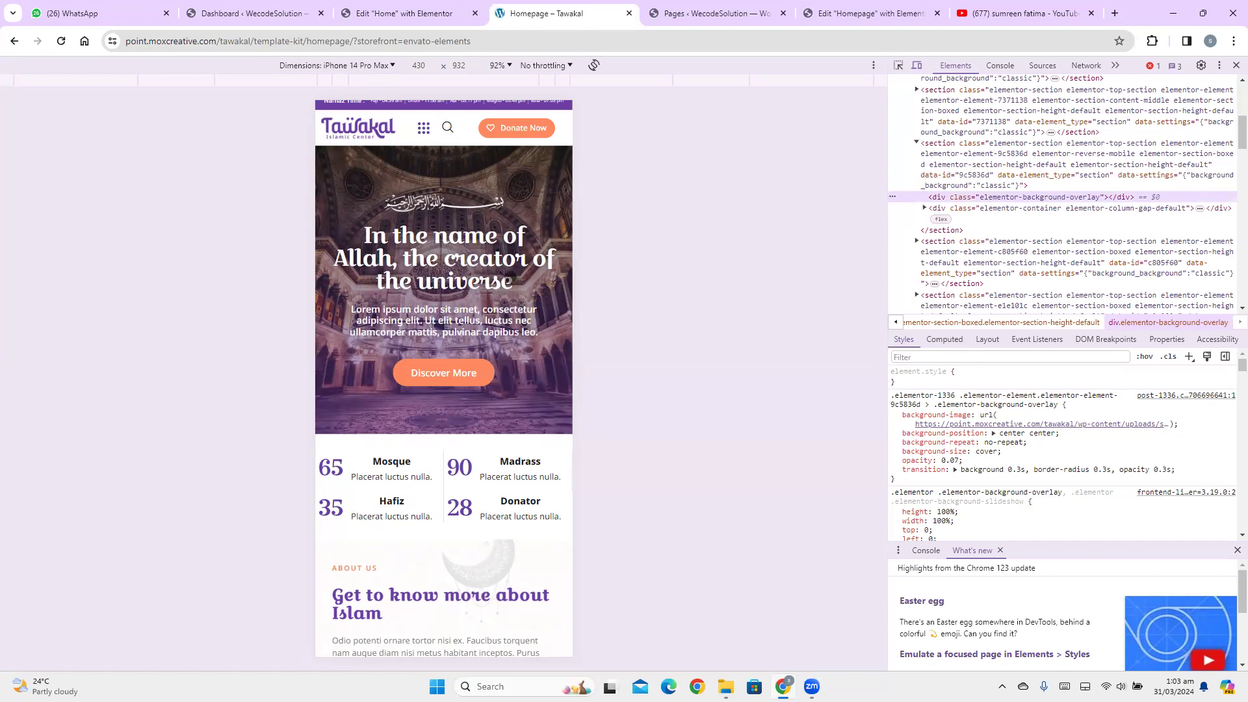
left_click(416, 12)
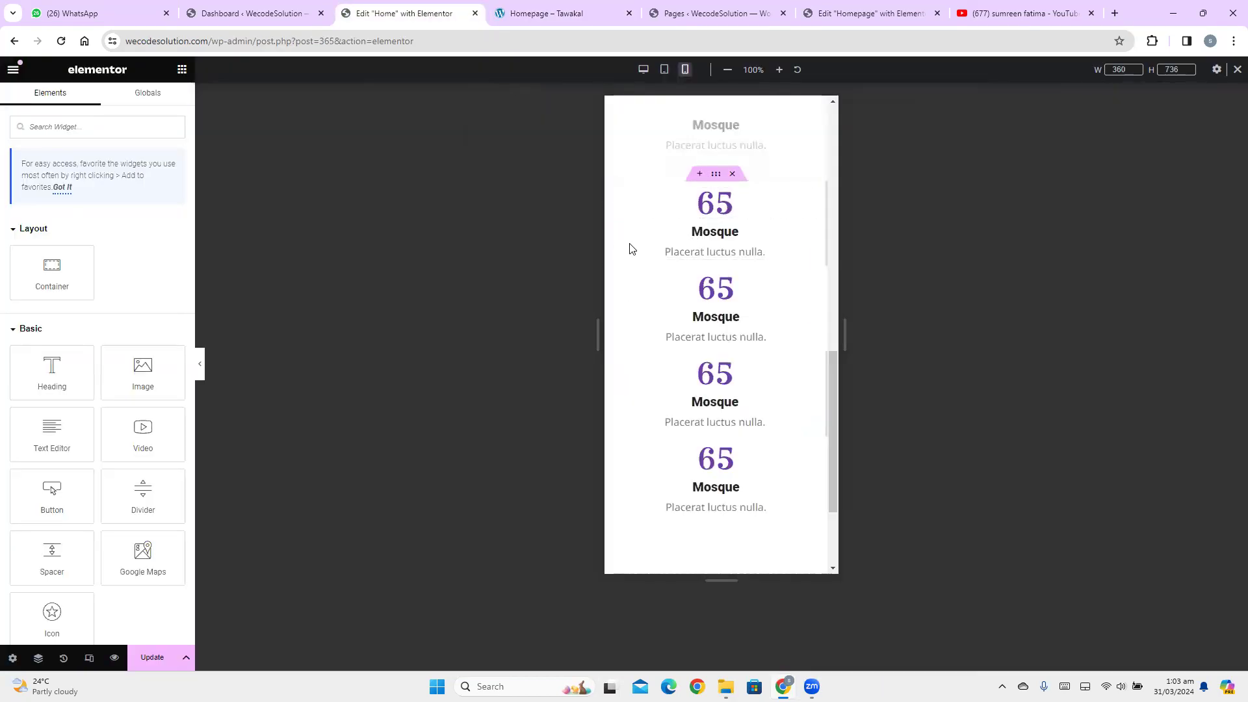
left_click(718, 175)
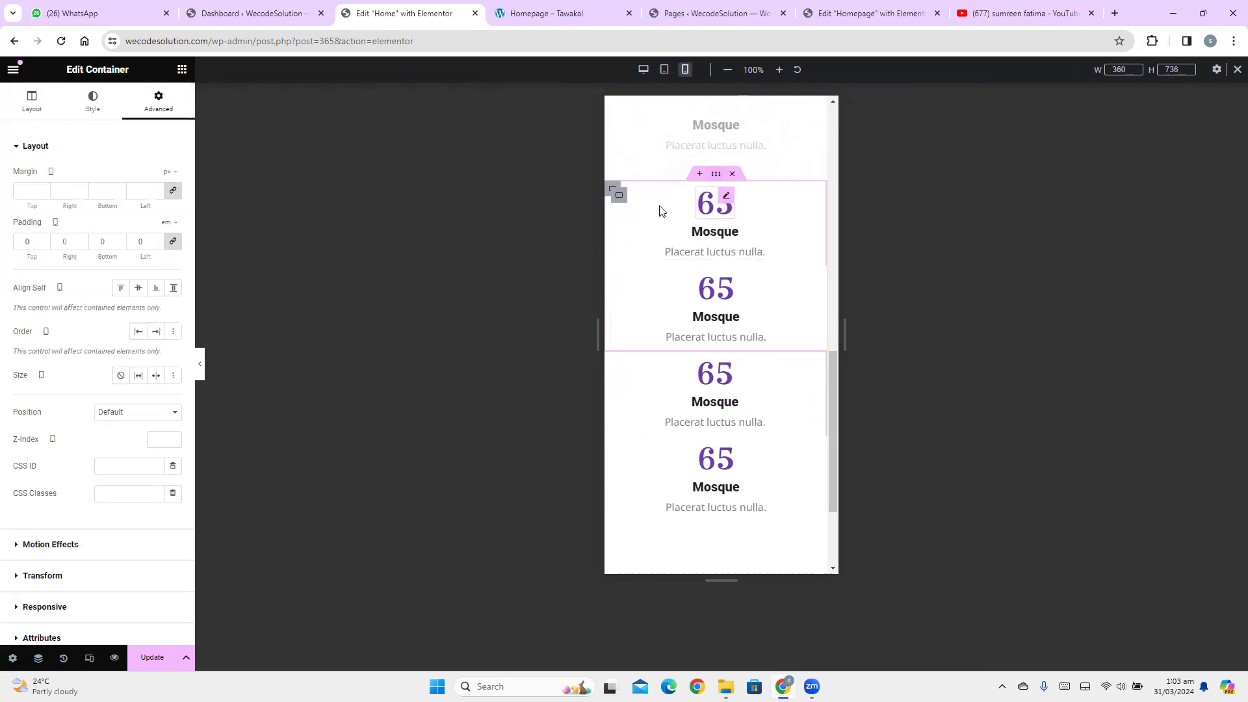
left_click(32, 103)
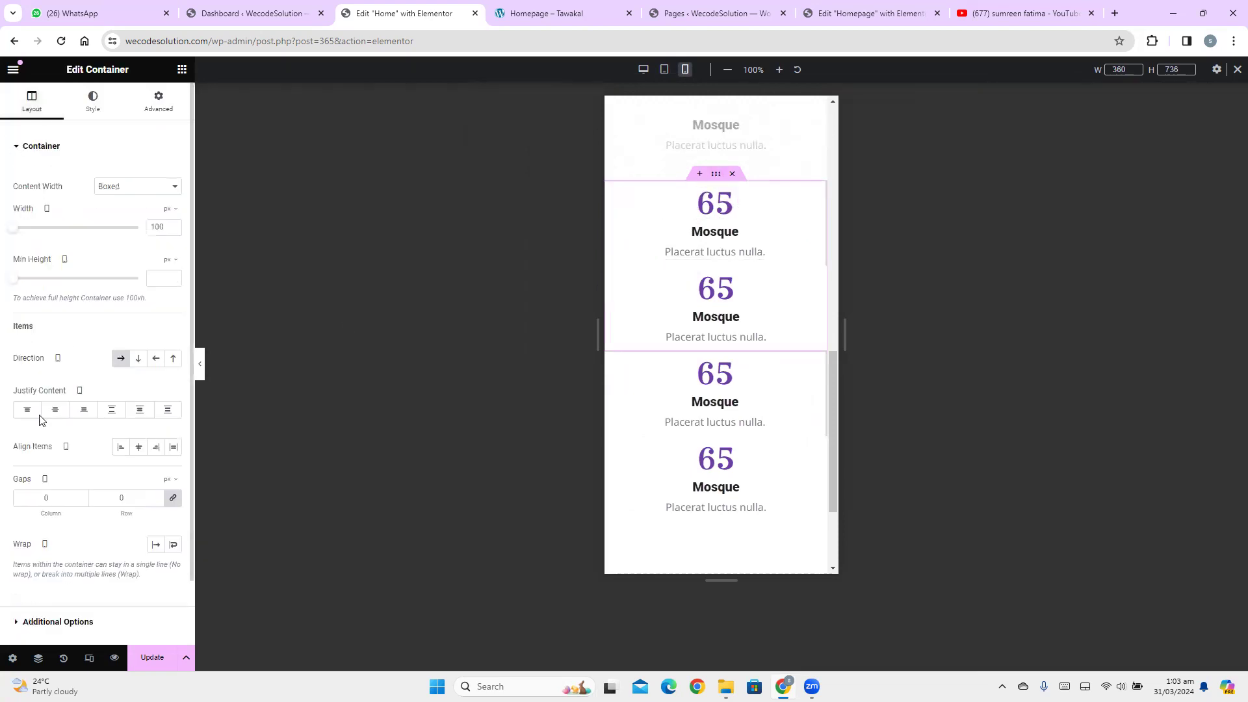
left_click(120, 359)
mouse_move(618, 225)
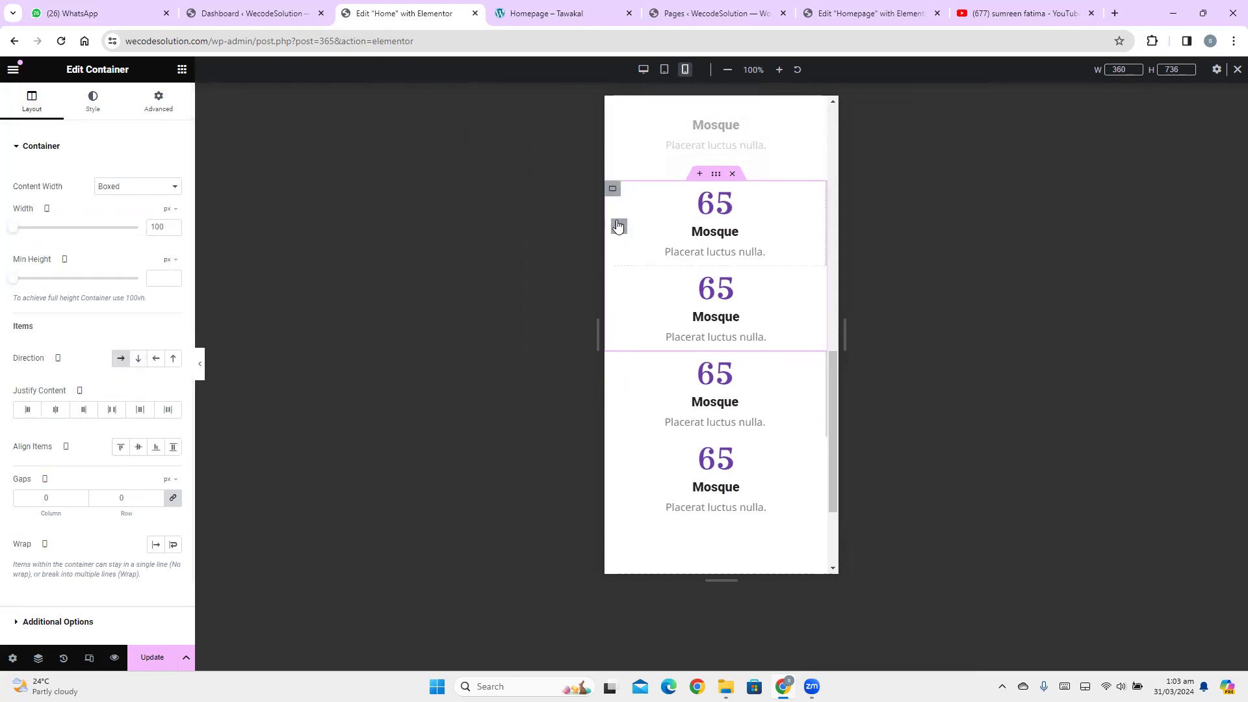
Set the mobile width of the upper two-column row's first counter container to 50% and paste its style onto the other three counter containers
left_click(612, 192)
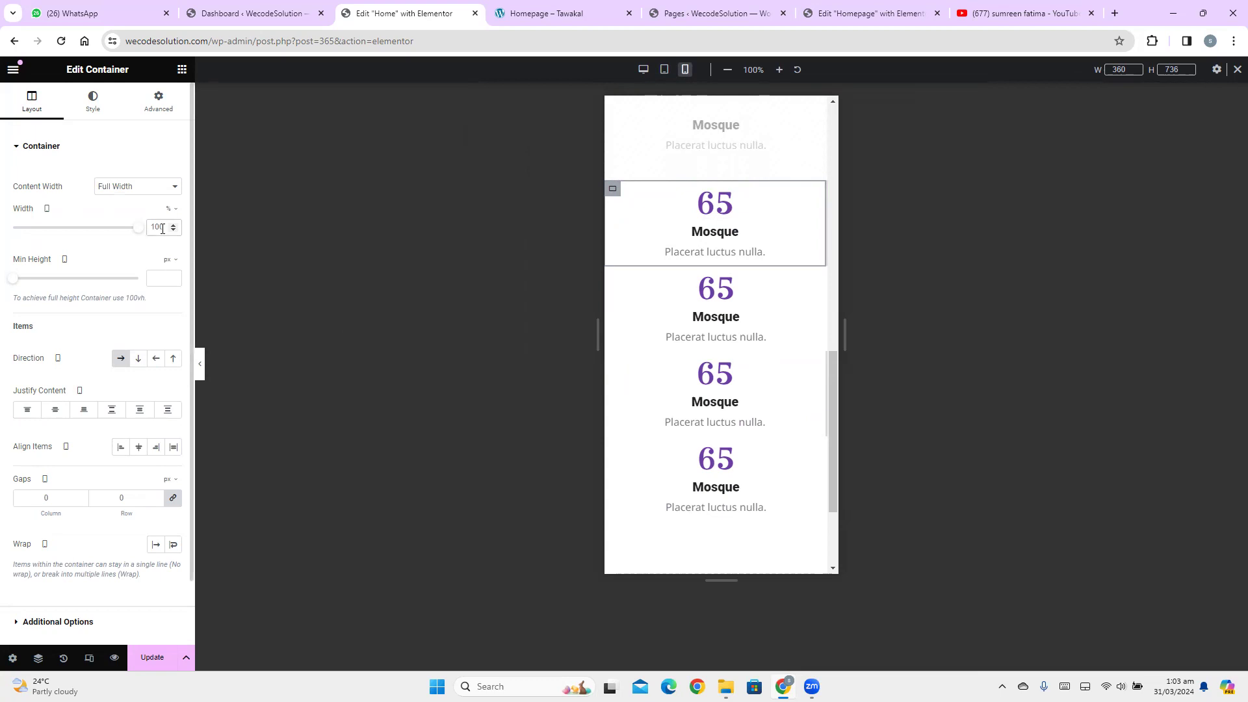
type("50")
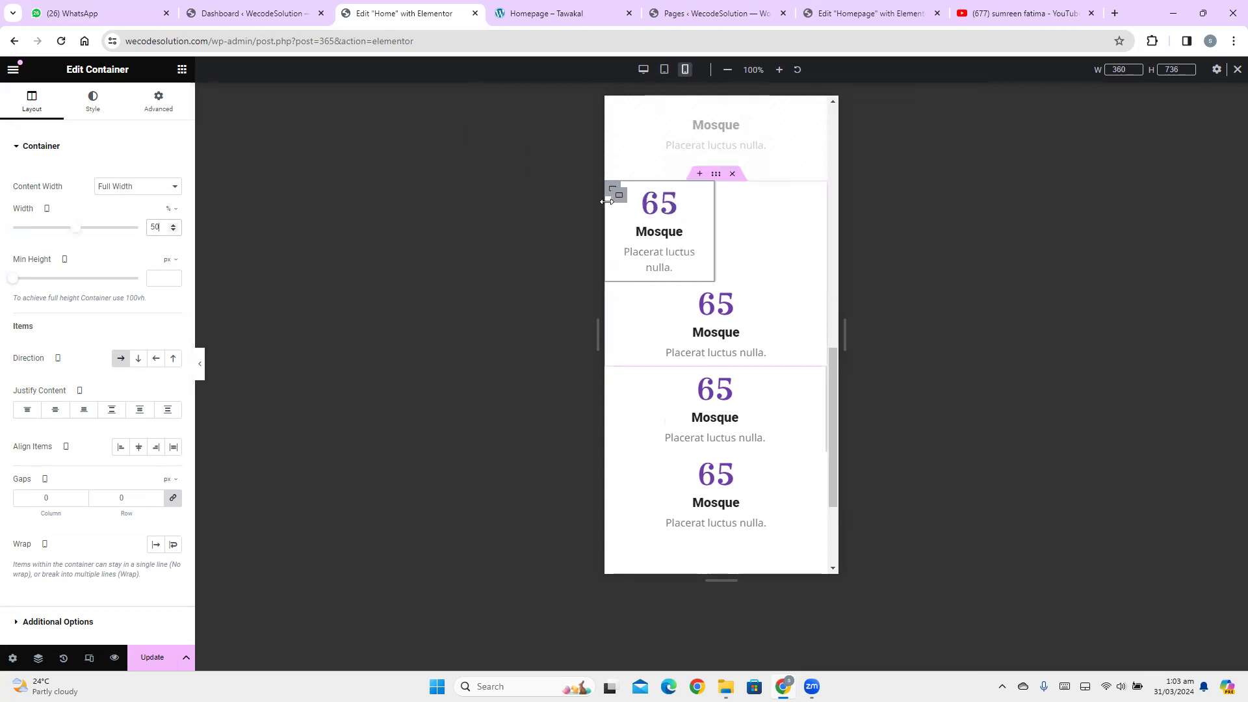
right_click(612, 189)
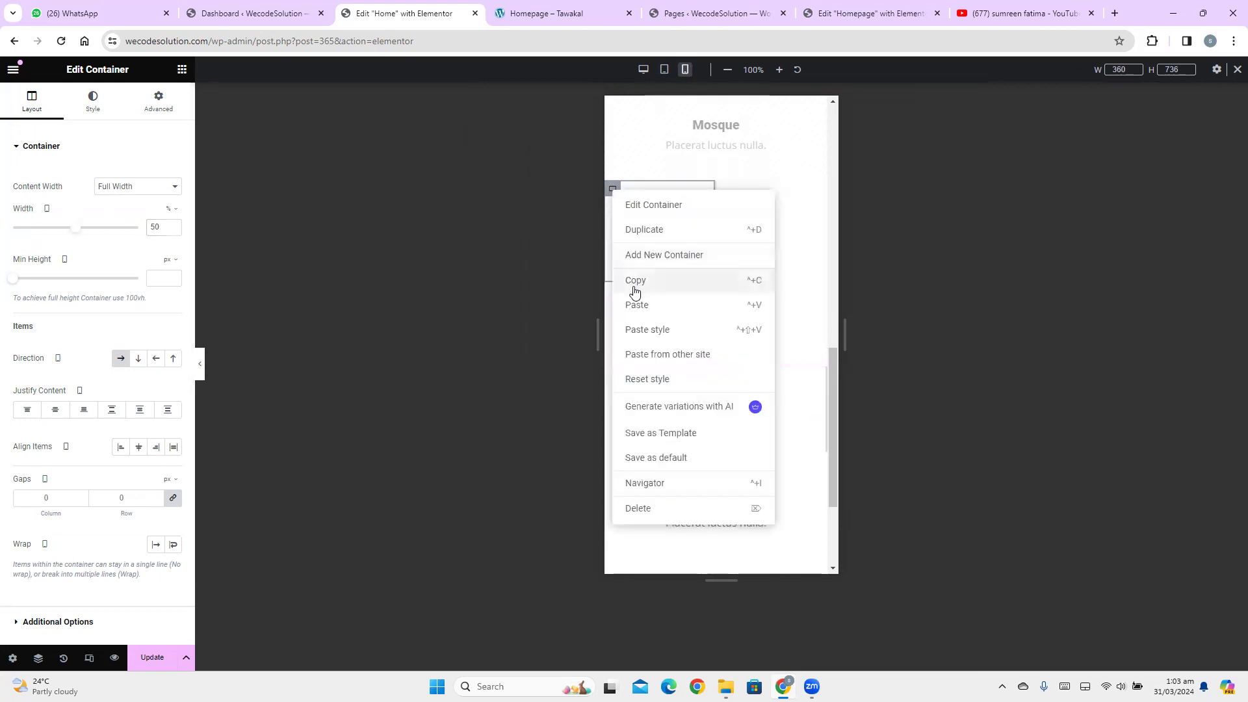
left_click(630, 291)
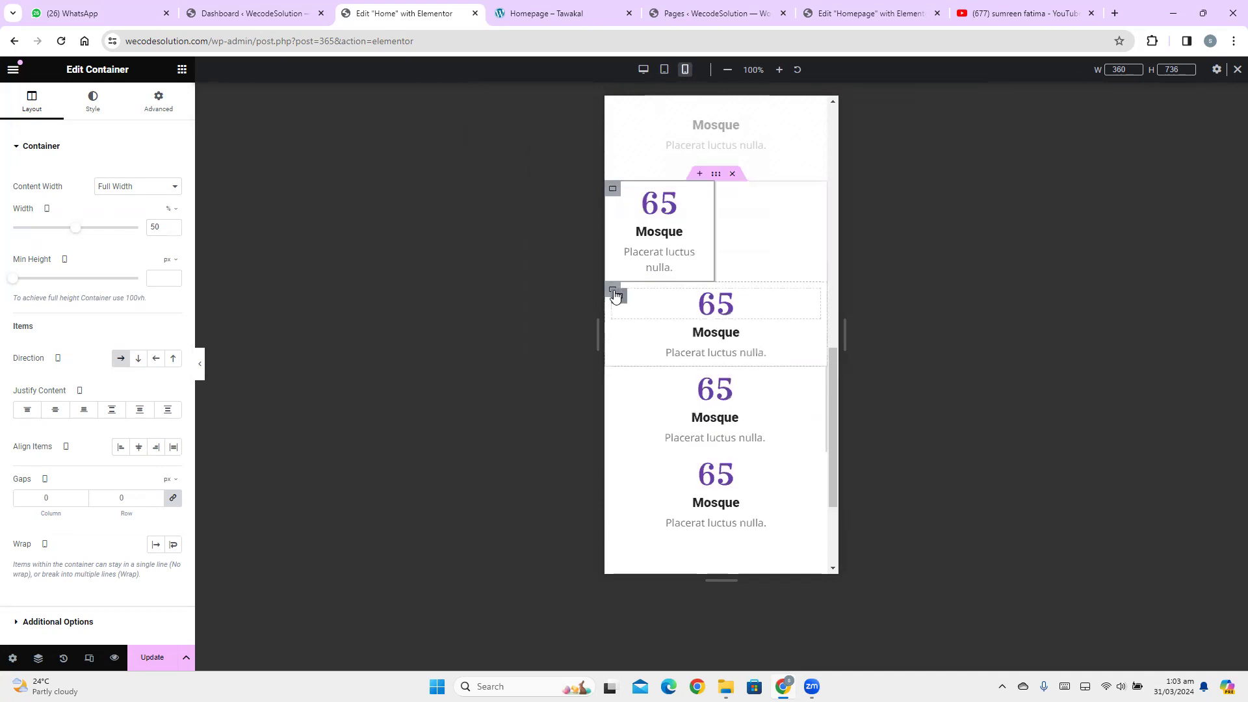
right_click(614, 290)
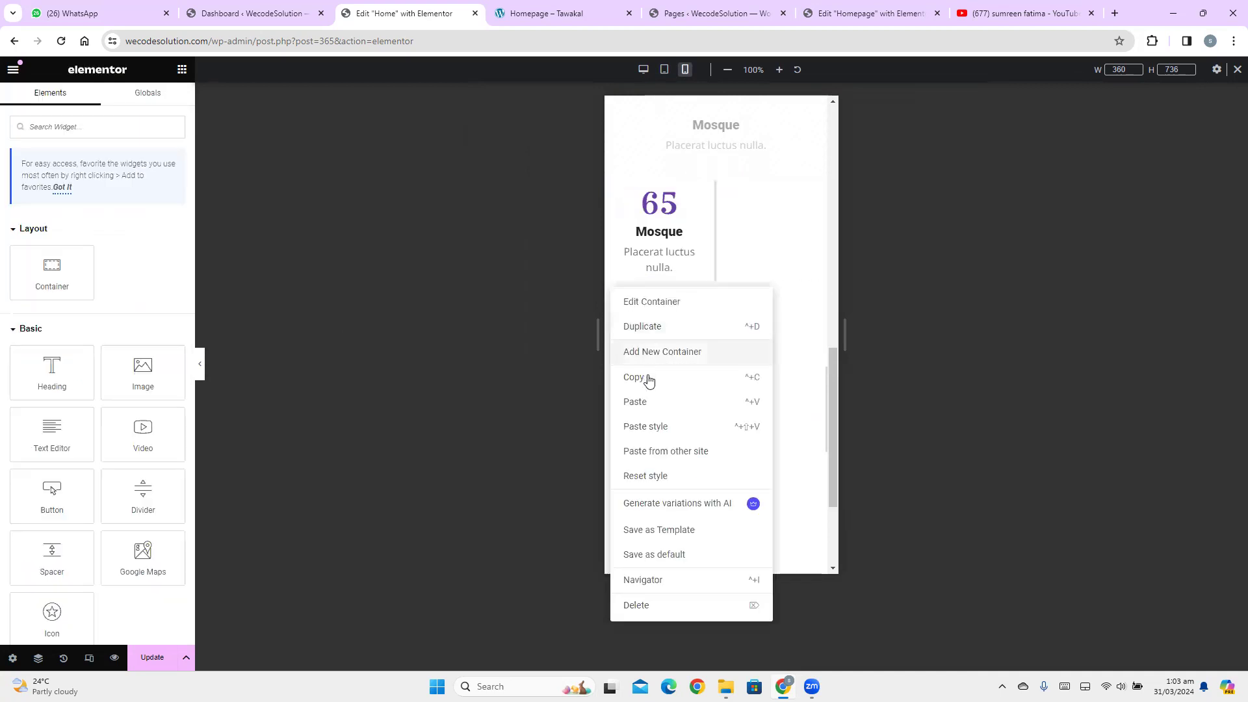
left_click(656, 429)
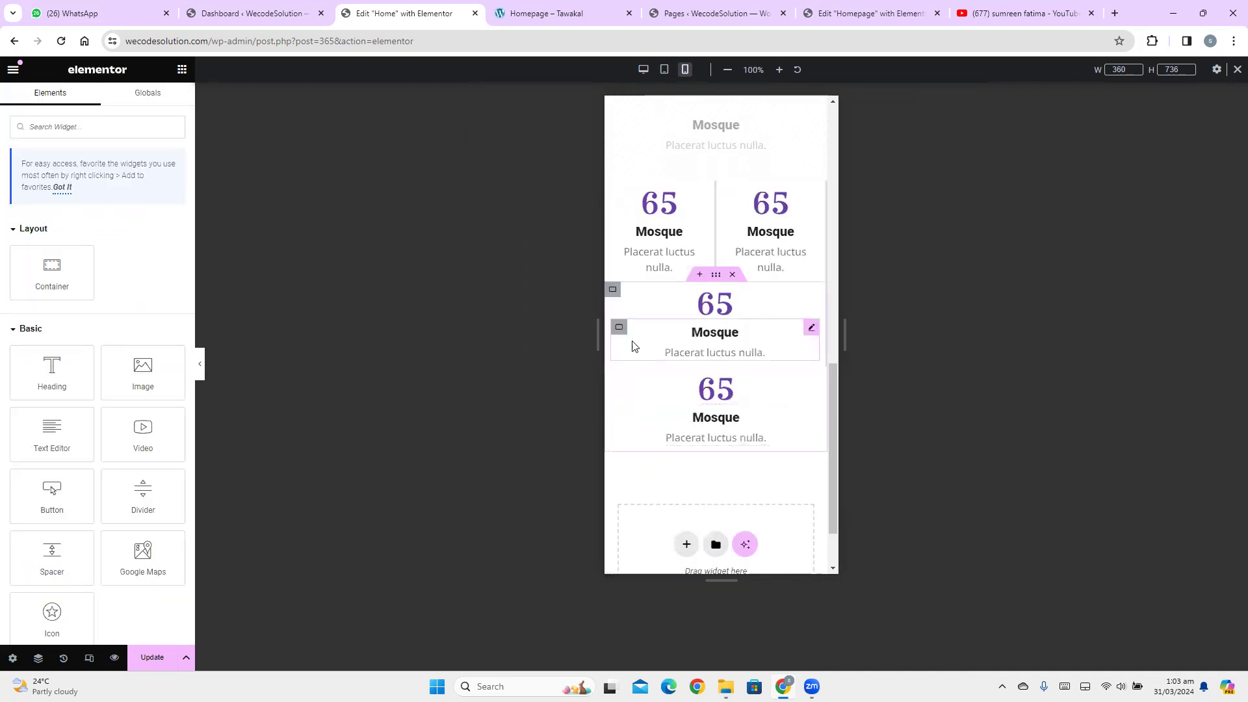
right_click(613, 297)
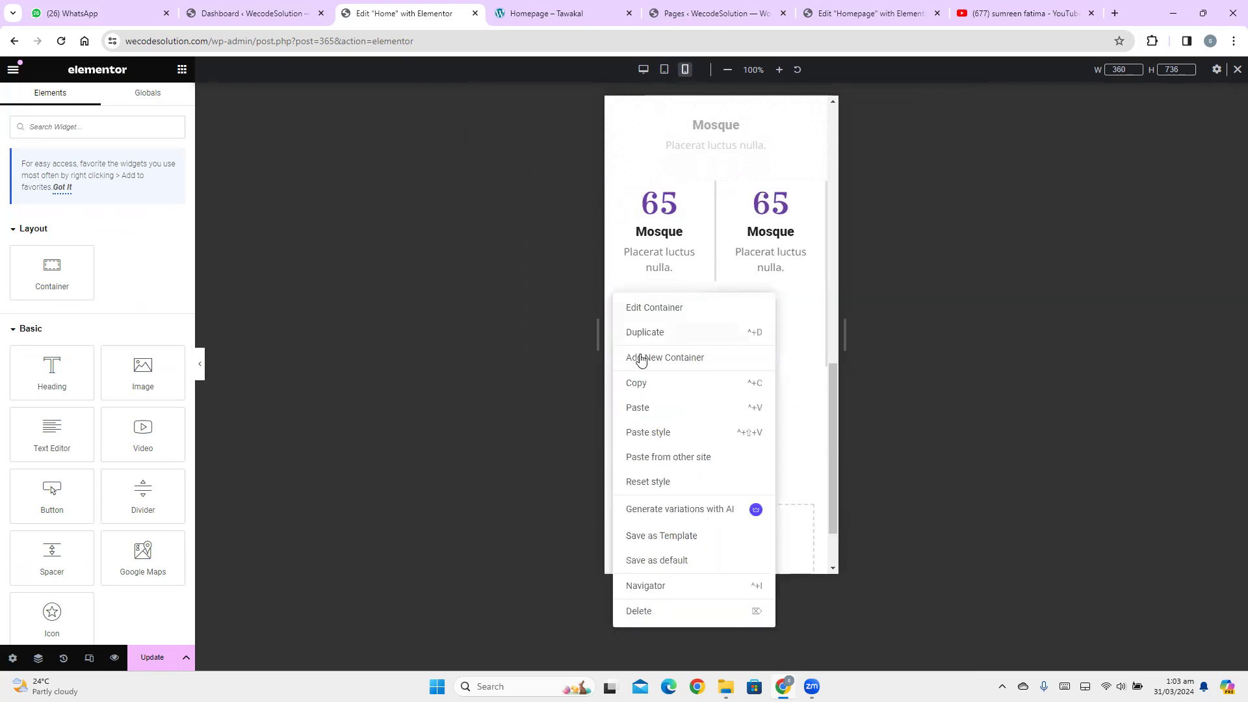
left_click(643, 433)
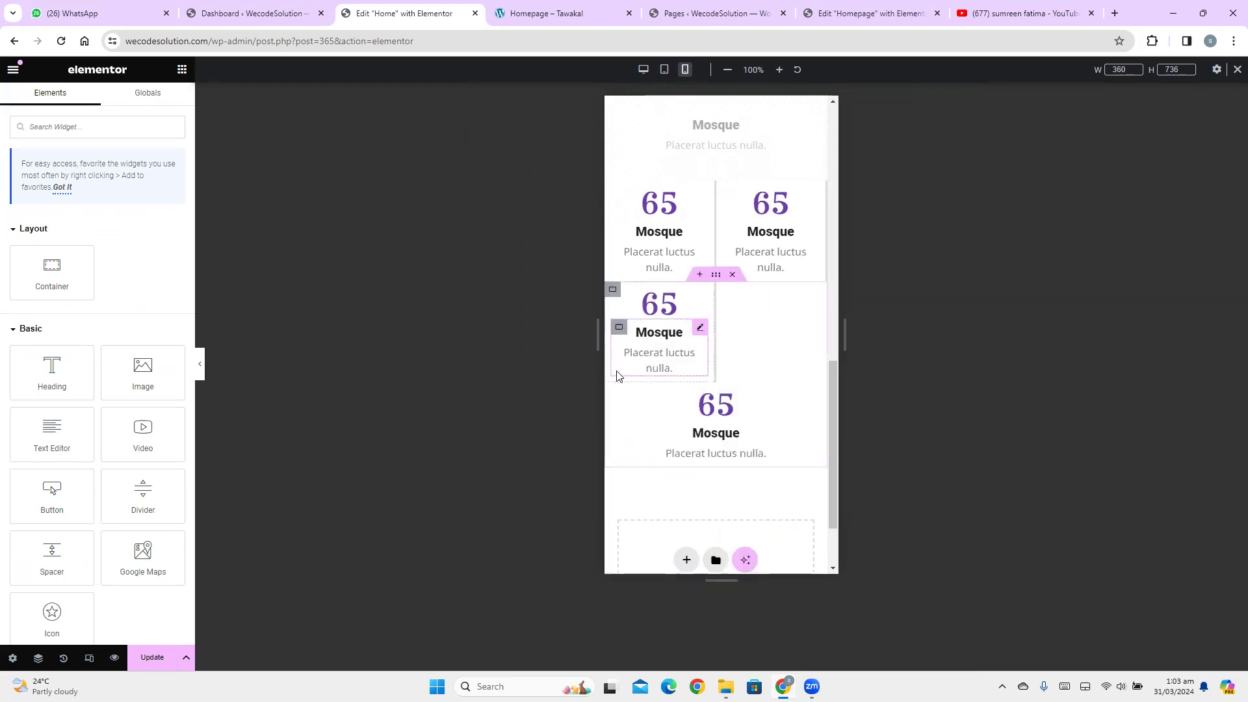
right_click(611, 396)
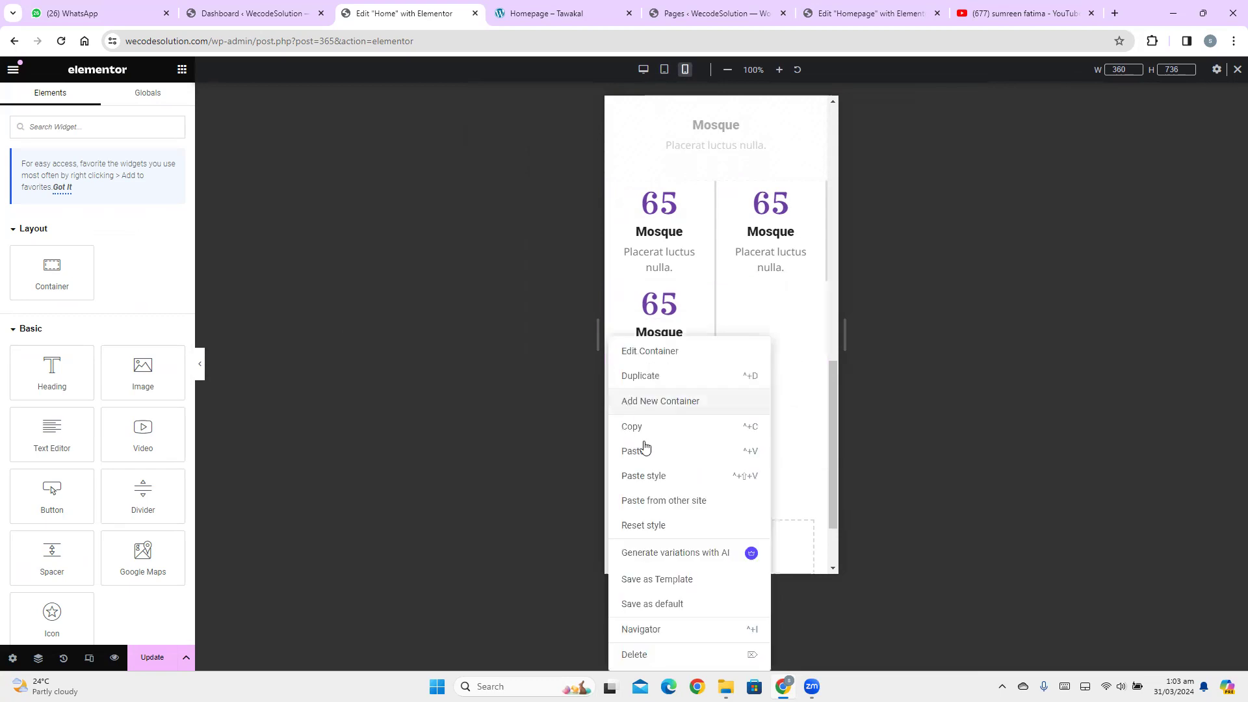
left_click(646, 474)
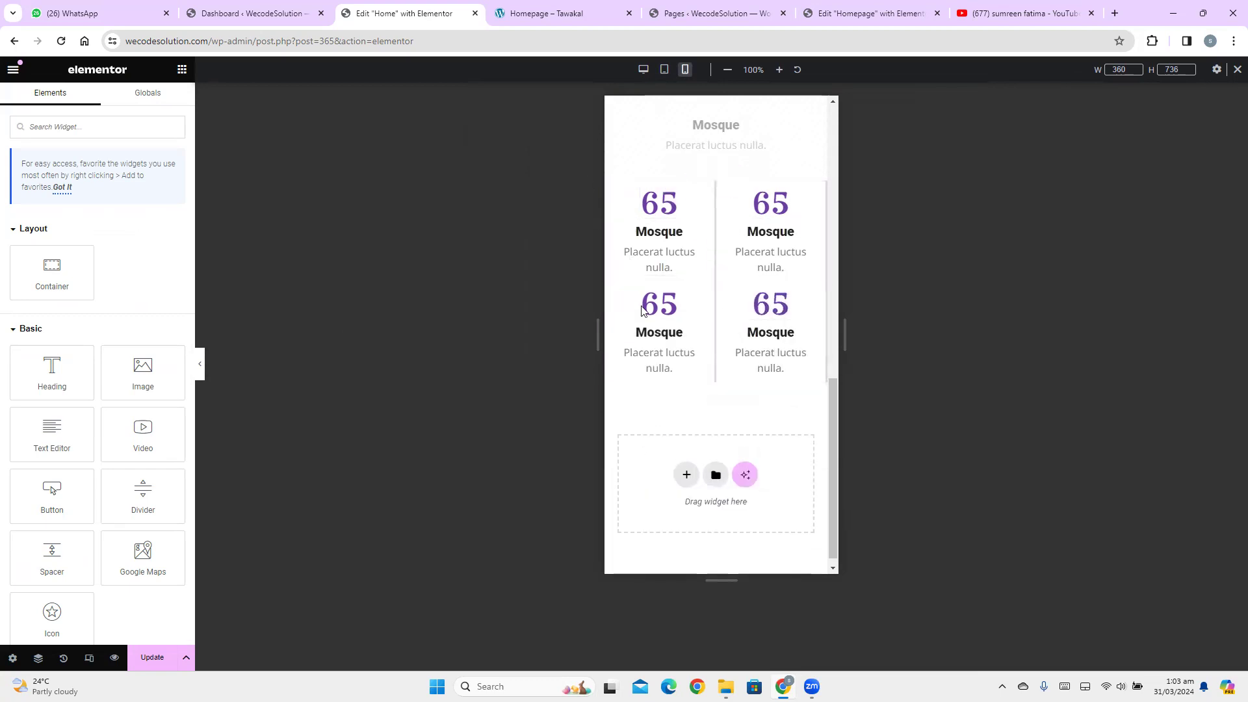
Check the Tawakal reference counters, and set the mobile width of the container holding the upper two-column row's first number to 20%
left_click(527, 7)
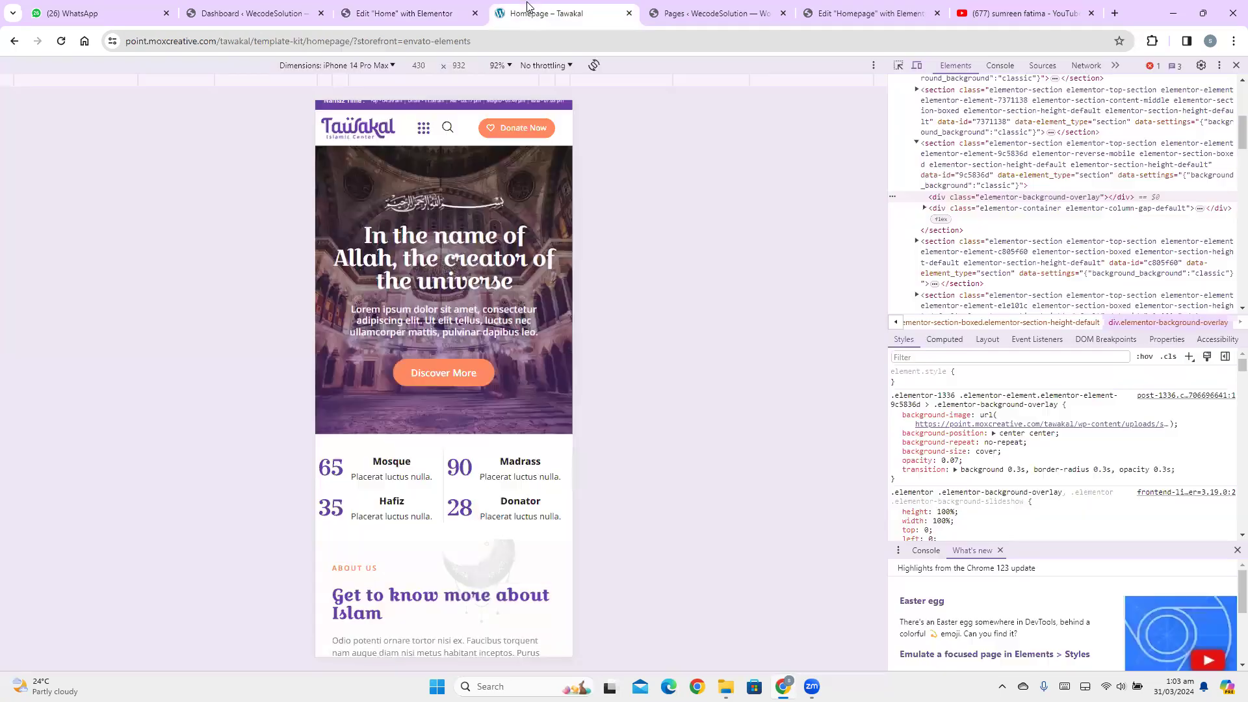
left_click(383, 5)
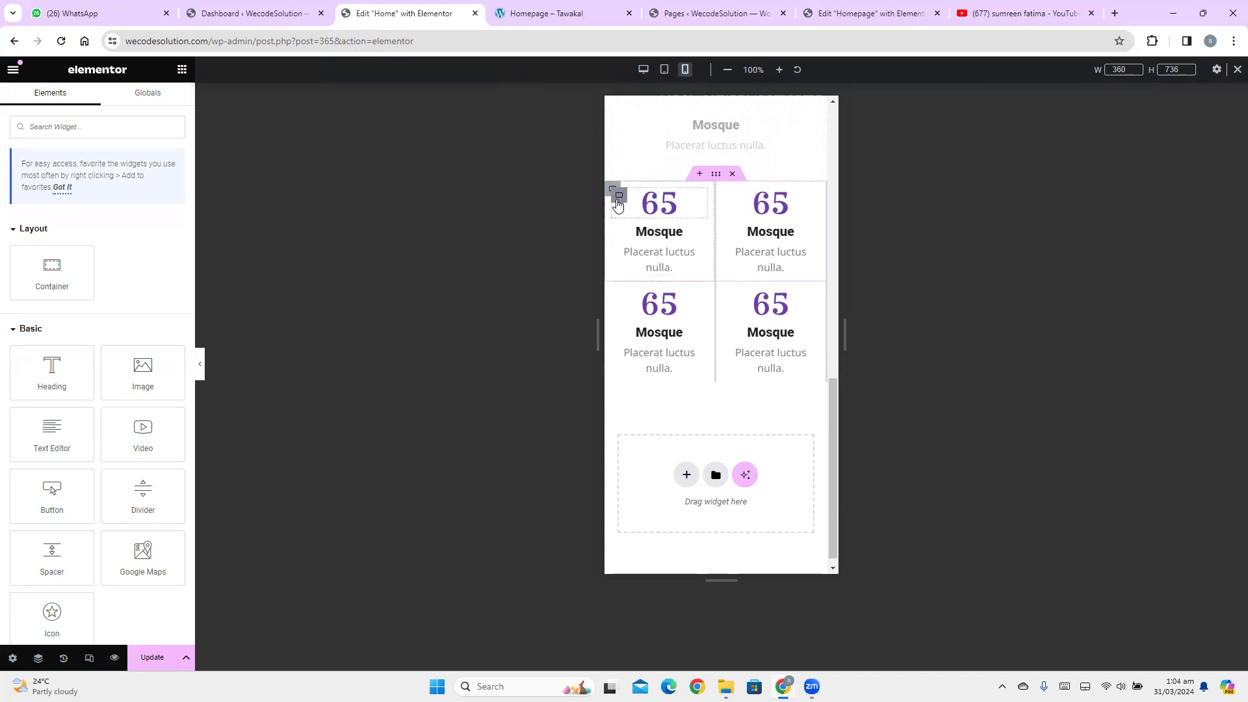
left_click(618, 206)
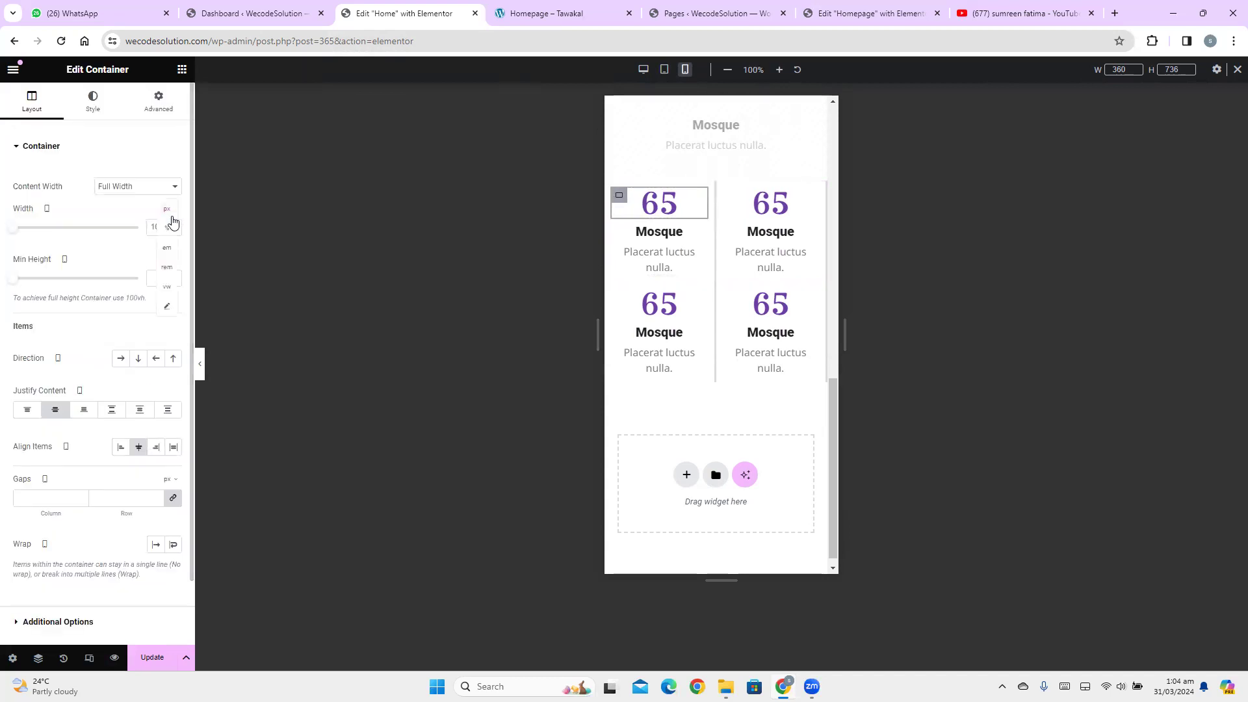
left_click(168, 231)
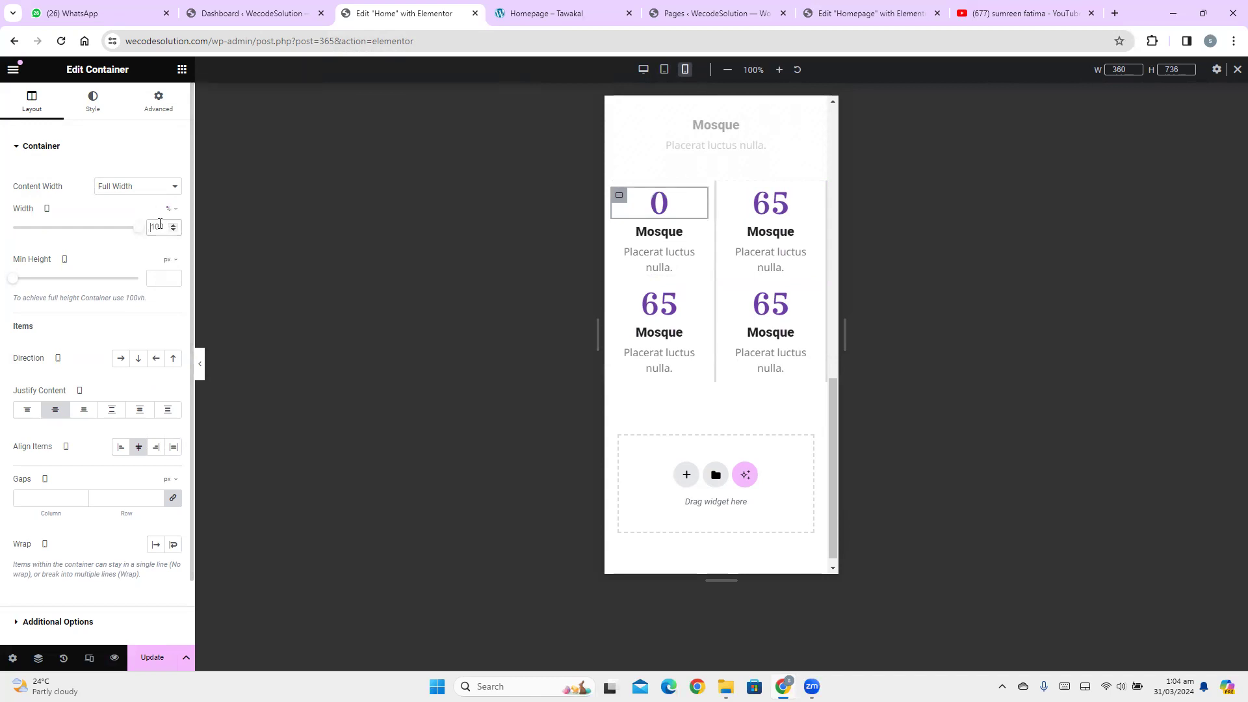
type("20")
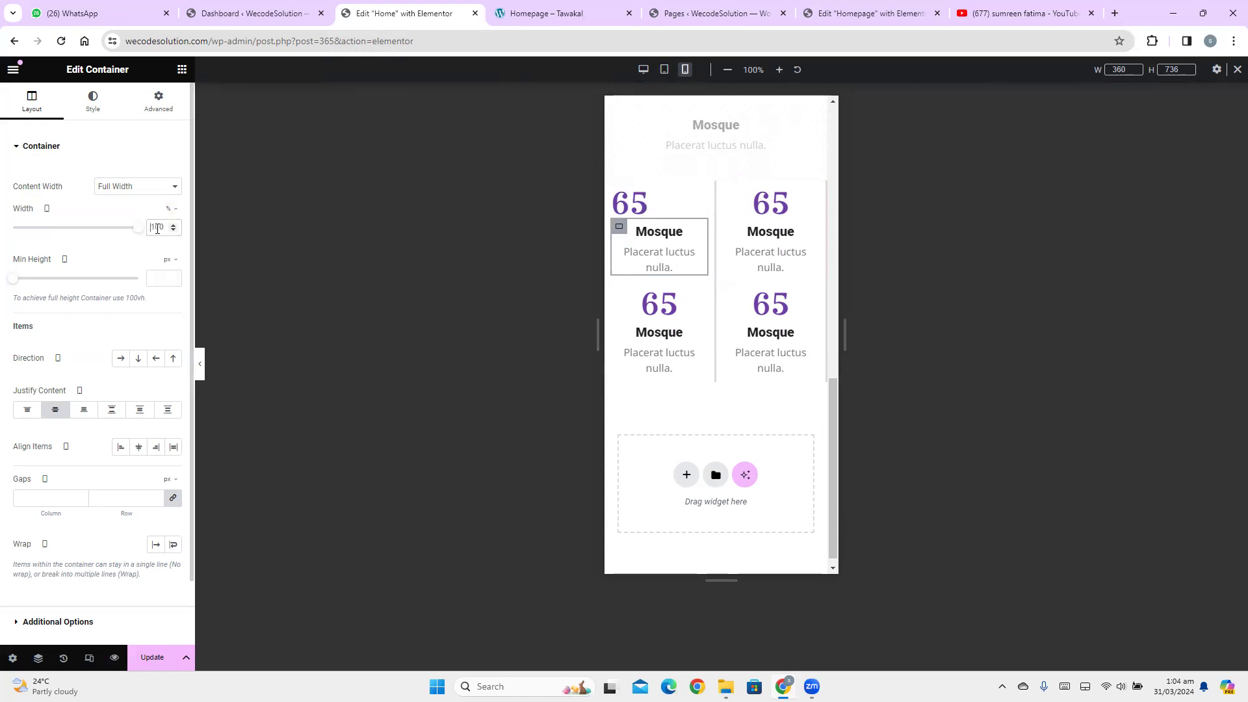
Set the mobile width of the container holding the upper two-column row's first Mosque text to 80%
type("7-")
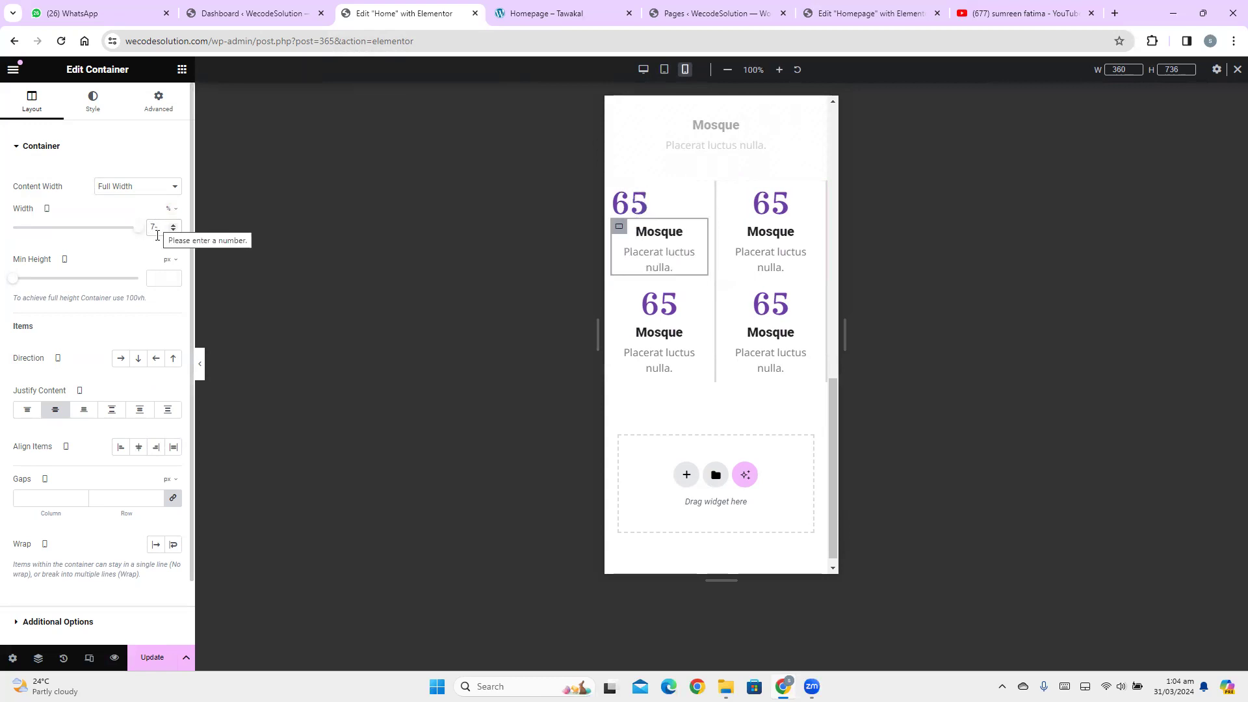
key("BackSpace")
type("0")
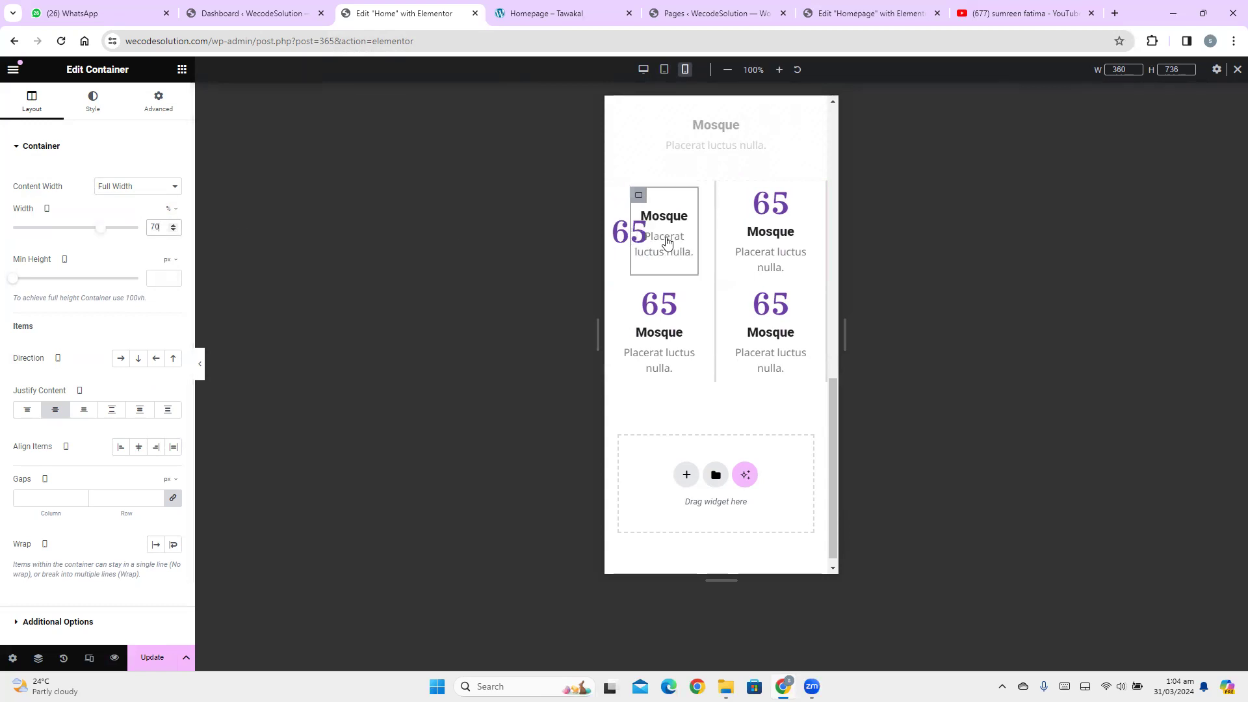
key("Up")
key("Up")
key("Up")
key("Up")
key("Up")
key("Up")
key("Up")
key("Up")
key("Up")
key("Up")
key("Up")
key("Up")
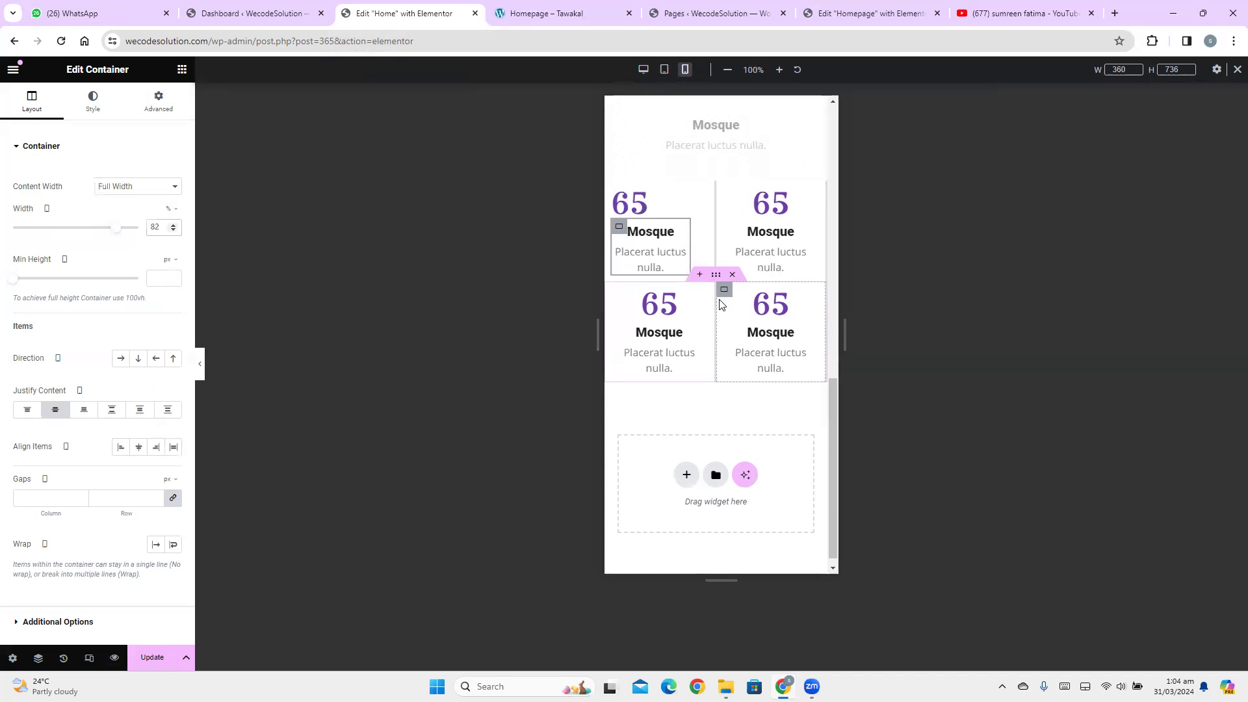
key("Down")
key("Down")
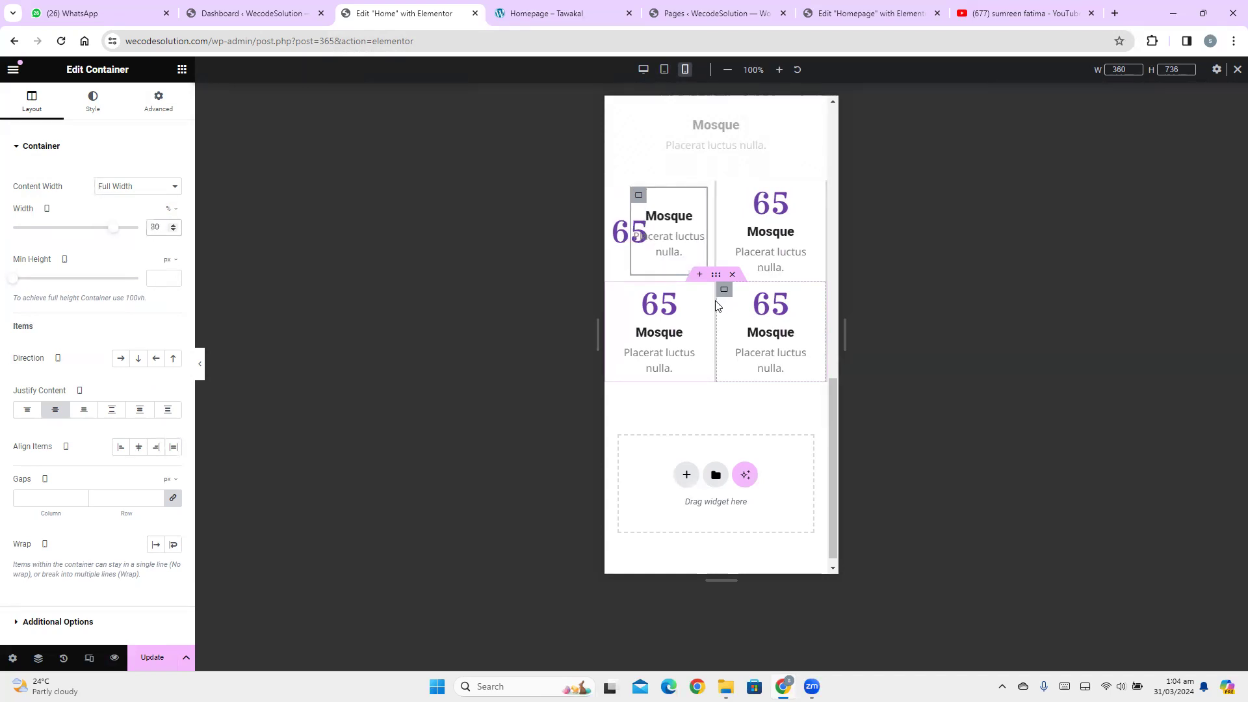
key("Up")
key("Down")
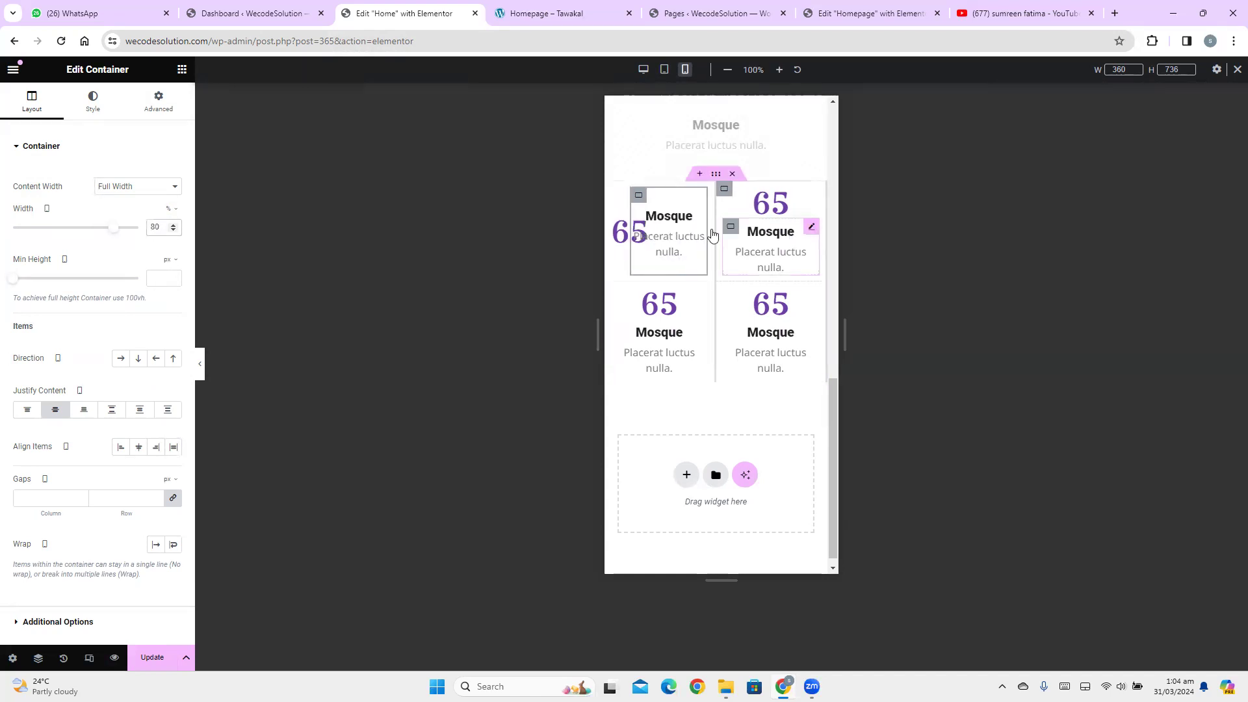
Reduce the mobile typography size of the first counter number in the upper two-column row so it fits beside its text
left_click(618, 238)
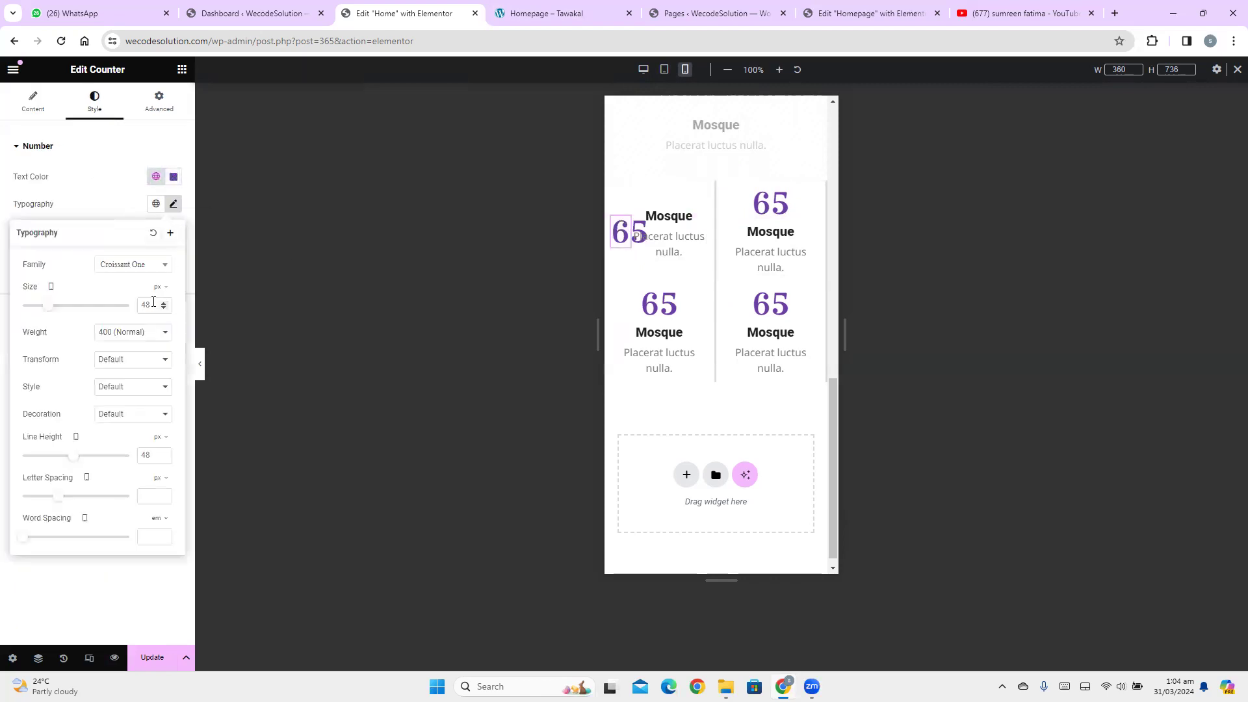
key("BackSpace")
key("BackSpace")
type("38")
key("Down")
key("Down")
Copy the reduced counter number and paste its style onto the other three counter numbers in the two-column rows
right_click(622, 239)
left_click(659, 308)
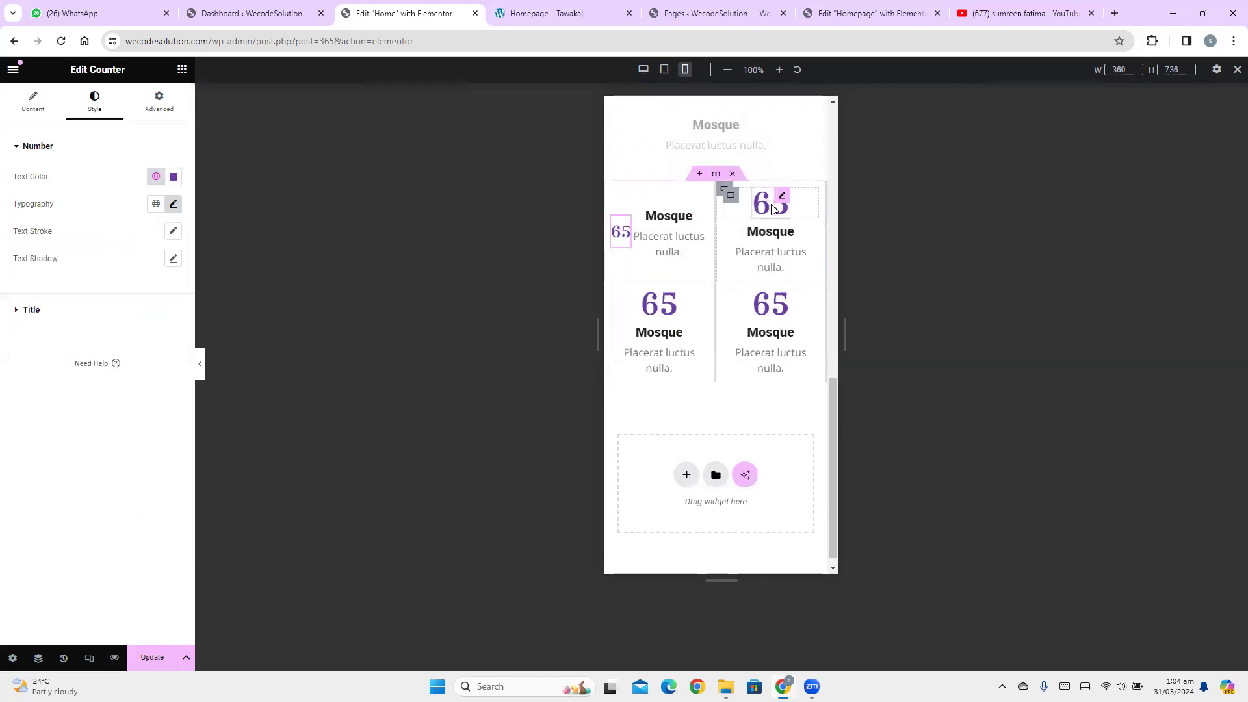
right_click(772, 206)
left_click(798, 317)
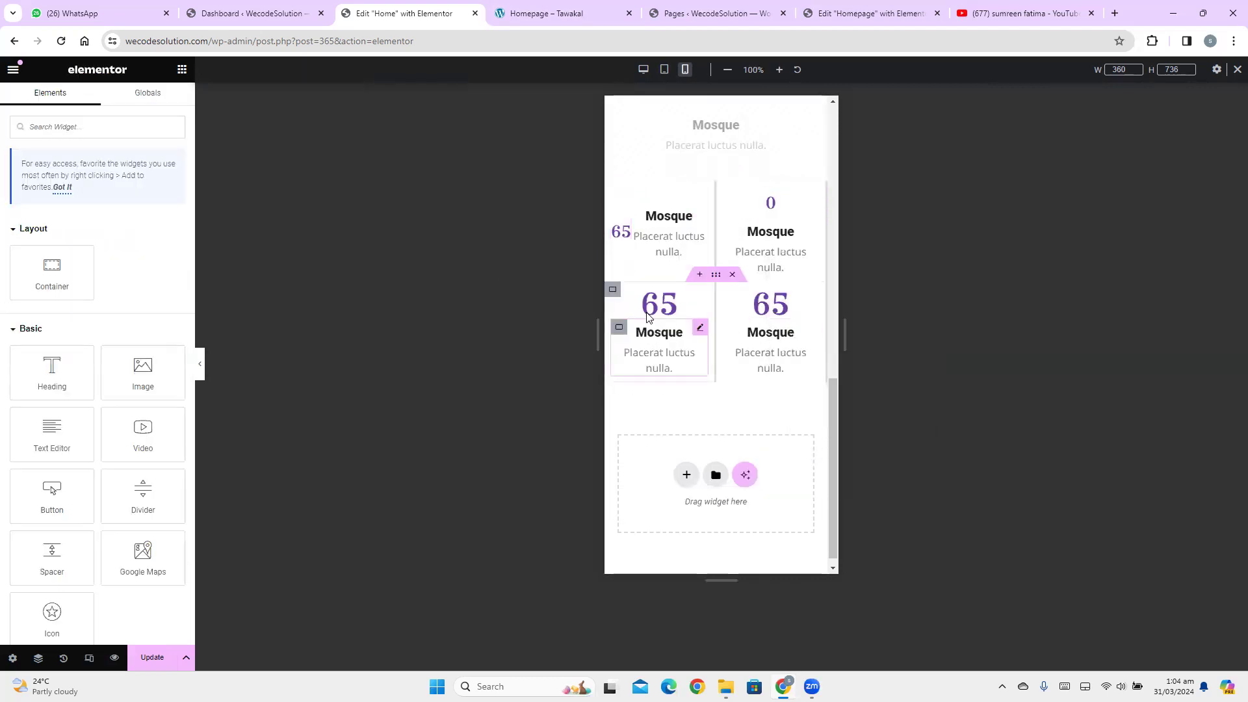
right_click(657, 304)
left_click(702, 420)
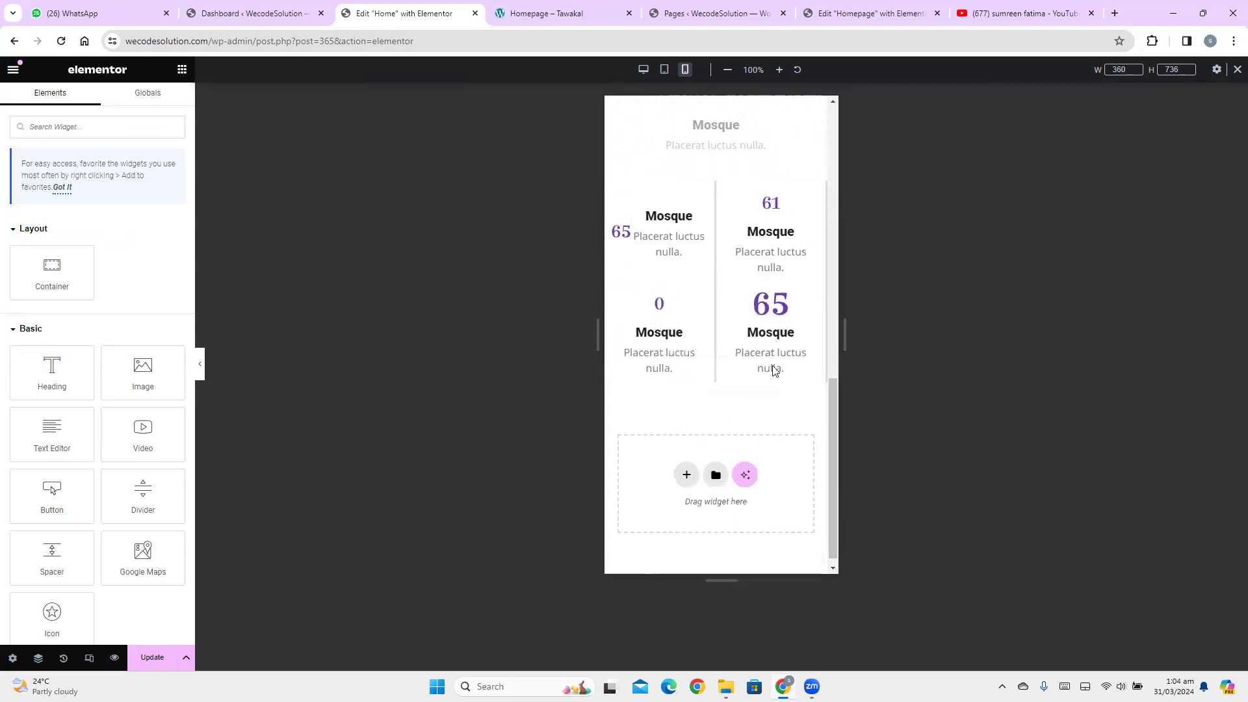
right_click(772, 302)
left_click(813, 415)
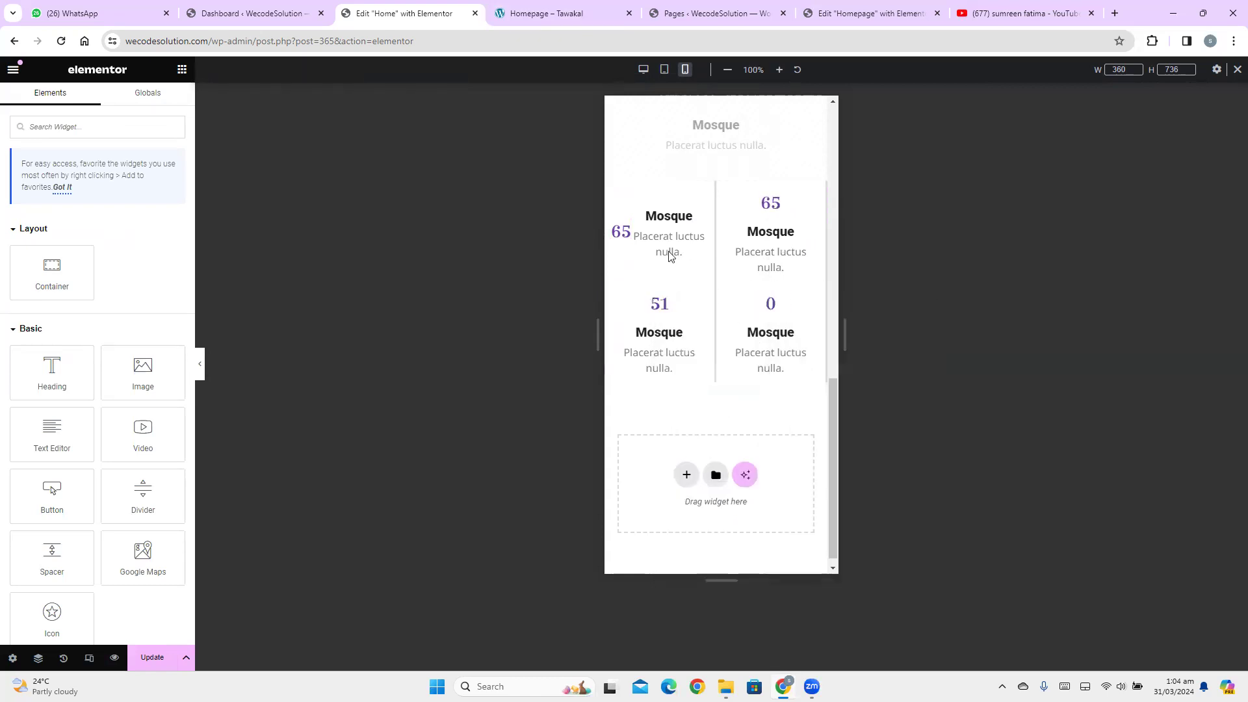
Copy the first counter number's 20% wide container and paste its style onto the other three number containers
right_click(620, 203)
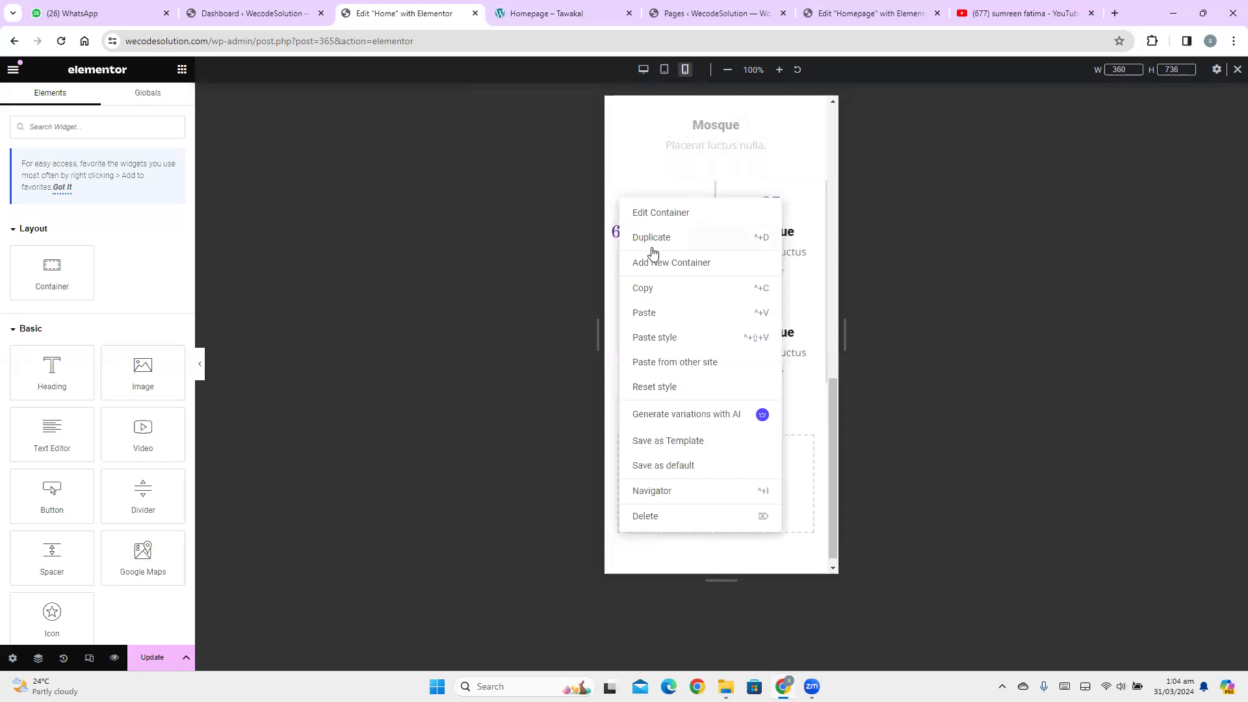
left_click(660, 289)
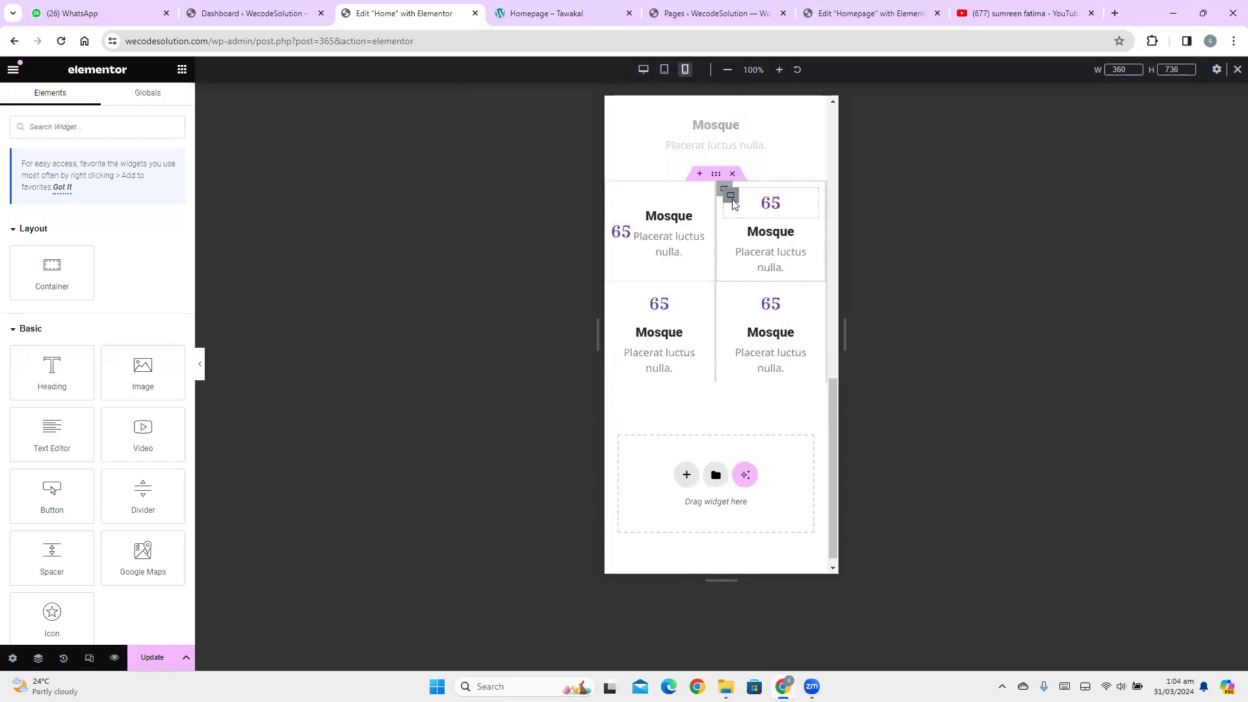
right_click(733, 204)
left_click(771, 337)
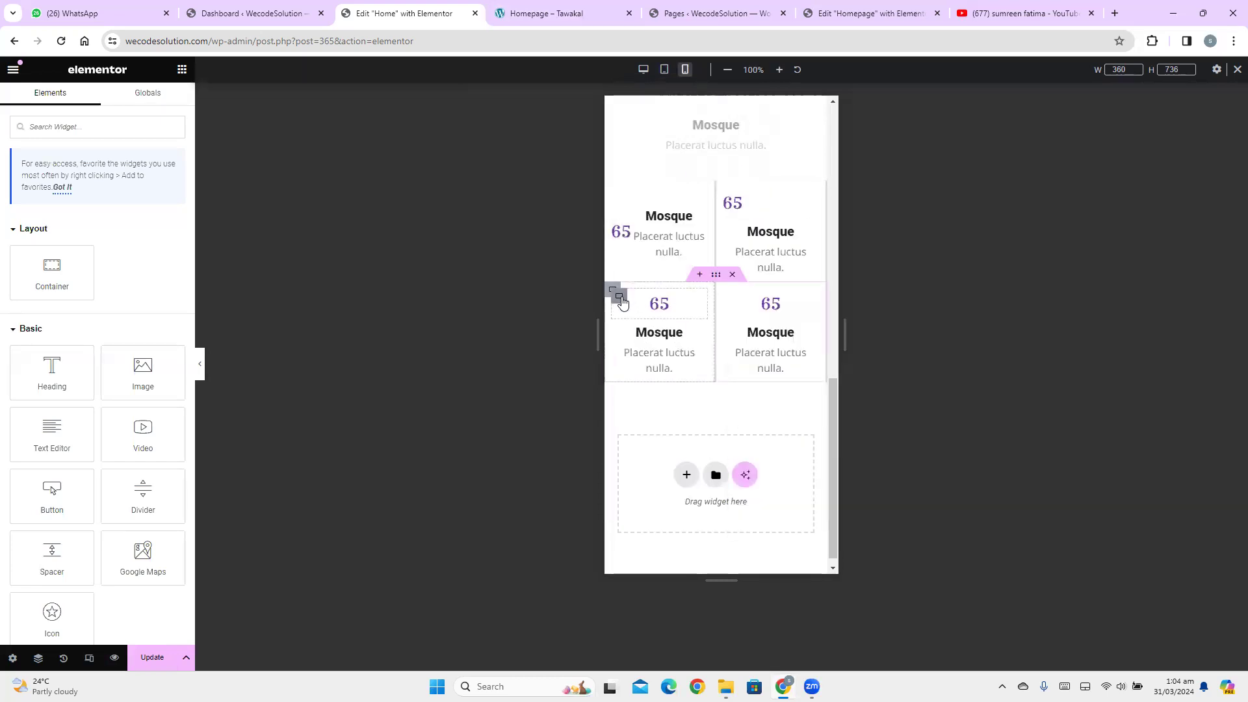
right_click(622, 302)
left_click(669, 438)
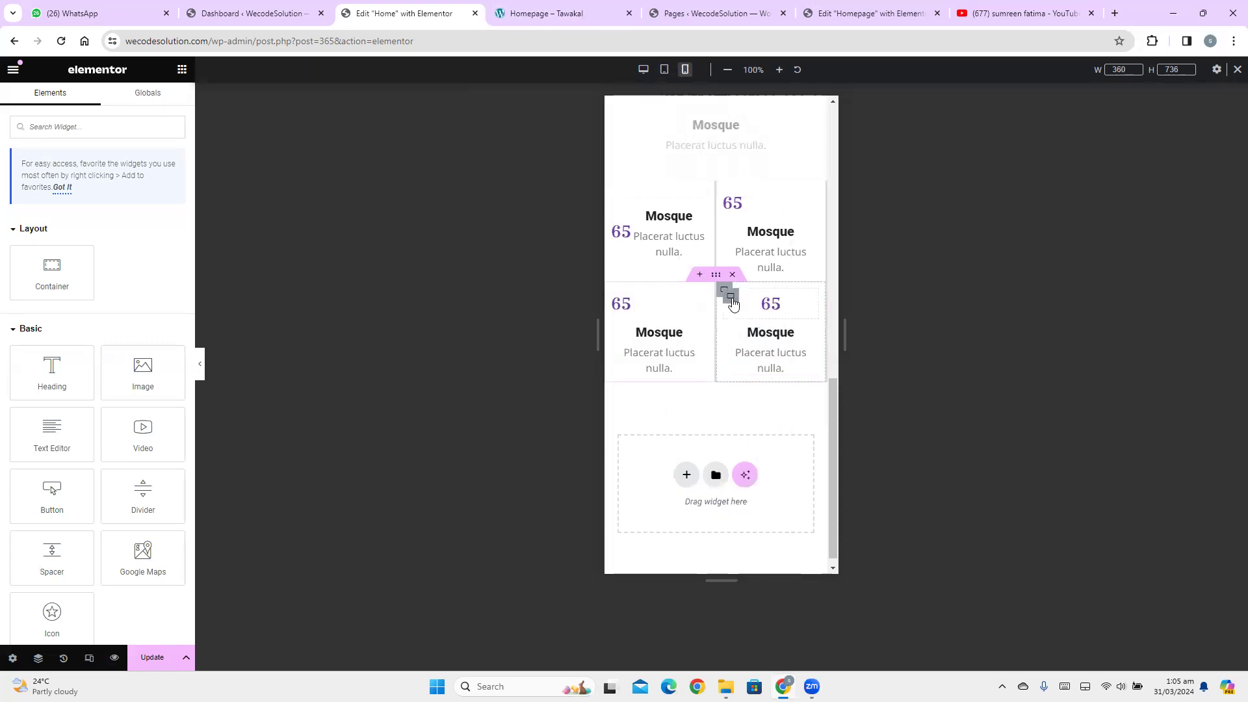
right_click(743, 324)
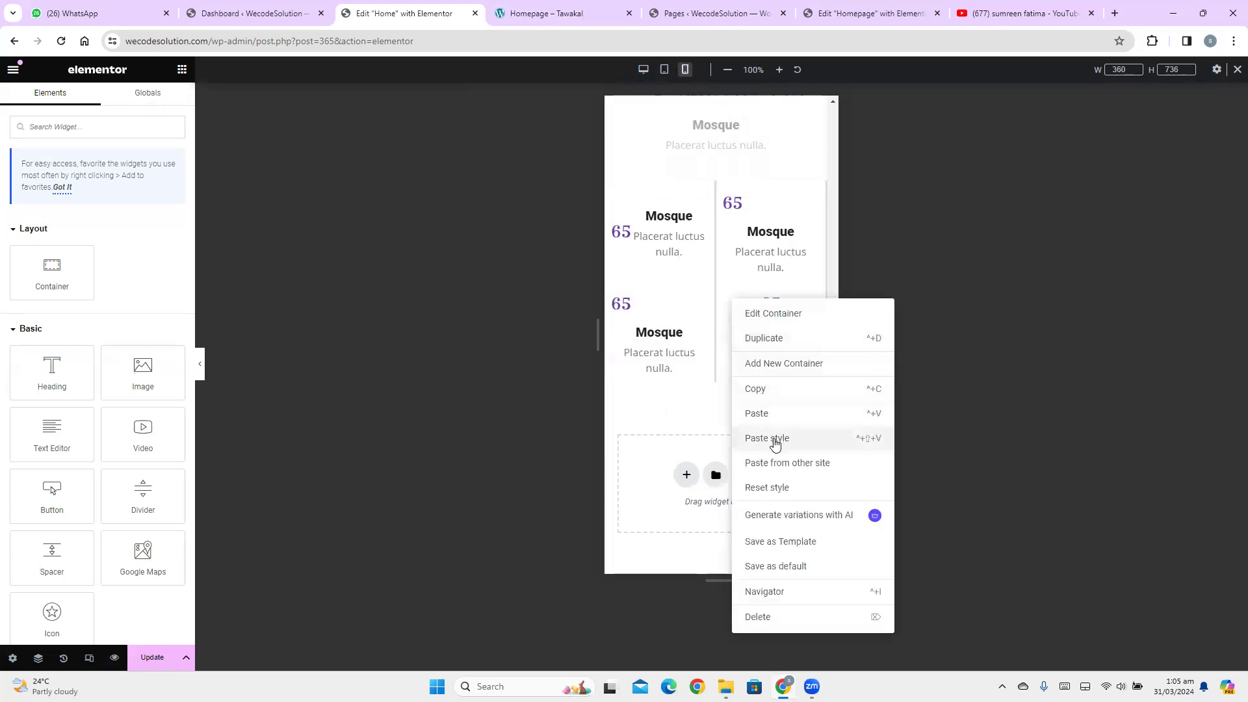
left_click(774, 439)
Copy the first Mosque text's 80% wide container and paste its style onto both text containers in the lower two-column row
right_click(641, 194)
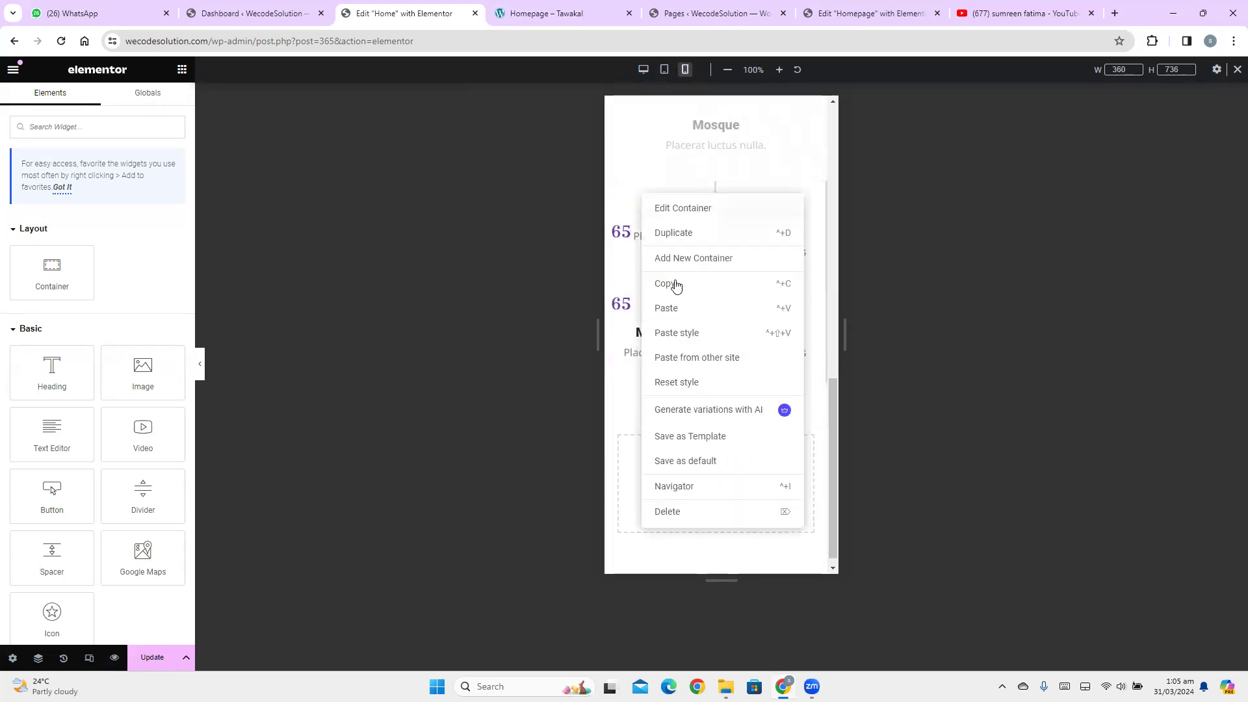
left_click(615, 339)
right_click(615, 333)
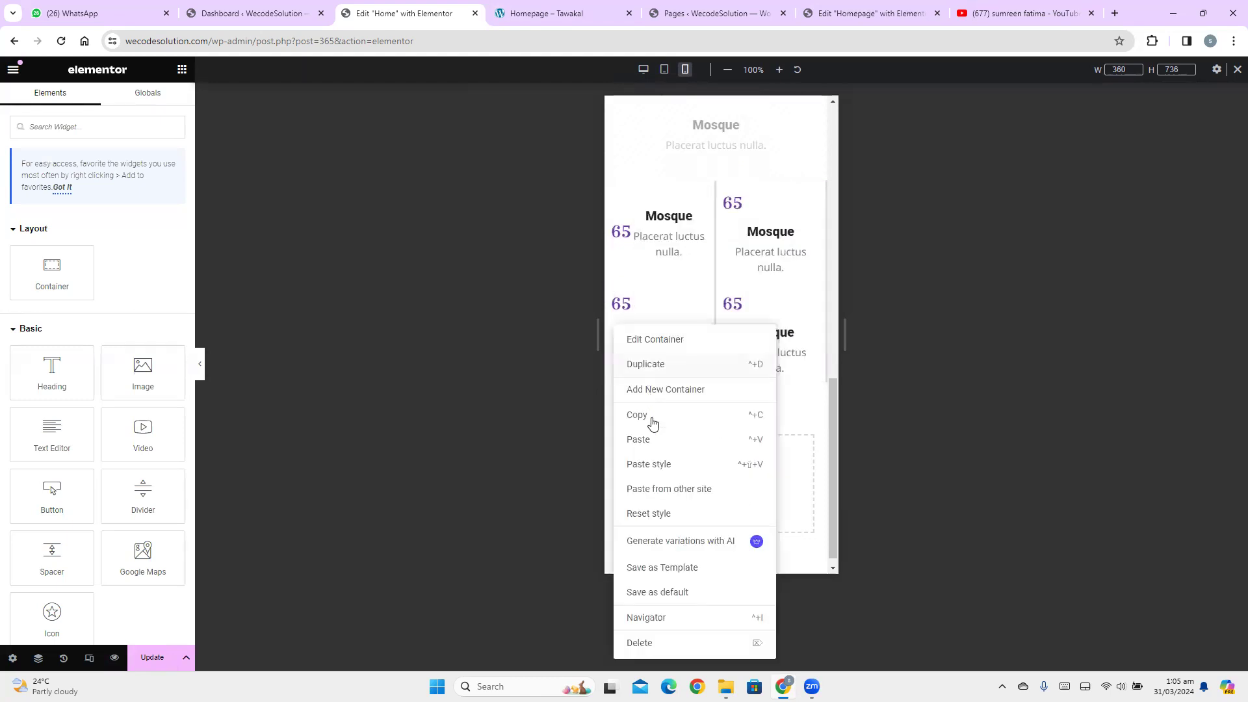
left_click(676, 466)
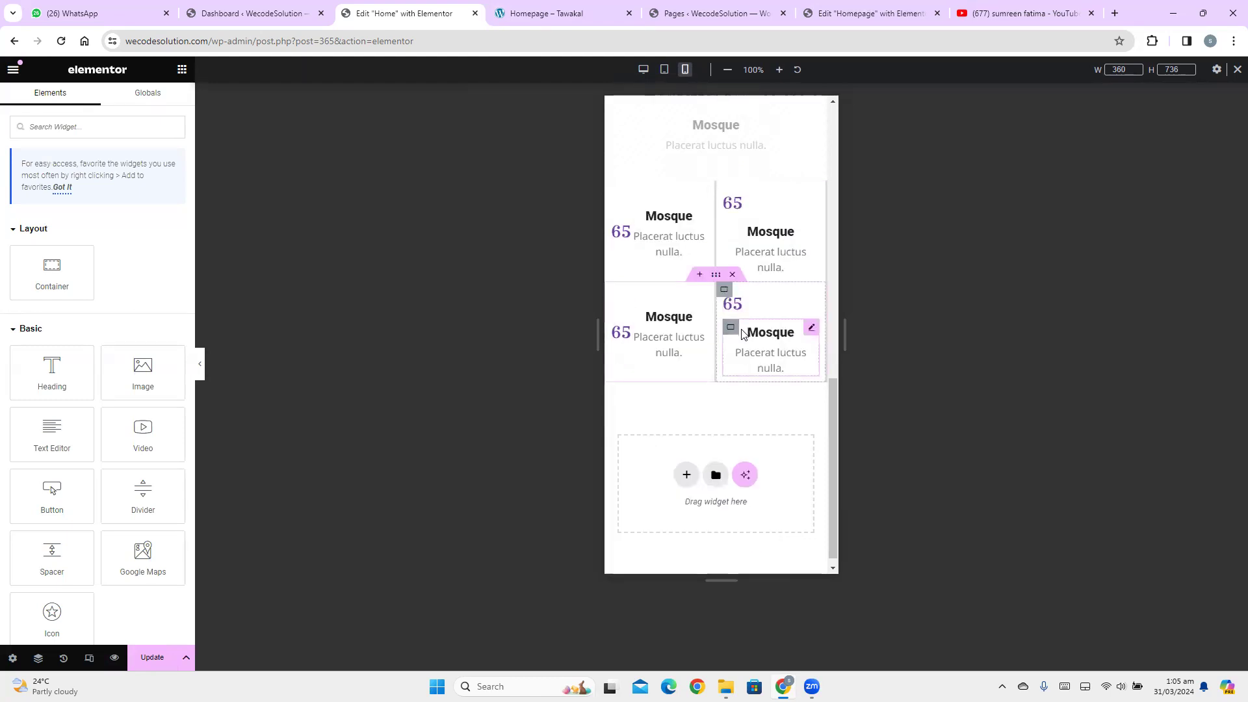
right_click(730, 326)
left_click(767, 465)
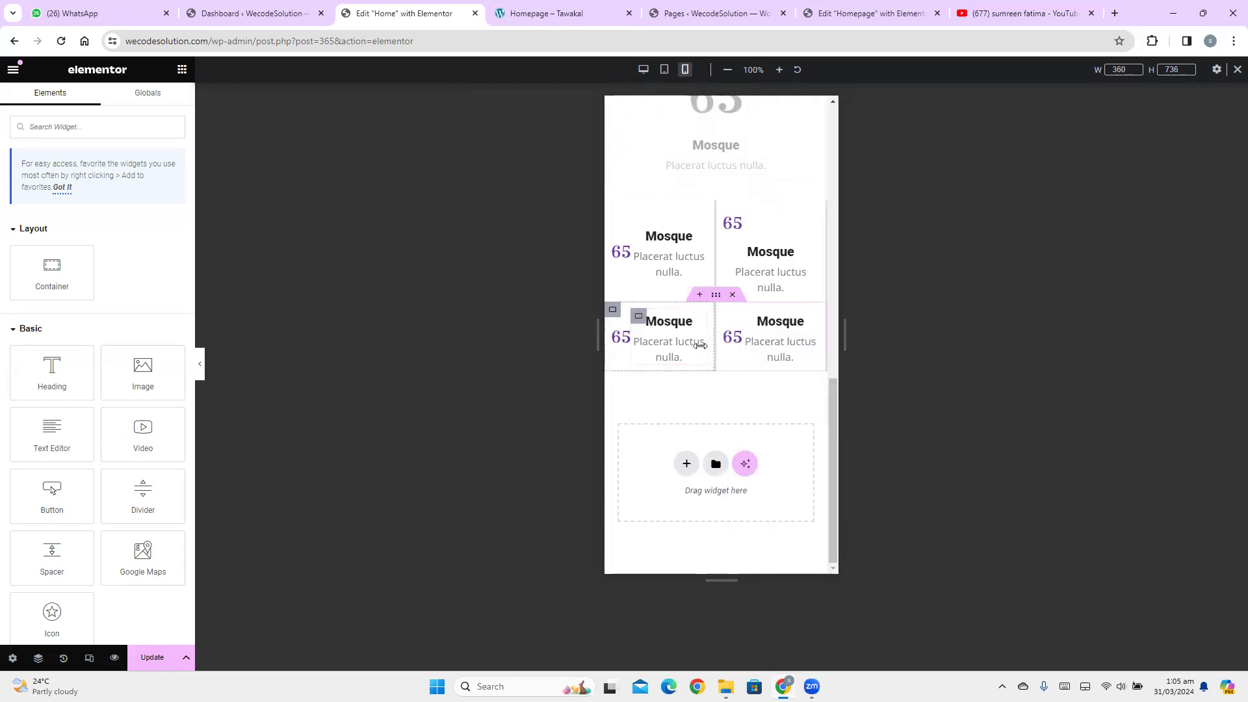
Check the counters on the Tawakal reference tab, then set Justify Content to Start for the first counter's number and text containers
left_click(546, 12)
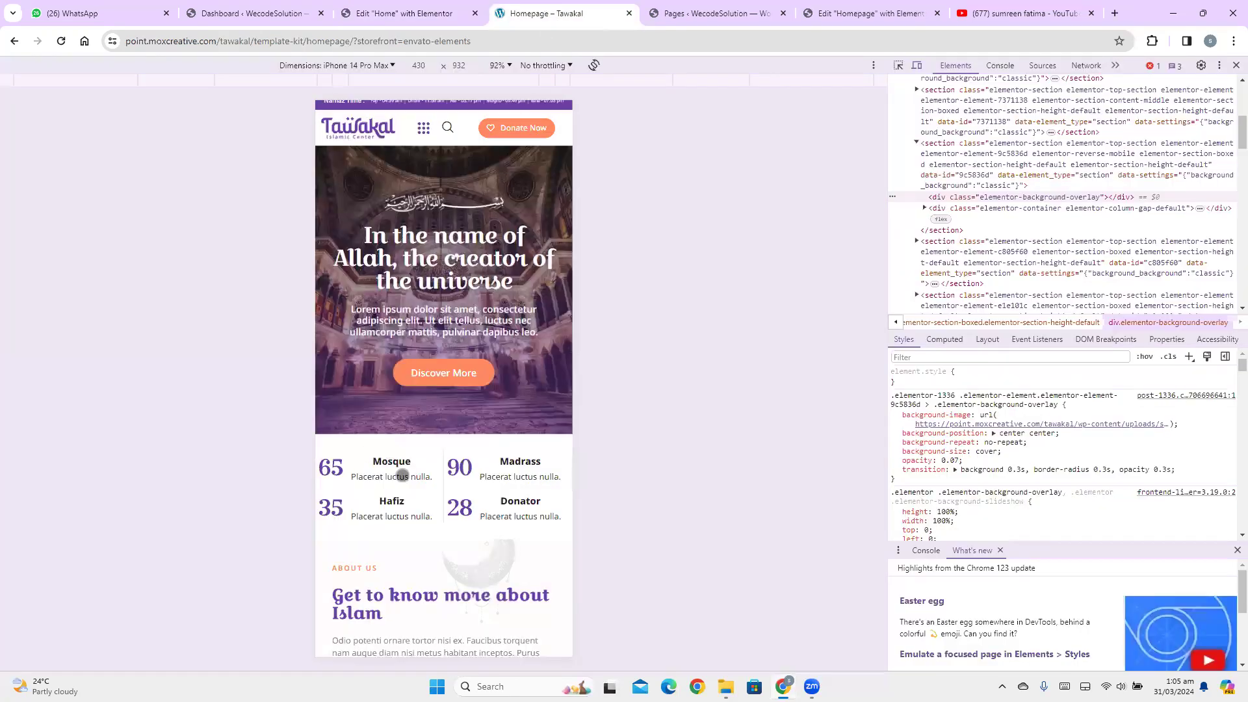
left_click(390, 12)
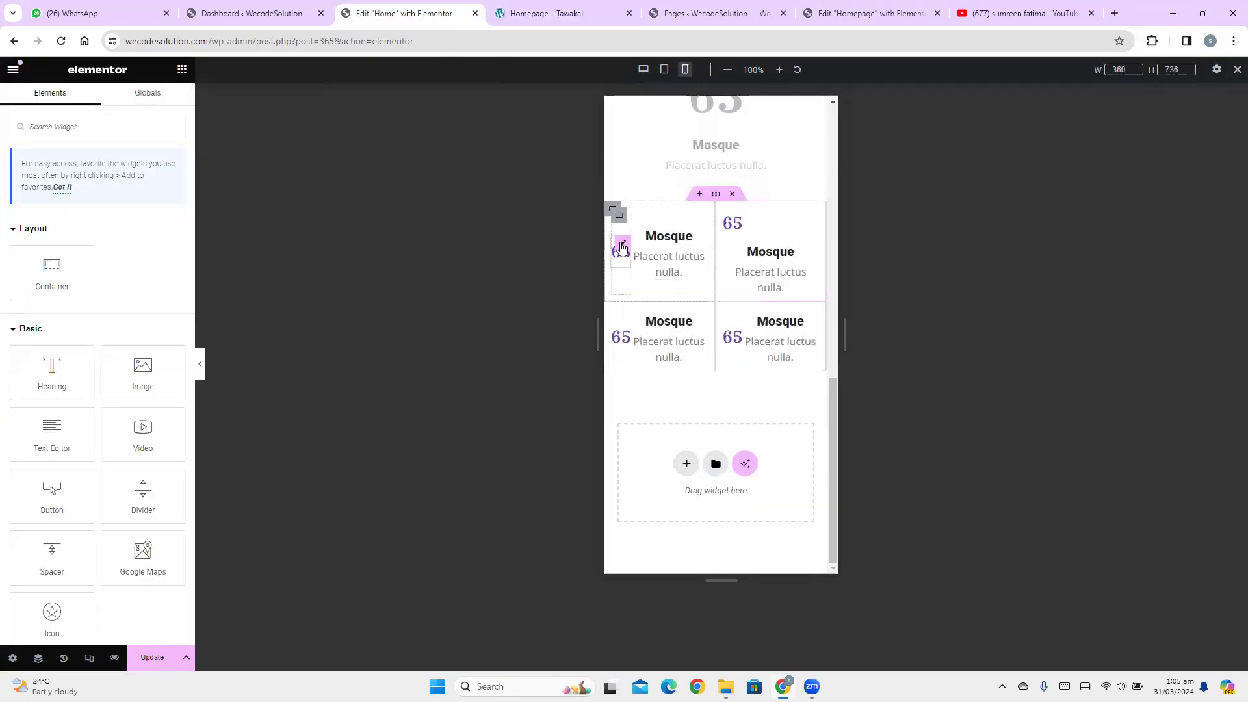
left_click(618, 213)
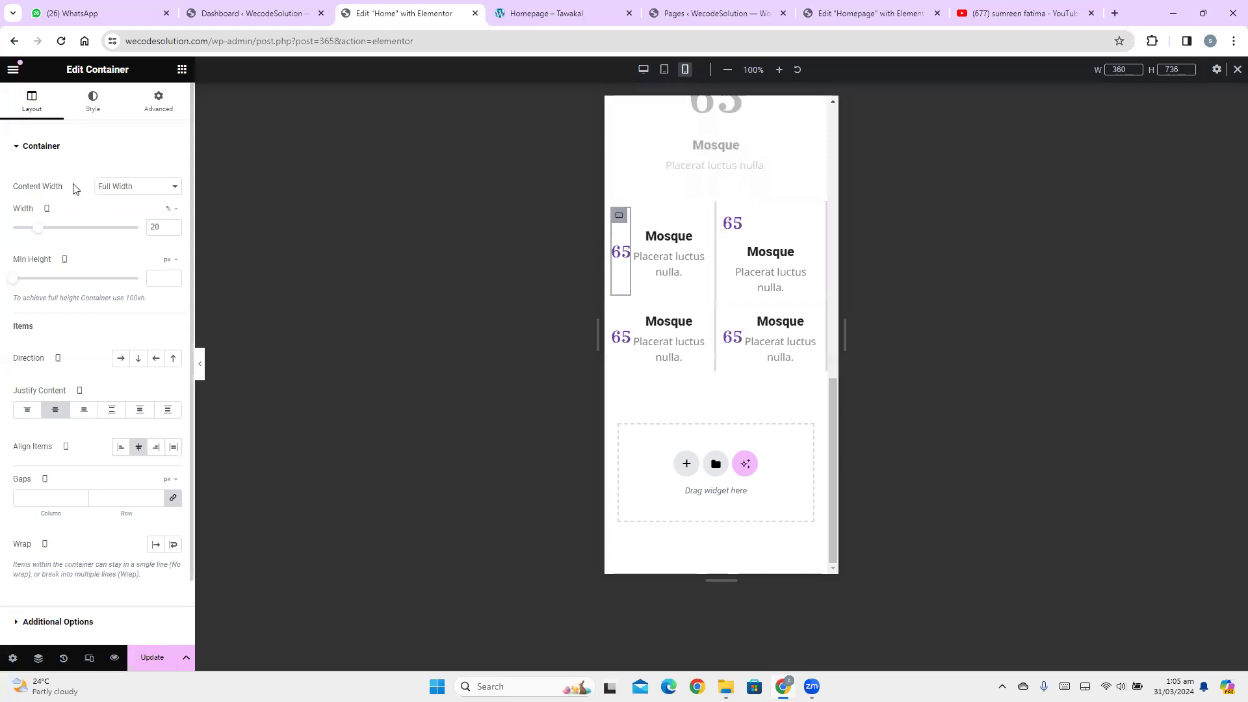
left_click(28, 413)
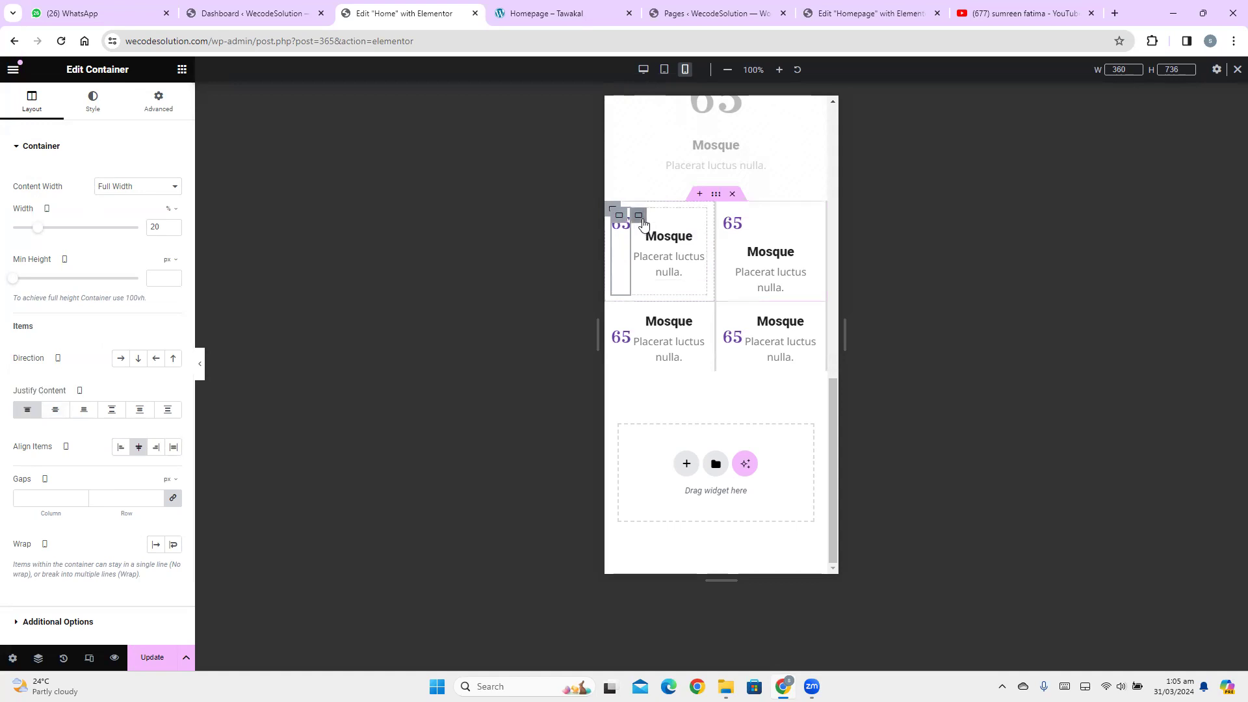
left_click(642, 221)
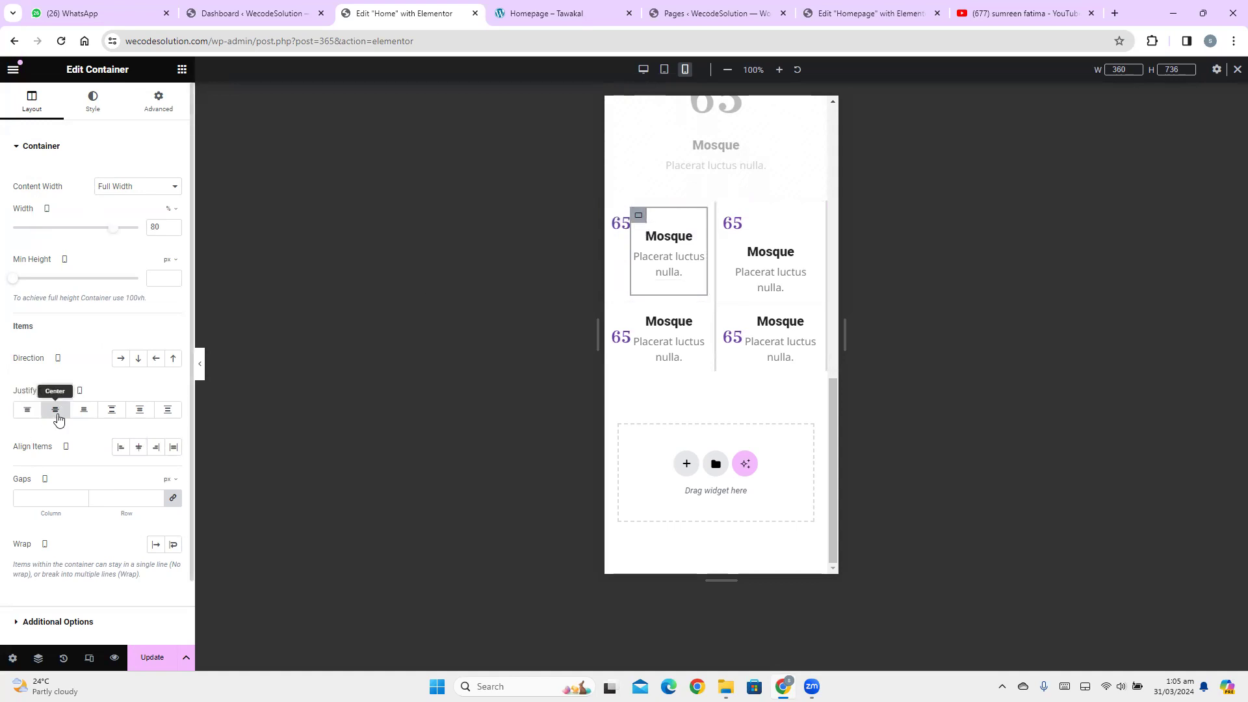
left_click(28, 410)
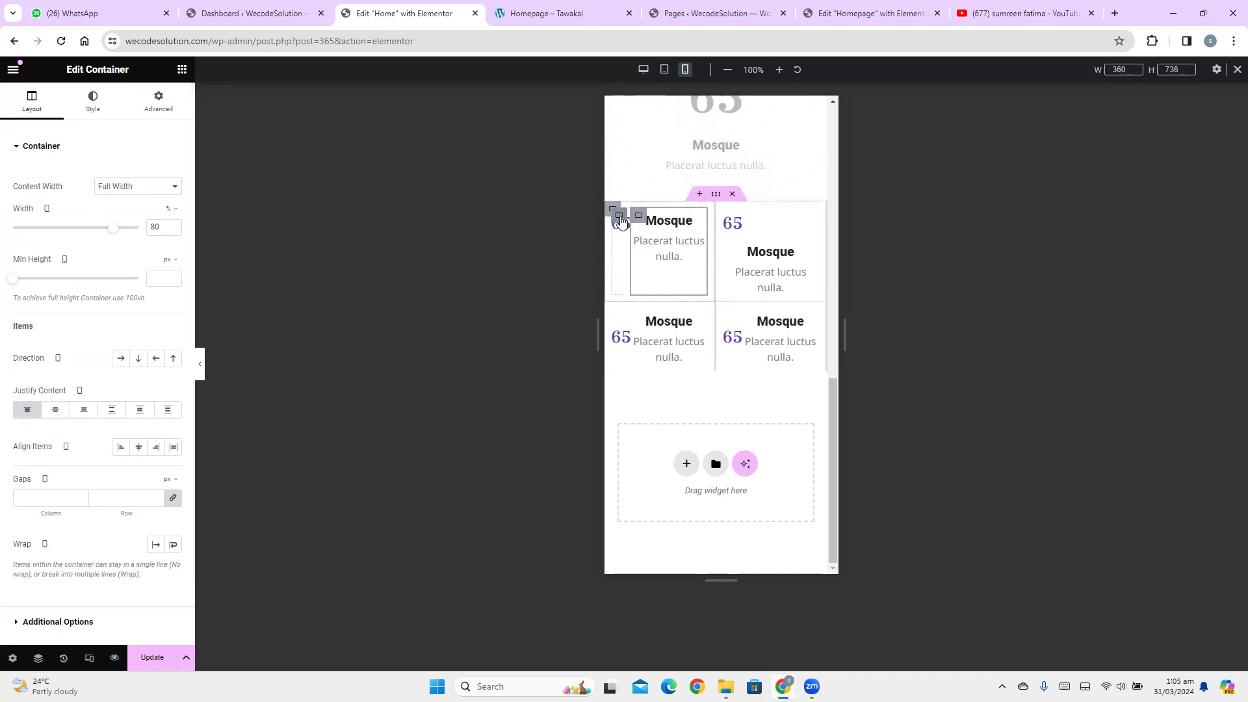
Copy the first counter's number container and paste its style onto the other three number containers in the two-column rows
right_click(621, 221)
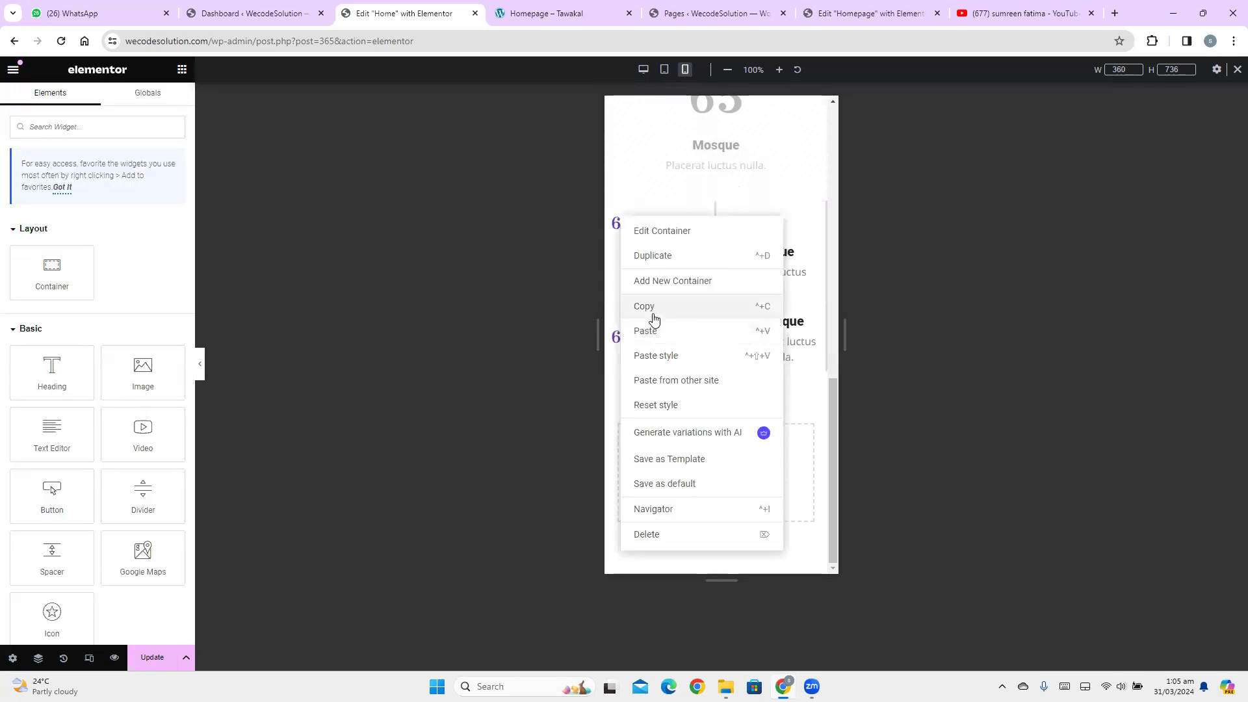
left_click(623, 333)
right_click(616, 320)
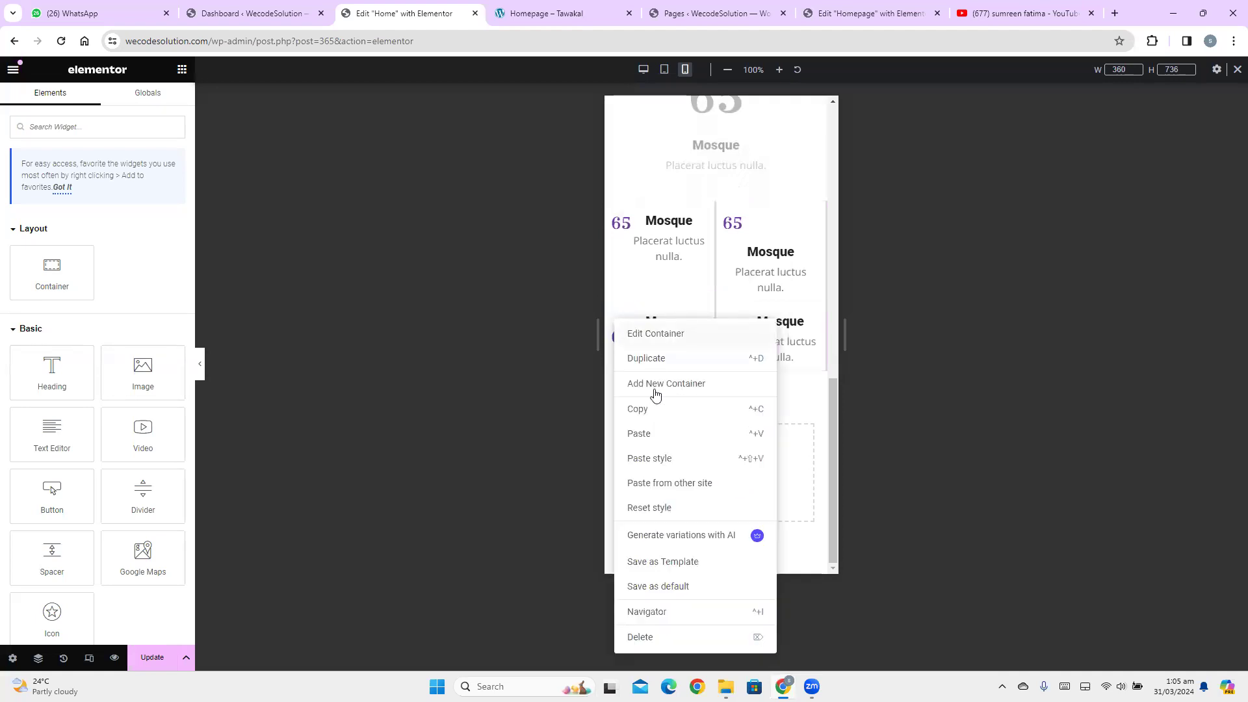
left_click(650, 459)
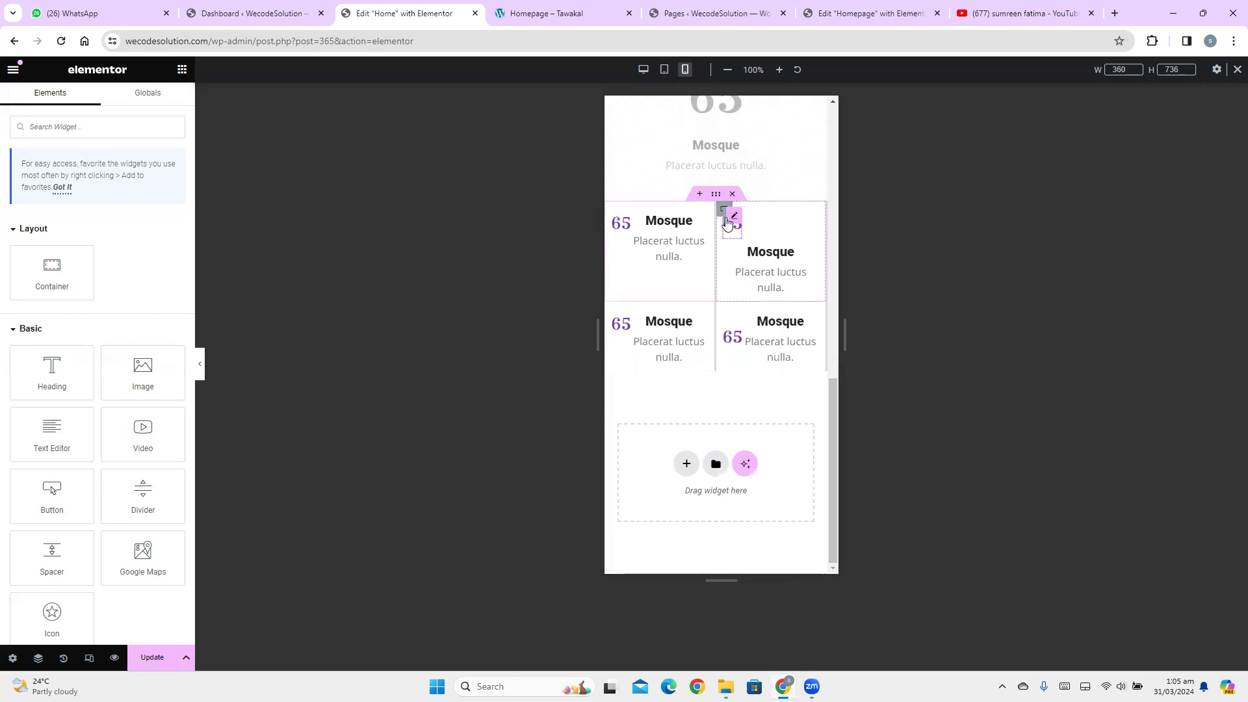
right_click(726, 221)
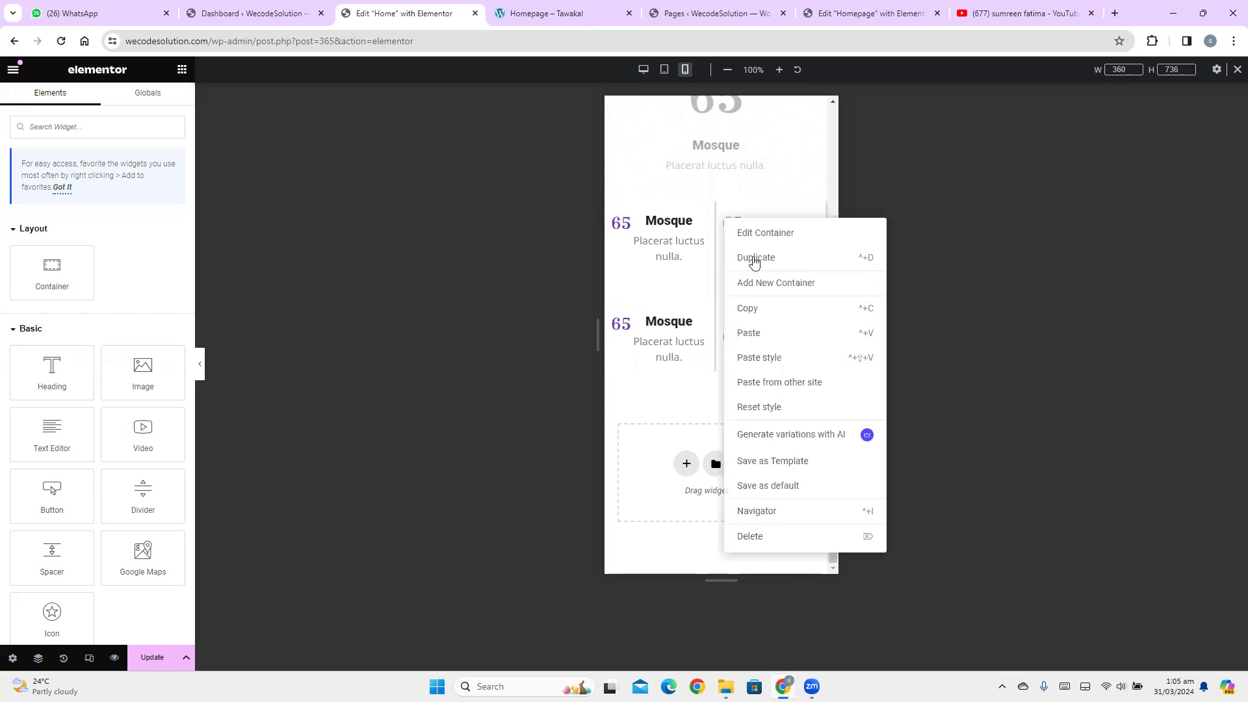
left_click(752, 357)
right_click(728, 316)
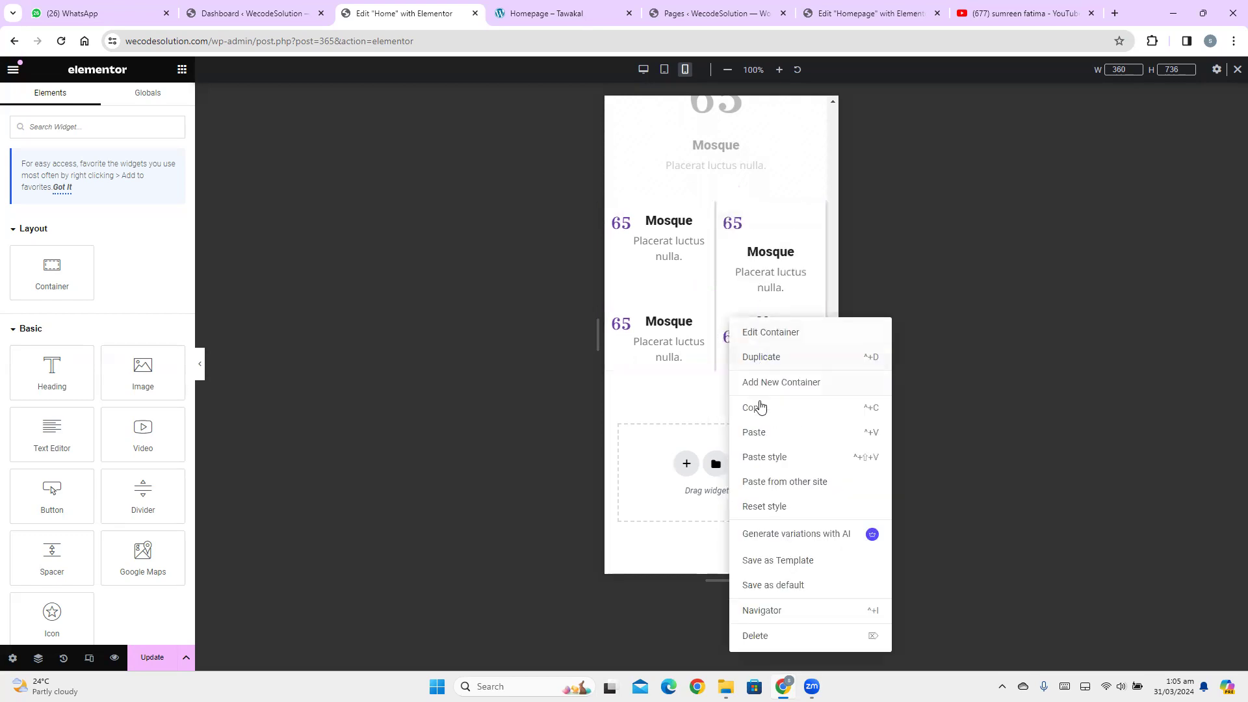
left_click(764, 449)
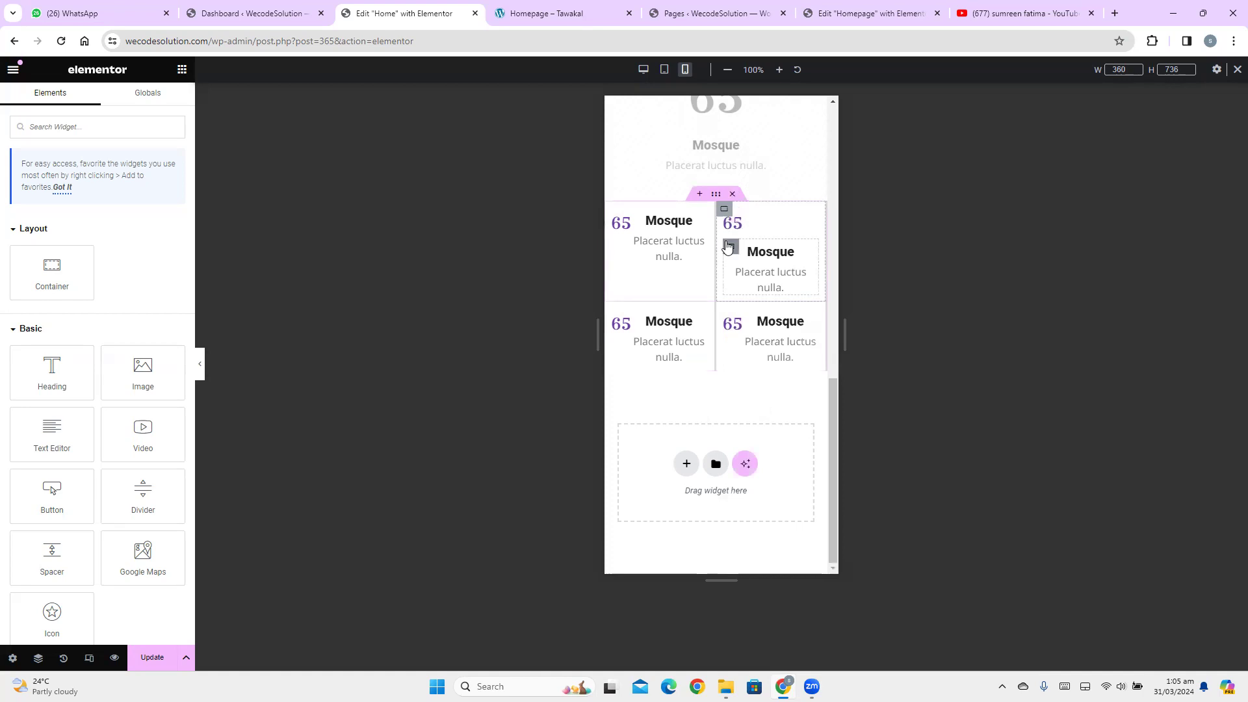
right_click(640, 217)
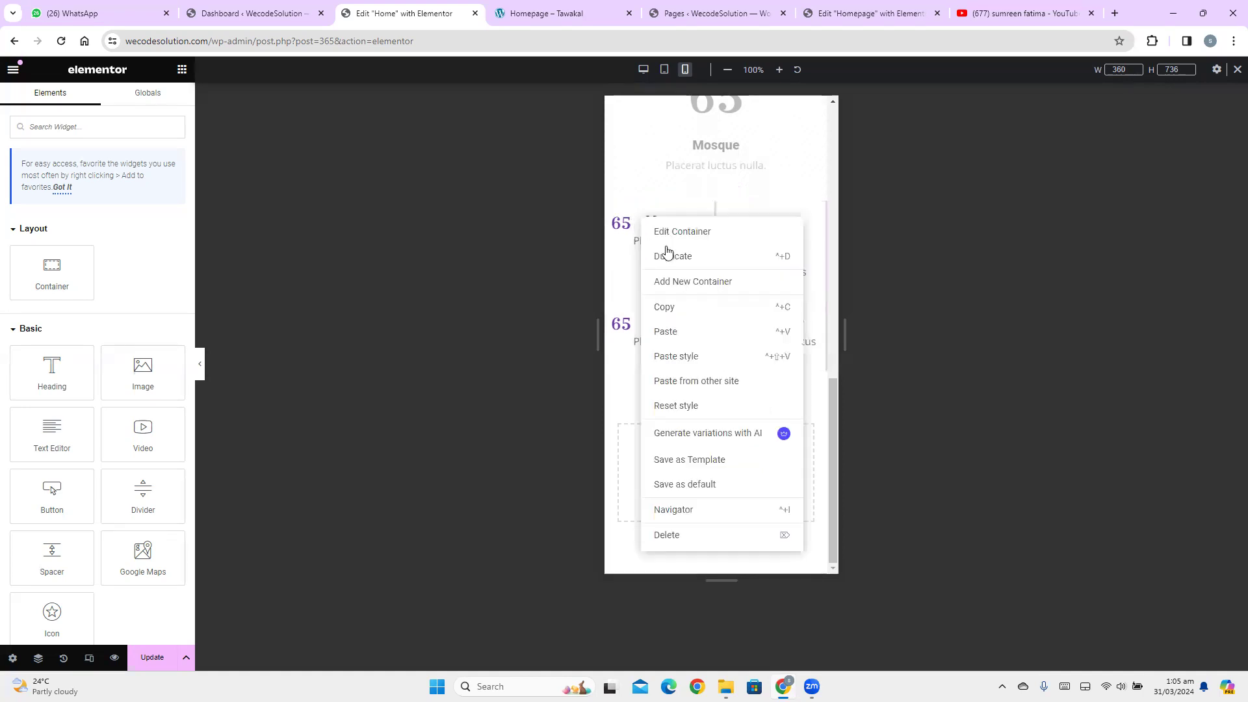
left_click(676, 335)
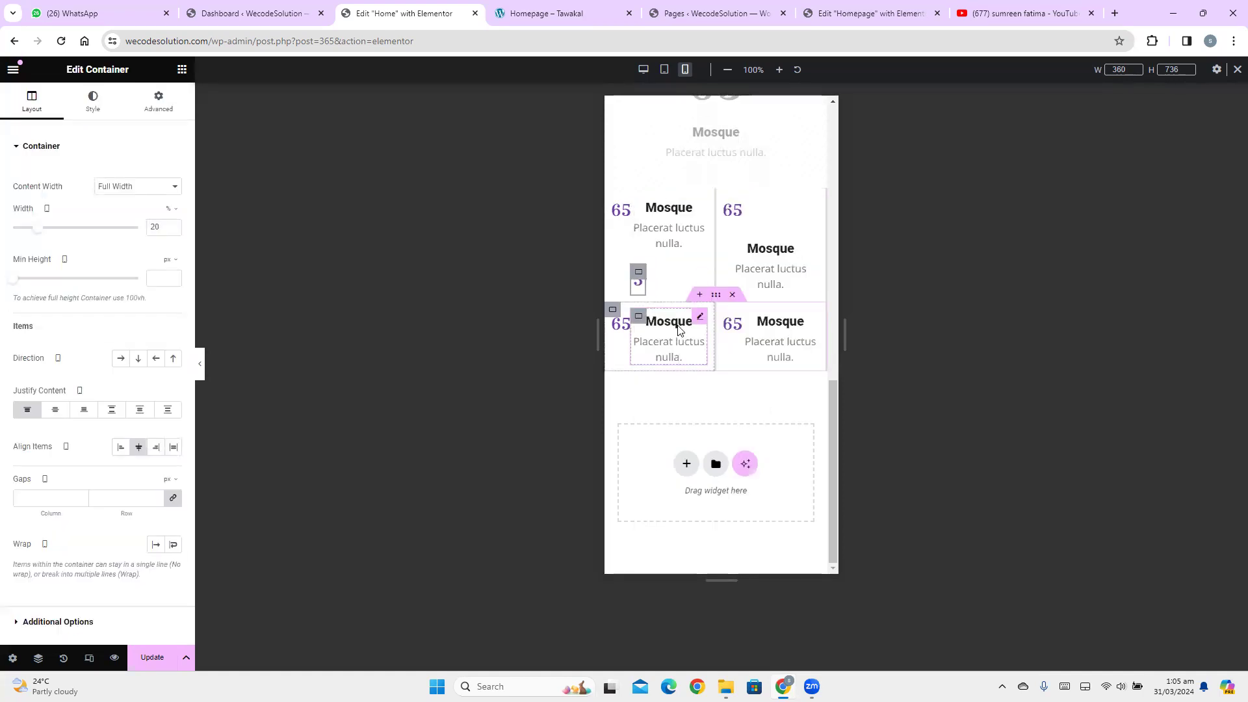
key("ctrl+z")
Copy the first Mosque text container and paste its style onto the second text container in the upper two-column row
right_click(641, 217)
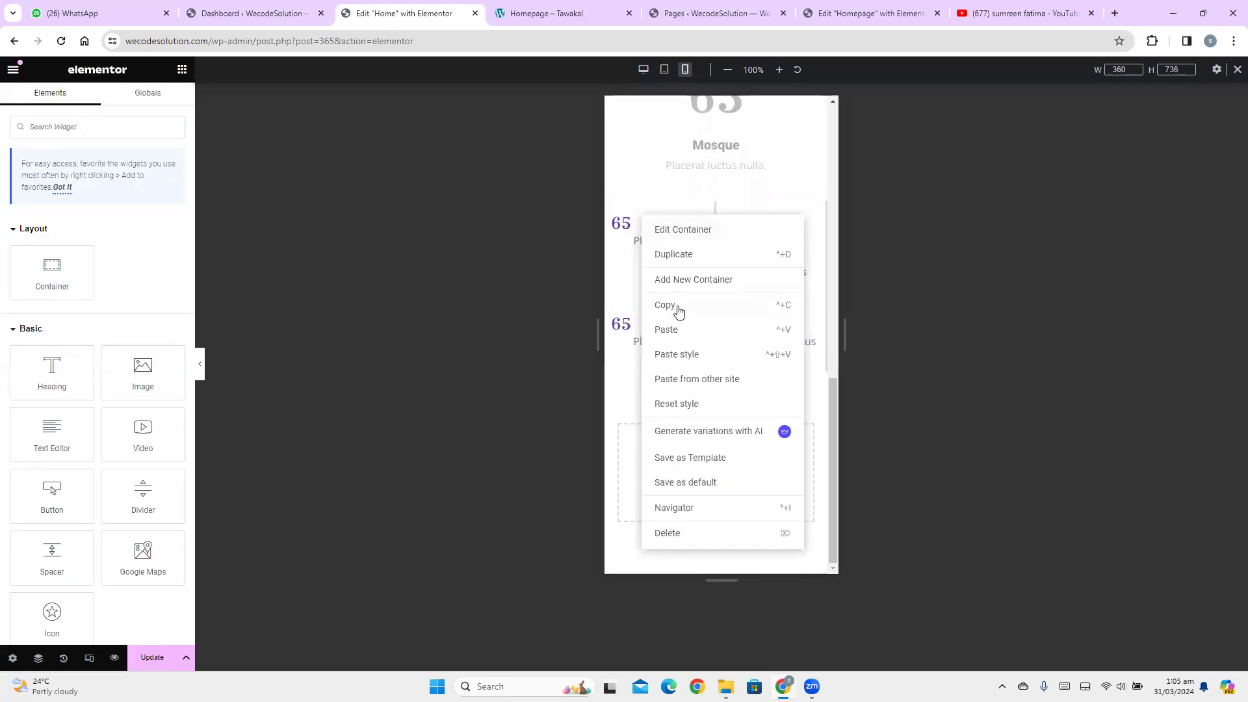
left_click(731, 261)
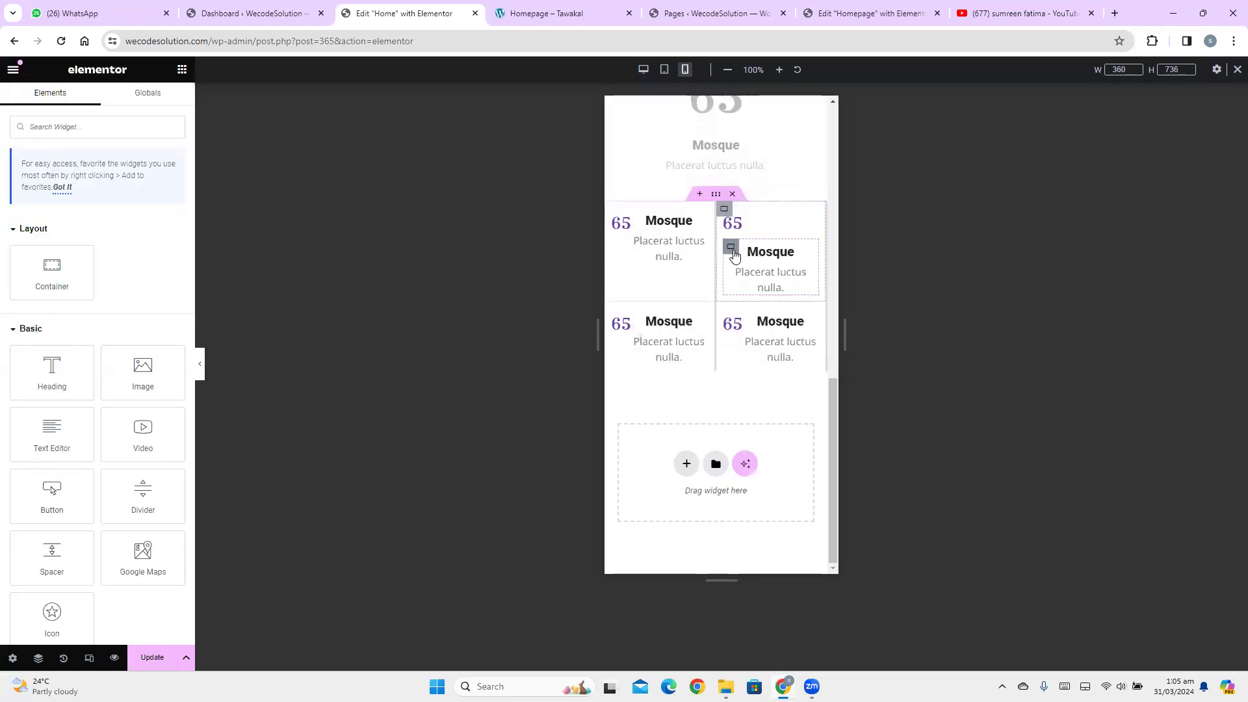
right_click(731, 249)
left_click(780, 391)
left_click_drag(716, 294, 744, 325)
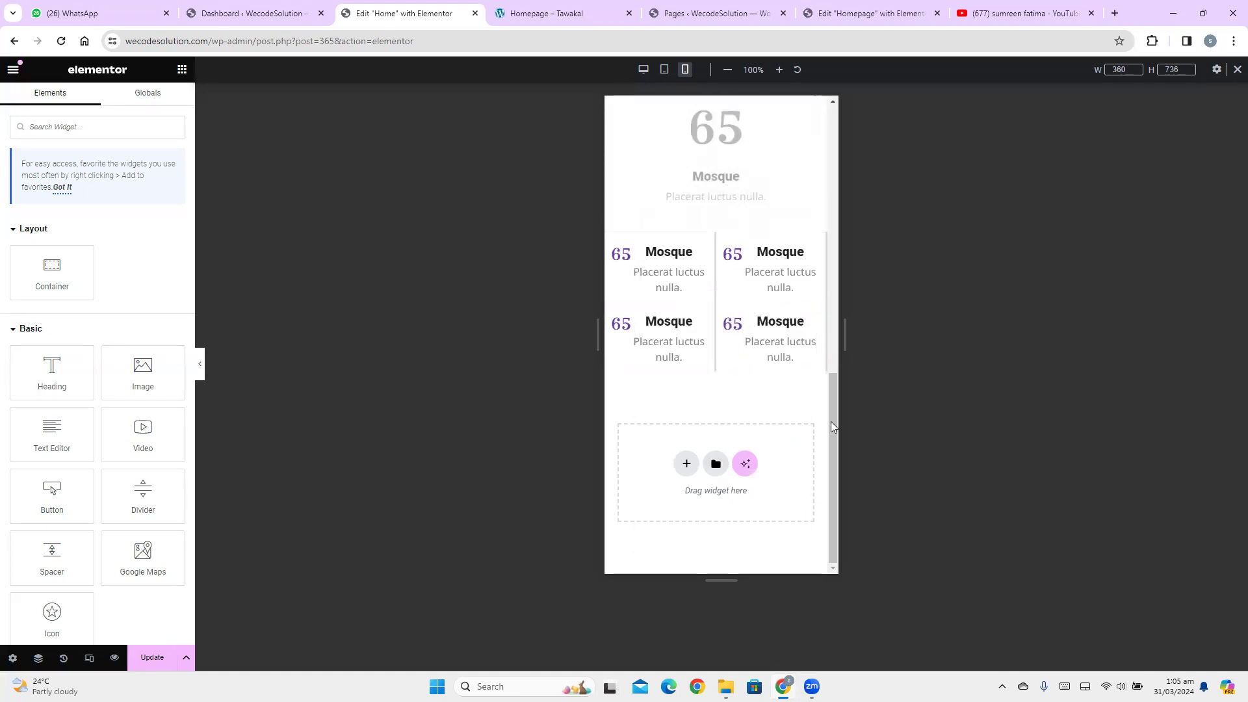
Select the first Mosque image box and inspect the Mosque title's font on the Tawakal reference tab with WhatFont
left_click(682, 260)
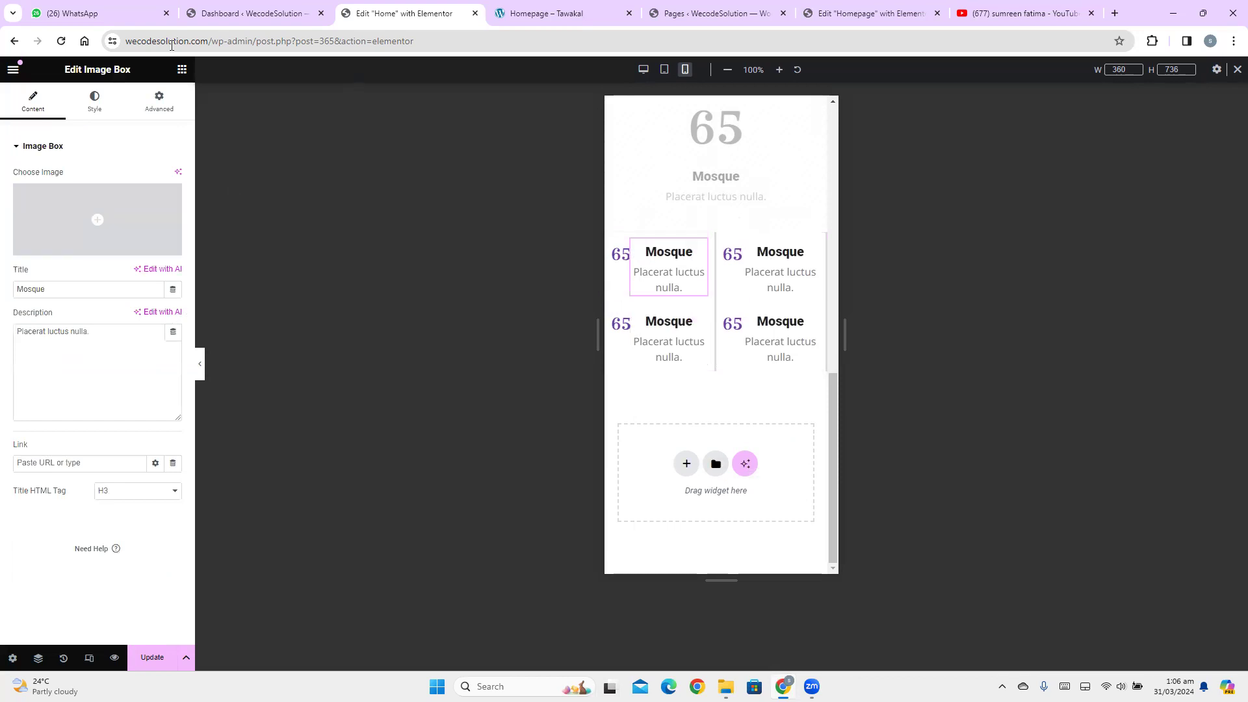
left_click(98, 109)
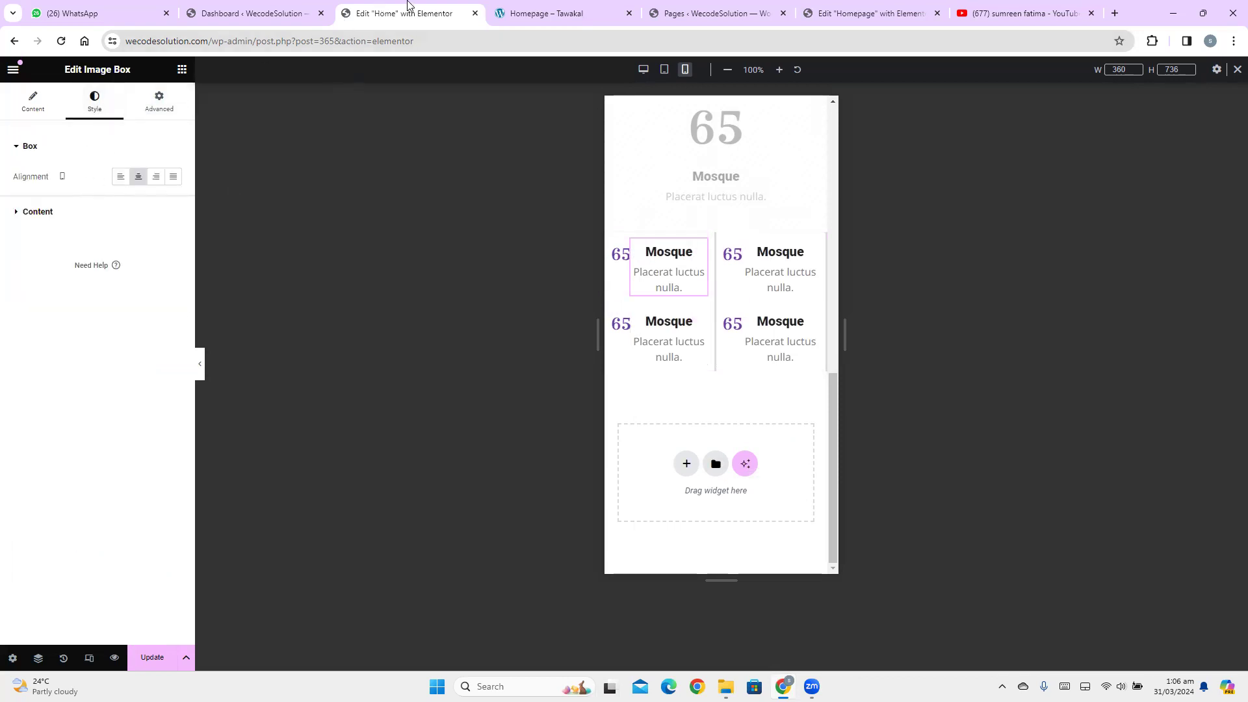
key("ctrl+Tab")
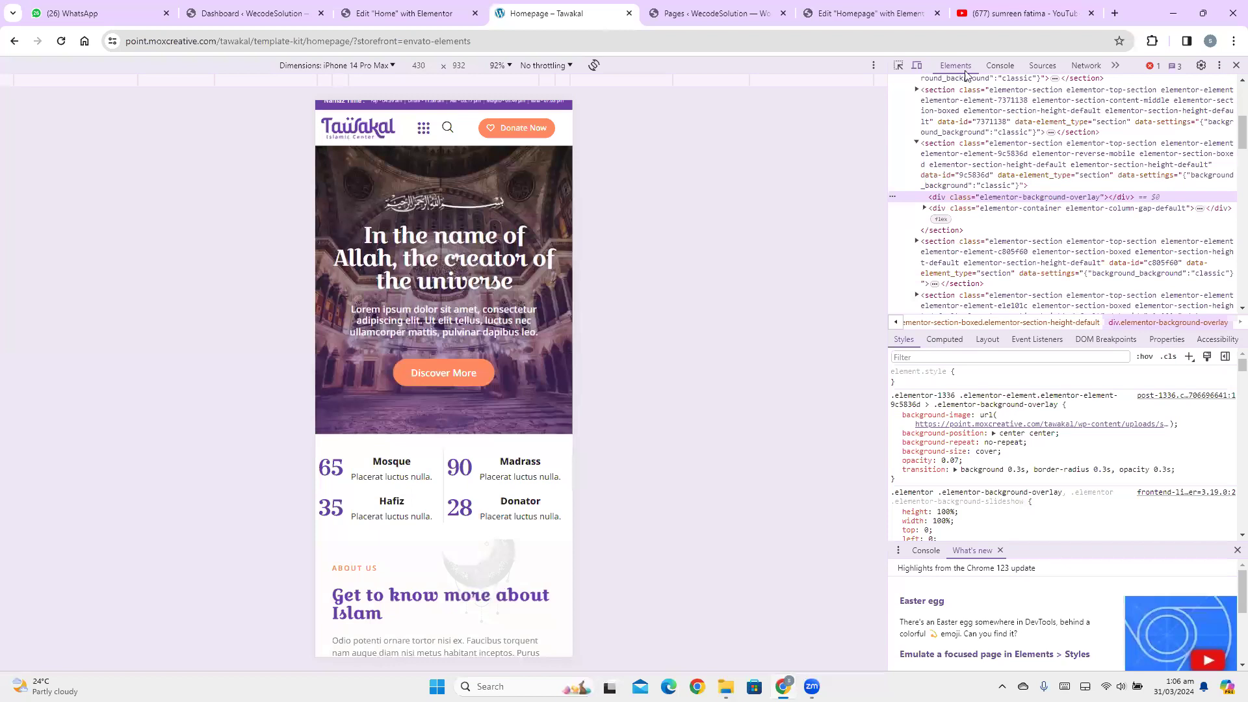
left_click(1151, 42)
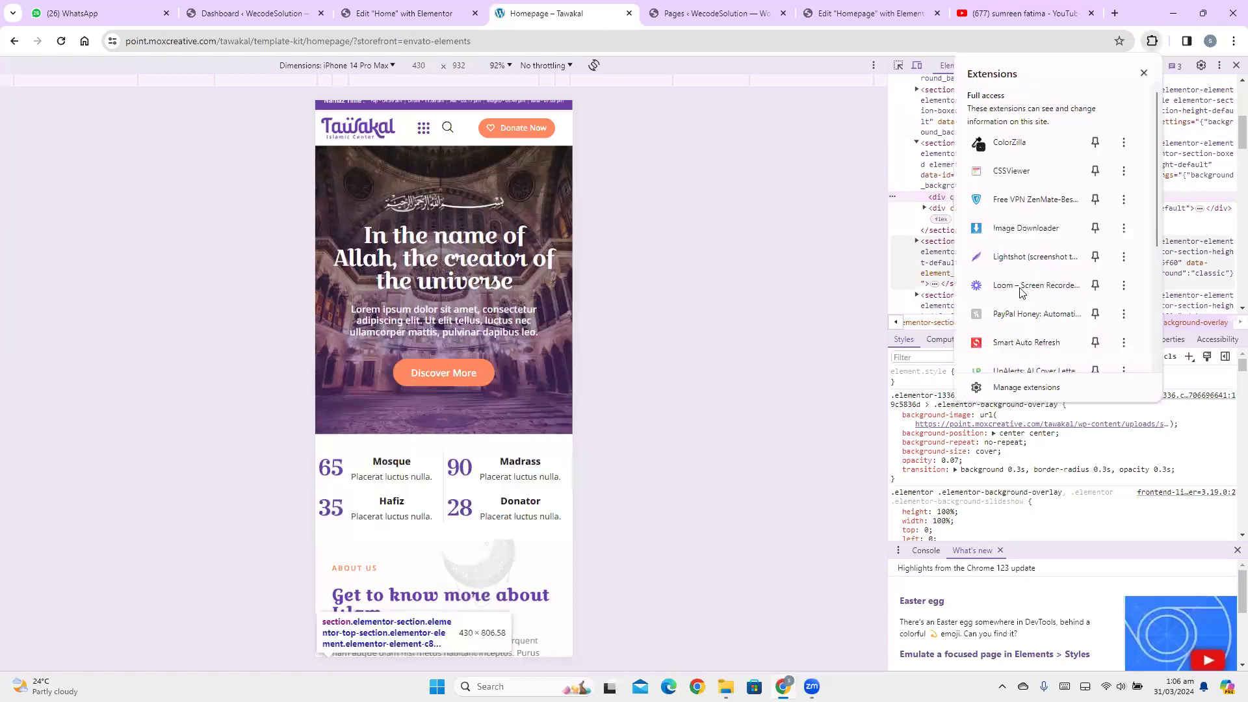
scroll(1004, 312, "down", 5)
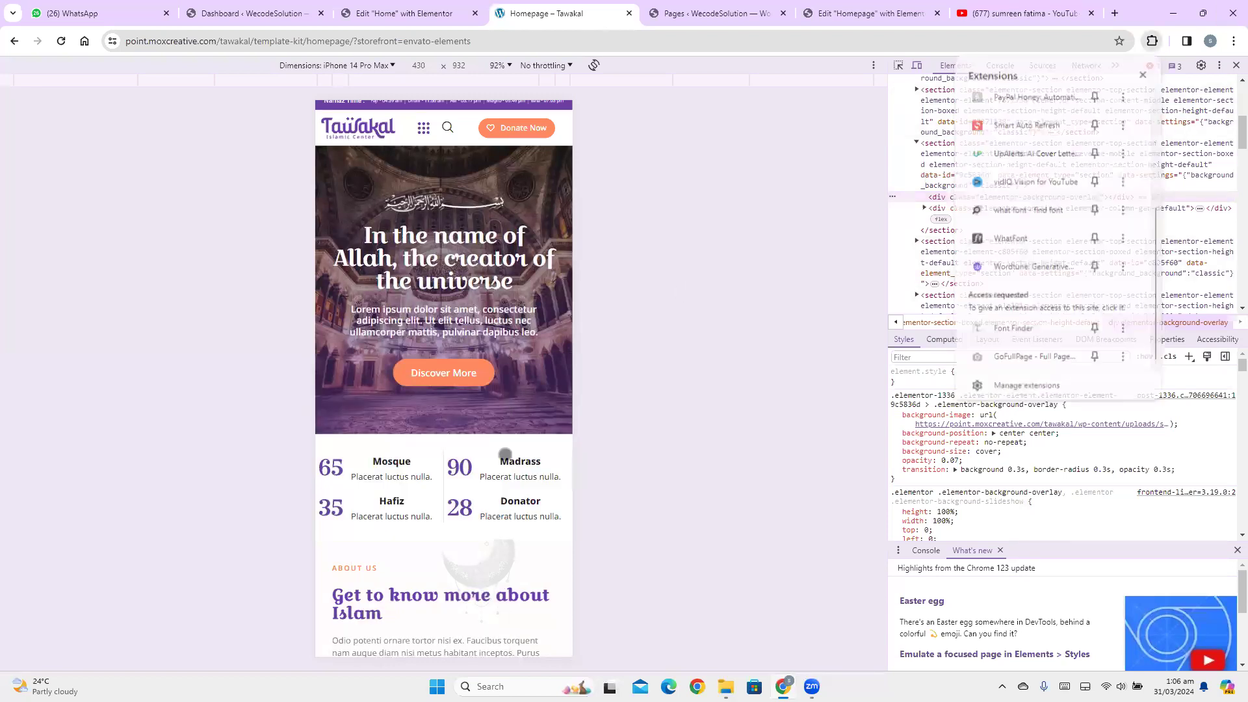
left_click(387, 464)
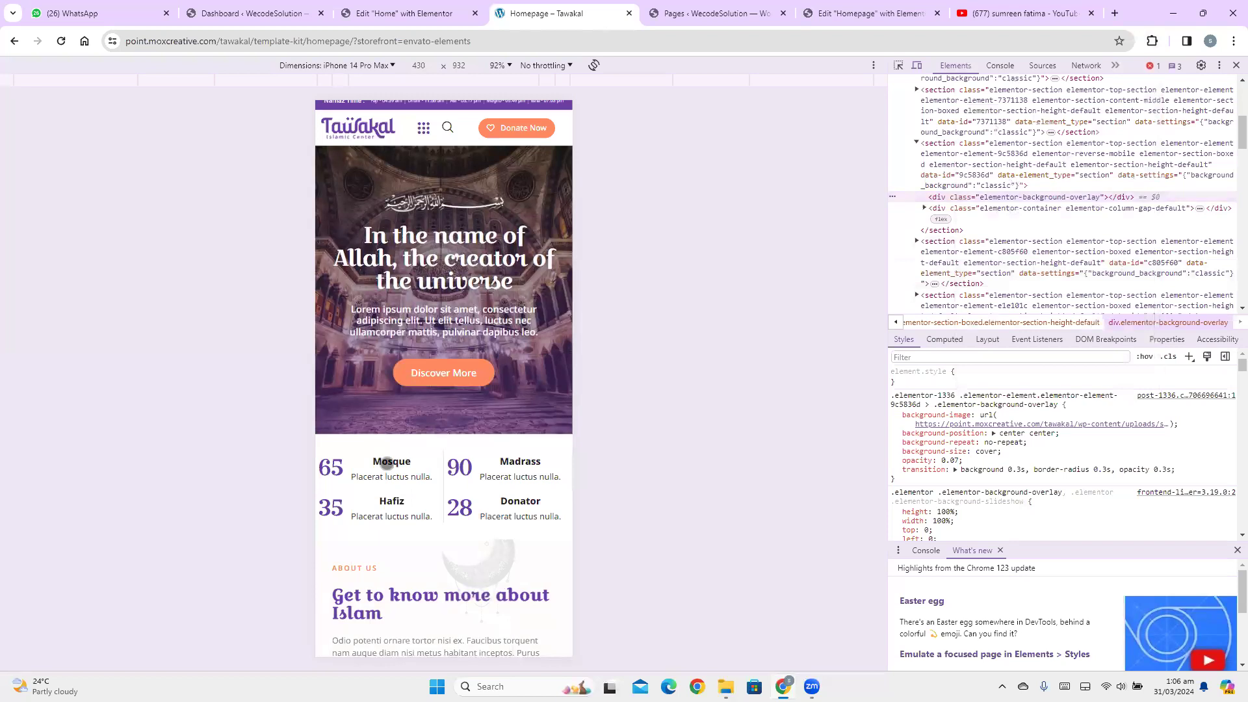
left_click(387, 462)
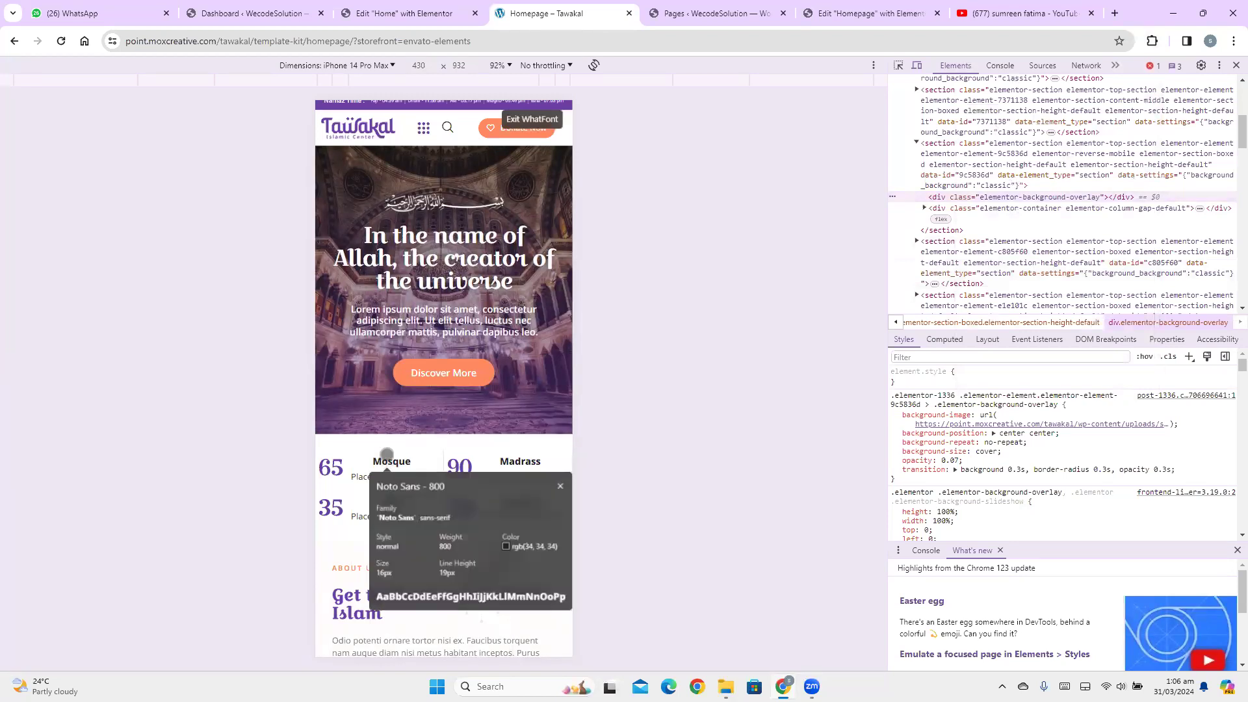
Back in the Elementor tab, set the first Mosque title's mobile typography to size 16 px and line height 19 px
left_click(383, 11)
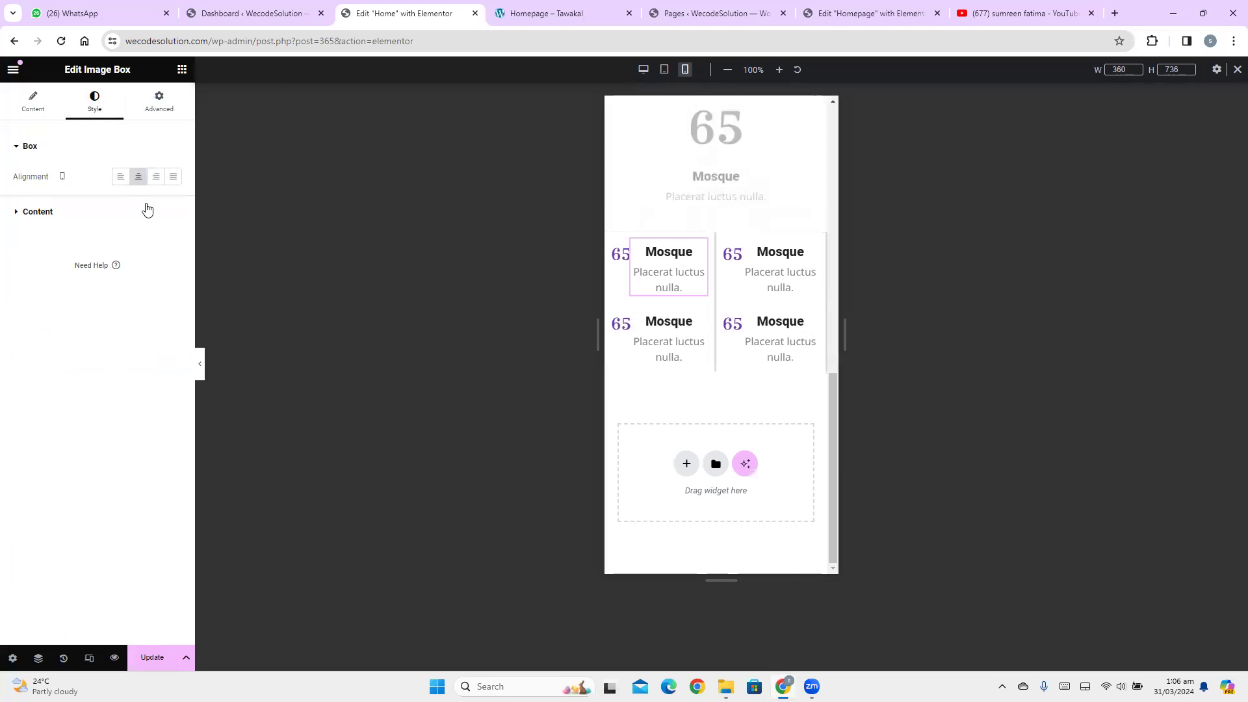
left_click(95, 218)
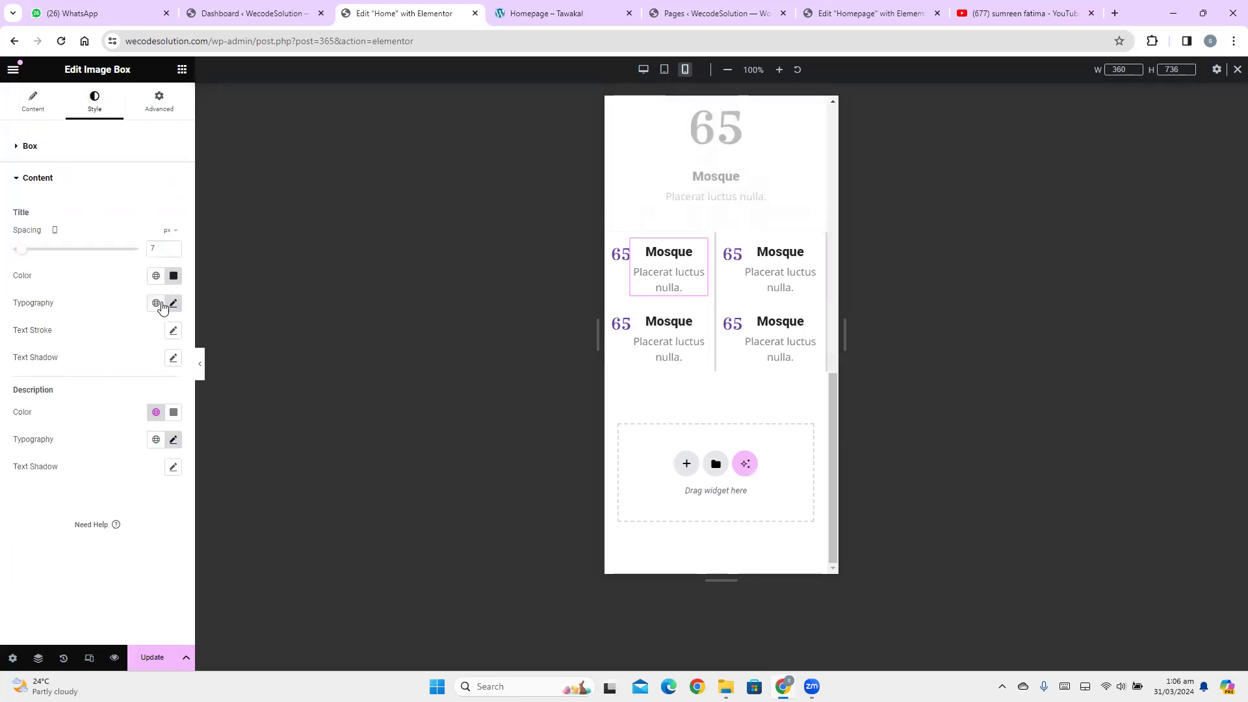
left_click(172, 304)
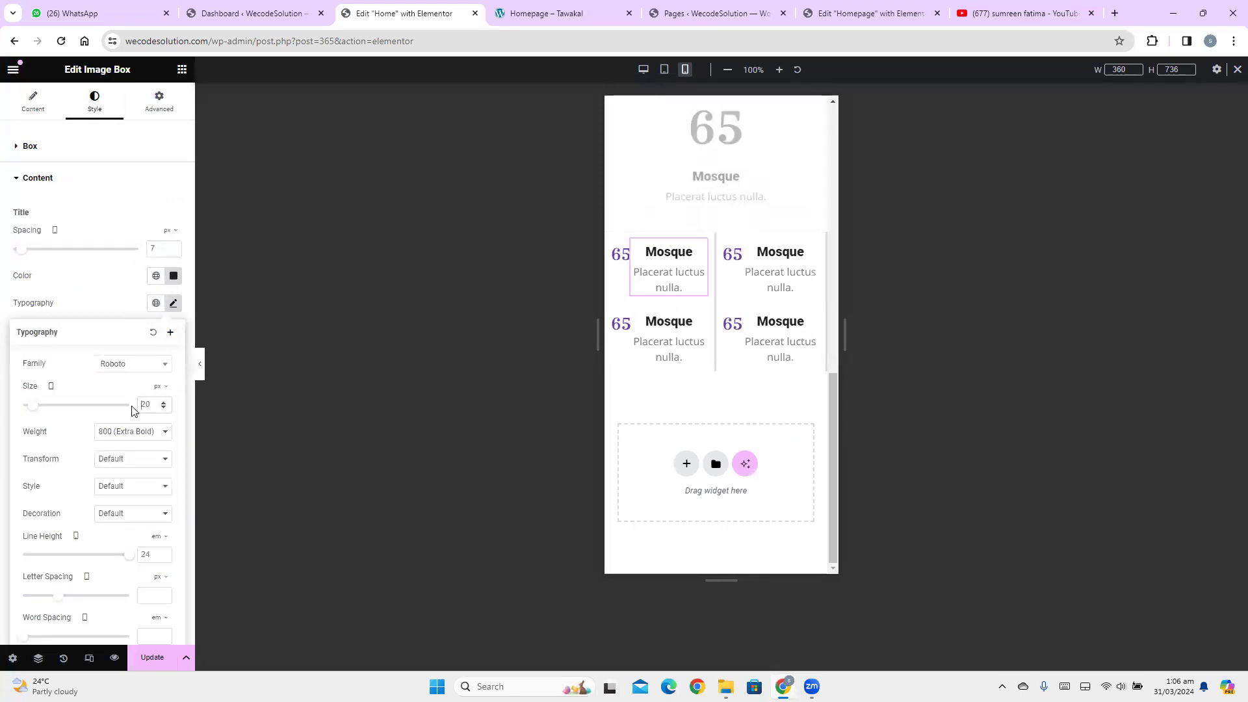
type("16")
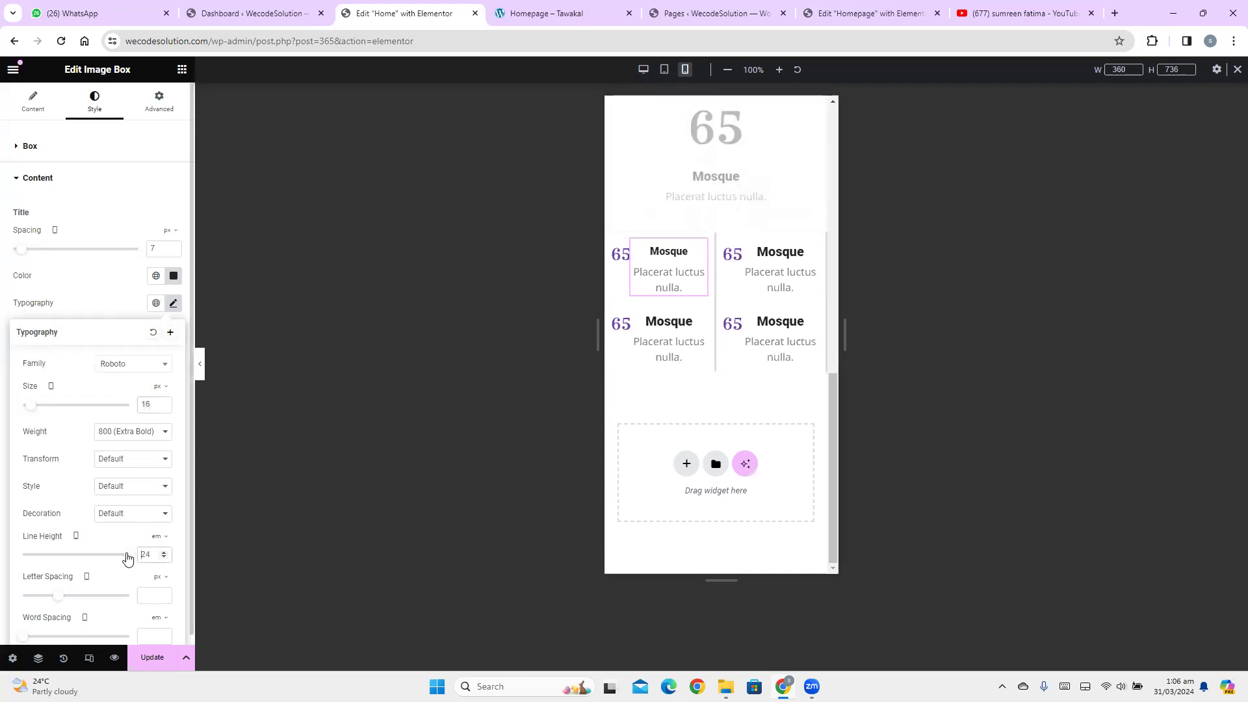
left_click(157, 539)
left_click(159, 551)
type("19")
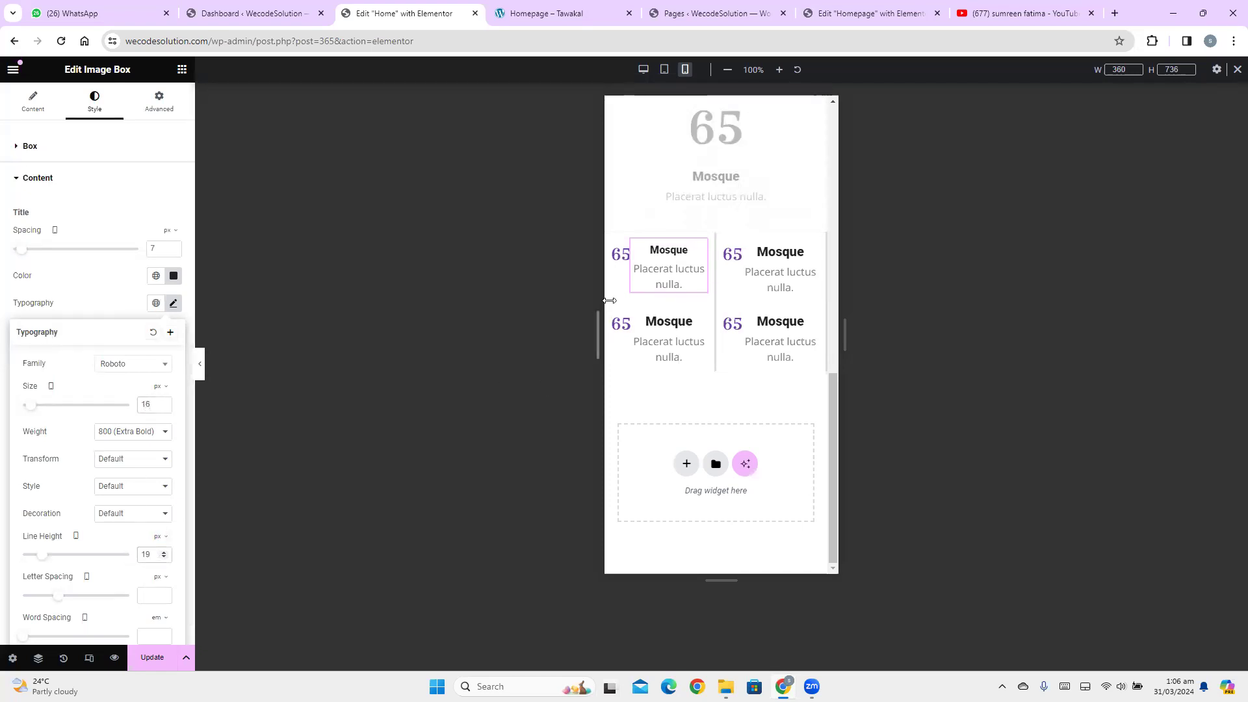
Set the first Mosque description's mobile typography to size 14 px and line height 20 px
left_click(669, 275)
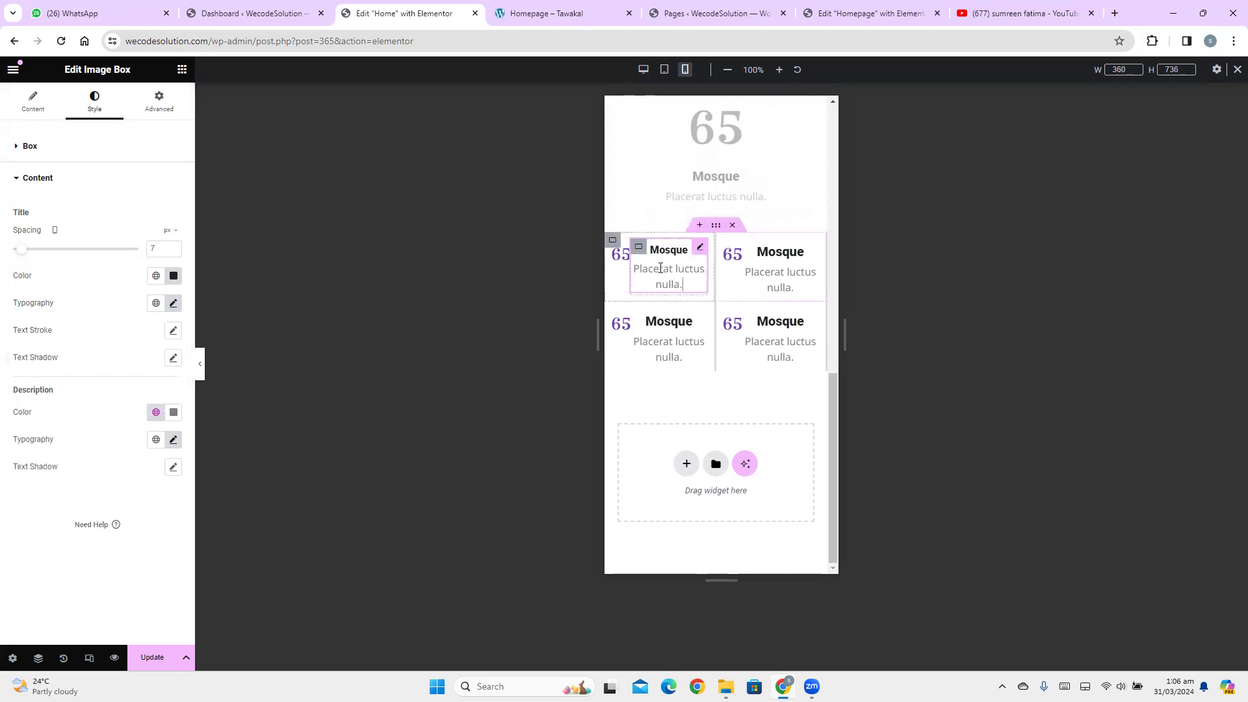
left_click(173, 439)
type("14")
scroll(156, 591, "down", 2)
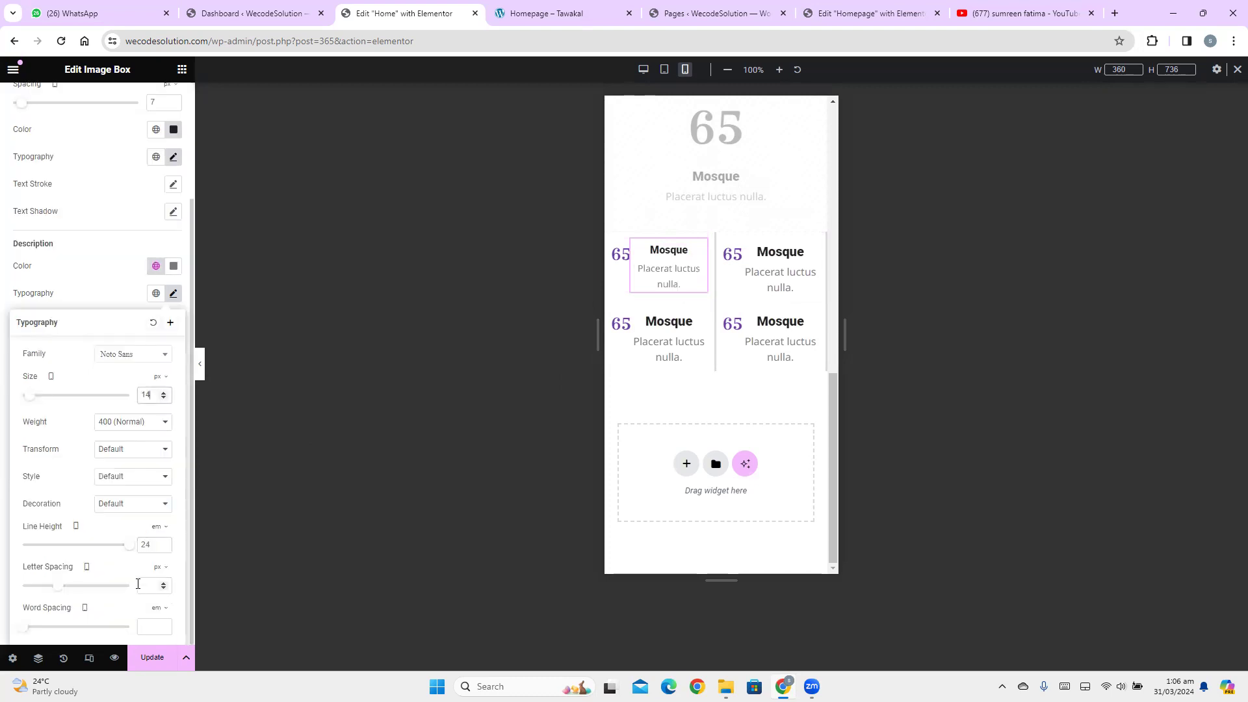
left_click(157, 529)
key("Up")
key("Up")
key("Down")
key("Down")
key("Down")
key("Down")
key("Down")
key("Down")
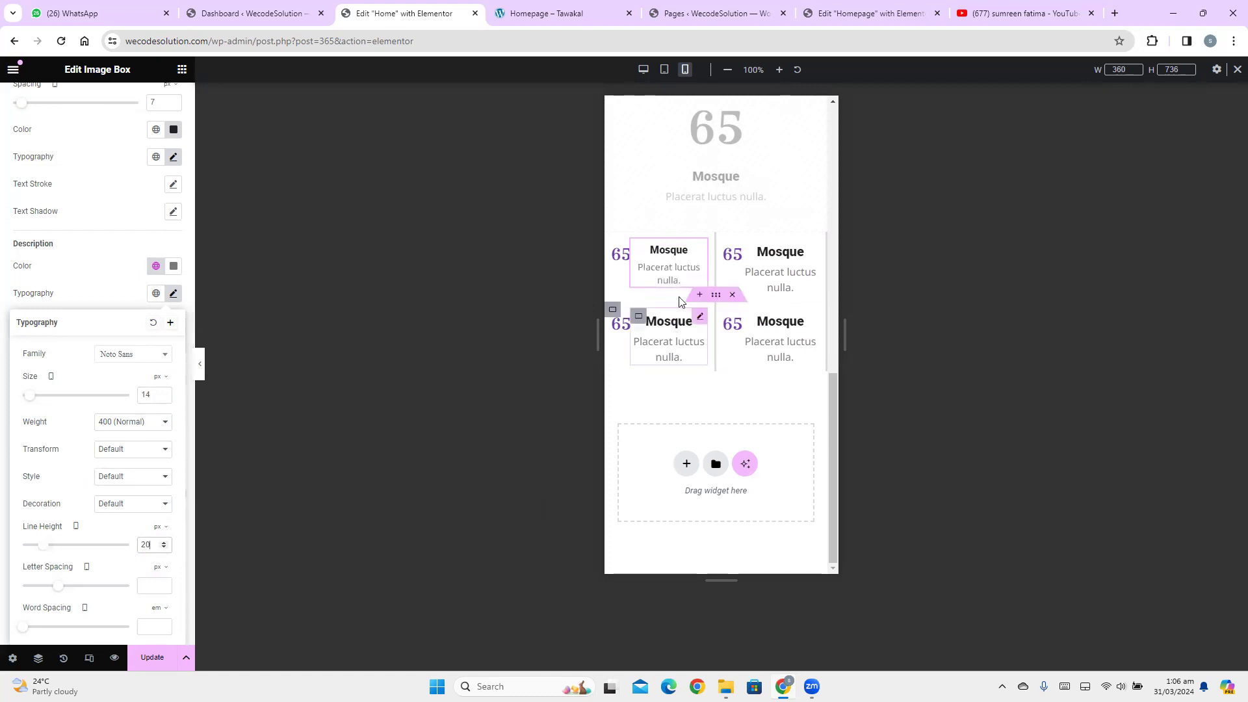
Copy the first Mosque image box and paste its style onto the other three image boxes in the two-column rows
right_click(663, 269)
left_click(701, 332)
right_click(770, 263)
left_click(802, 377)
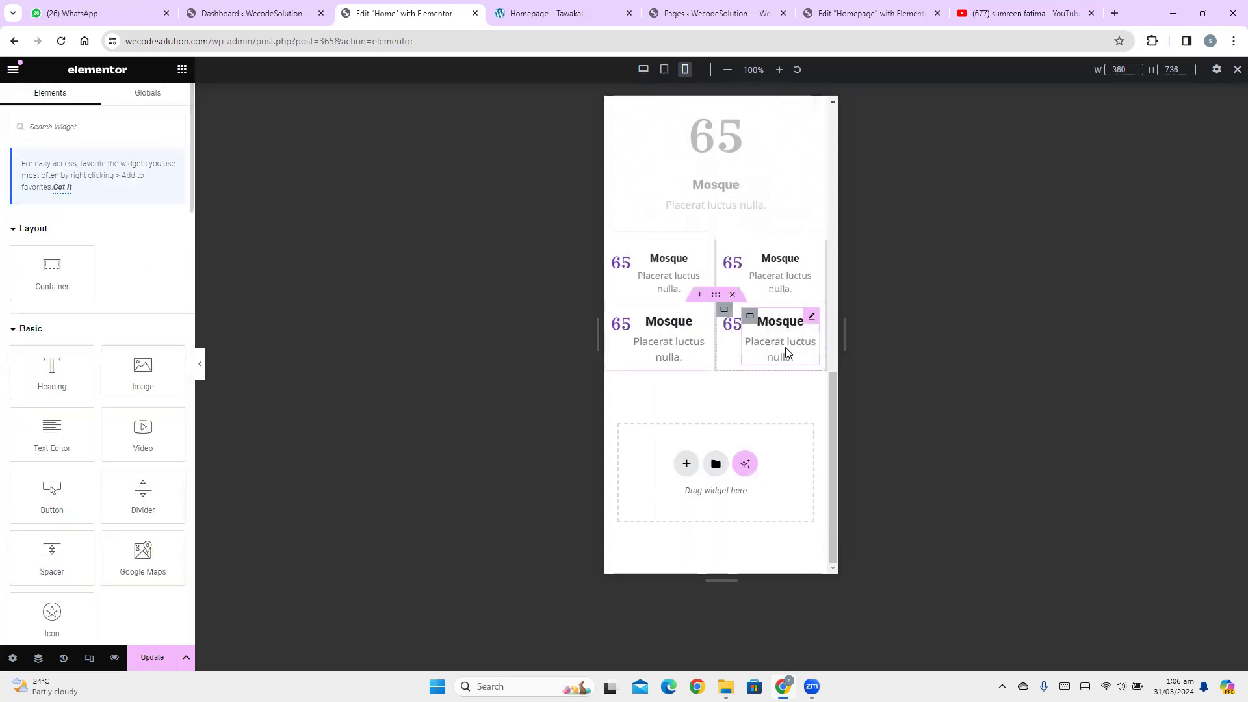
right_click(788, 345)
left_click(806, 460)
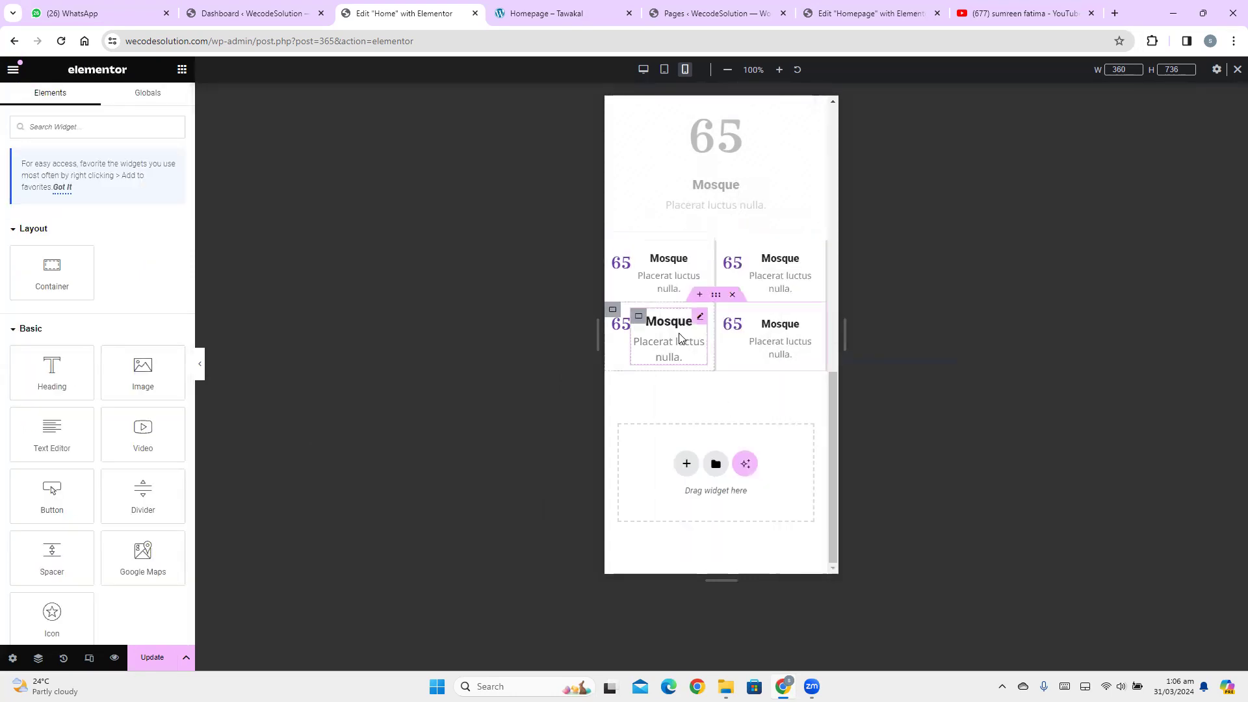
right_click(683, 336)
left_click(805, 445)
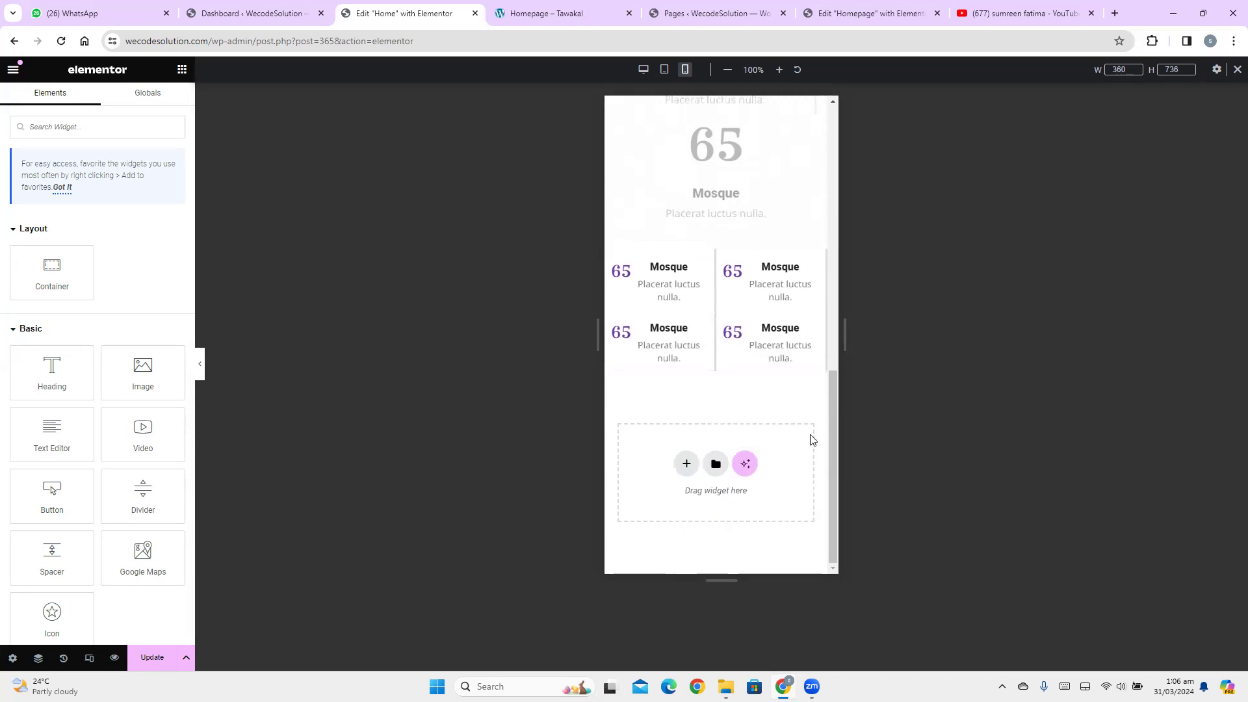
Check the counter section on the Tawakal reference tab and close the open WhatFont details there
left_click_drag(834, 454, 831, 368)
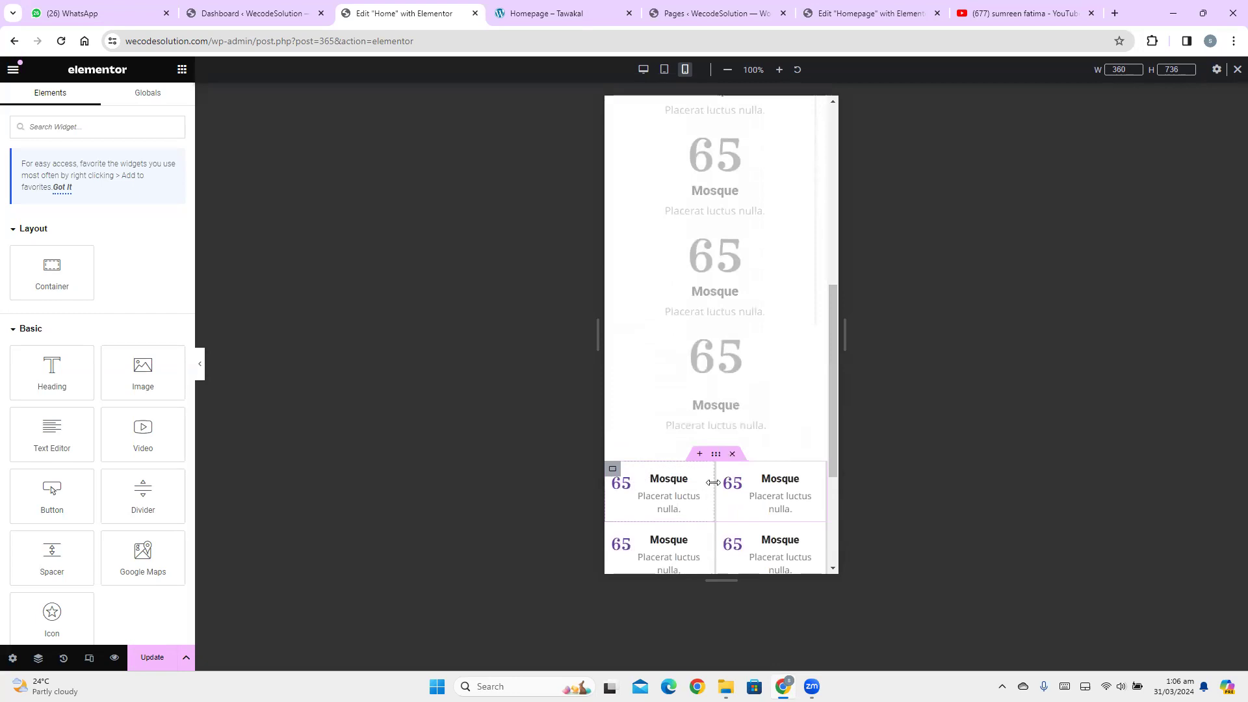
left_click(520, 13)
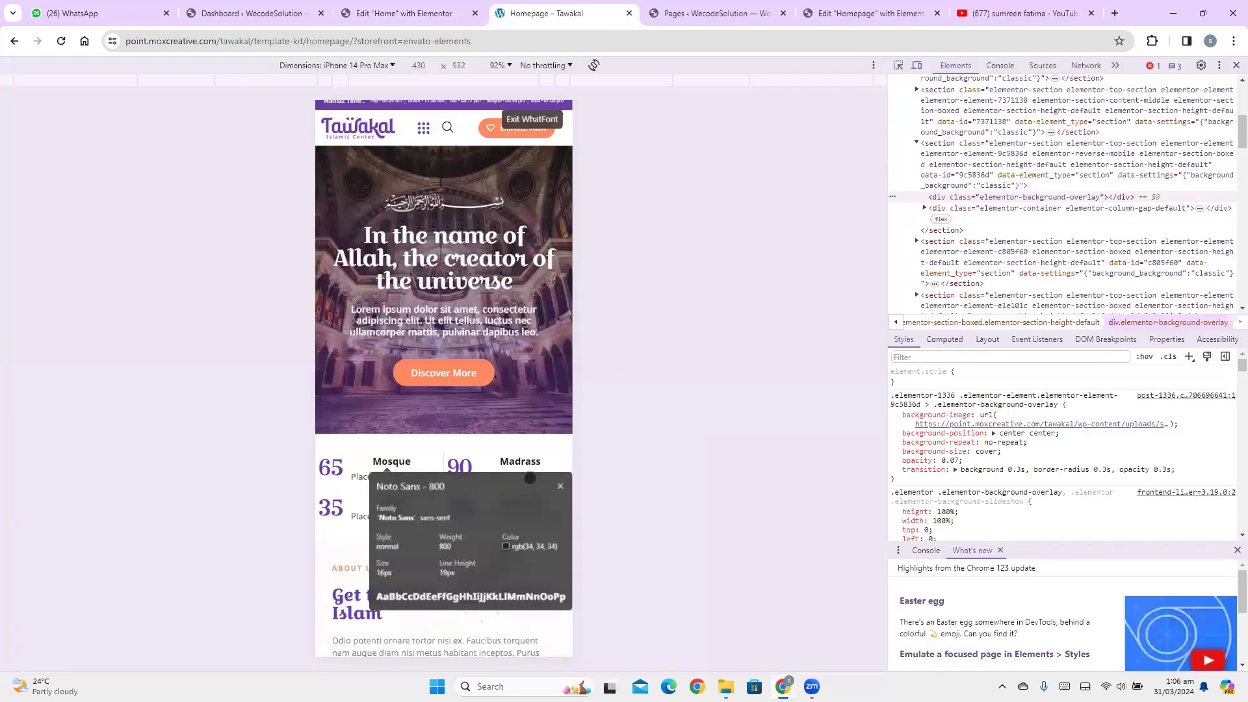
left_click(560, 486)
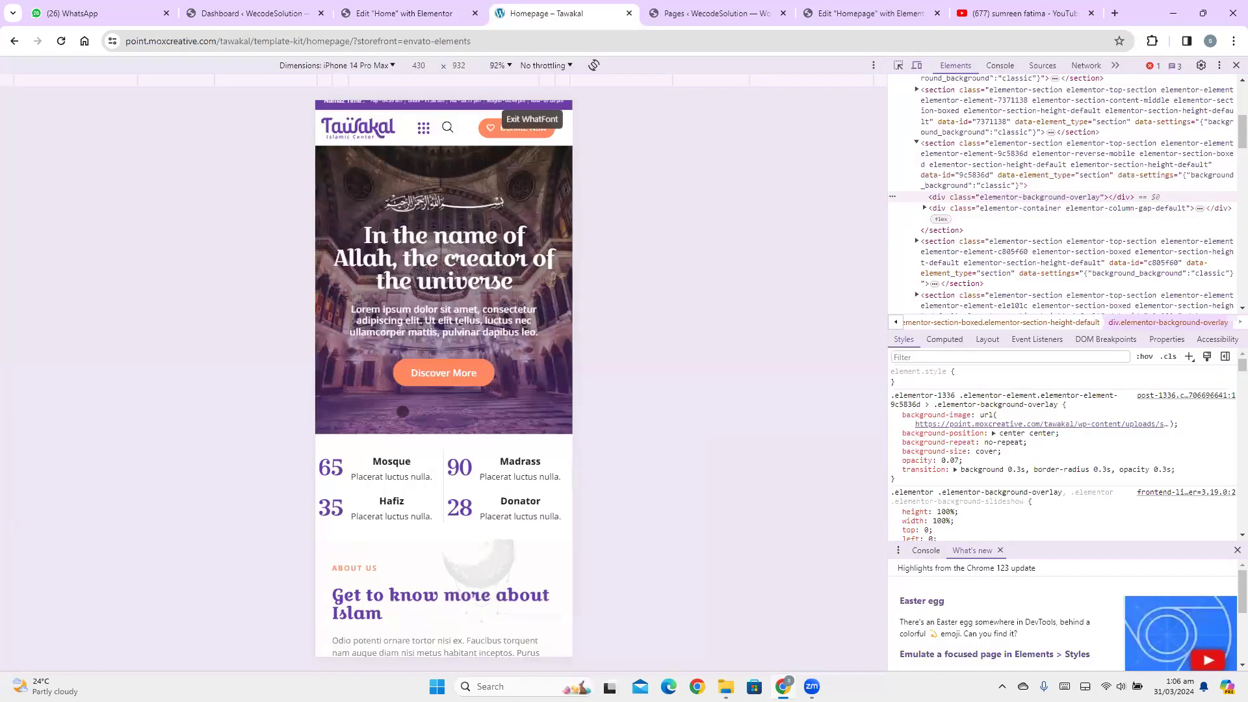
Back in the Elementor tab, set the mobile right border width of the upper two-column row's first column to 2 px
left_click(385, 12)
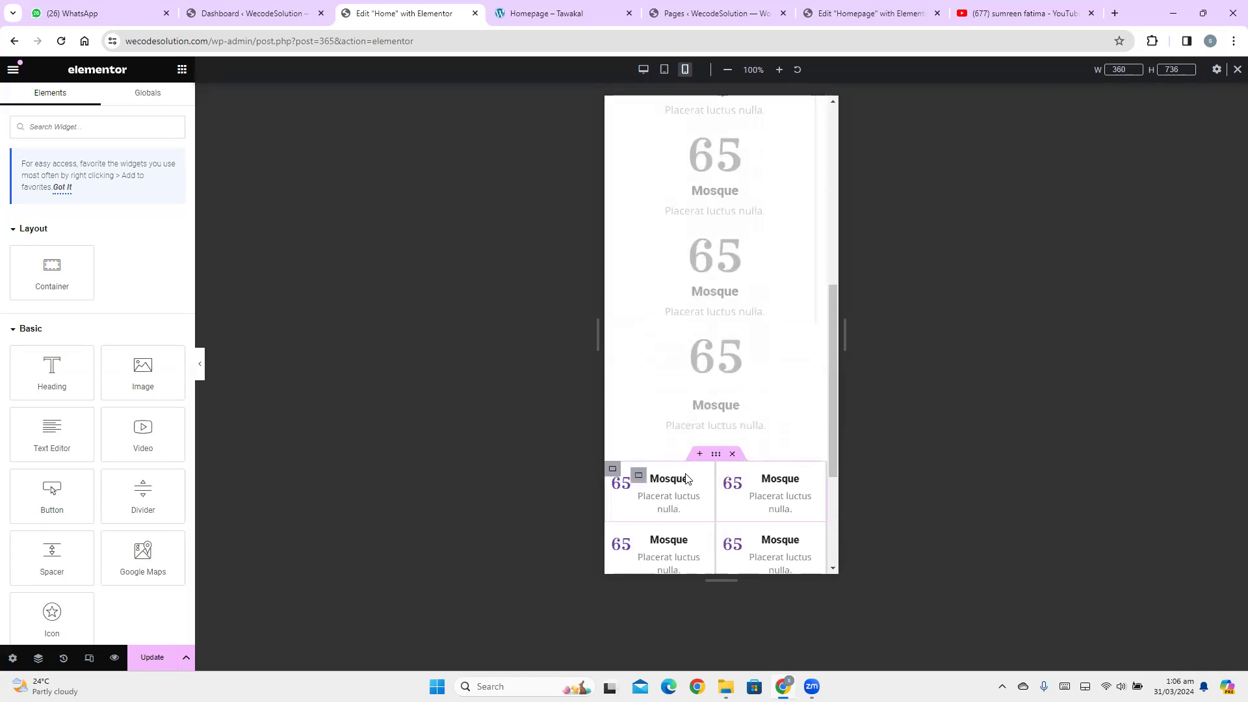
left_click(613, 471)
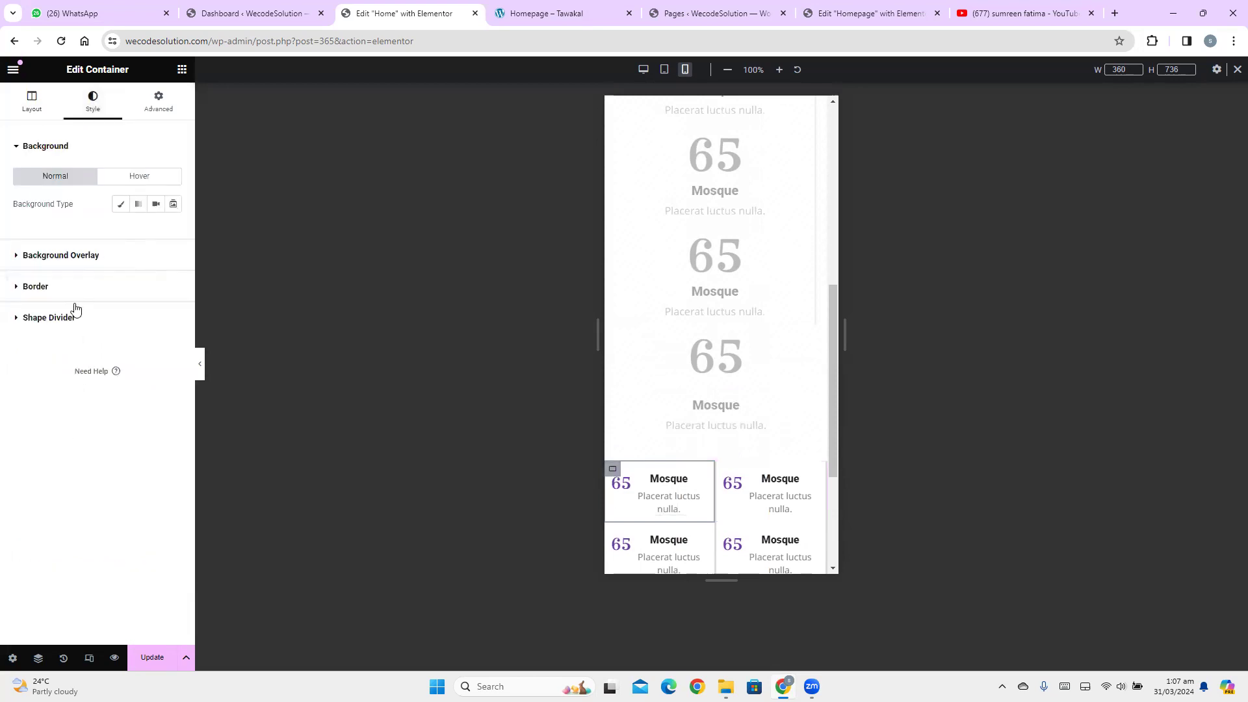
left_click(73, 295)
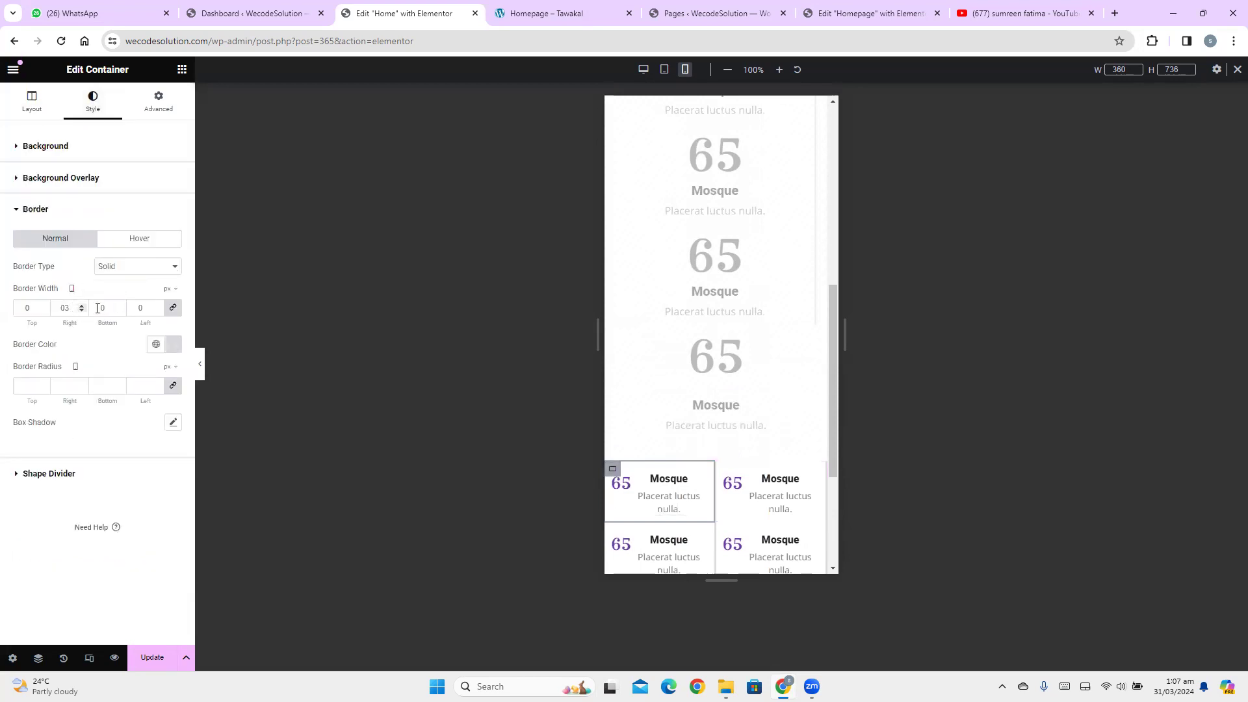
left_click(174, 310)
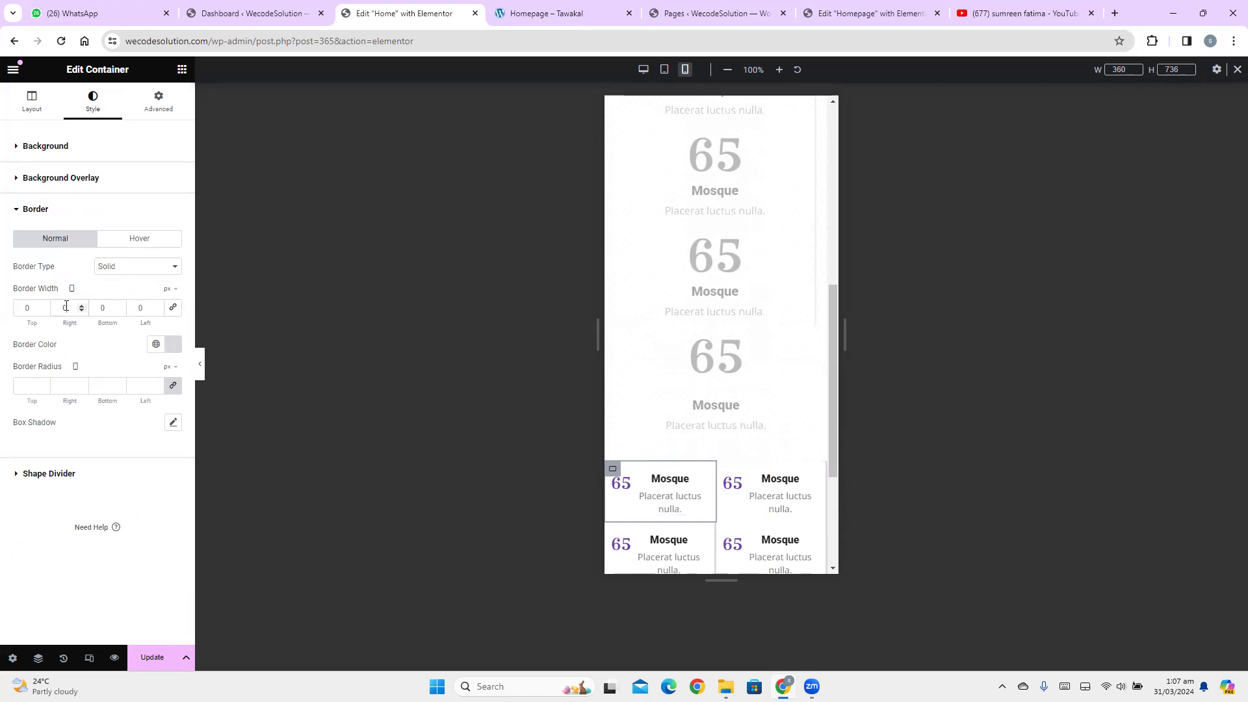
type("2")
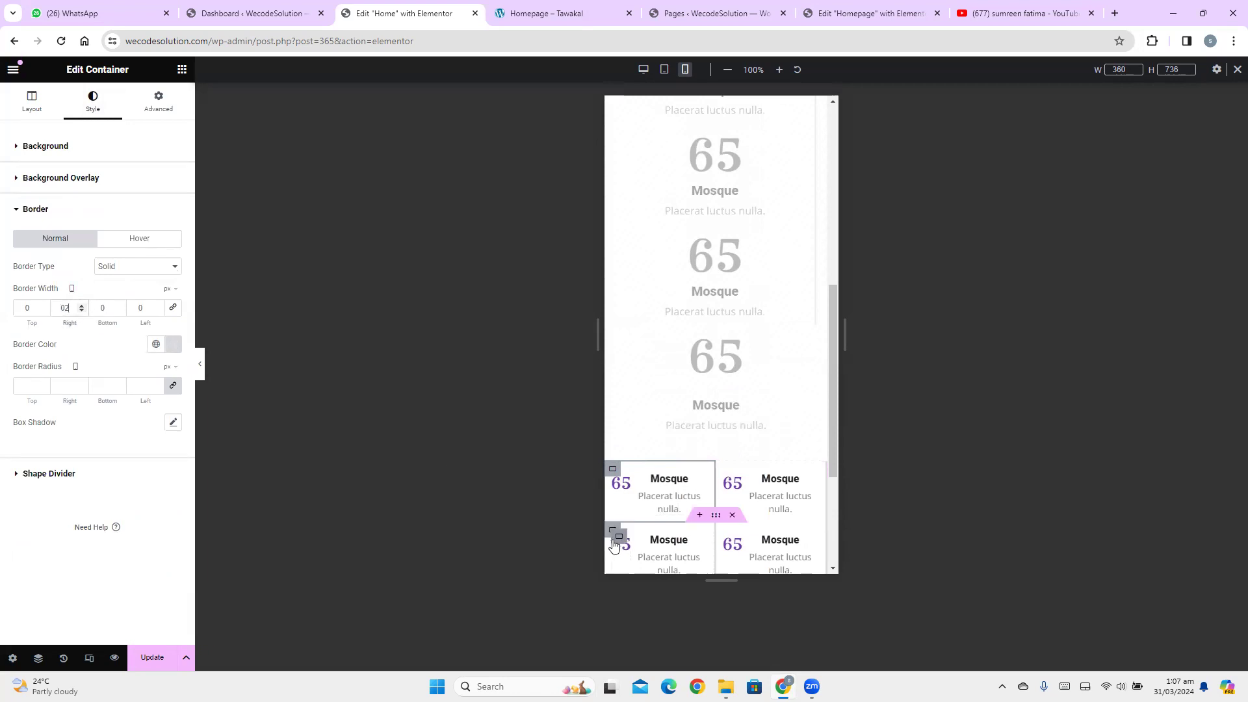
Set the mobile right border width of the lower two-column row's first column to 2 px
left_click(611, 531)
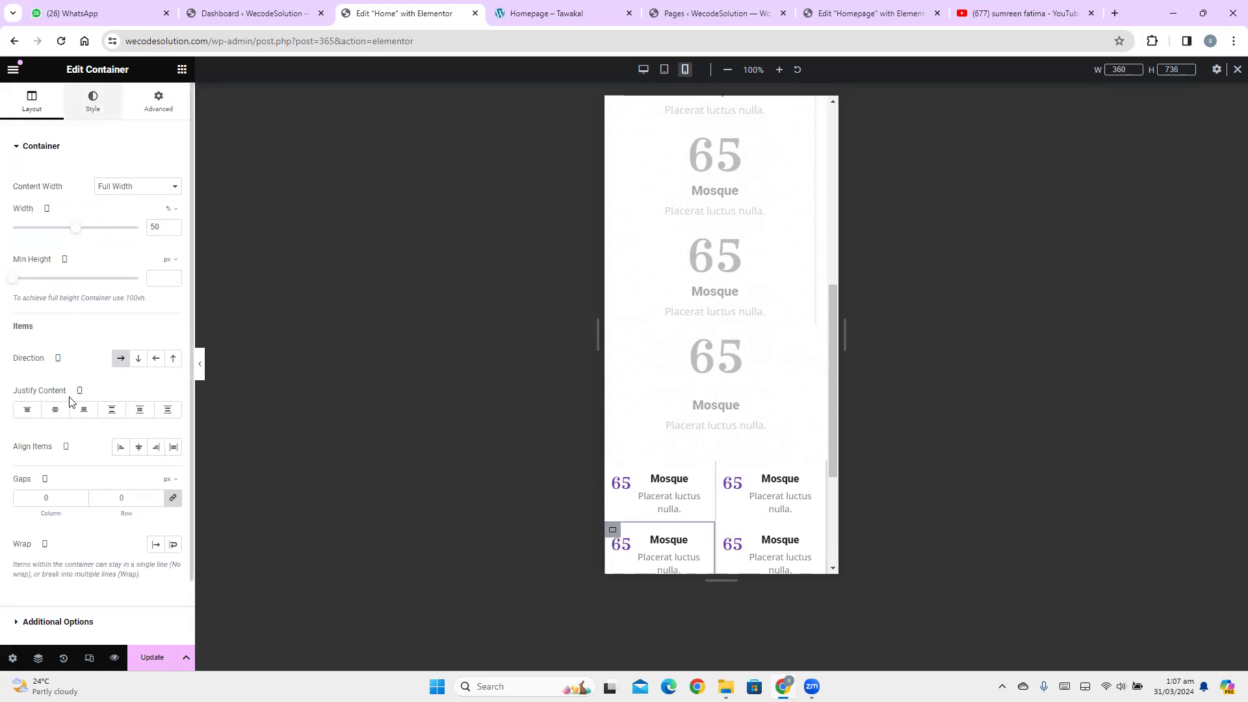
left_click(93, 101)
left_click(67, 293)
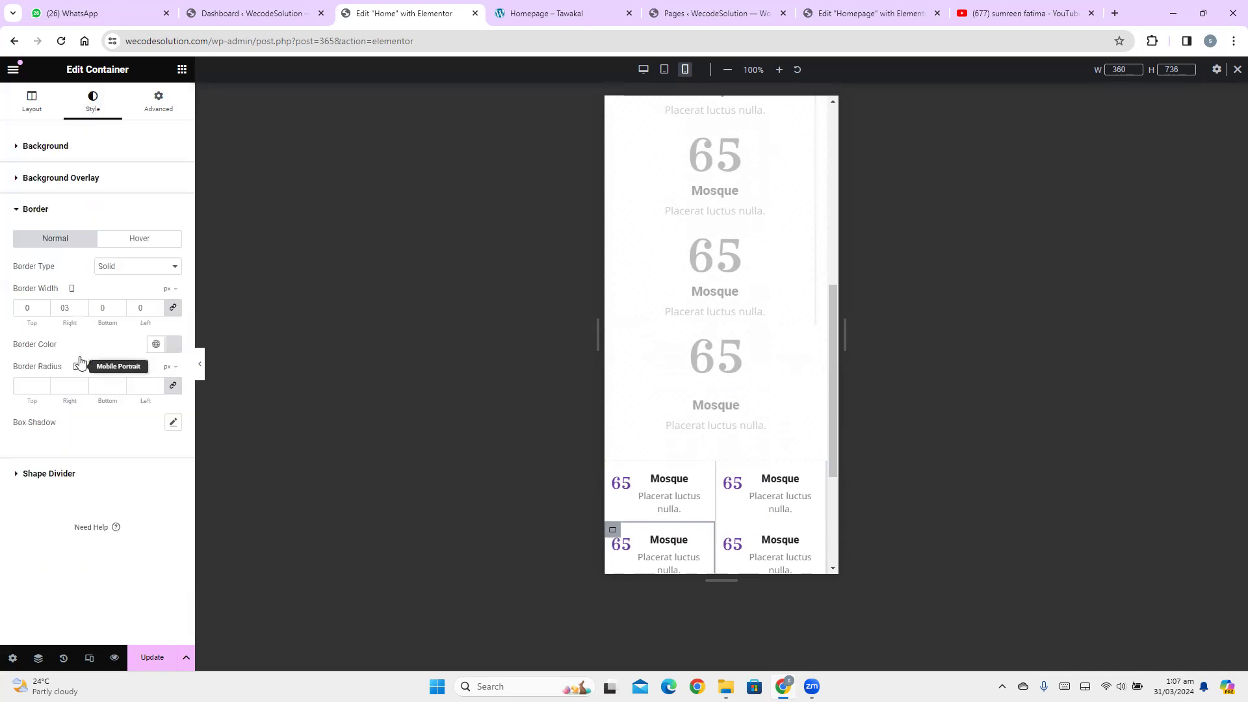
left_click(69, 308)
key("BackSpace")
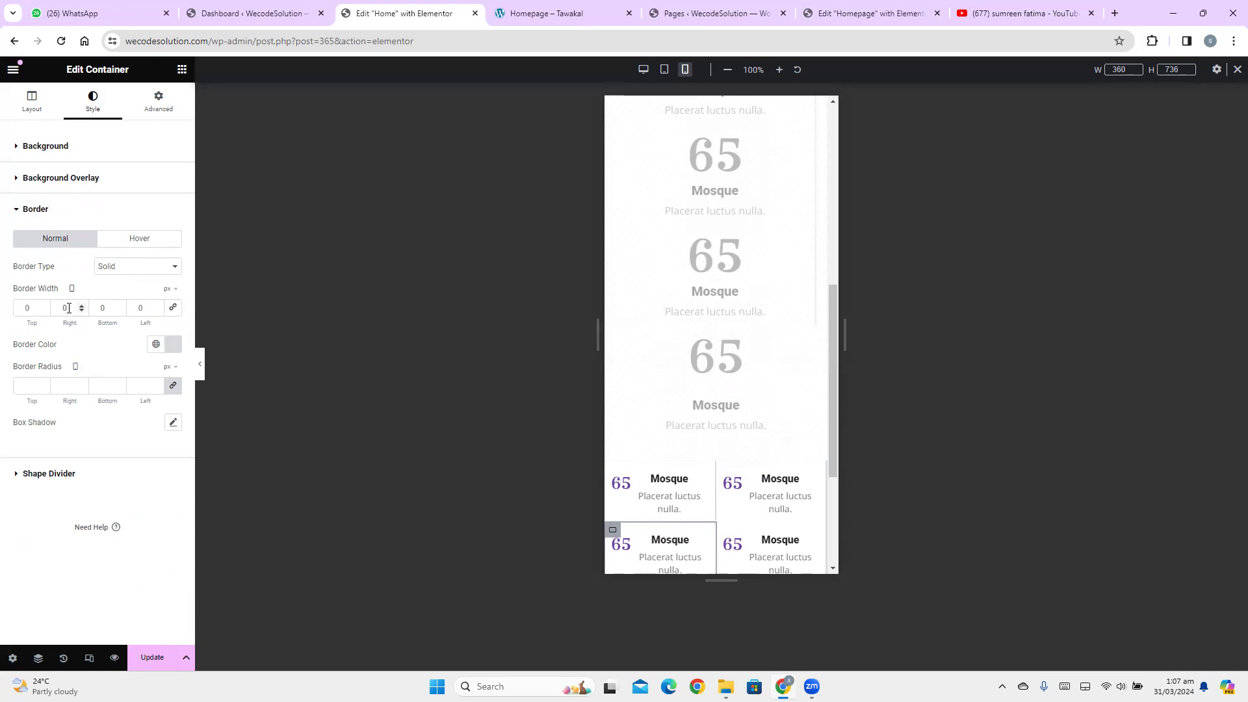
type("2")
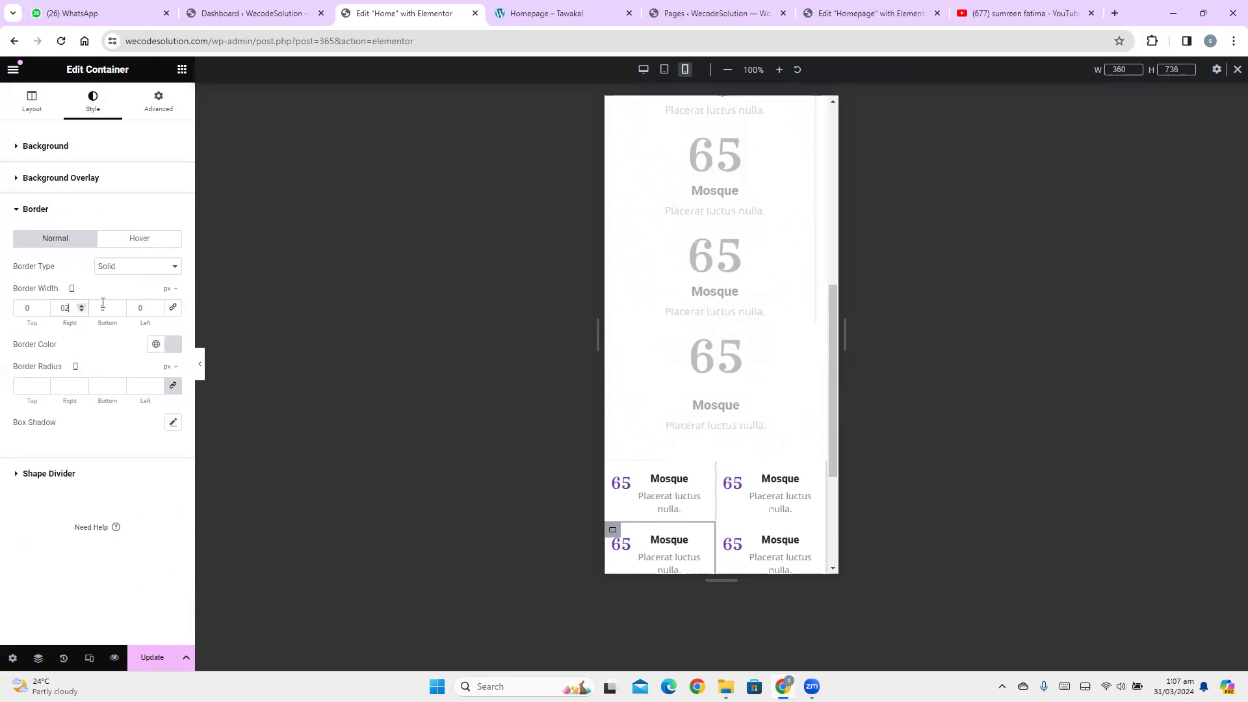
Preview the mobile layout with the editing panel hidden, and compare its counter section with the Tawakal reference tab
left_click(200, 363)
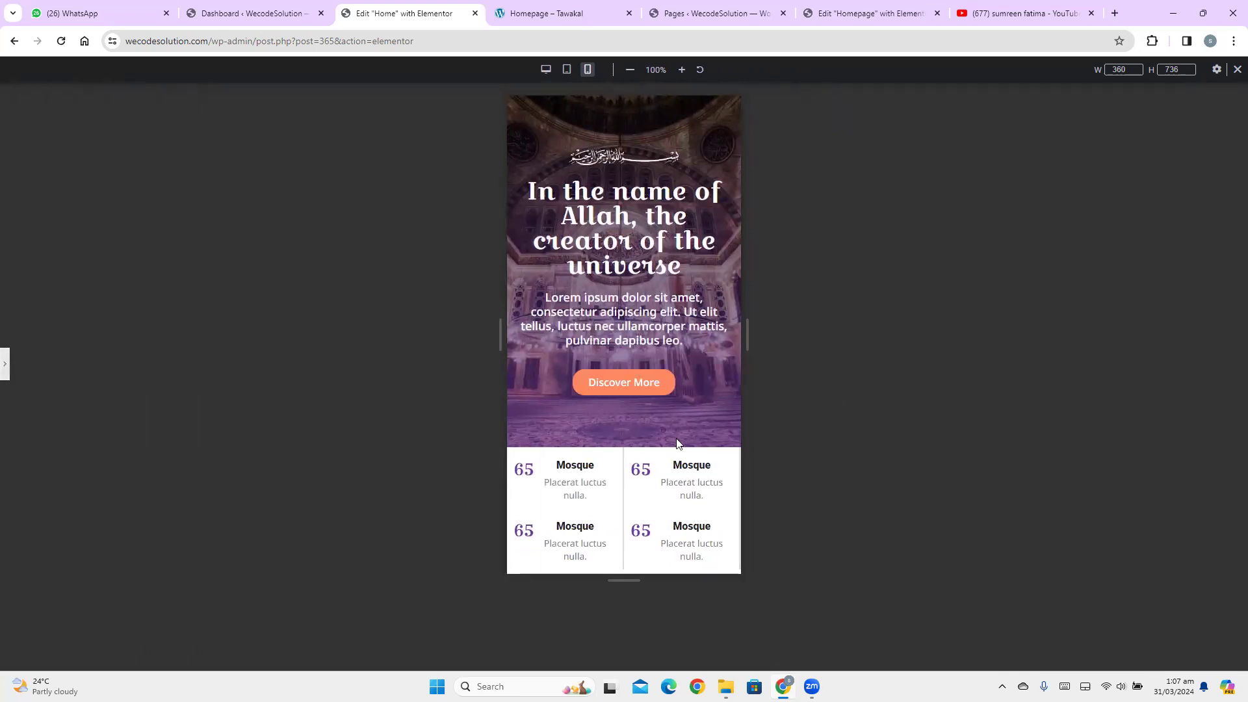
left_click(4, 365)
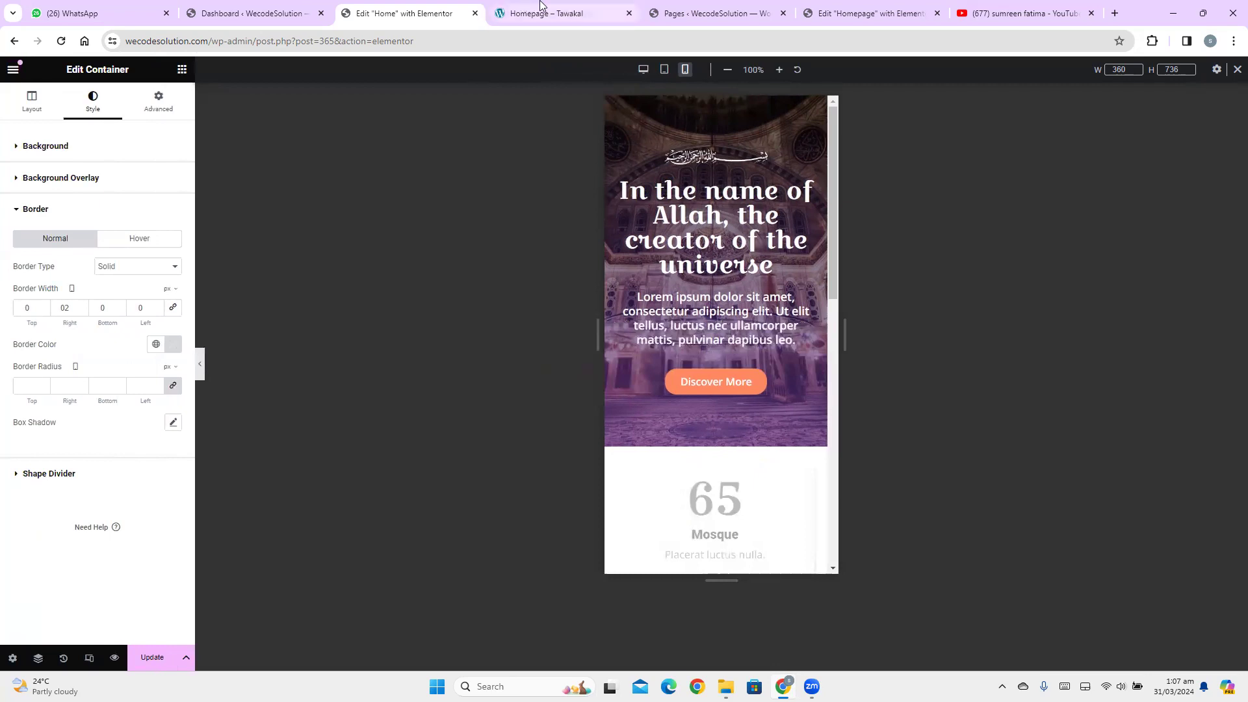
left_click(549, 13)
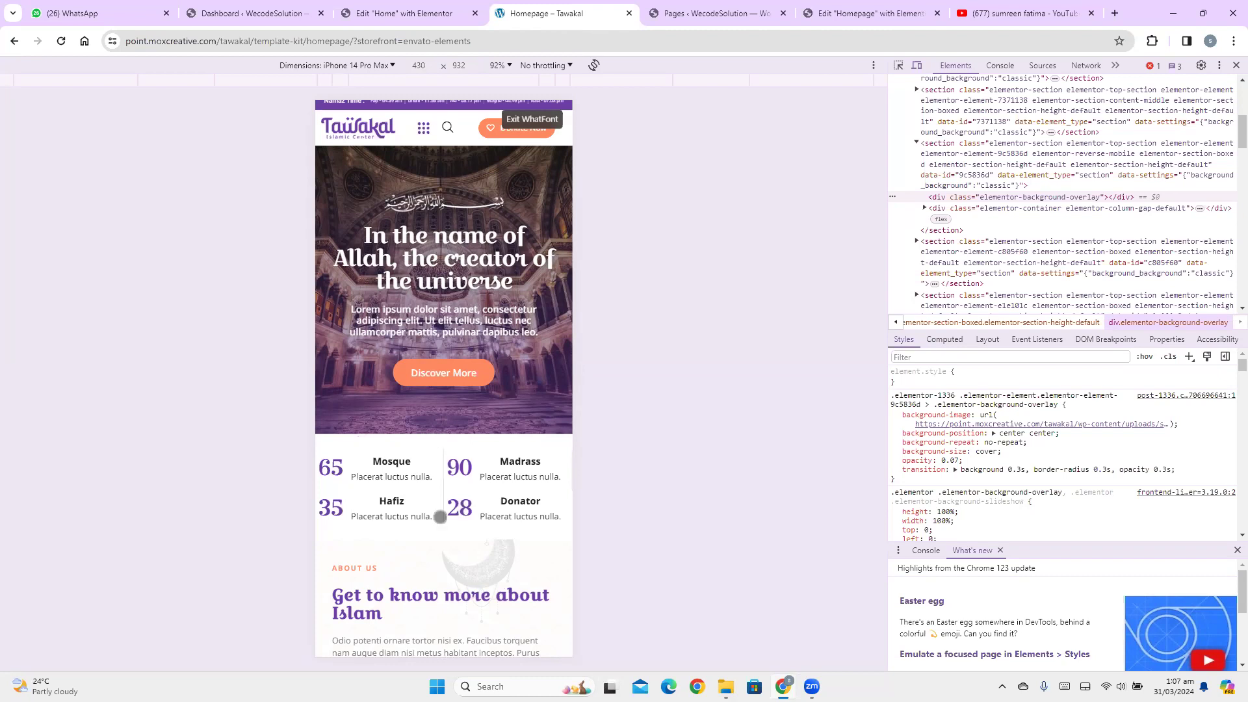
In the Elementor tab, unlink the upper two-column row's mobile padding and set the top padding to 2 em
left_click(428, 12)
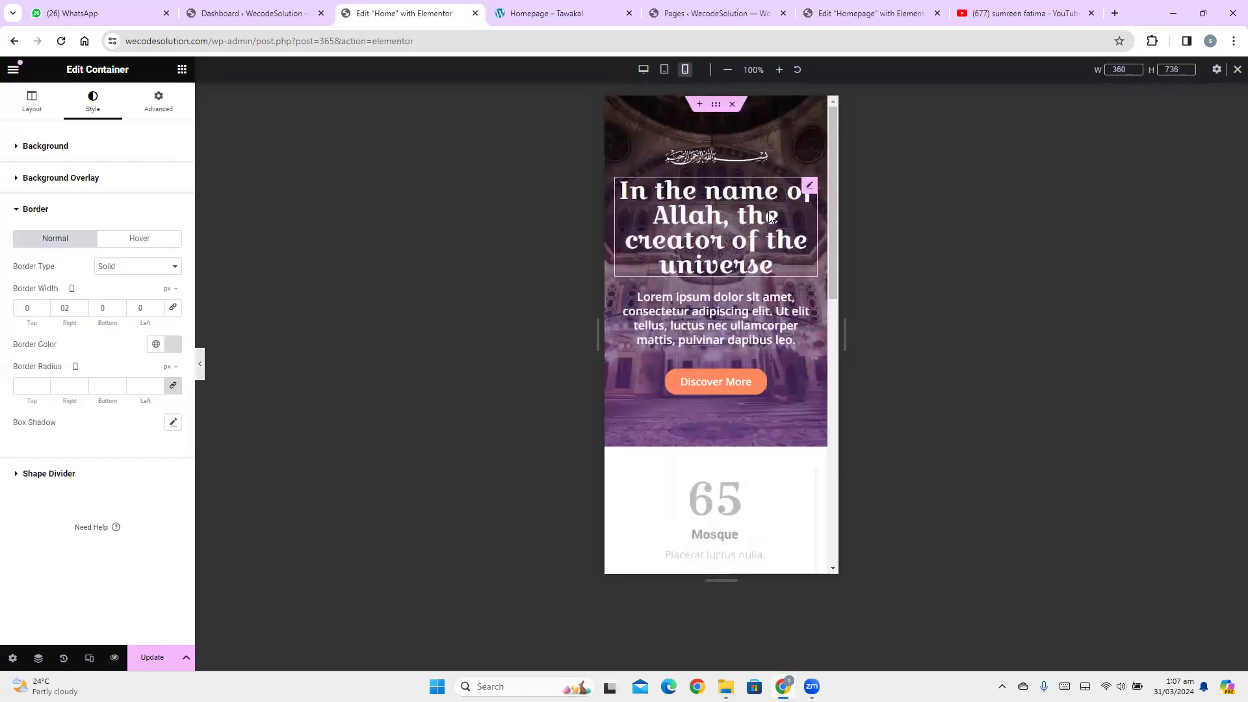
left_click_drag(834, 271, 846, 426)
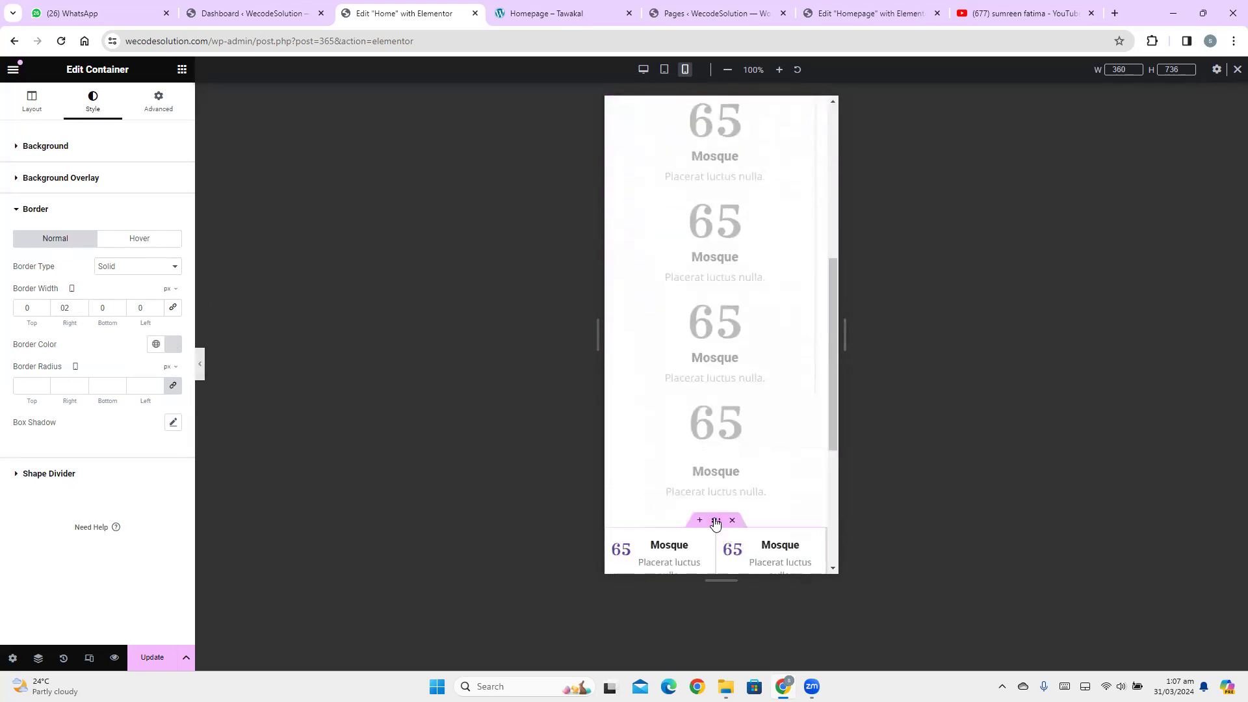
left_click(716, 520)
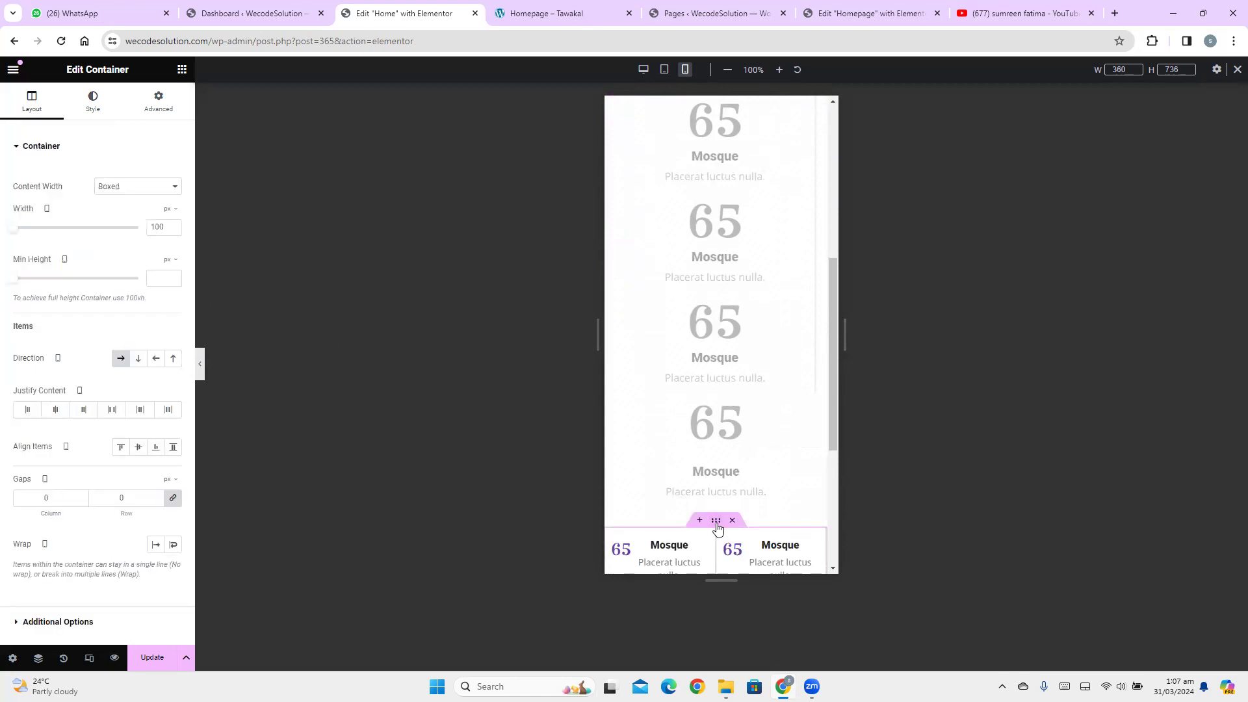
left_click(160, 113)
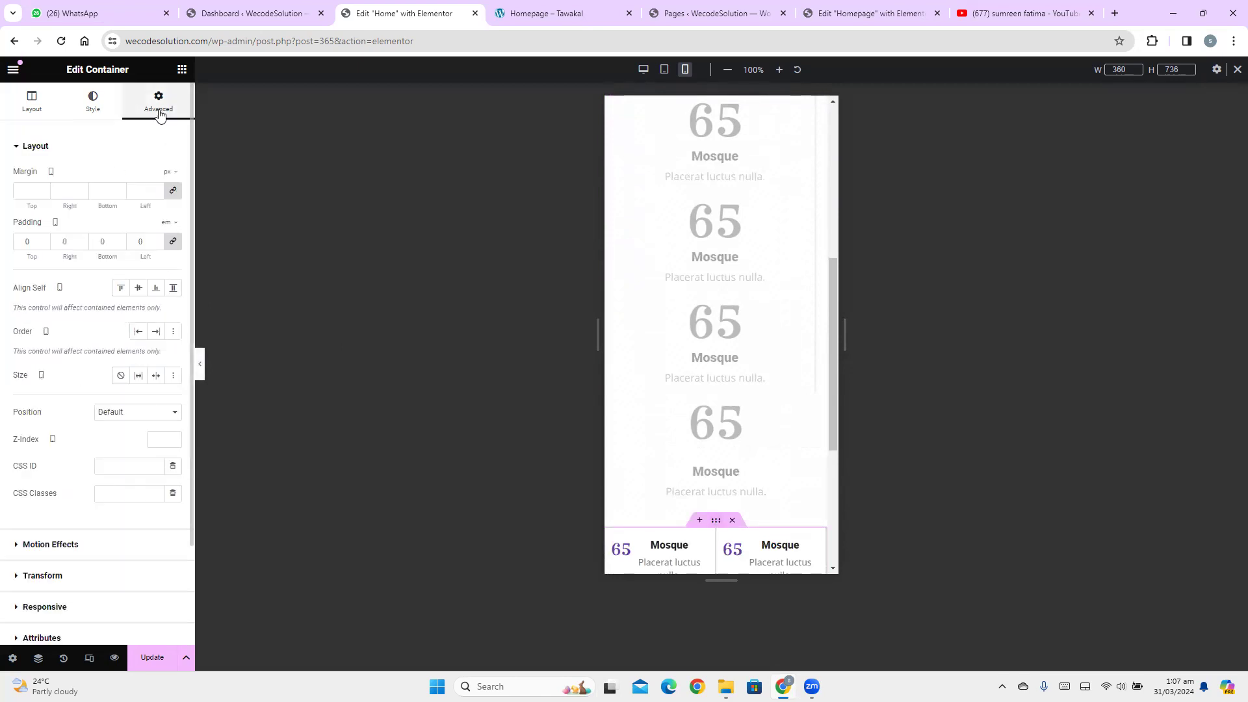
left_click(174, 243)
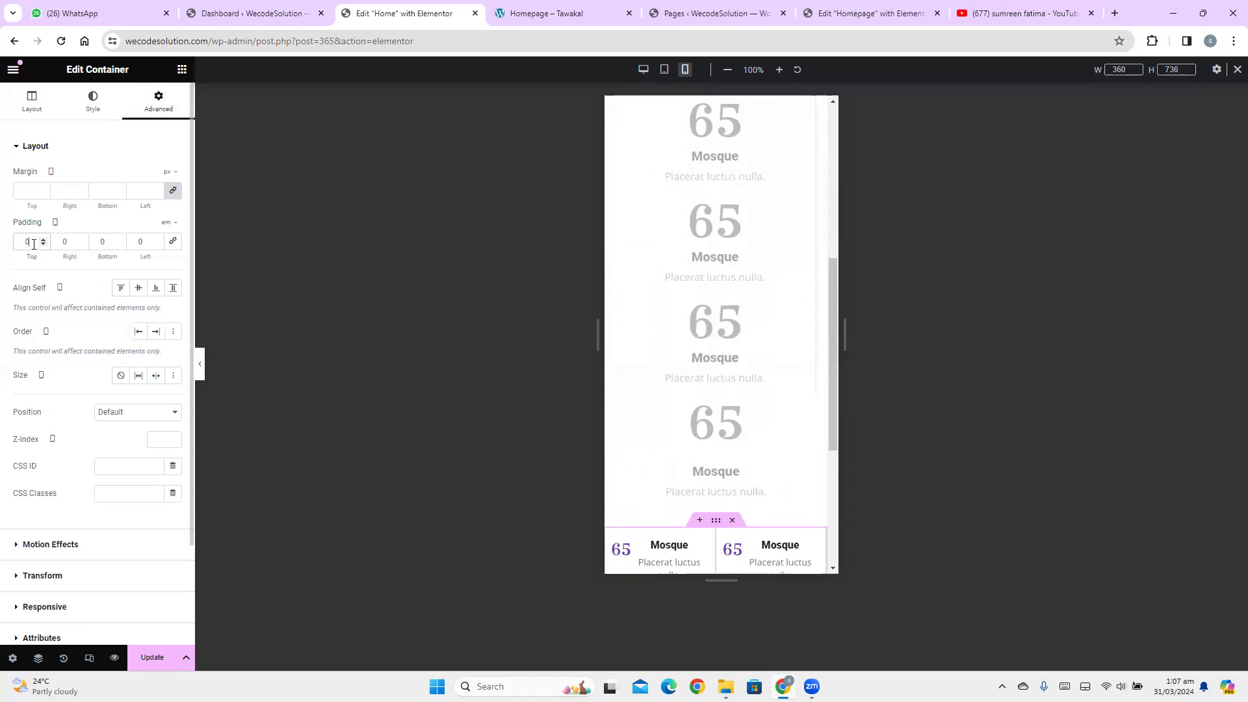
left_click(33, 244)
type("2")
Unlink the lower two-column row's mobile padding, set the bottom padding to 2 em, and preview the spacing with the panel hidden
left_click_drag(834, 386, 847, 464)
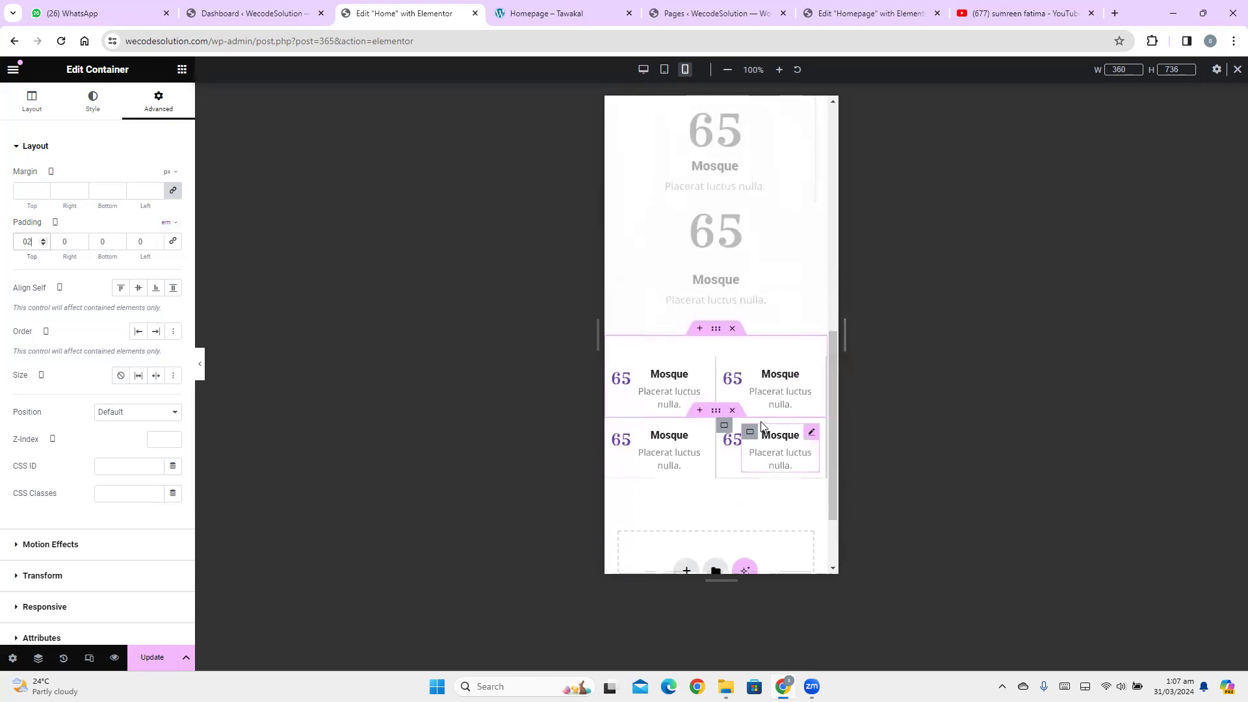
left_click(717, 414)
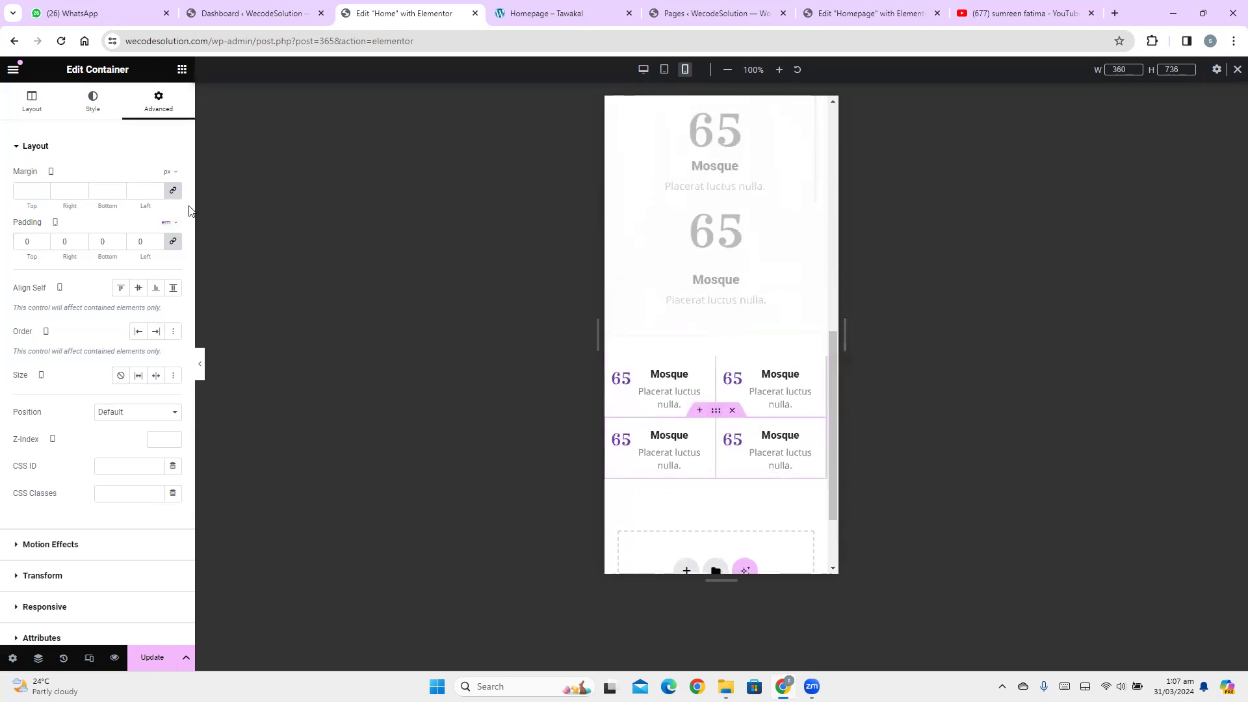
left_click(173, 243)
left_click(108, 241)
type("2")
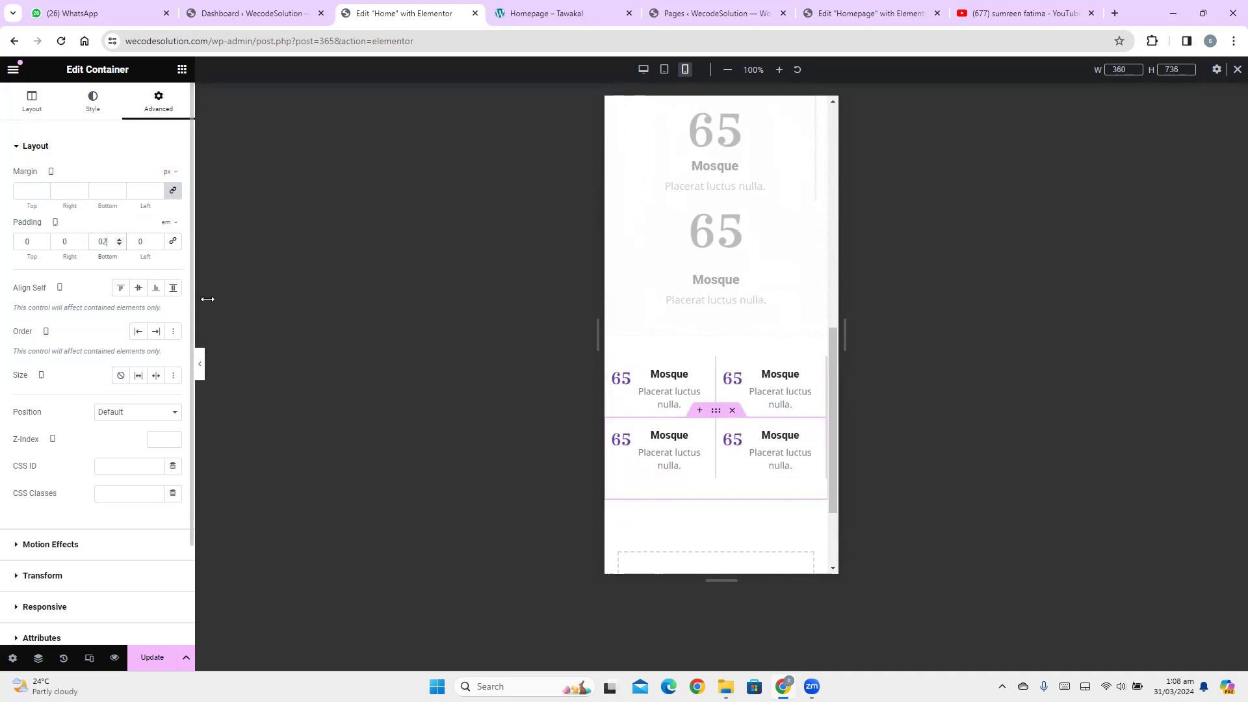
left_click(200, 364)
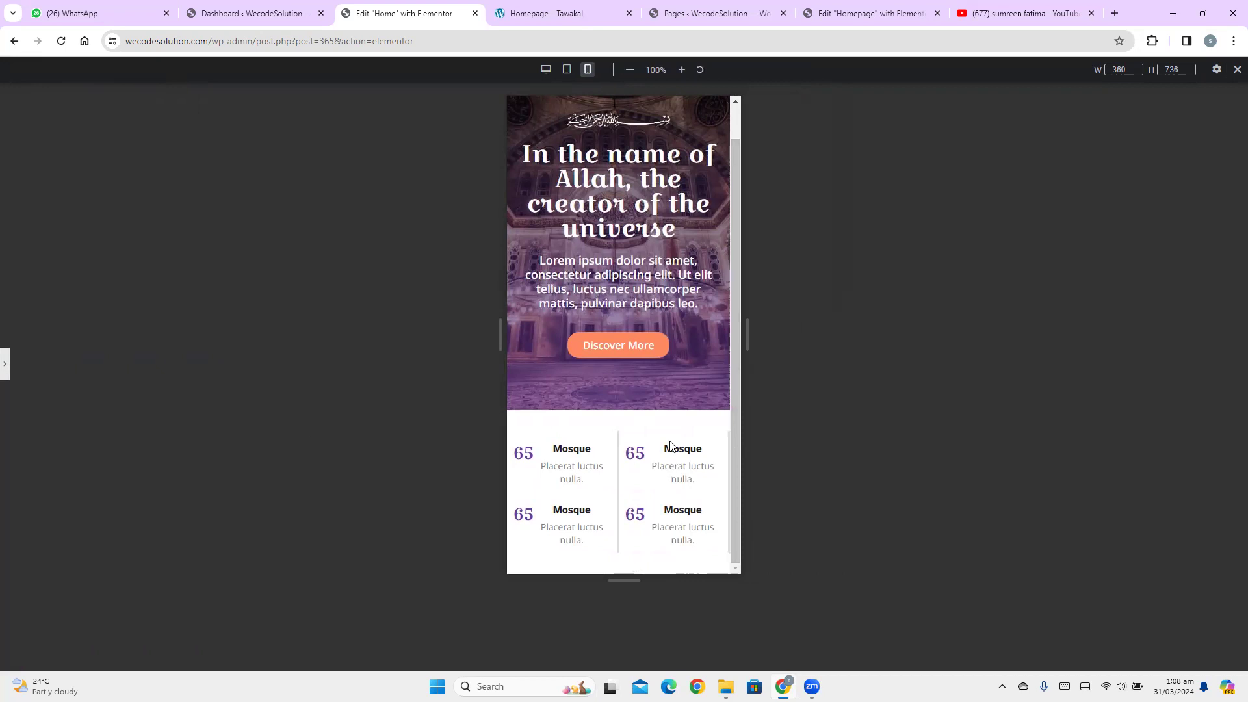
left_click(4, 368)
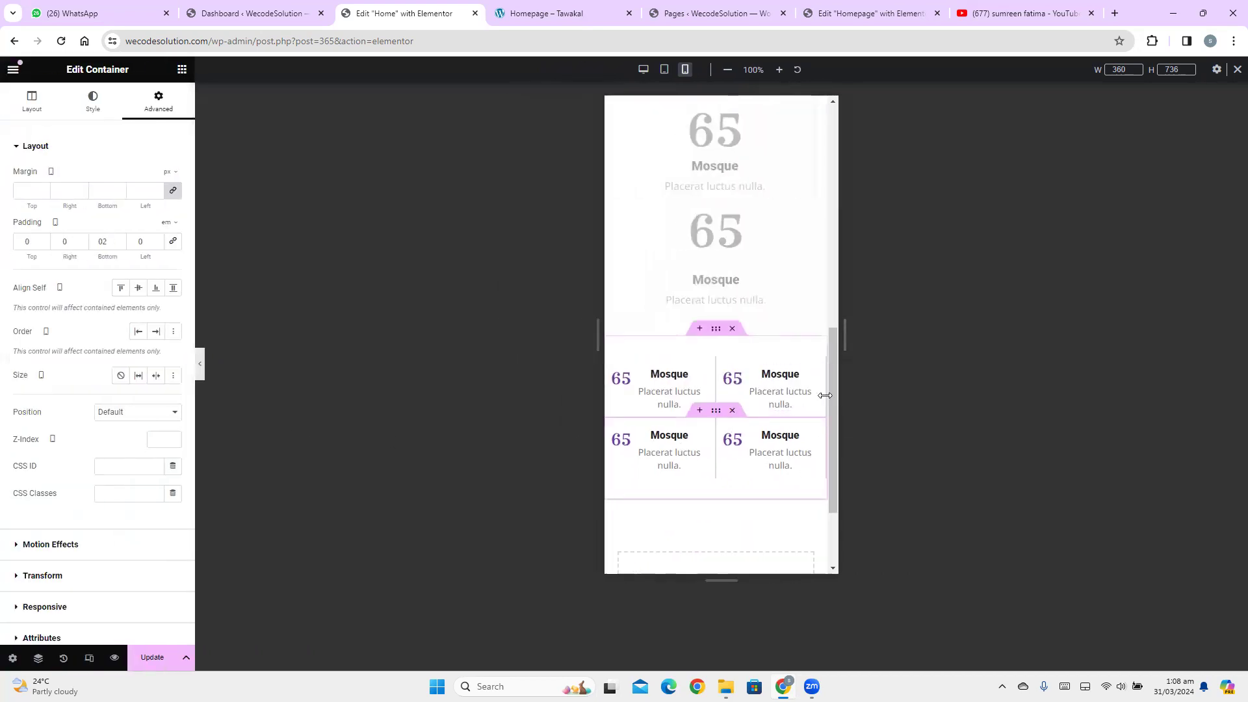
Set the border type of the upper two-column row's second column to None
left_click(725, 369)
left_click(93, 100)
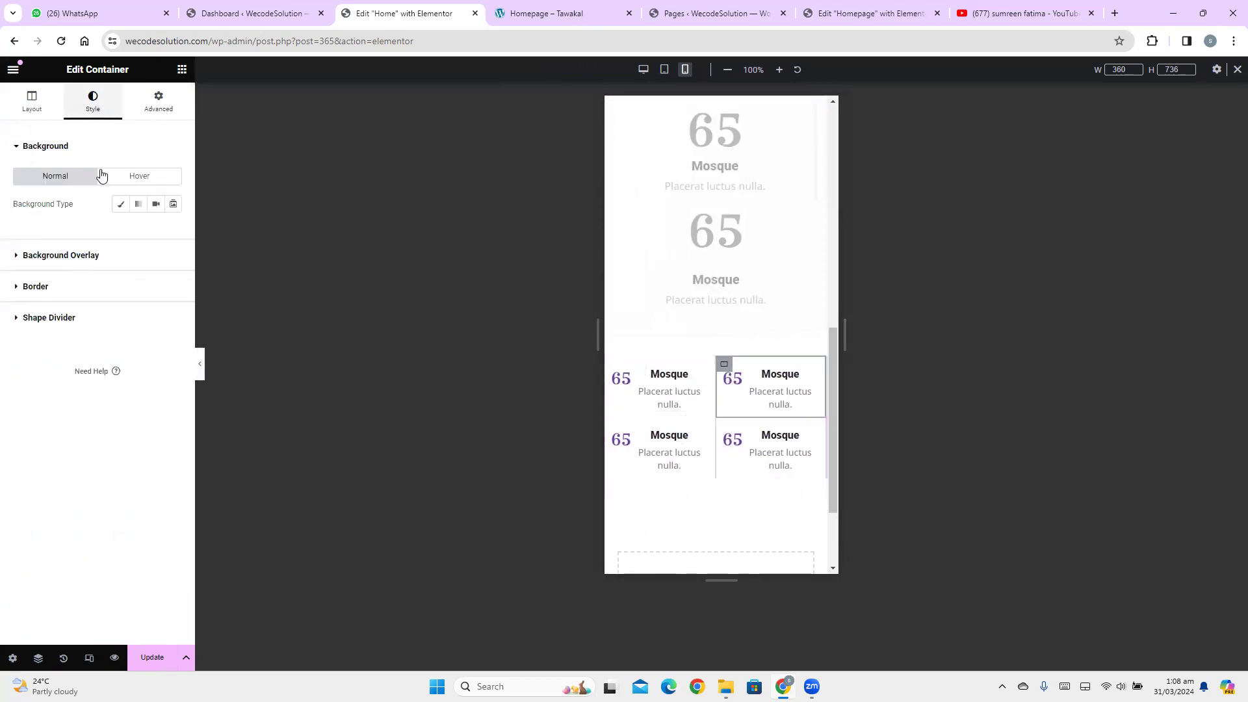
left_click(77, 292)
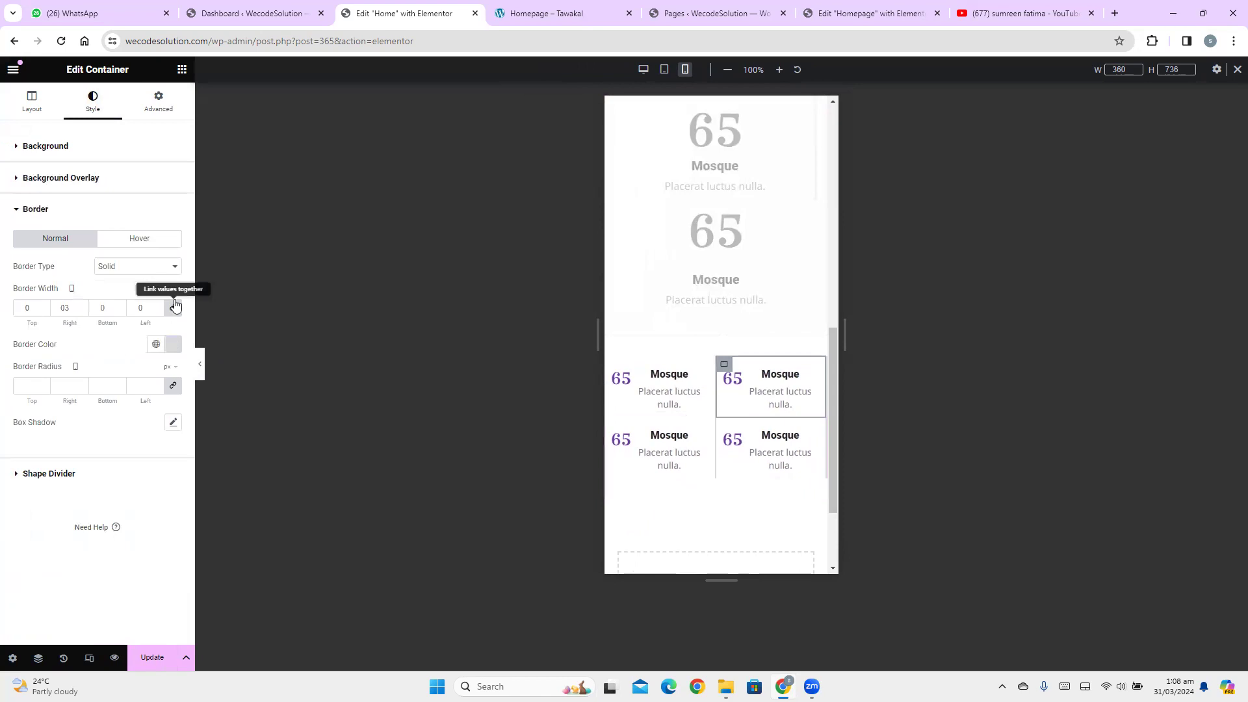
left_click(153, 266)
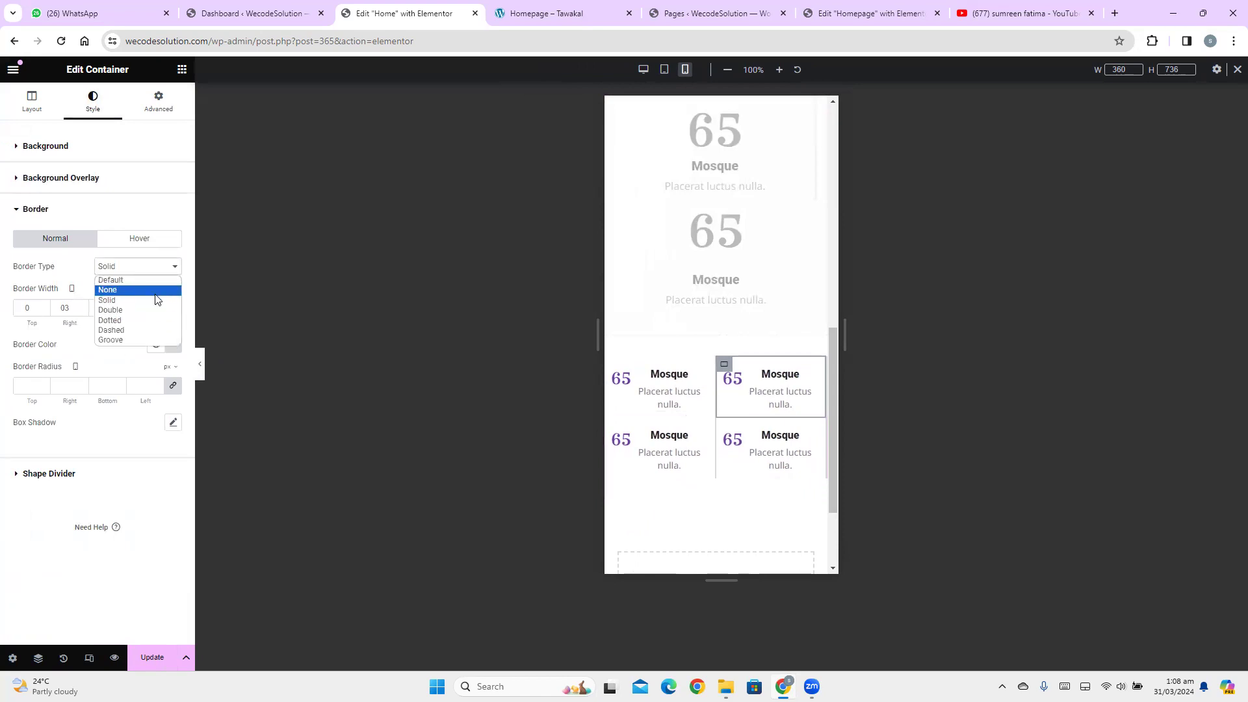
left_click(155, 291)
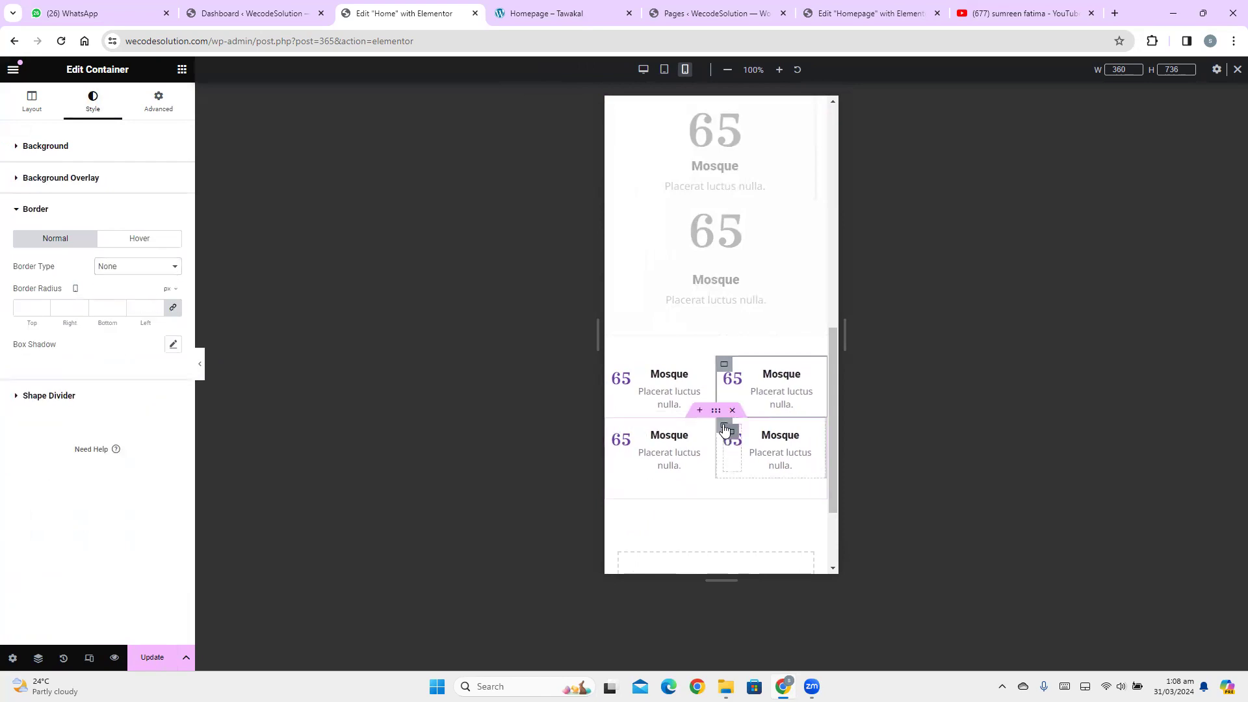
Set the border type of the lower two-column row's second column to None
left_click(725, 428)
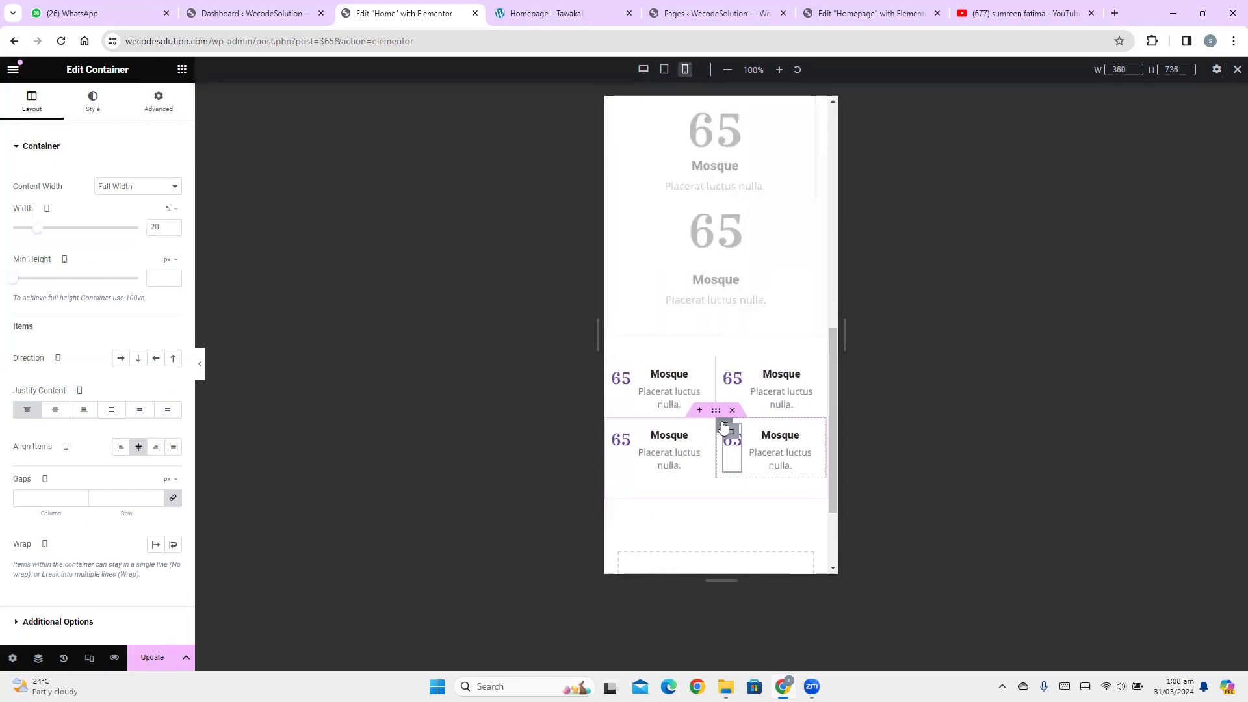
left_click(98, 285)
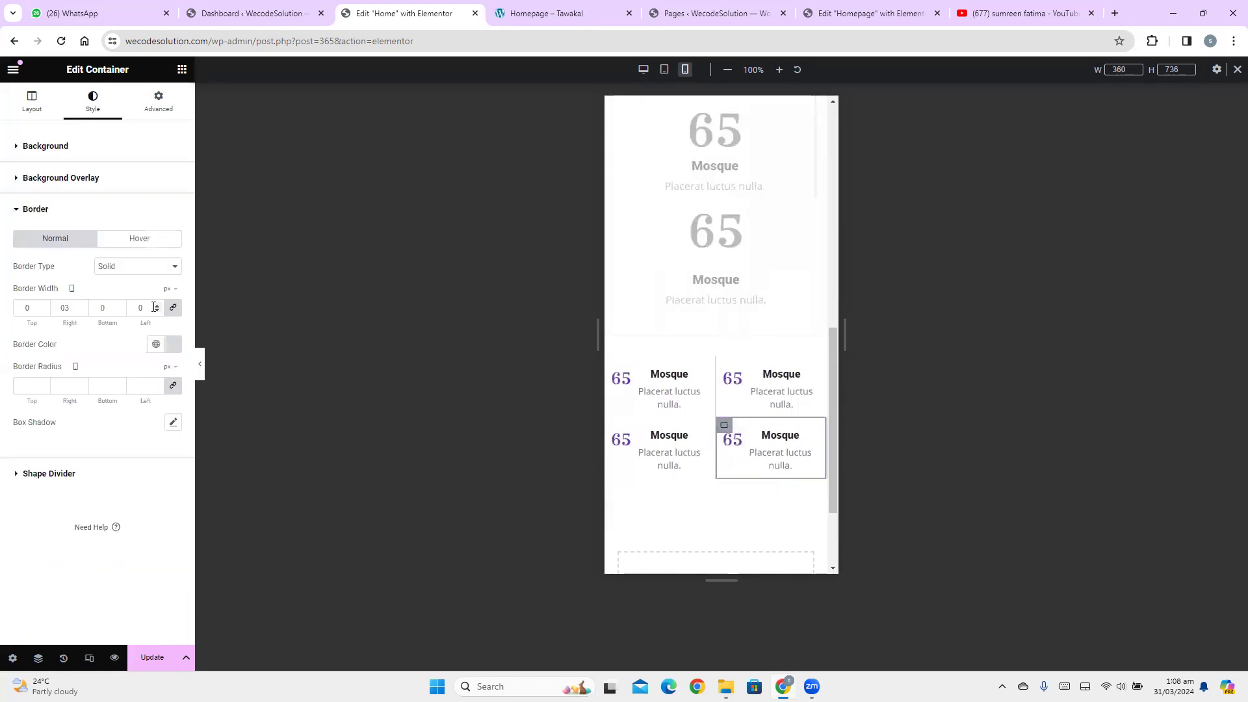
left_click(138, 266)
left_click(144, 290)
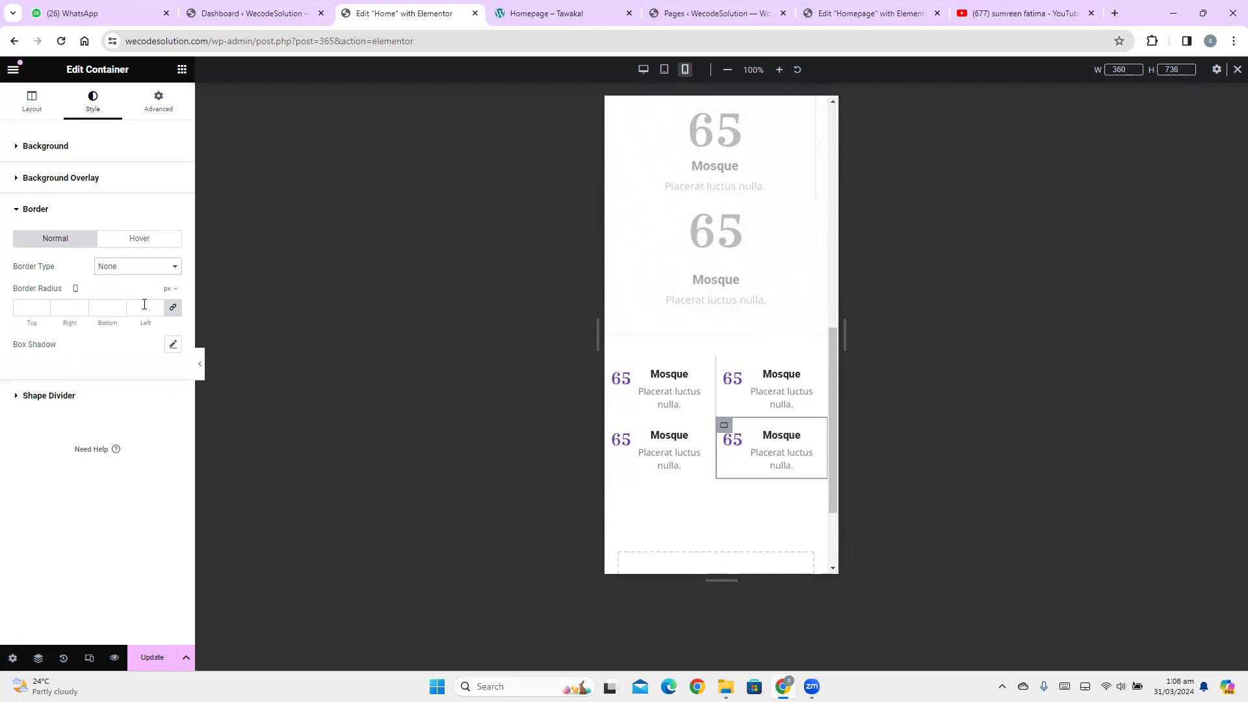
Update the page, open its live preview, and return to the Tawakal reference tab for comparison
left_click(162, 658)
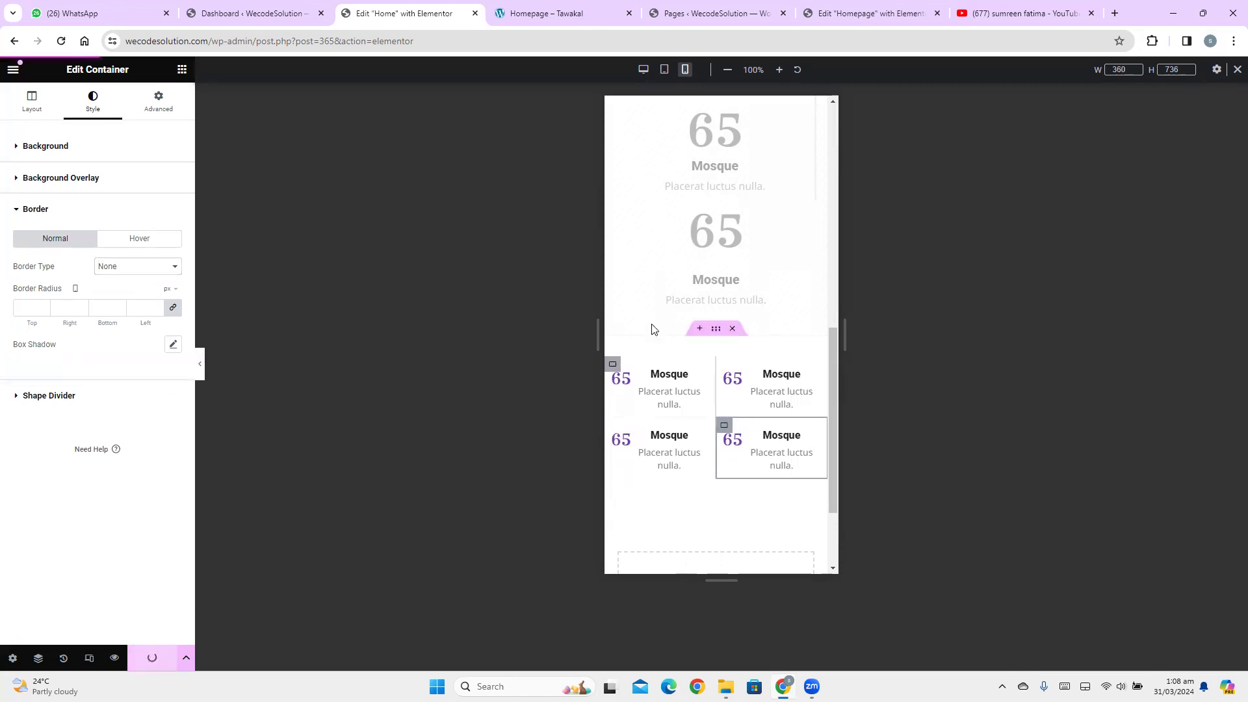
left_click(120, 659)
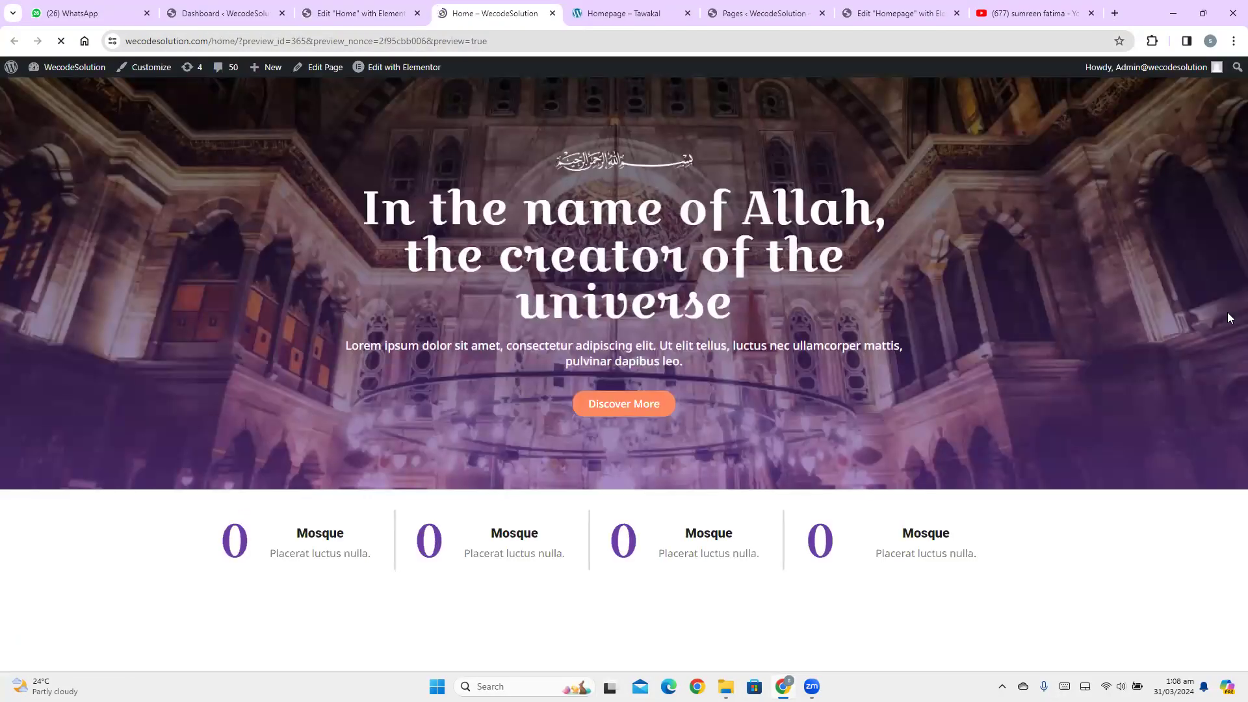
left_click(608, 12)
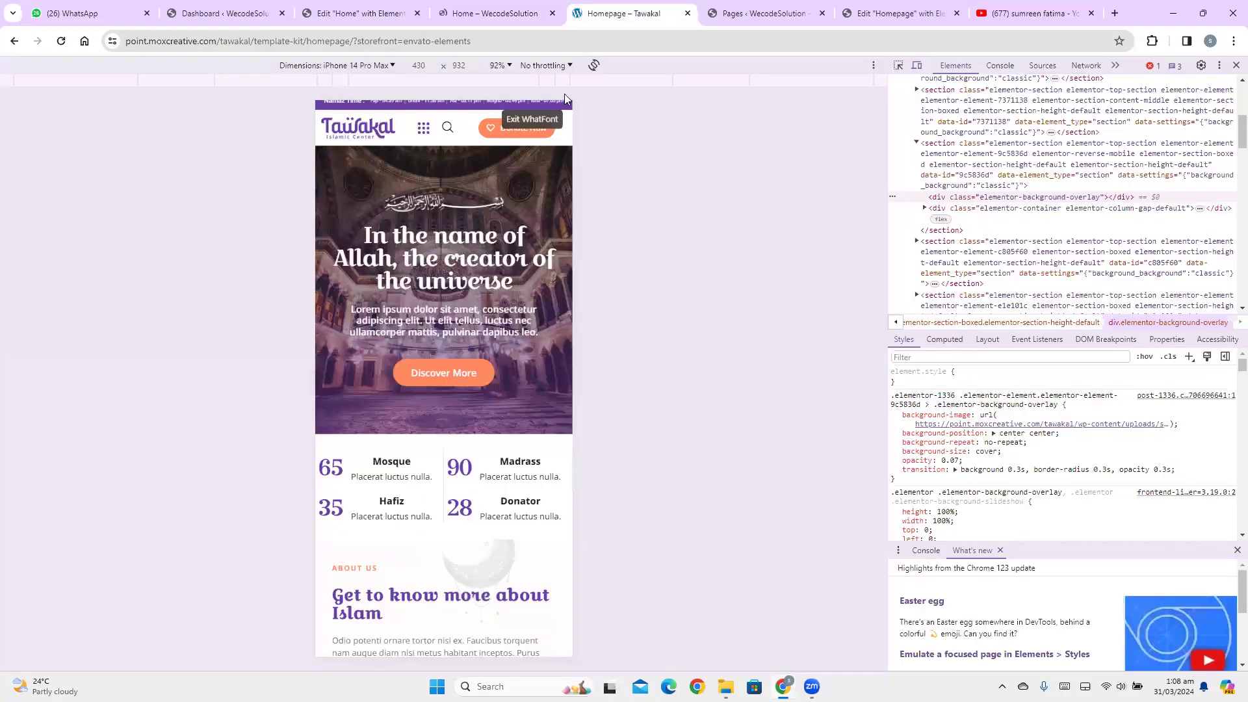
Close the developer tools on the Tawakal reference page and examine its counter and About Us sections in desktop layout
left_click(1235, 65)
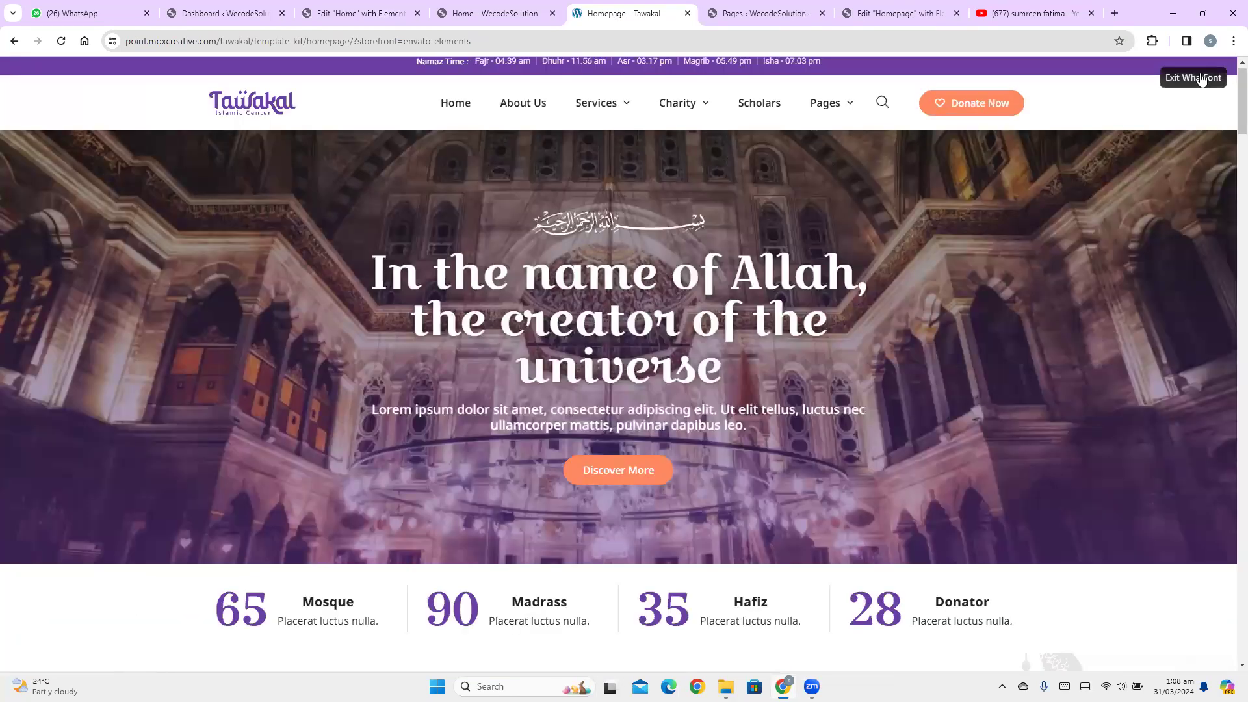
scroll(1228, 144, "down", 5)
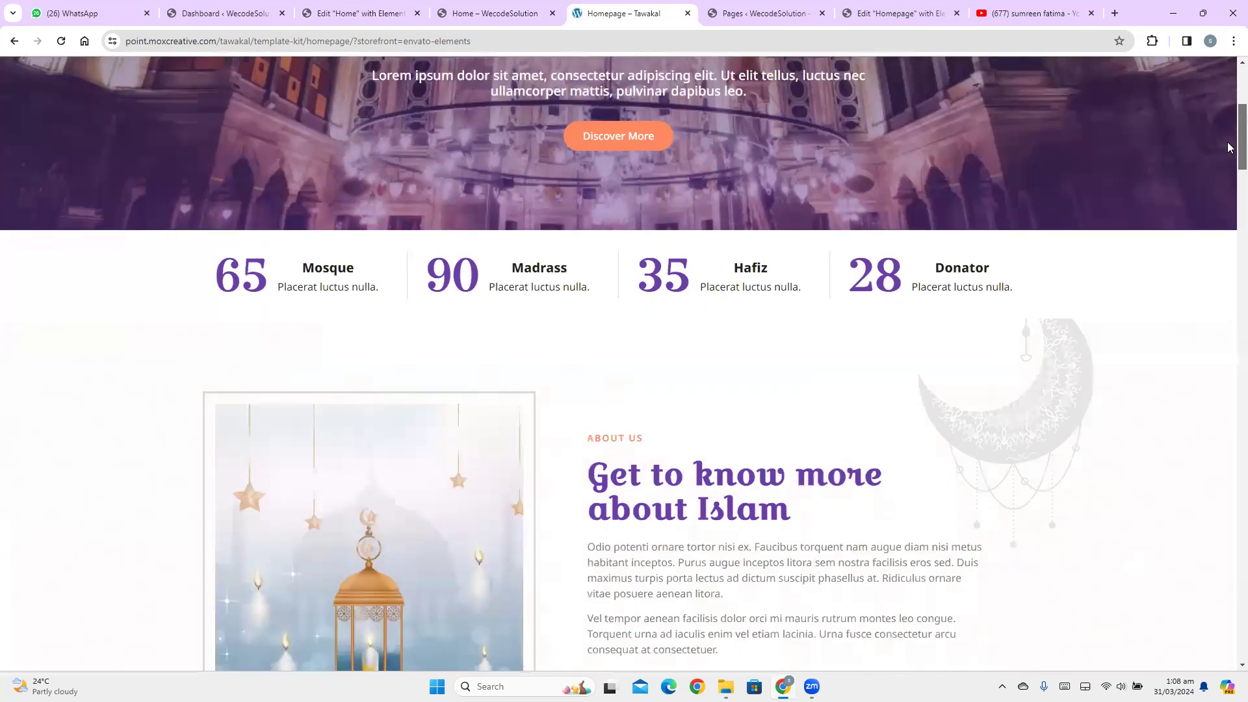
scroll(1228, 148, "up", 2)
scroll(1228, 153, "down", 3)
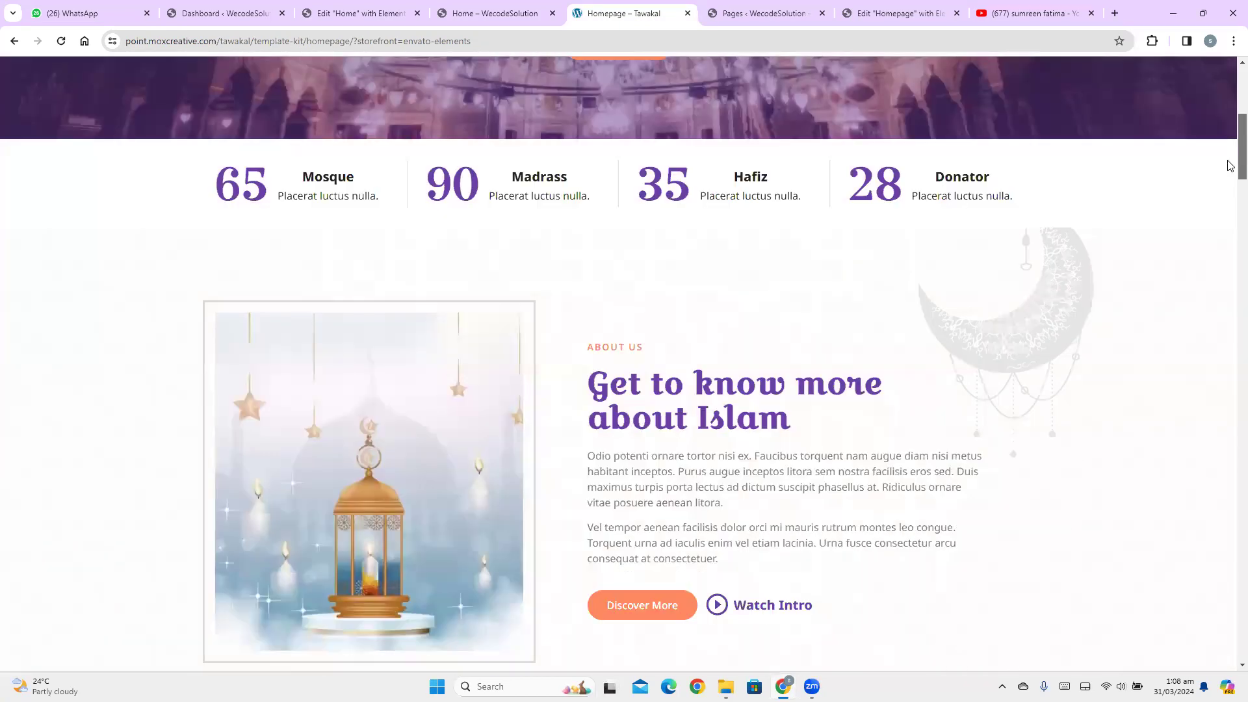
Switch to the live Home preview and inspect its counter section in the iPhone 14 Pro Max device view
left_click(473, 8)
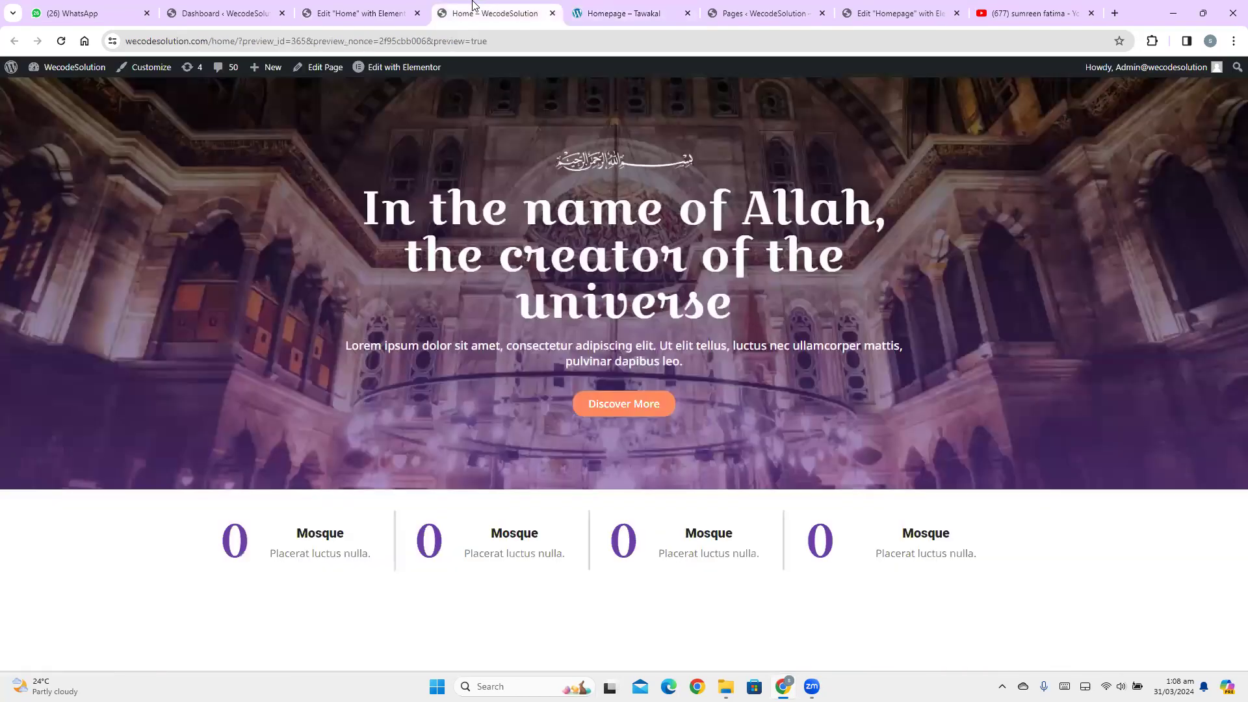
right_click(382, 398)
key("Escape")
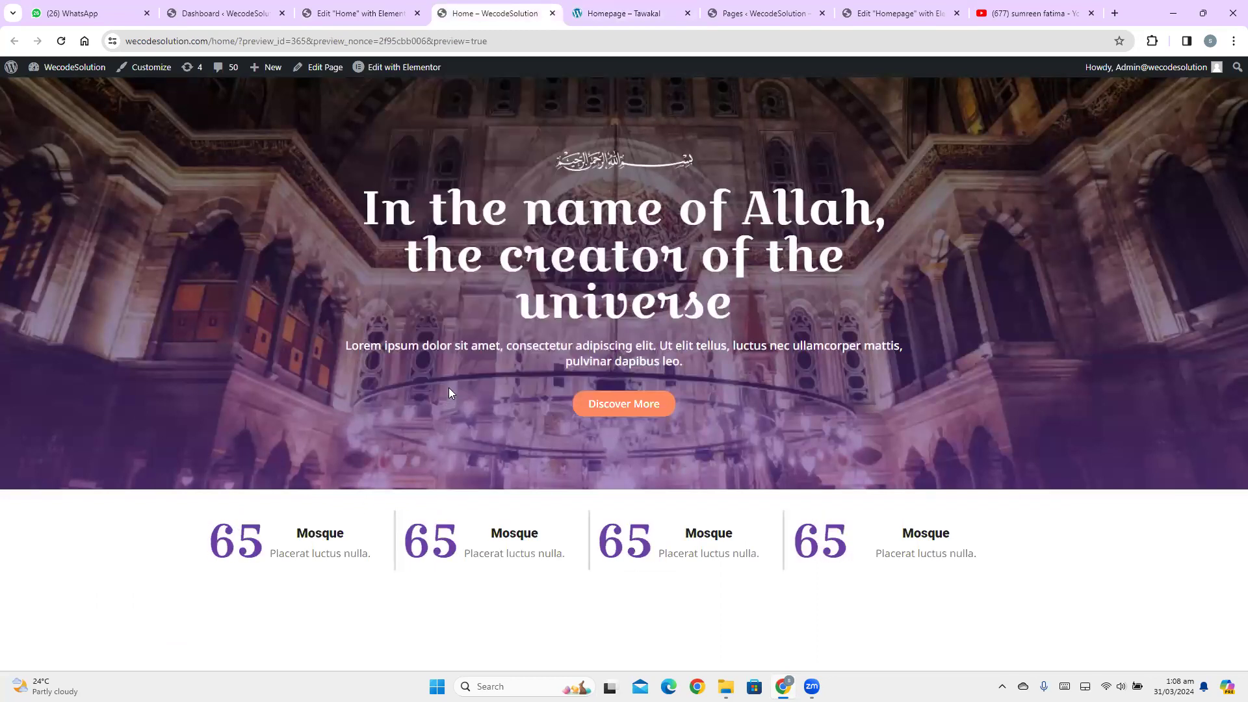
key("ctrl+shift+i")
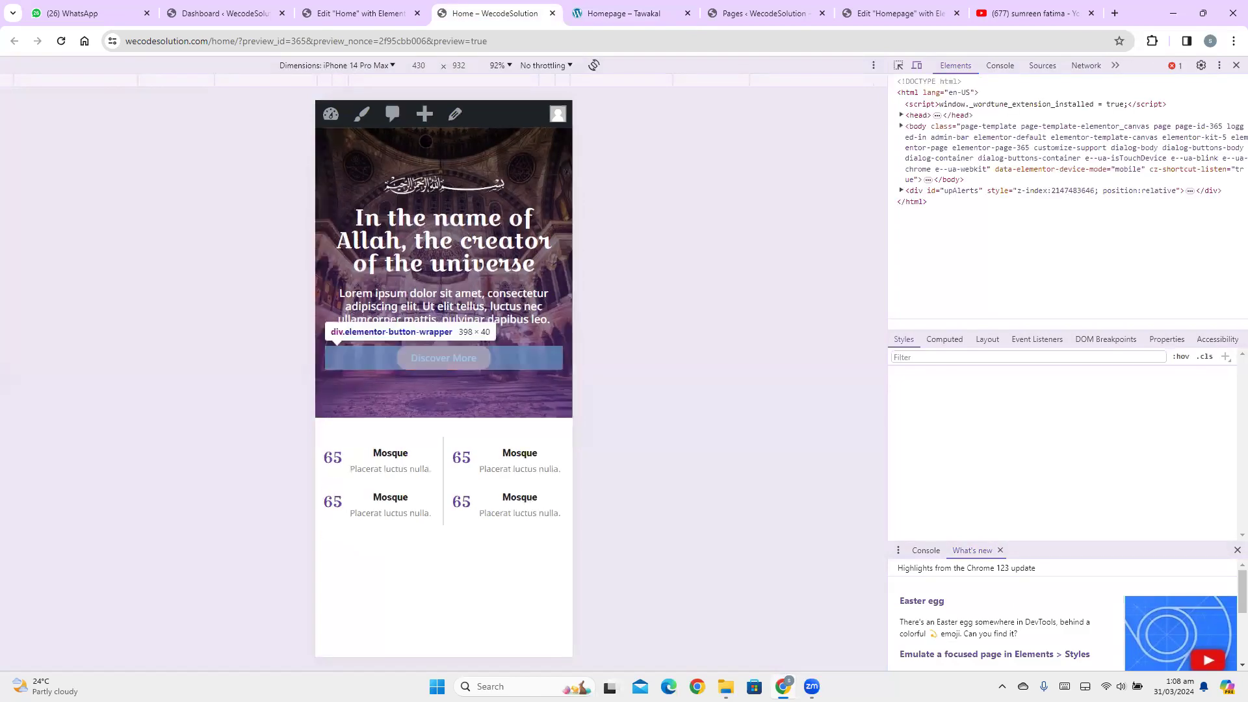
Review the Tawakal reference's About Us, Mission Statement and 5 pillars sections in desktop layout, and return to the live Home preview
left_click(349, 9)
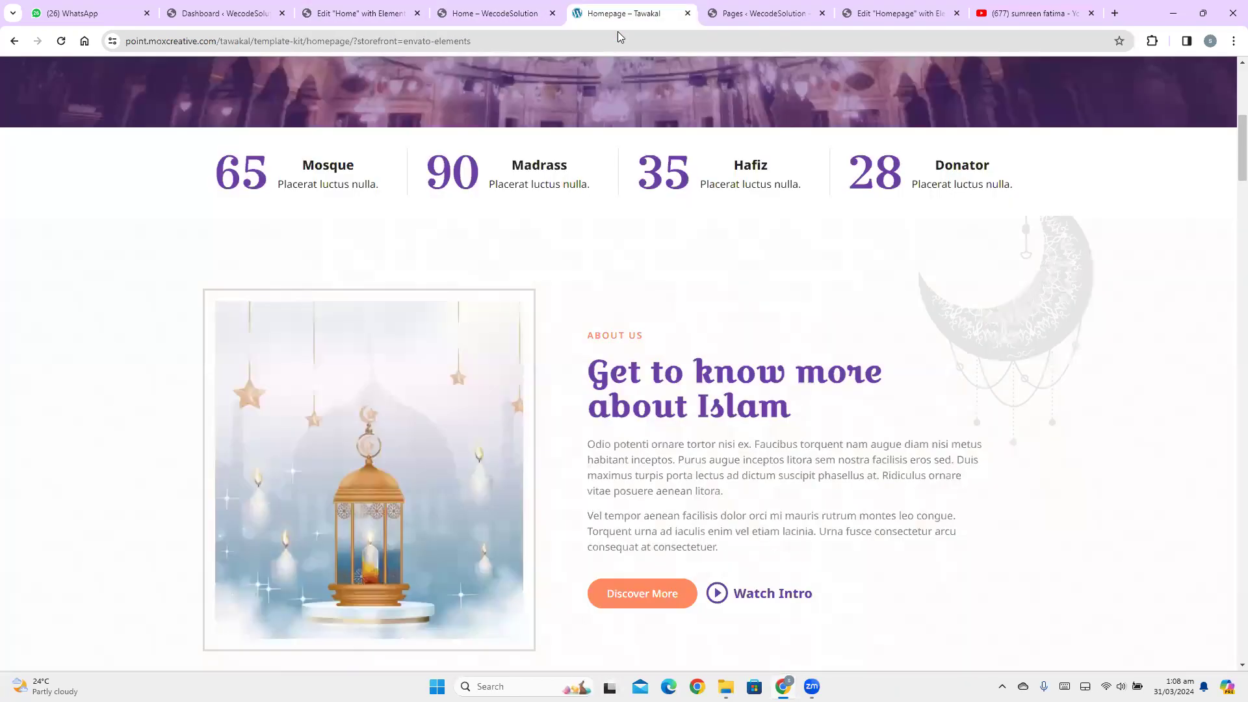
left_click(584, 8)
scroll(1230, 183, "down", 3)
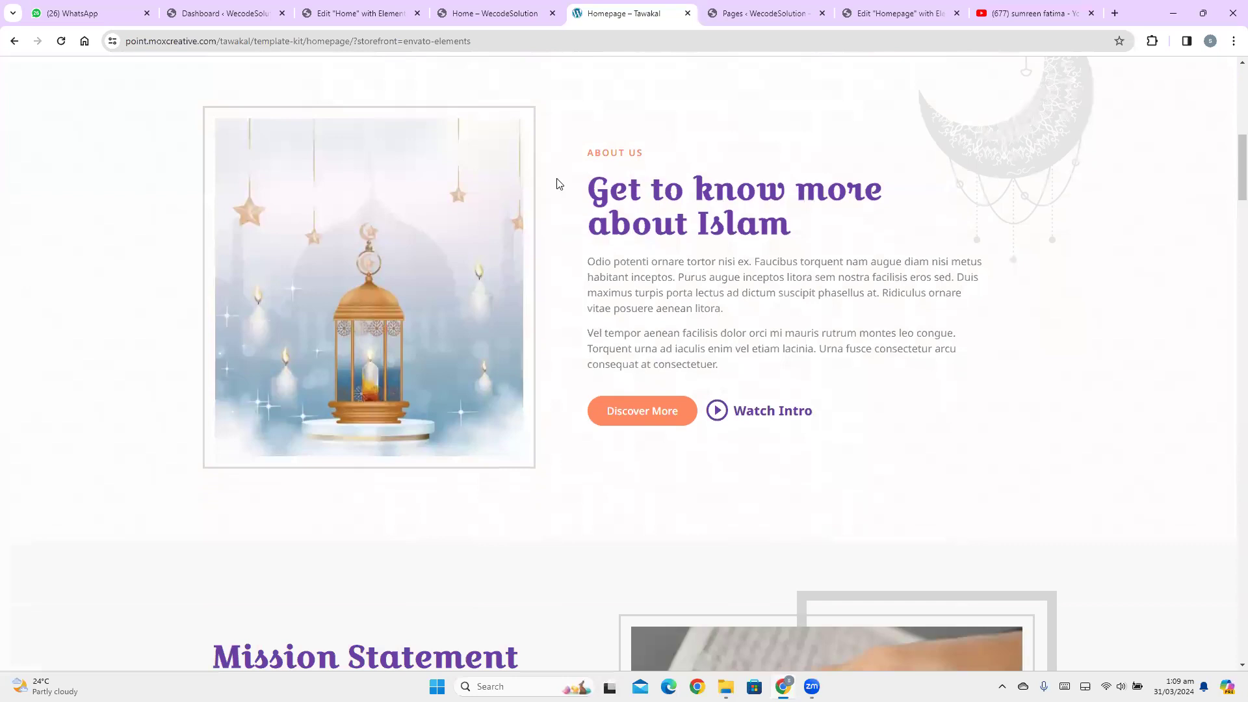
scroll(1230, 189, "down", 8)
scroll(1229, 234, "up", 4)
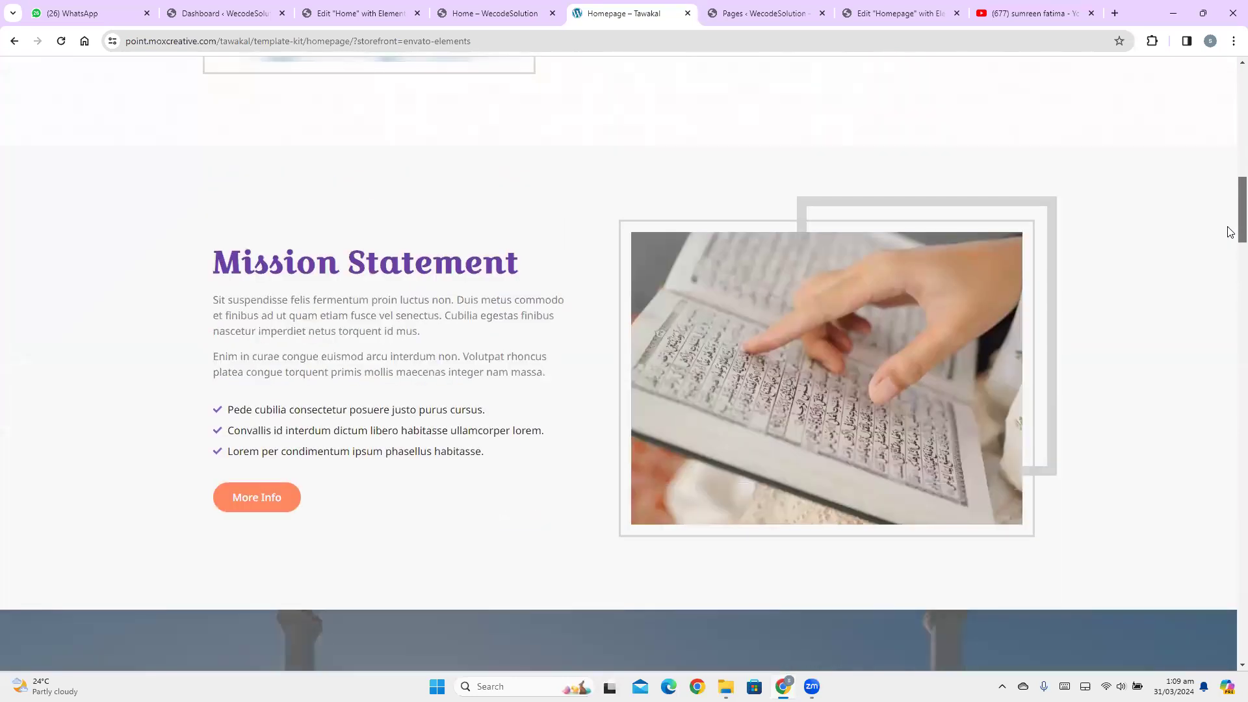
scroll(1230, 220, "up", 1)
scroll(1230, 234, "down", 6)
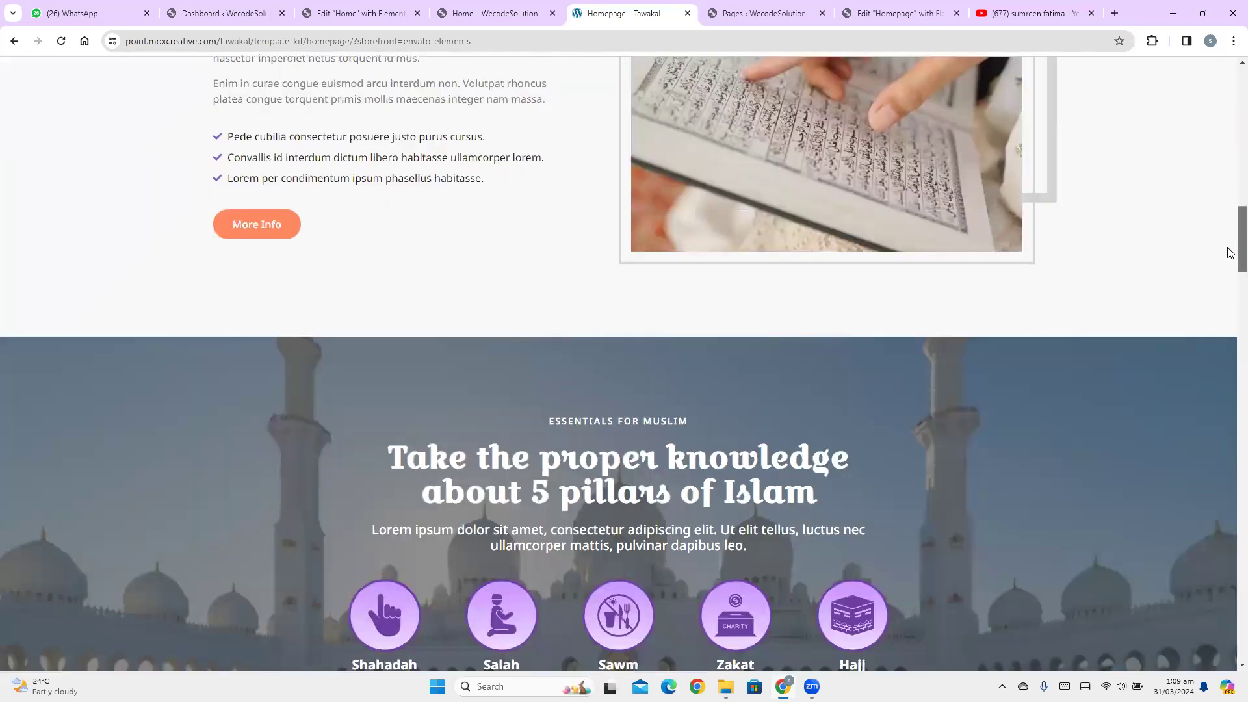
scroll(1230, 205, "up", 7)
scroll(1230, 205, "up", 1)
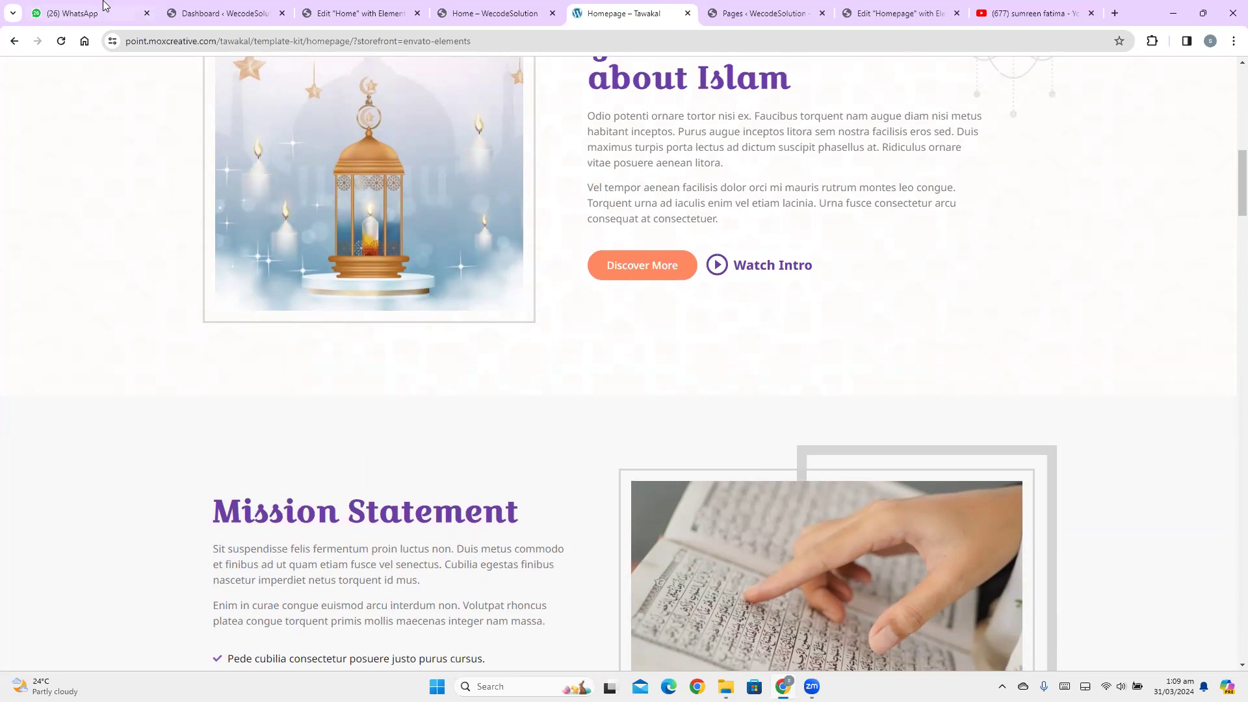
left_click(500, 6)
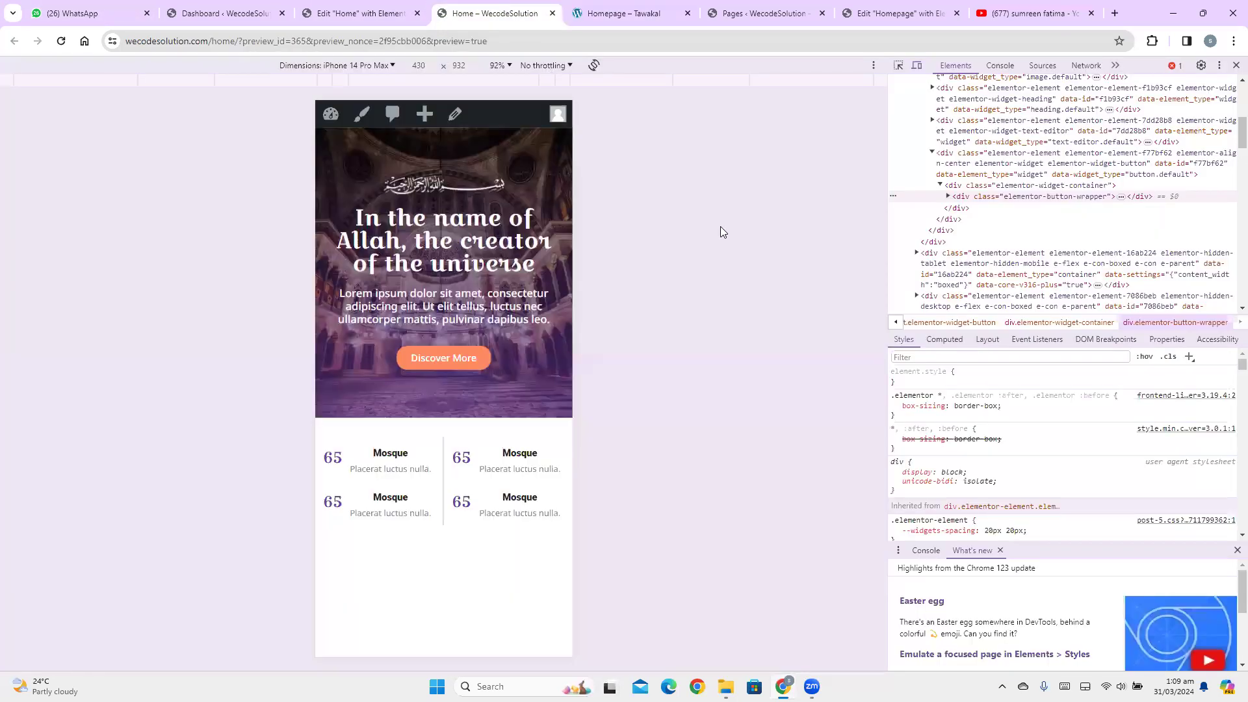